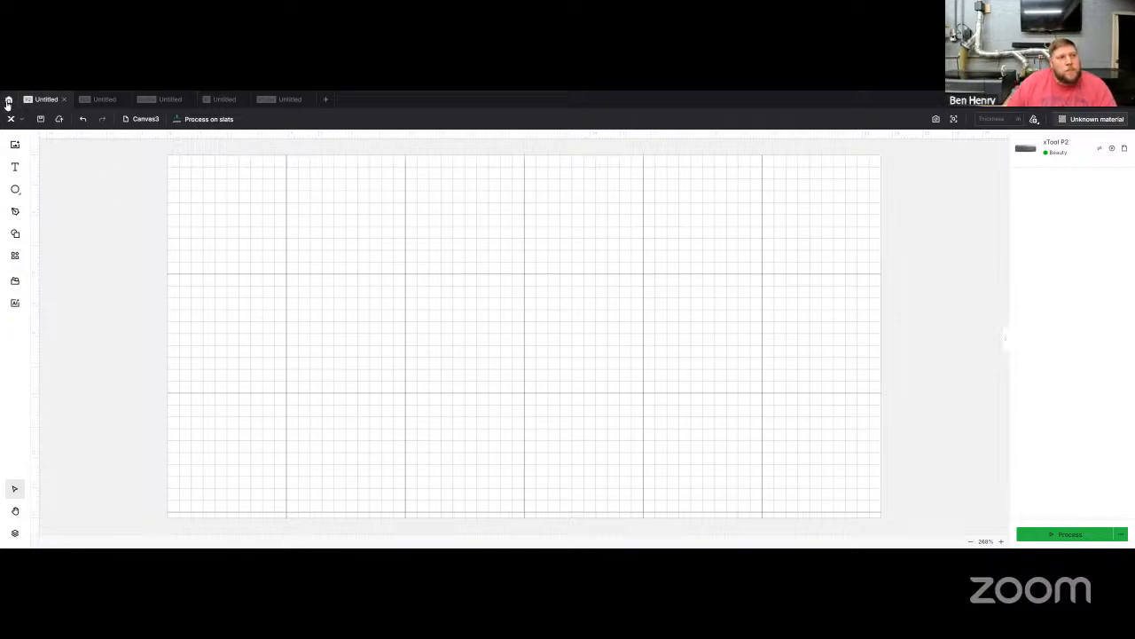
Open the home page and look through the recently edited projects.
left_click(8, 102)
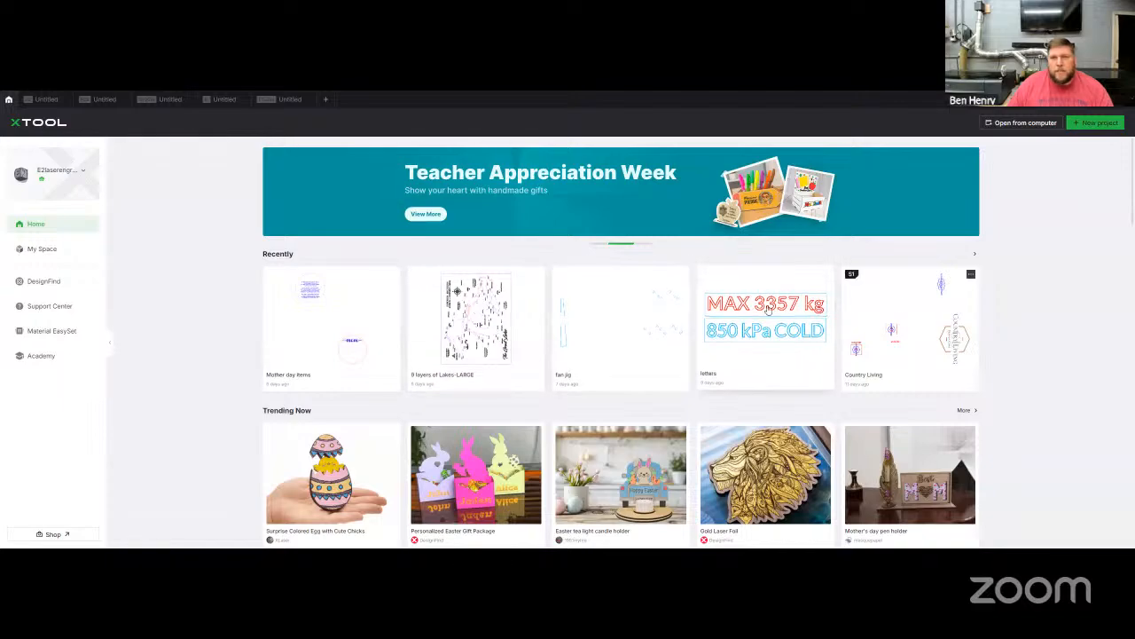
left_click(974, 256)
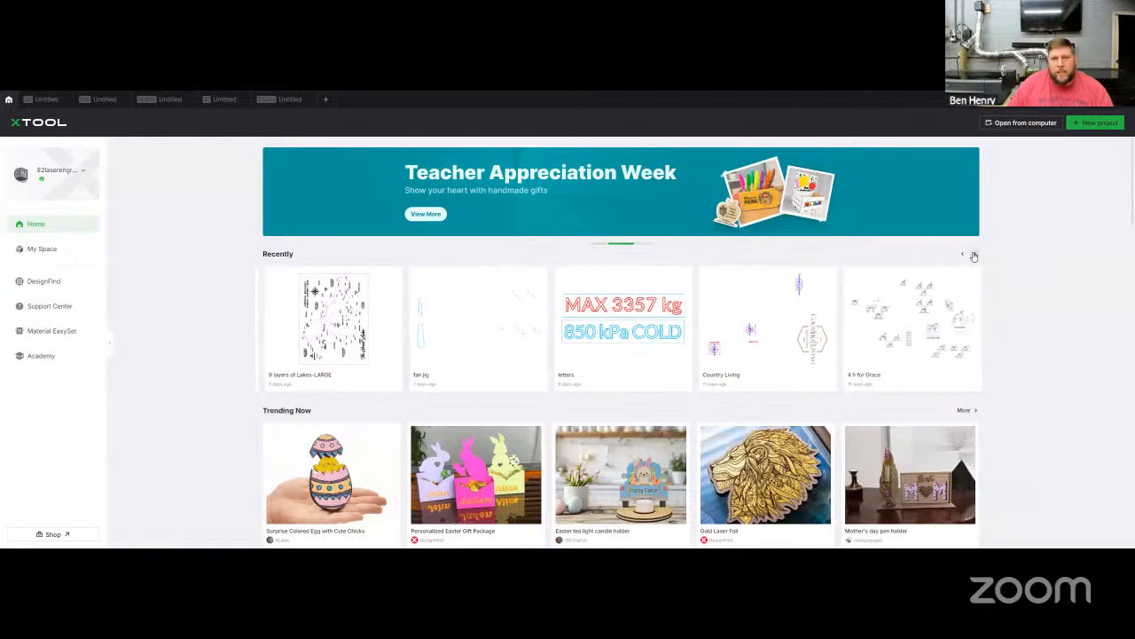
left_click(961, 256)
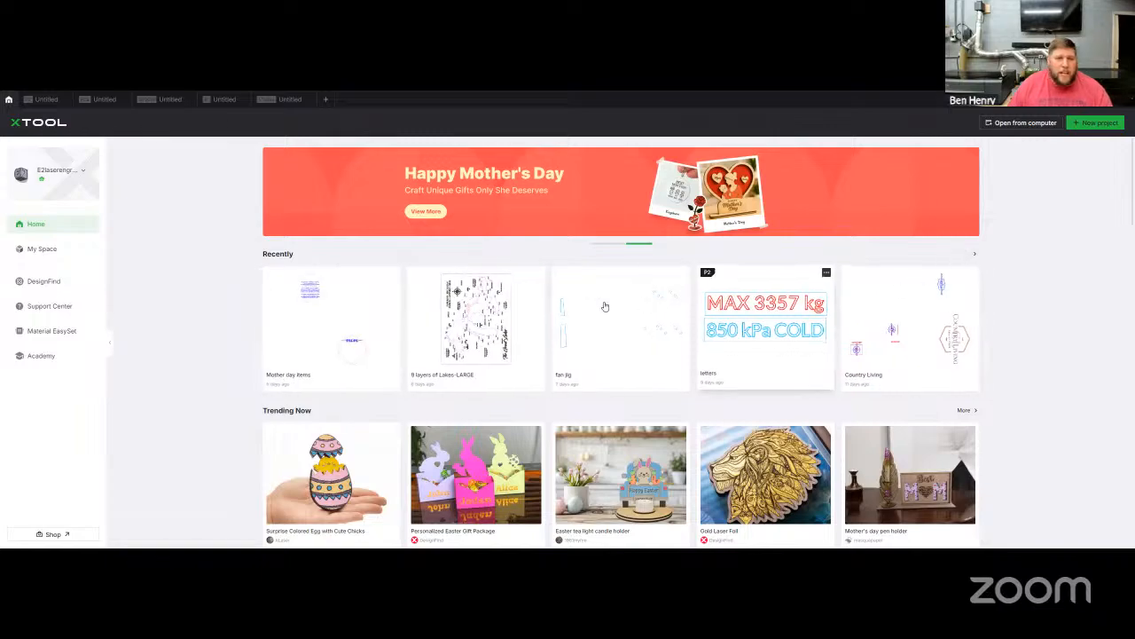
Examine the Trending Now, Prime Projects and xTool D1 Recommended Projects sections of the home page.
scroll(633, 322, "down", 1)
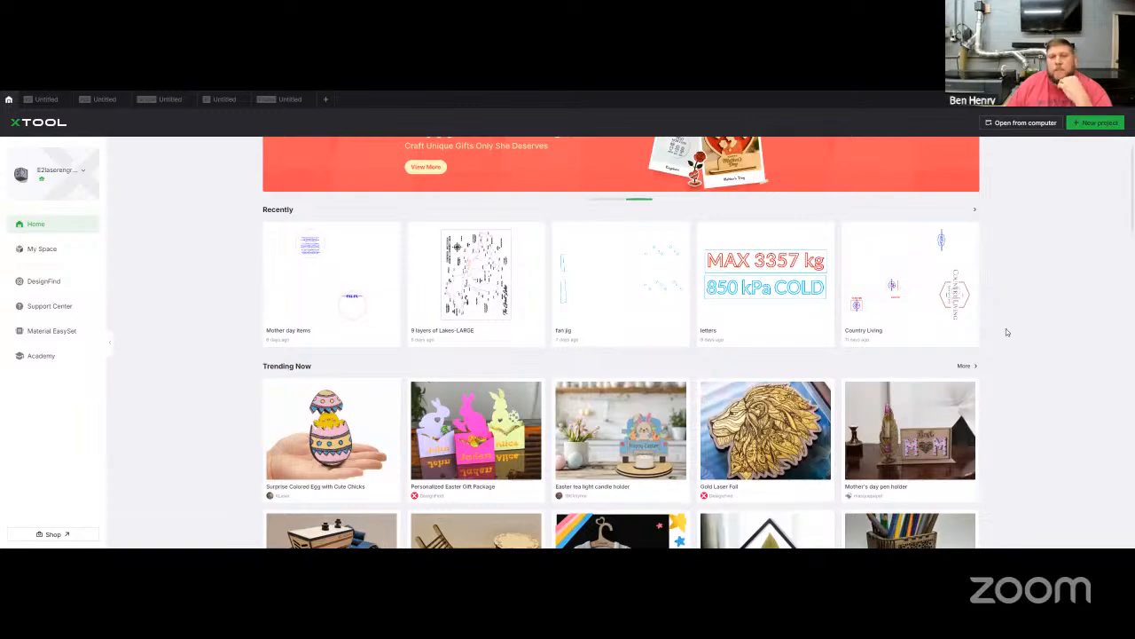
scroll(1006, 330, "down", 1)
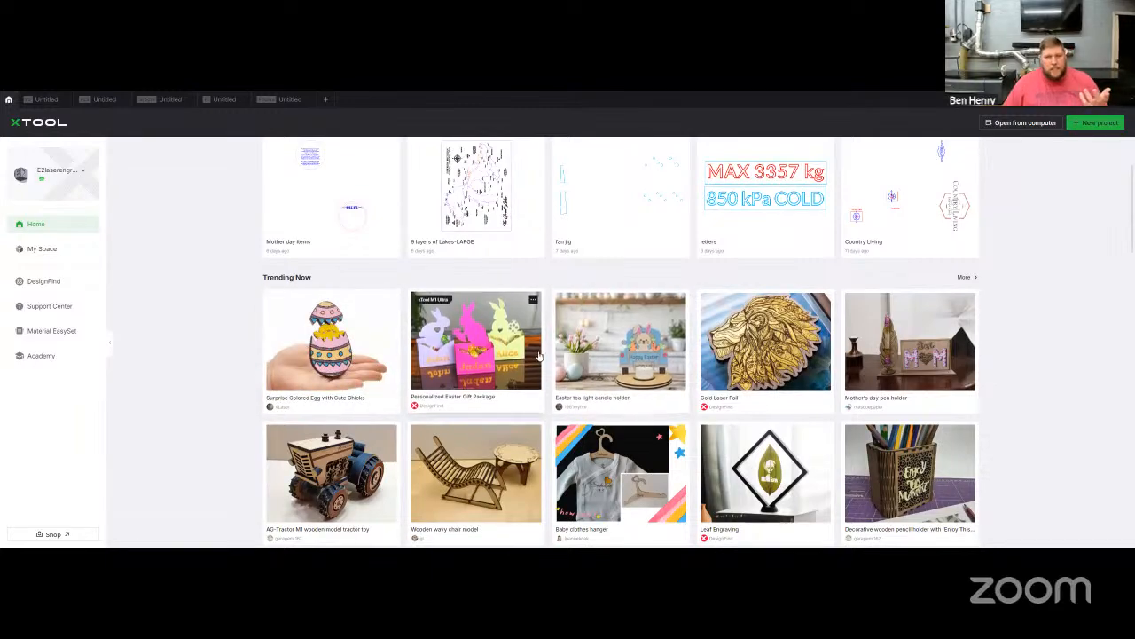
scroll(543, 356, "down", 1)
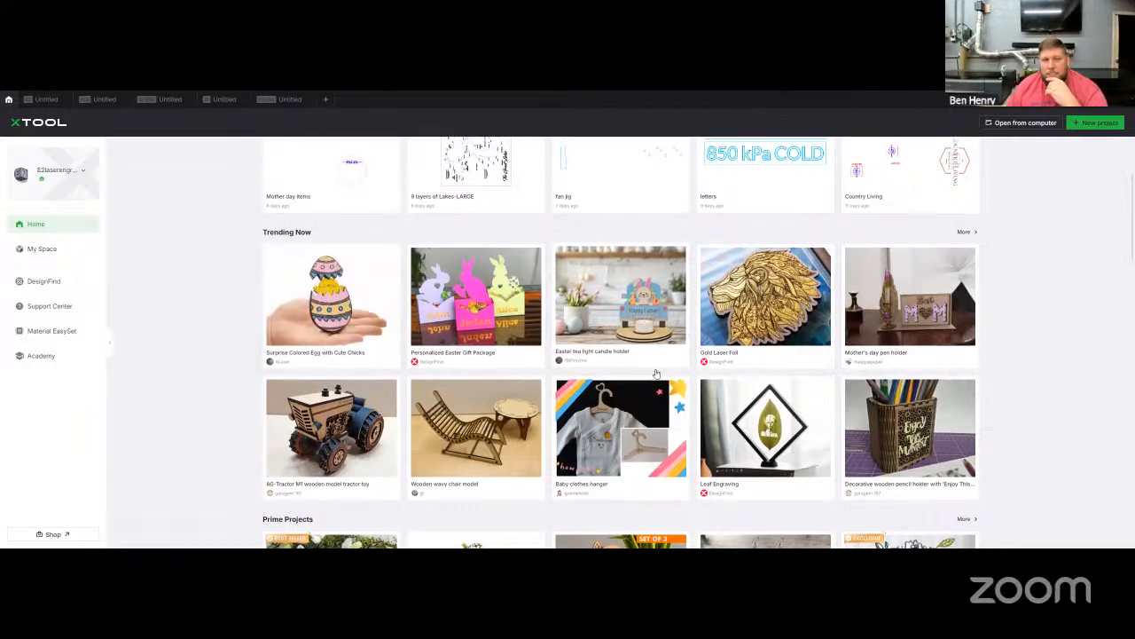
scroll(659, 371, "down", 2)
scroll(659, 371, "down", 3)
scroll(695, 357, "up", 4)
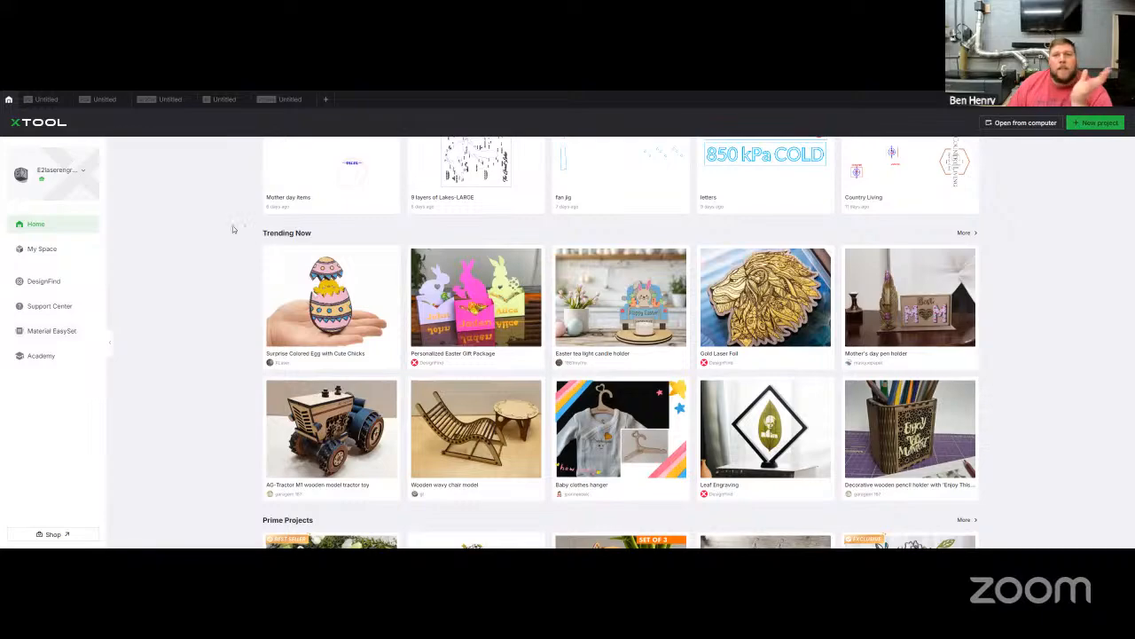
scroll(626, 275, "down", 1)
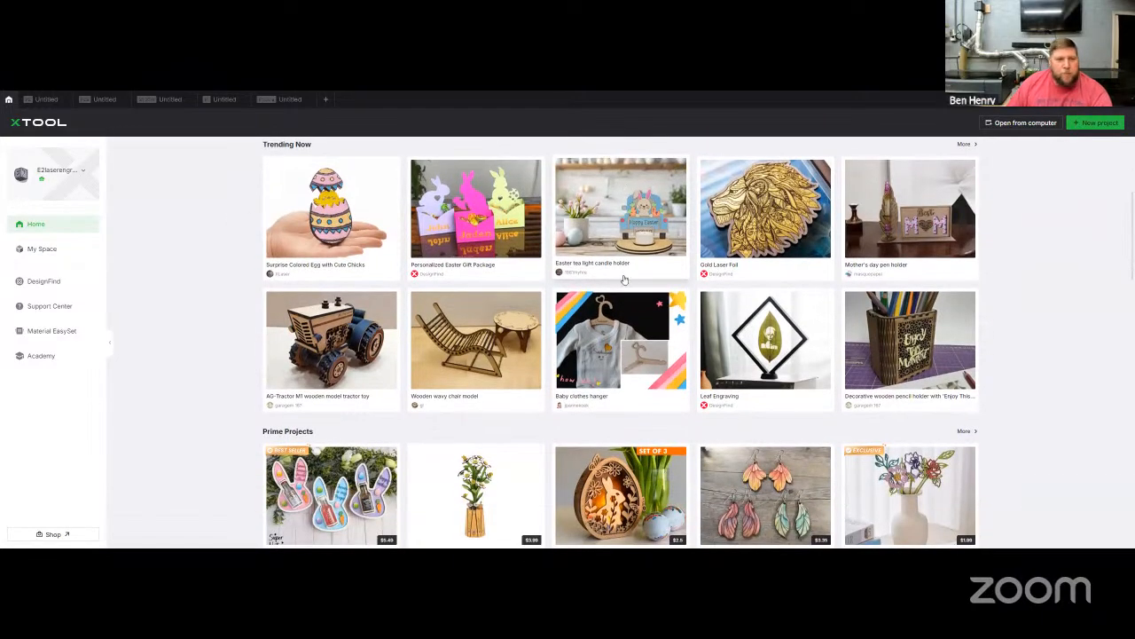
scroll(626, 275, "down", 2)
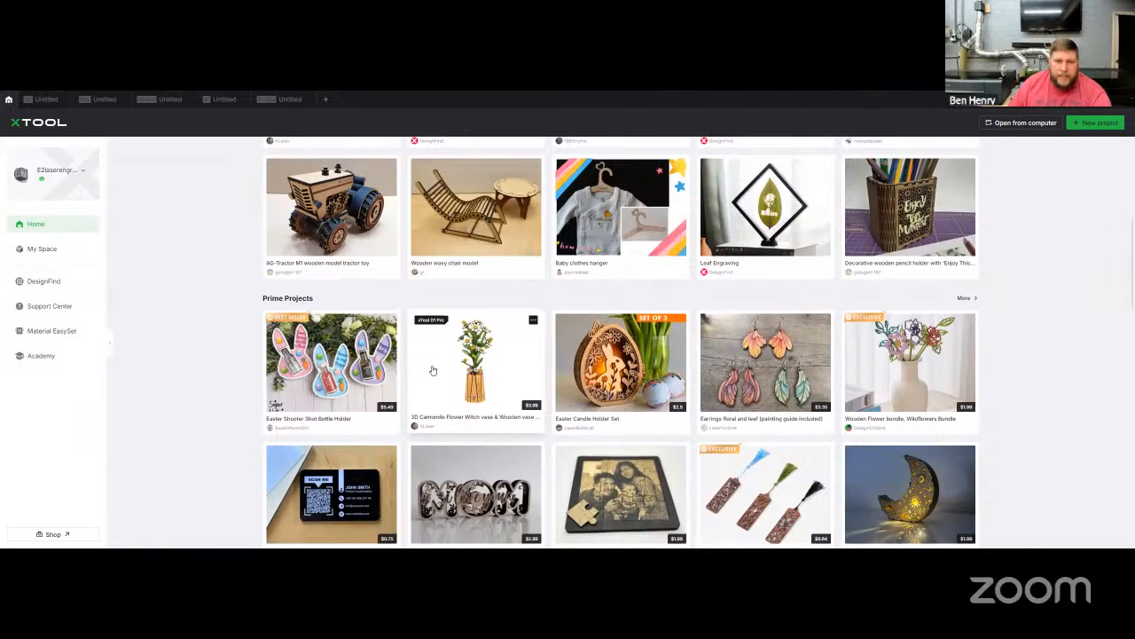
scroll(658, 408, "down", 1)
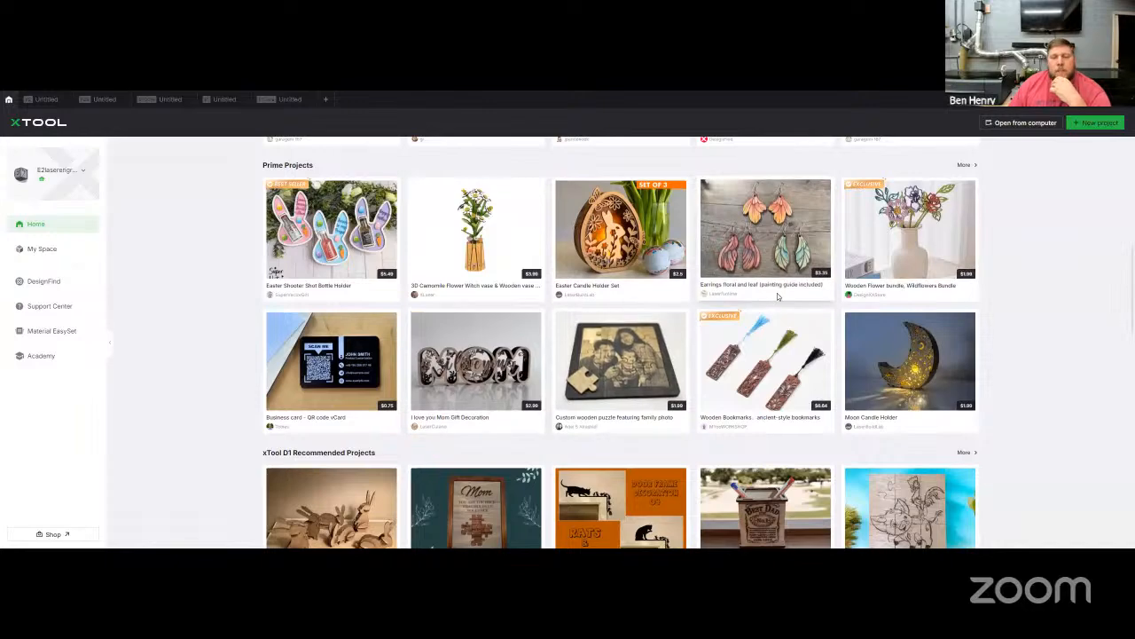
scroll(857, 320, "down", 1)
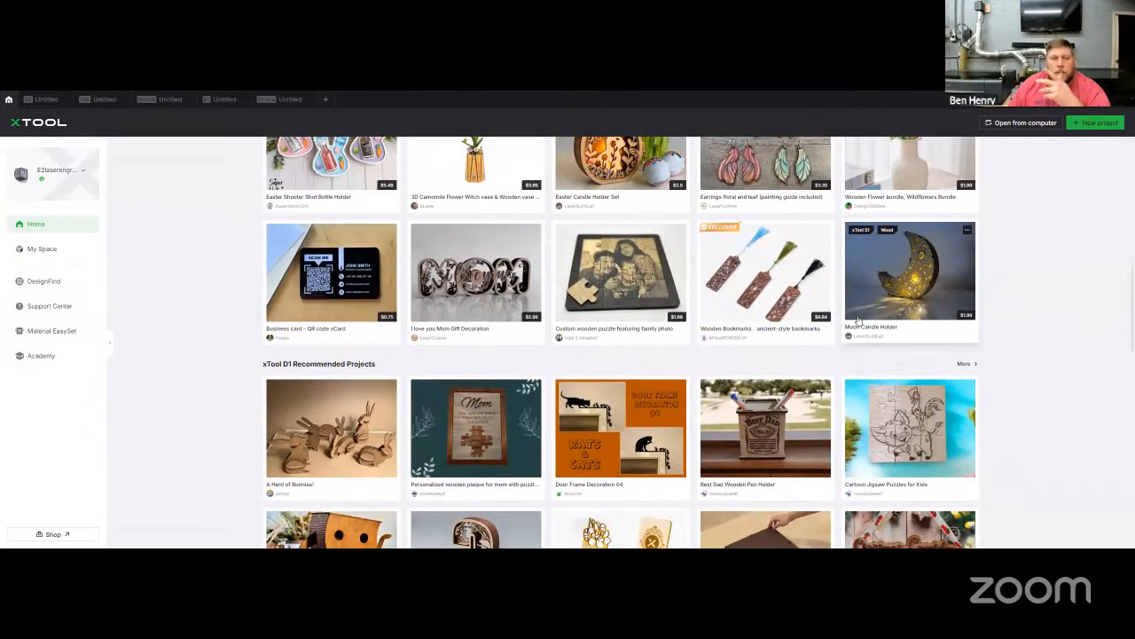
scroll(641, 289, "down", 2)
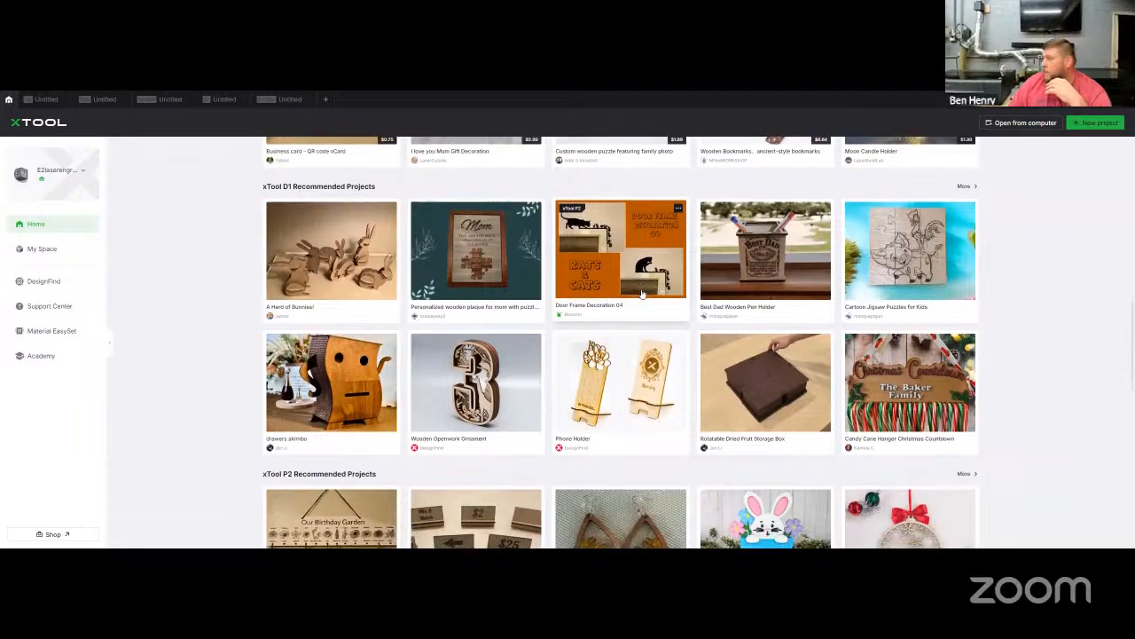
scroll(641, 292, "up", 1)
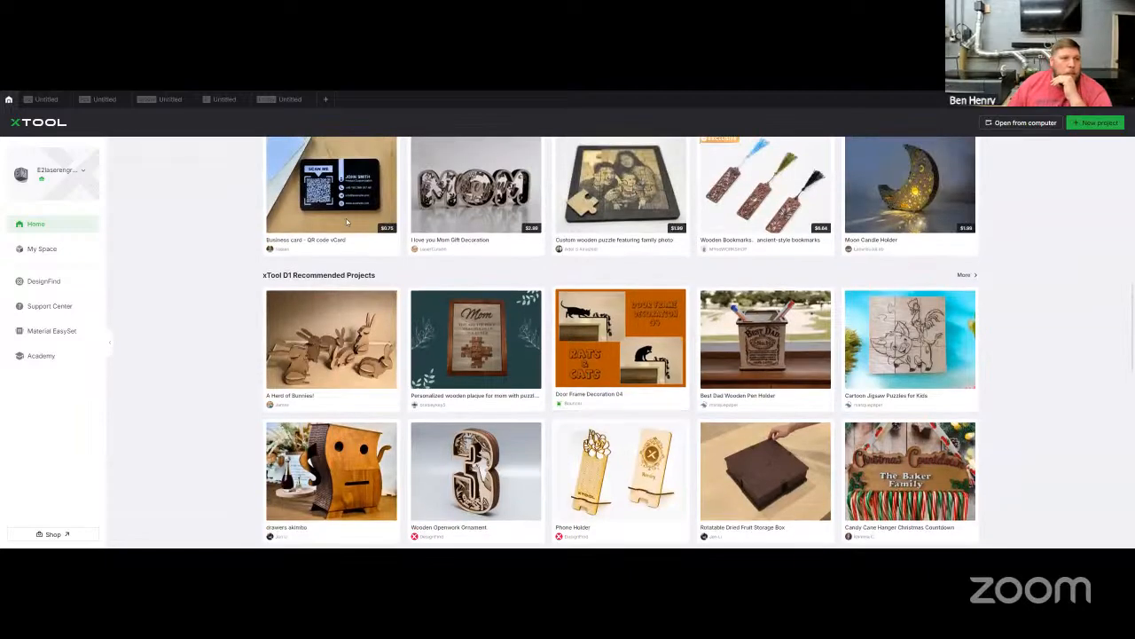
View My Space, examine the featured and shared materials in the Material EasySet library, and return to the home page.
left_click(41, 250)
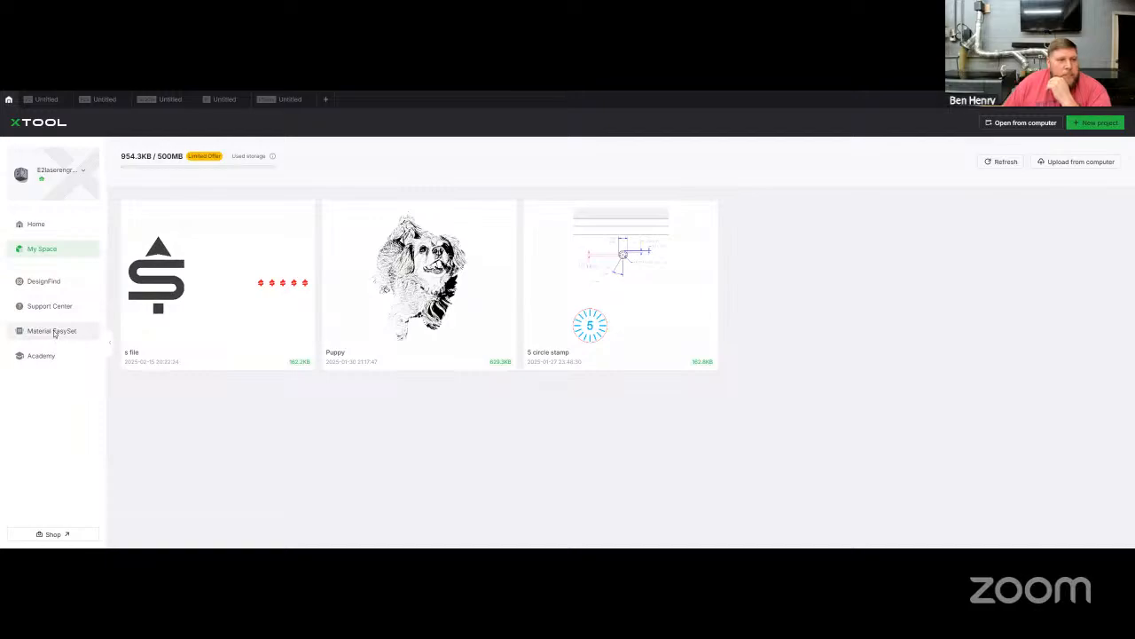
left_click(53, 332)
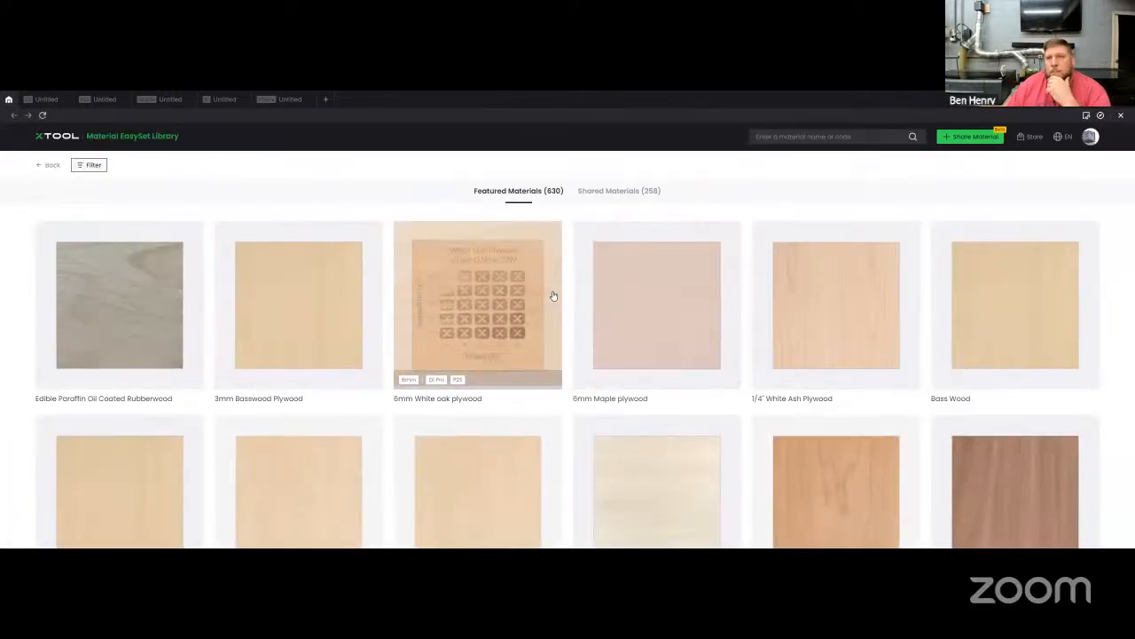
scroll(697, 237, "down", 2)
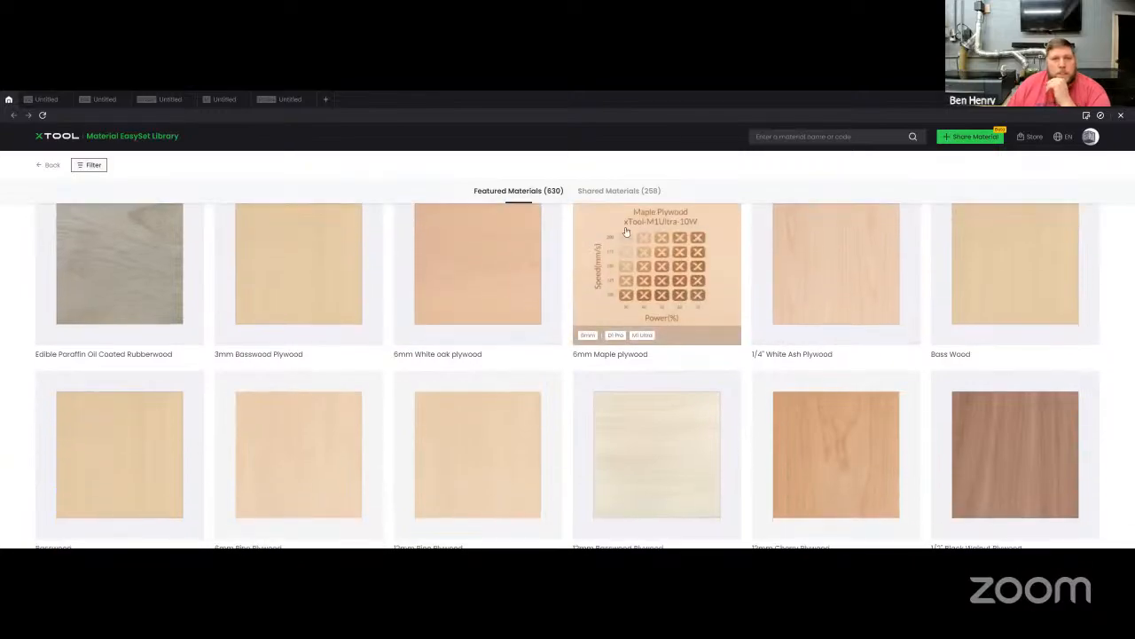
left_click(603, 193)
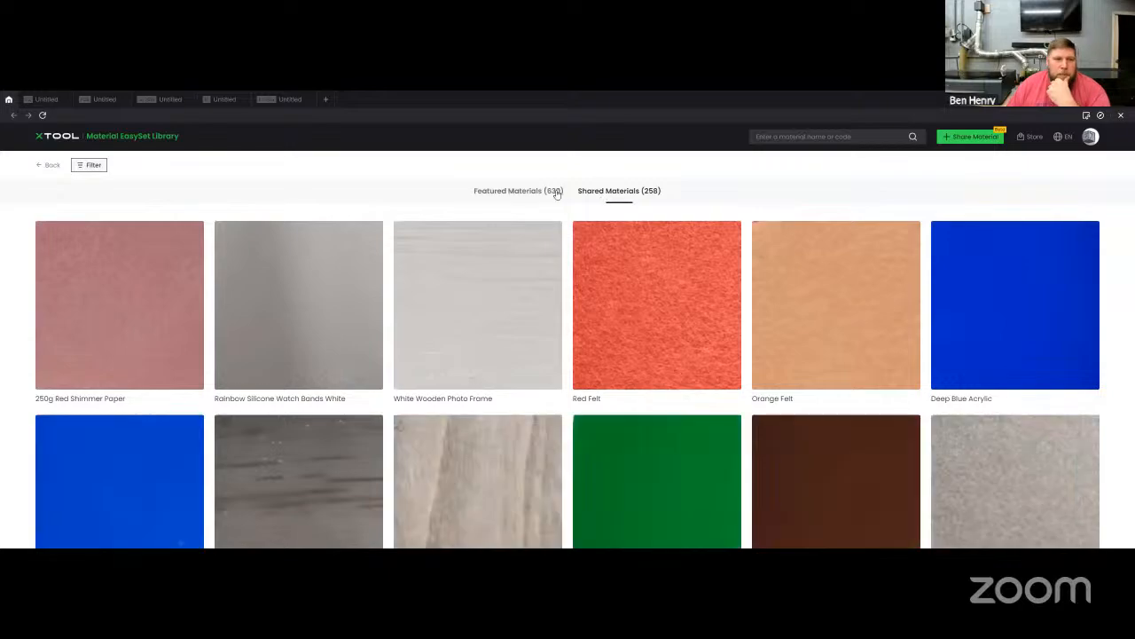
left_click(507, 196)
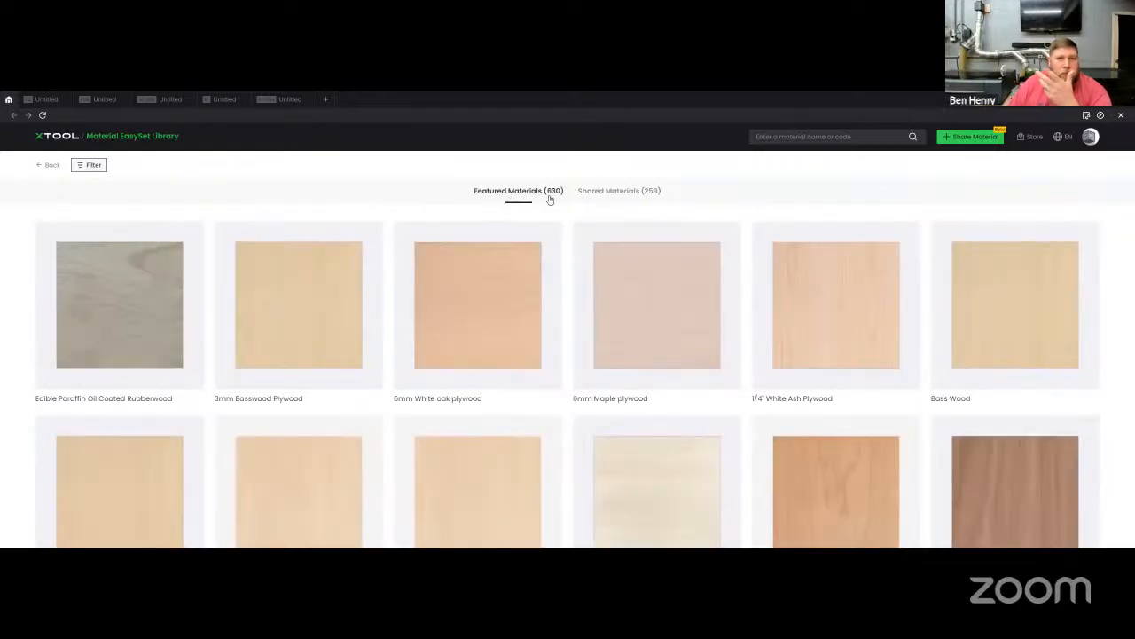
scroll(599, 232, "down", 3)
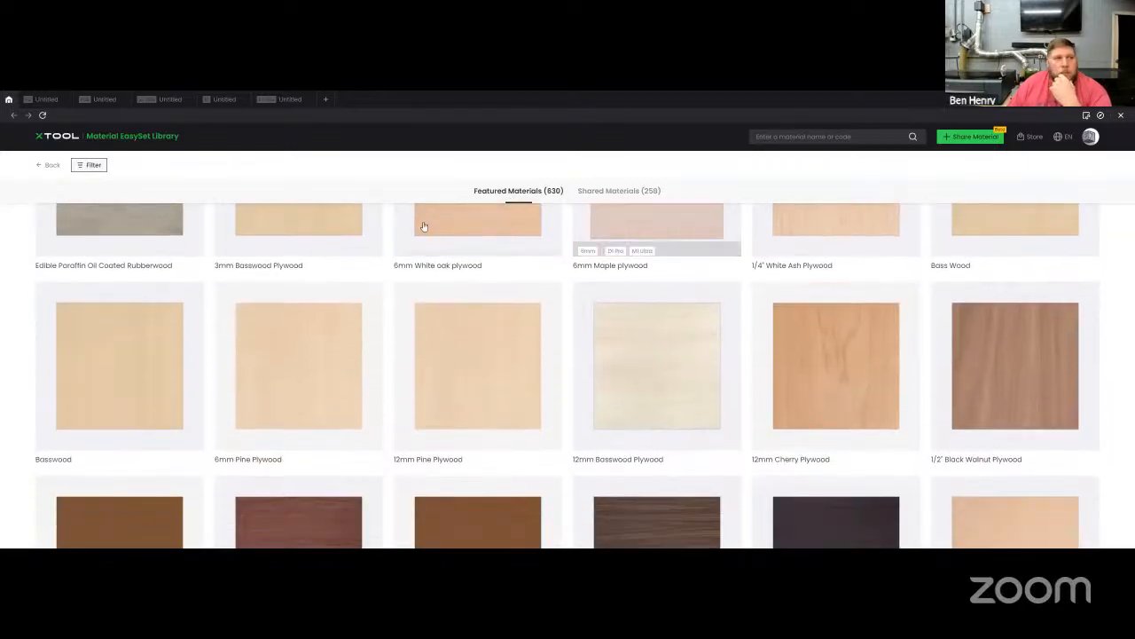
left_click(46, 165)
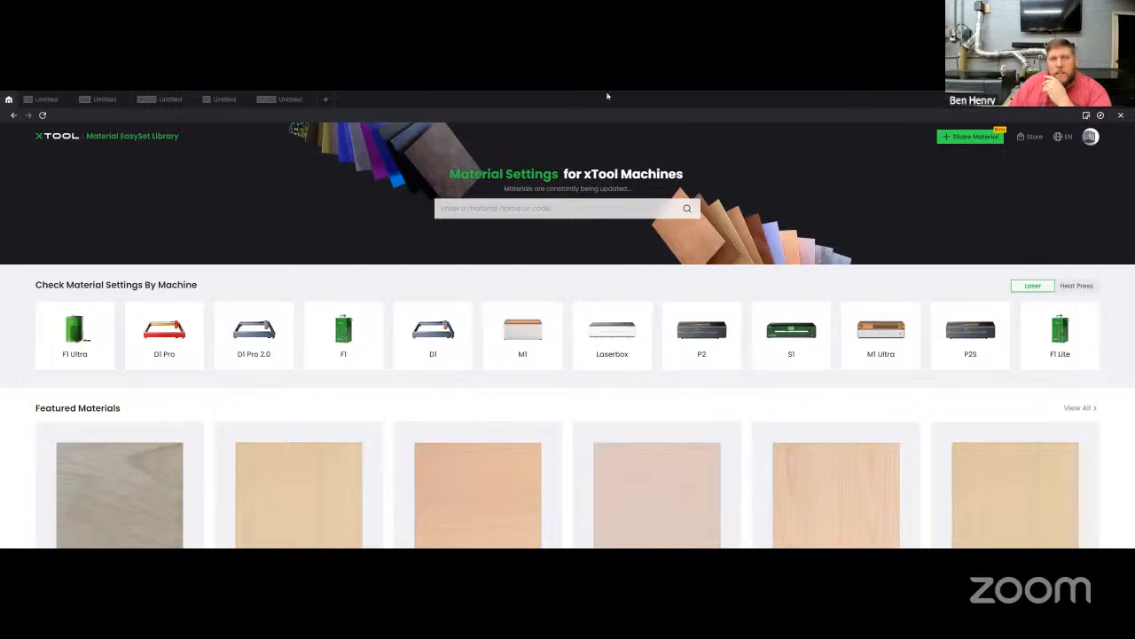
left_click(1121, 117)
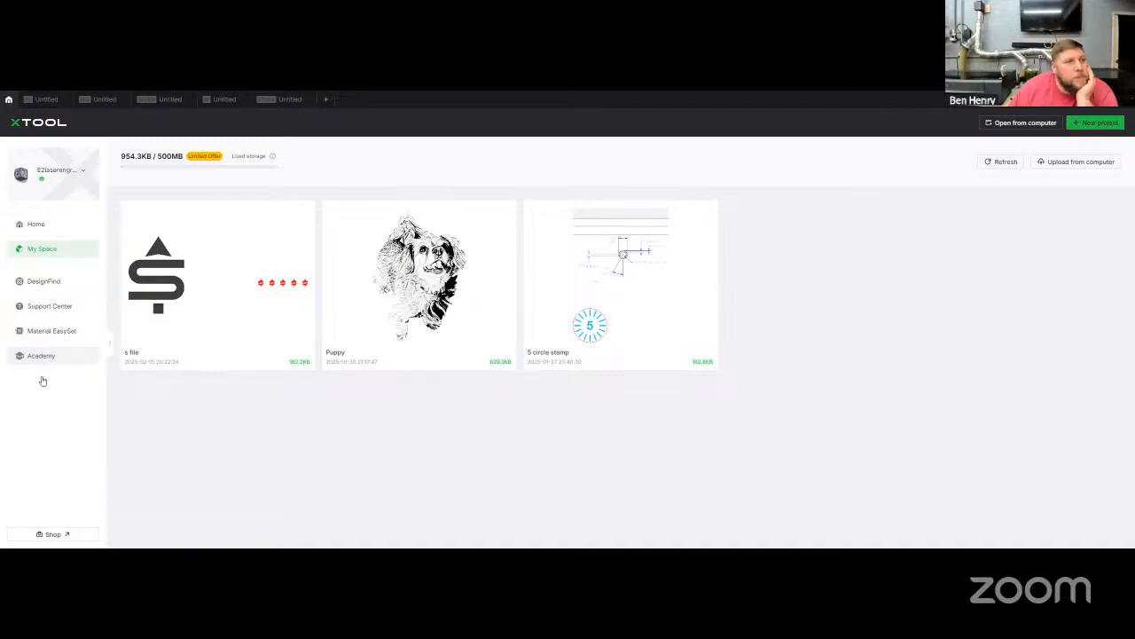
left_click(37, 227)
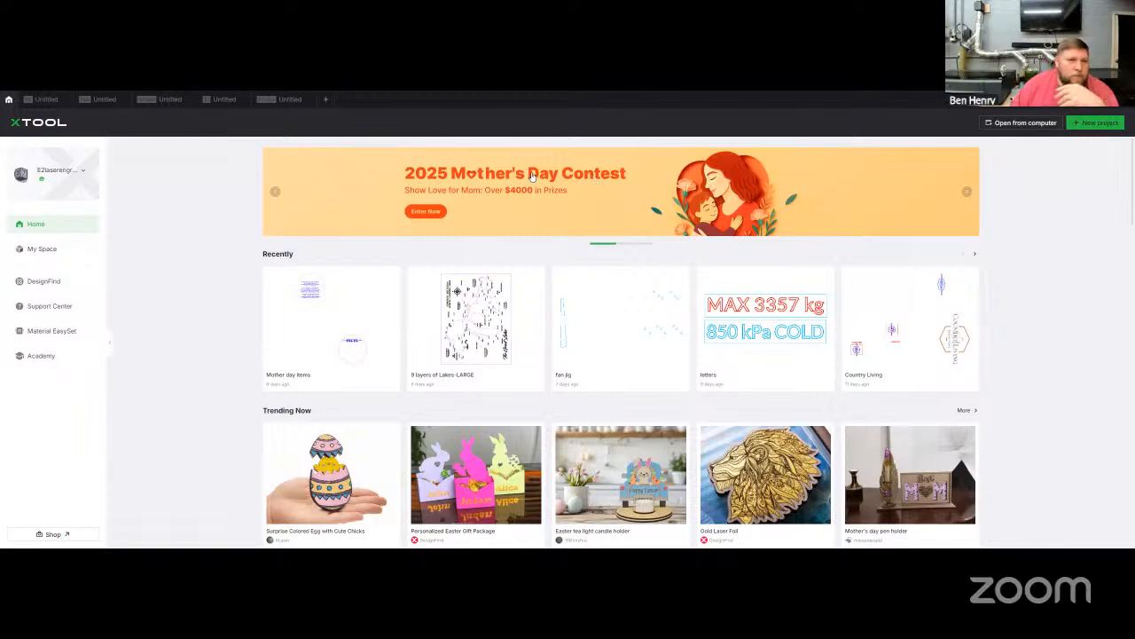
Return to the untitled xTool P2 project and examine its available file, edit, text and object commands.
left_click(42, 101)
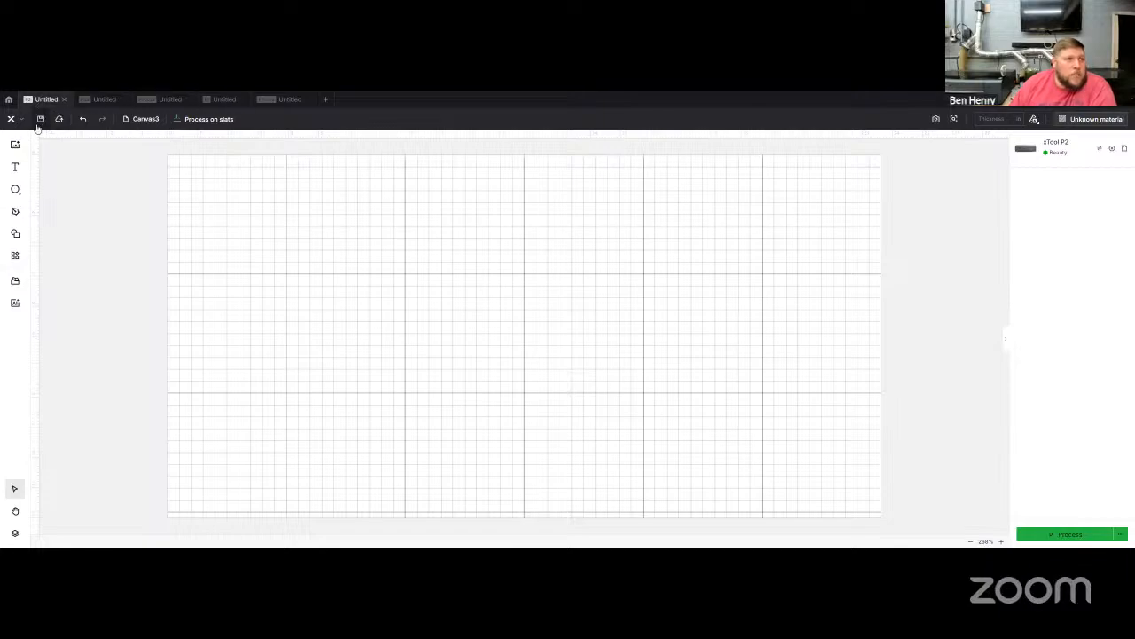
left_click(19, 120)
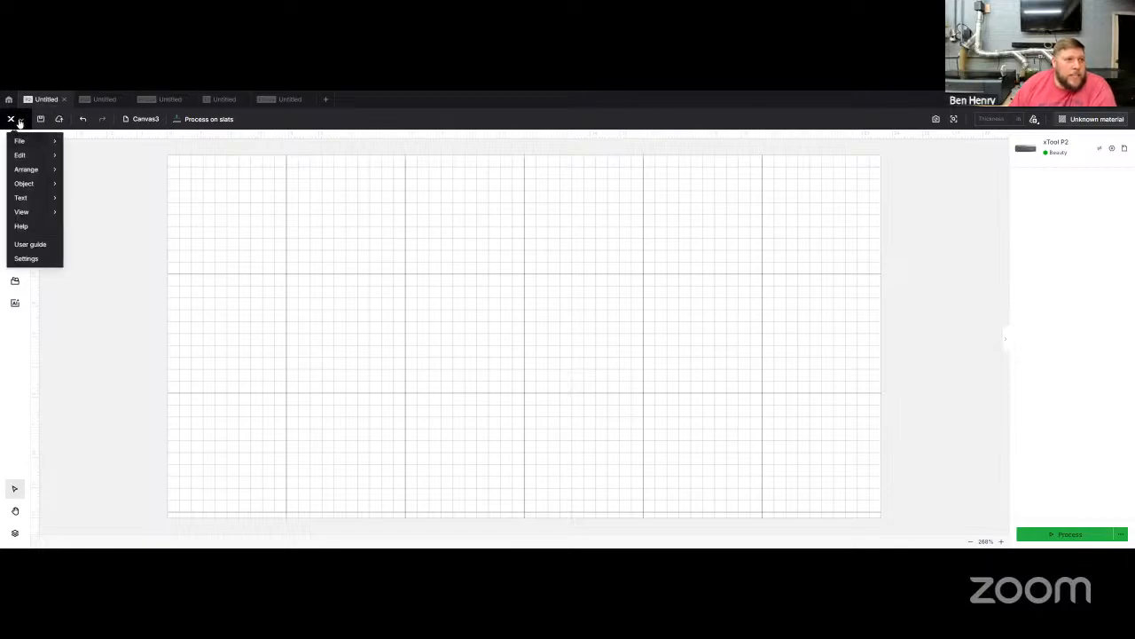
mouse_move(18, 142)
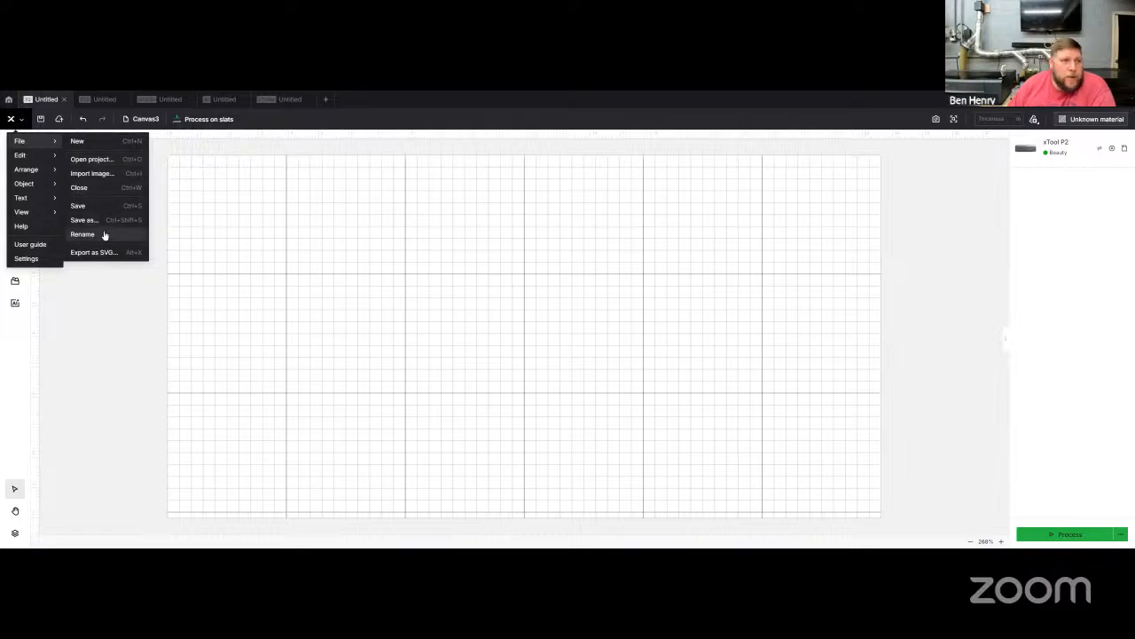
mouse_move(49, 197)
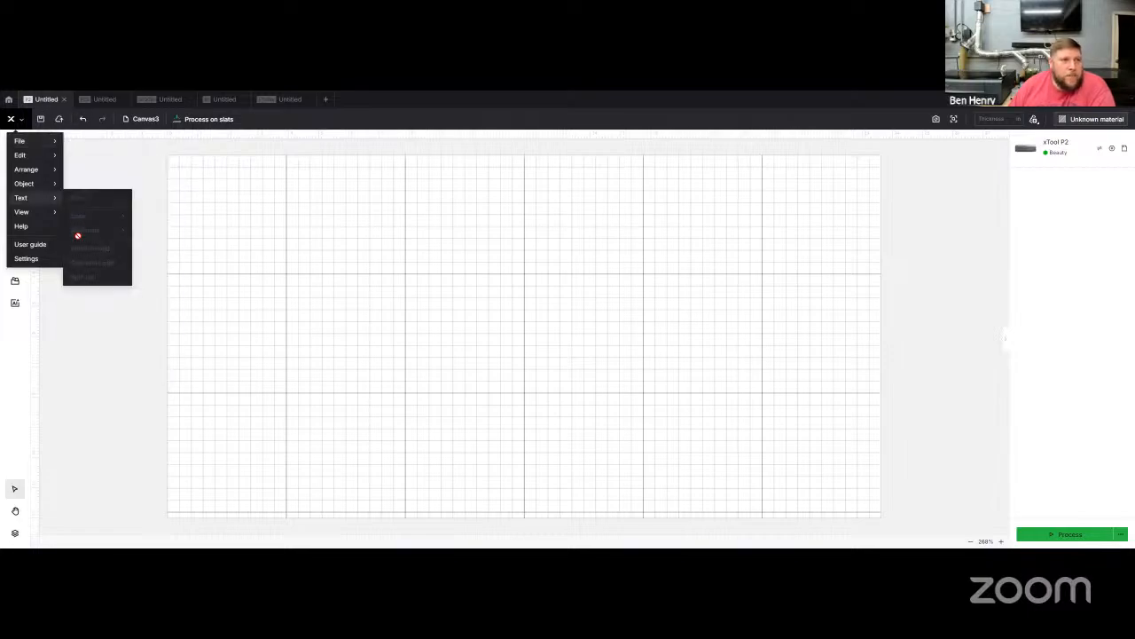
mouse_move(53, 145)
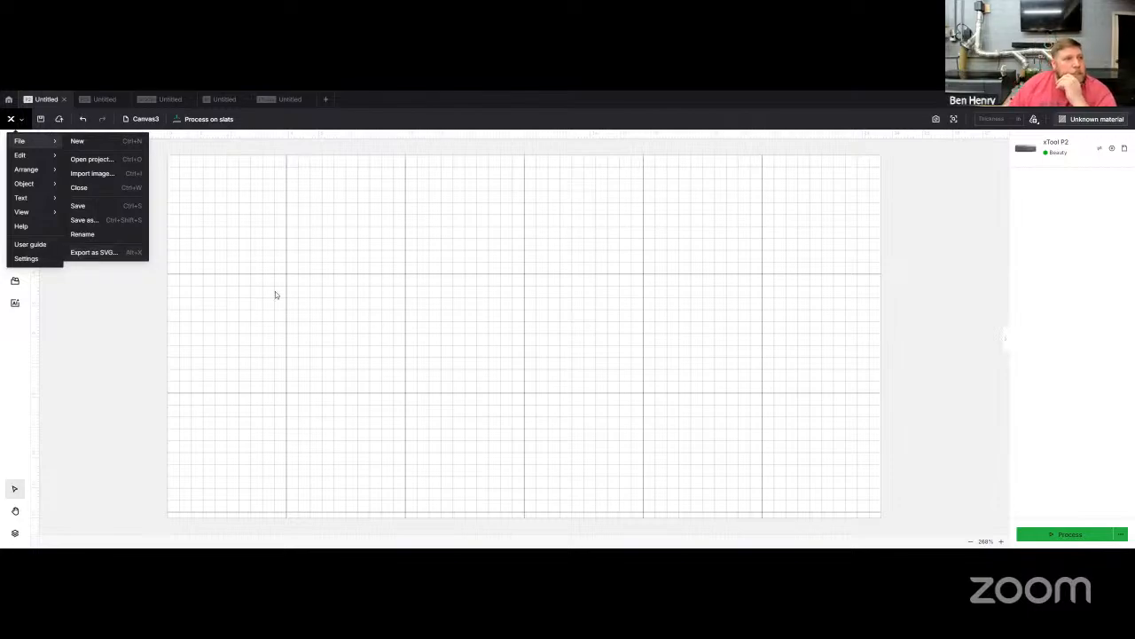
mouse_move(23, 156)
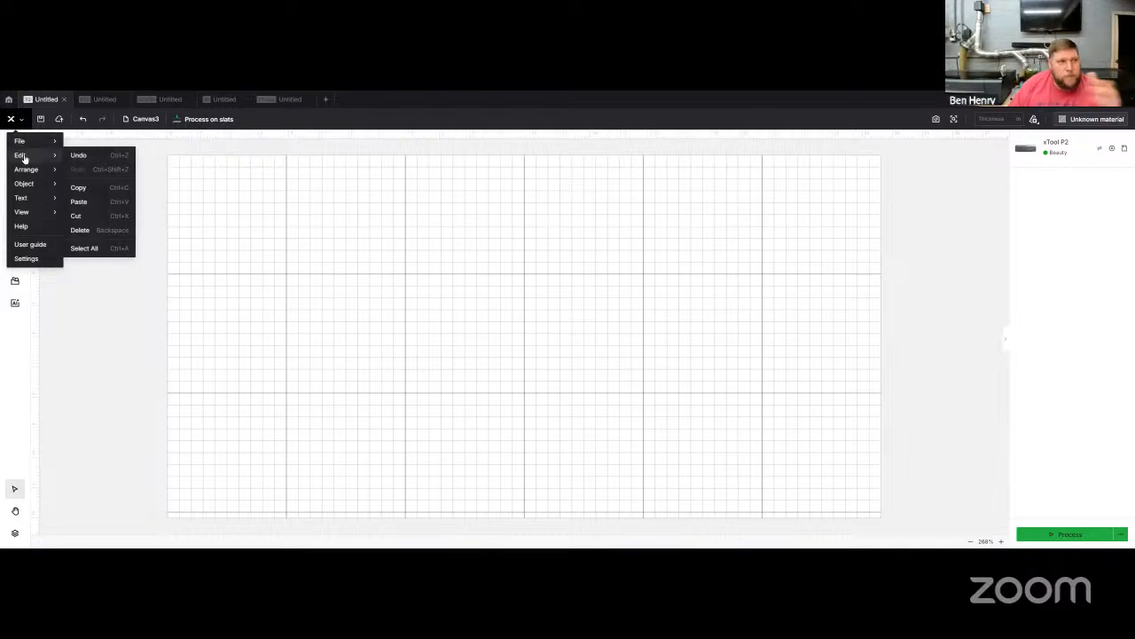
mouse_move(38, 177)
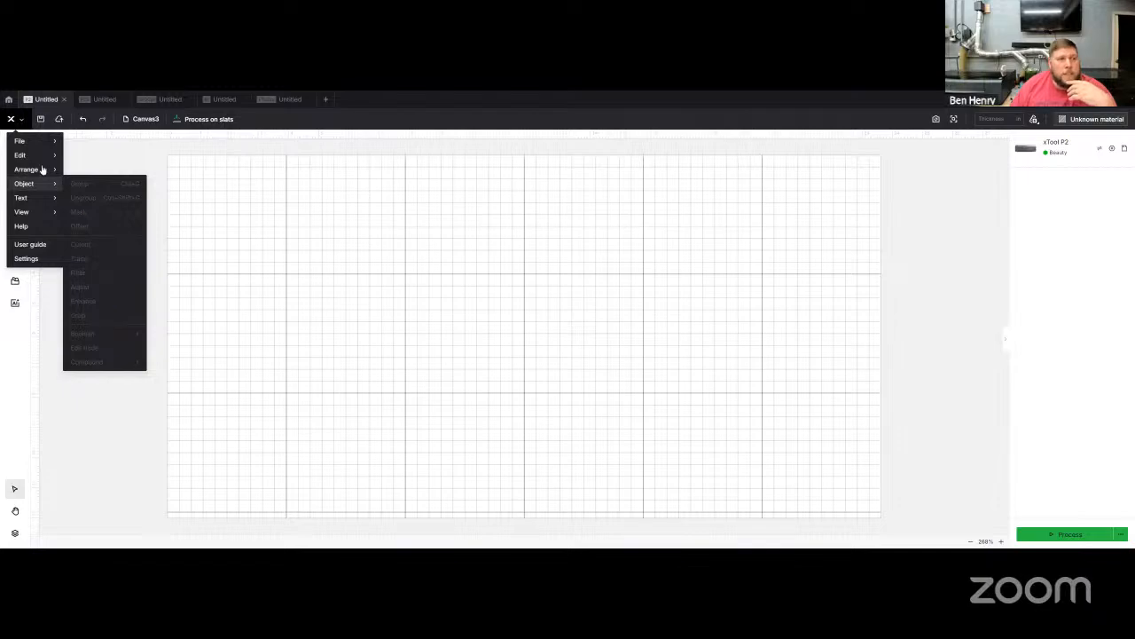
Hide the canvas grid and show it again.
mouse_move(21, 213)
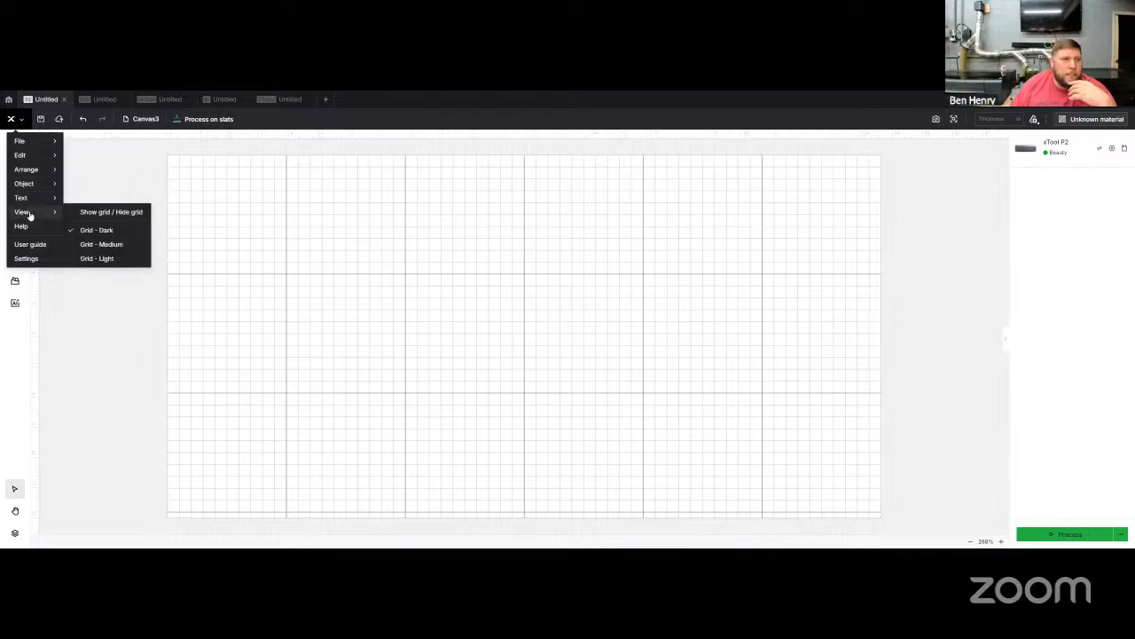
left_click(126, 212)
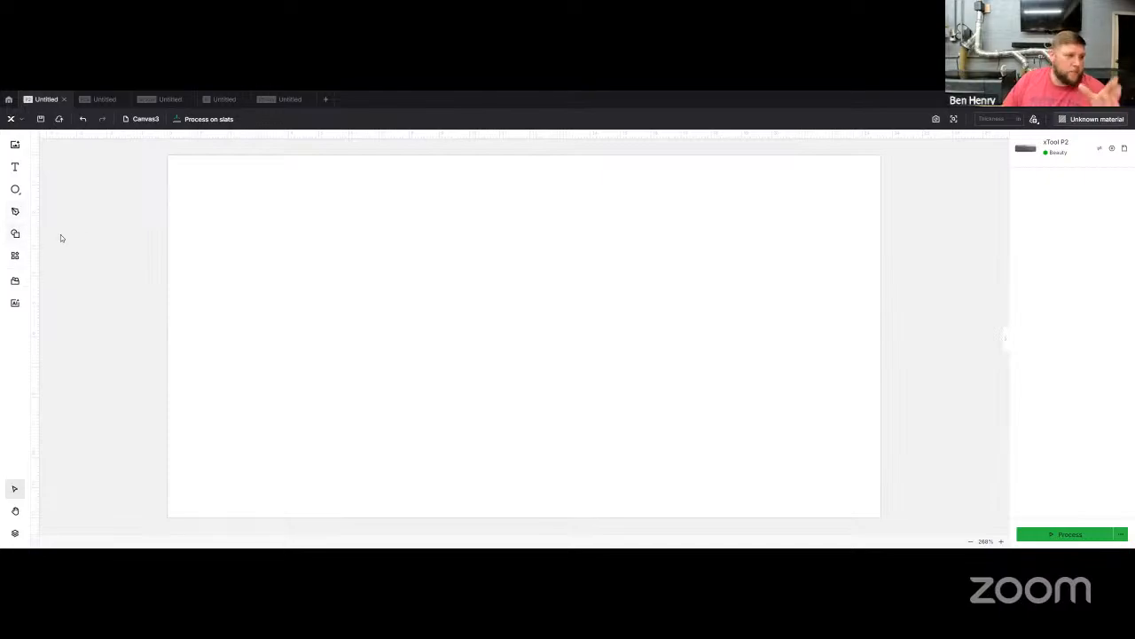
left_click(19, 119)
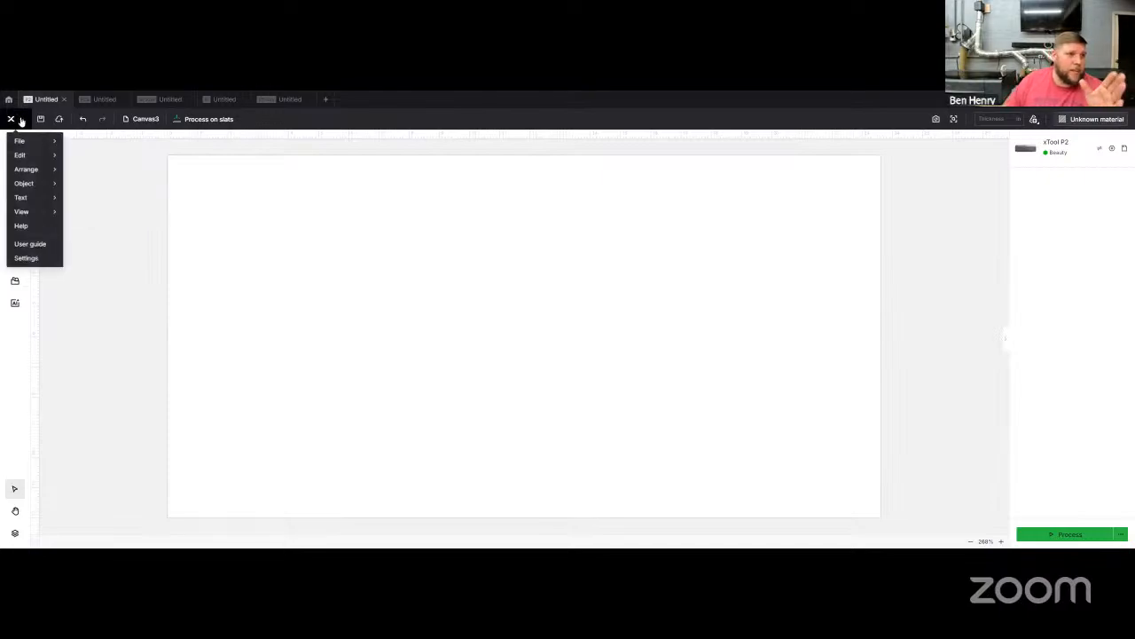
mouse_move(28, 198)
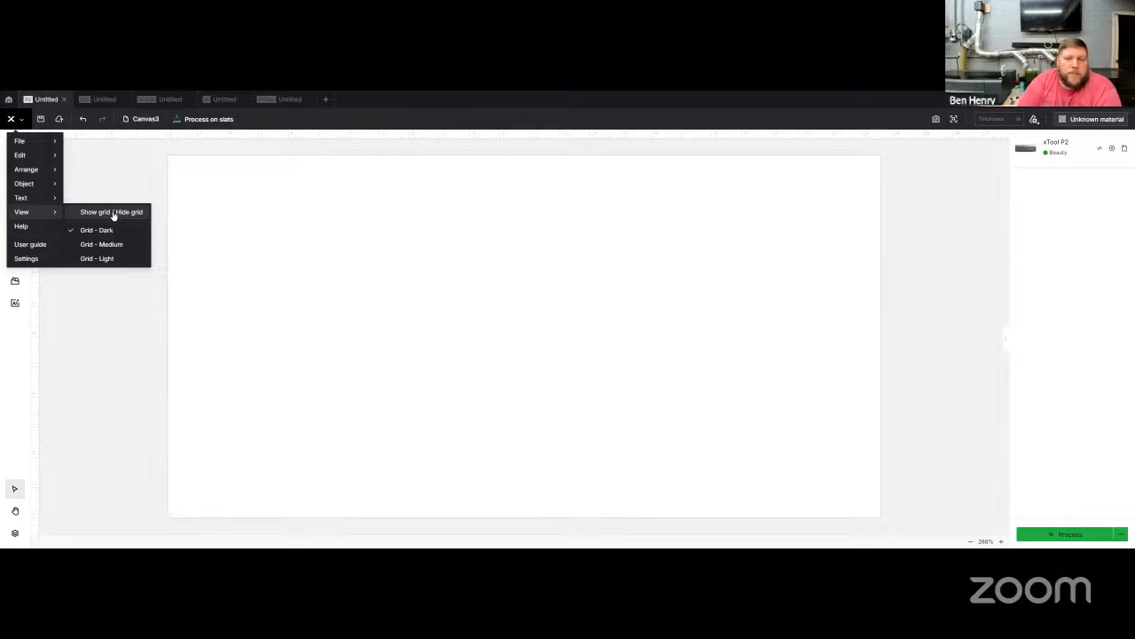
left_click(113, 214)
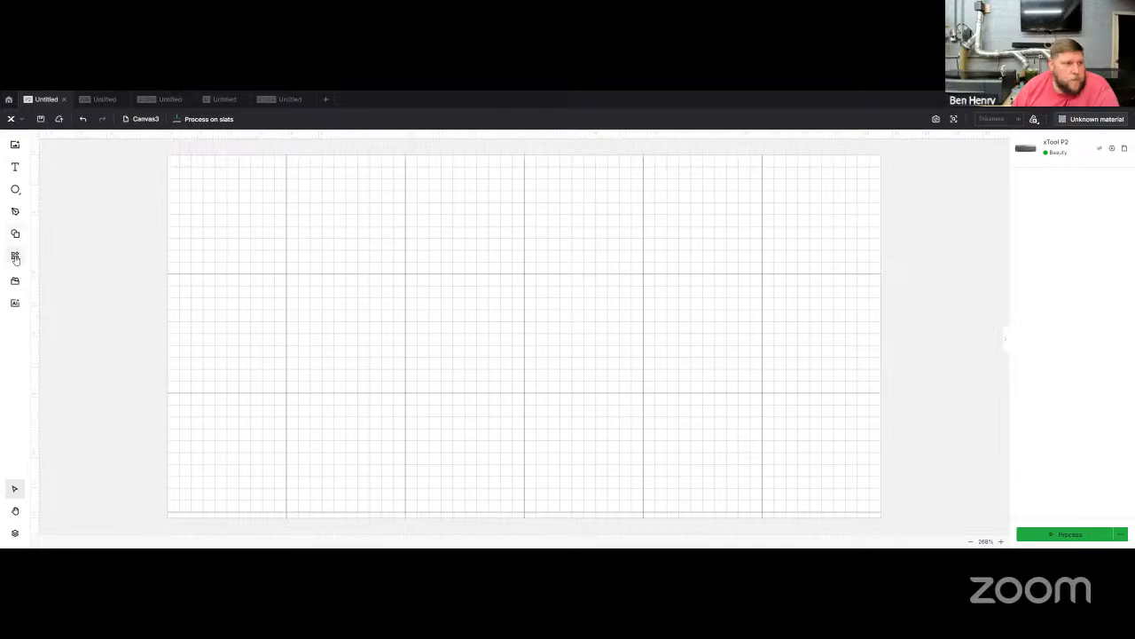
Open the xTool Creative Space settings and set the vector quality to Optimal.
left_click(11, 119)
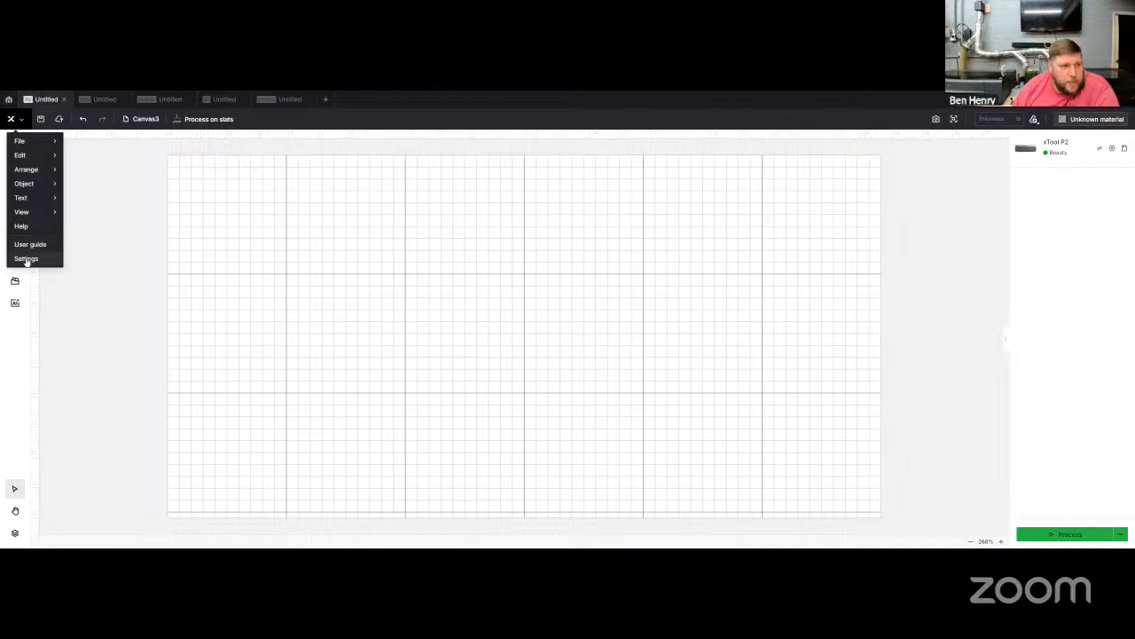
left_click(26, 258)
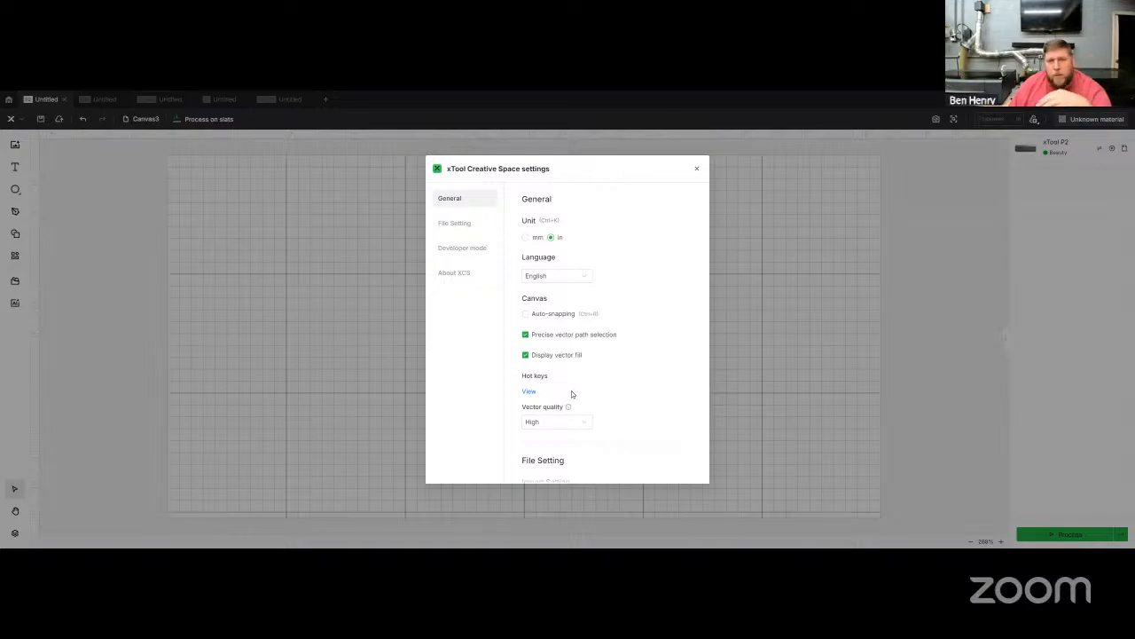
scroll(605, 372, "down", 1)
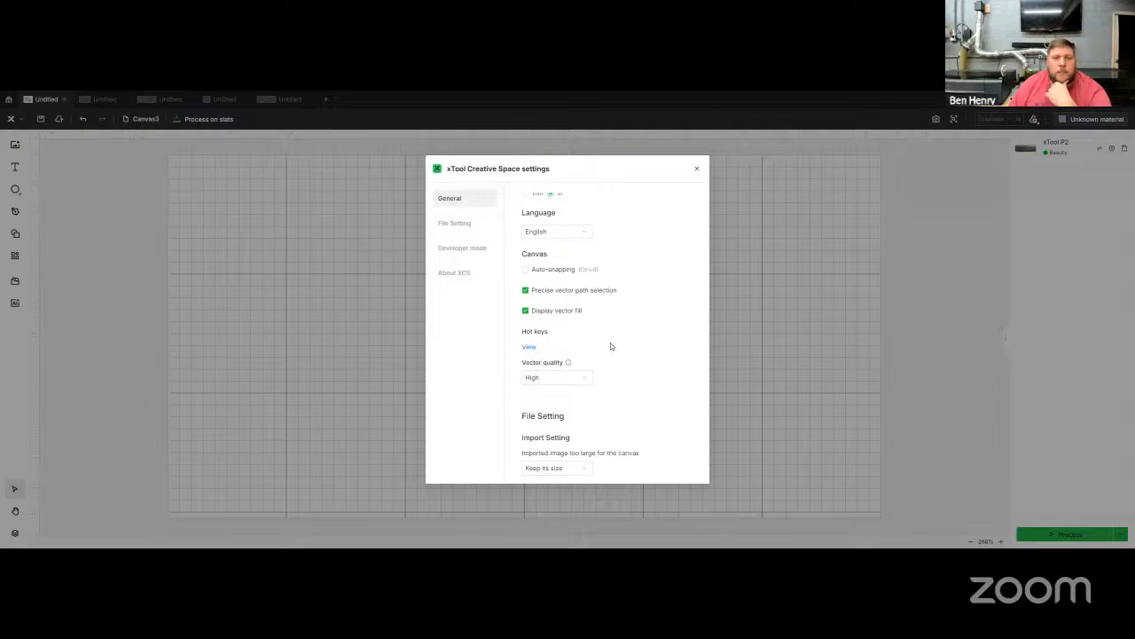
scroll(611, 346, "down", 1)
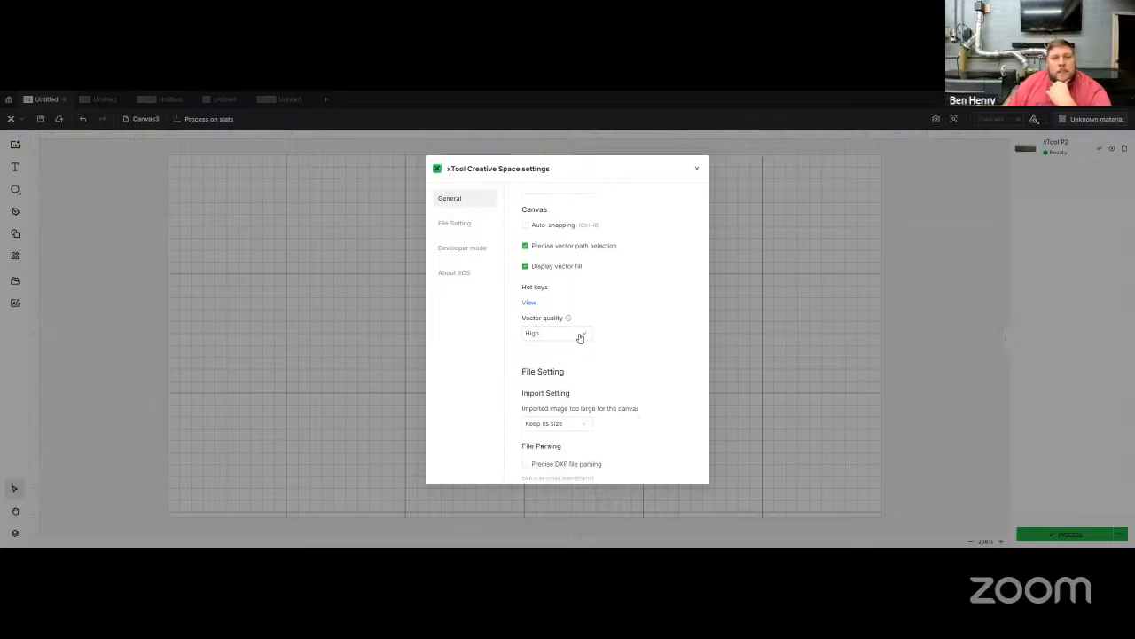
left_click(579, 335)
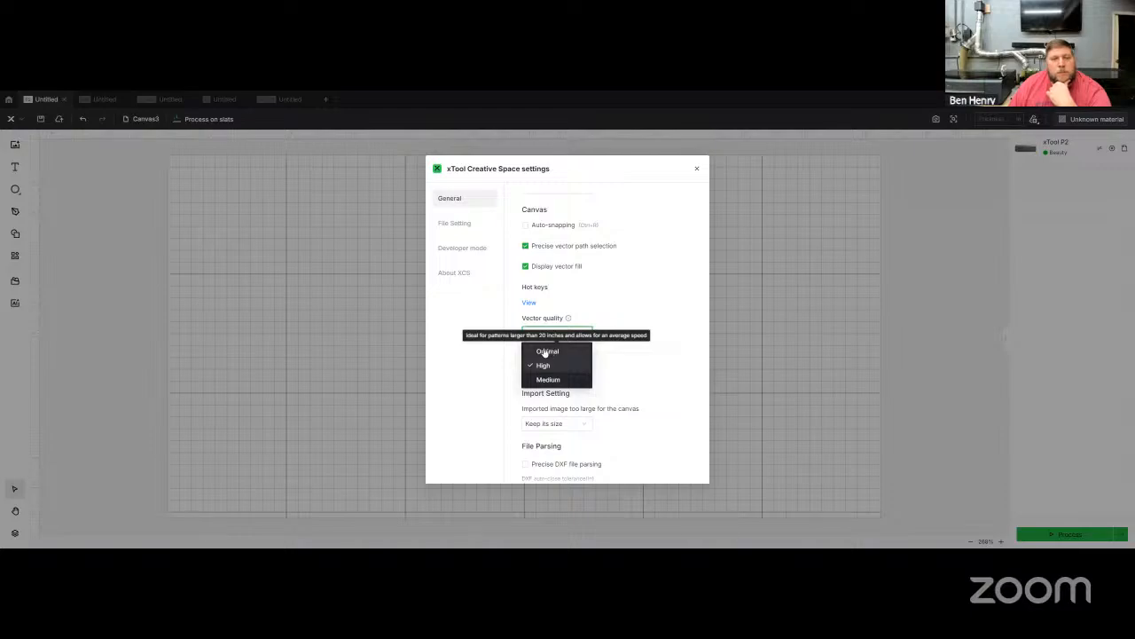
left_click(552, 352)
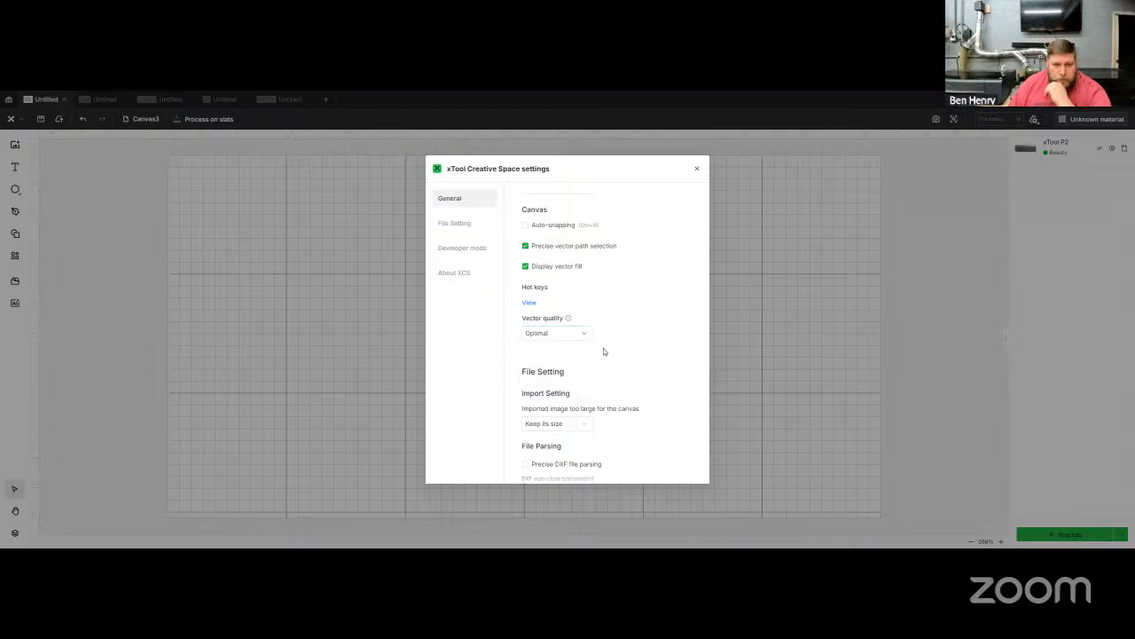
Check the import choices for images too large for the canvas and enable precise DXF file parsing.
scroll(603, 351, "down", 1)
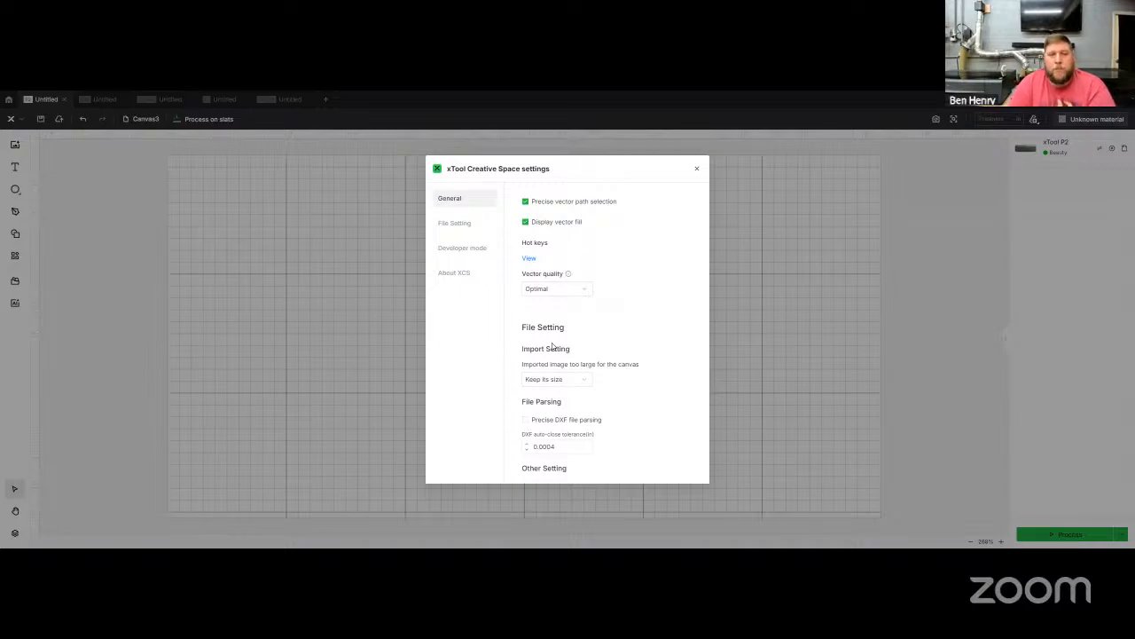
left_click(583, 383)
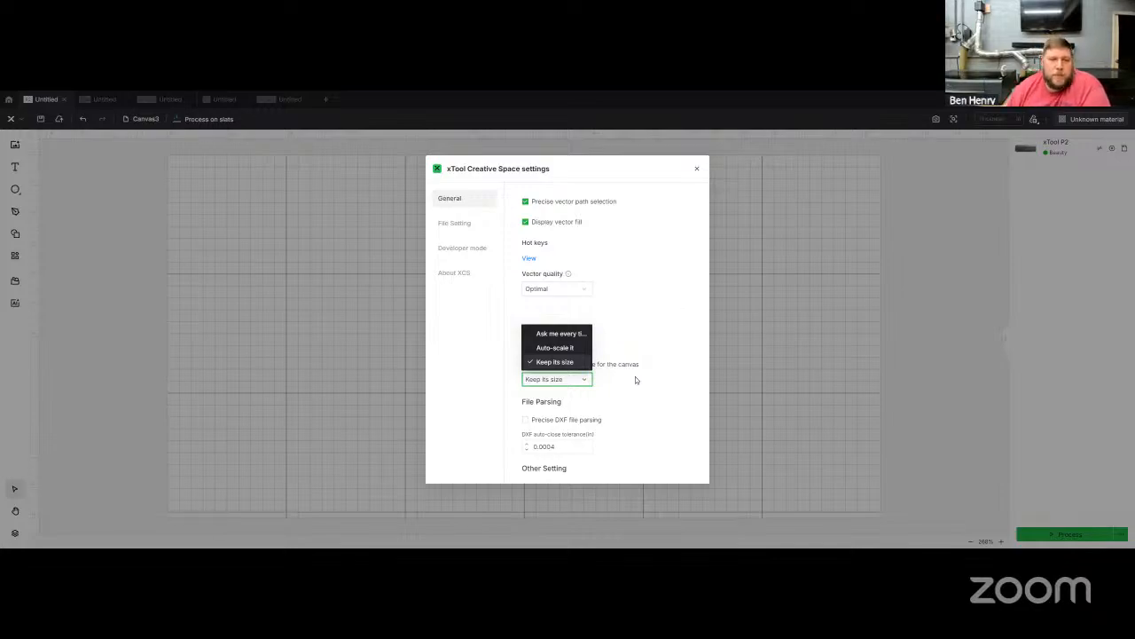
left_click(626, 400)
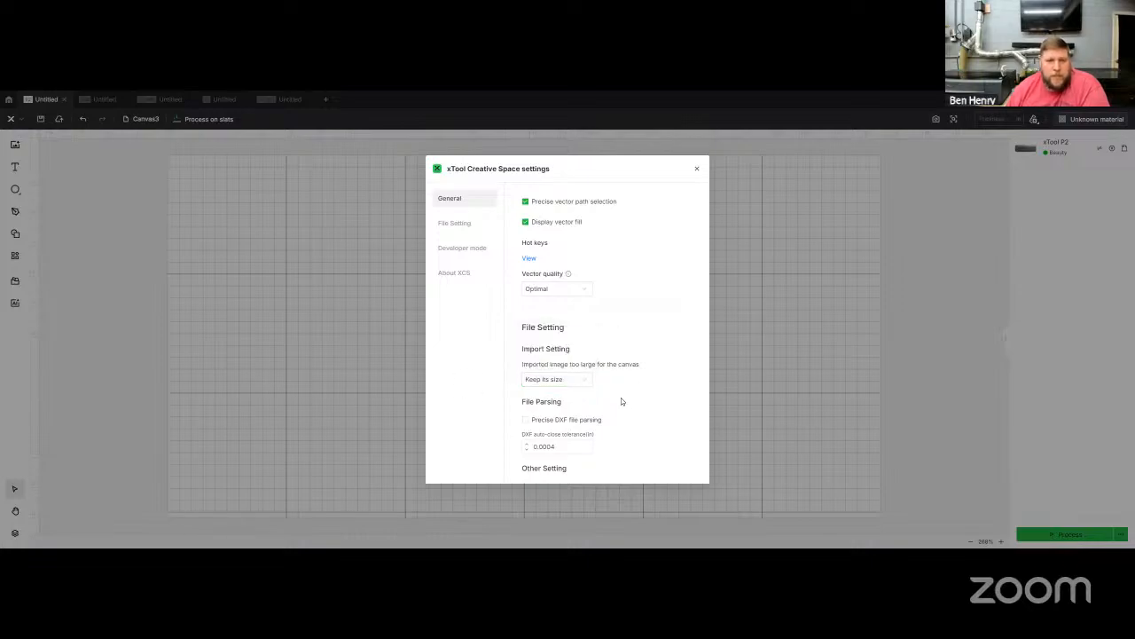
scroll(606, 410, "down", 1)
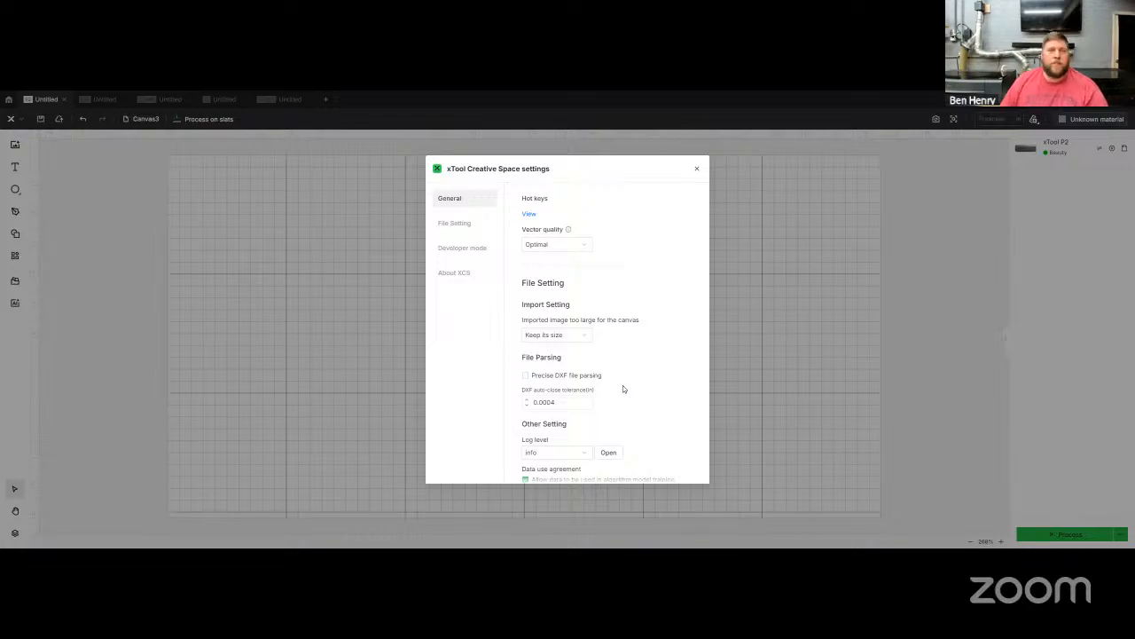
left_click(526, 376)
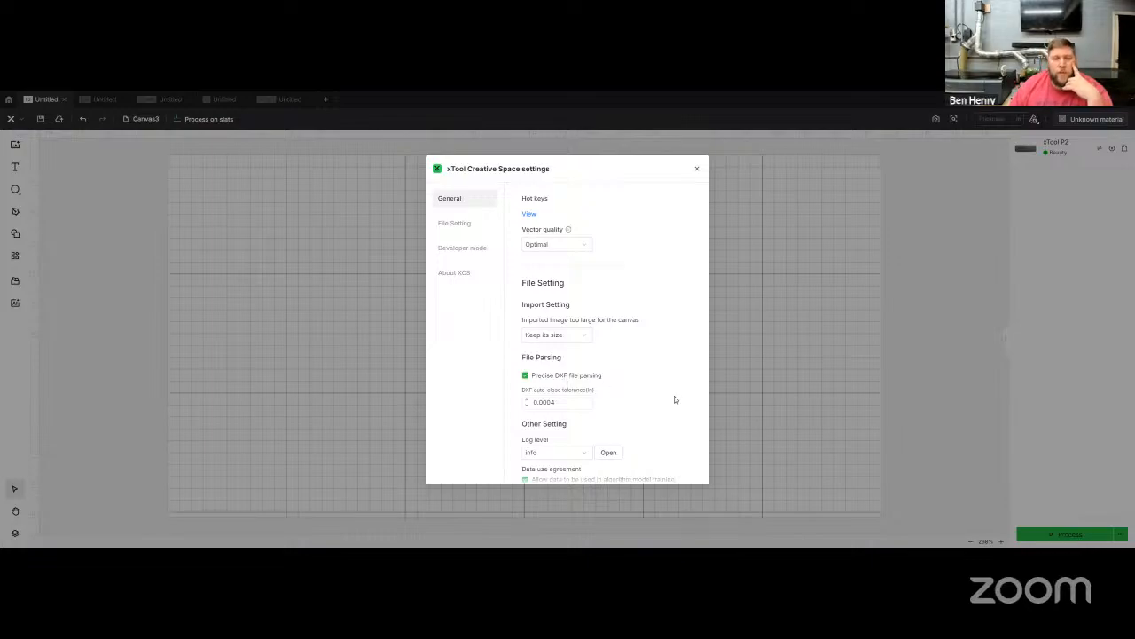
Examine the log level, data use agreement and custom parameter import and export settings.
scroll(642, 342, "down", 1)
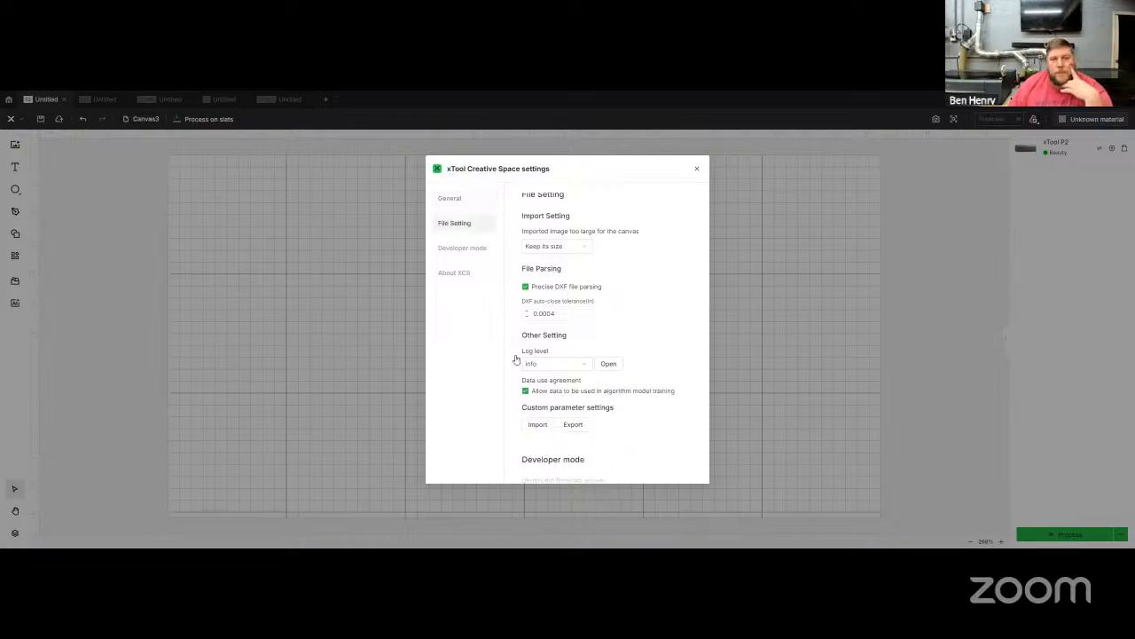
scroll(641, 360, "down", 1)
left_click(573, 380)
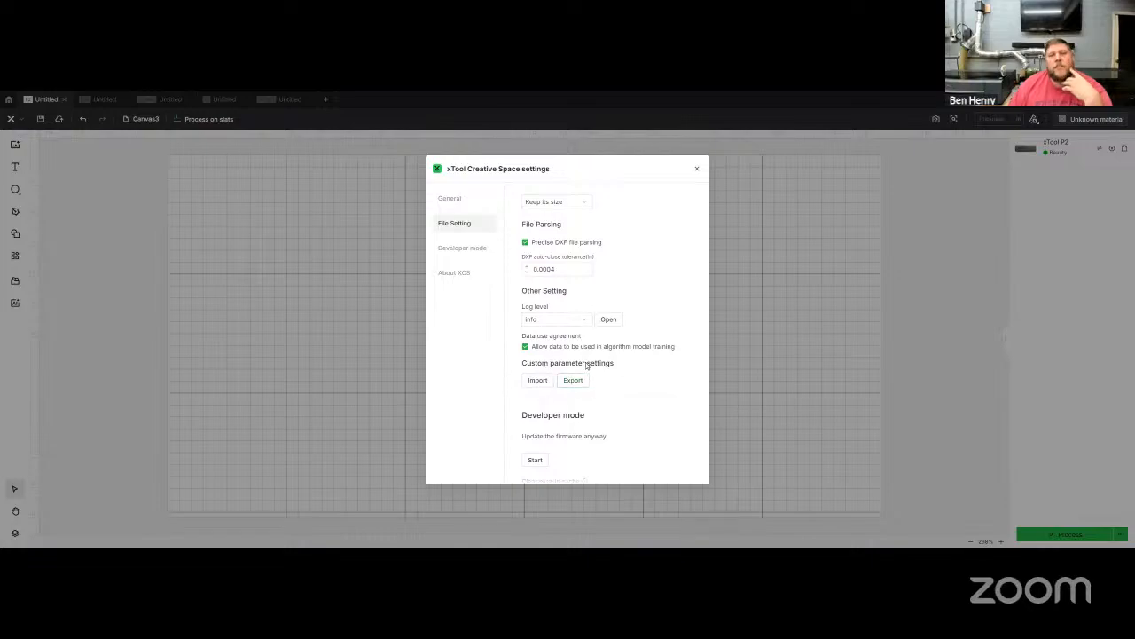
left_click(532, 379)
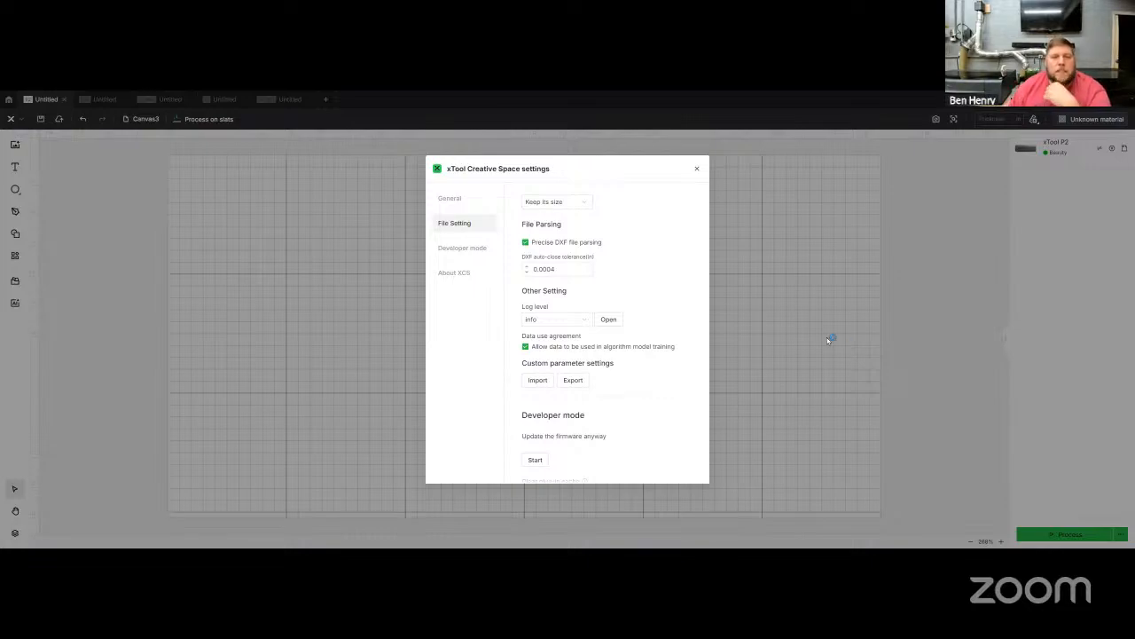
scroll(647, 322, "down", 2)
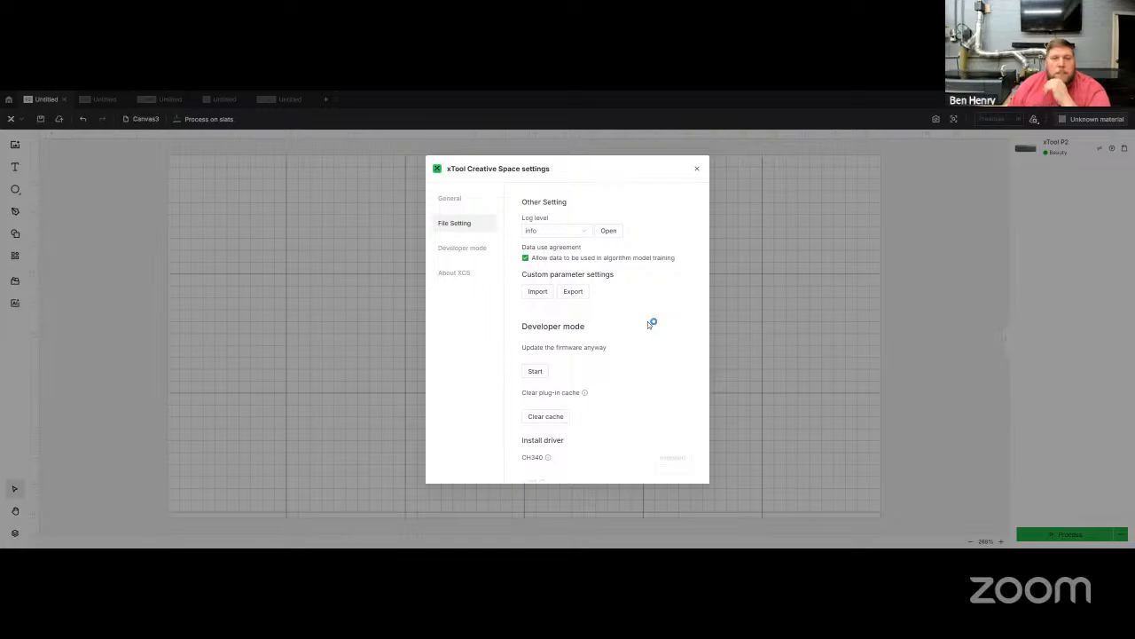
Examine the developer mode options for firmware update, plug-in cache clearing and driver installation.
scroll(648, 321, "down", 1)
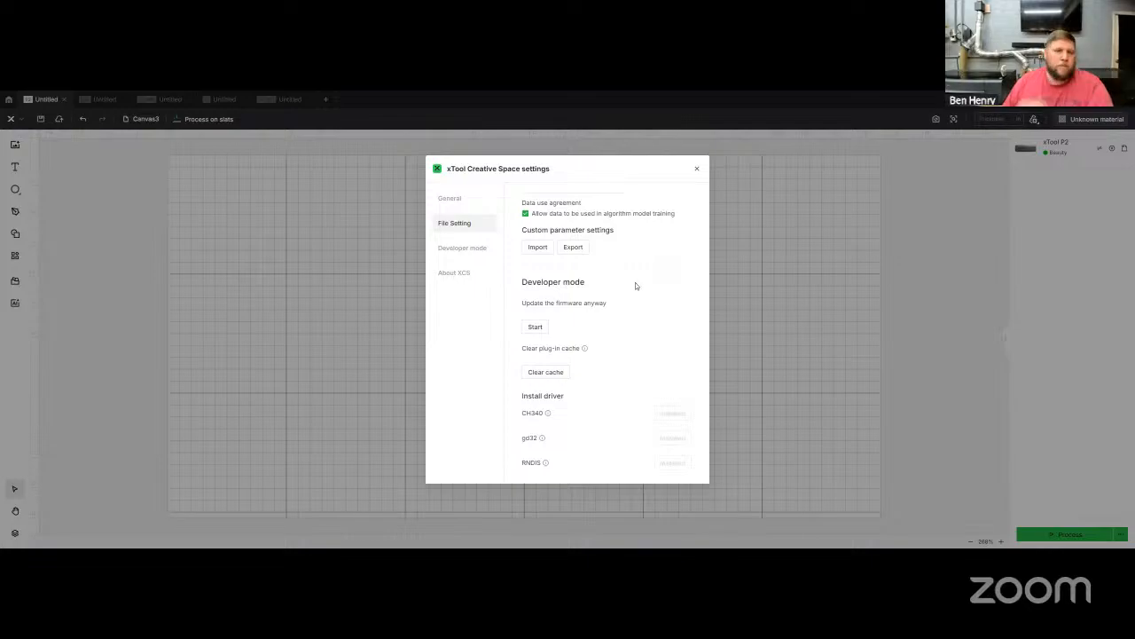
left_click(540, 373)
scroll(578, 343, "down", 1)
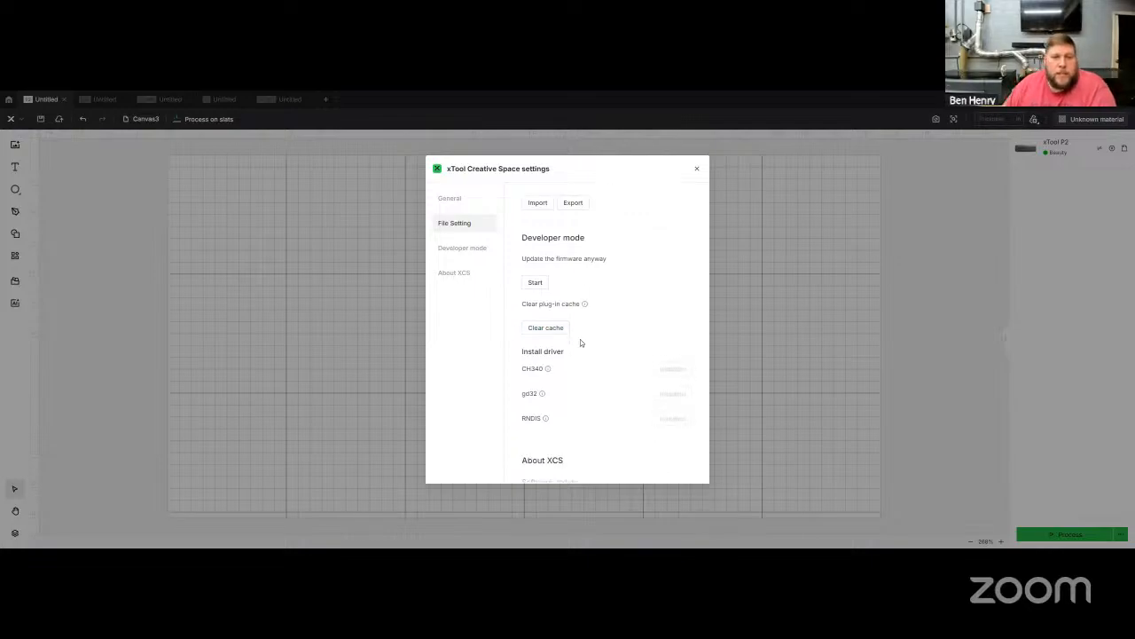
mouse_move(549, 370)
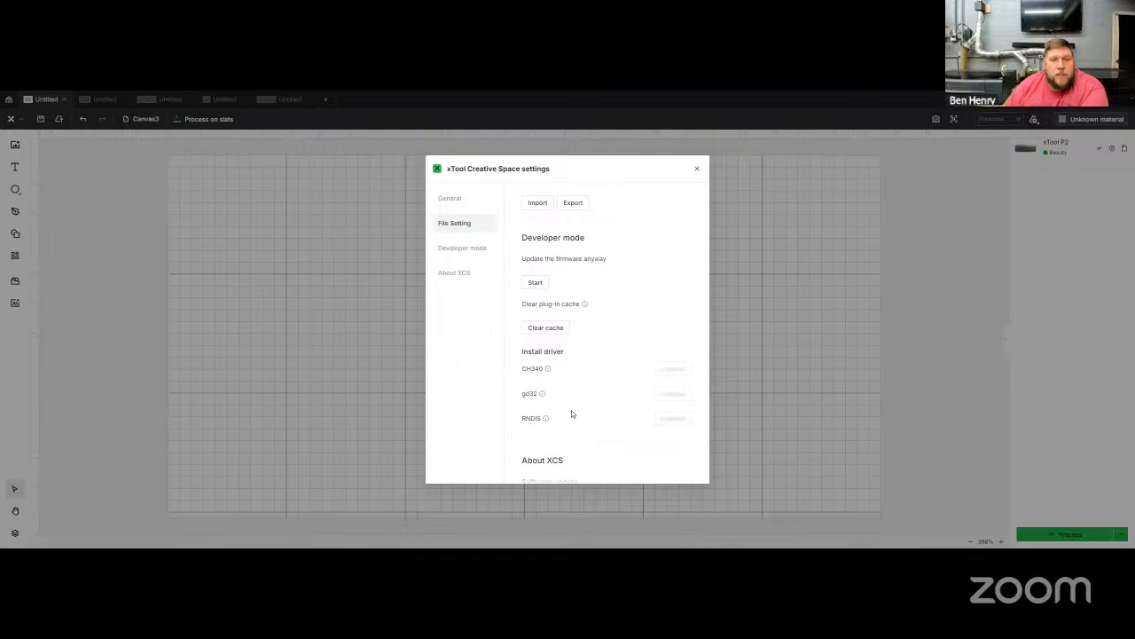
Review the software and algorithm package update options under About XCS and close the settings.
scroll(571, 414, "down", 5)
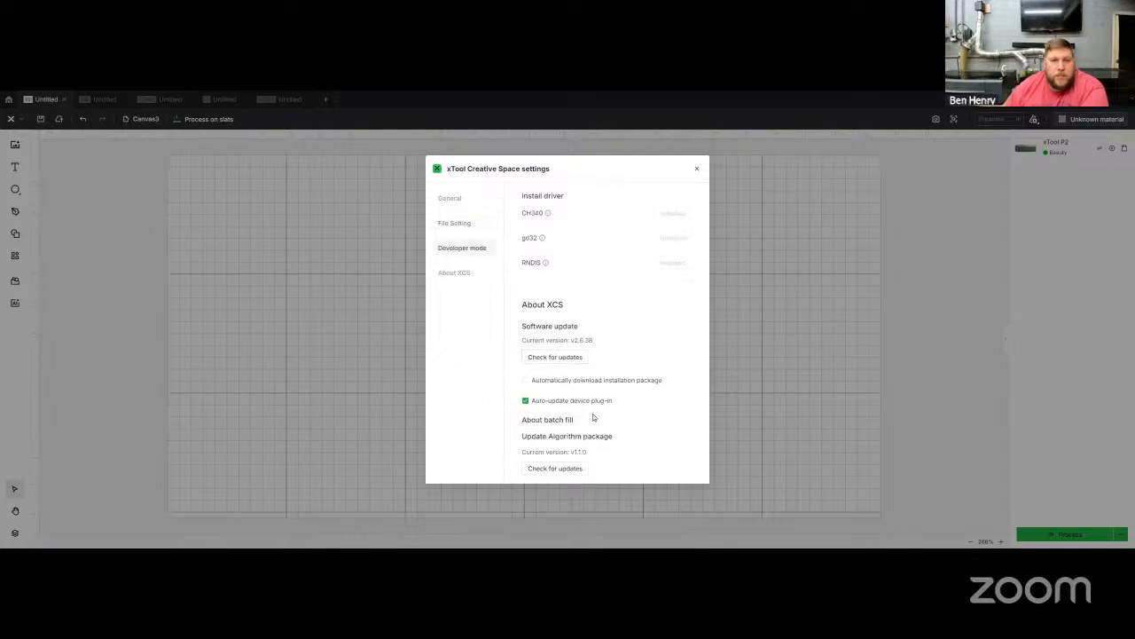
scroll(606, 415, "down", 1)
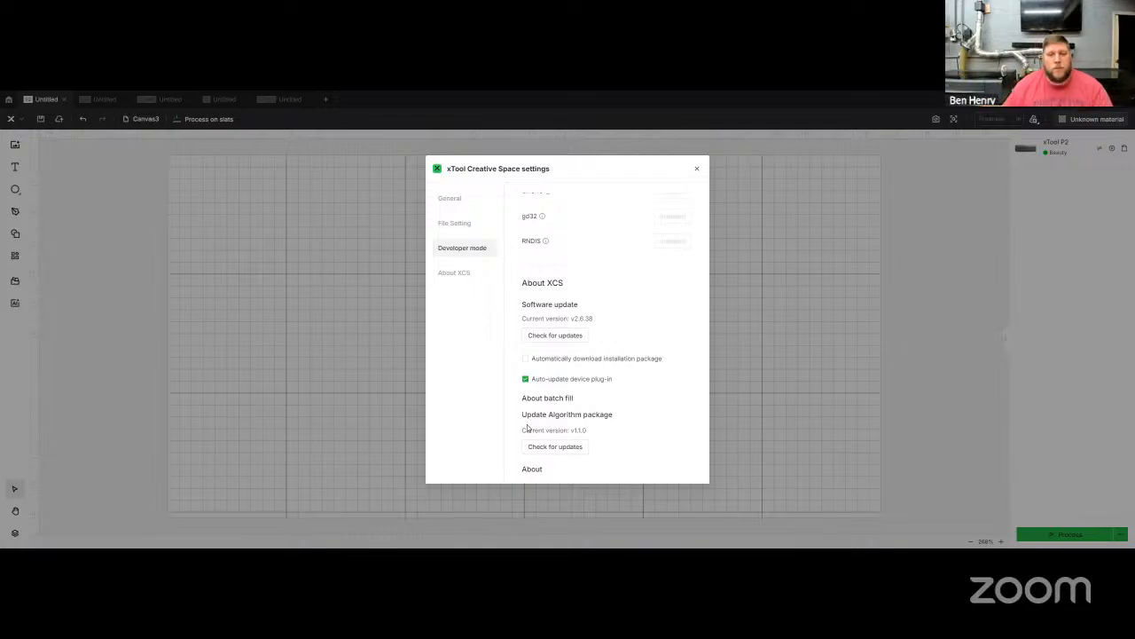
scroll(620, 365, "down", 2)
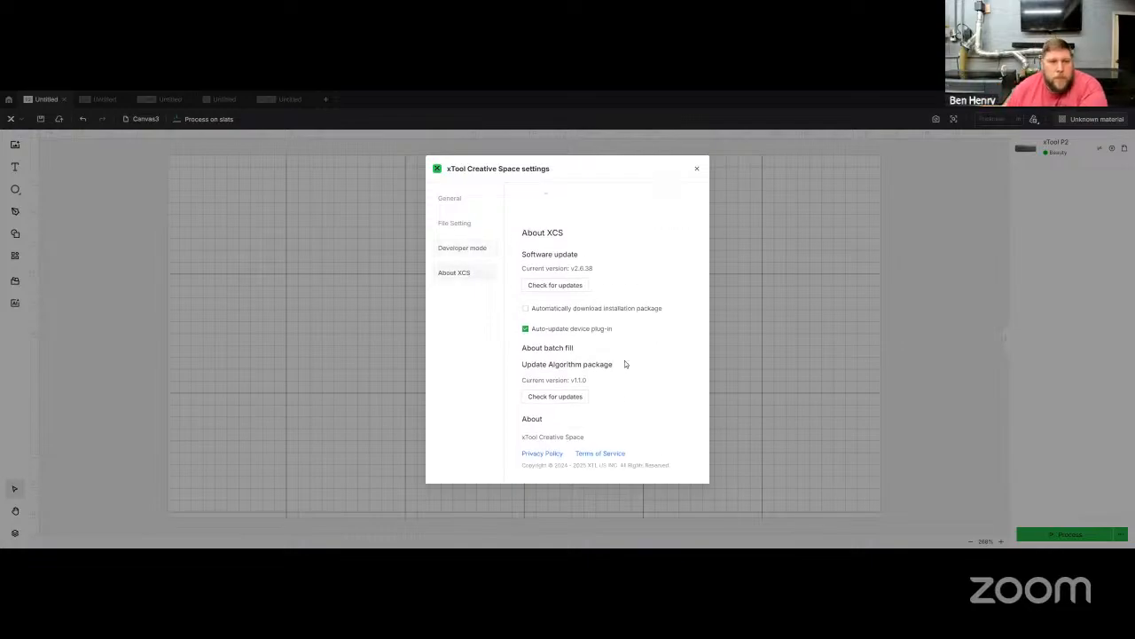
scroll(625, 361, "up", 2)
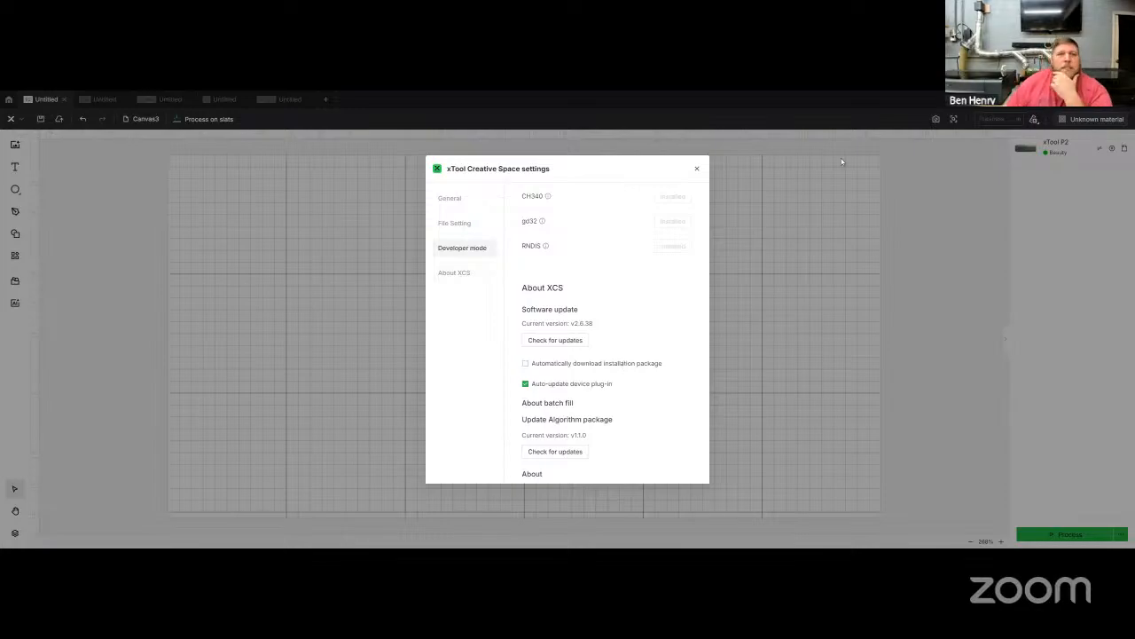
left_click(697, 169)
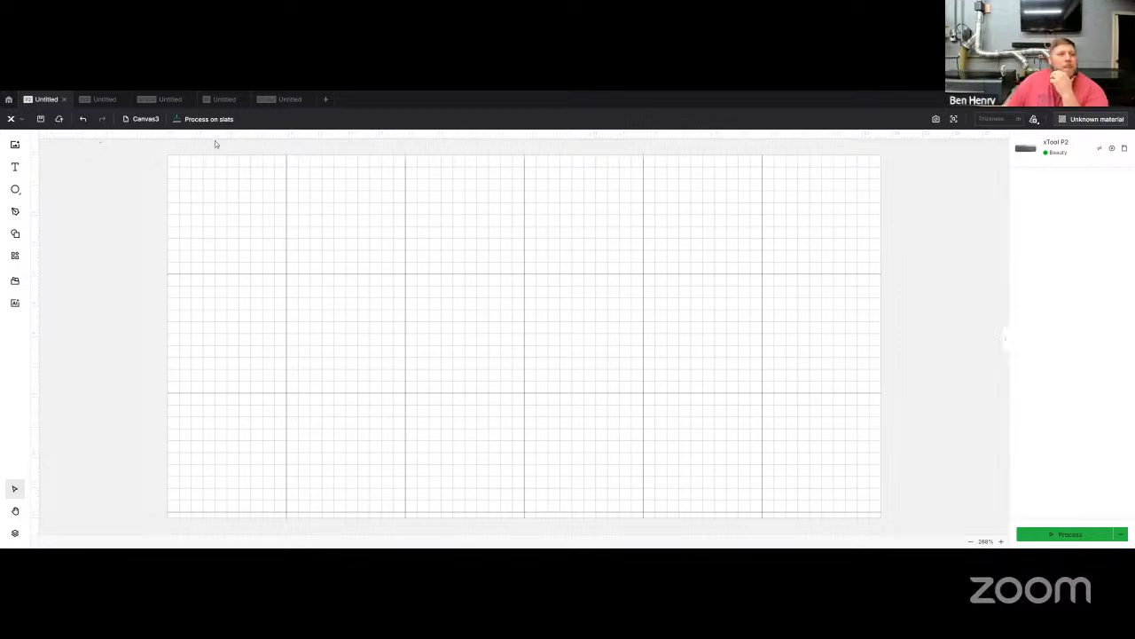
View the list of canvases in the project and collapse it again.
left_click(140, 118)
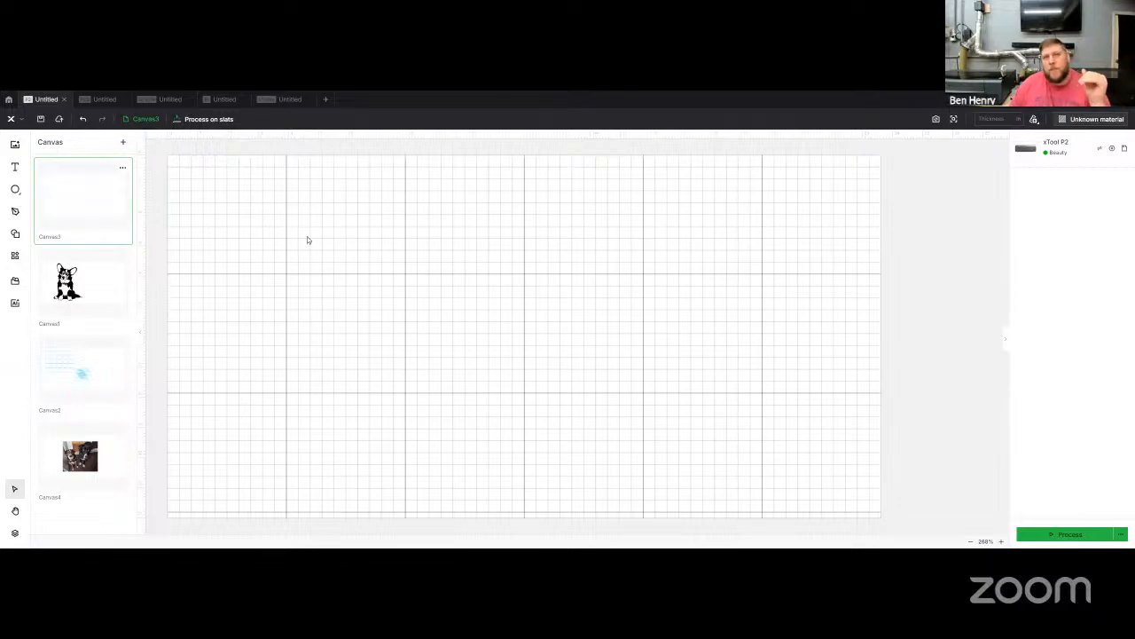
left_click(140, 337)
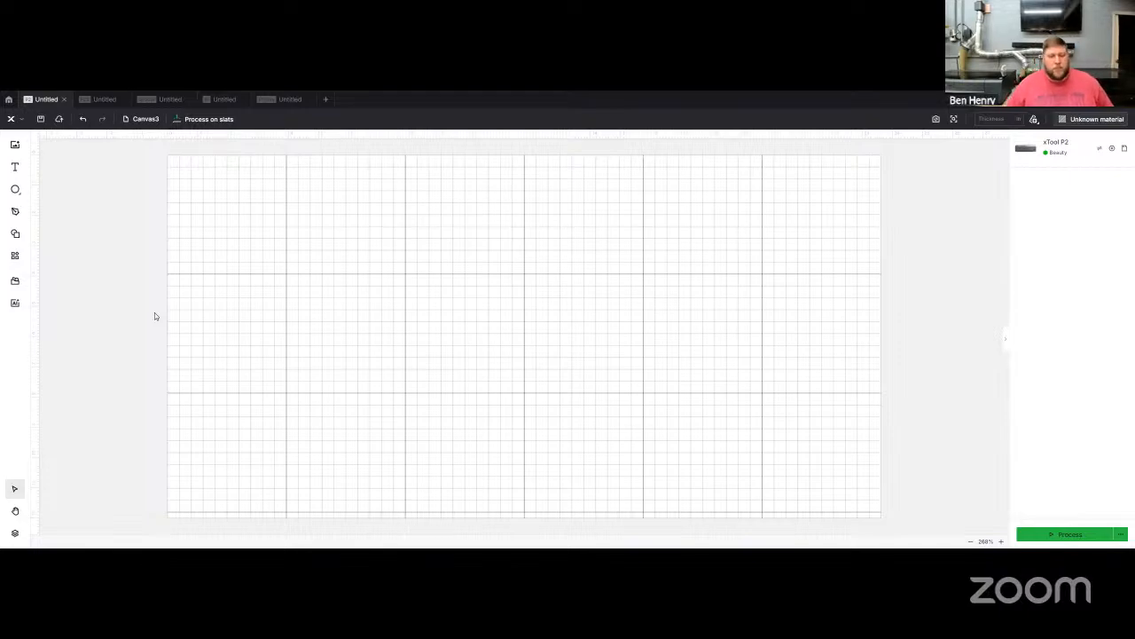
left_click(114, 97)
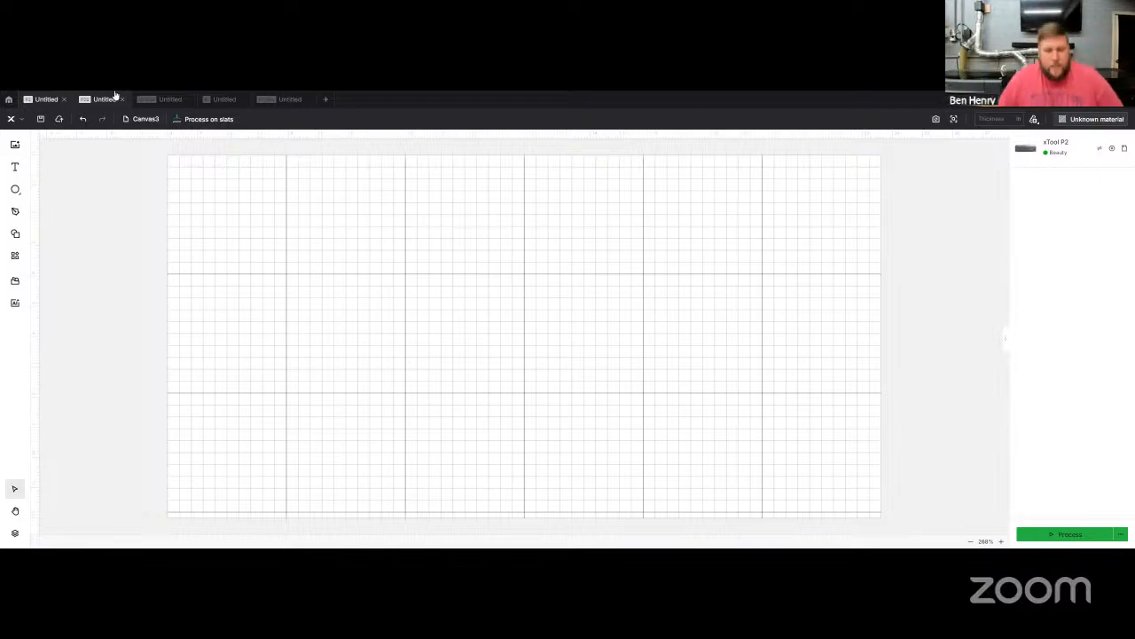
Examine the available xTool P2 processing modes, from slats and rotary attachments to honeycomb panel, and close the selection without changing it.
left_click(210, 120)
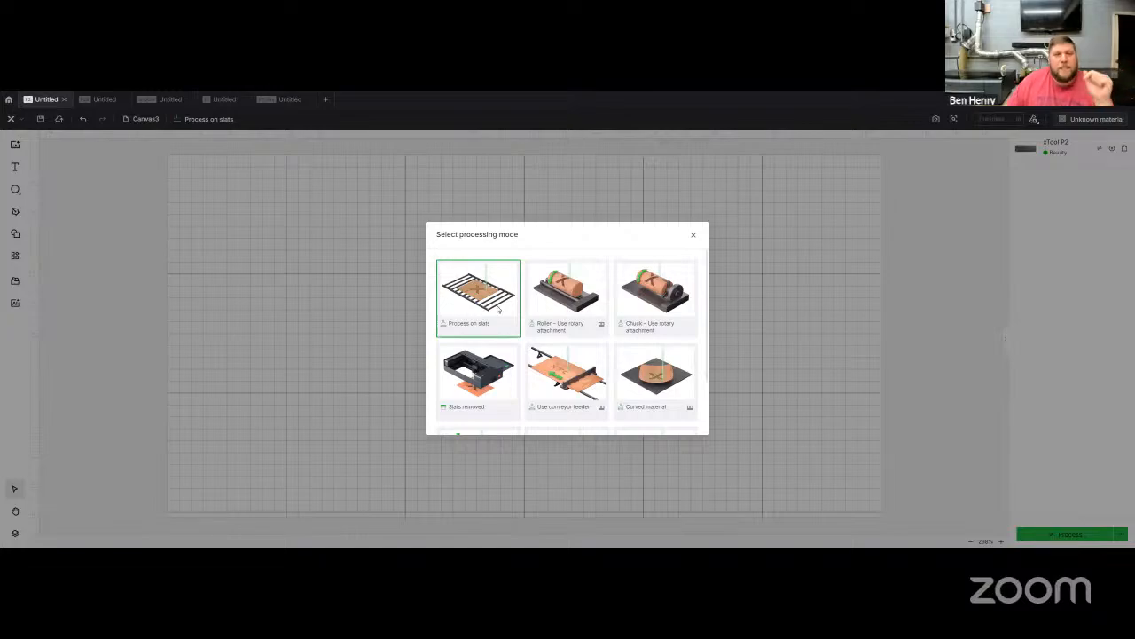
scroll(494, 284, "down", 1)
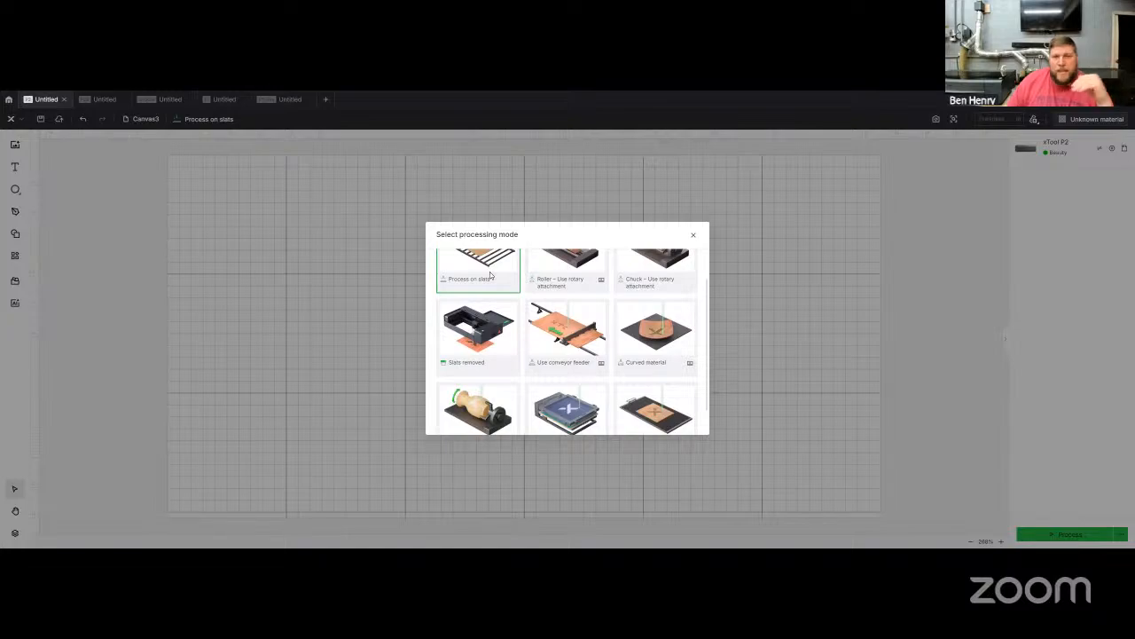
scroll(491, 276, "up", 1)
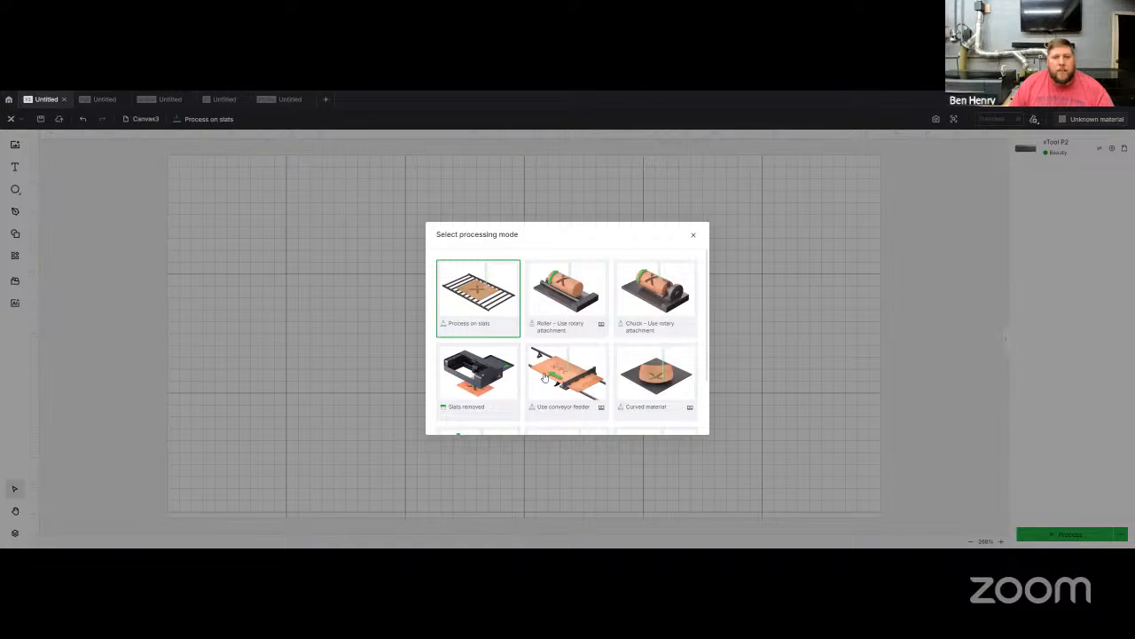
scroll(661, 380, "down", 2)
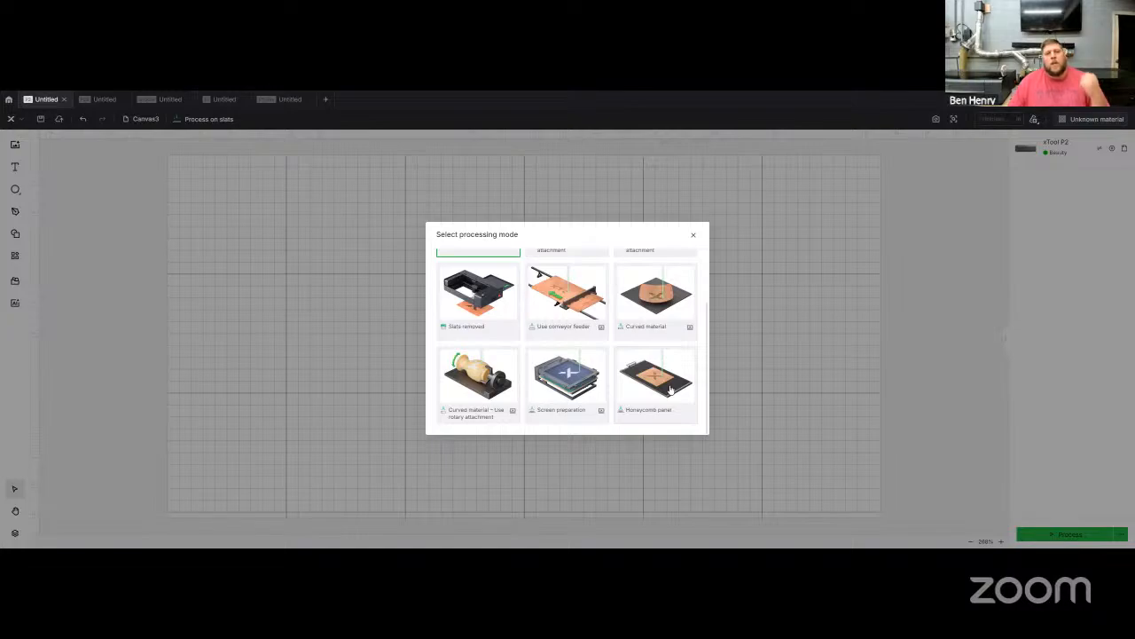
scroll(505, 337, "up", 1)
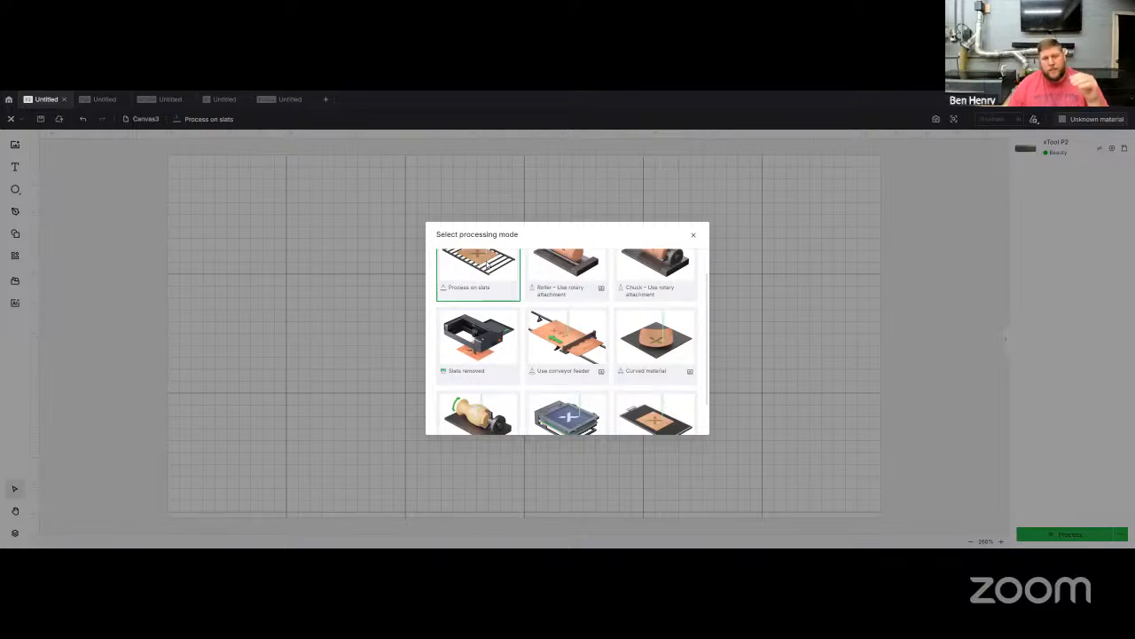
scroll(603, 378, "down", 2)
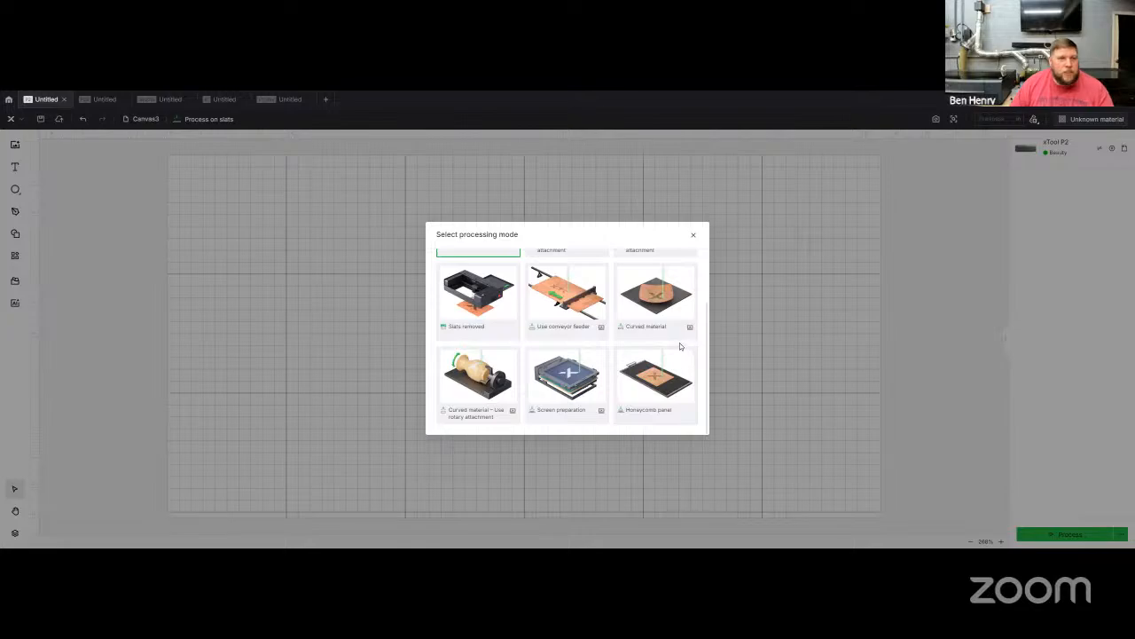
left_click(694, 237)
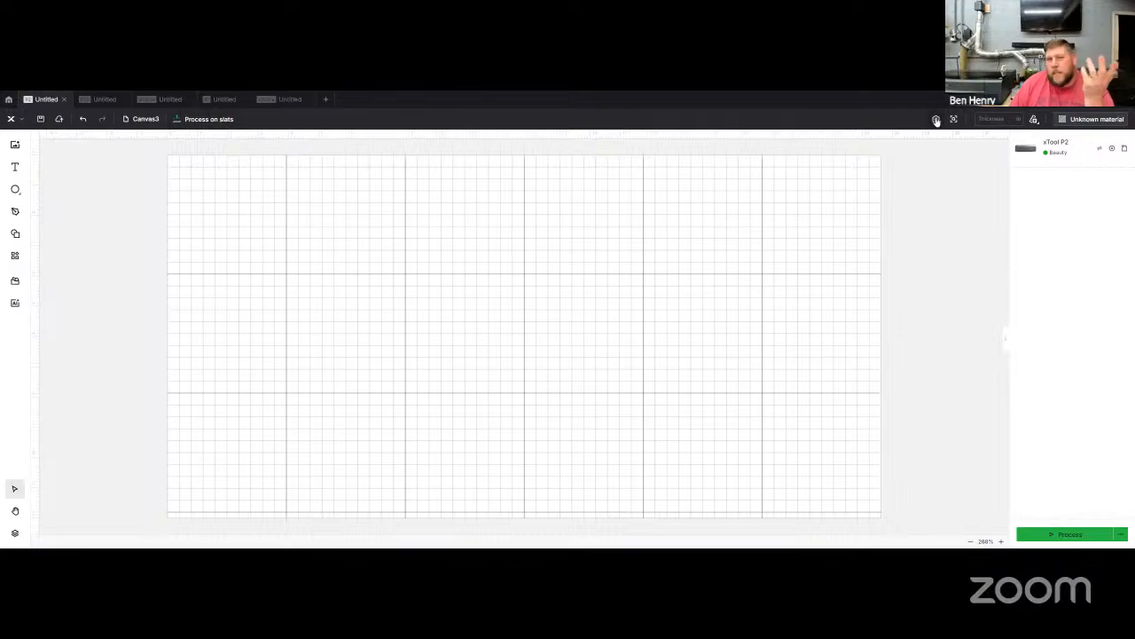
Refresh the canvas background with a new image from the machine's built-in camera.
mouse_move(936, 120)
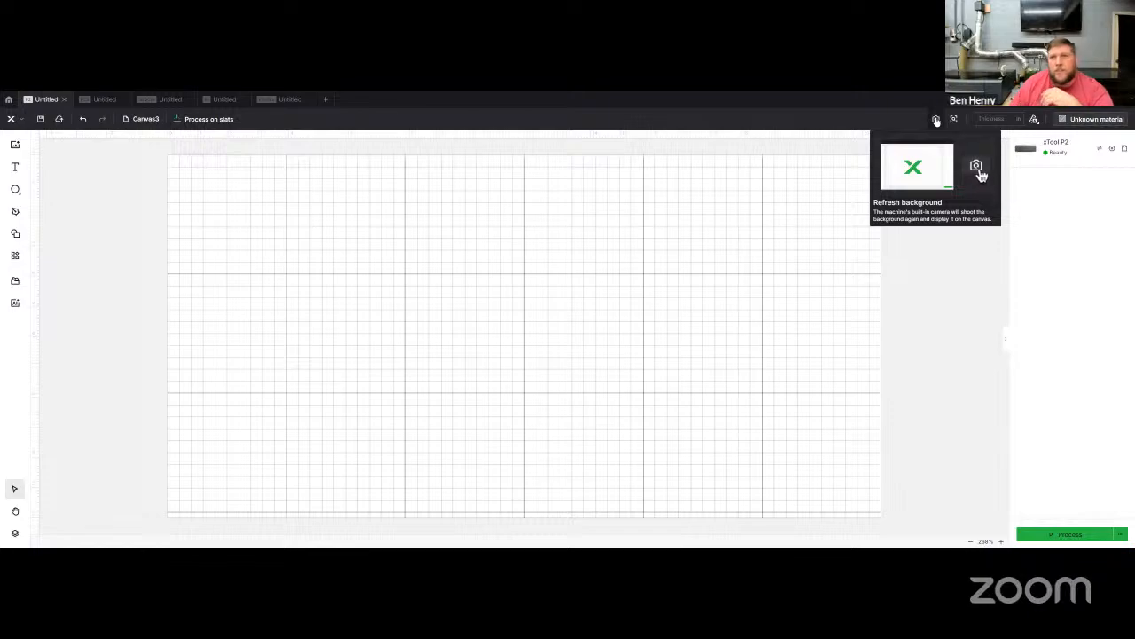
left_click(936, 121)
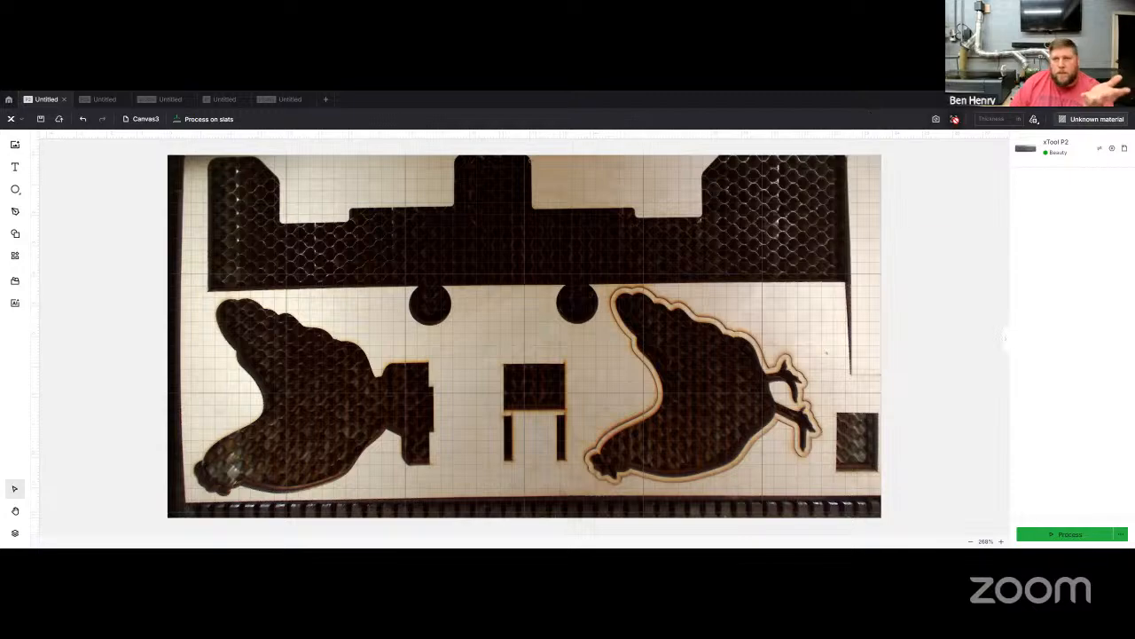
Capture a close-up camera shot around the notched cutout beside the chicken body and delete that close view again.
left_click(954, 119)
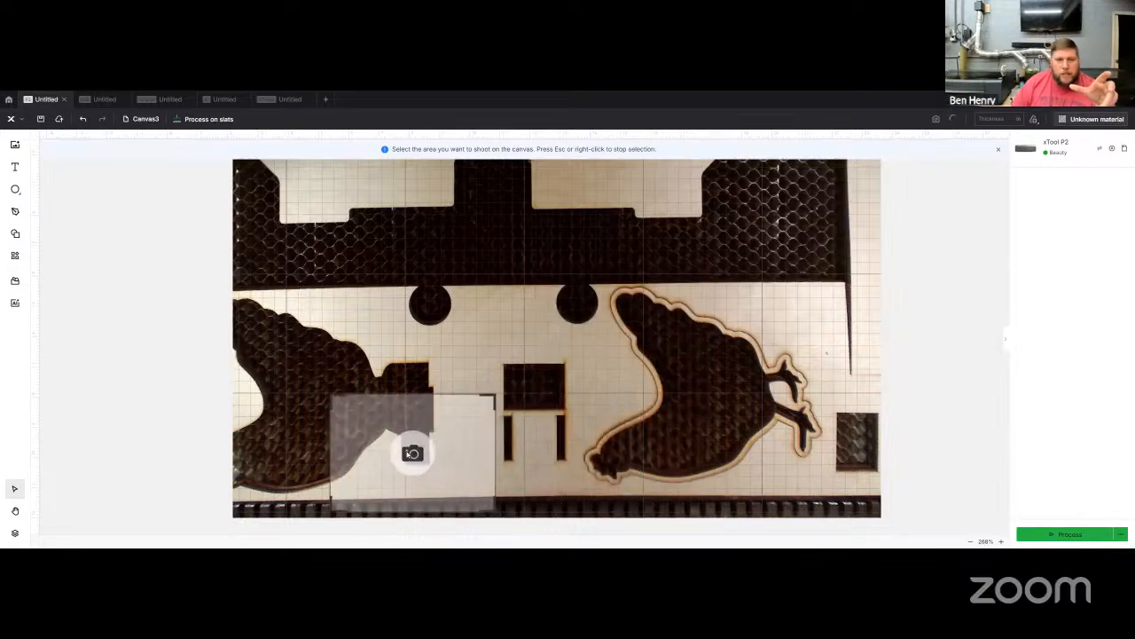
left_click(401, 455)
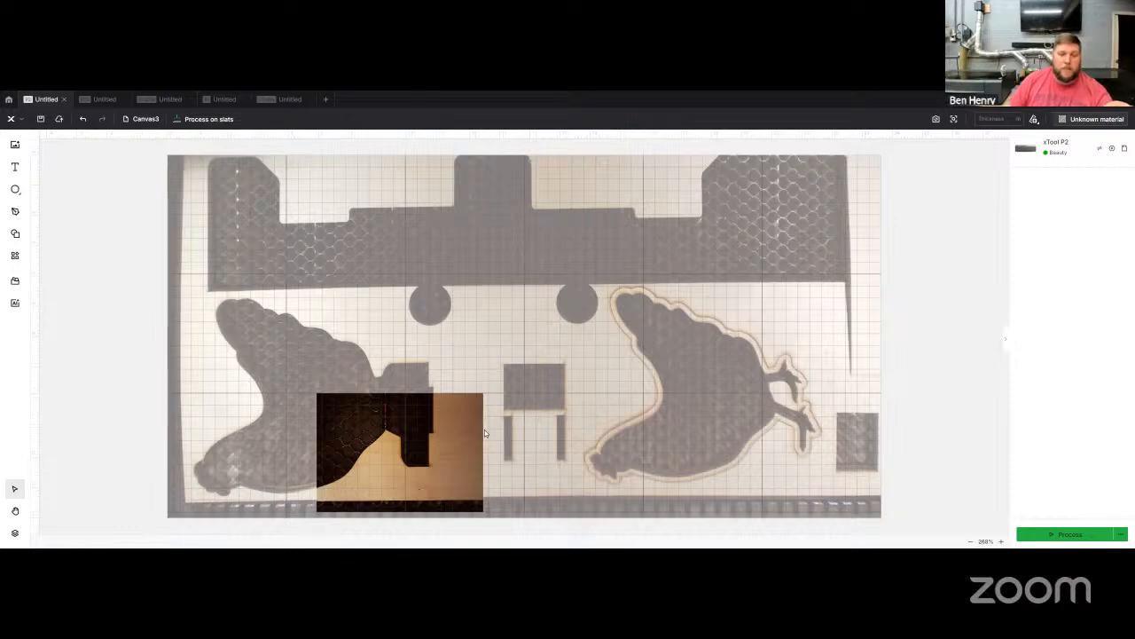
right_click(444, 453)
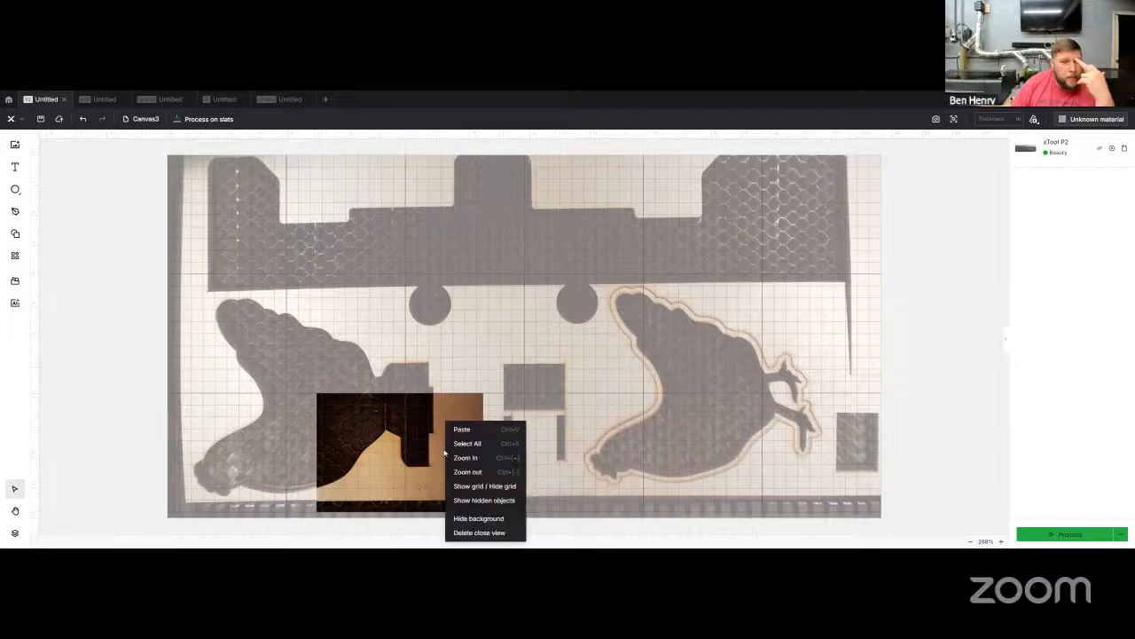
left_click(492, 533)
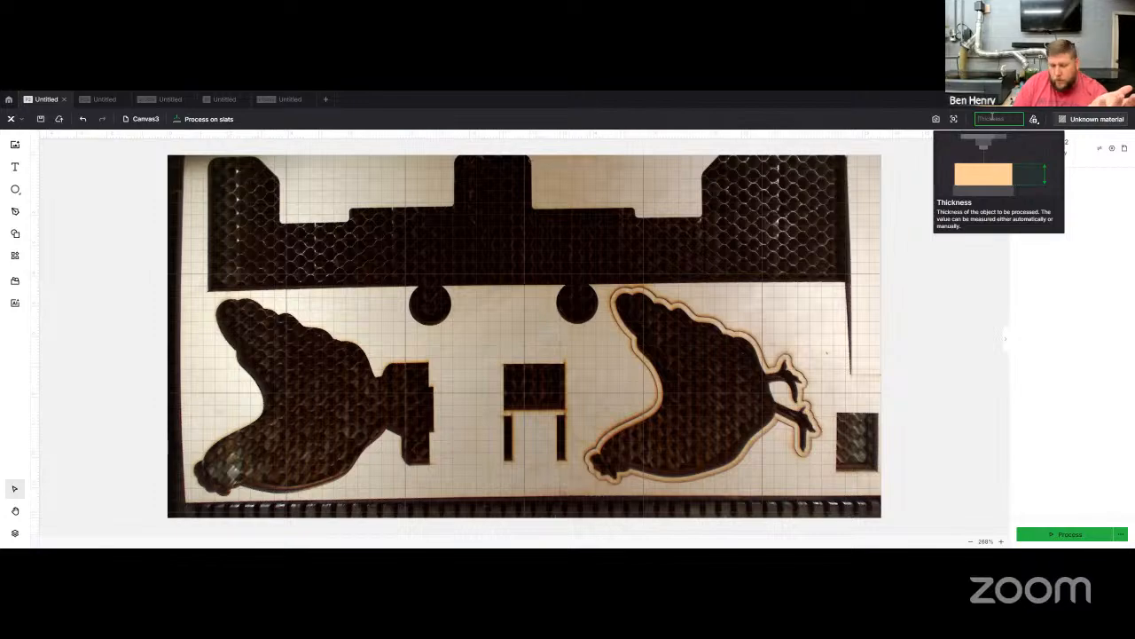
Set the thickness of the material being processed to 0.118 in.
type("118")
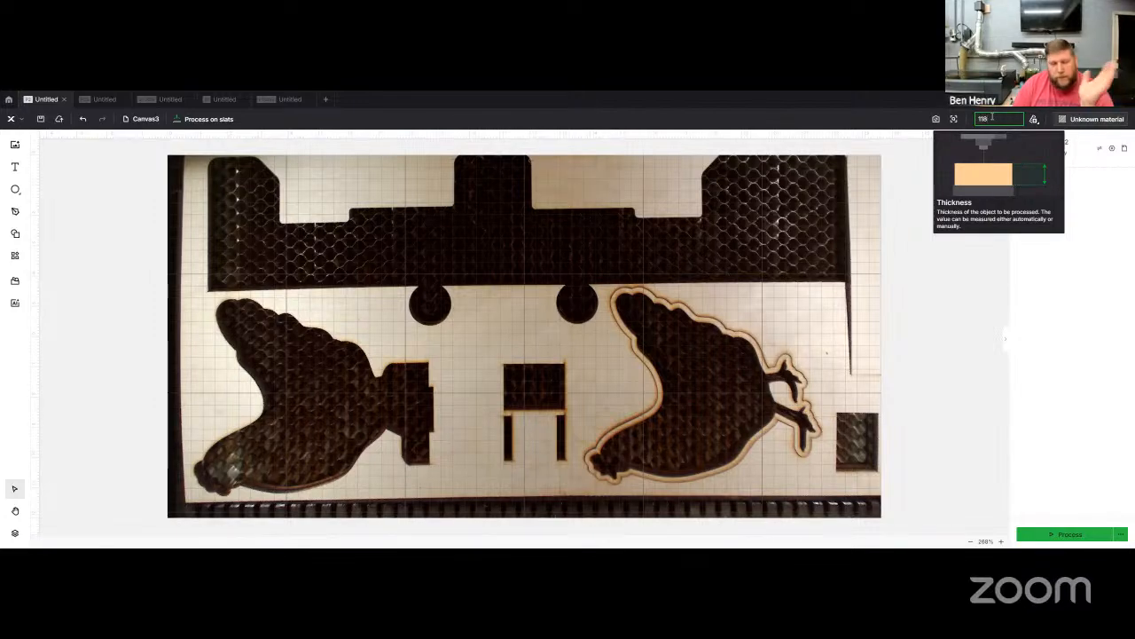
key("BackSpace")
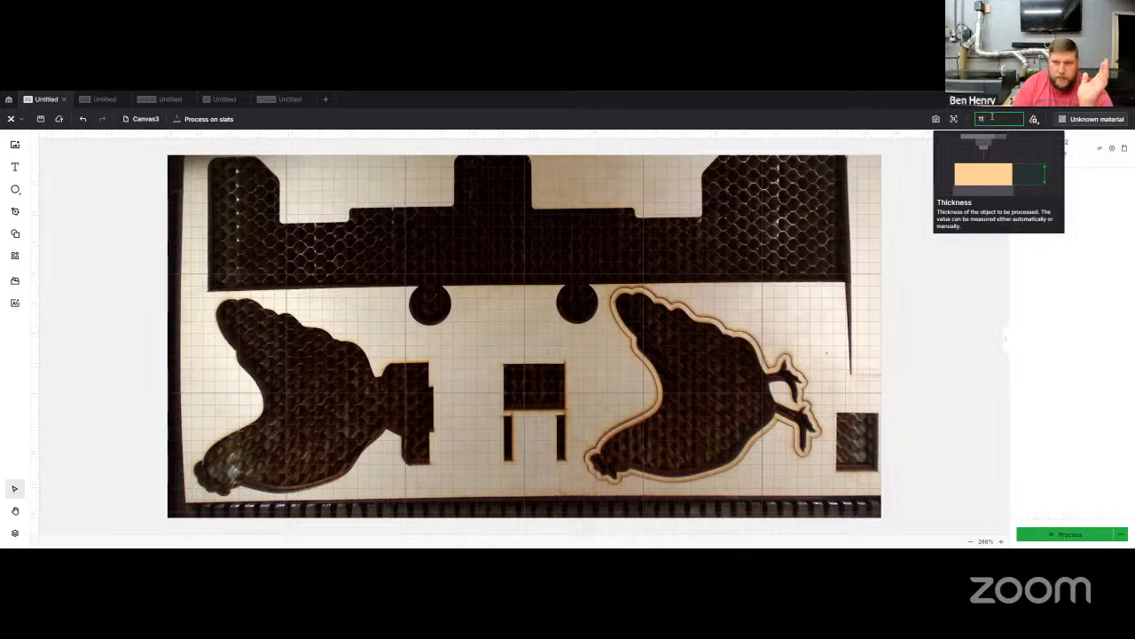
type("0")
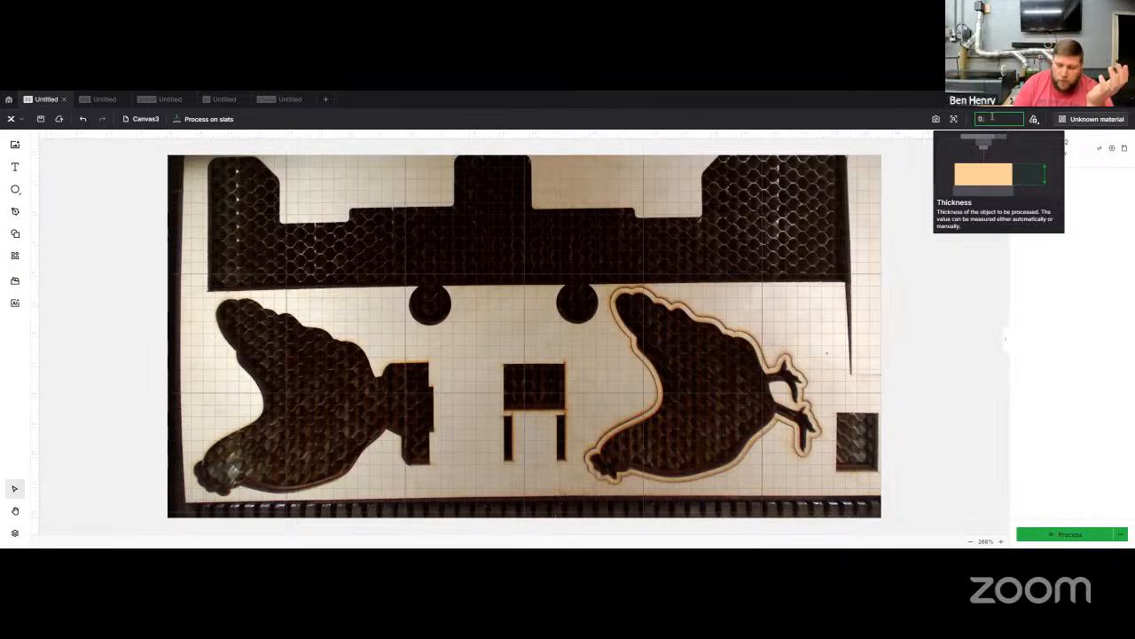
type(".118")
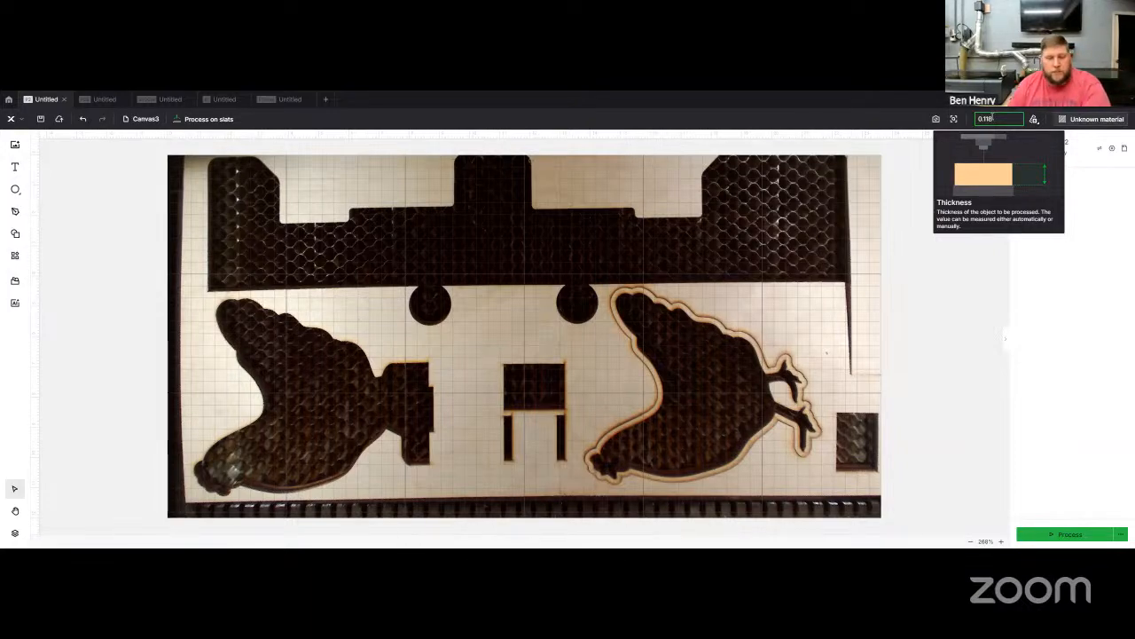
key("Return")
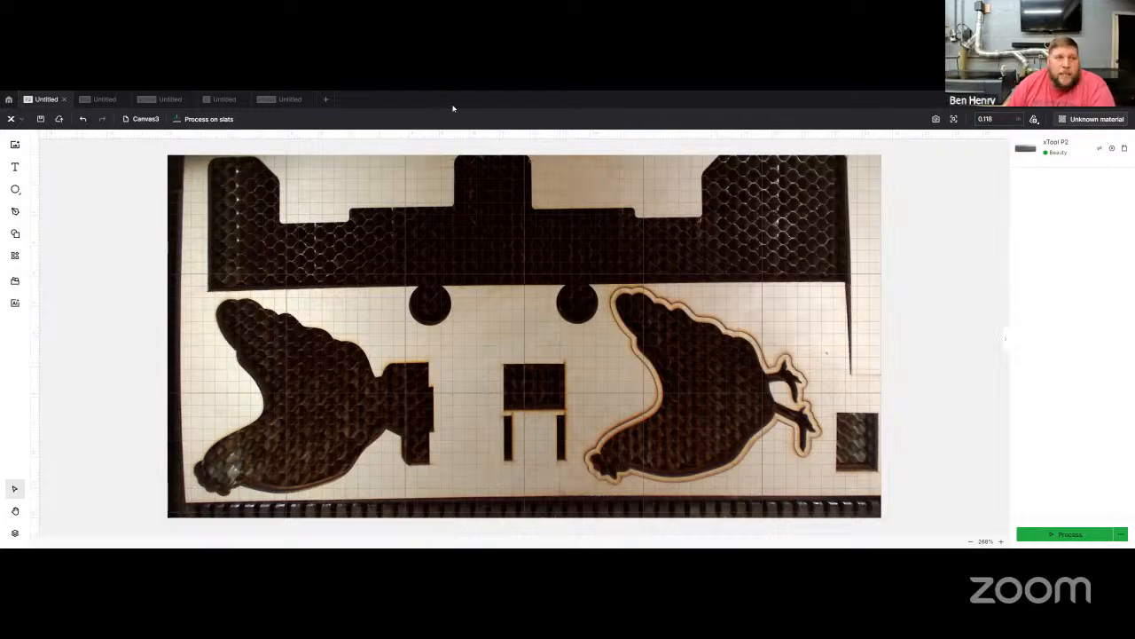
Switch the processing mode to Honeycomb panel and measure the distance automatically on the blank material between the two round holes.
left_click(209, 121)
left_click(503, 333)
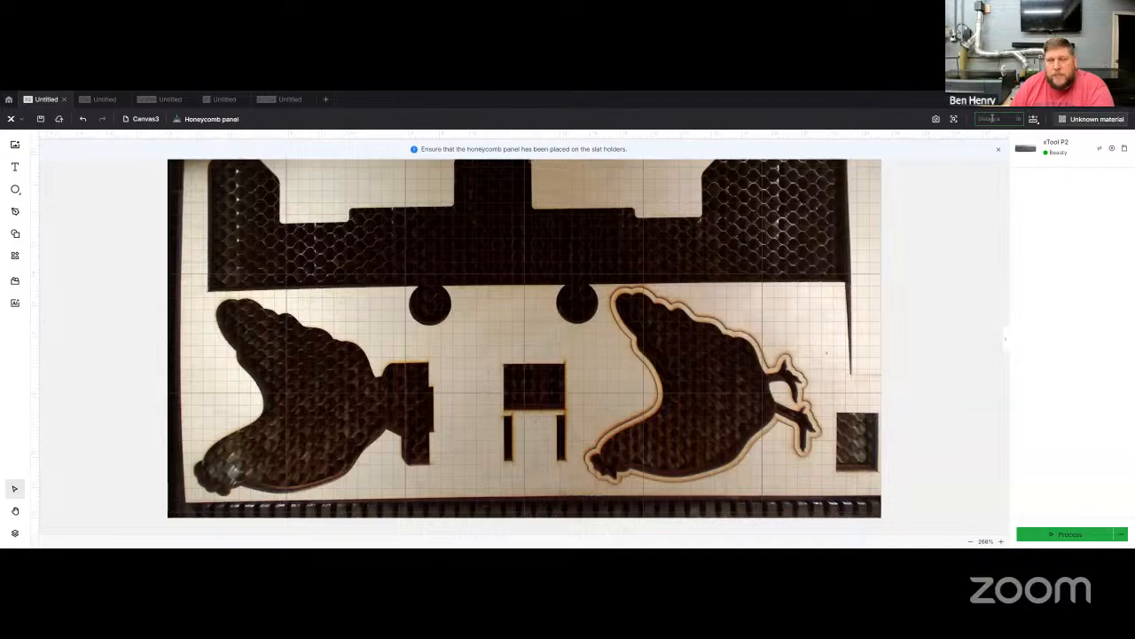
left_click(1035, 120)
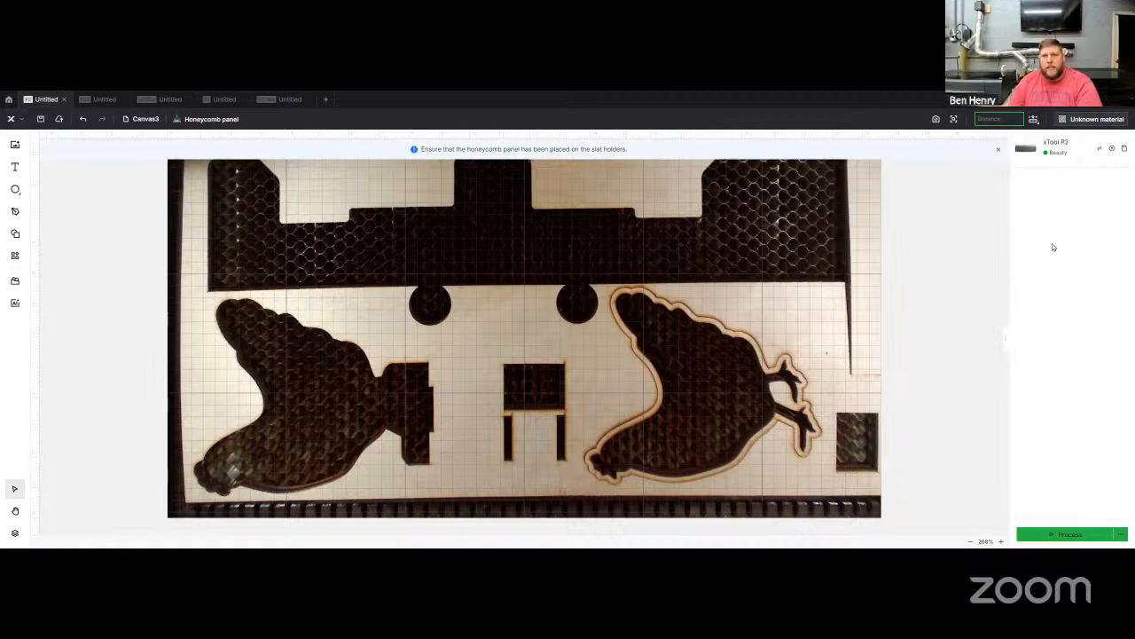
left_click(1034, 120)
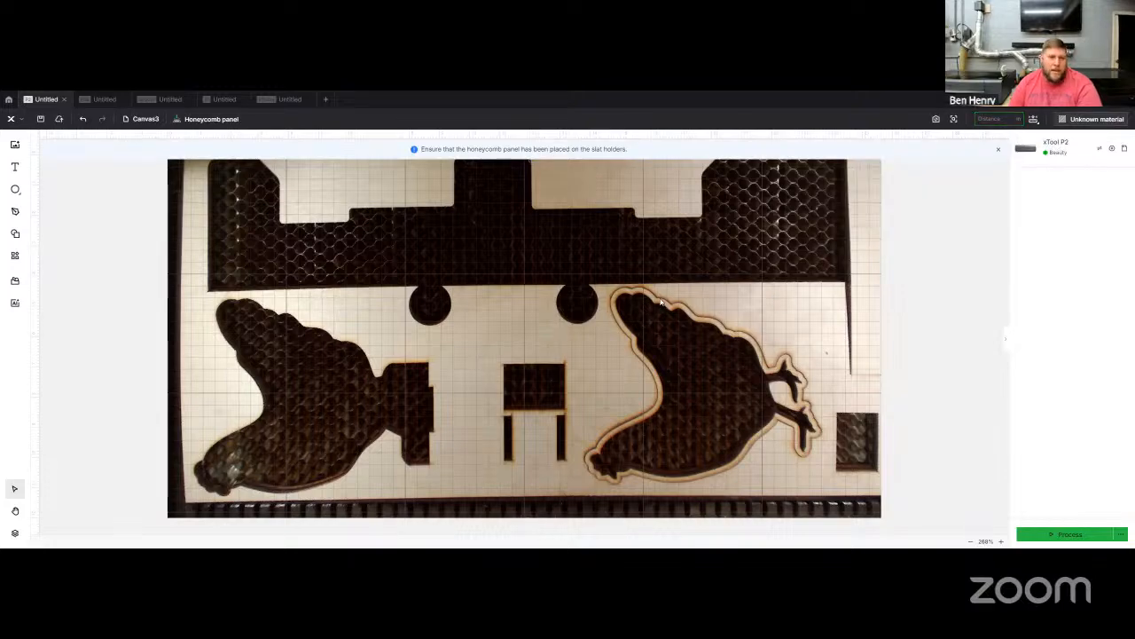
left_click(1033, 121)
left_click(1038, 147)
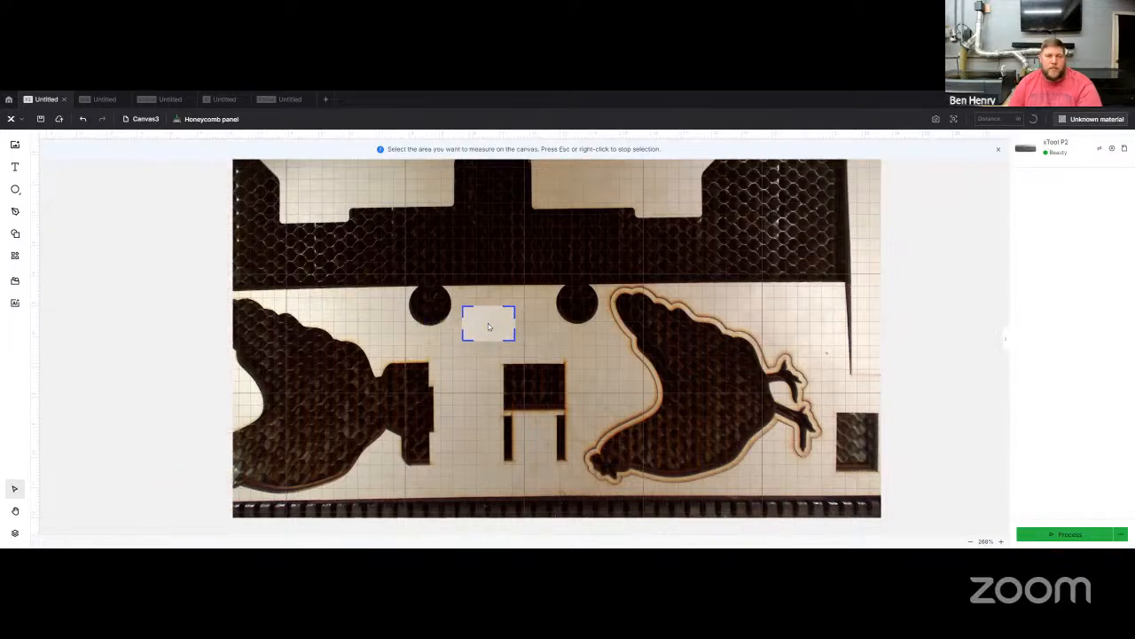
left_click(487, 326)
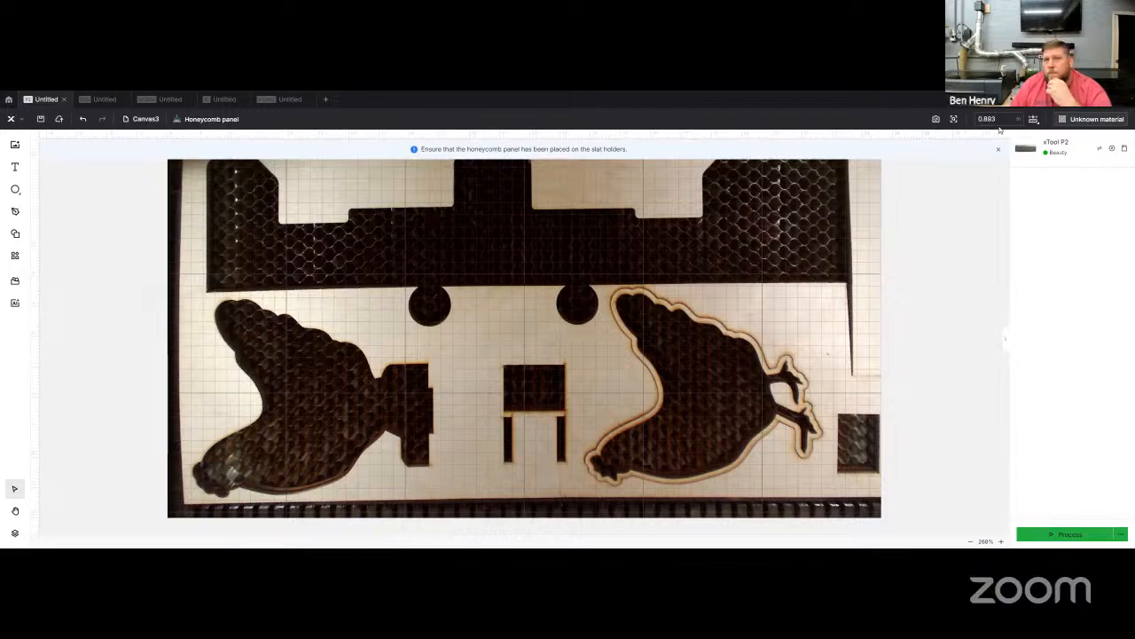
Switch the processing mode back to Process on slats and try to measure the material thickness automatically.
left_click(213, 120)
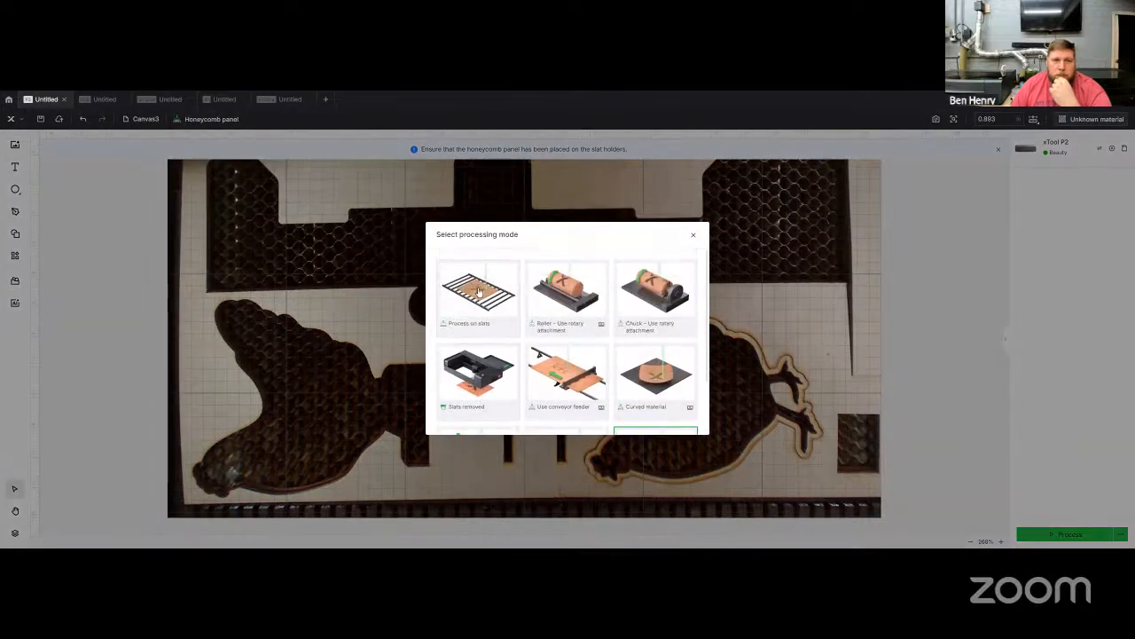
left_click(479, 291)
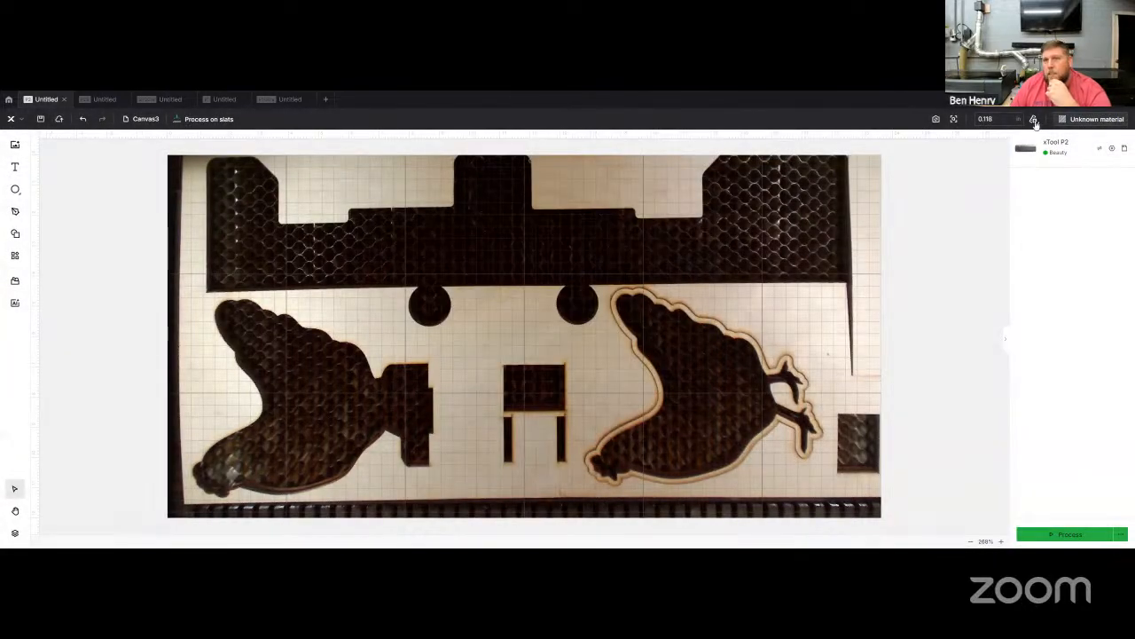
left_click(1034, 120)
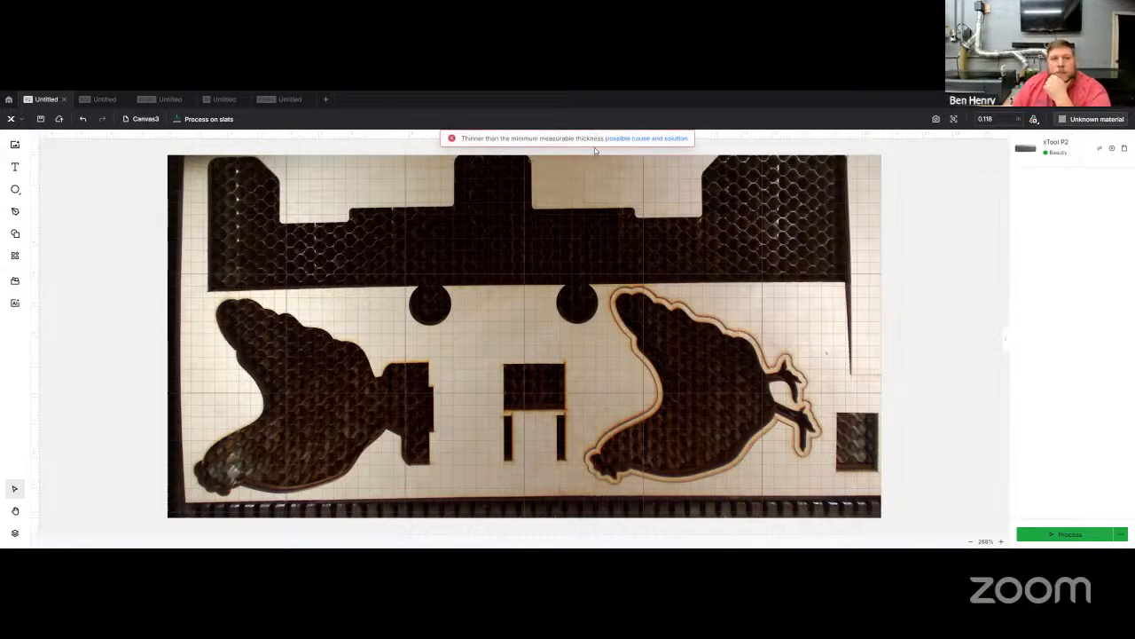
Look through the available processing modes and close the selection without changing the mode.
left_click(213, 120)
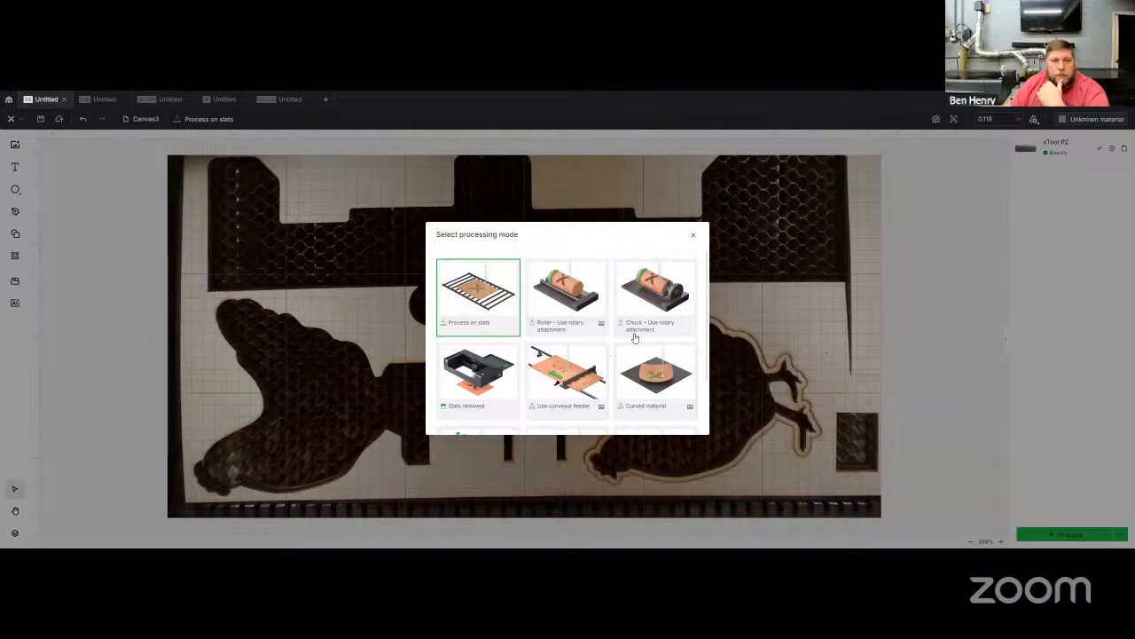
scroll(639, 337, "down", 1)
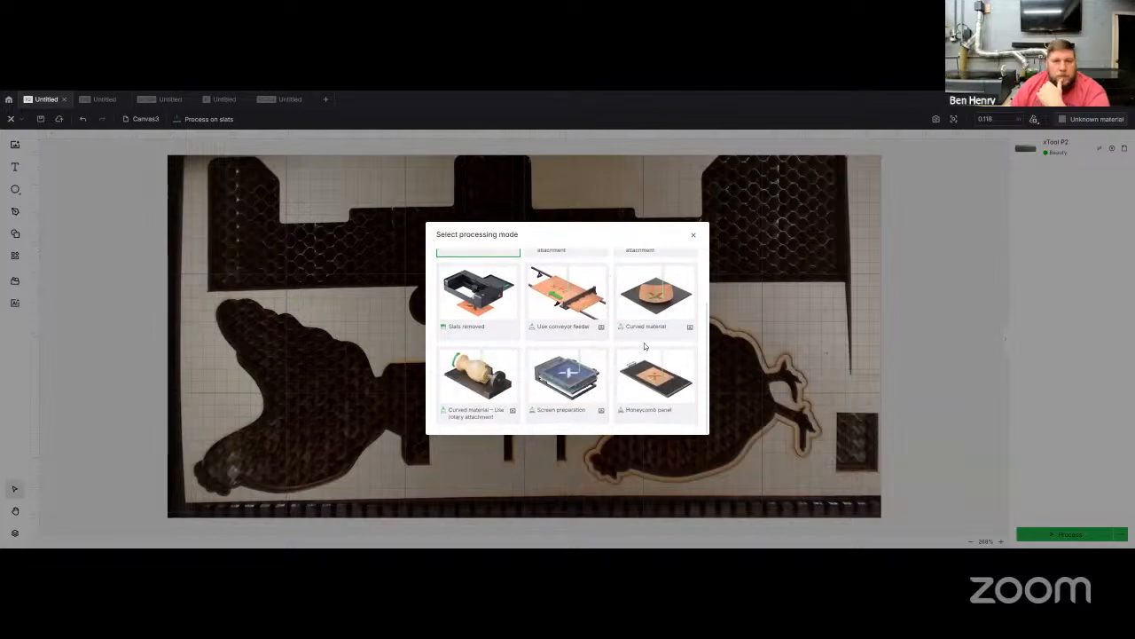
left_click(692, 236)
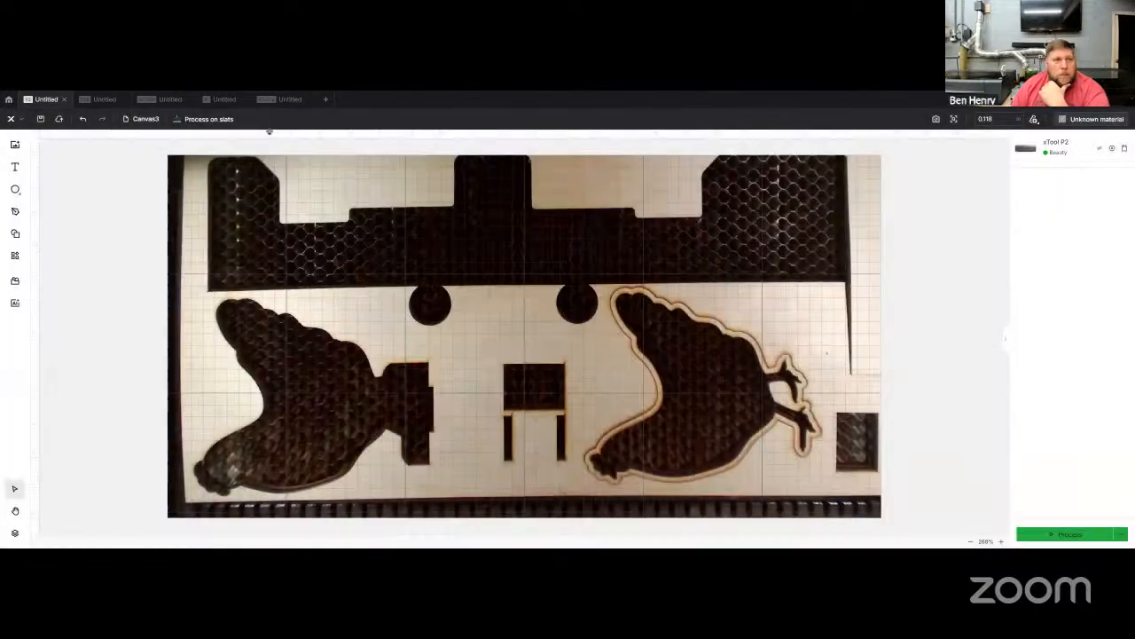
Check the device and activity messages and the list of tasks in processing, closing each overview again.
left_click(1033, 110)
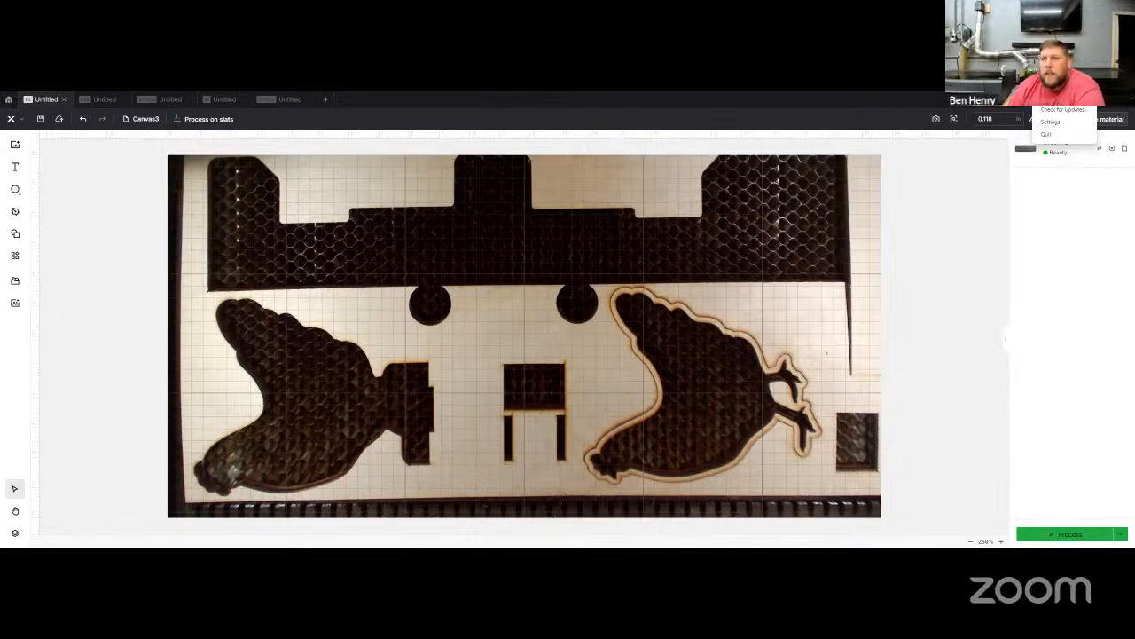
left_click(1056, 99)
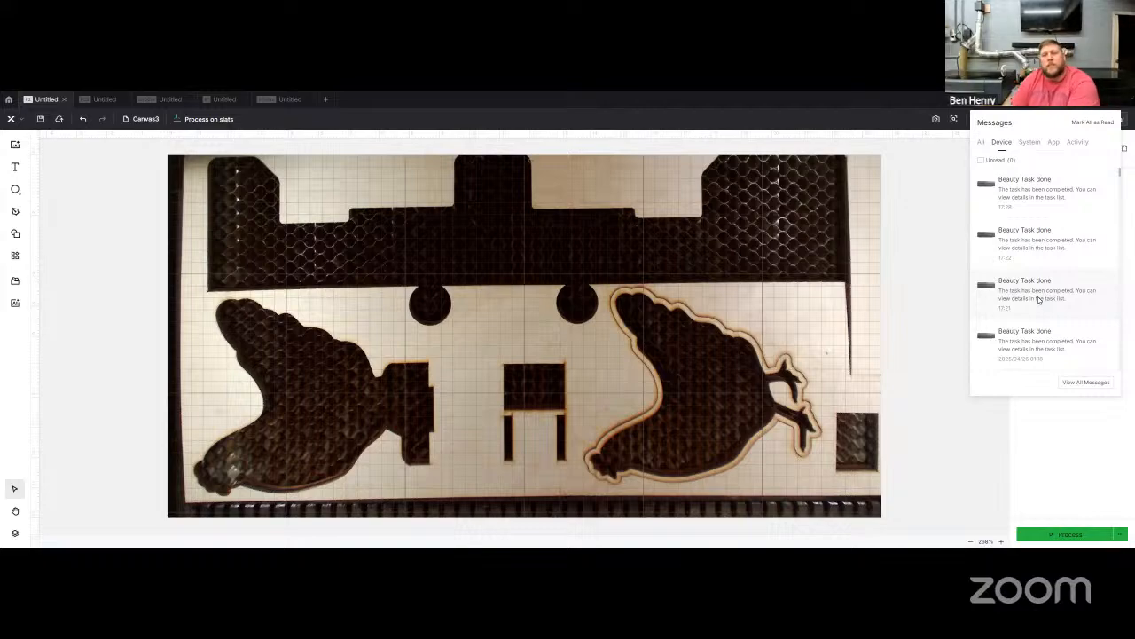
left_click(1075, 142)
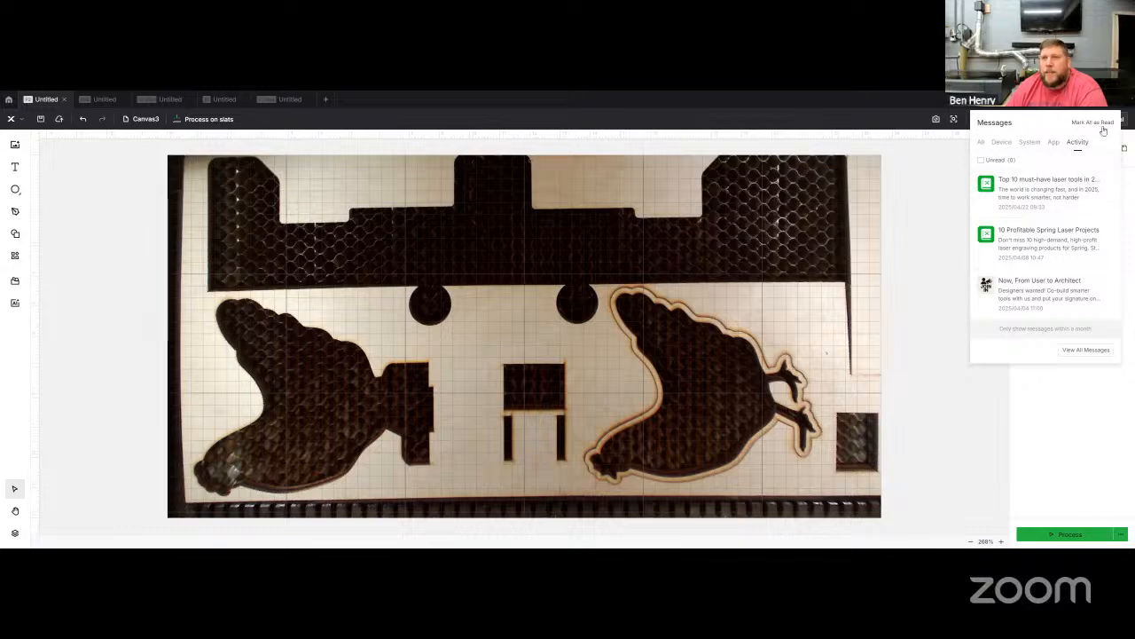
left_click(931, 159)
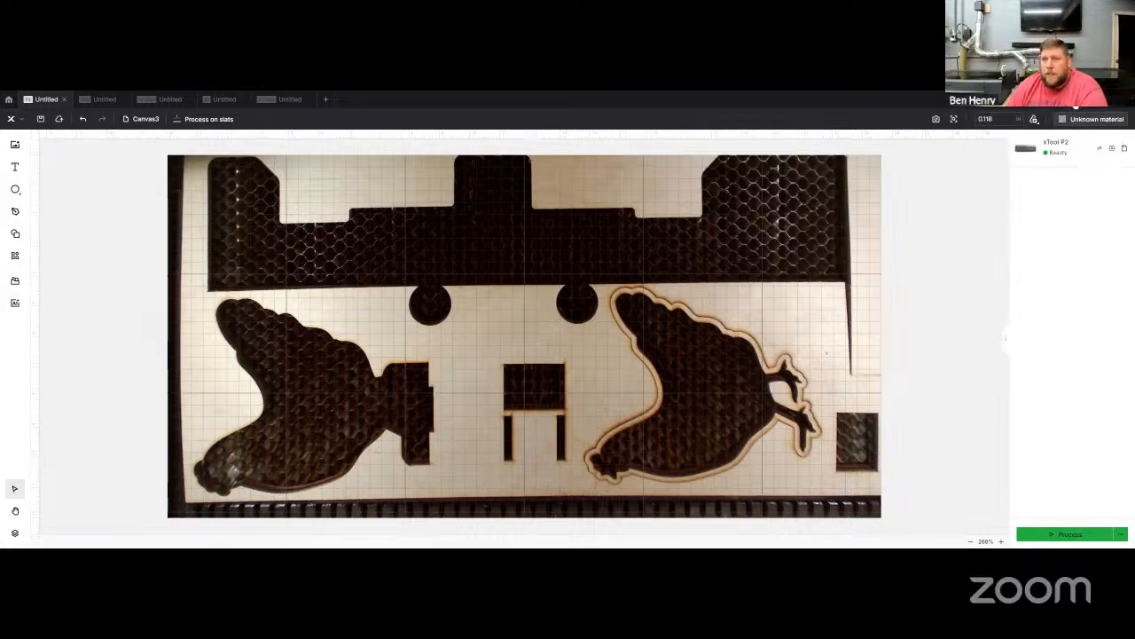
left_click(1075, 102)
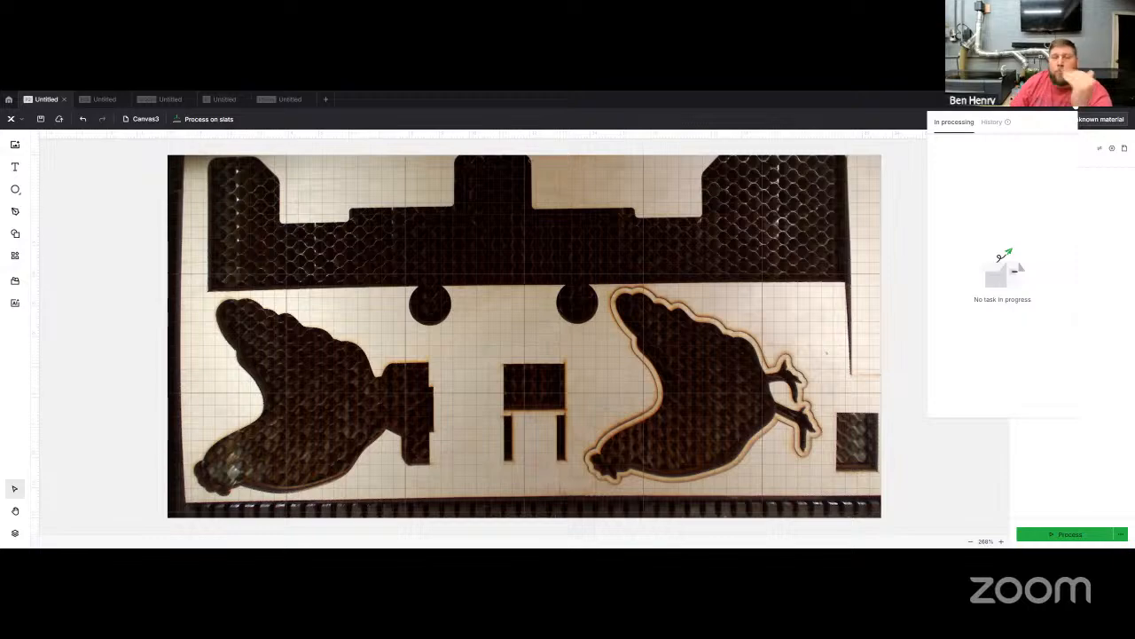
left_click(1124, 231)
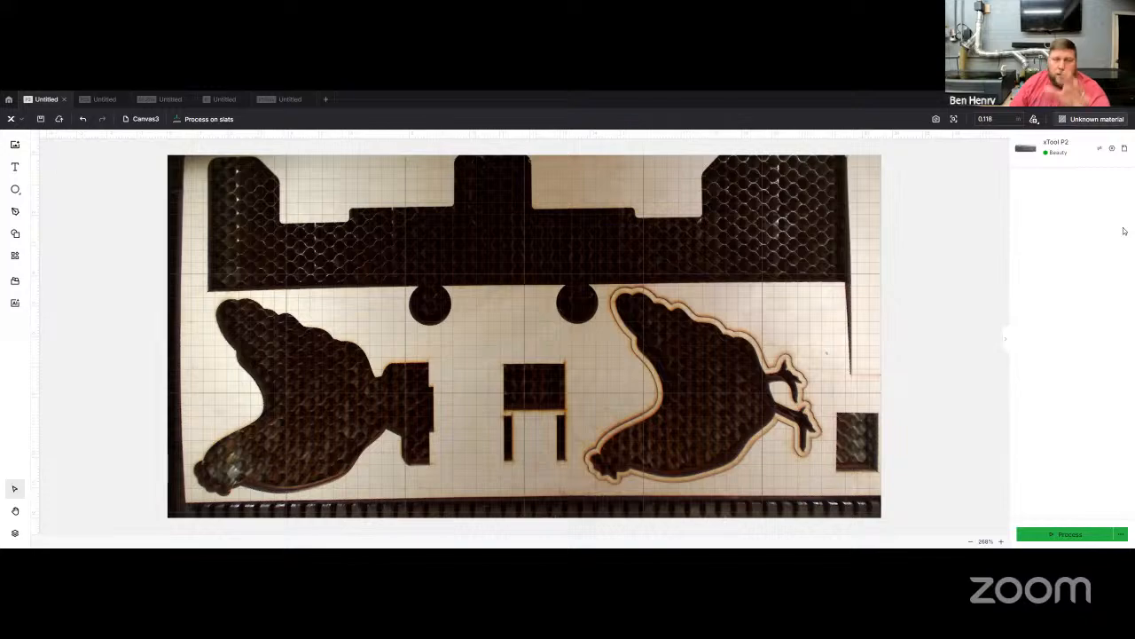
Browse the popular materials in the material selection and close it without choosing another material.
left_click(1087, 120)
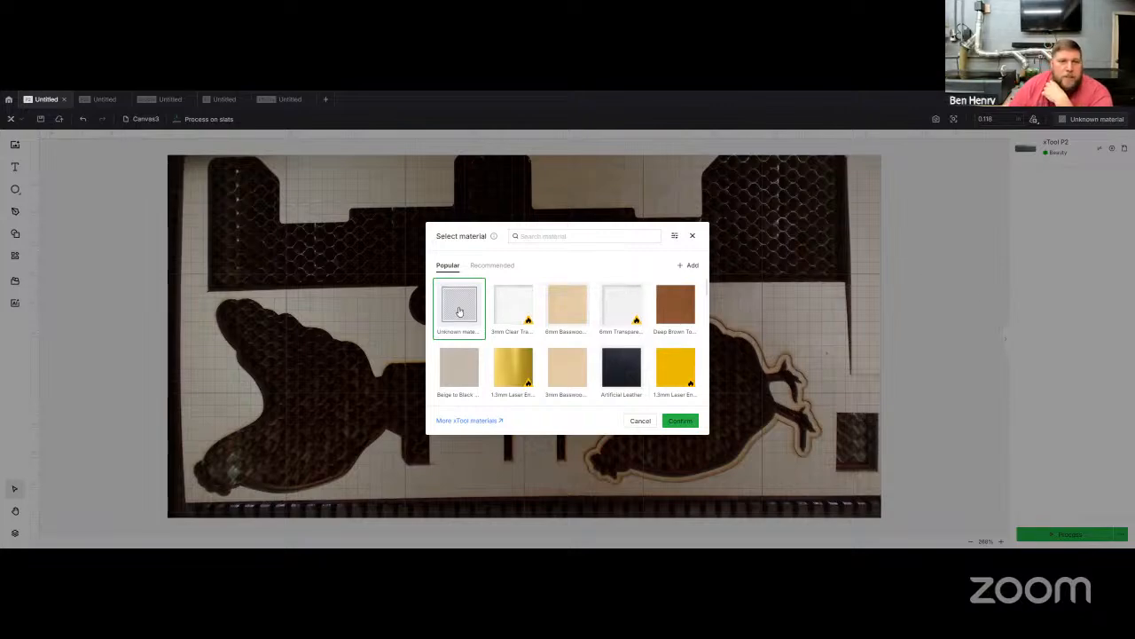
scroll(527, 302, "down", 1)
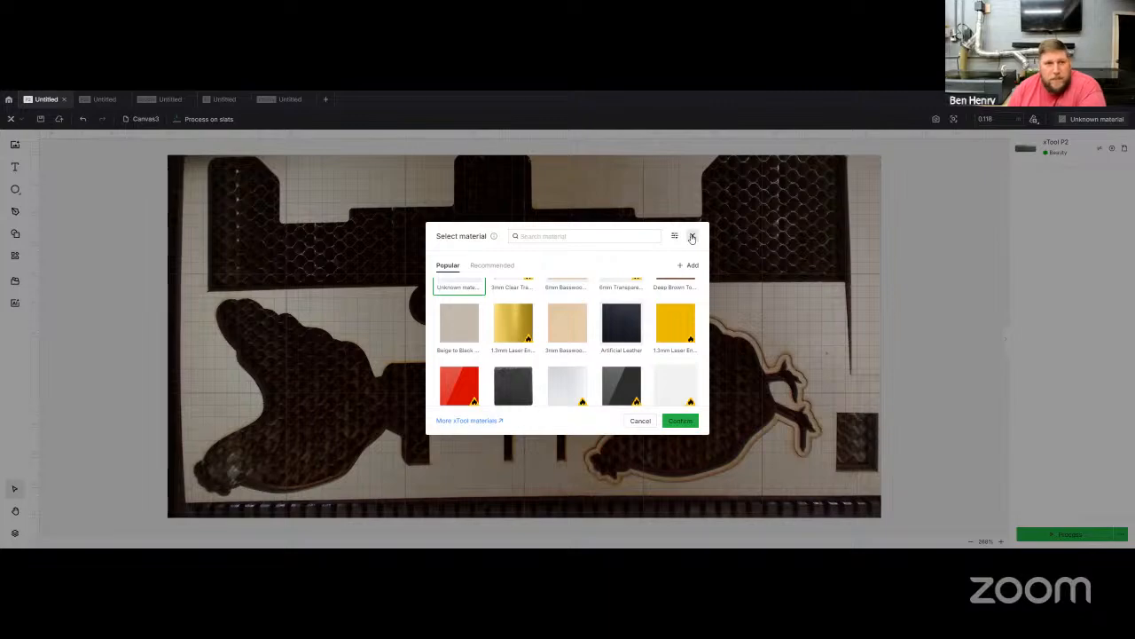
left_click(691, 237)
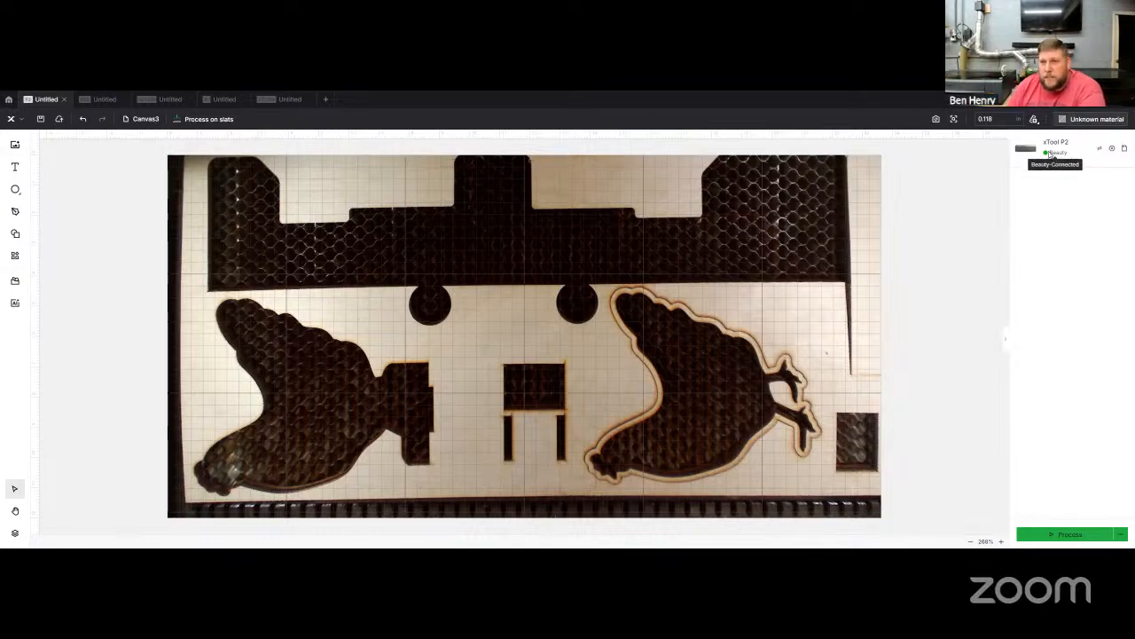
Review the list of managed devices, refresh the USB device search in the connection options, and close both dialogs.
left_click(1099, 150)
scroll(545, 355, "down", 5)
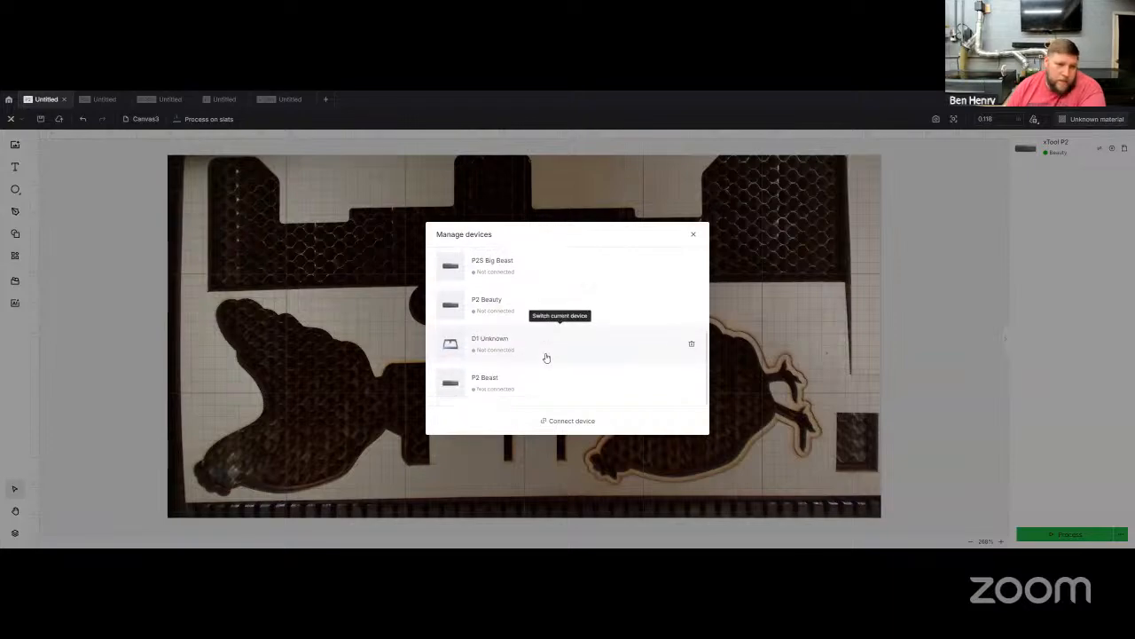
scroll(547, 358, "up", 5)
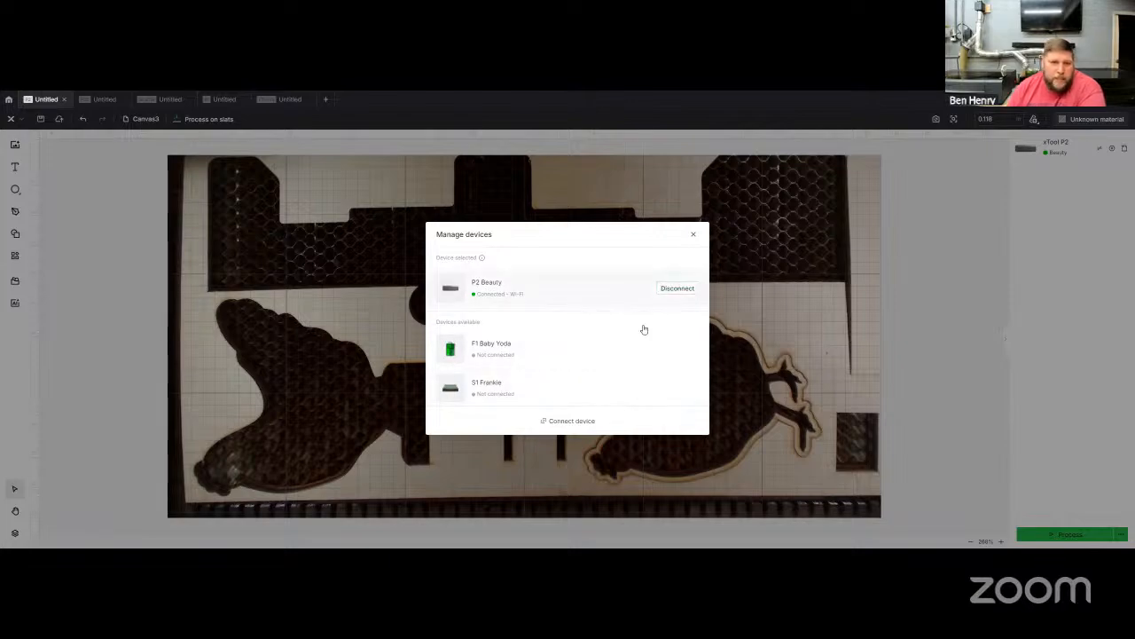
left_click(574, 422)
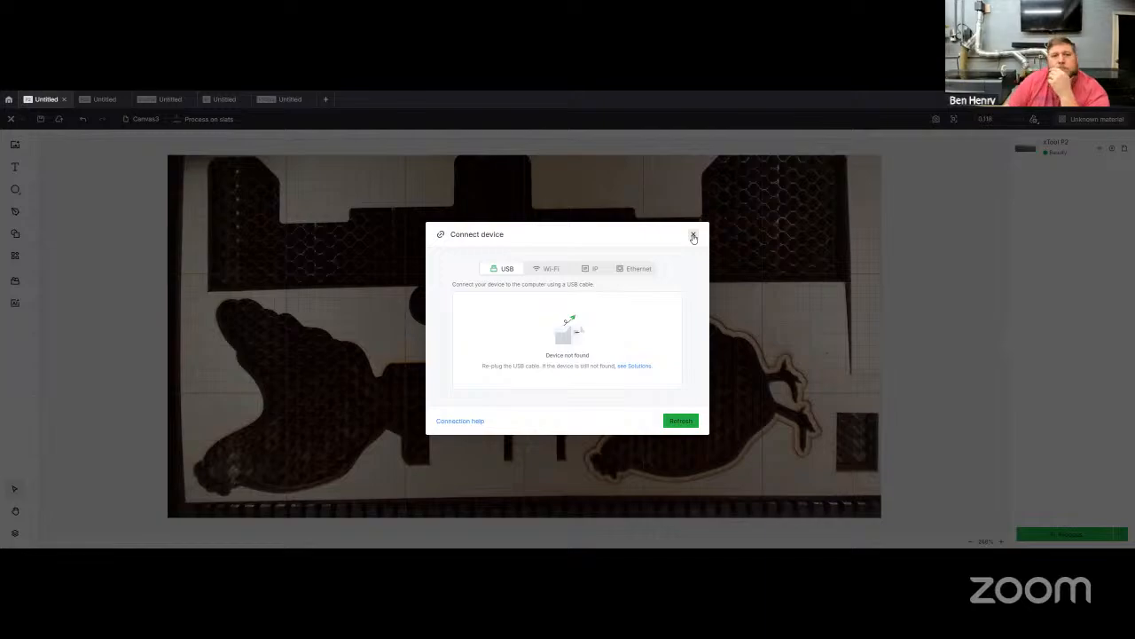
left_click(682, 423)
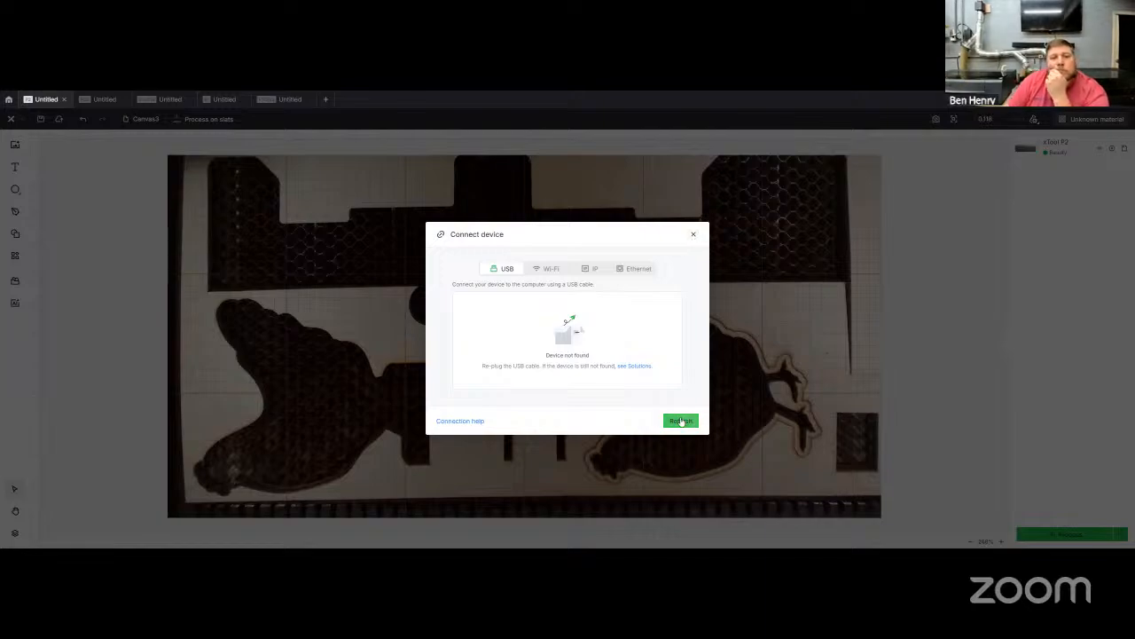
left_click(693, 235)
left_click(693, 234)
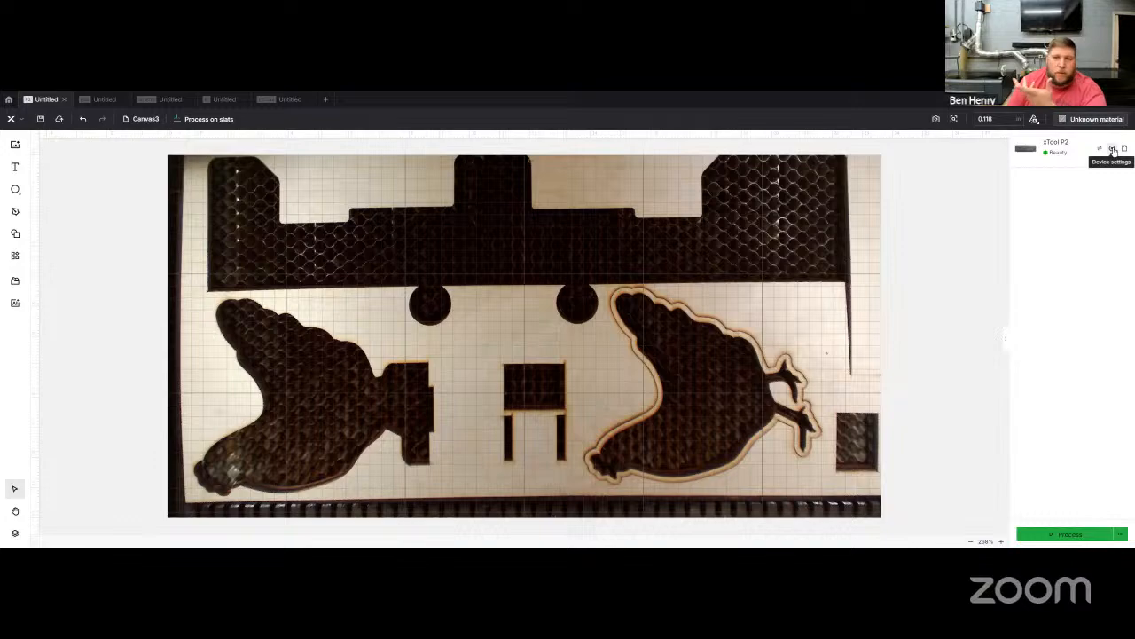
Review the xTool P2's basic info, working info and device settings, and close the device settings dialog.
left_click(1114, 150)
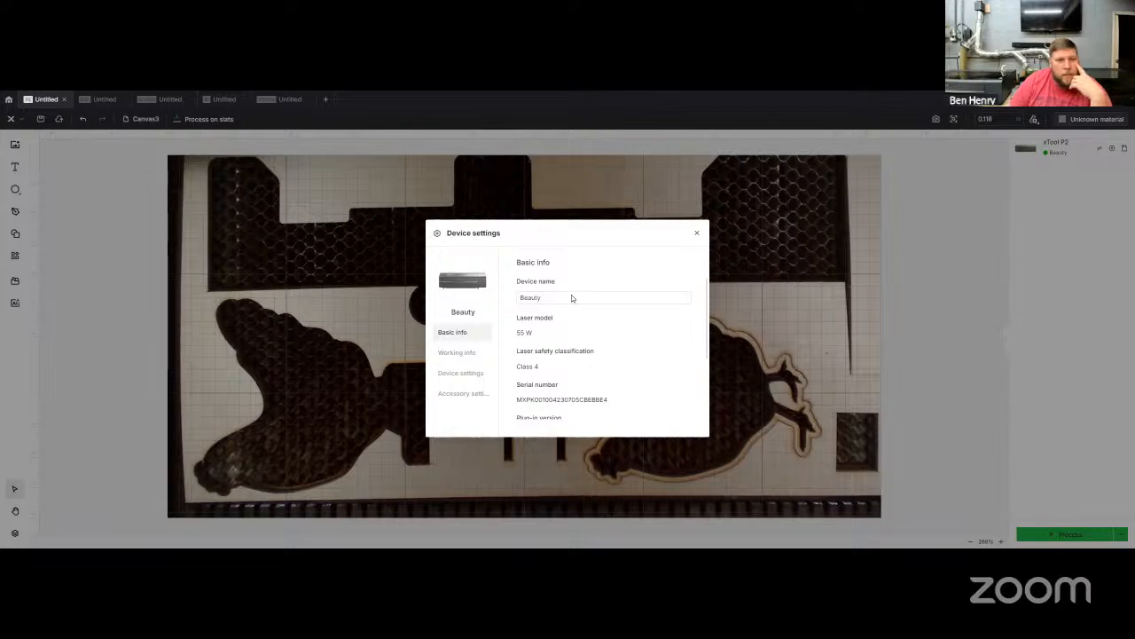
scroll(572, 296, "down", 2)
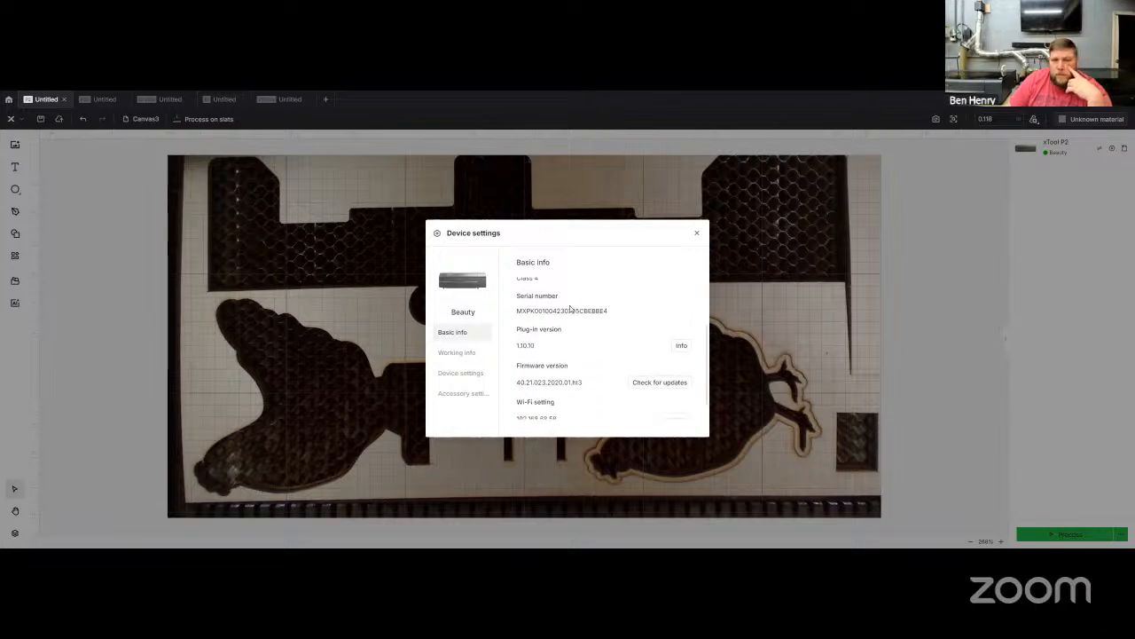
scroll(589, 350, "down", 1)
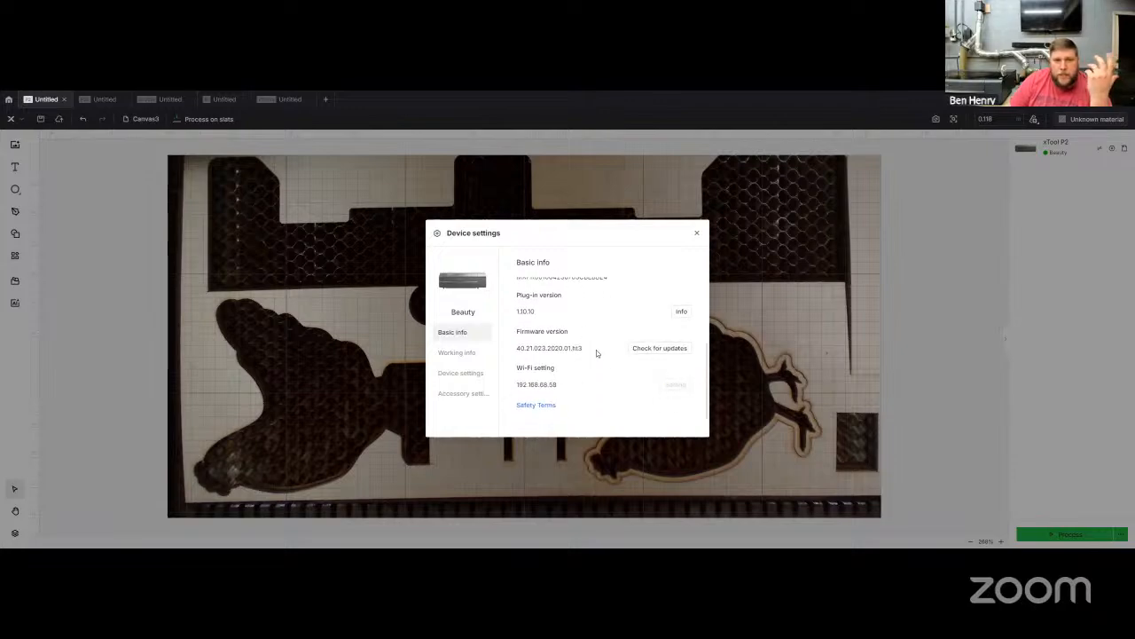
scroll(596, 350, "up", 3)
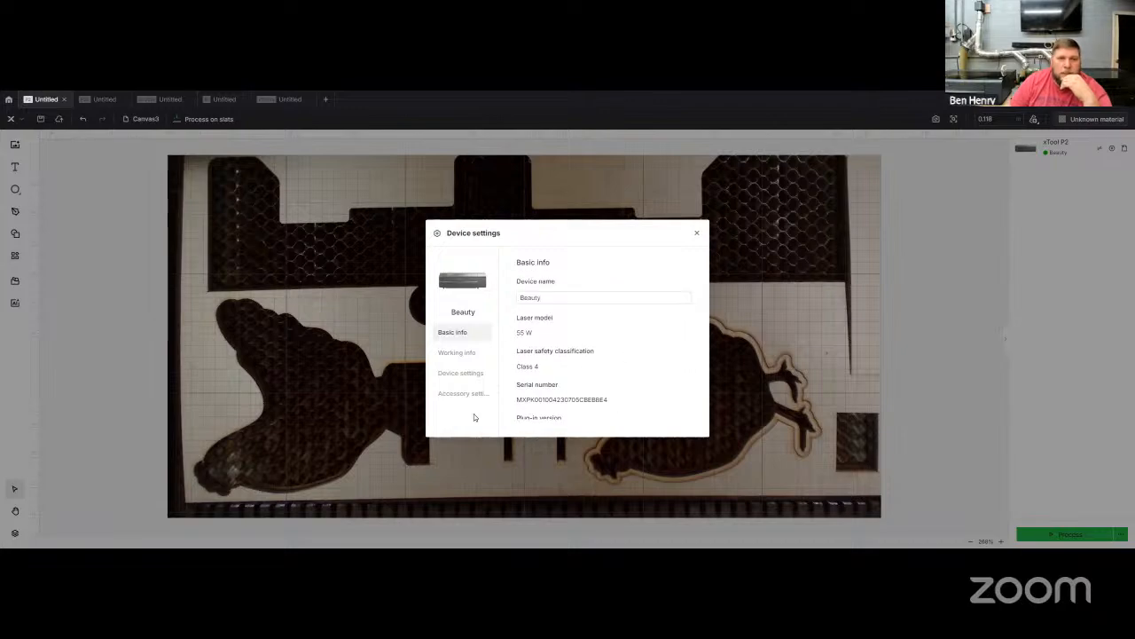
left_click(450, 354)
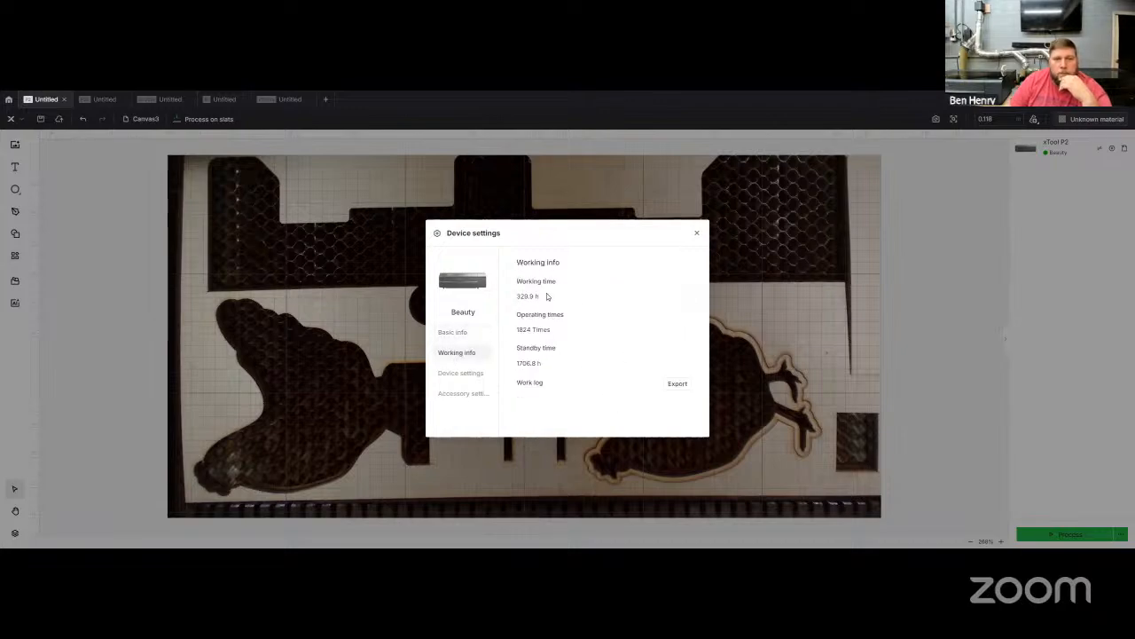
left_click(466, 377)
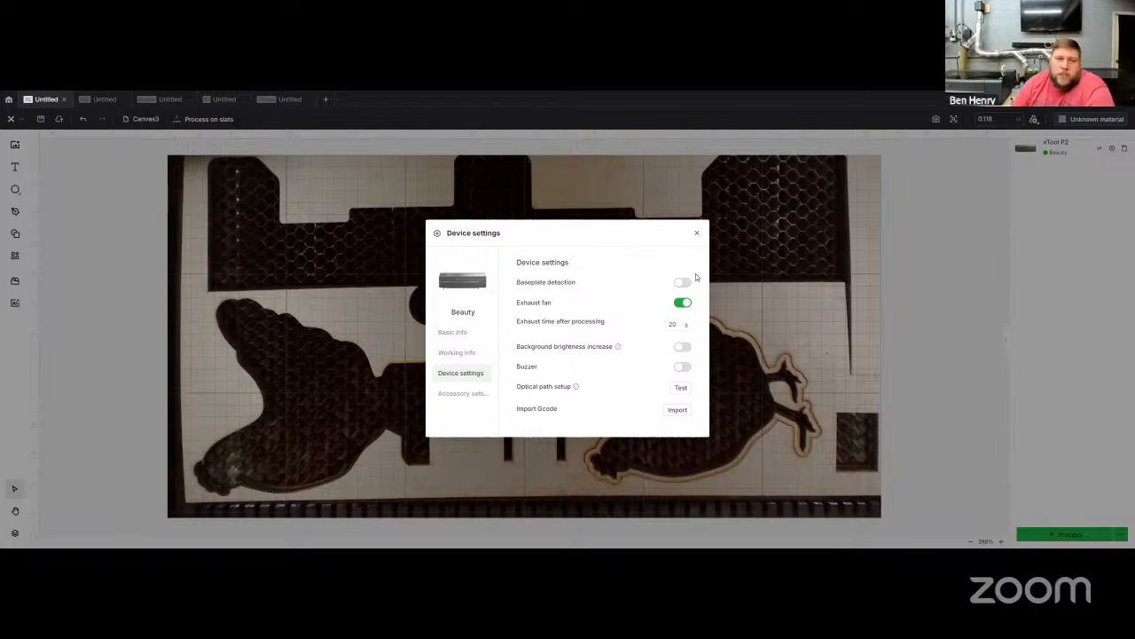
scroll(643, 294, "down", 1)
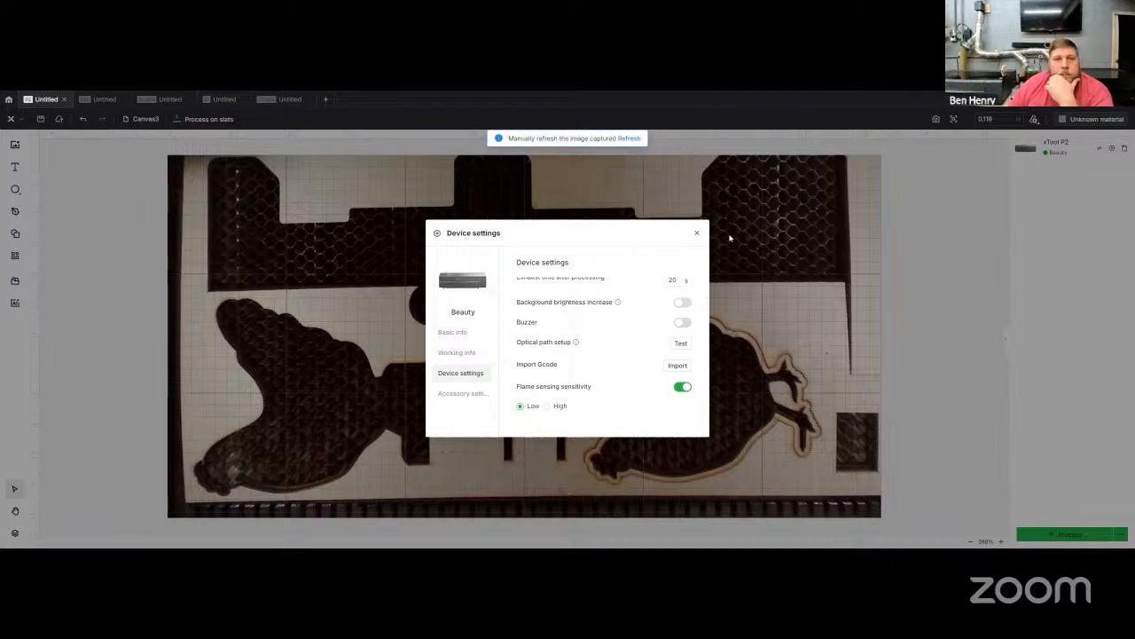
left_click(697, 232)
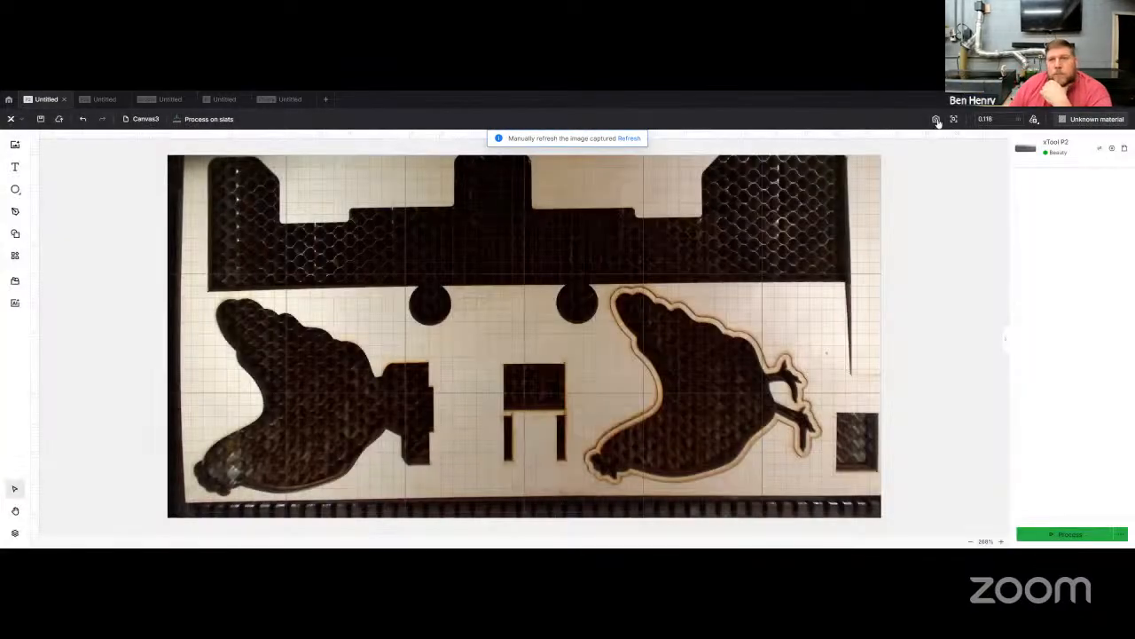
Refresh the camera image of the bed, turn on Background brightness increase in the device settings, and capture the bed again.
left_click(936, 119)
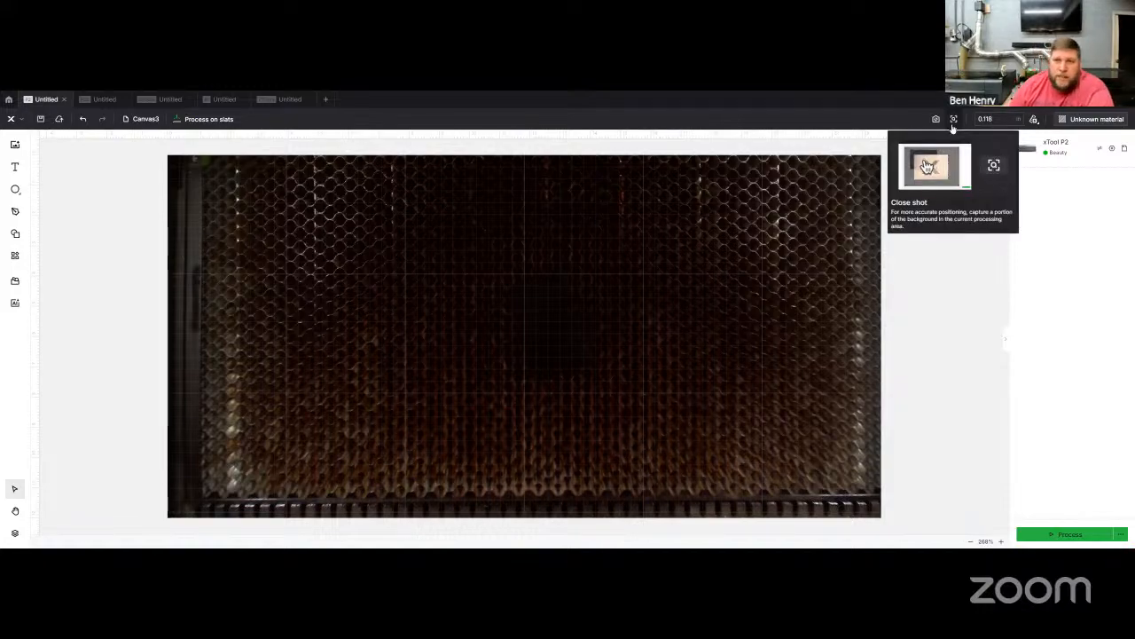
left_click(1113, 149)
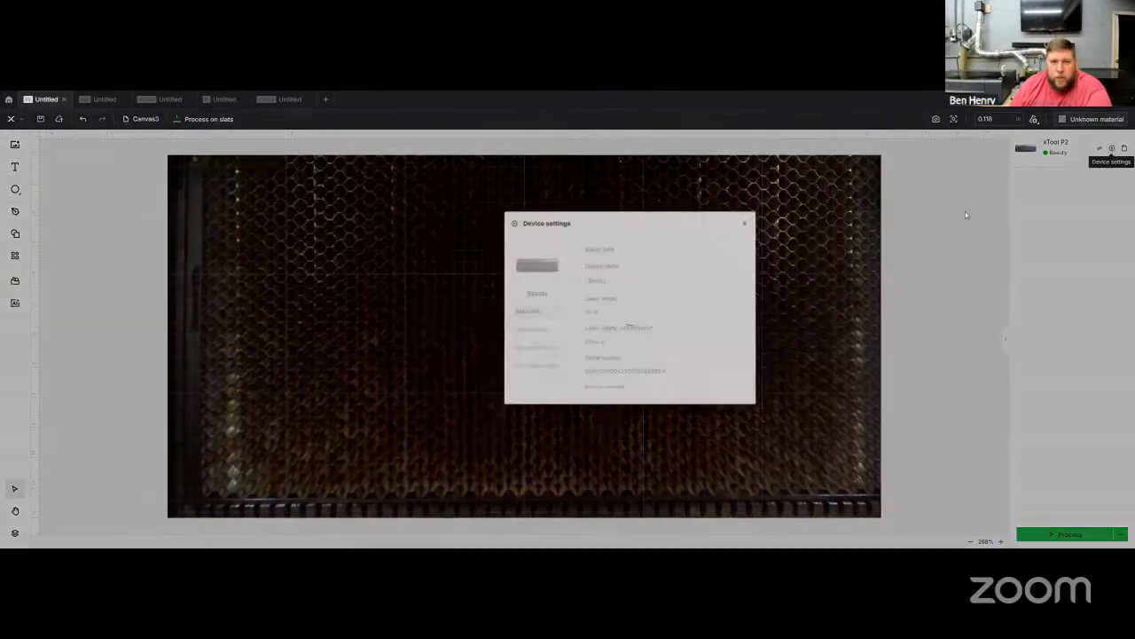
left_click(448, 373)
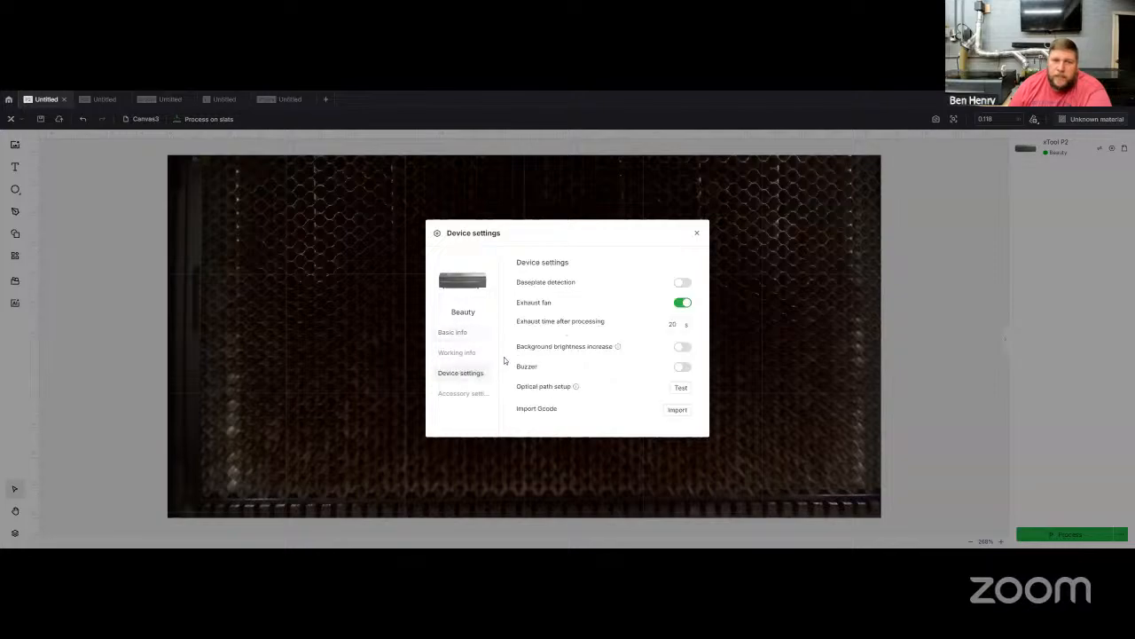
left_click(680, 348)
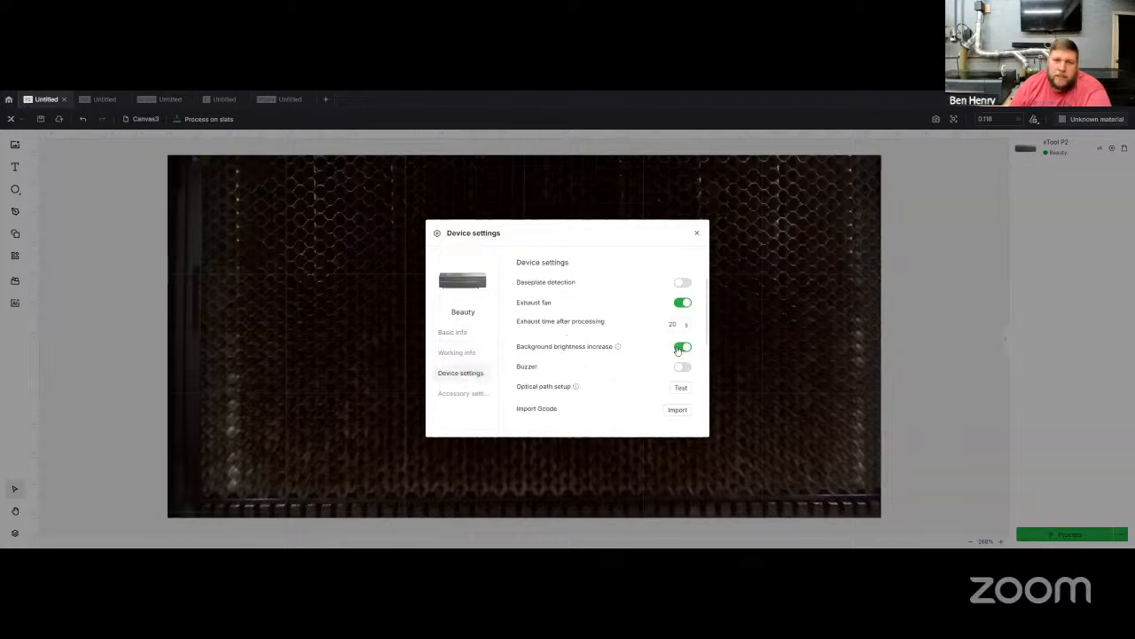
left_click(697, 234)
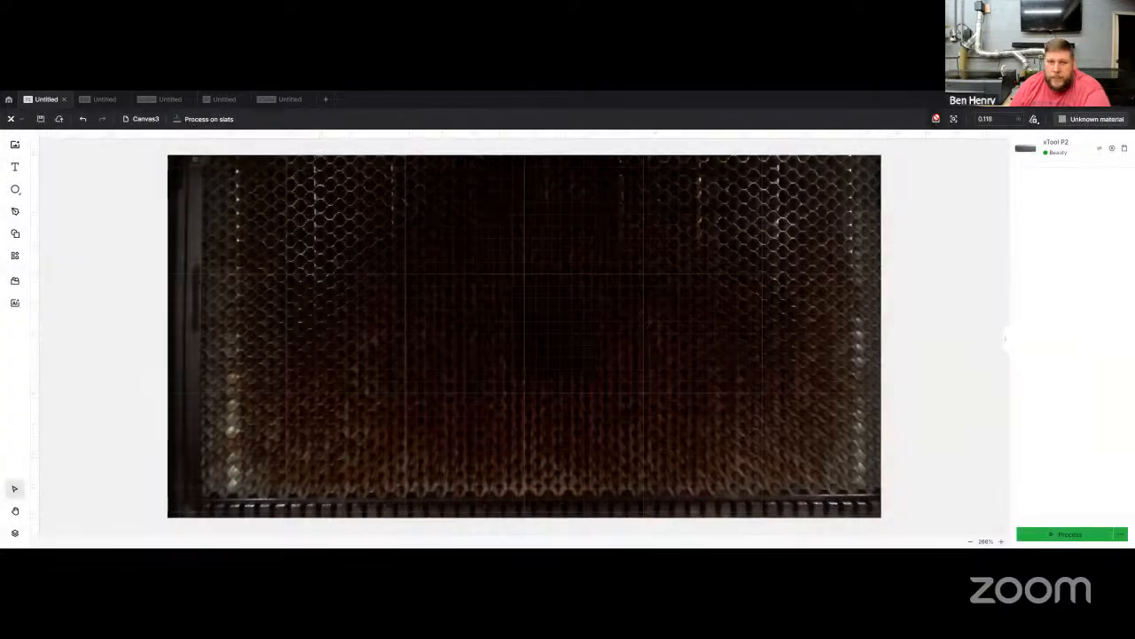
mouse_move(935, 118)
left_click(983, 177)
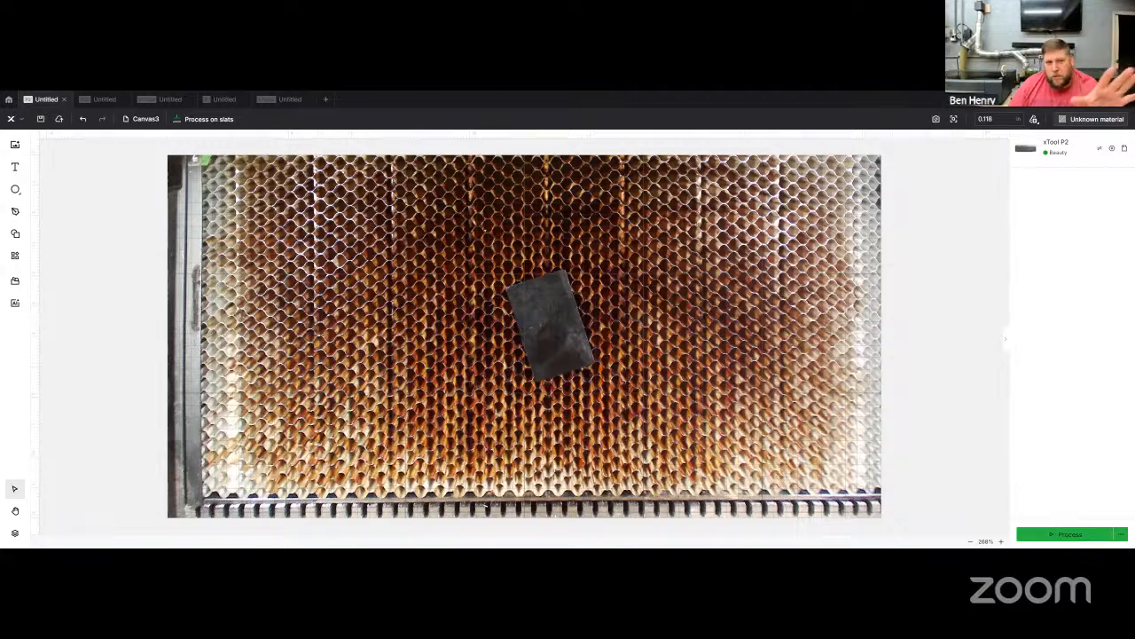
Hide the camera background on the canvas and show it again.
right_click(676, 340)
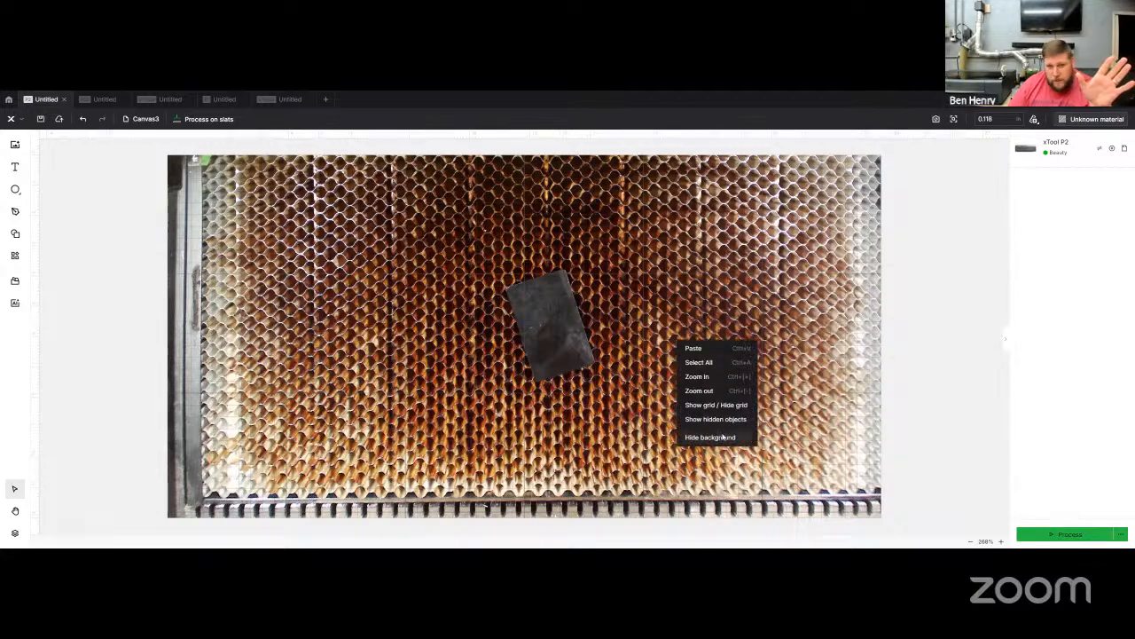
left_click(722, 433)
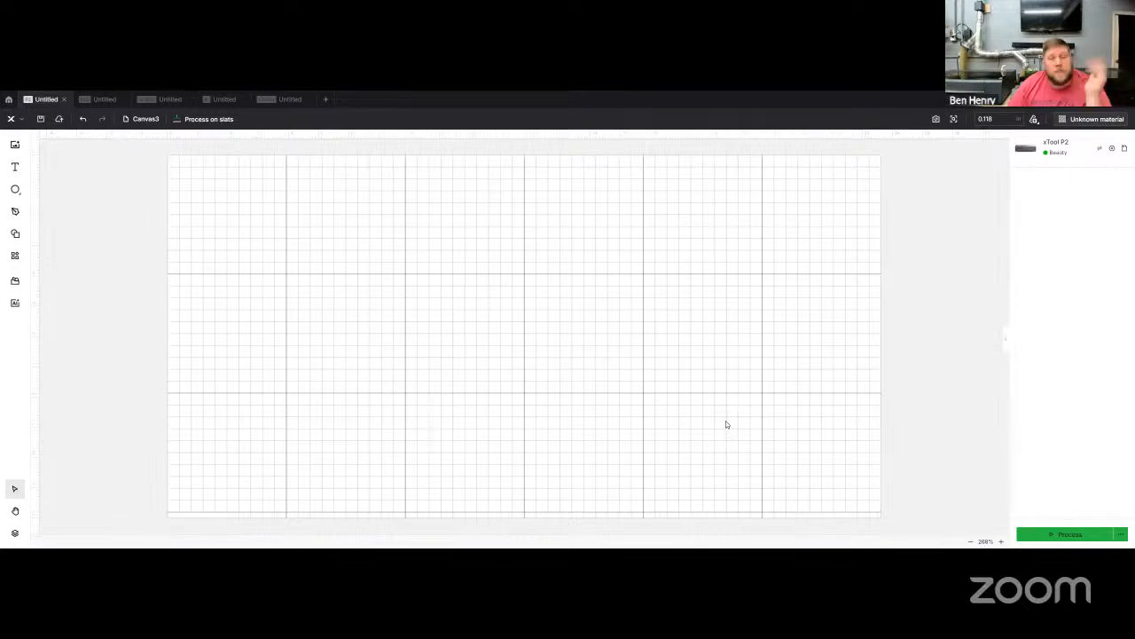
right_click(608, 328)
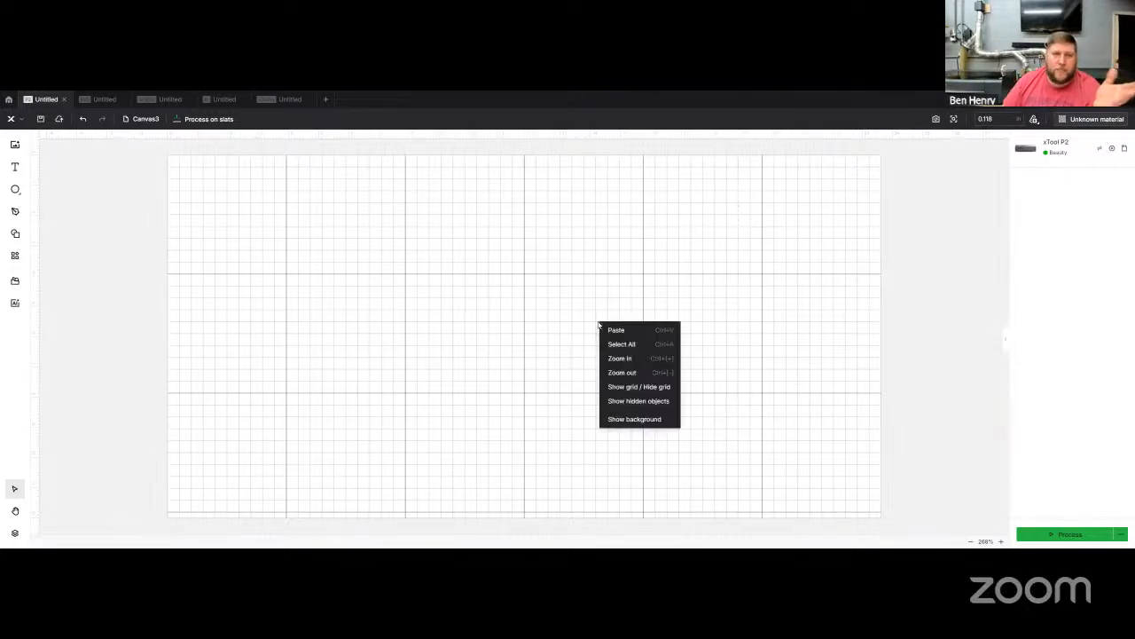
left_click(636, 415)
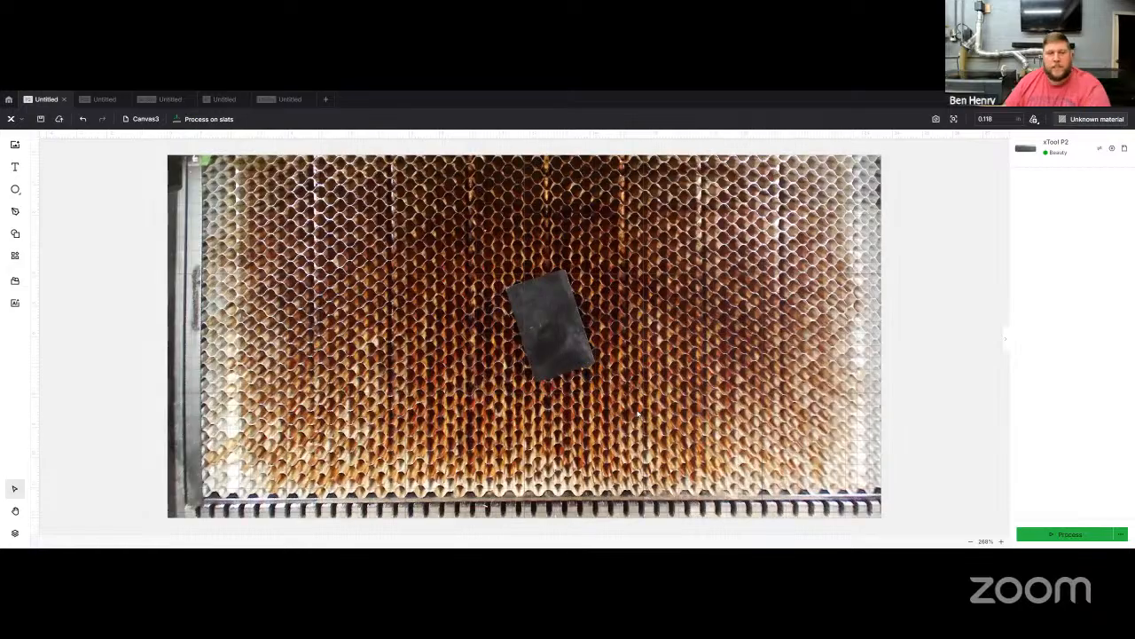
Turn off Background brightness increase in the xTool P2's device settings.
left_click(1035, 121)
left_click(1112, 148)
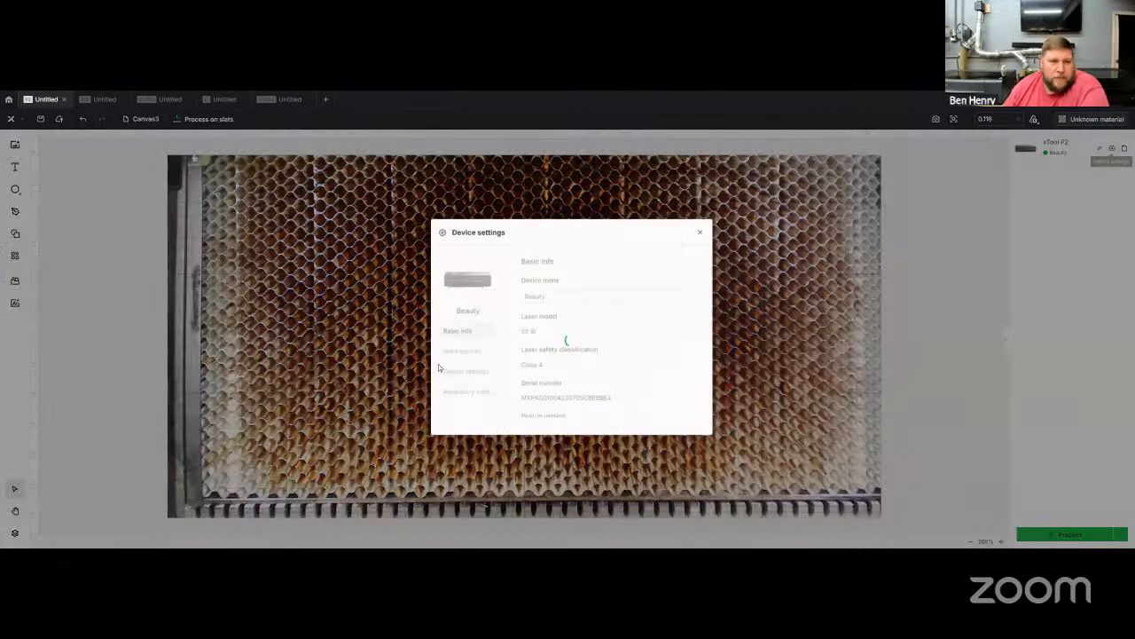
left_click(474, 375)
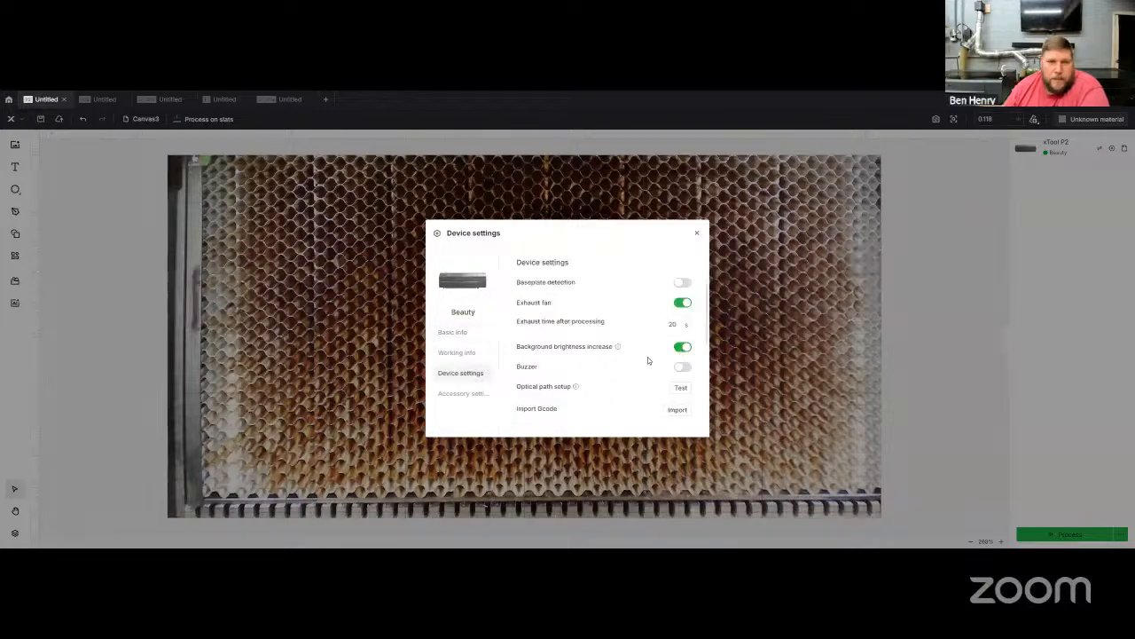
left_click(682, 347)
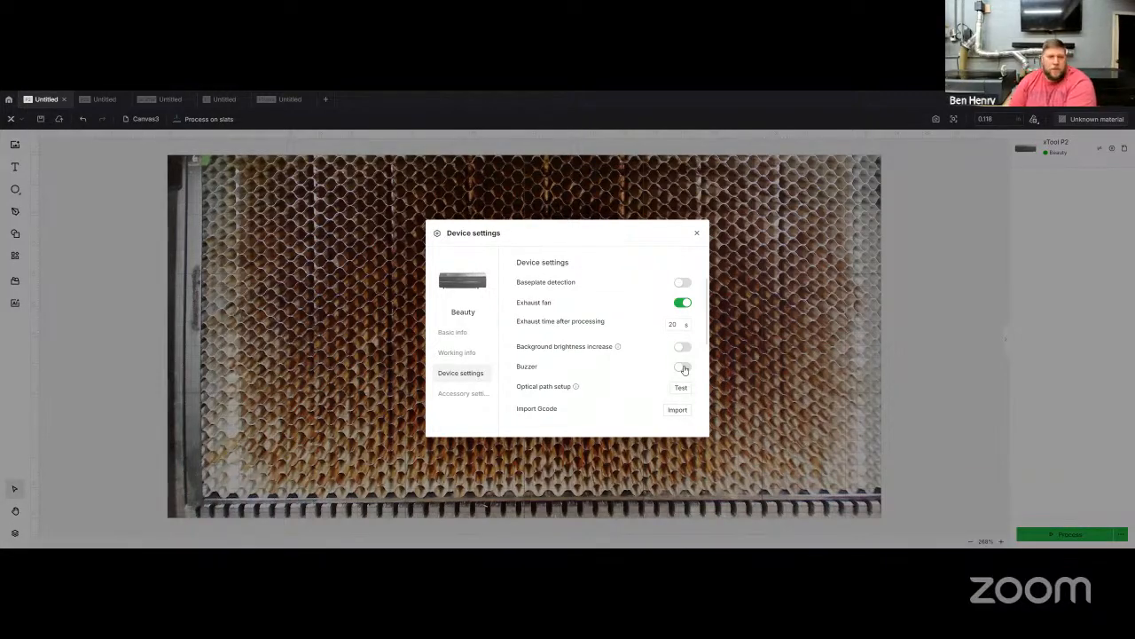
Examine the flame sensing, fill light, air pump airflow, lowest output power and accessory settings, and close the dialog.
scroll(619, 328, "down", 1)
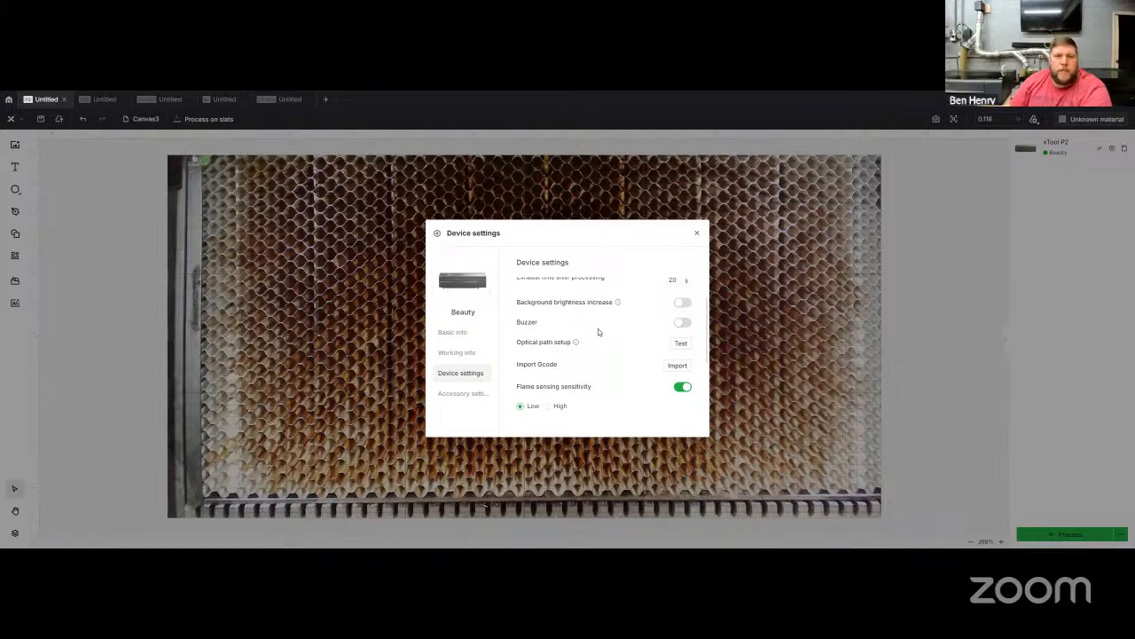
scroll(619, 333, "down", 2)
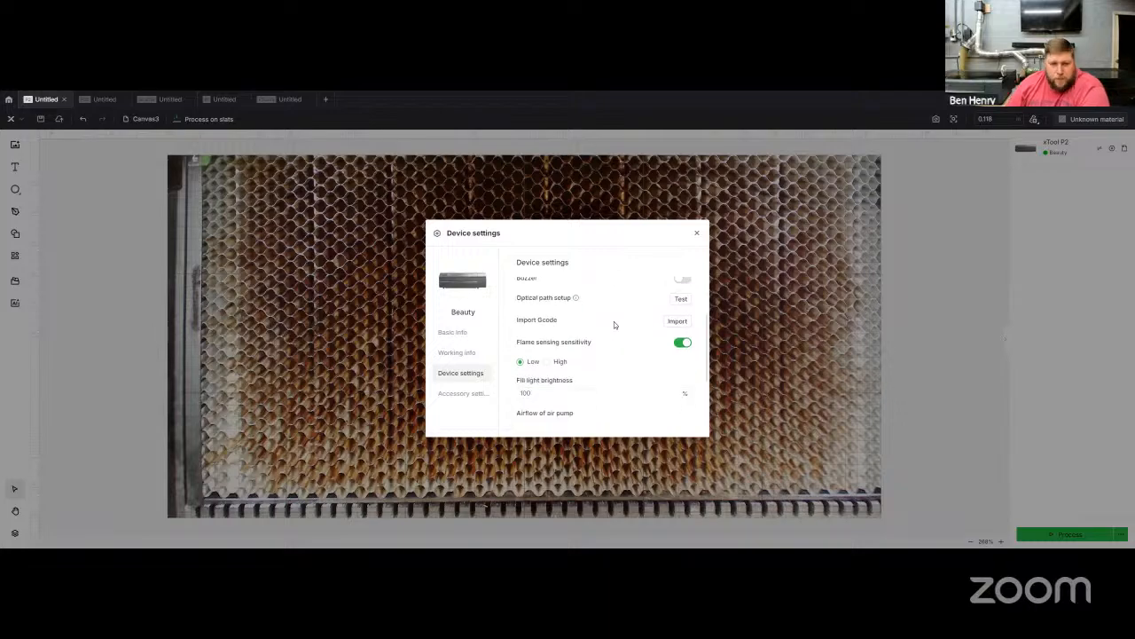
left_click(558, 393)
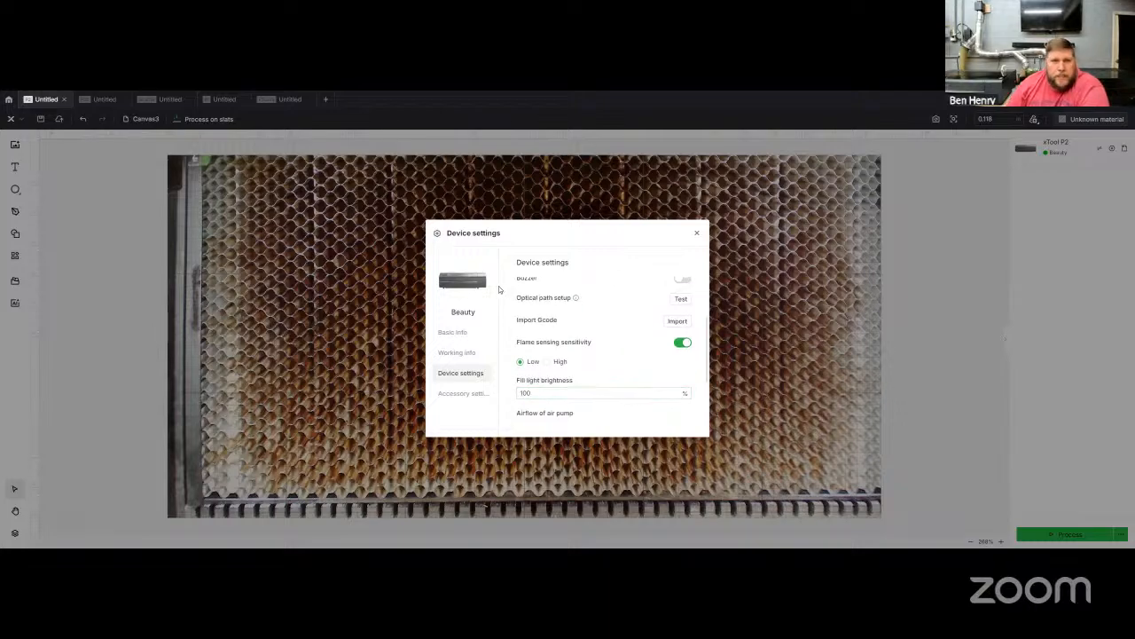
left_click(561, 392)
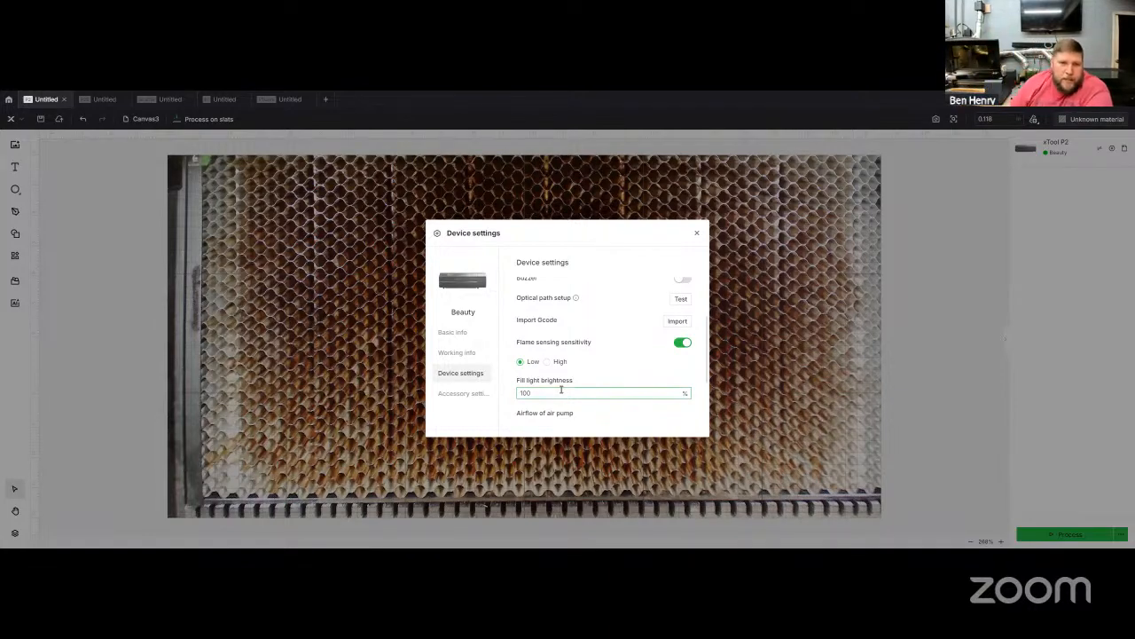
scroll(621, 335, "down", 3)
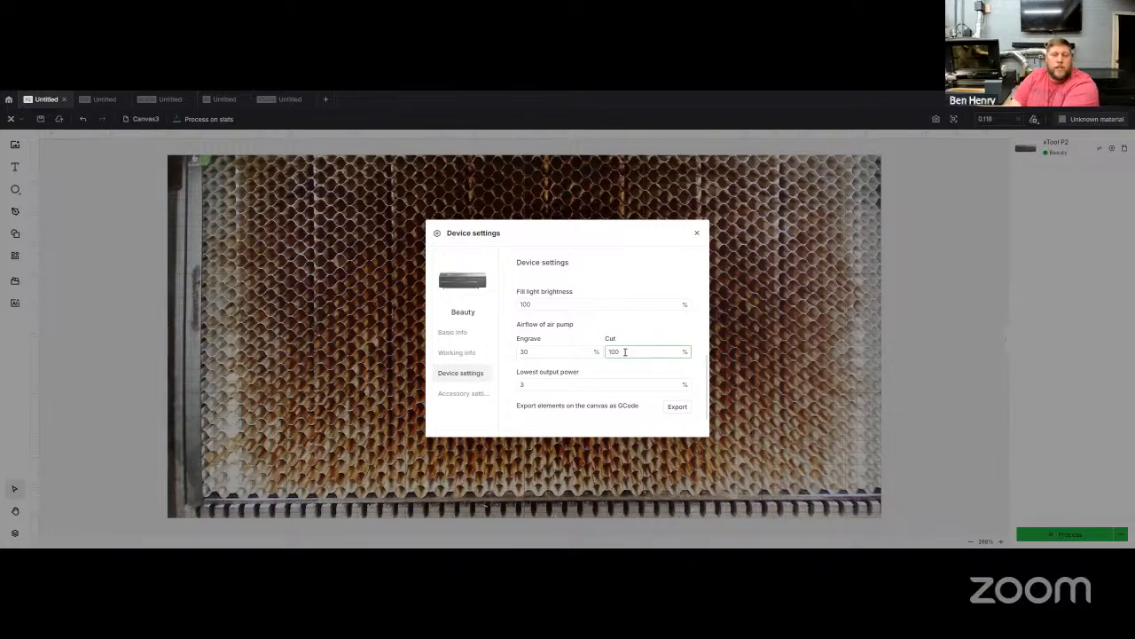
left_click(525, 352)
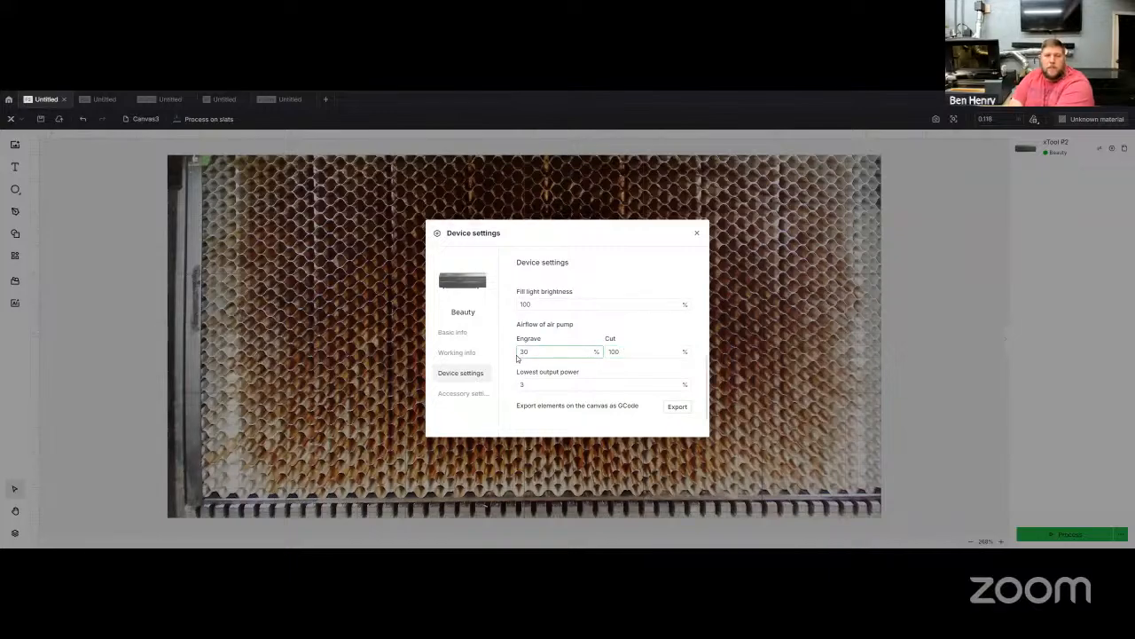
scroll(537, 345, "down", 1)
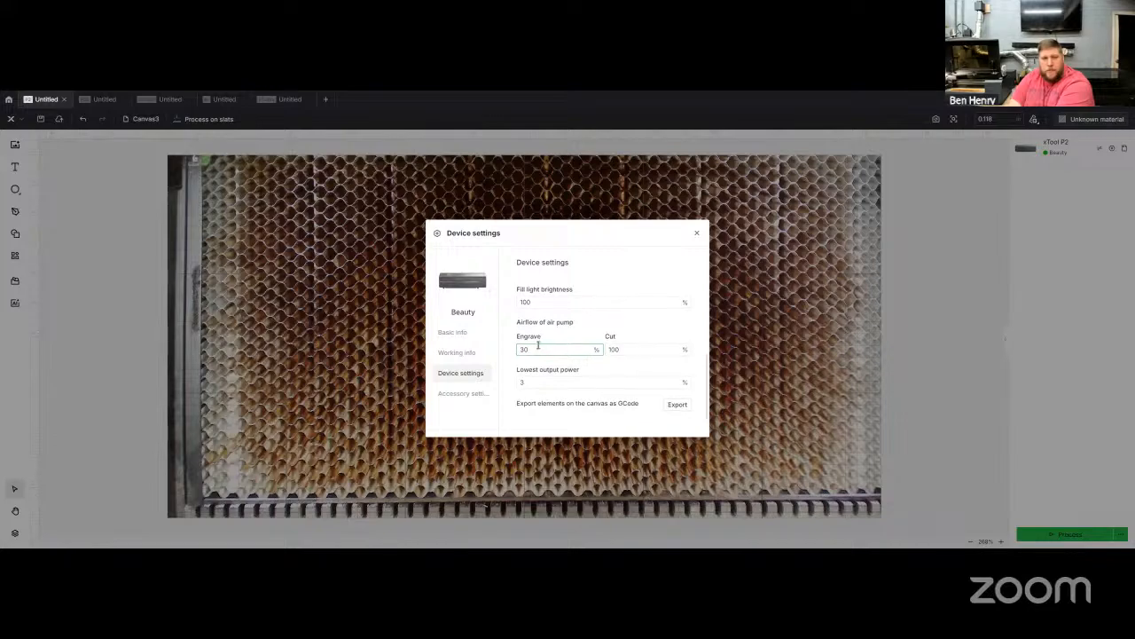
left_click(621, 347)
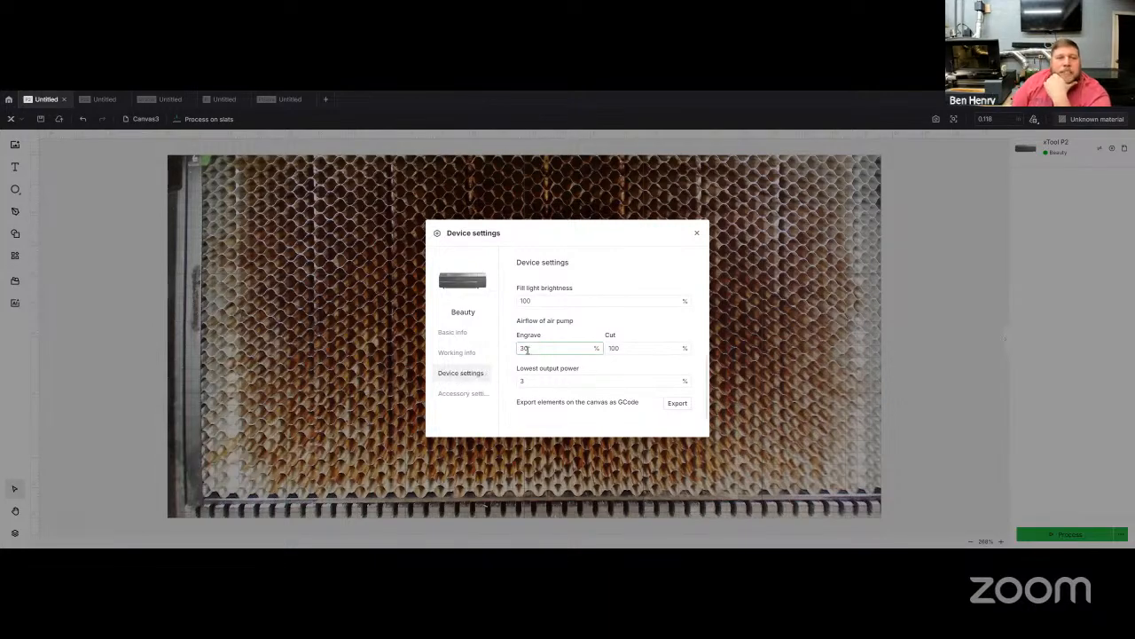
left_click(457, 397)
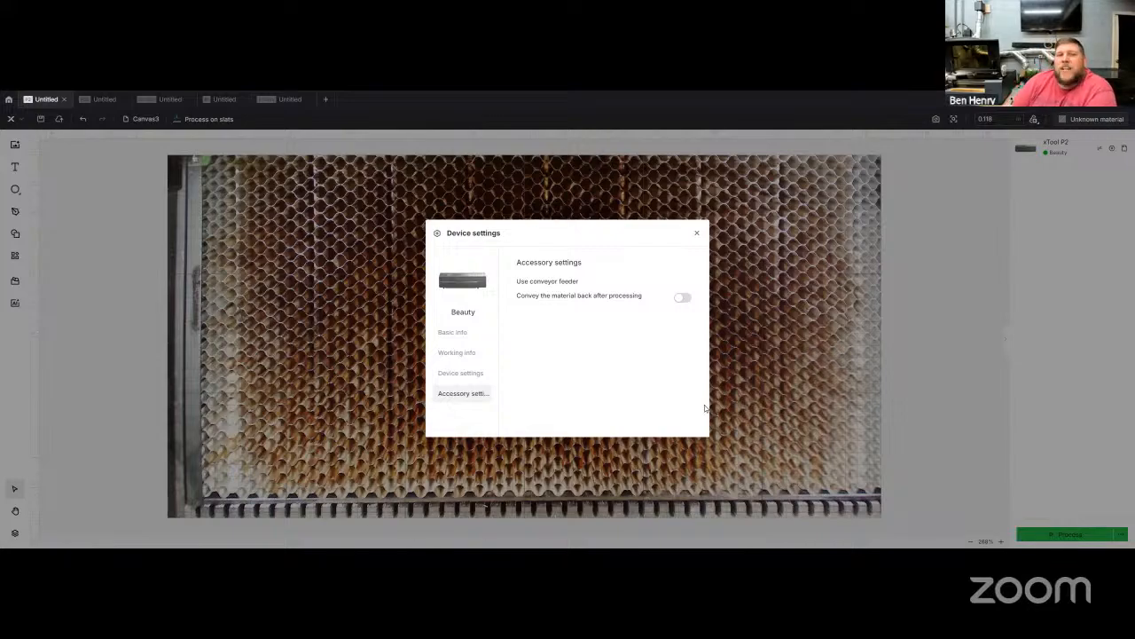
left_click(697, 236)
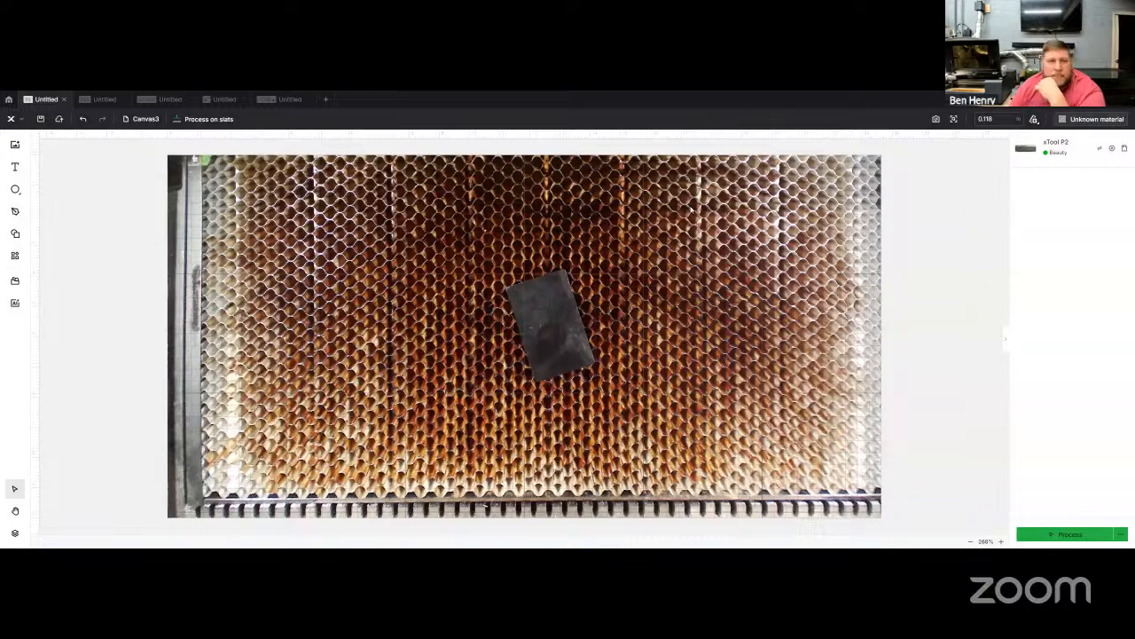
Refresh the camera image of the bed and try to hide the canvas background during the capture.
left_click(1037, 122)
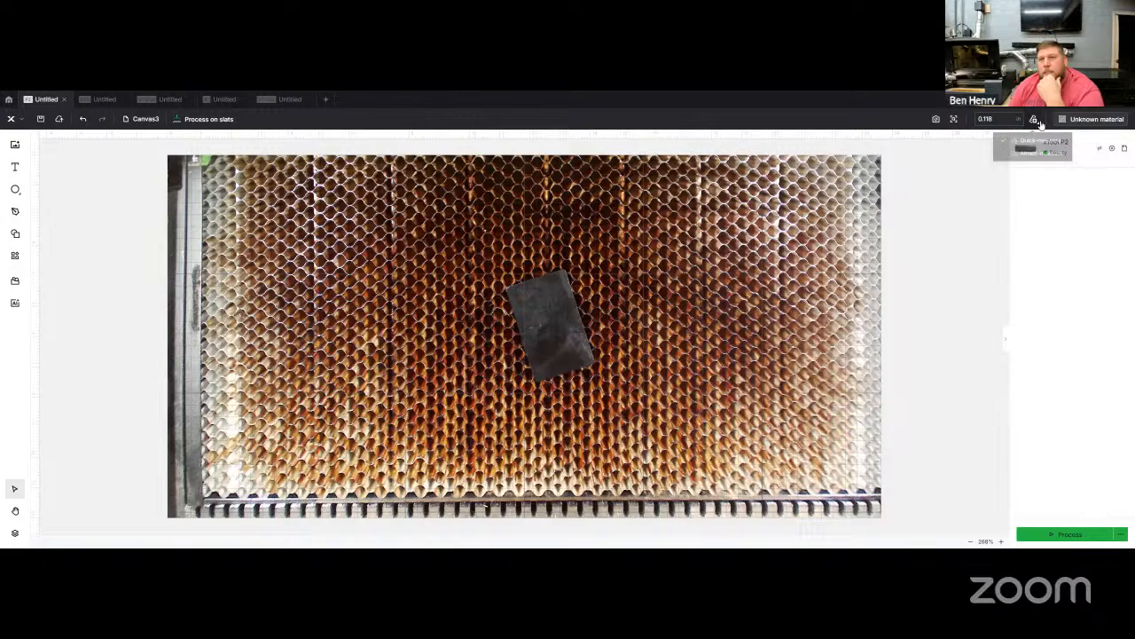
left_click(936, 120)
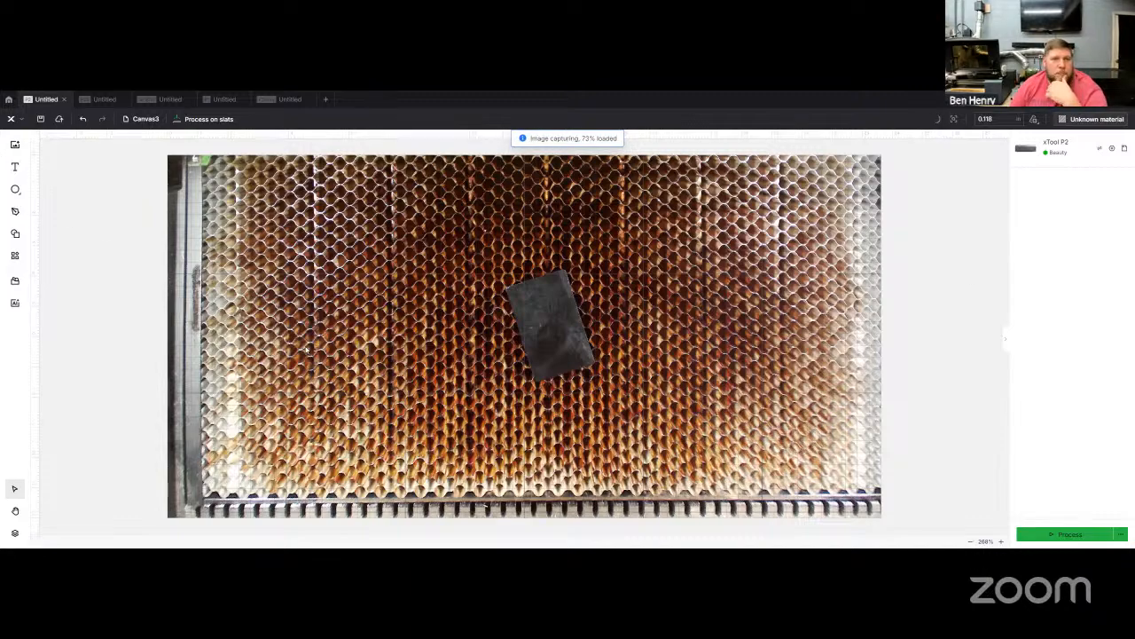
right_click(228, 415)
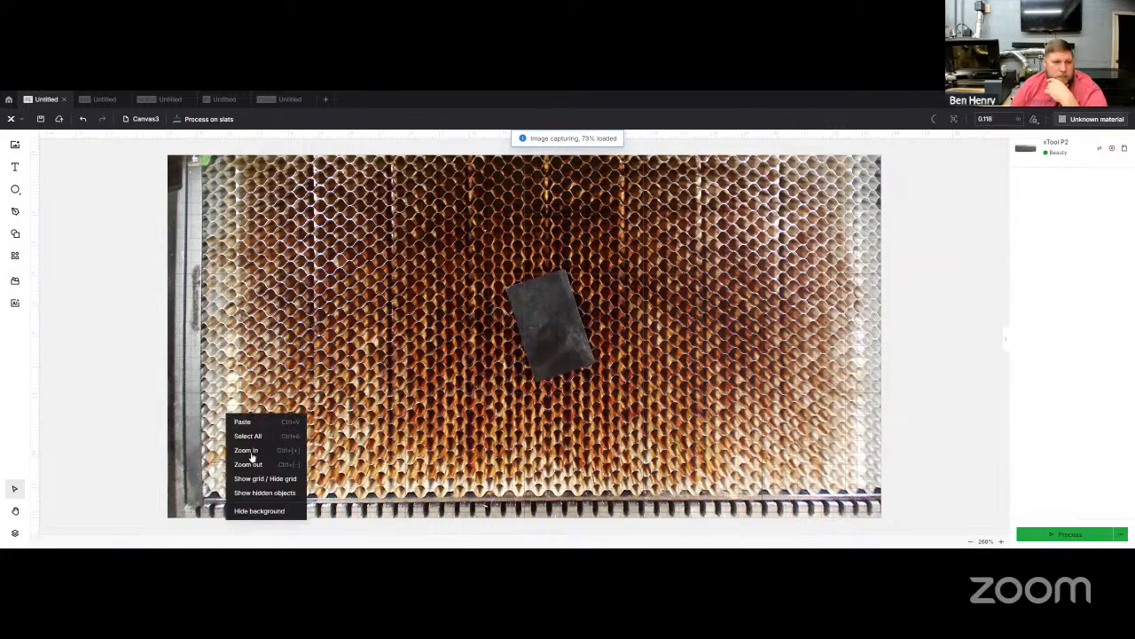
left_click(257, 510)
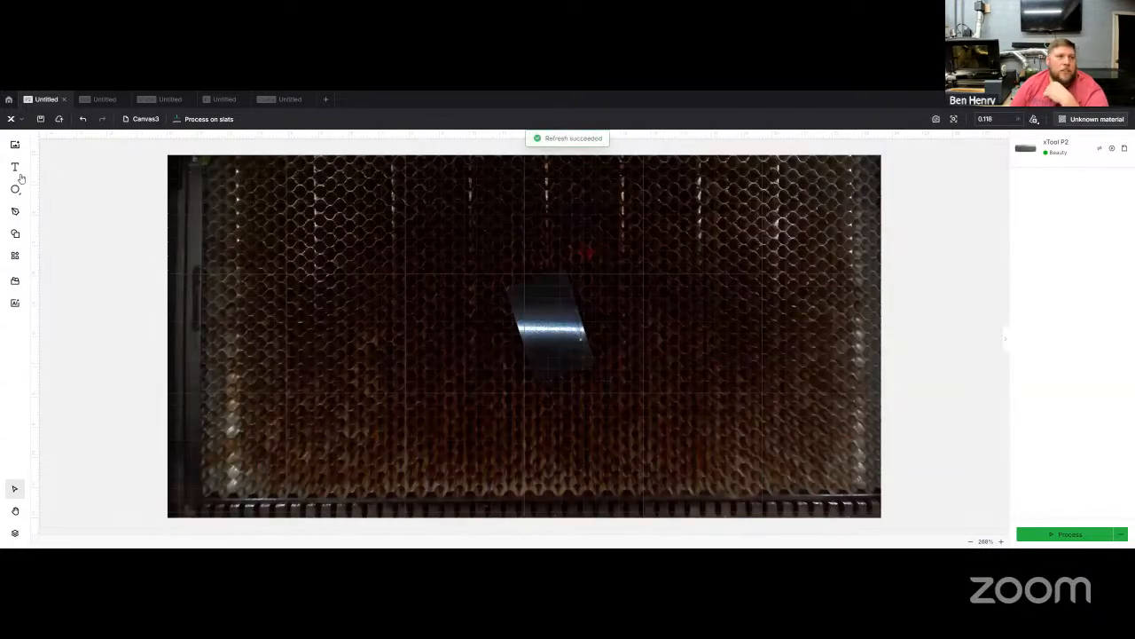
Hide the camera background and add the text HELLO in the canvas's upper middle, scaled to about 6.56 wide.
right_click(284, 399)
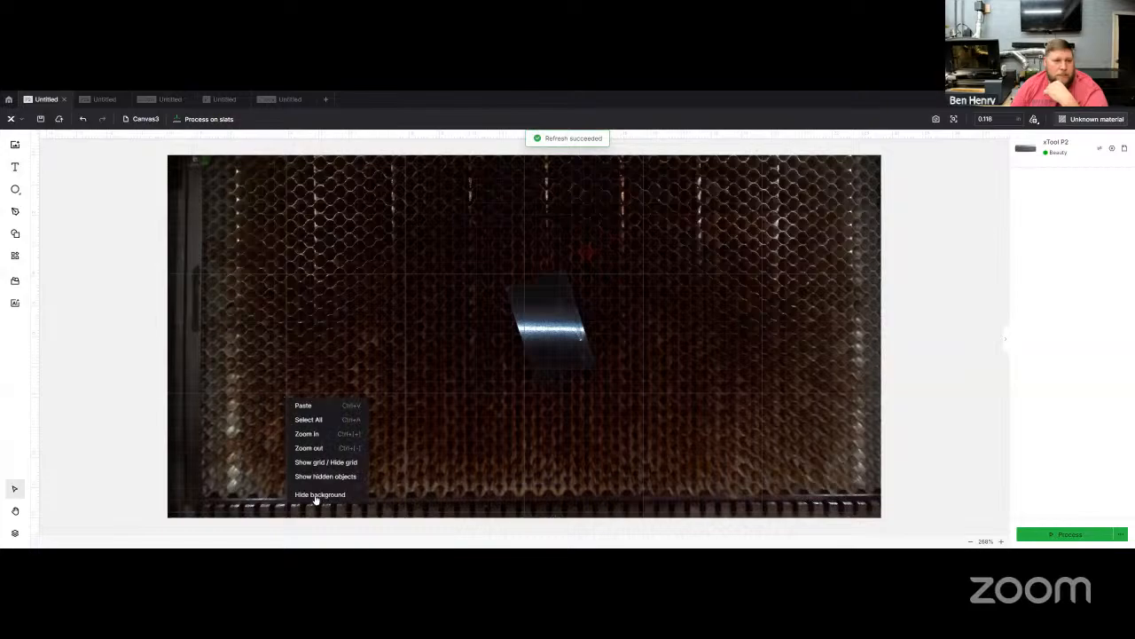
left_click(319, 496)
key("t")
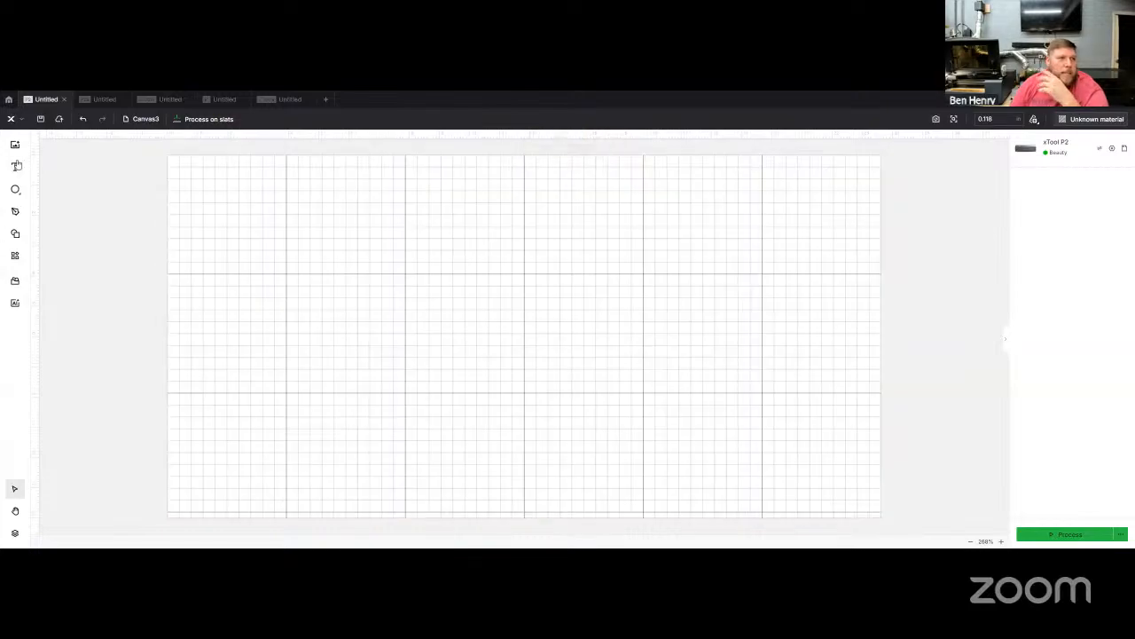
left_click(399, 247)
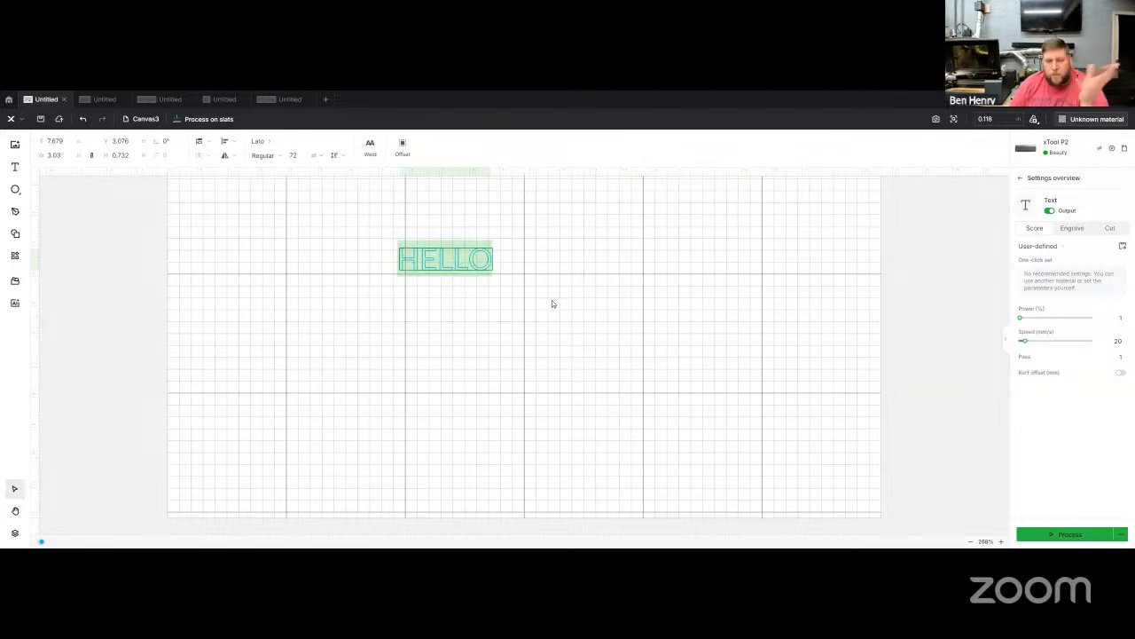
left_click(442, 292)
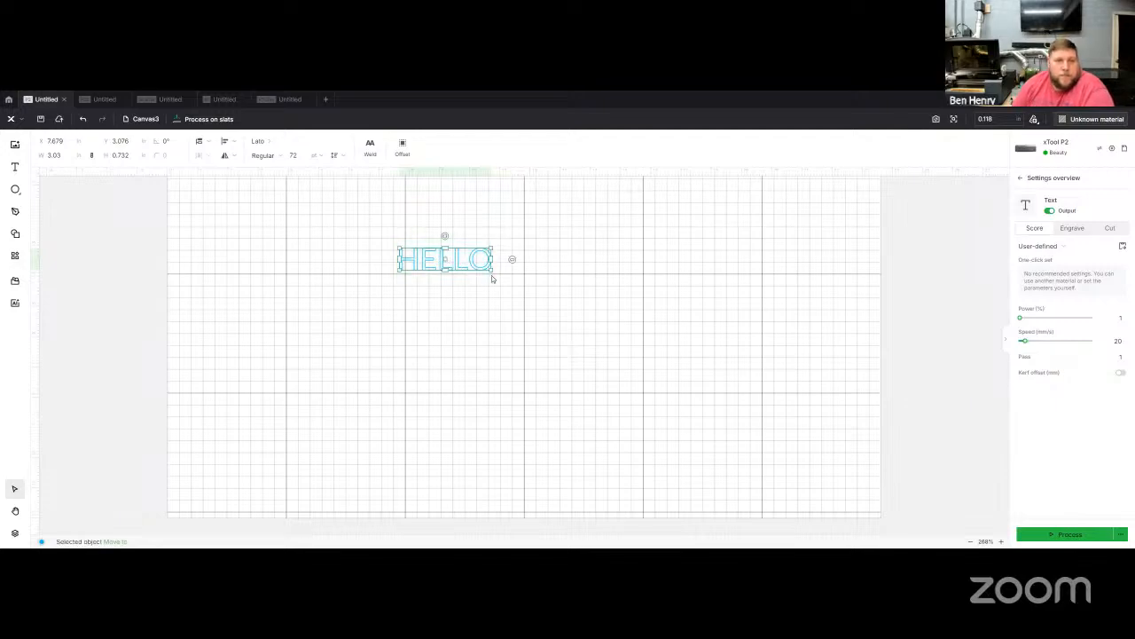
left_click_drag(493, 269, 600, 296)
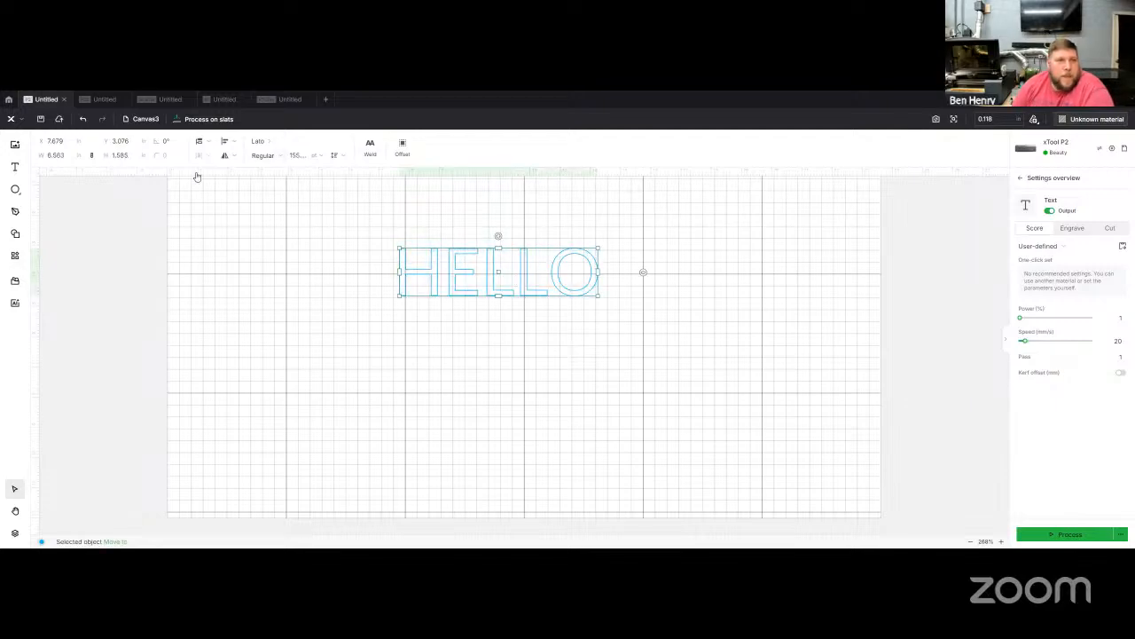
Change the HELLO text's font to Alex Brush from the single-line fonts and set its style to single line.
left_click(264, 144)
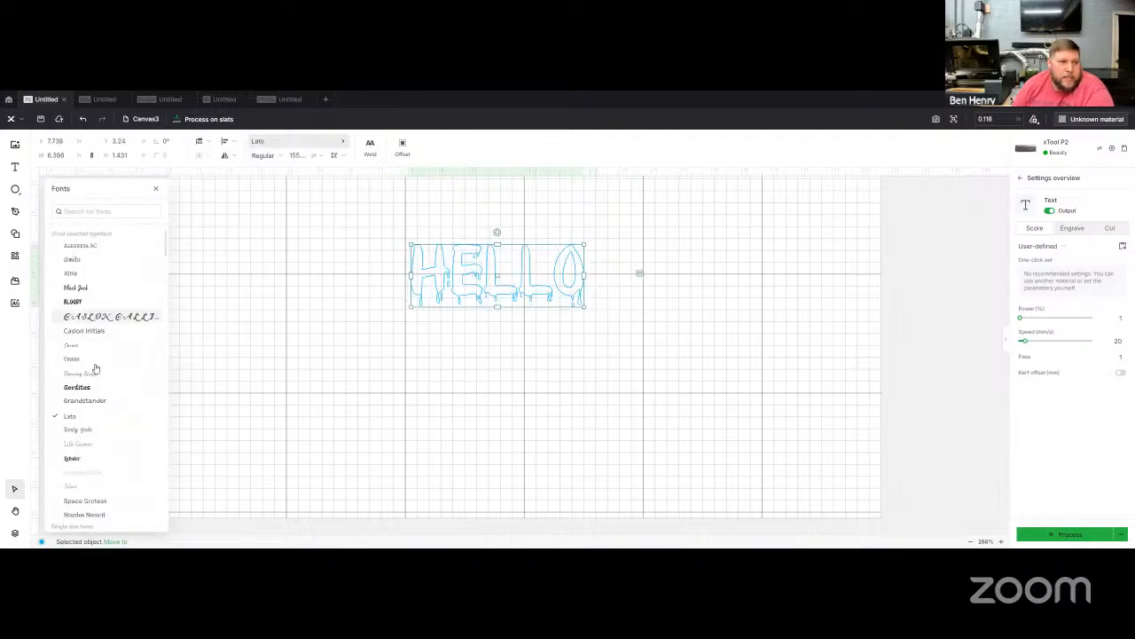
scroll(98, 444, "down", 3)
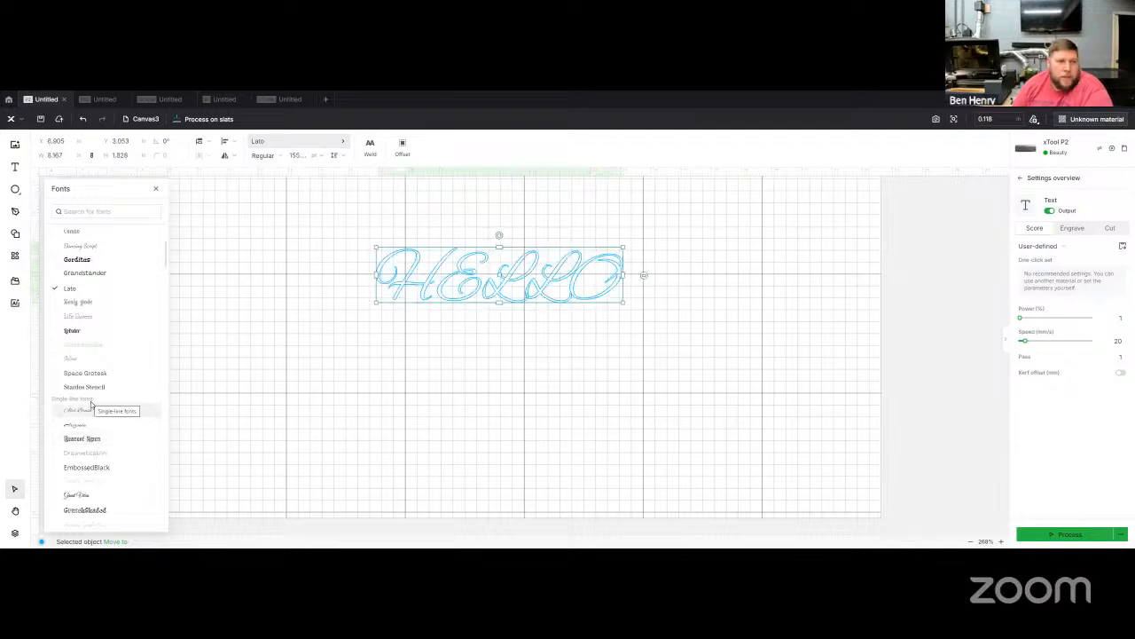
left_click(82, 410)
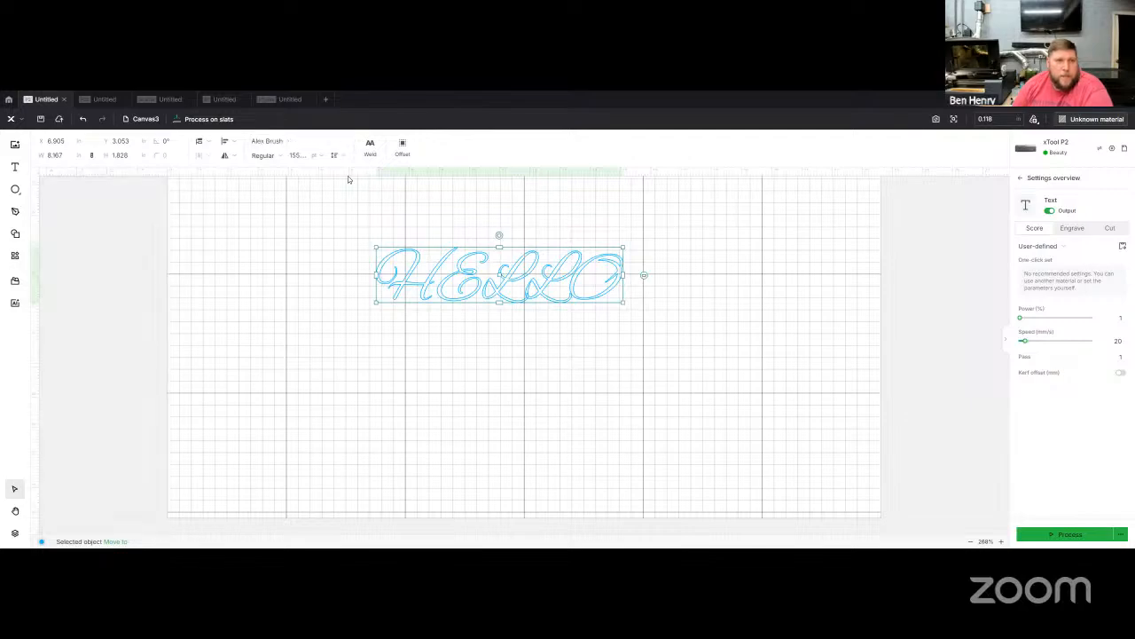
left_click(266, 155)
left_click(273, 187)
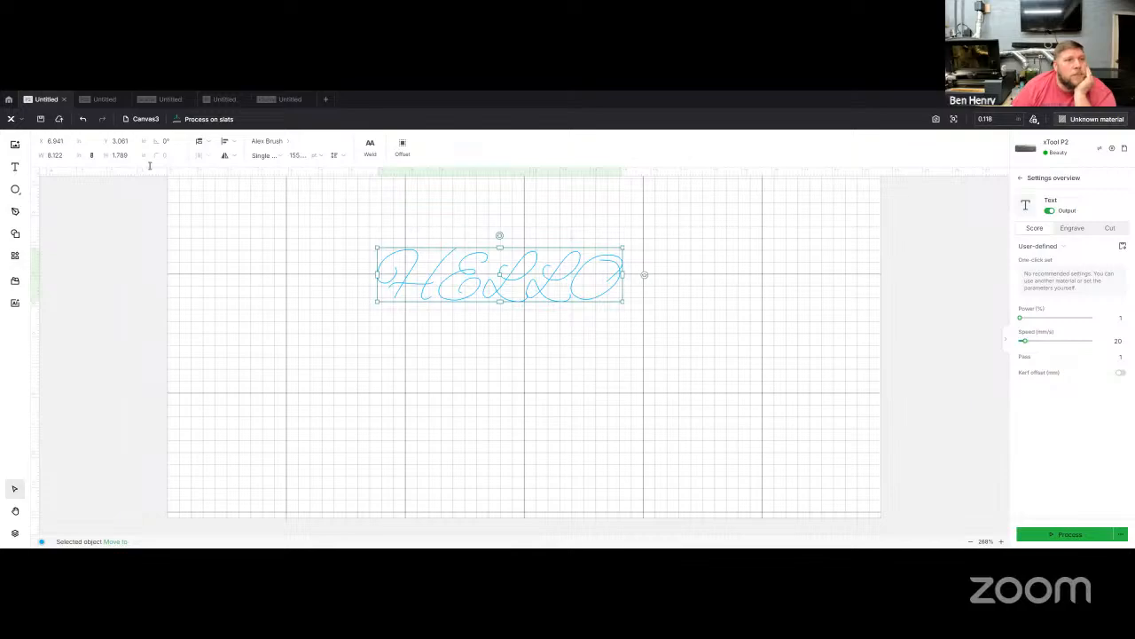
Examine the xTool selected, single-line and system typefaces by previewing them on HELLO, and close the font list.
mouse_move(15, 189)
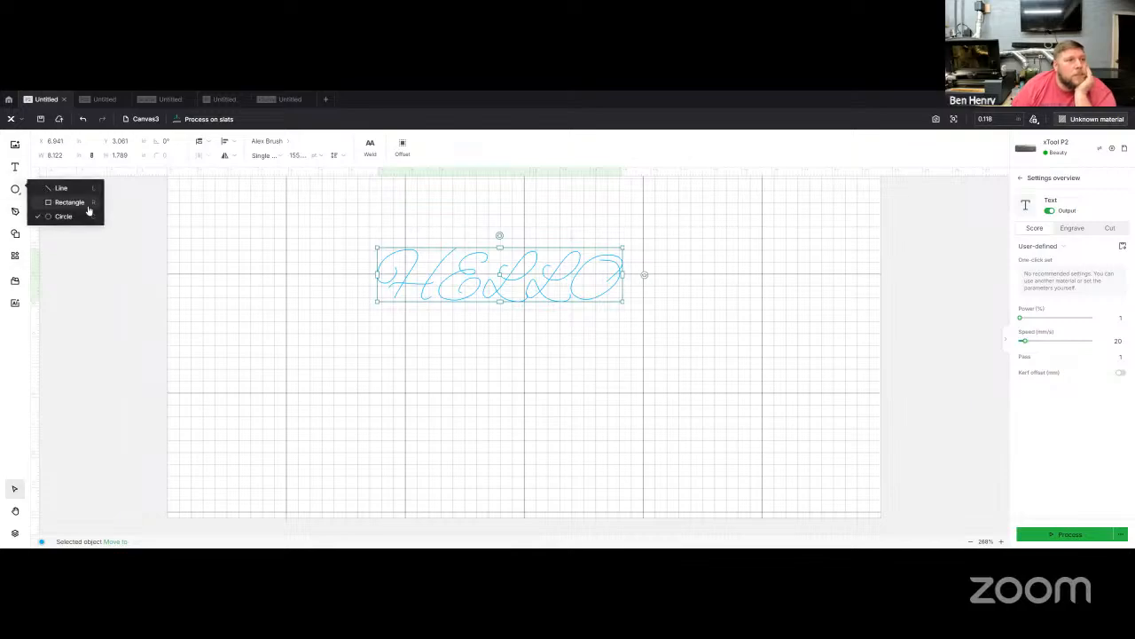
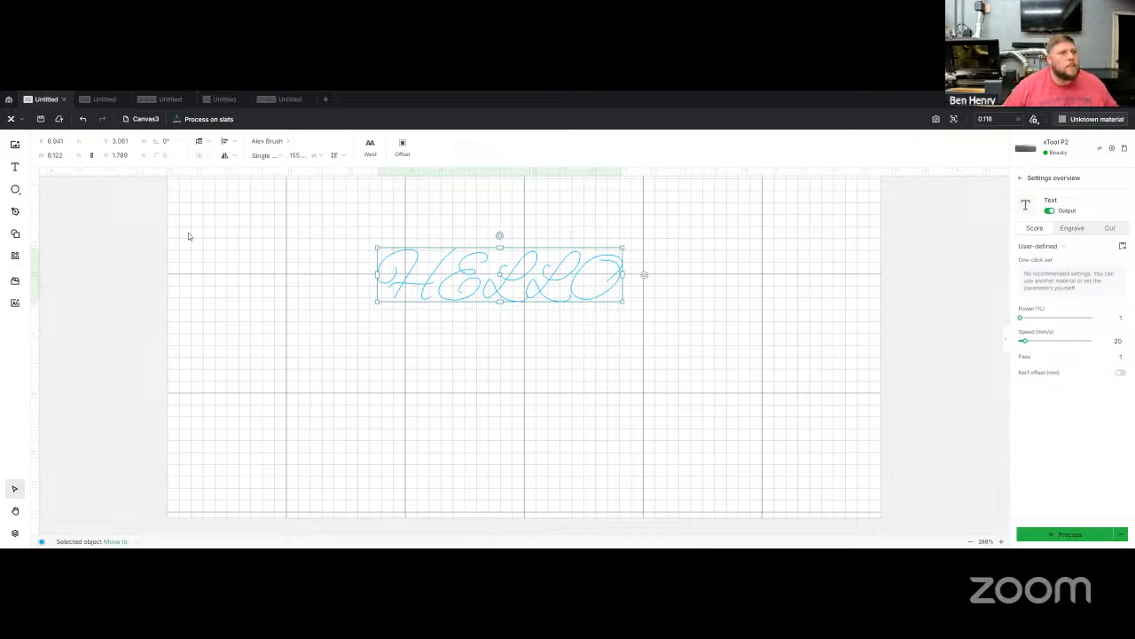
left_click(280, 145)
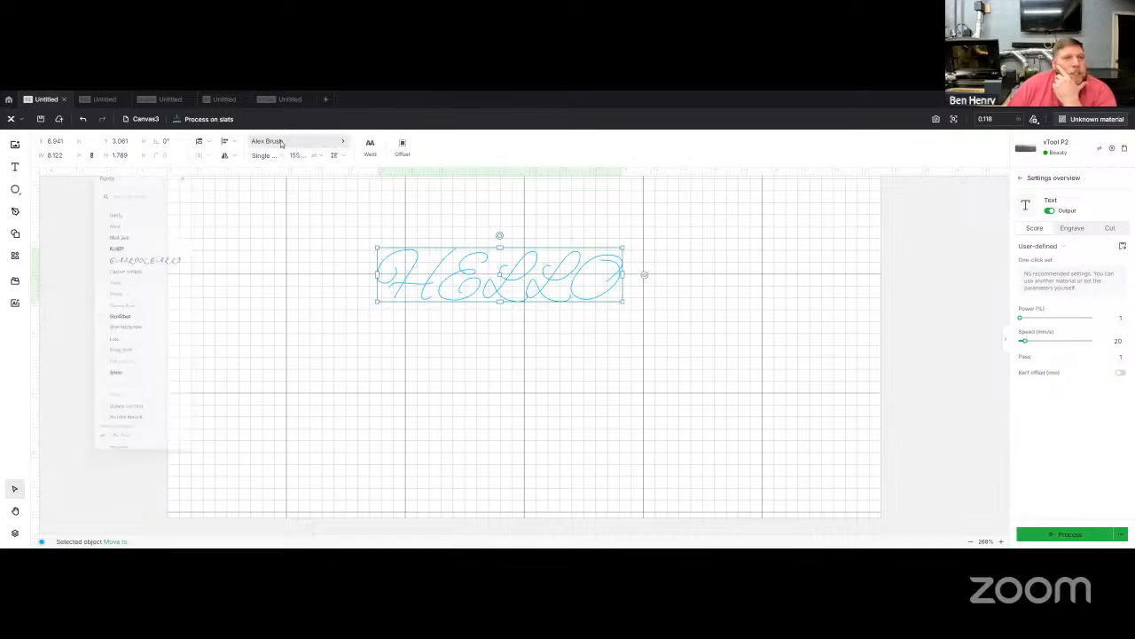
scroll(93, 266, "up", 1)
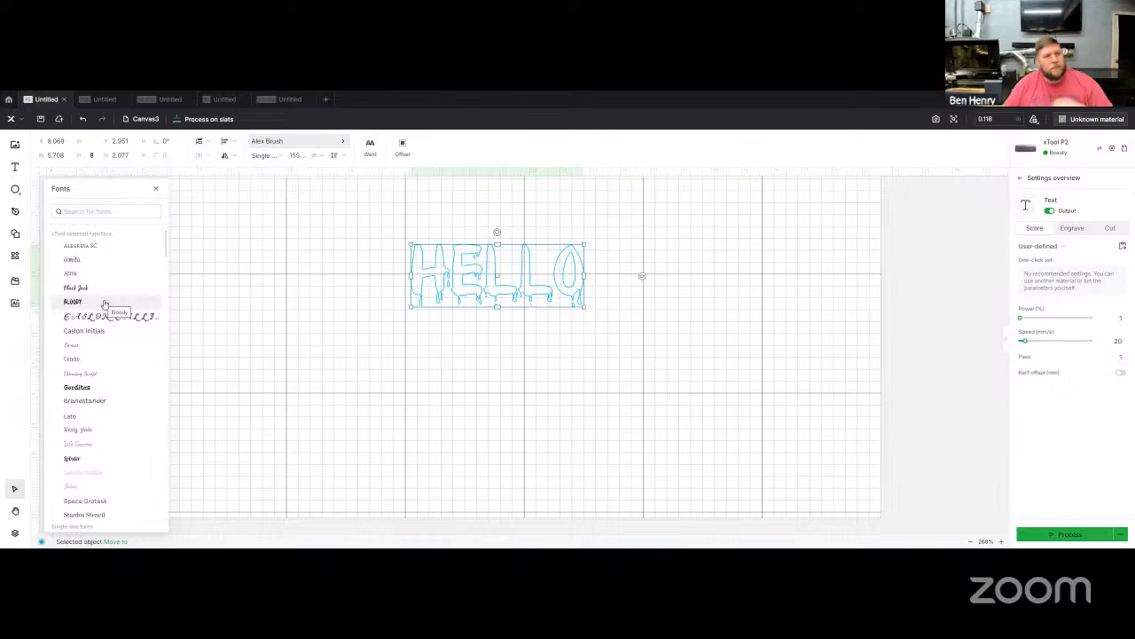
scroll(105, 305, "down", 1)
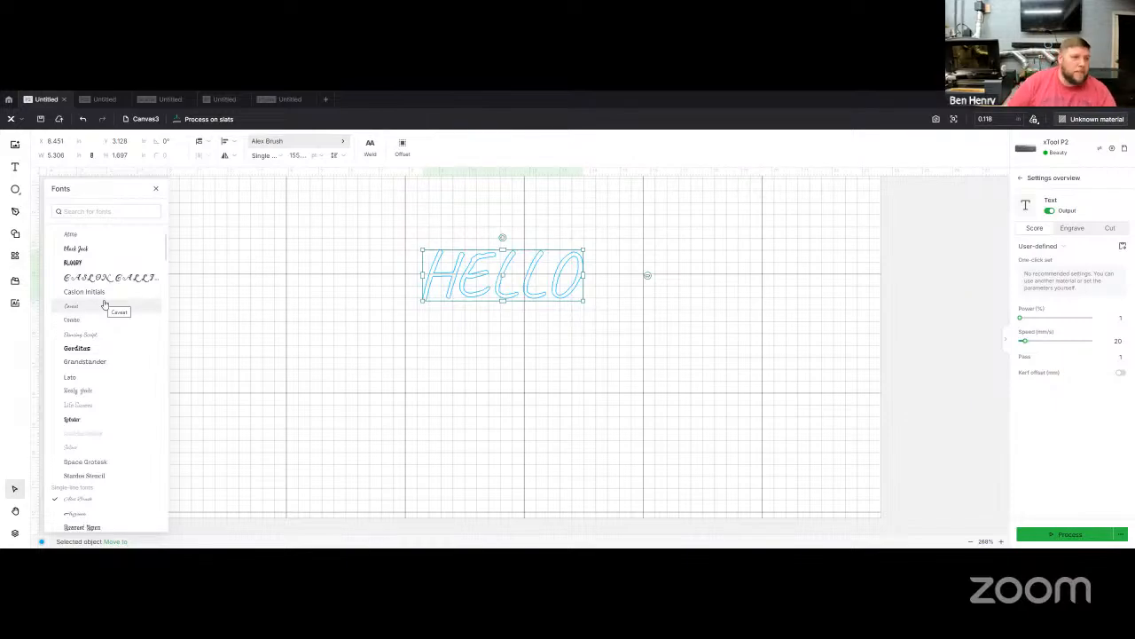
scroll(105, 304, "down", 3)
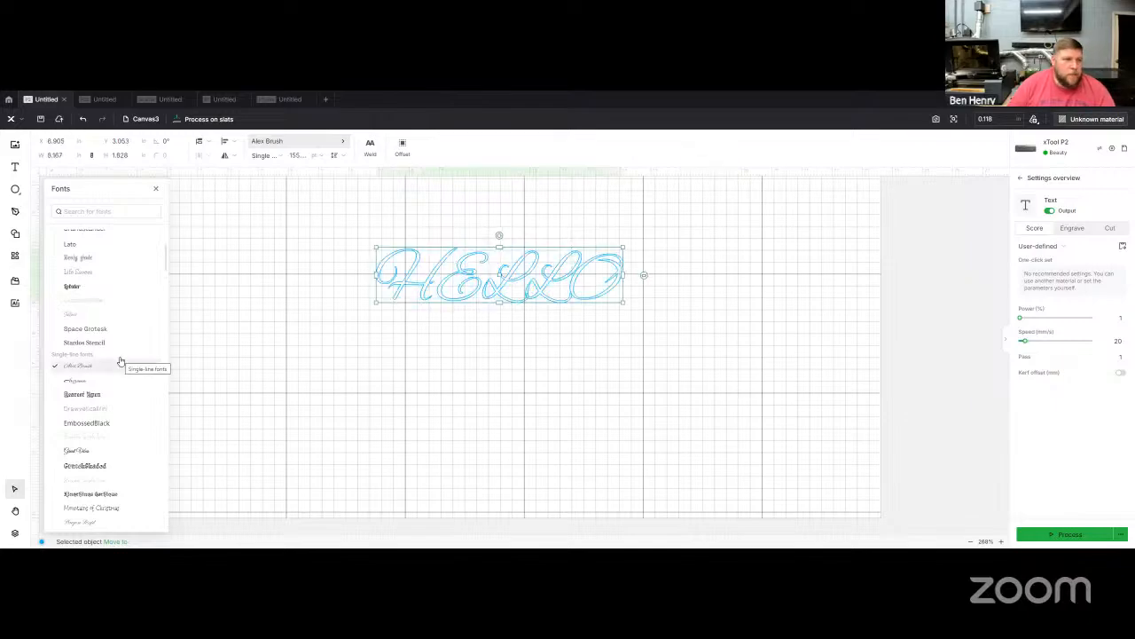
scroll(121, 359, "down", 3)
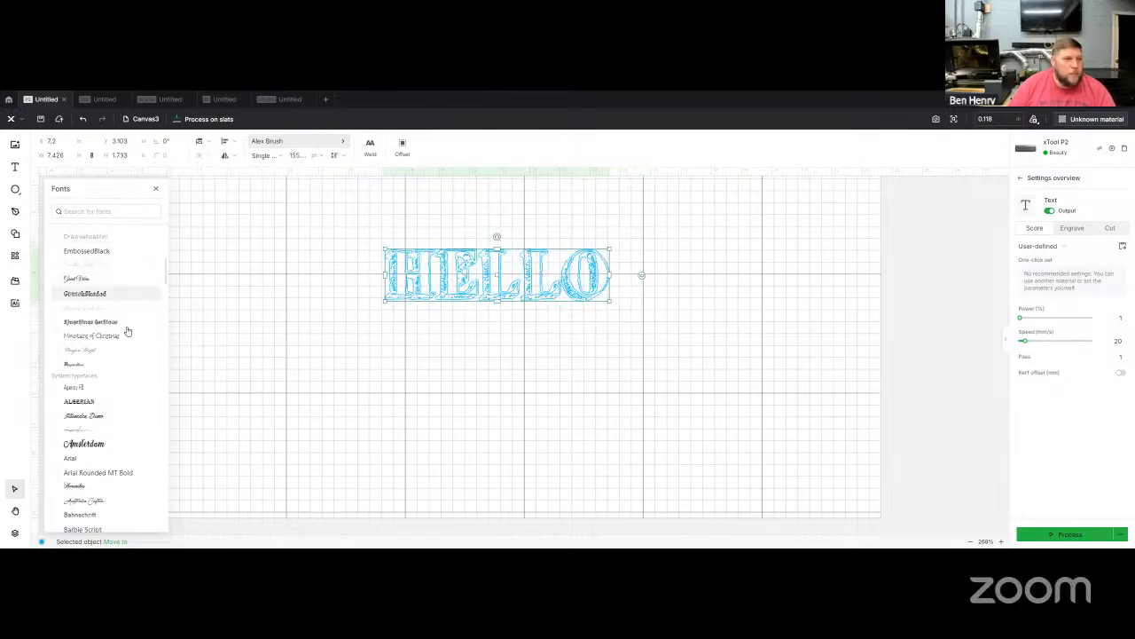
scroll(89, 385, "down", 2)
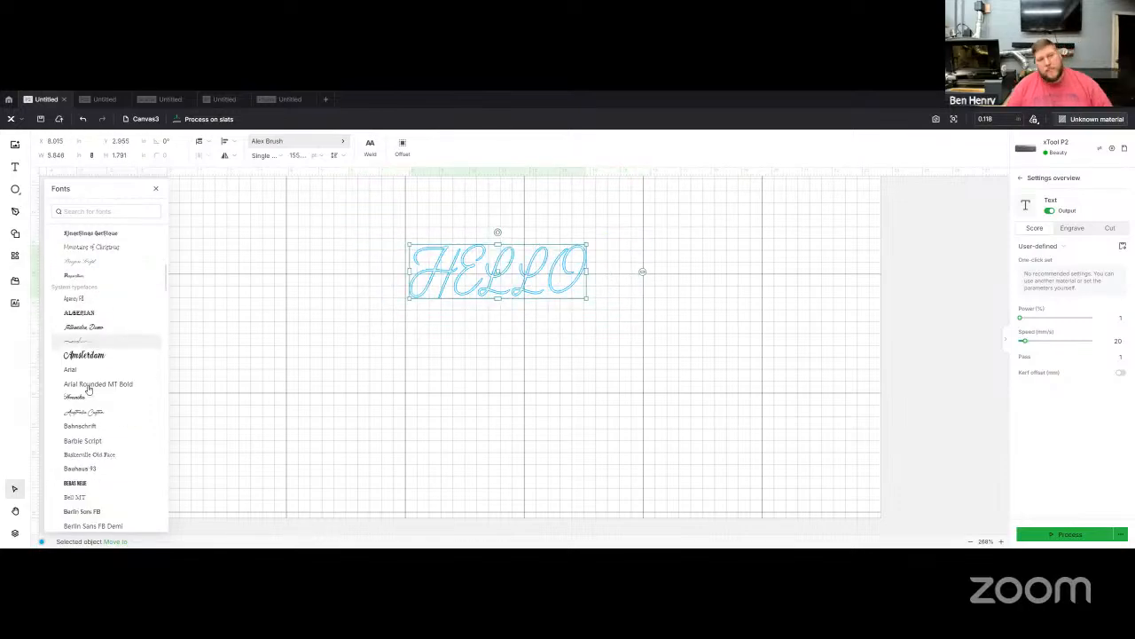
scroll(89, 390, "down", 3)
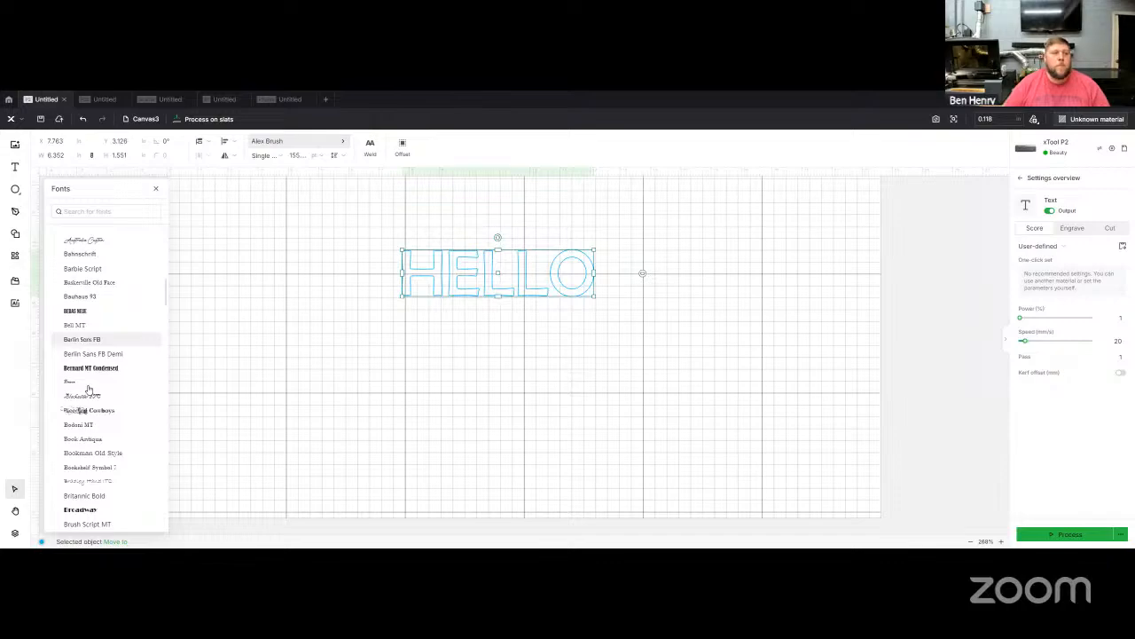
scroll(89, 388, "down", 12)
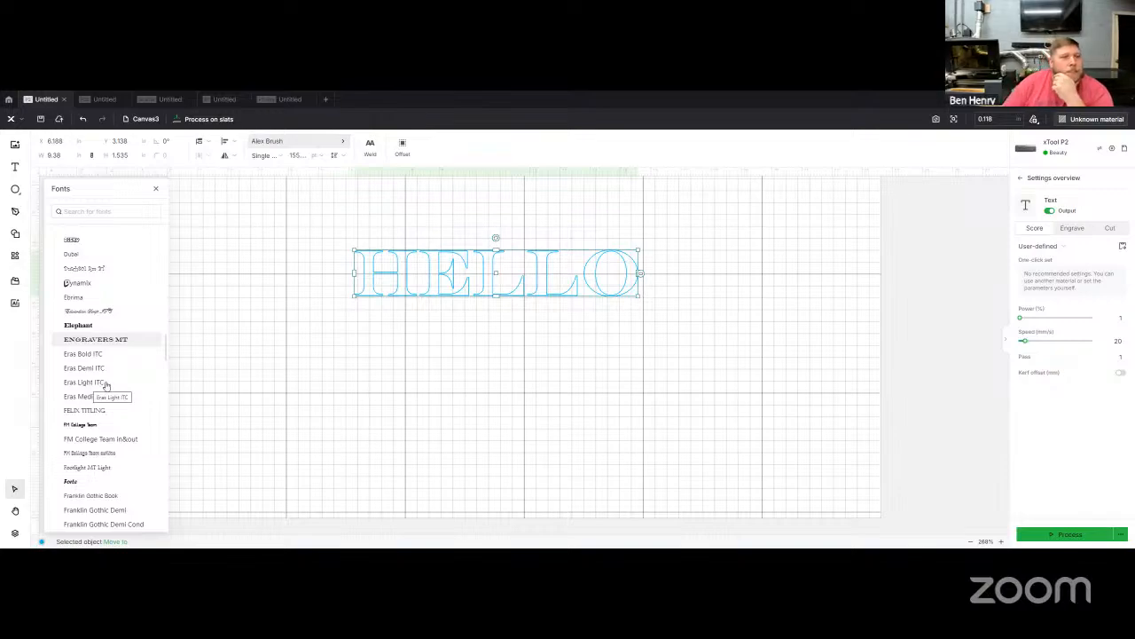
left_click(156, 190)
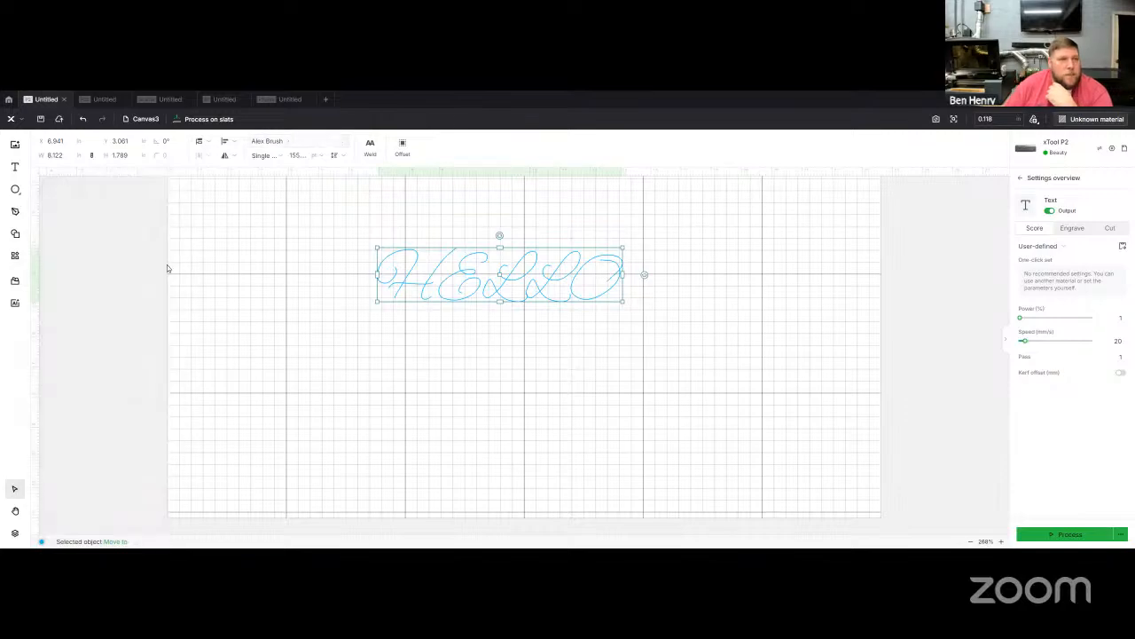
Set the HELLO text's font to Alegreya SC.
left_click(284, 141)
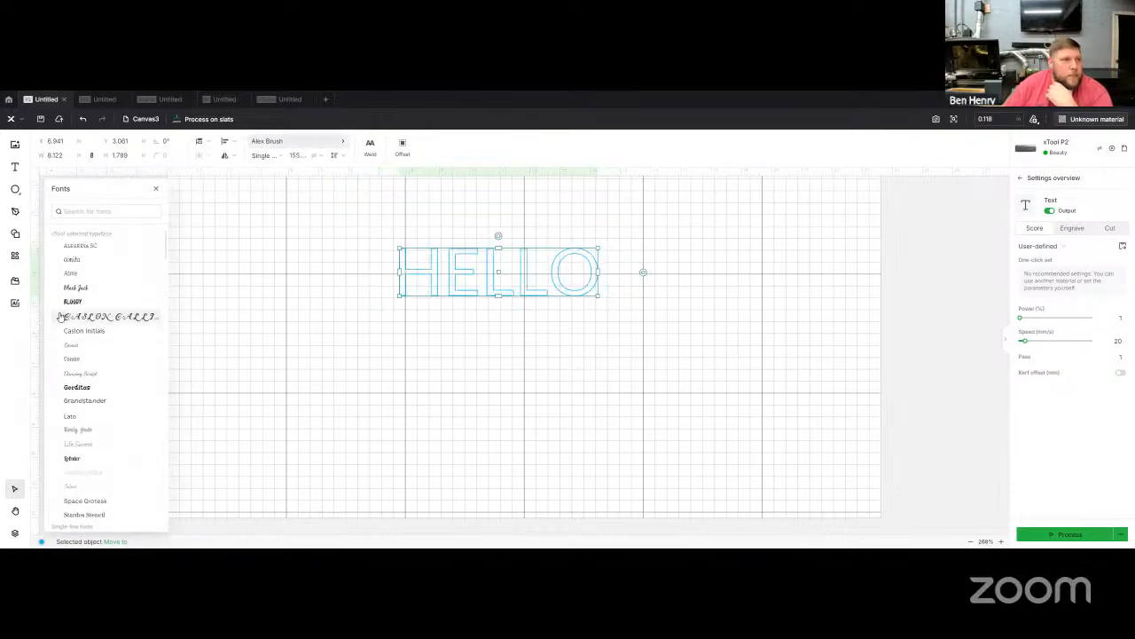
left_click(84, 246)
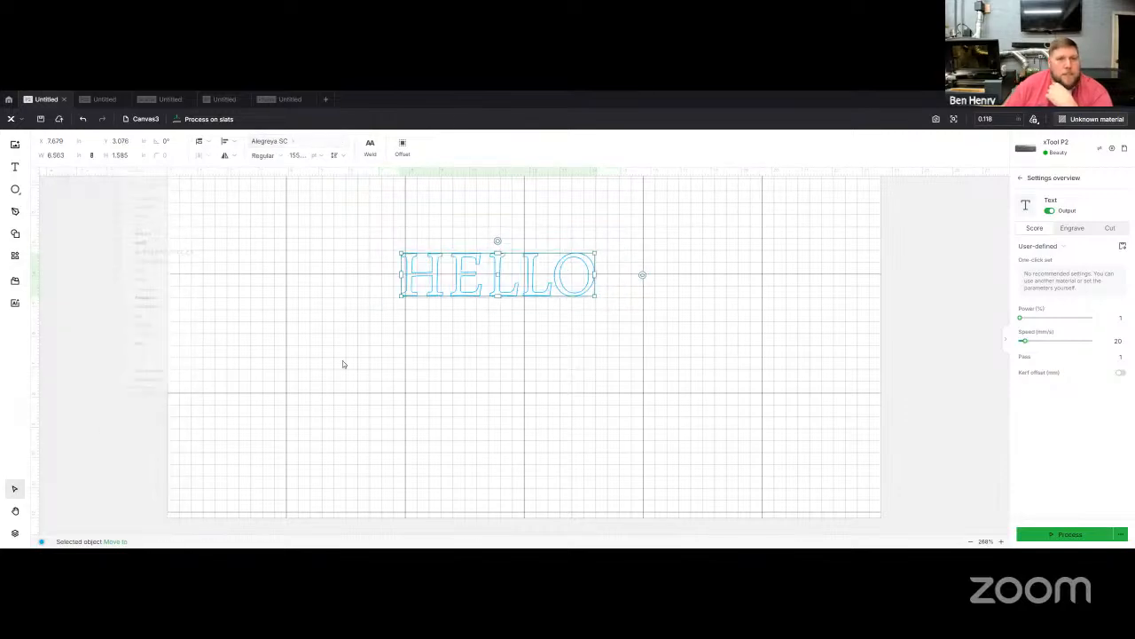
Curve the HELLO text into an arch and straighten it again.
left_click(496, 269)
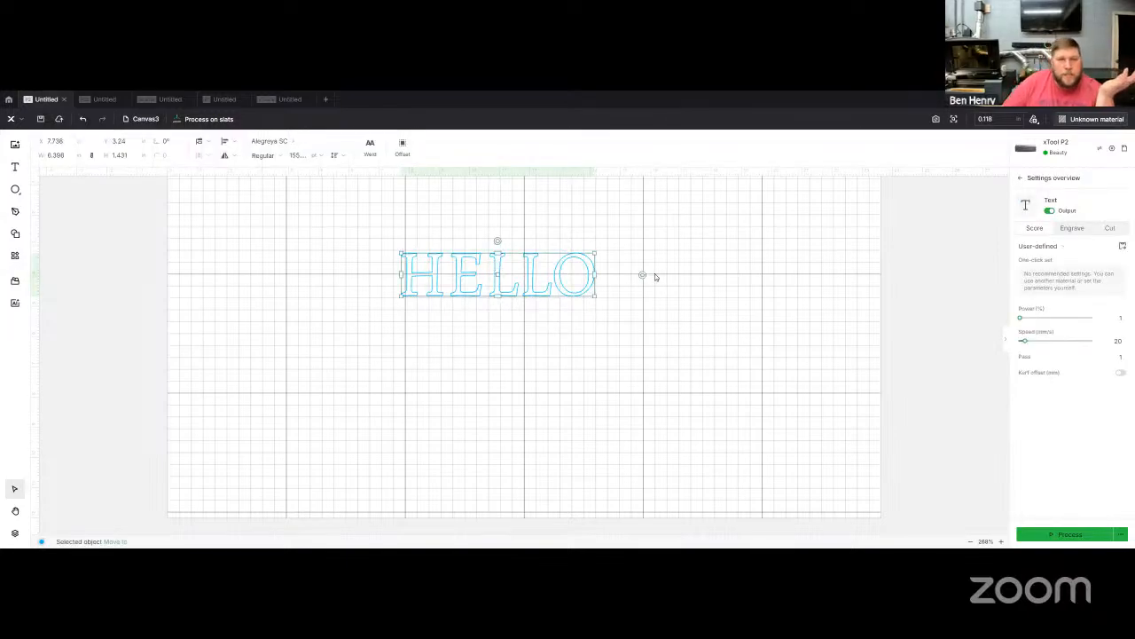
left_click_drag(644, 279, 629, 300)
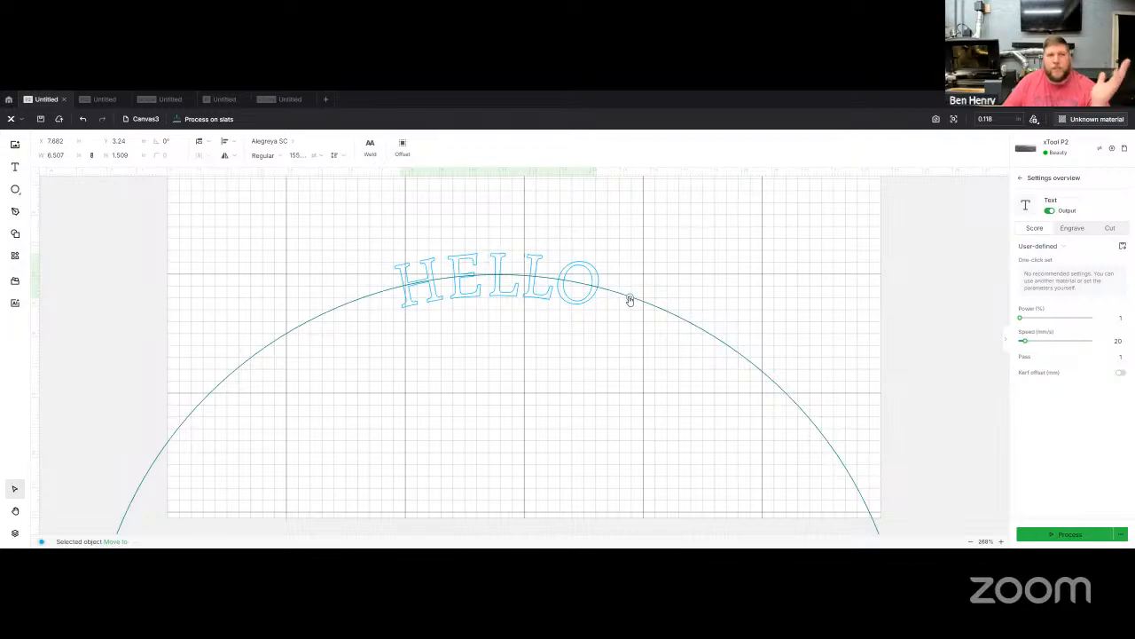
left_click_drag(629, 301, 631, 276)
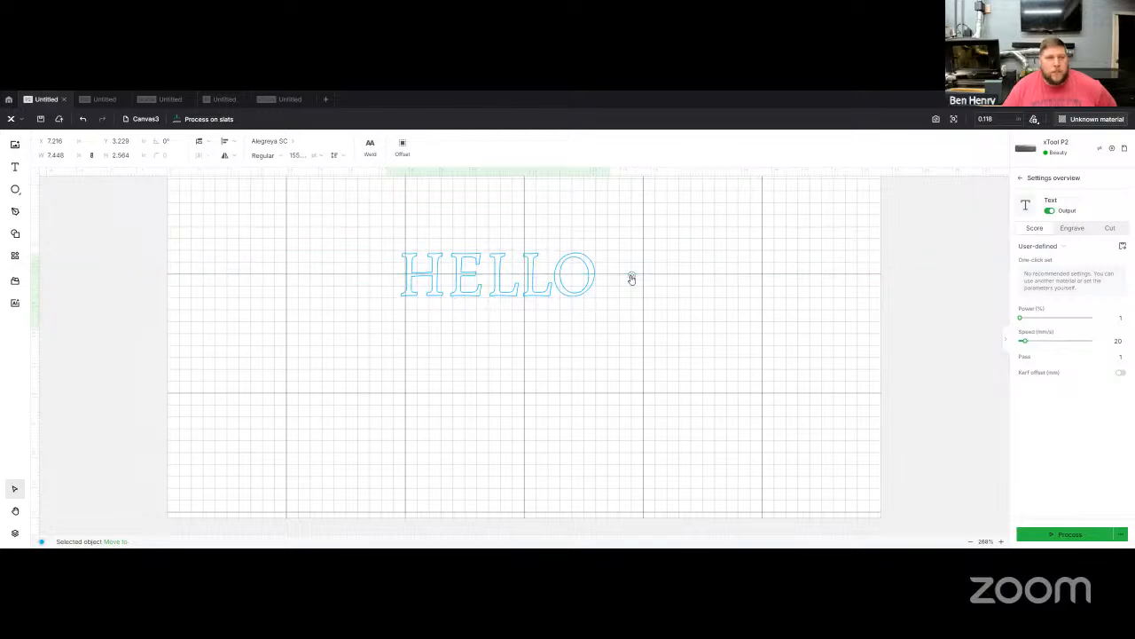
Try different alignment options on HELLO in combination with a slight curve, and bring the text back to a straight line.
left_click(334, 155)
left_click(349, 178)
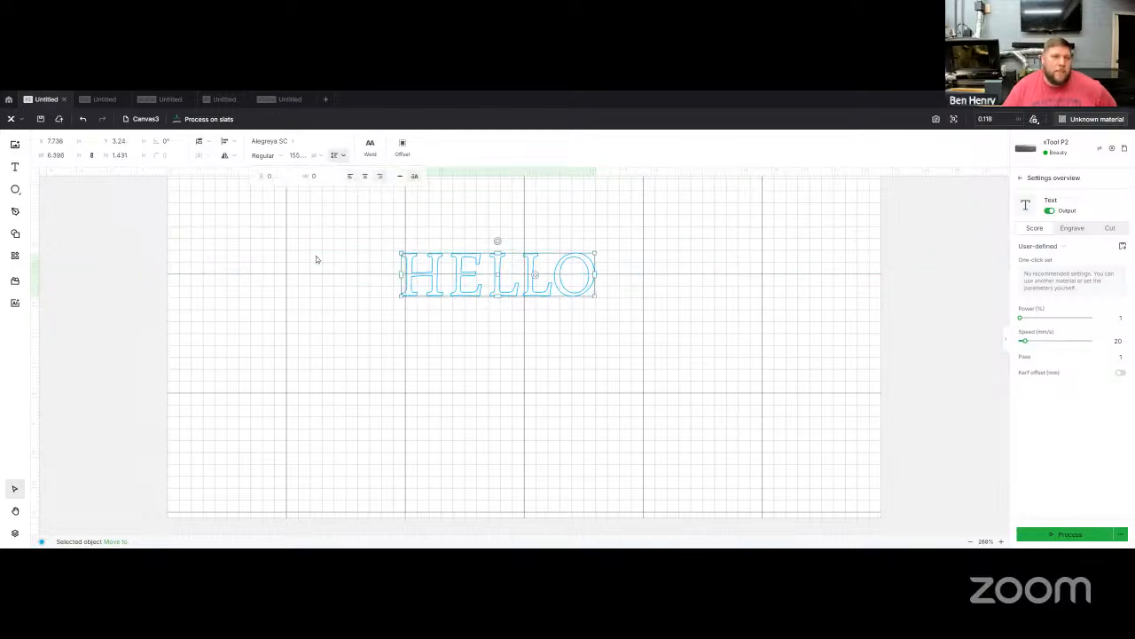
mouse_move(536, 280)
left_mouse_down()
mouse_move(530, 324)
mouse_move(514, 339)
mouse_move(530, 306)
mouse_move(520, 276)
left_mouse_up()
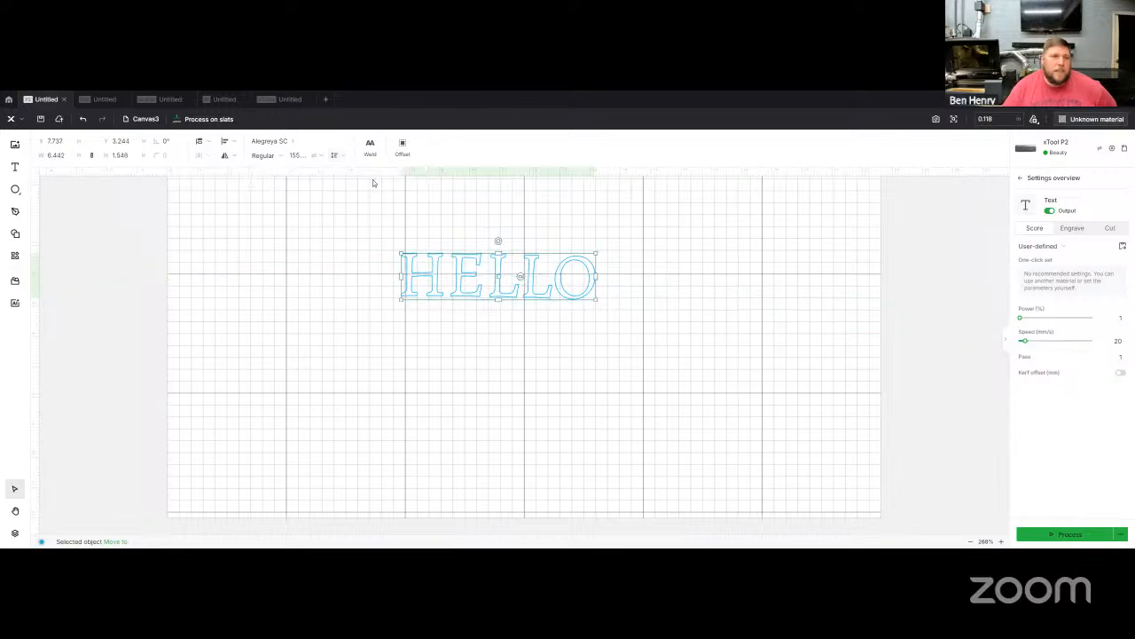
left_click(335, 156)
left_click(380, 176)
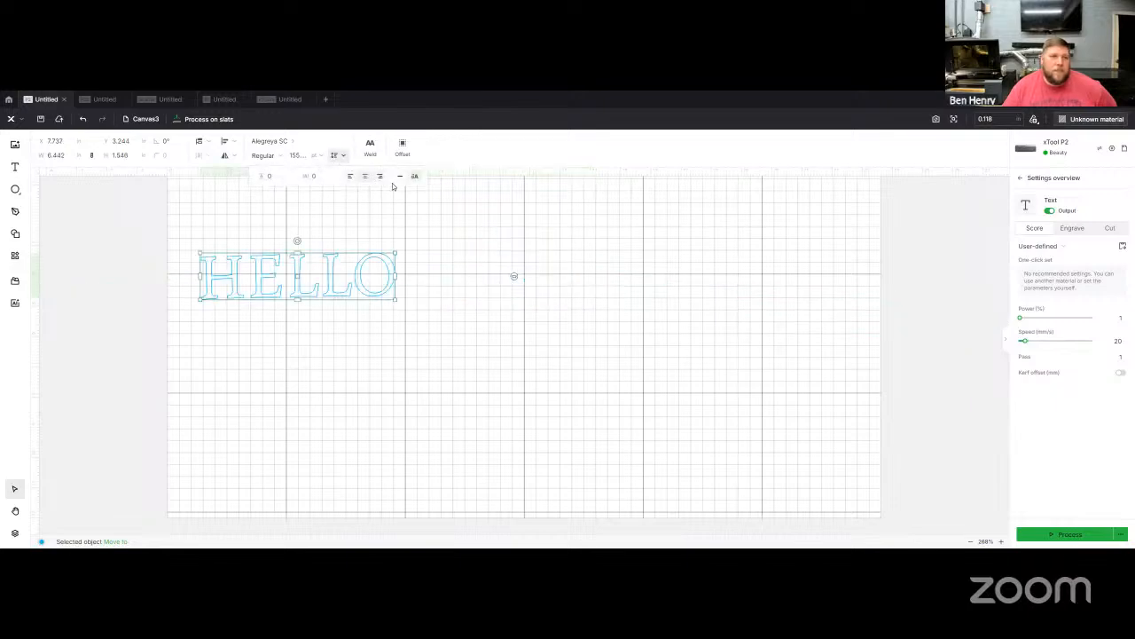
mouse_move(514, 279)
left_mouse_down()
mouse_move(504, 317)
mouse_move(493, 278)
left_mouse_up()
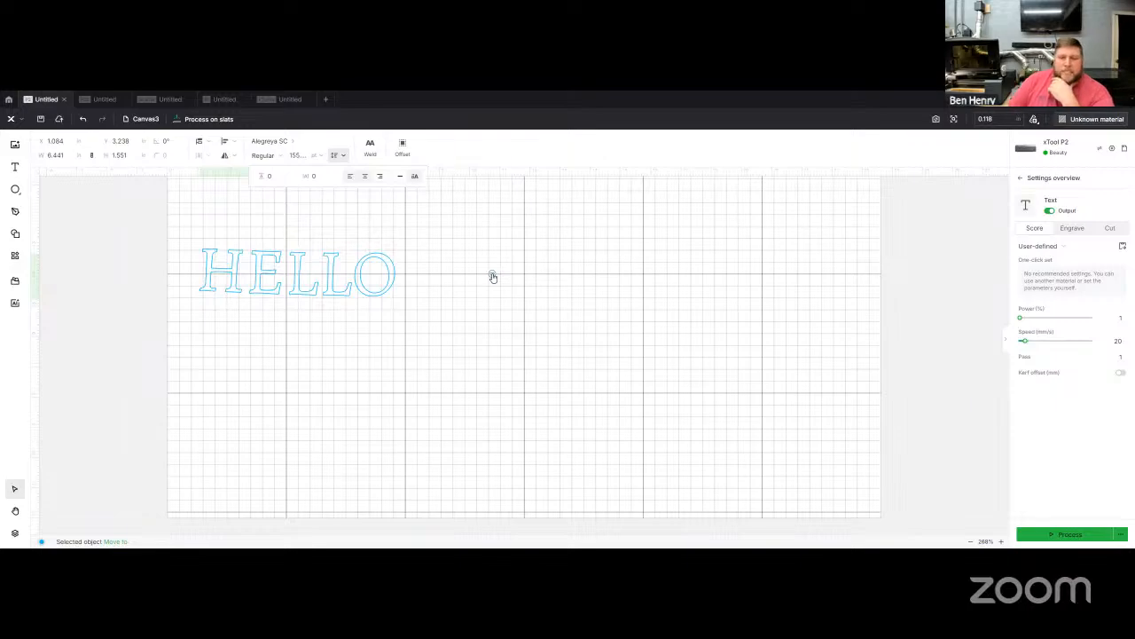
left_click(492, 276)
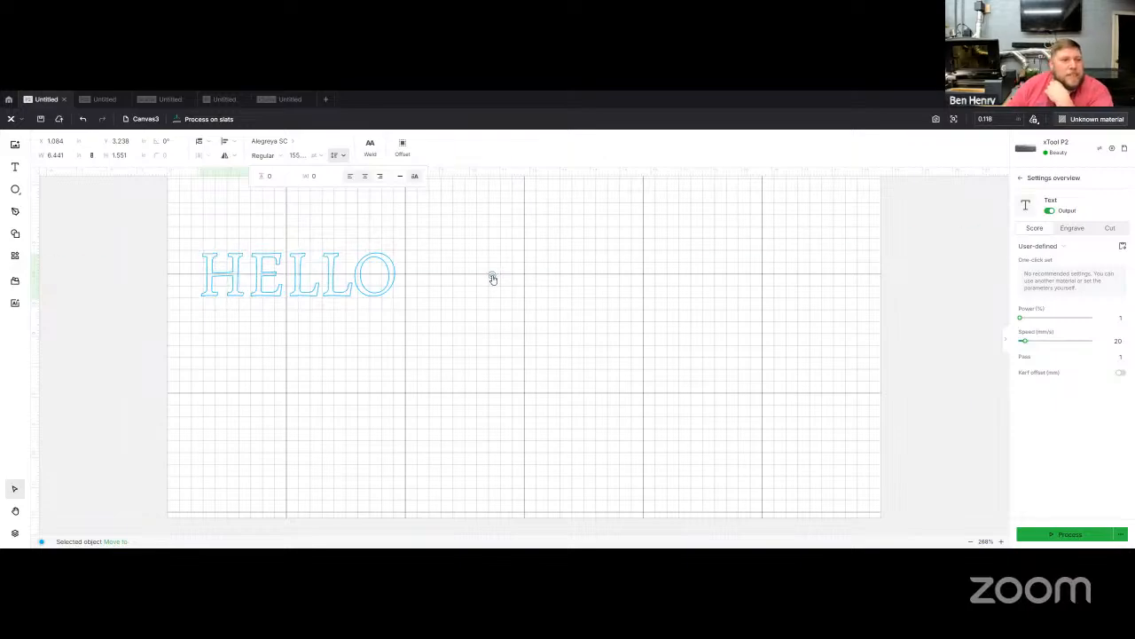
Move HELLO back to the middle at about X 7.53, Y 3.47, and add WORLD as a second line of text.
left_click_drag(340, 272, 535, 281)
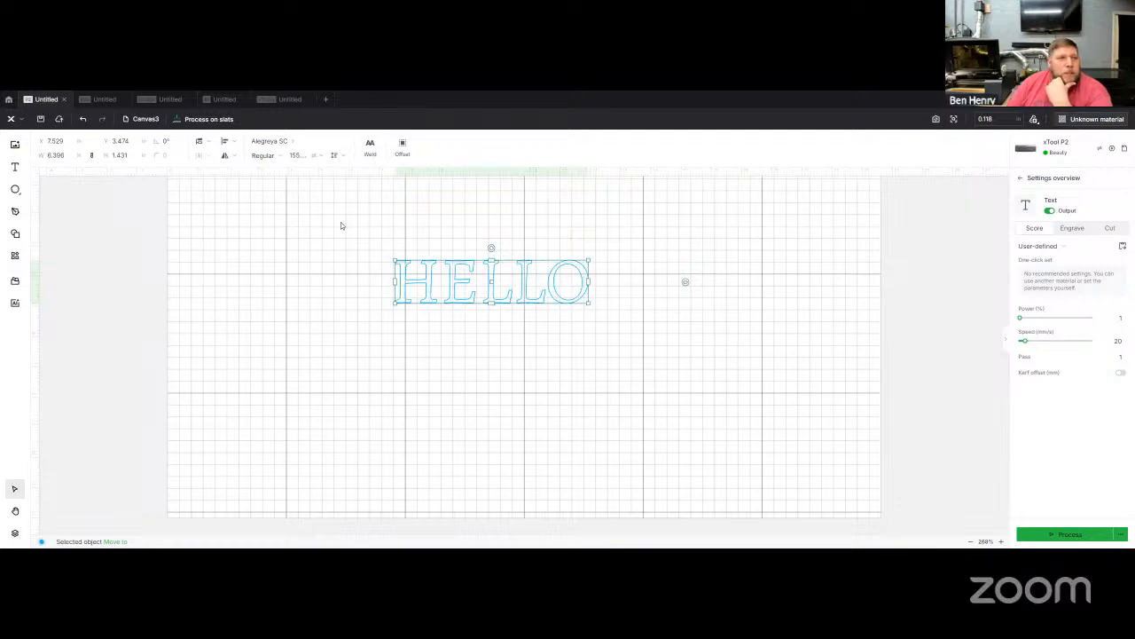
left_click(336, 156)
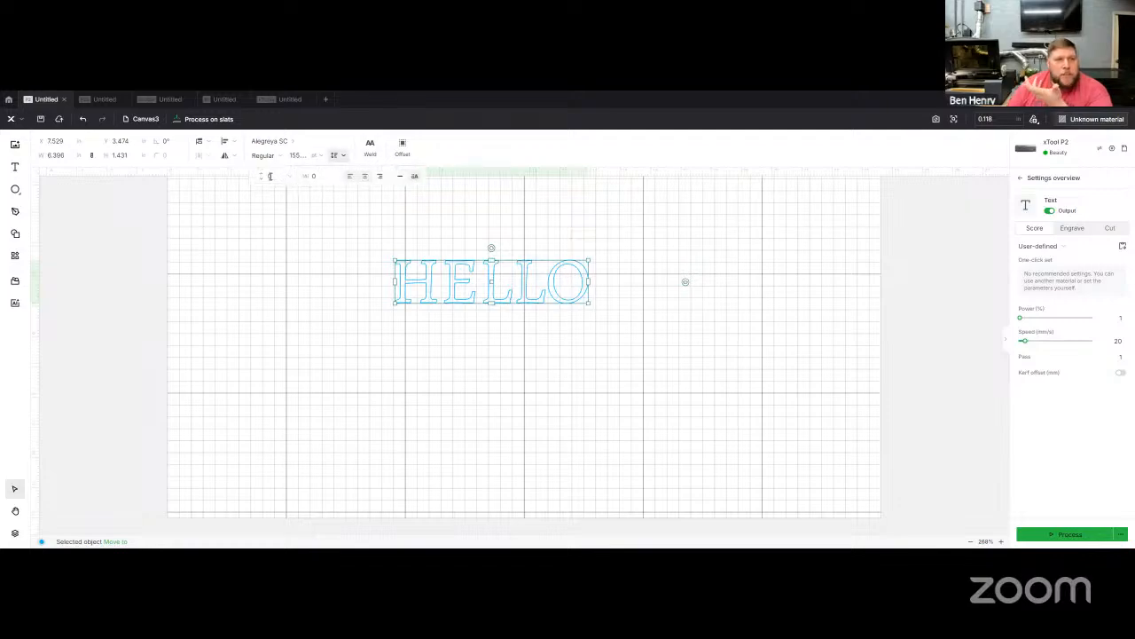
double_click(563, 280)
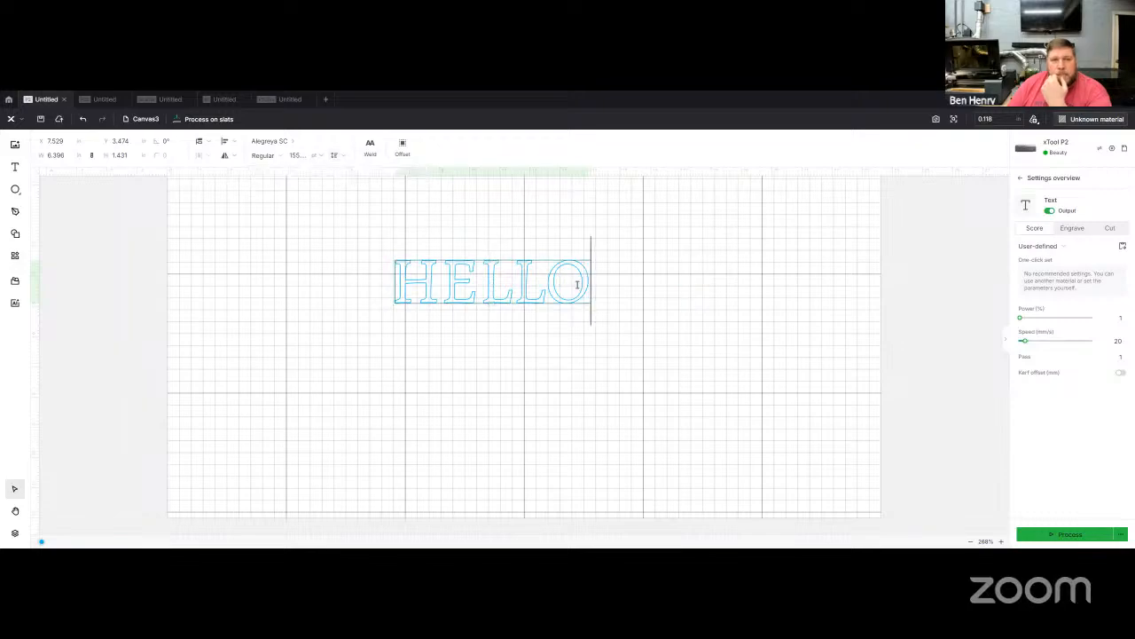
key("Return")
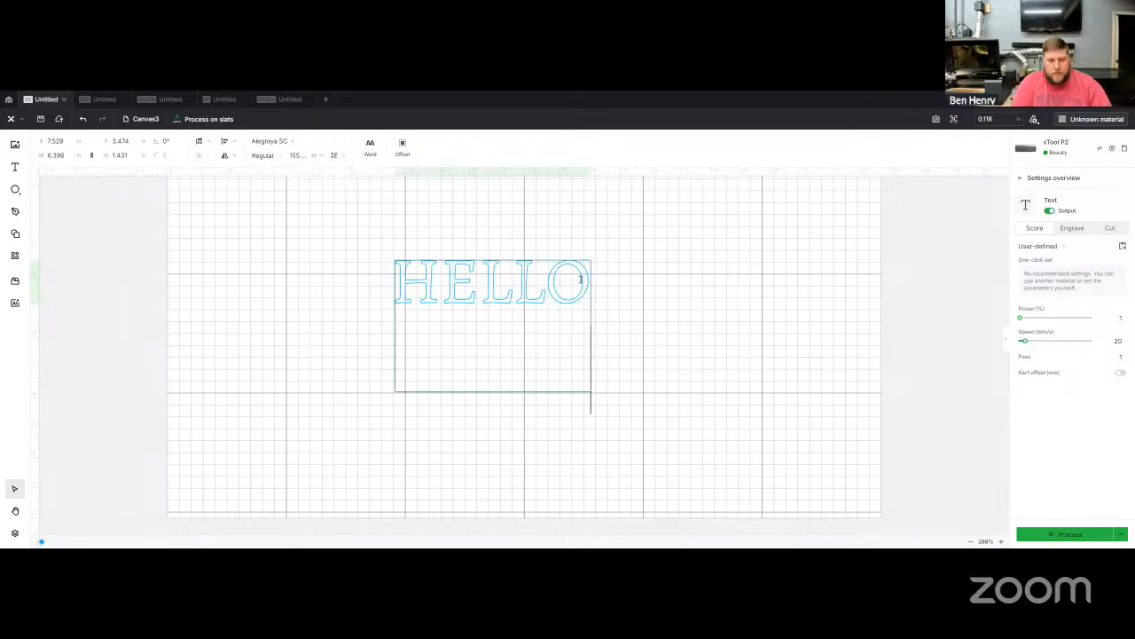
type("WORLD")
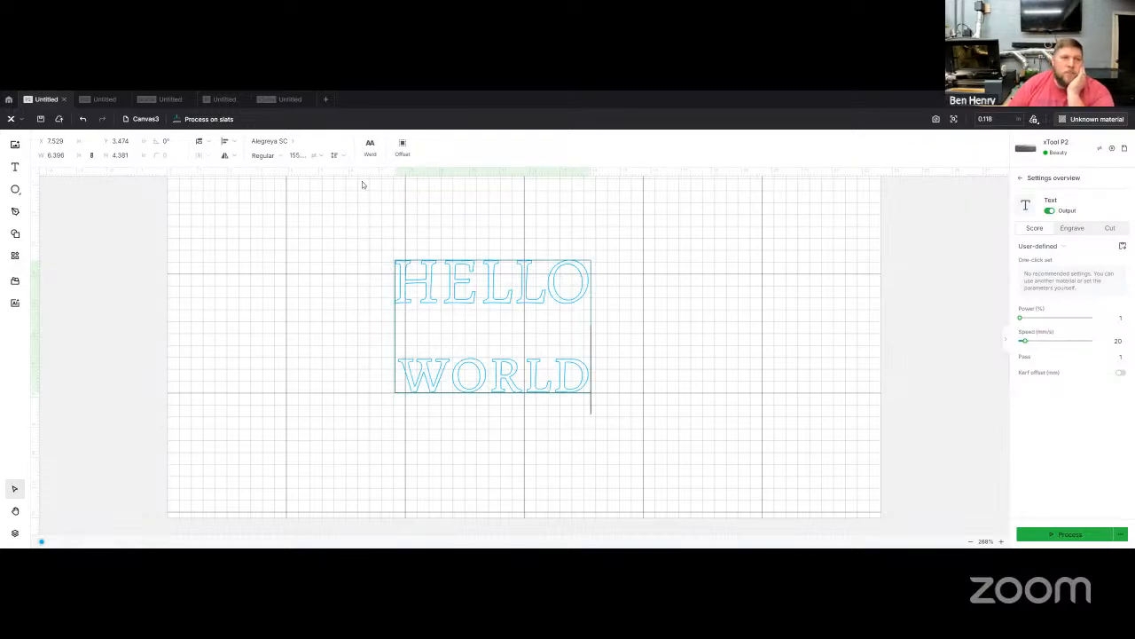
Tighten the line spacing of the HELLO WORLD text to a leading of -7.
left_click(338, 156)
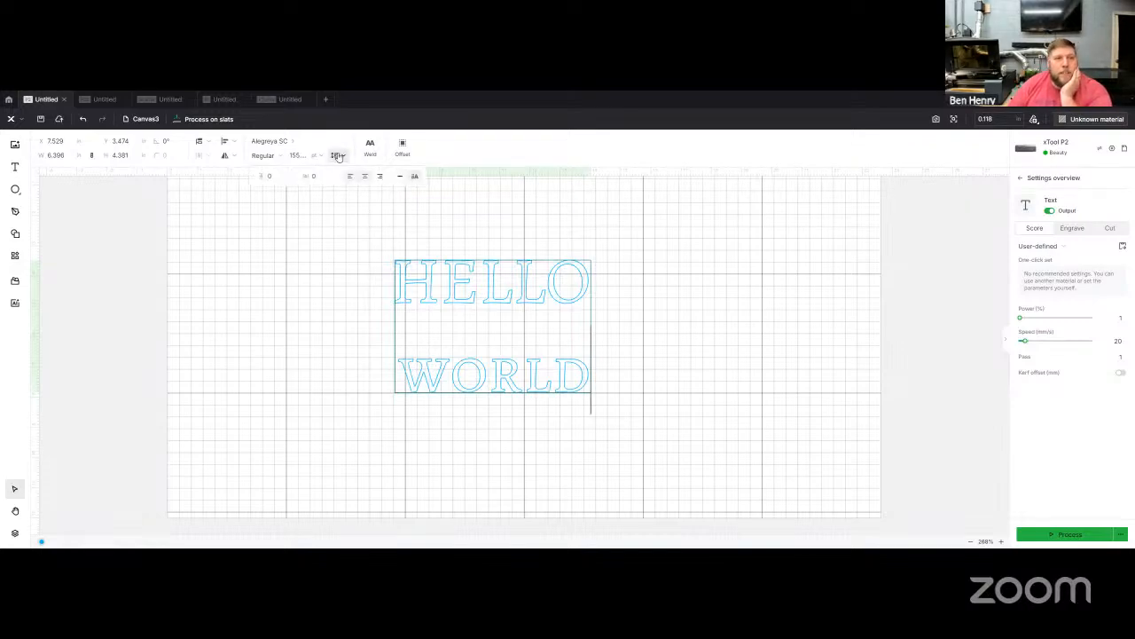
left_click(261, 181)
left_click(261, 182)
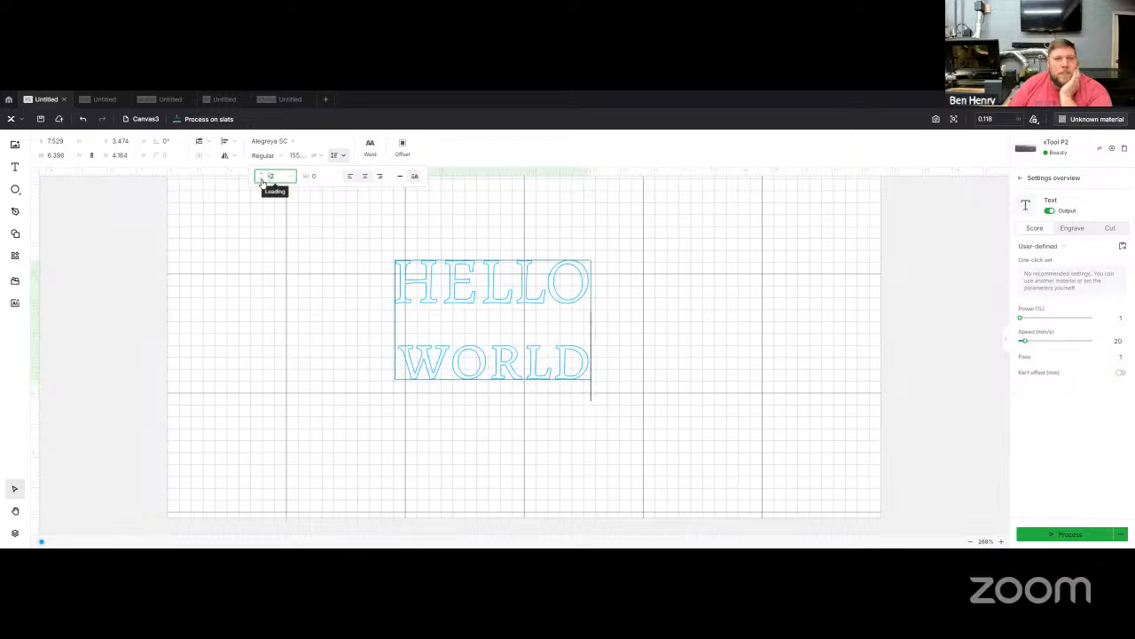
left_click(262, 181)
left_click(261, 182)
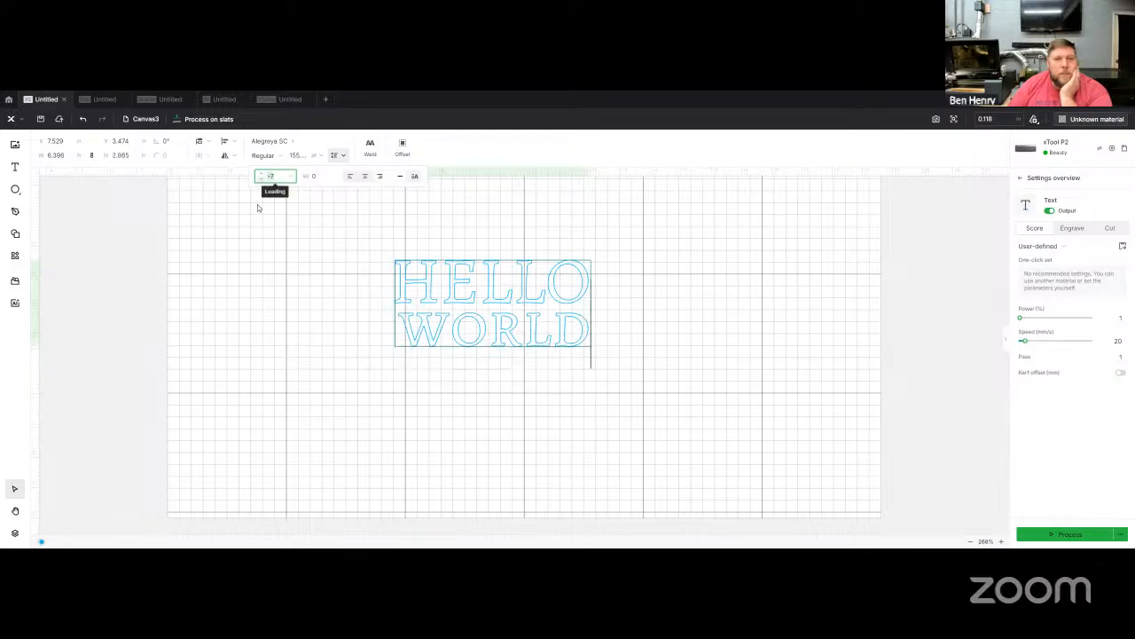
Try tighter letter spacing on the HELLO WORLD text, and widen it to a spacing of 2.
left_click(304, 179)
left_click(304, 180)
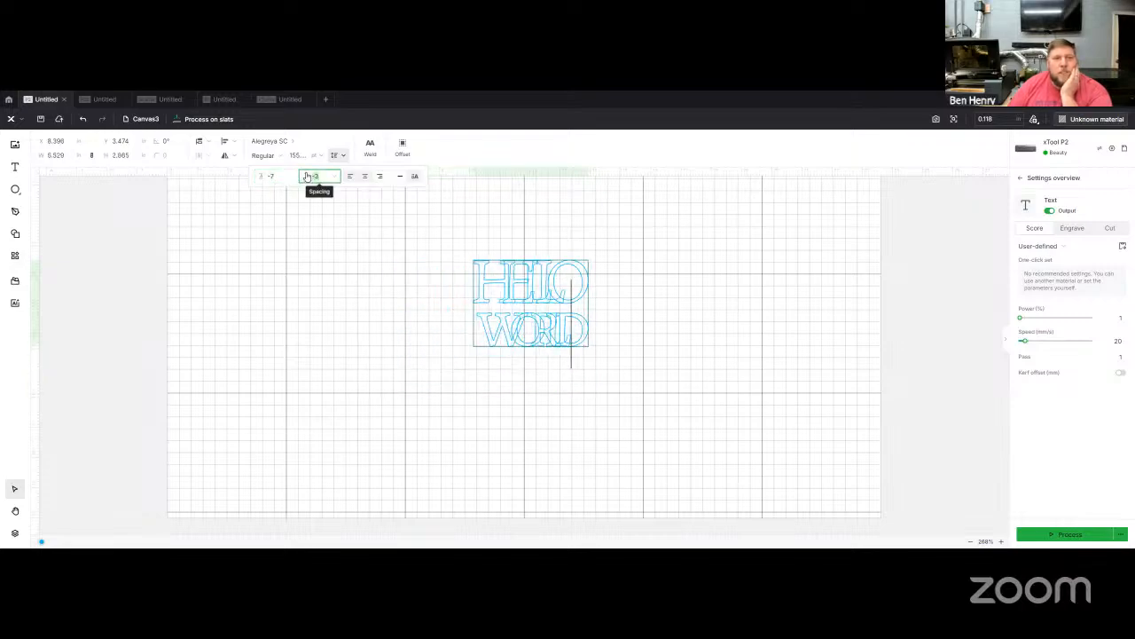
left_click(306, 173)
left_click(306, 173)
left_click(306, 173)
left_click(306, 173)
left_click(306, 173)
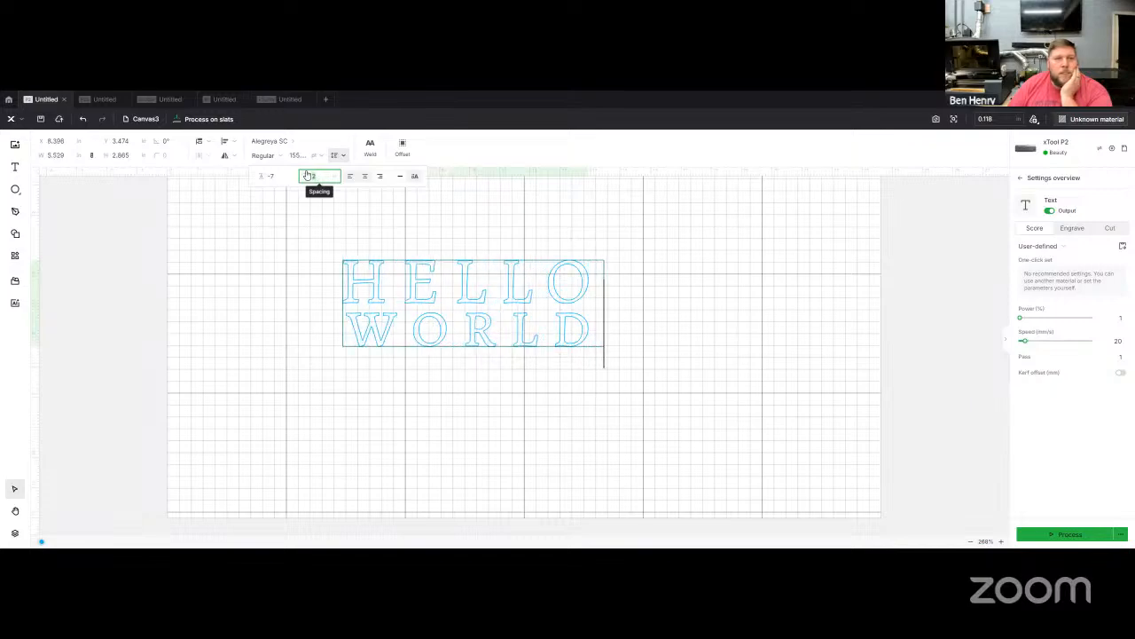
Select all of the HELLO WORLD text and change its font to Atma.
left_click(490, 296)
left_click_drag(603, 334, 327, 230)
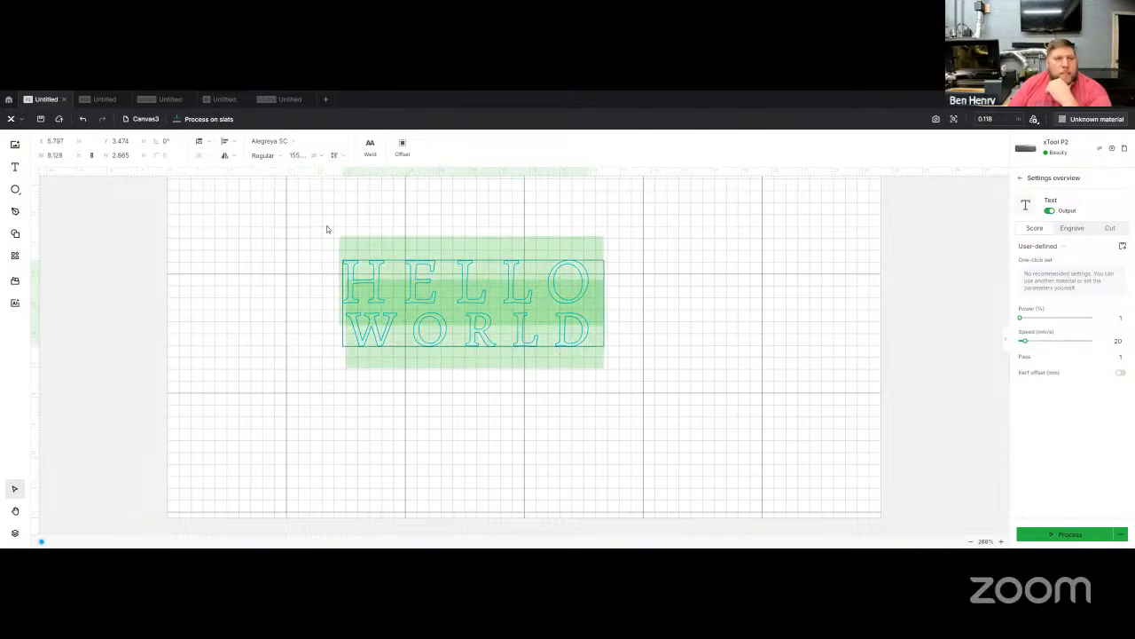
left_click(280, 141)
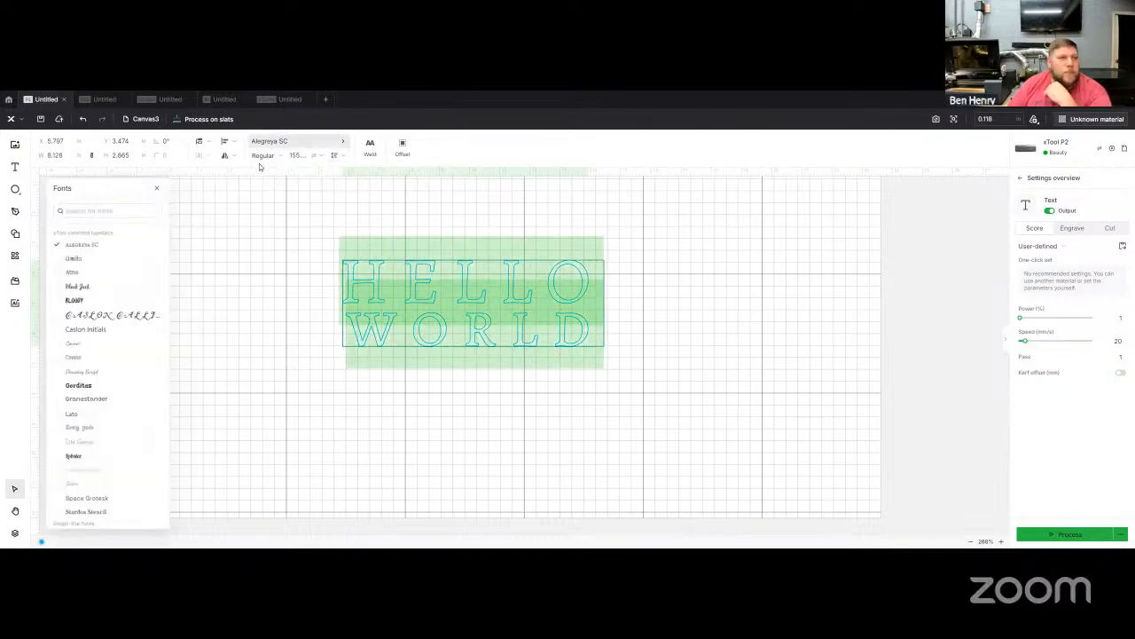
left_click(74, 275)
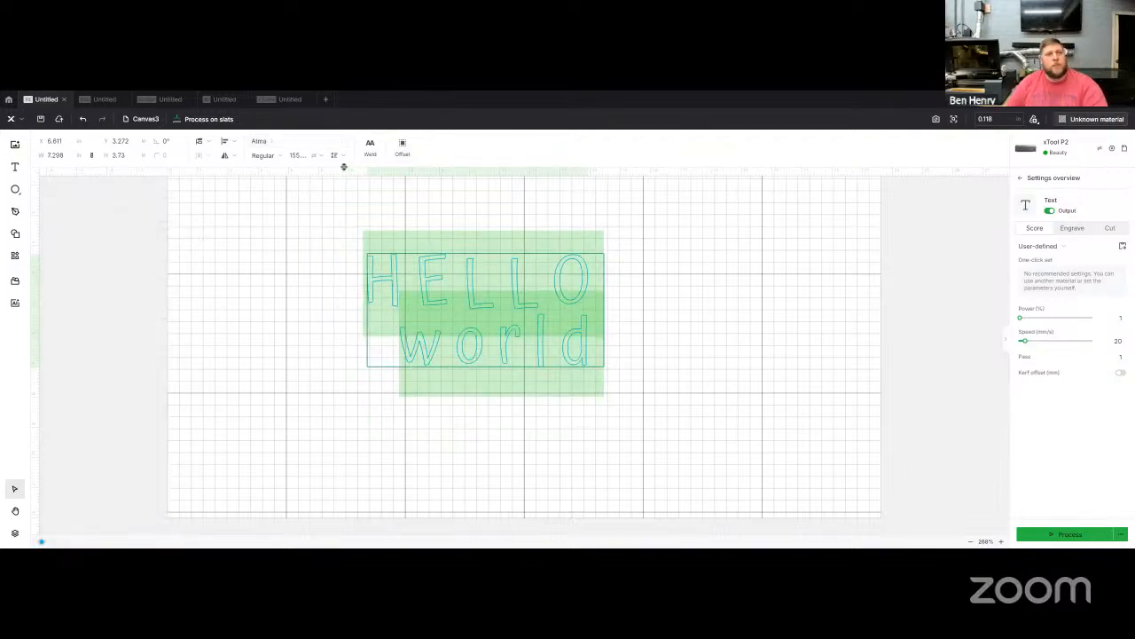
Compare uppercase with original case on HELLO WORLD, keep it uppercase, and left-align the two lines.
left_click(336, 156)
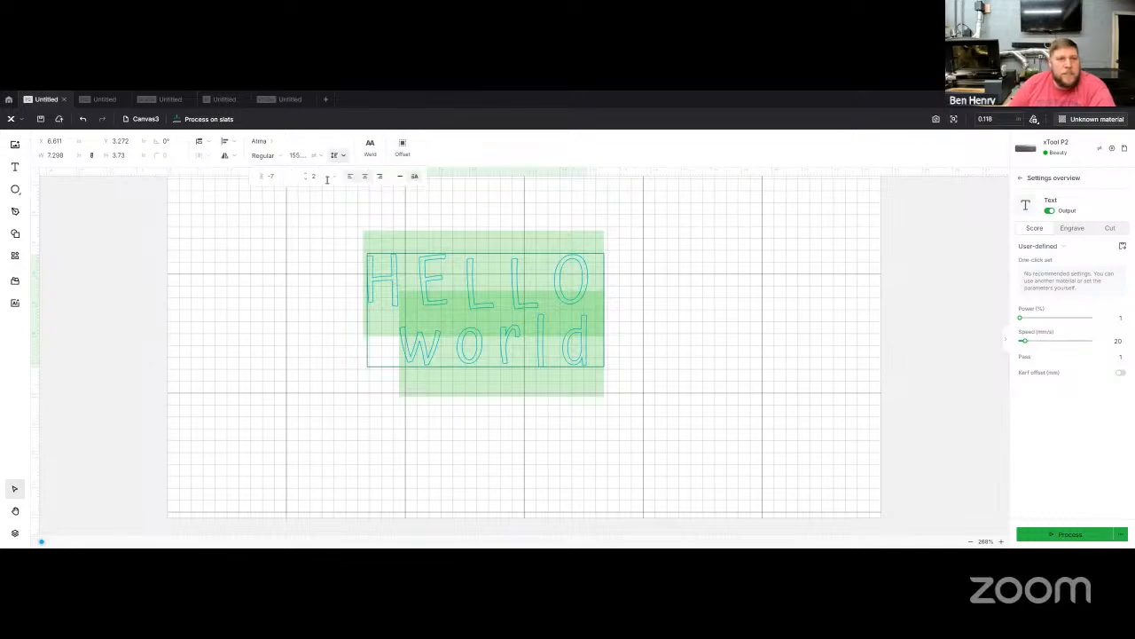
left_click(414, 179)
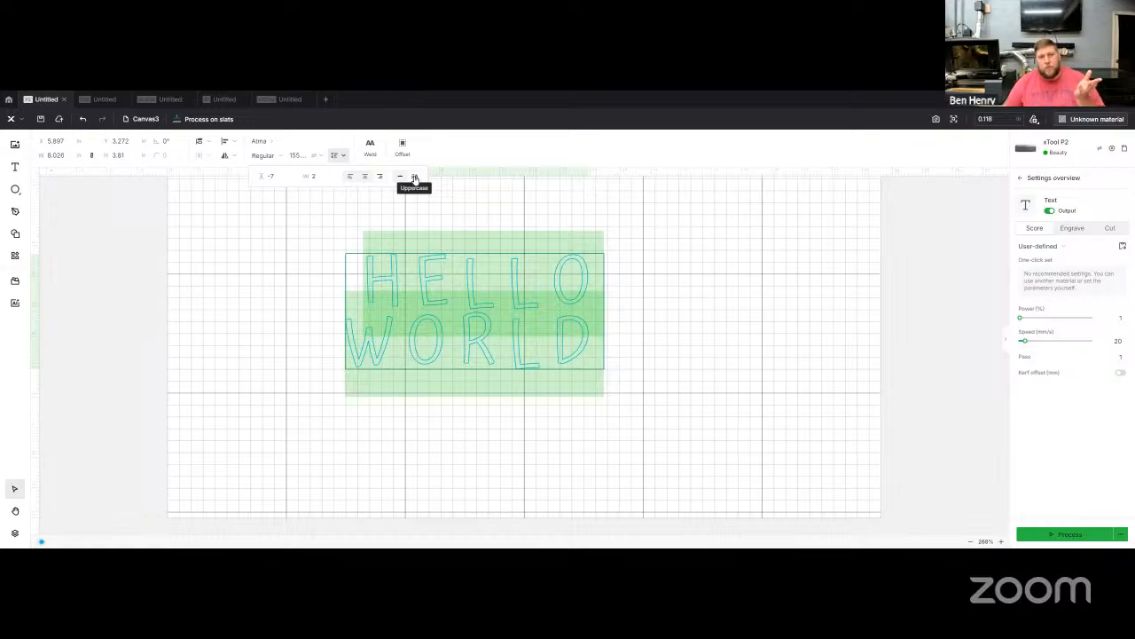
left_click(414, 177)
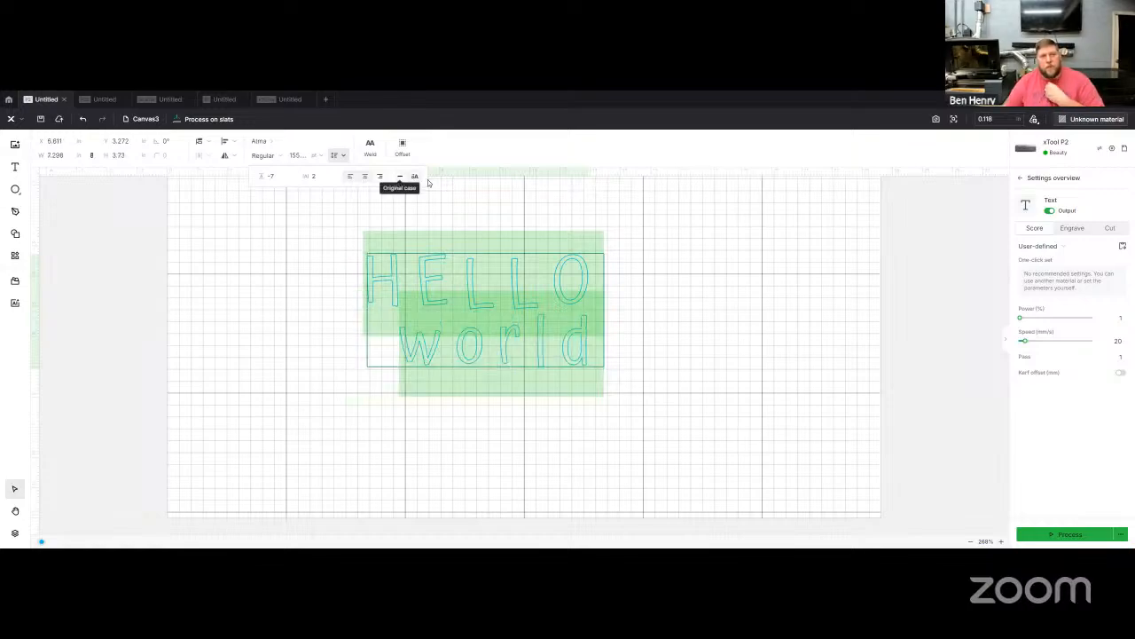
left_click(414, 178)
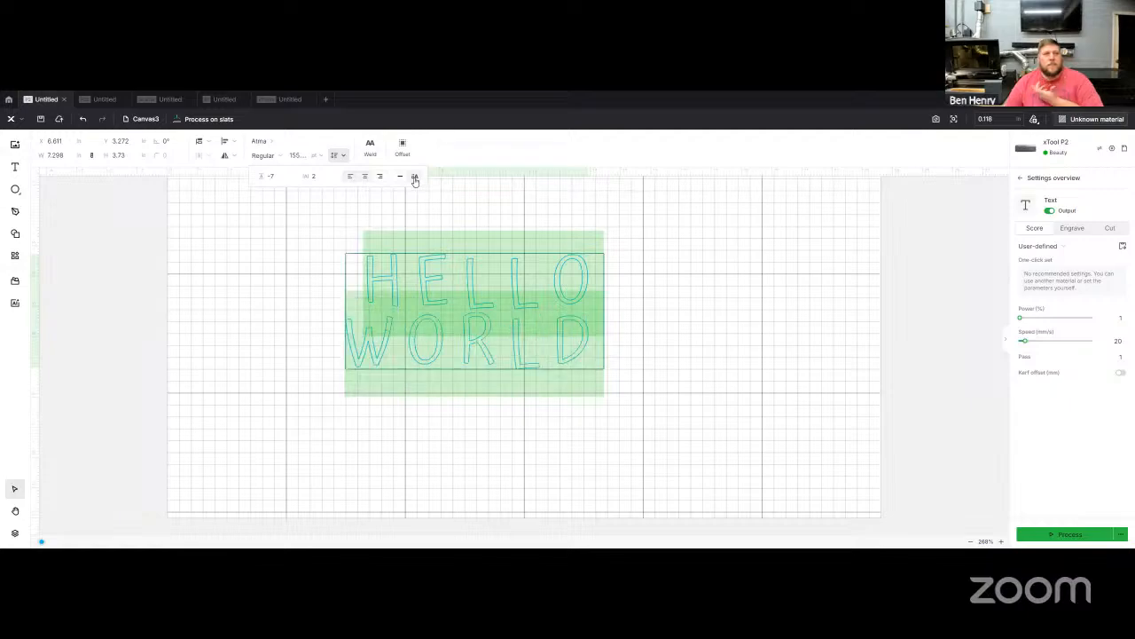
left_click(351, 175)
left_click(523, 429)
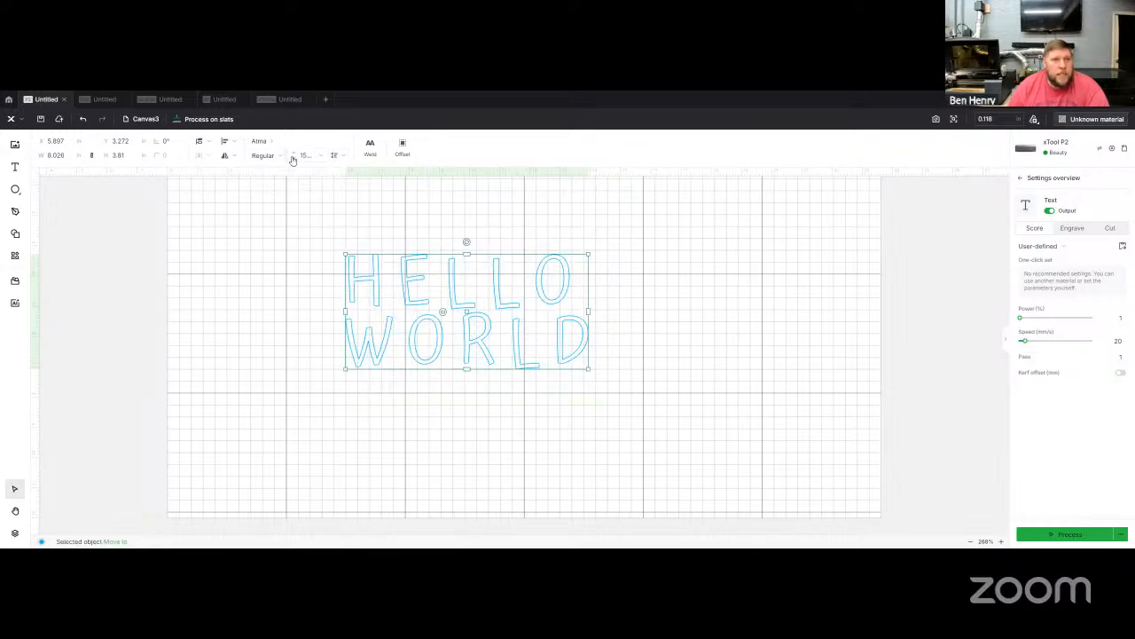
Try the Bold font style on HELLO WORLD and return the text to Regular.
left_click(264, 156)
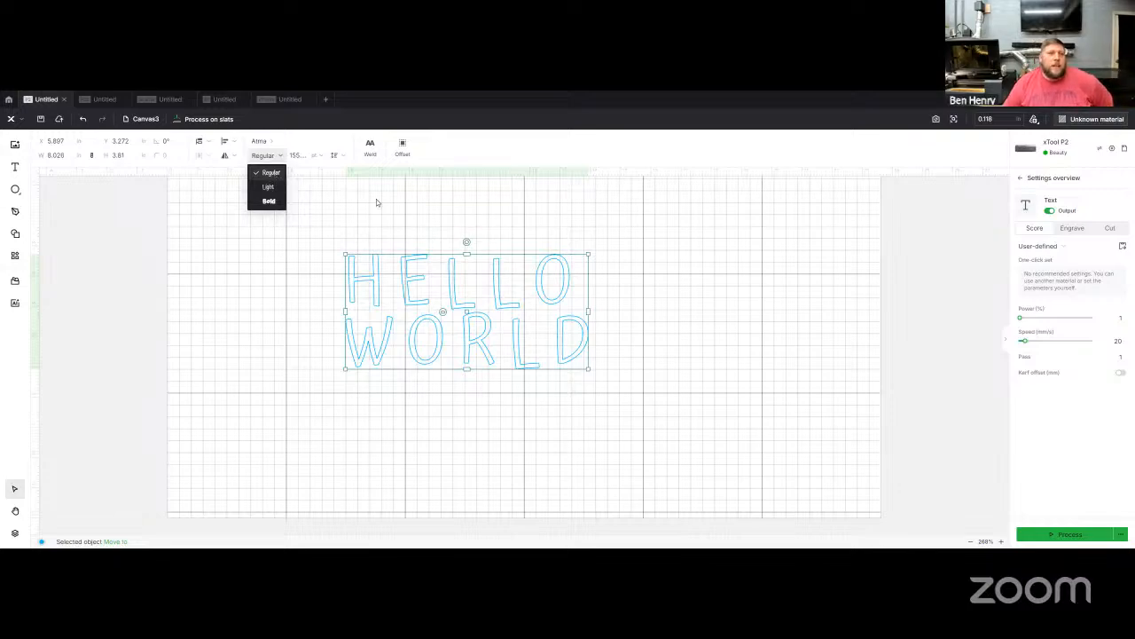
left_click(270, 201)
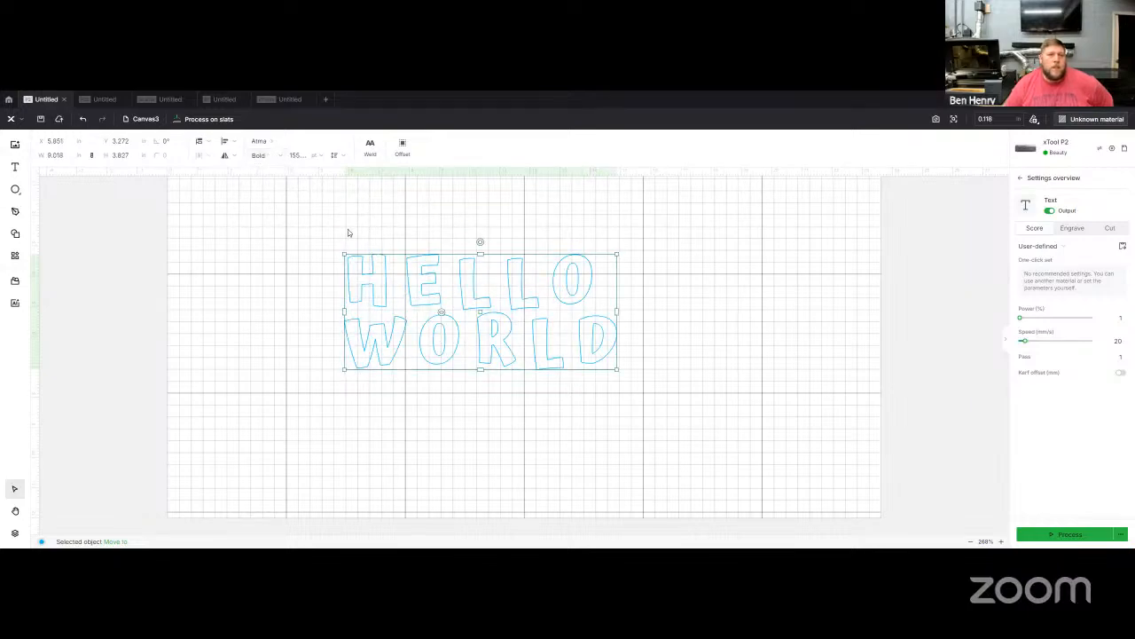
left_click(267, 157)
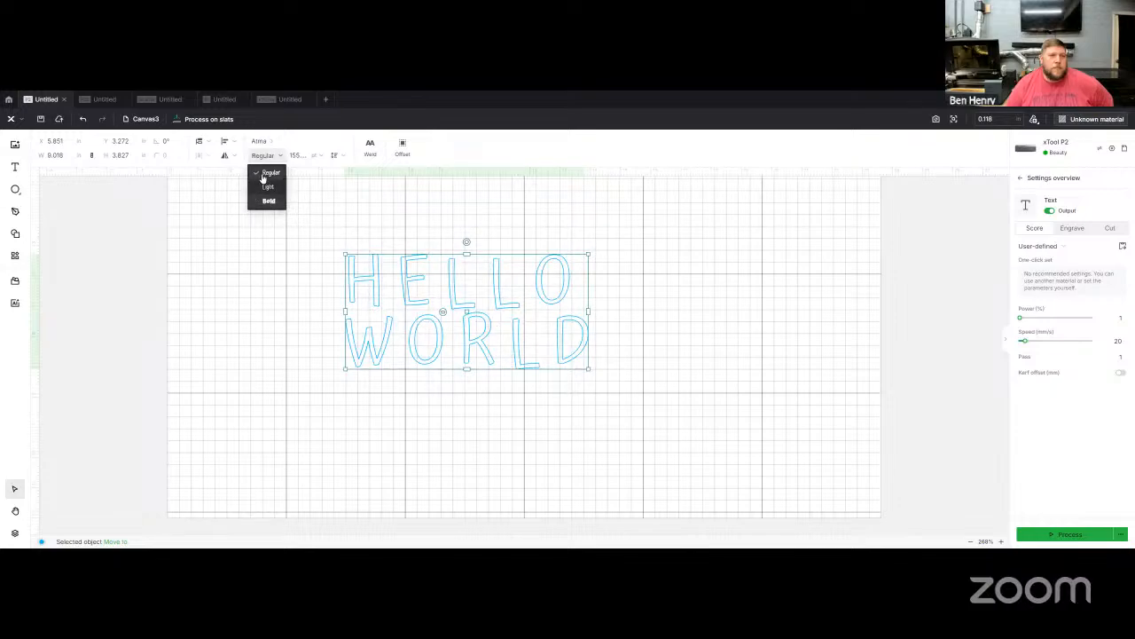
left_click(268, 186)
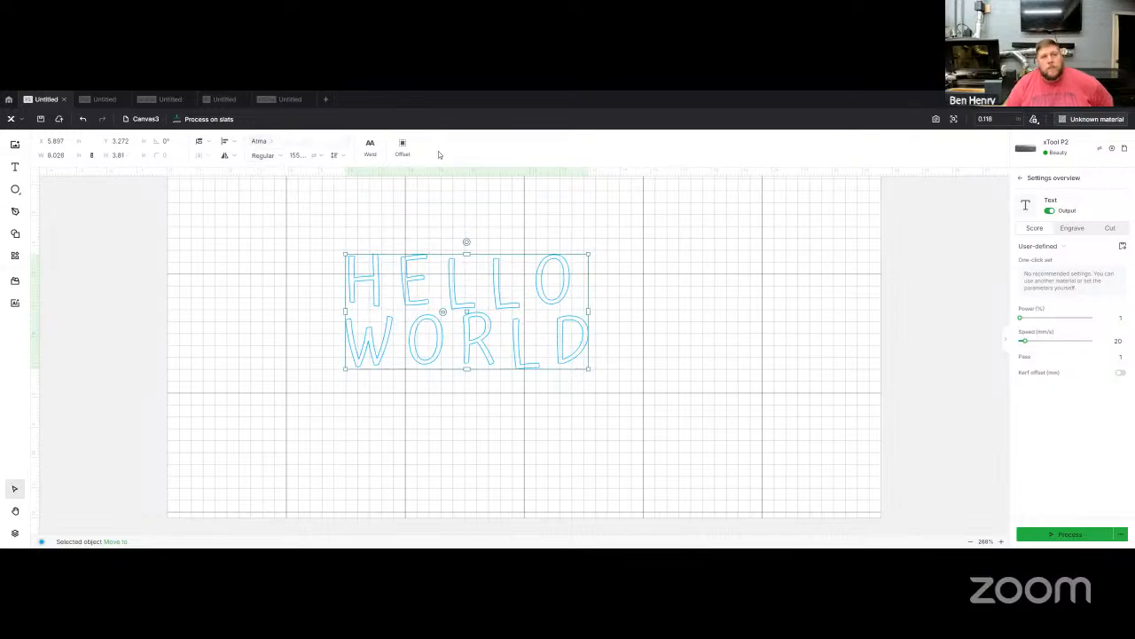
Offset the HELLO WORLD text both externally and inward at a distance of 0.05 in.
left_click(401, 148)
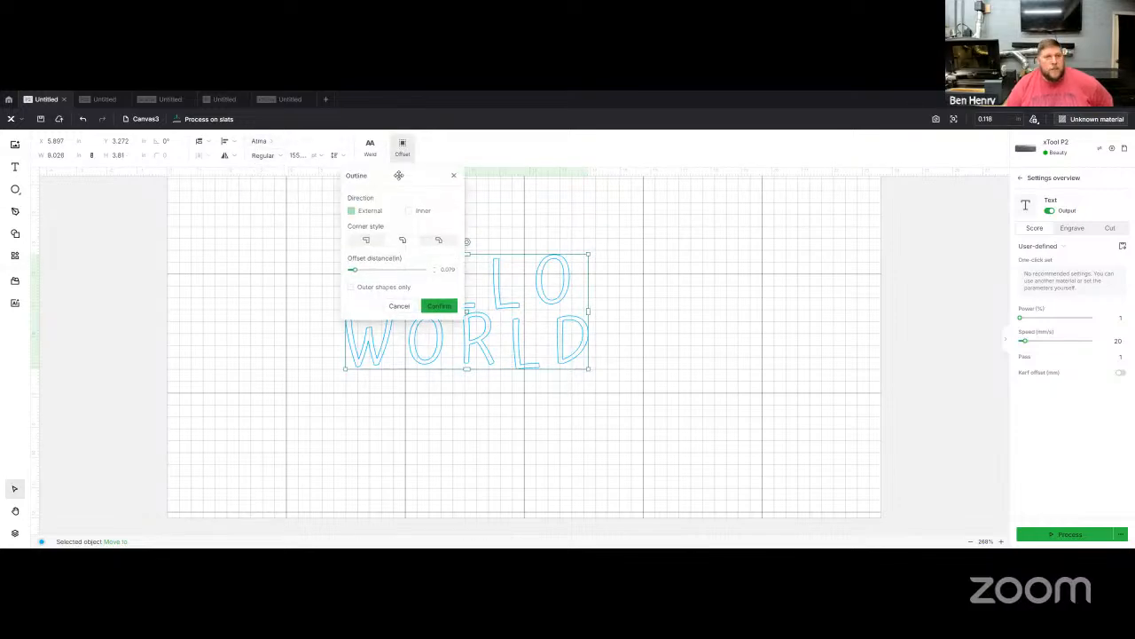
left_click_drag(401, 174, 691, 196)
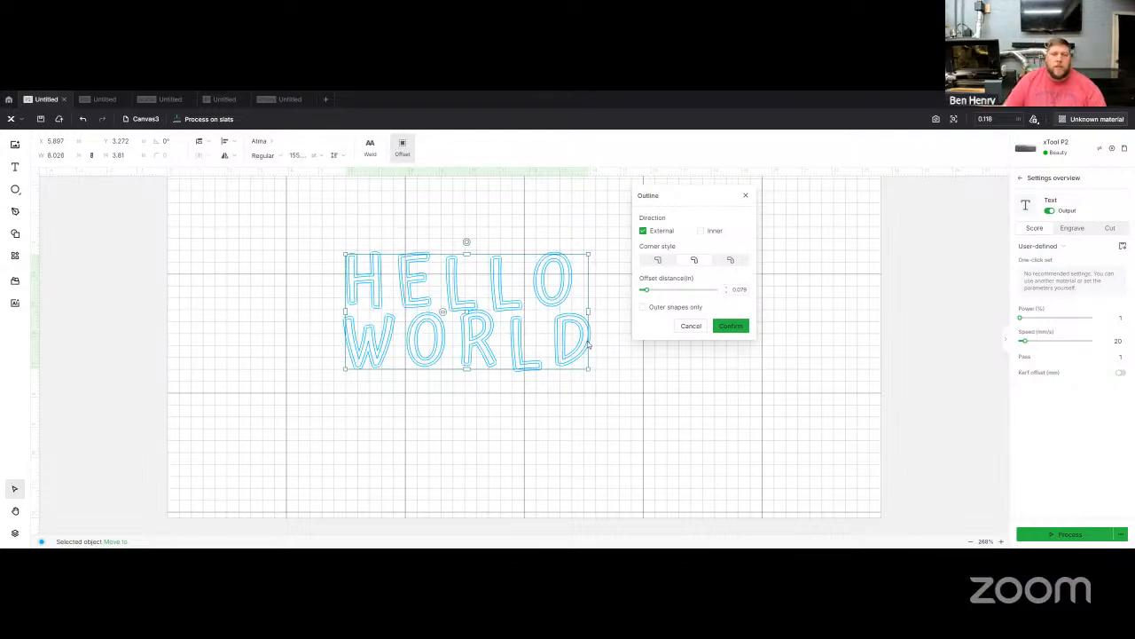
left_click(701, 231)
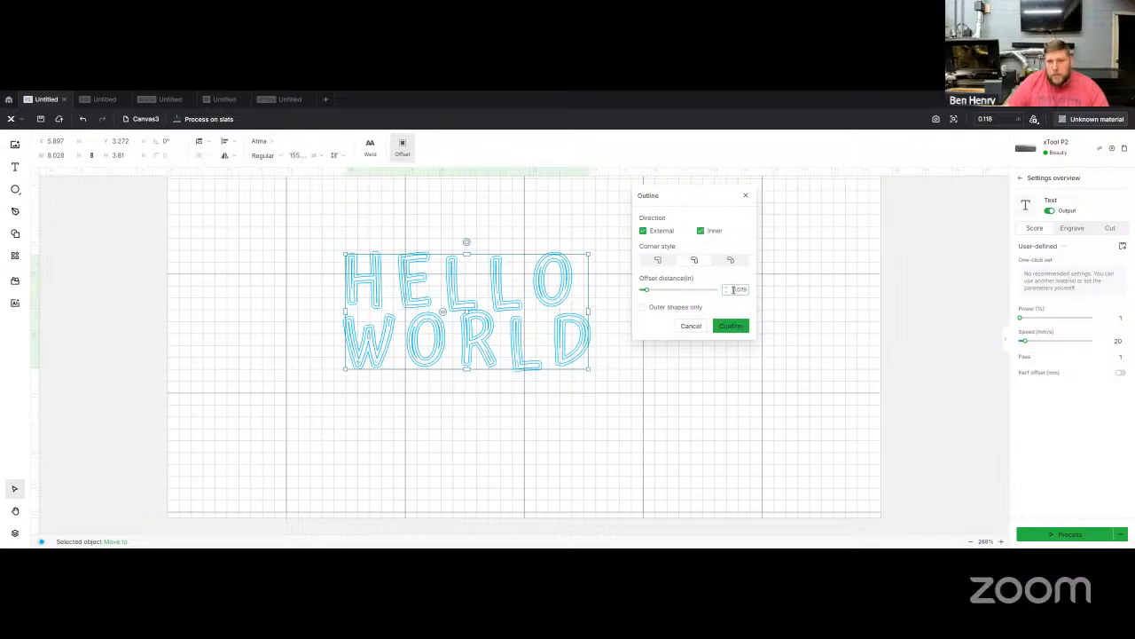
left_click_drag(733, 290, 775, 291)
key("BackSpace")
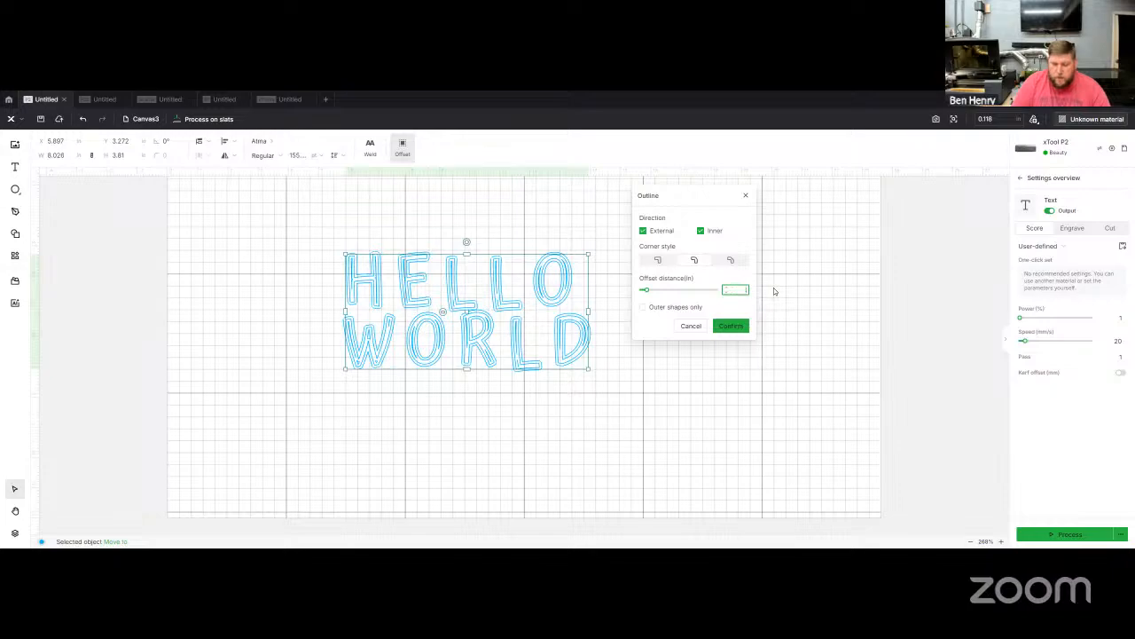
type("0.05")
key("Return")
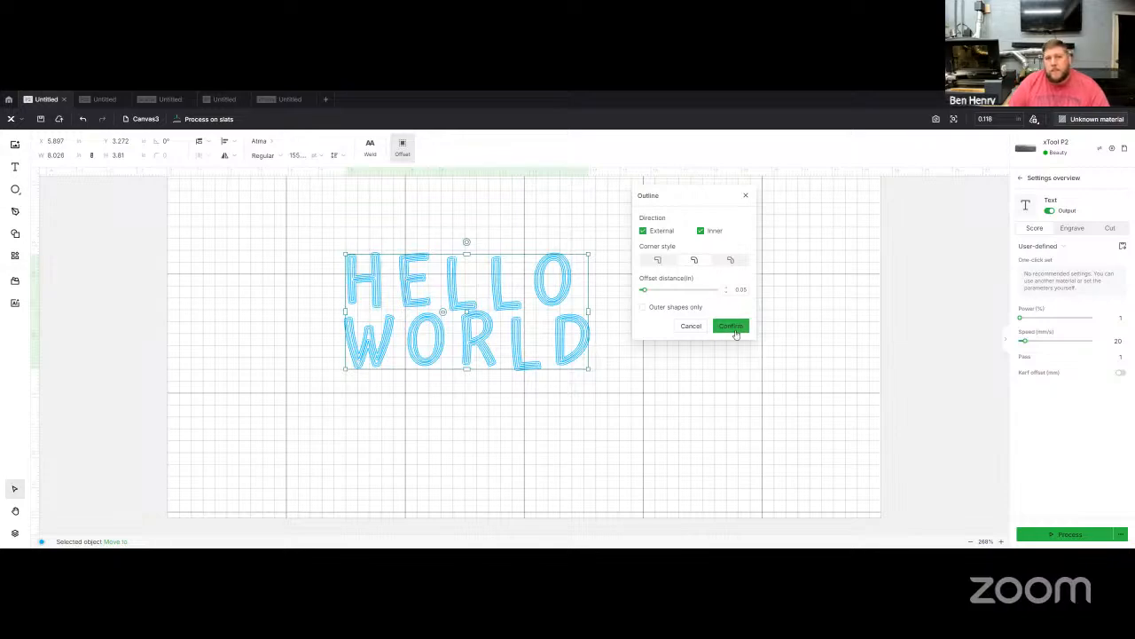
left_click(731, 327)
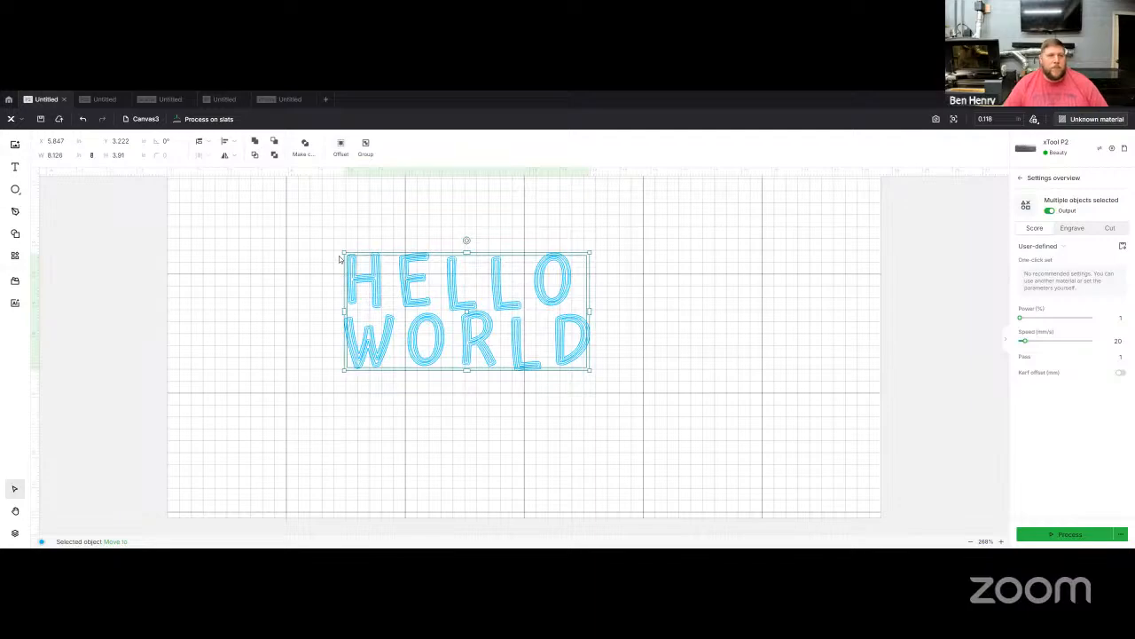
Assign the red layer colour to the inner offset outline of the HELLO WORLD lettering.
scroll(340, 258, "up", 5)
left_click(398, 261)
scroll(381, 242, "up", 4)
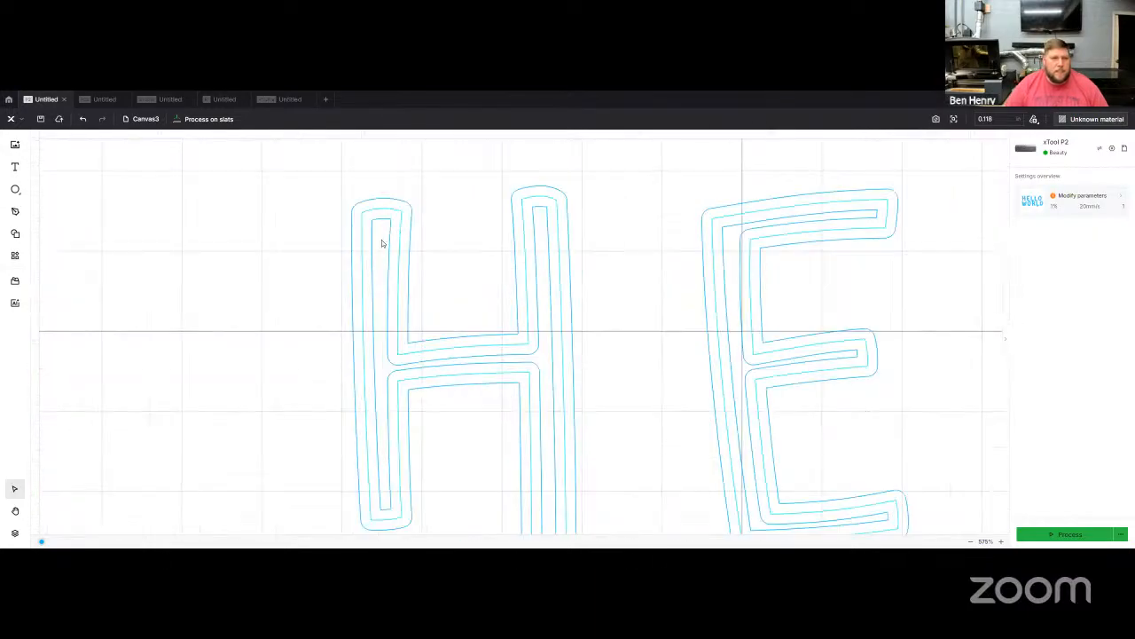
left_click(389, 232)
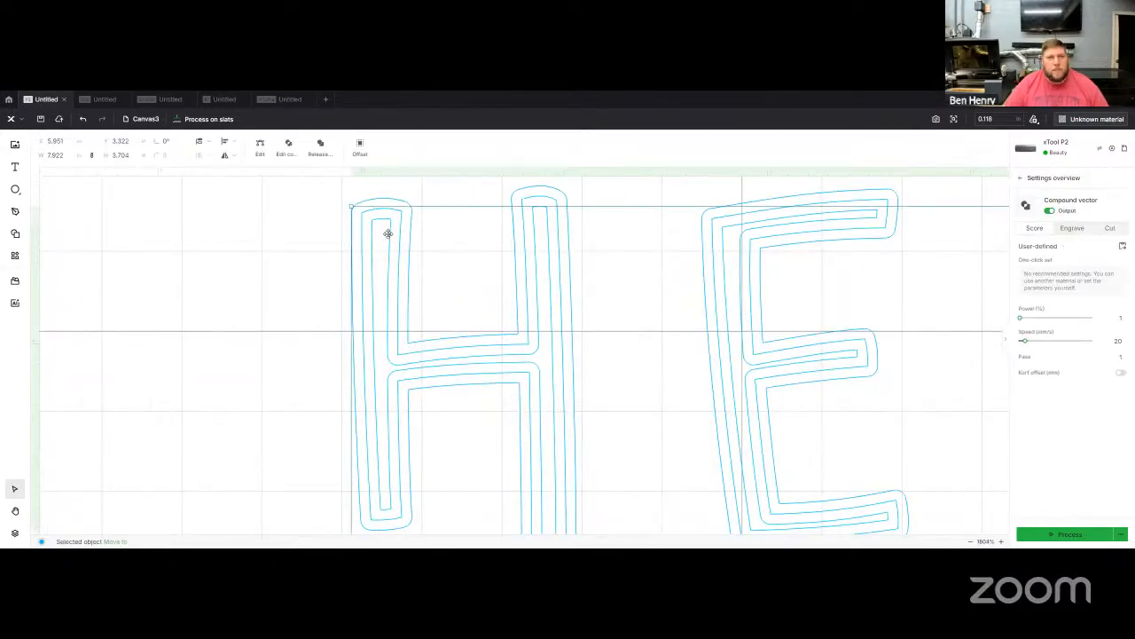
right_click(388, 233)
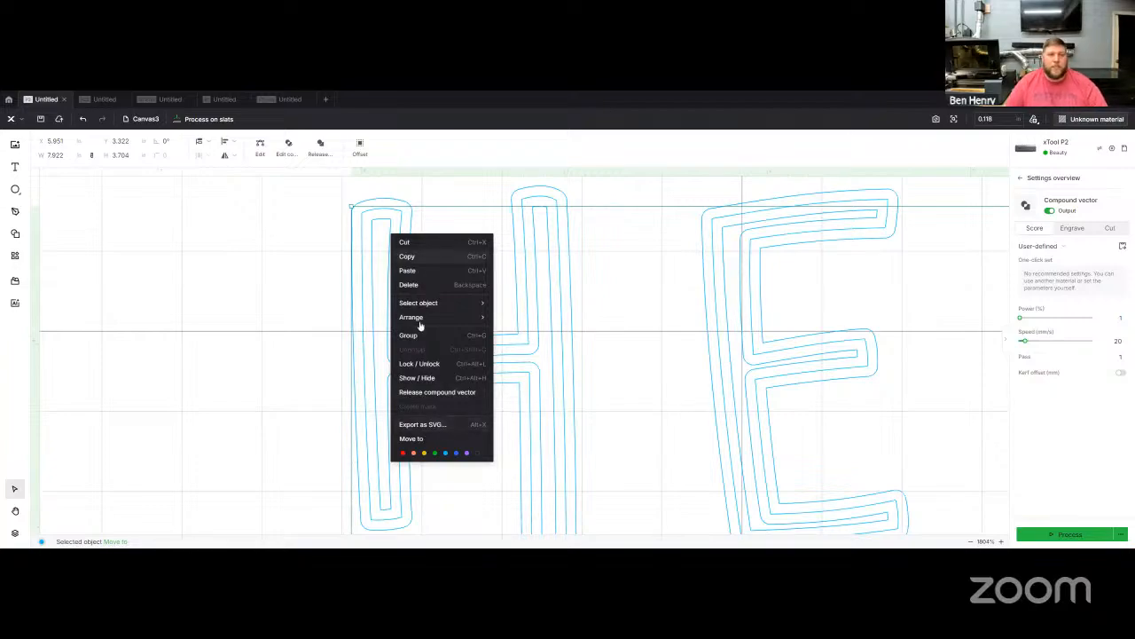
left_click(401, 452)
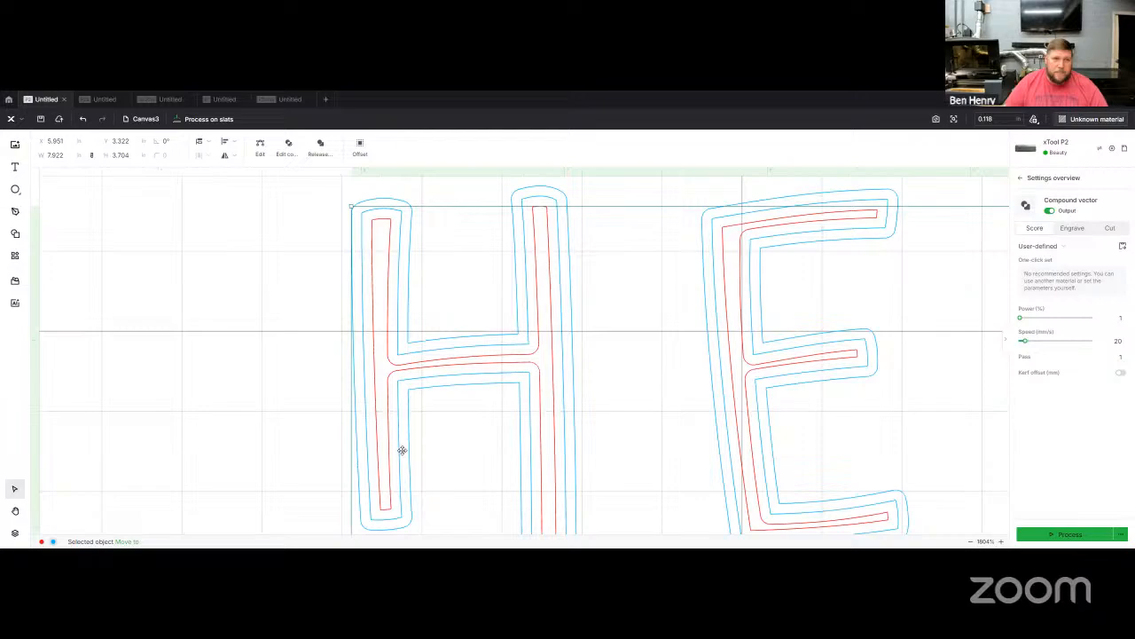
Assign light blue to the original HELLO WORLD text and purple to its external offset outline.
left_click(273, 323)
right_click(374, 215)
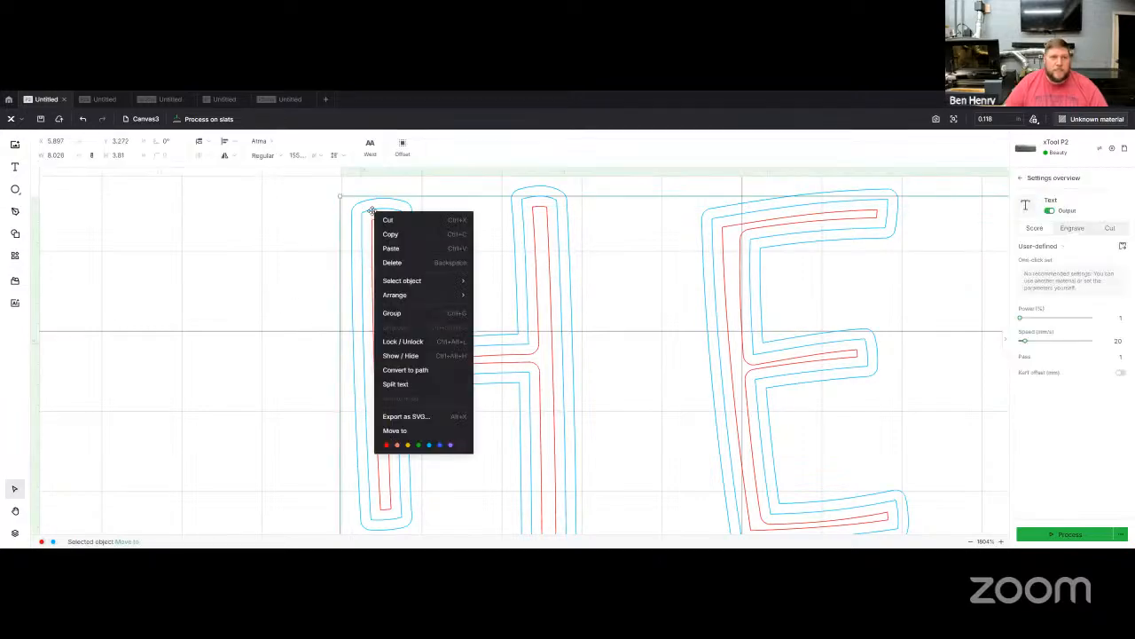
left_click(428, 445)
left_click(317, 227)
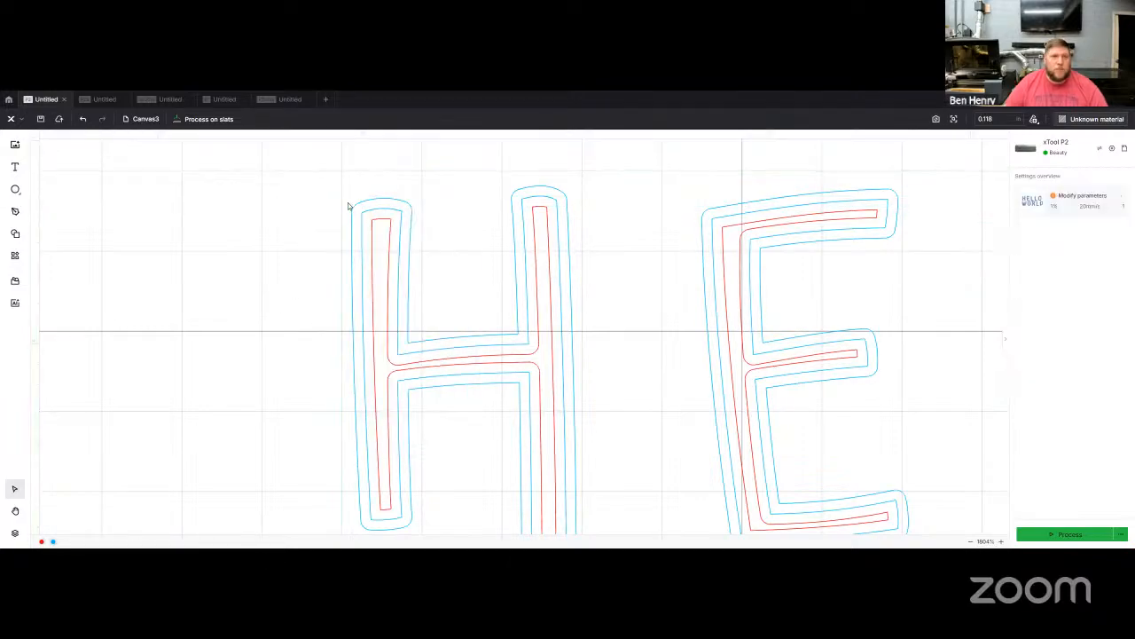
right_click(373, 201)
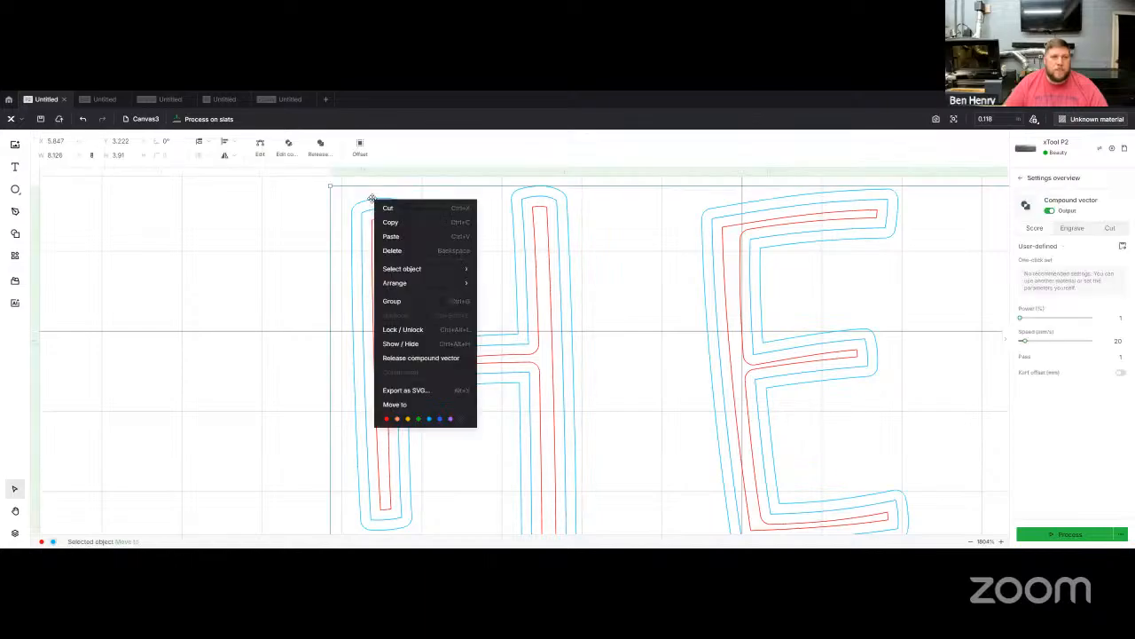
left_click(450, 420)
left_click(281, 396)
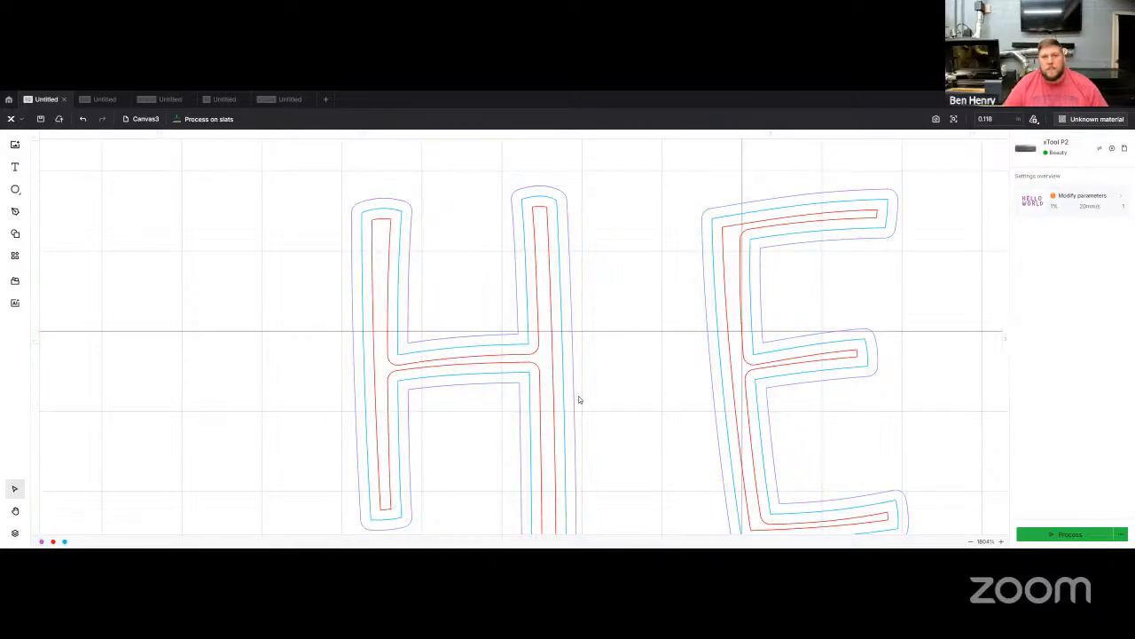
Select everything on the light blue layer and set its processing type to Engrave.
scroll(630, 364, "down", 5)
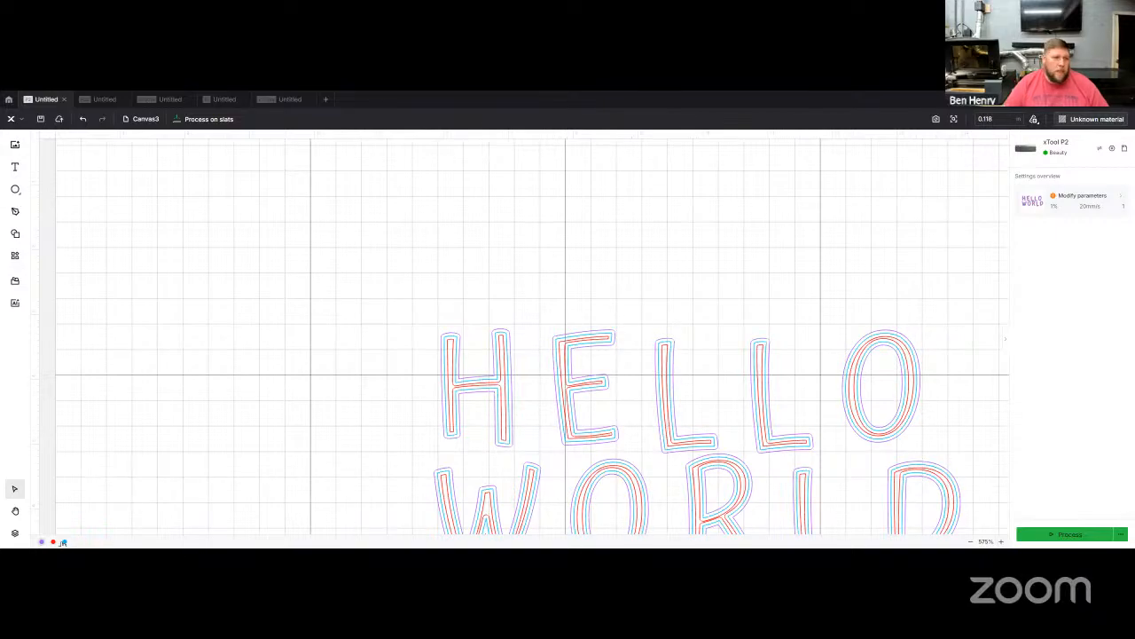
left_click(65, 542)
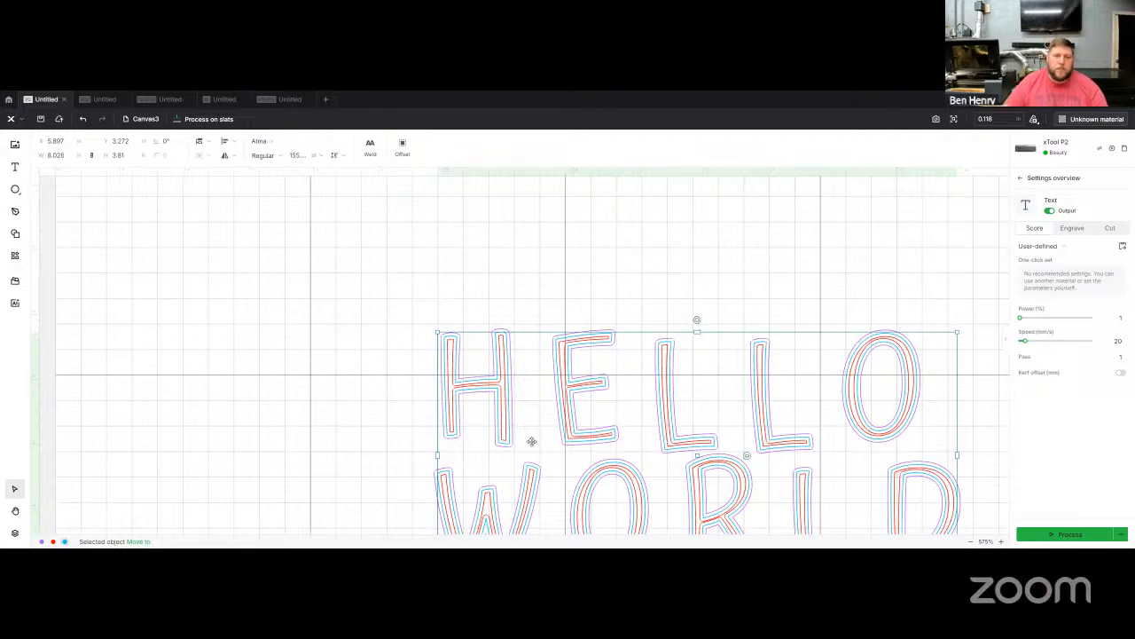
left_click(1067, 228)
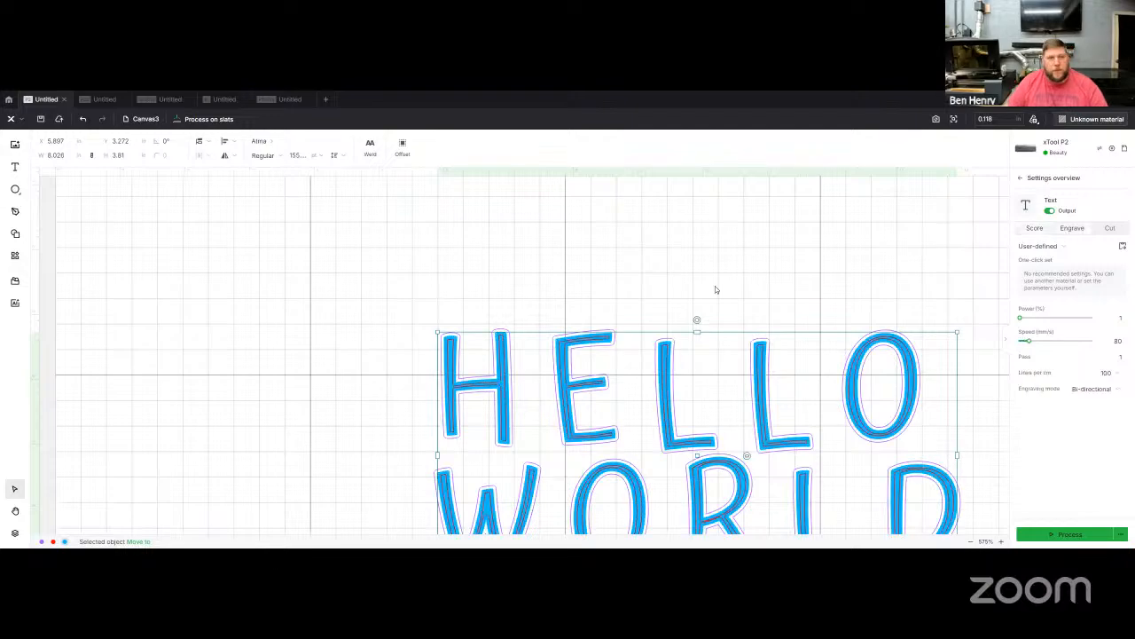
left_click(401, 372)
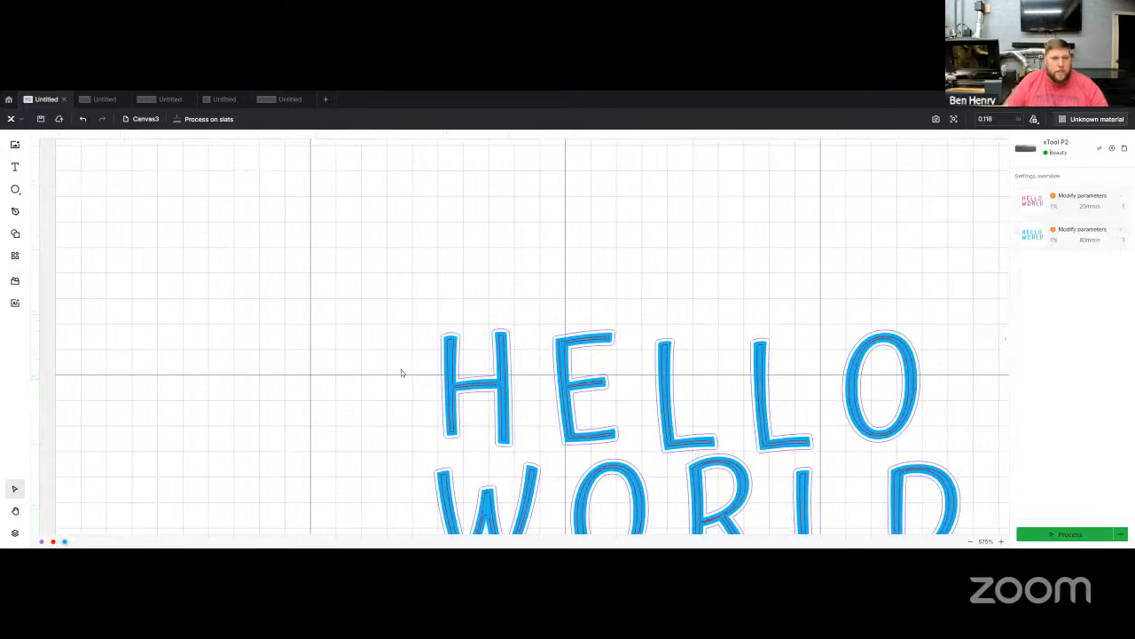
Set the processing type of the purple external outline and the red inner outline to Engrave.
double_click(43, 542)
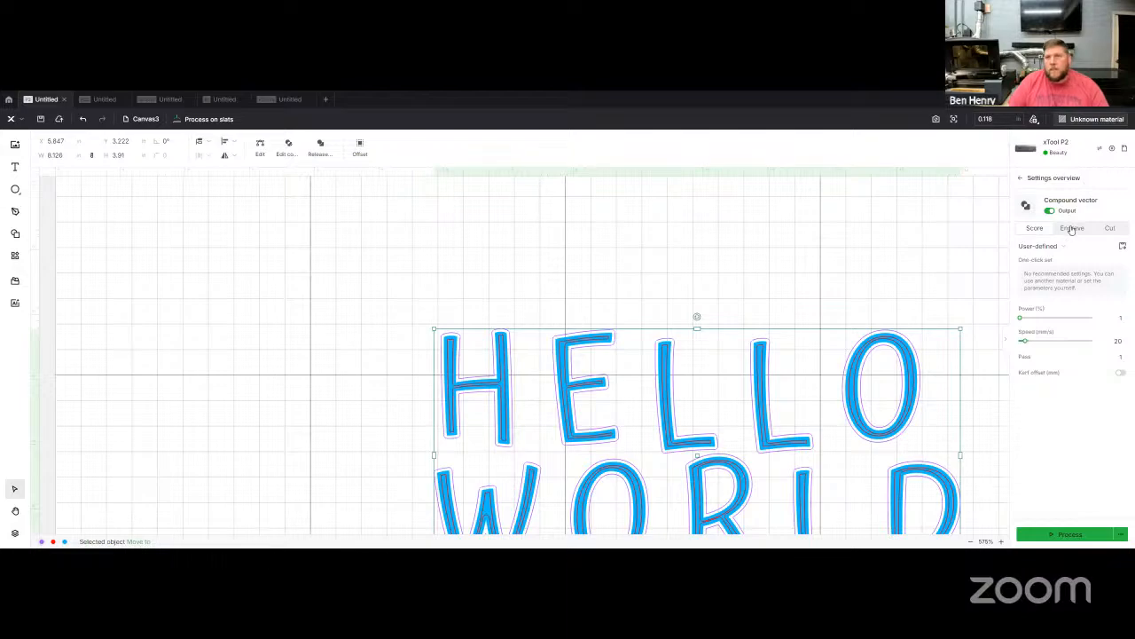
left_click(1072, 229)
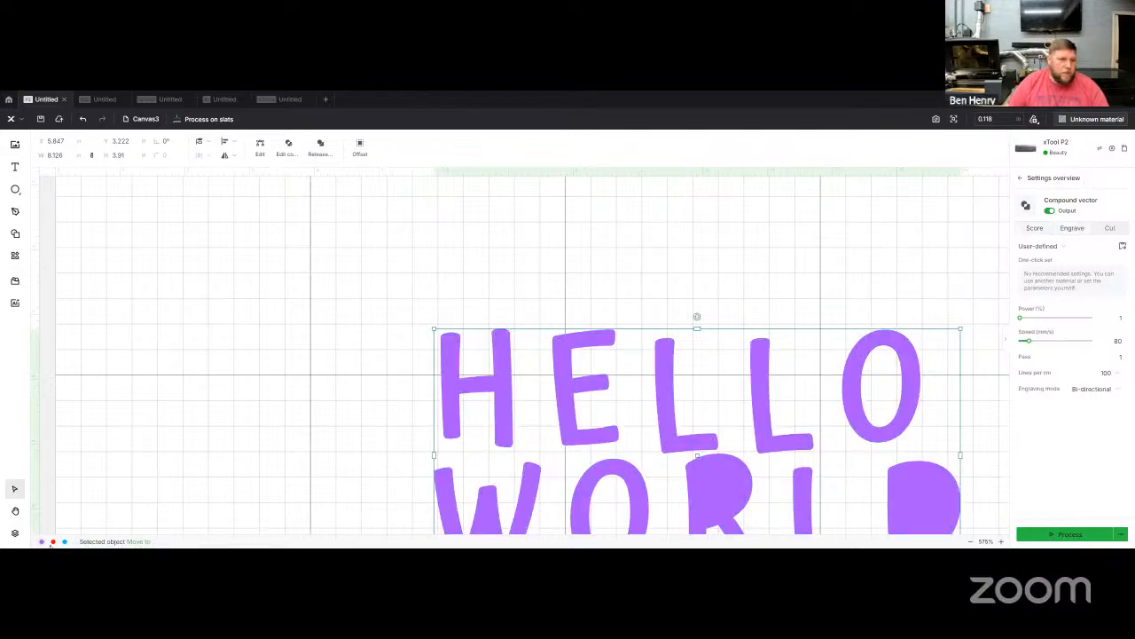
left_click(53, 542)
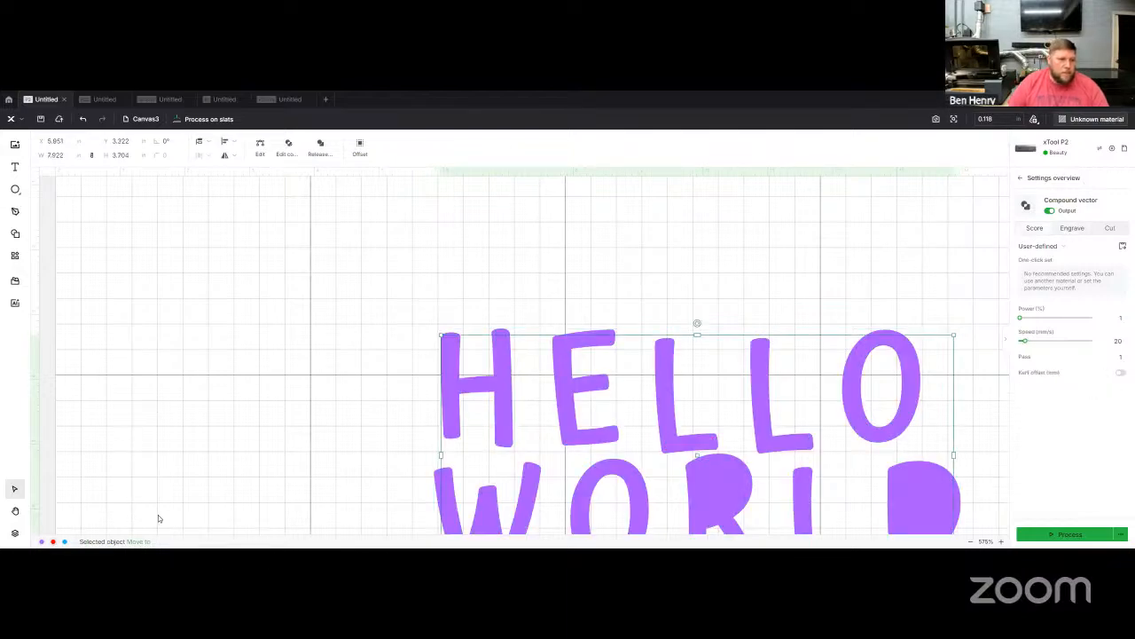
left_click(1072, 228)
left_click(142, 461)
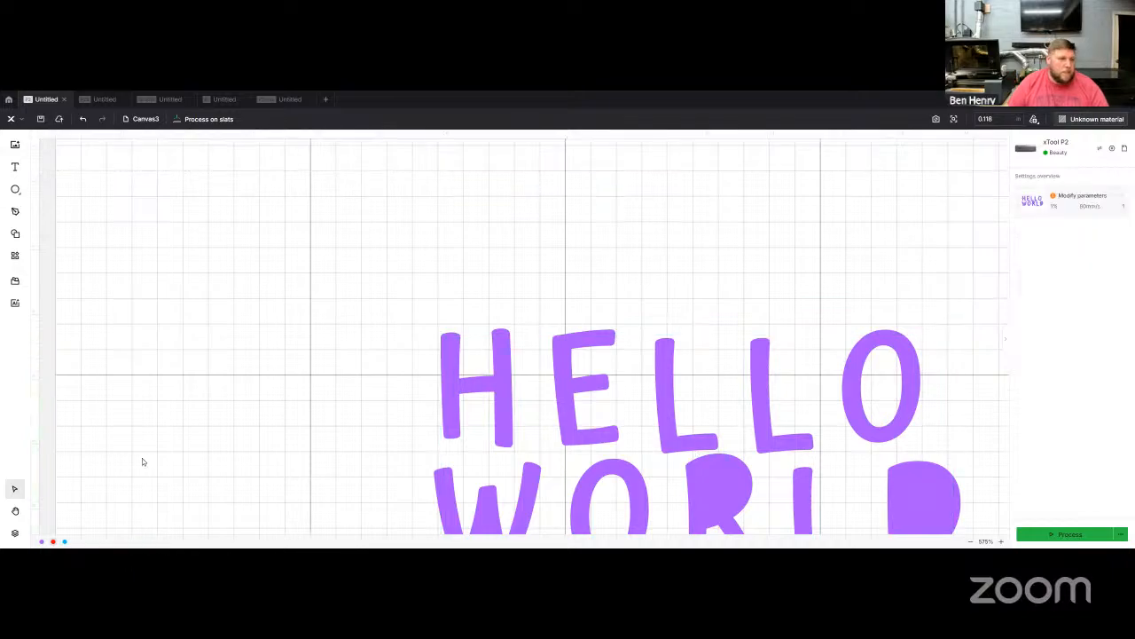
Bring the light blue HELLO WORLD text to the front, followed by the red inner outline above it.
left_click(65, 541)
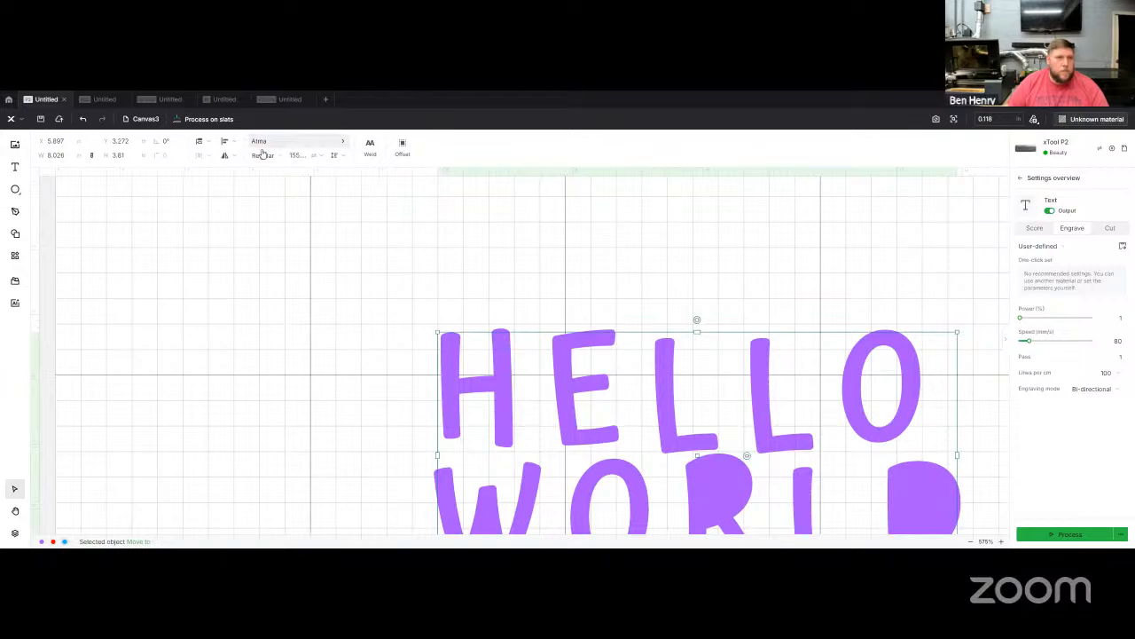
left_click(202, 141)
left_click(203, 160)
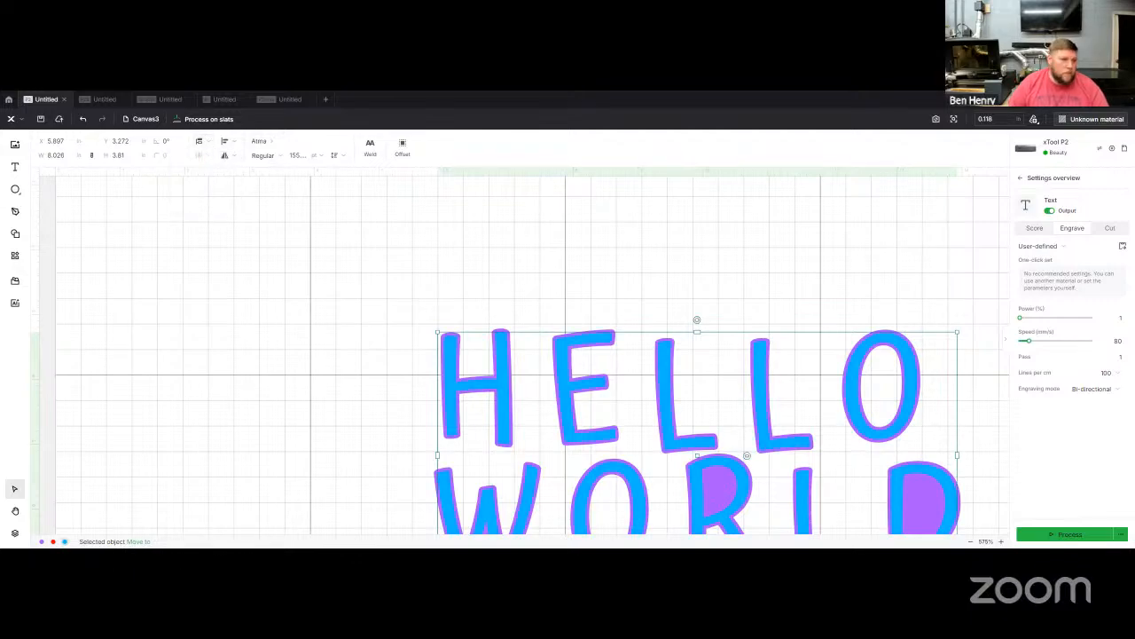
left_click(53, 542)
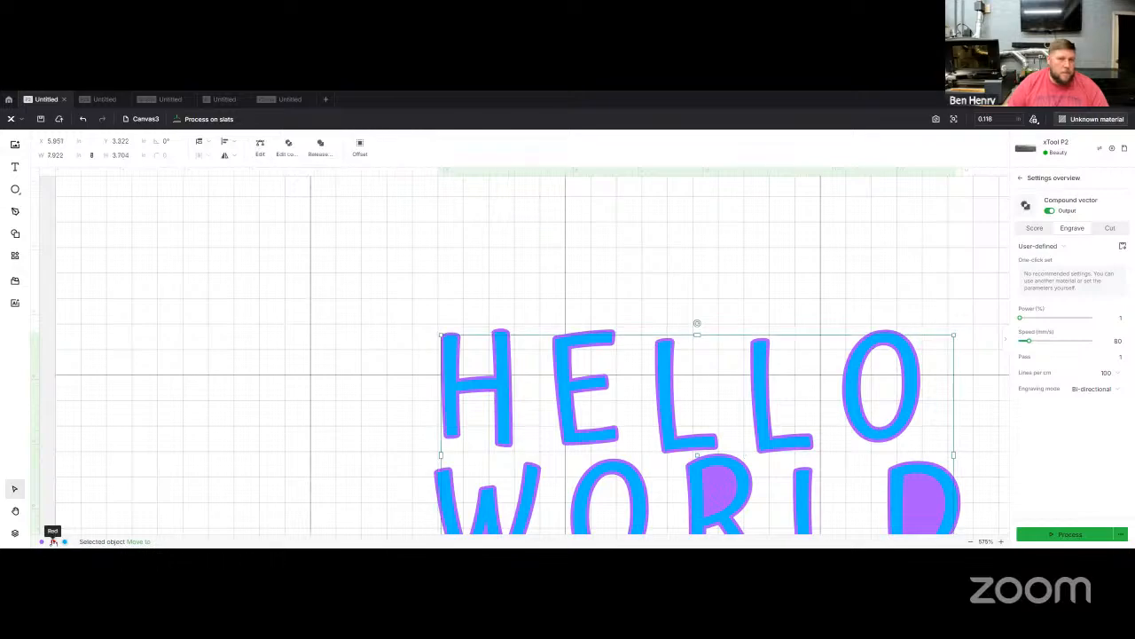
left_click(203, 142)
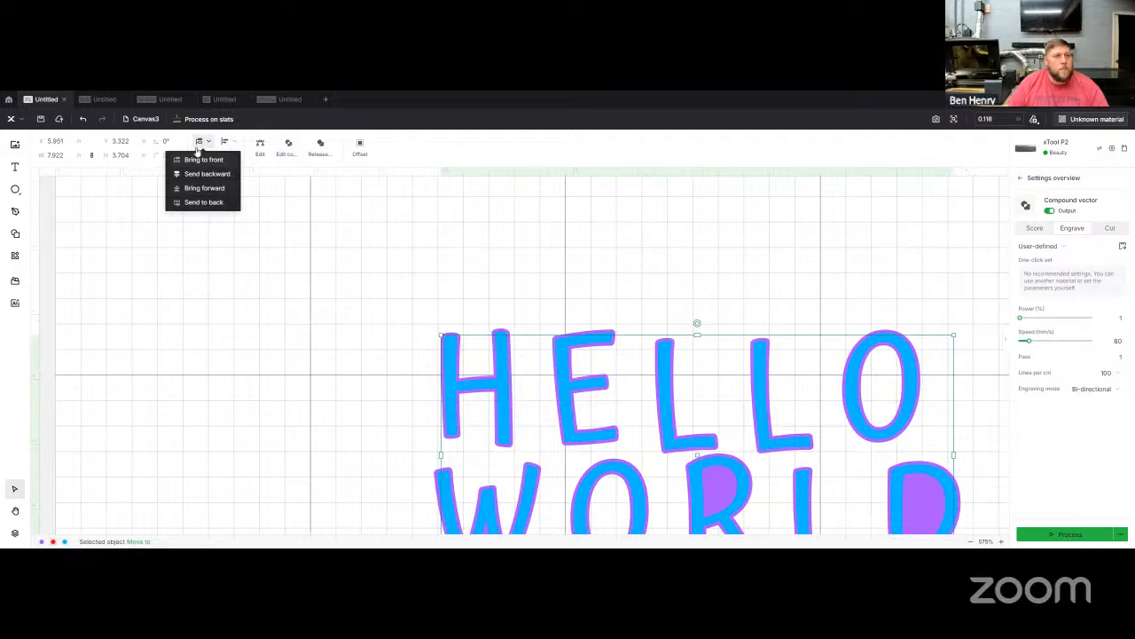
left_click(197, 160)
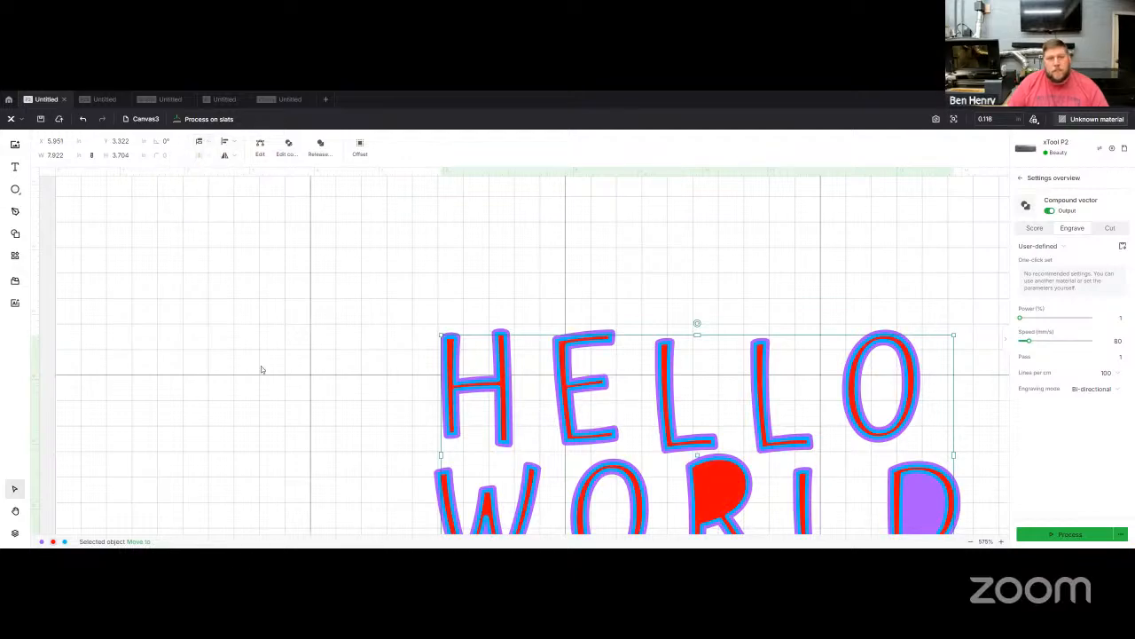
left_click(418, 413)
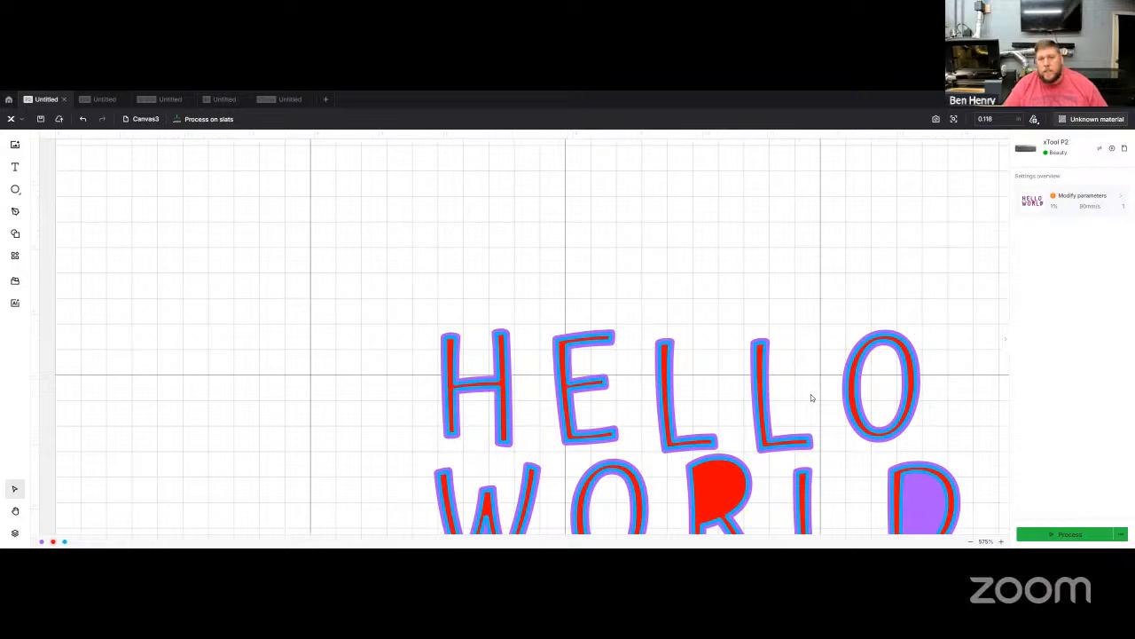
Select all the HELLO WORLD lettering and outlines and set their processing type to Score.
scroll(780, 395, "down", 4)
scroll(804, 480, "up", 2)
scroll(893, 469, "down", 2)
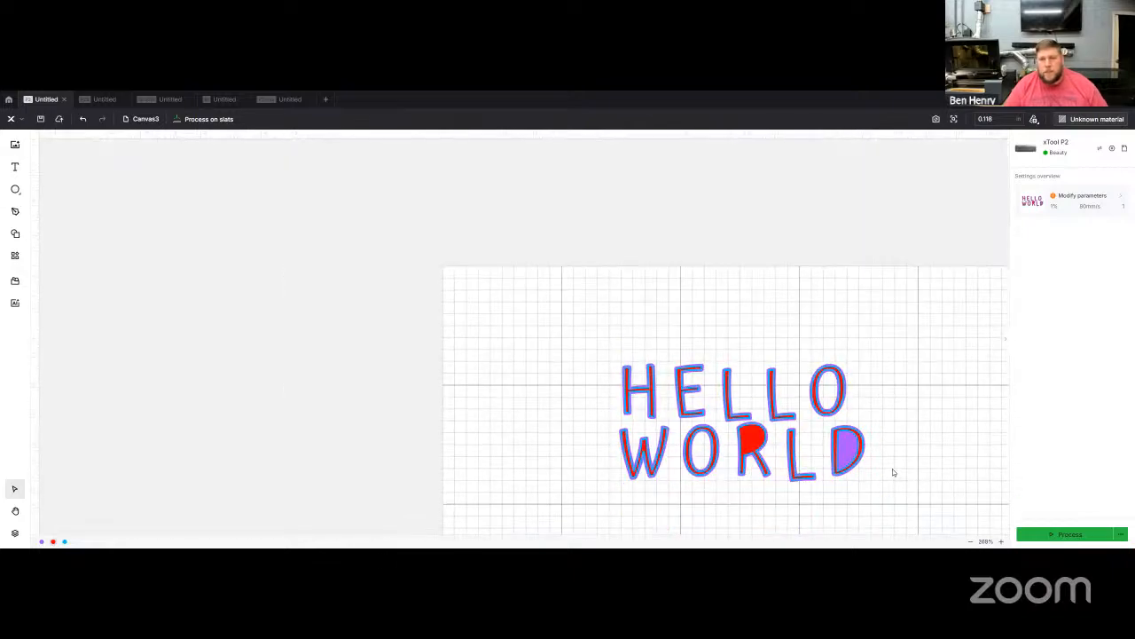
scroll(755, 473, "up", 5)
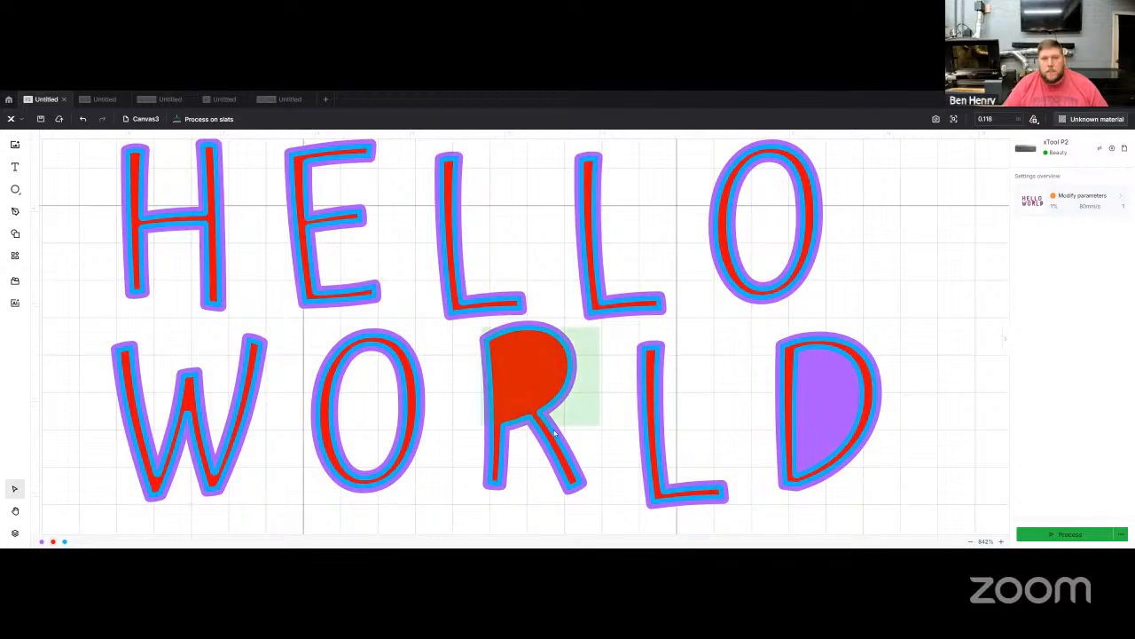
key("ctrl+a")
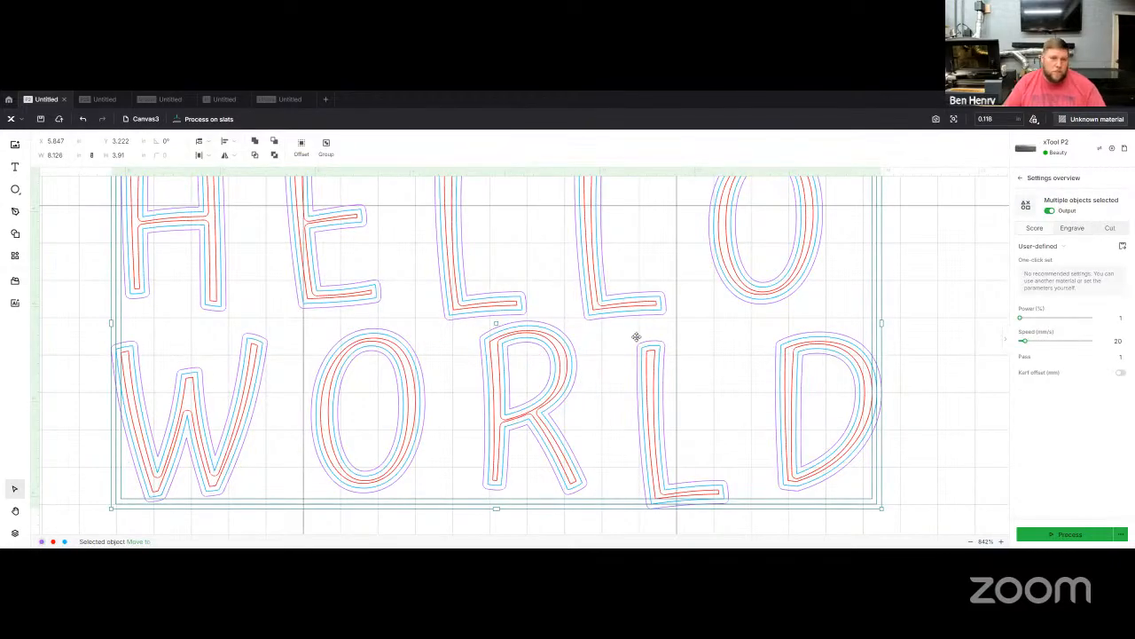
left_click(530, 346)
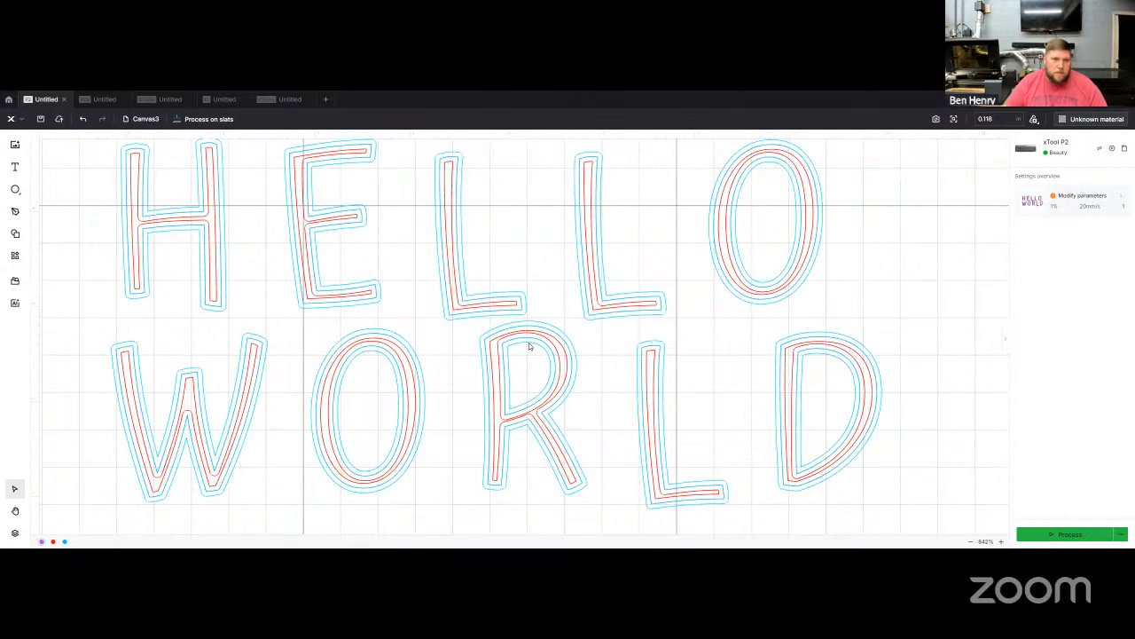
Release the compound path of the purple external outline and set its separate letter shapes to Engrave.
left_click(528, 343)
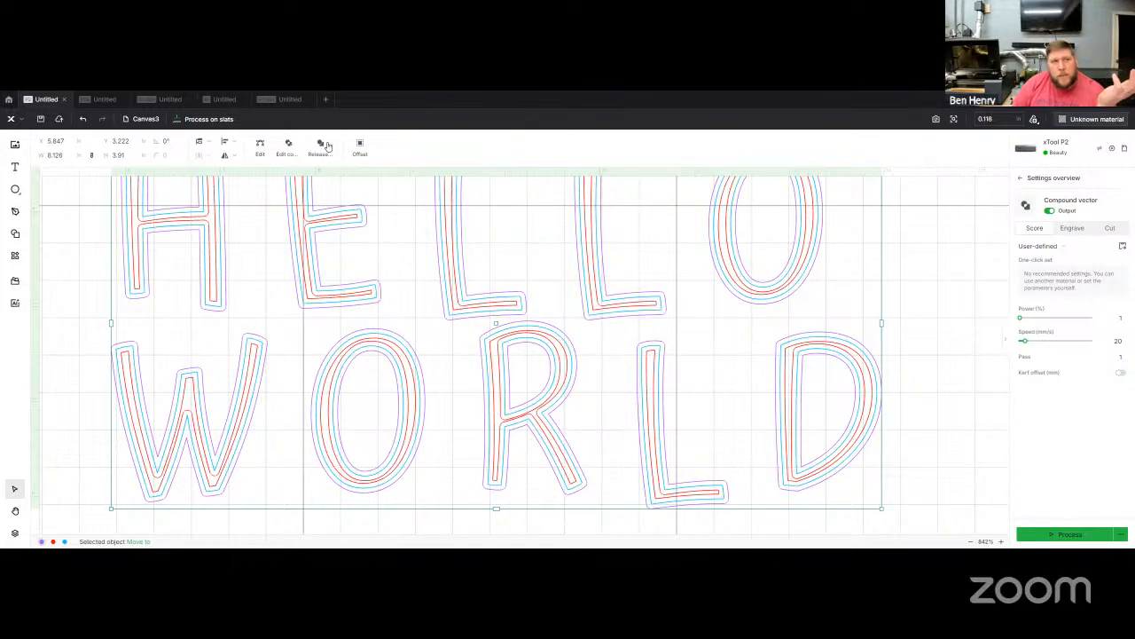
left_click(322, 147)
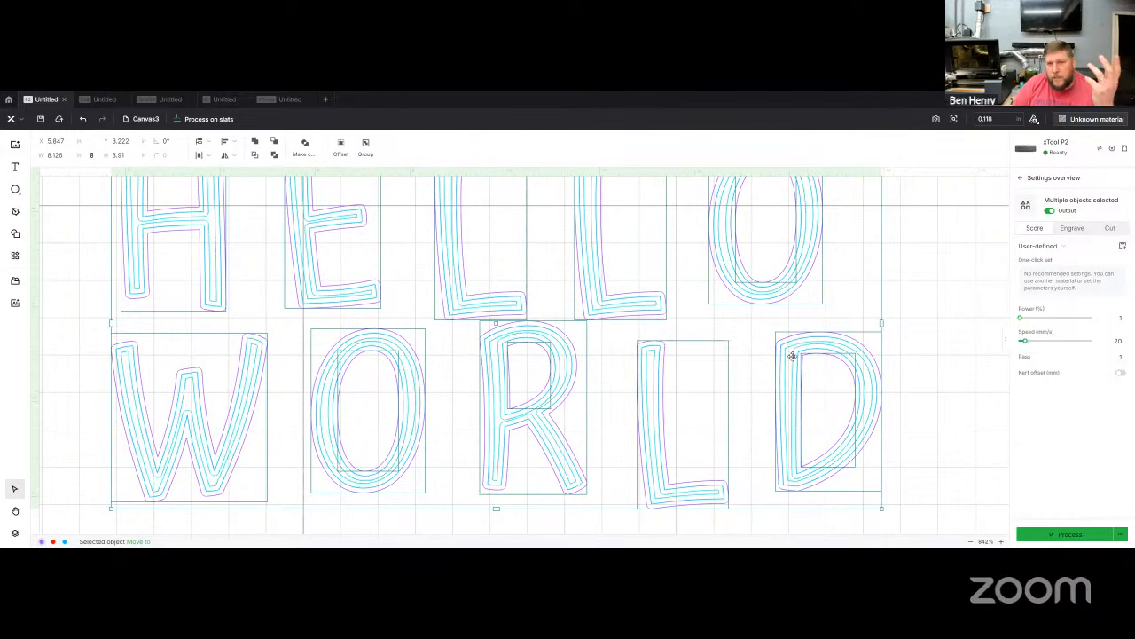
left_click(1072, 228)
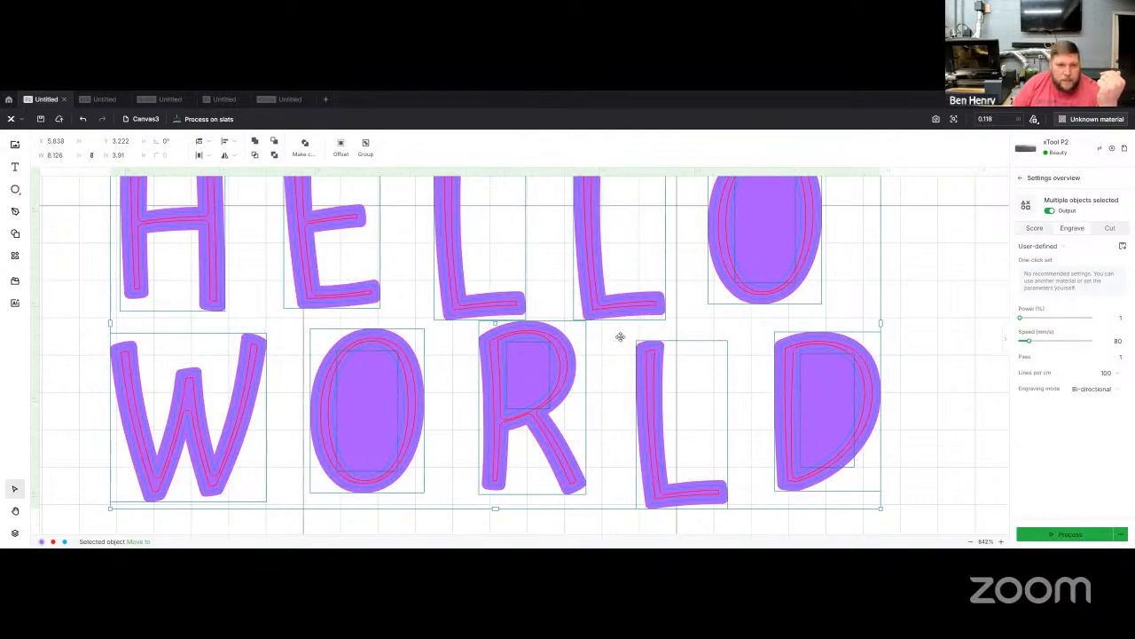
left_click(82, 119)
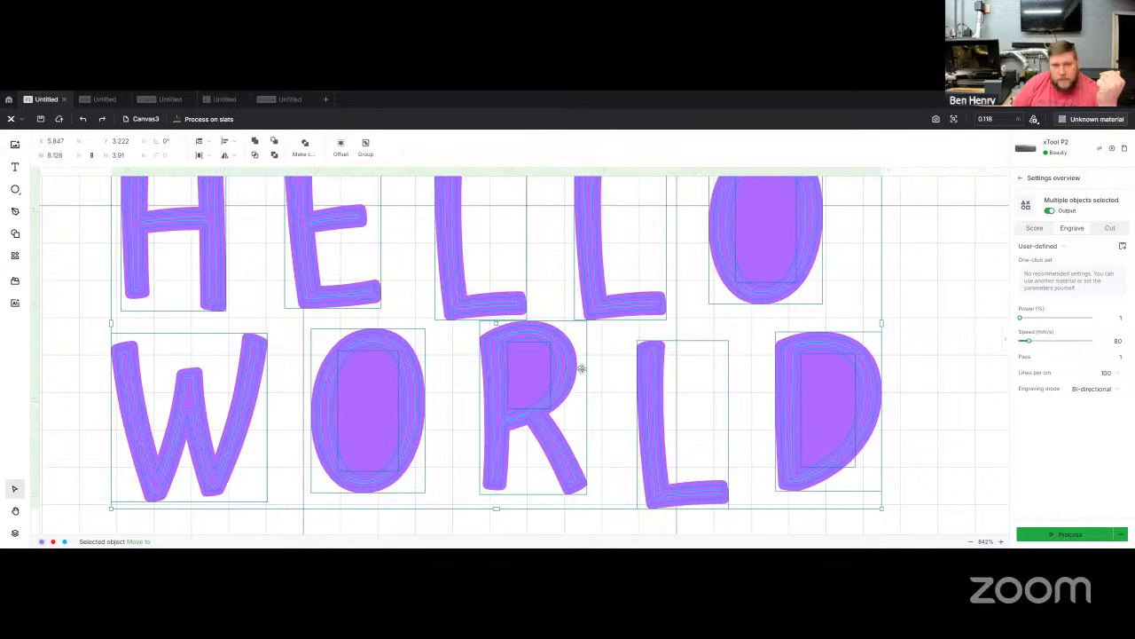
left_click(943, 257)
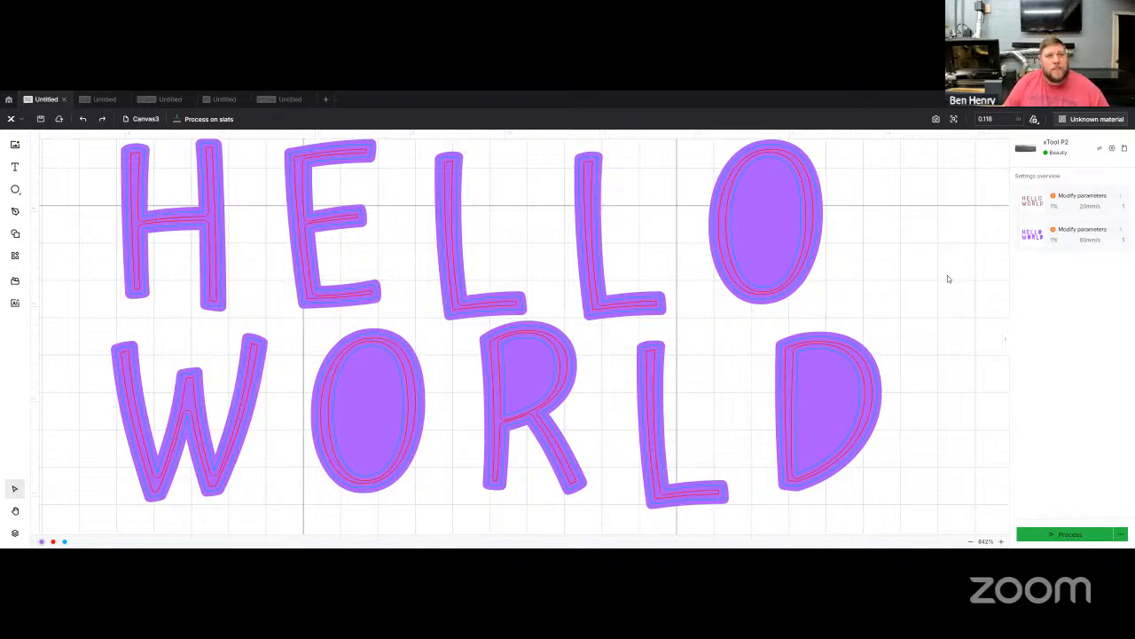
Cut the inner counter out of the purple R outline with Subtract at overlap.
left_click(526, 348)
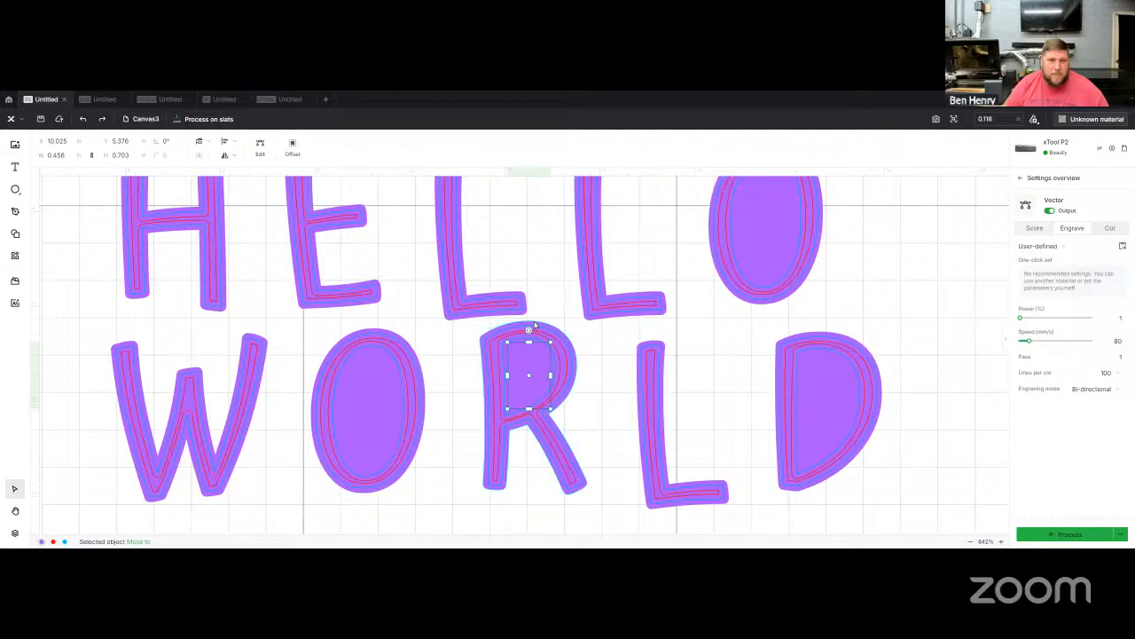
left_click(533, 321, "shift")
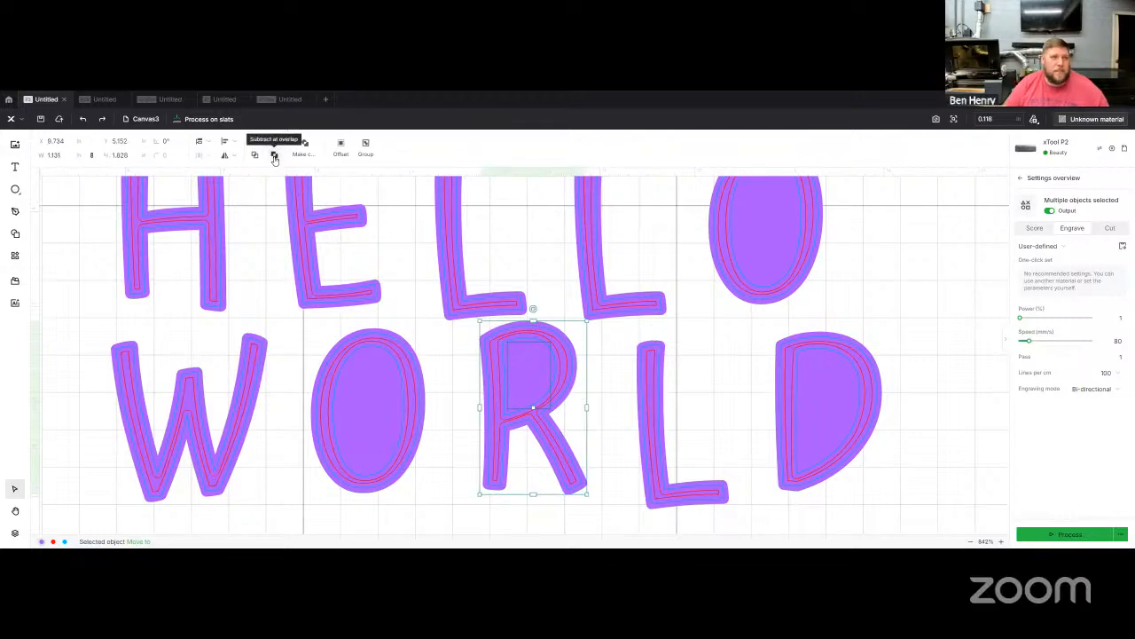
left_click(275, 156)
left_click(594, 434)
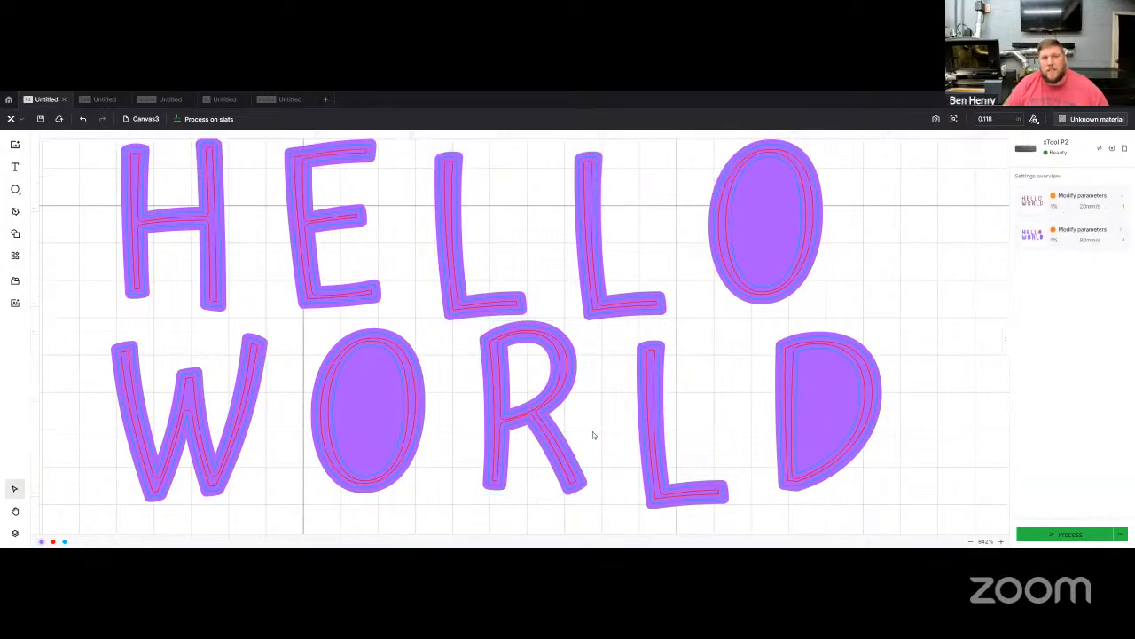
Cut the inner counter out of the purple D outline with Subtract at overlap.
left_click(838, 360)
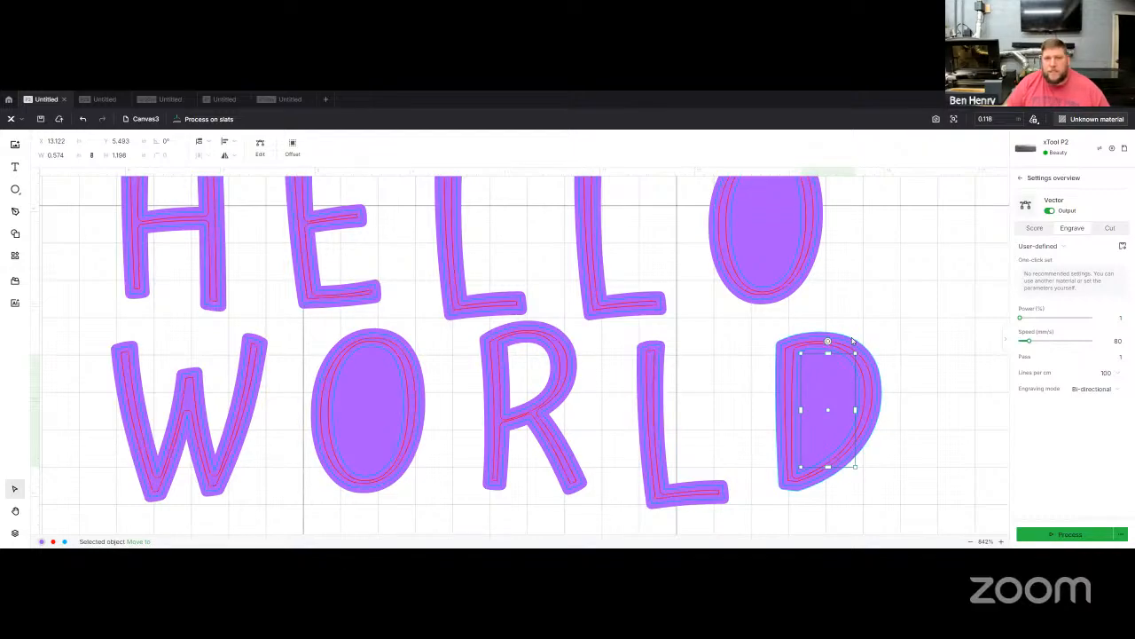
left_click(852, 340, "shift")
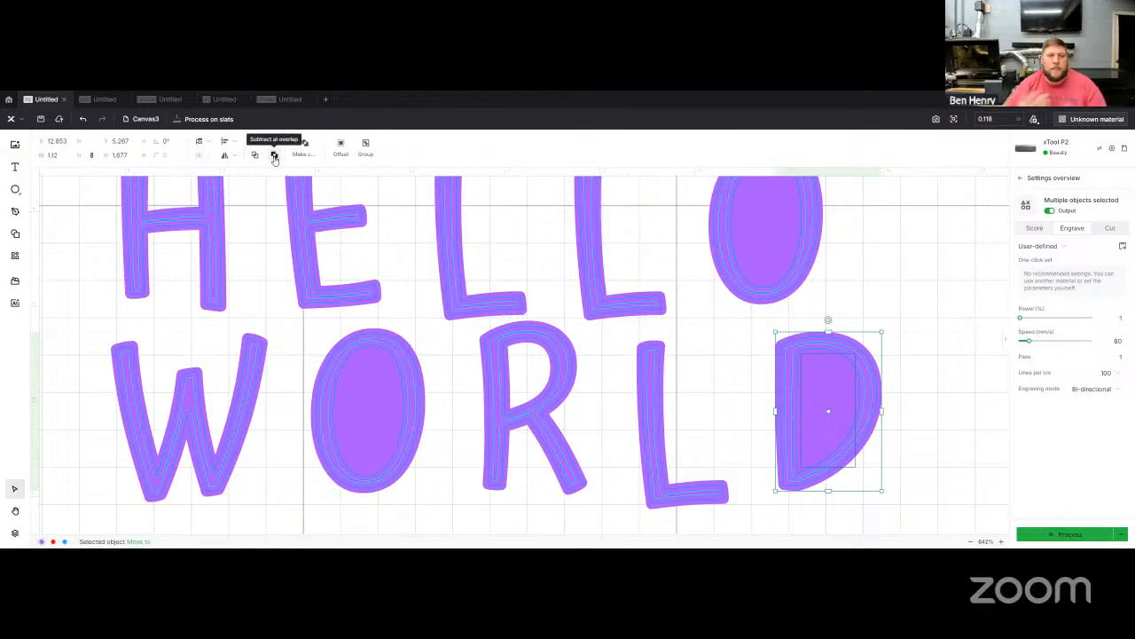
left_click(275, 158)
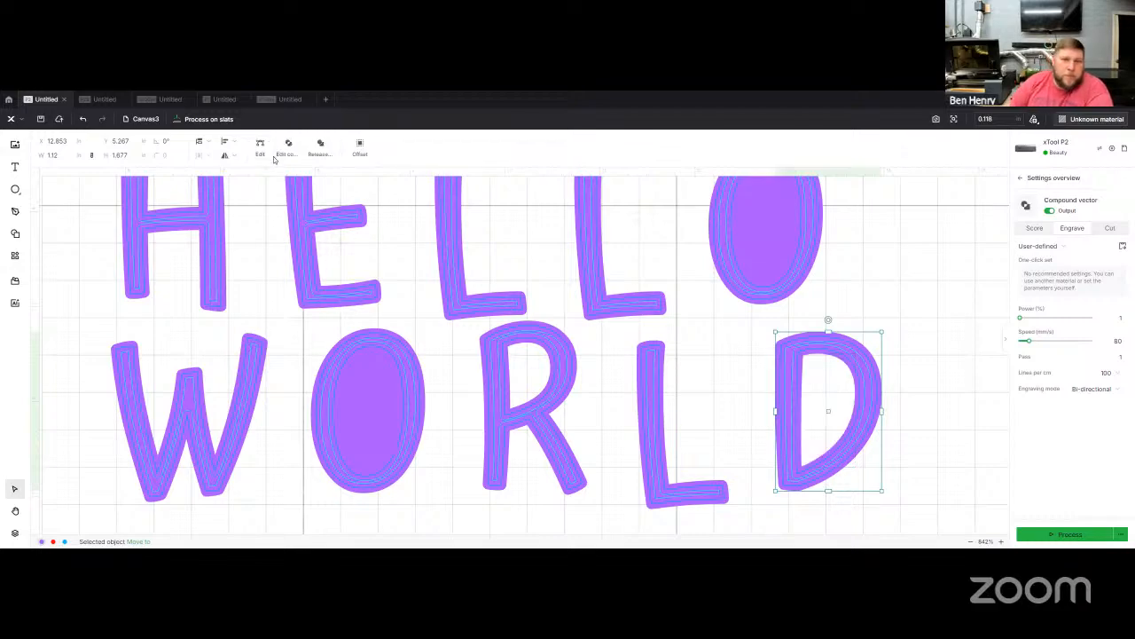
left_click(874, 337)
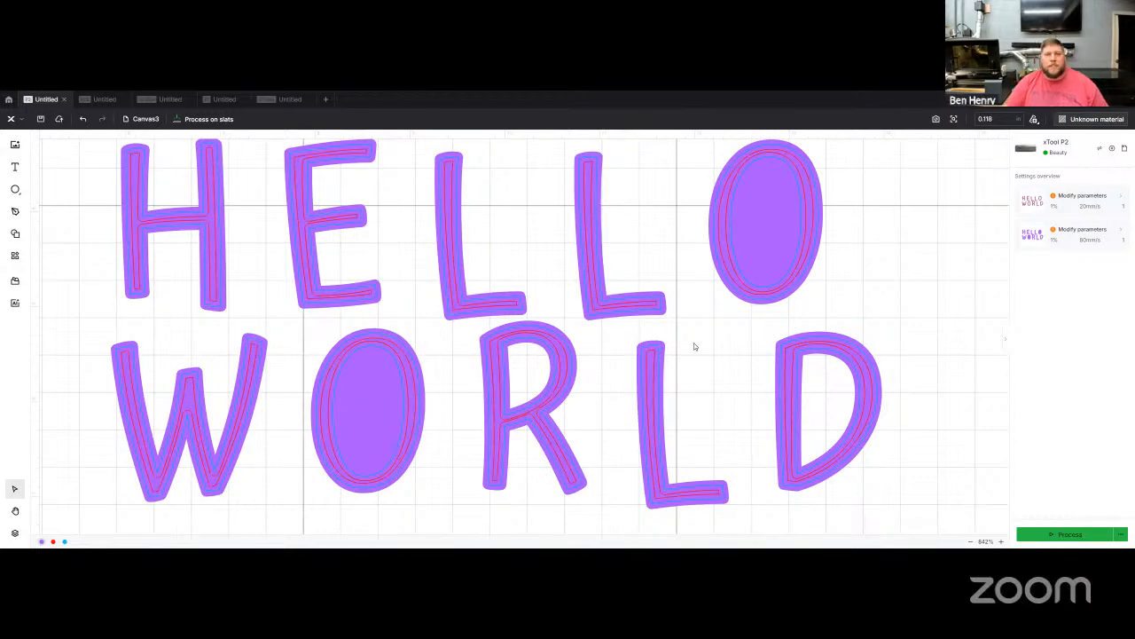
Subtract the inner oval at the overlap from the purple outline of the O in WORLD.
left_click(381, 356)
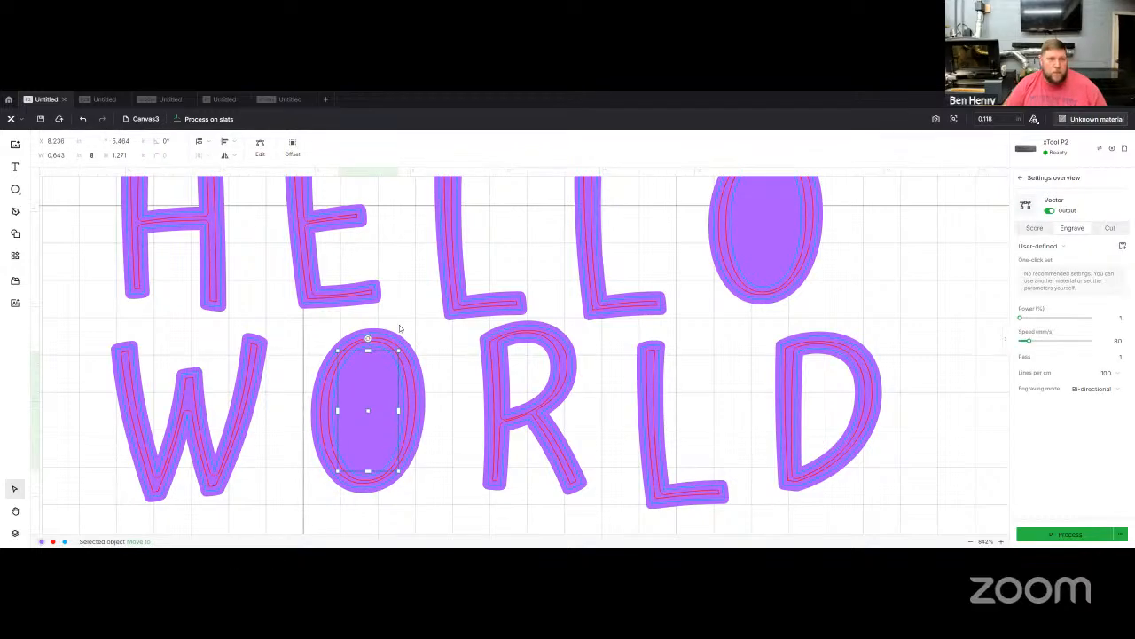
left_click(391, 336, "shift")
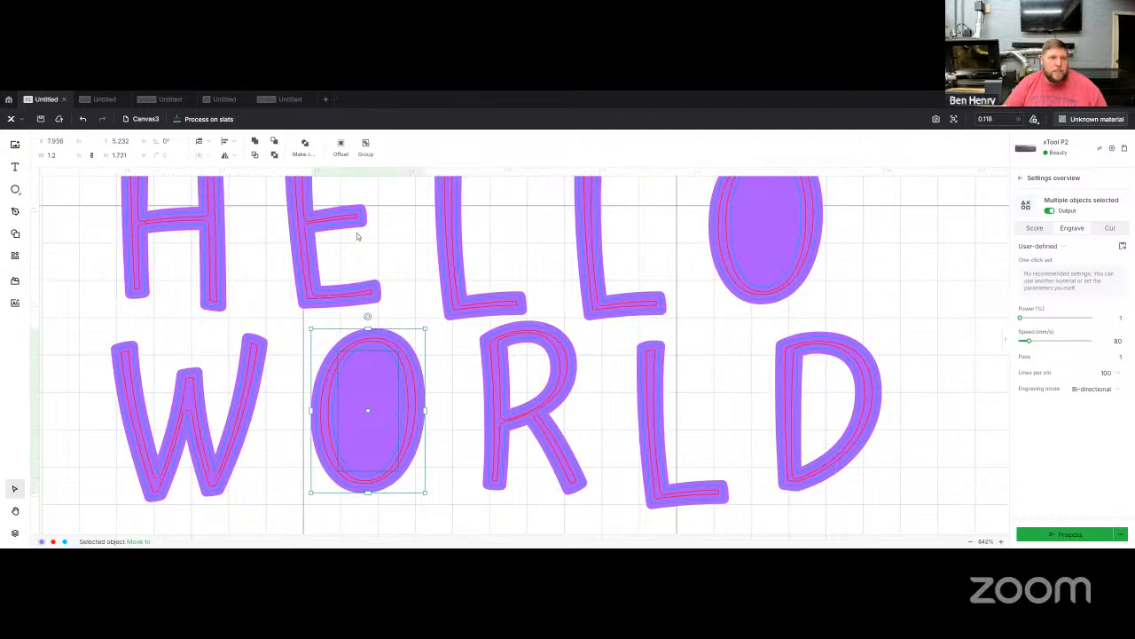
left_click(274, 156)
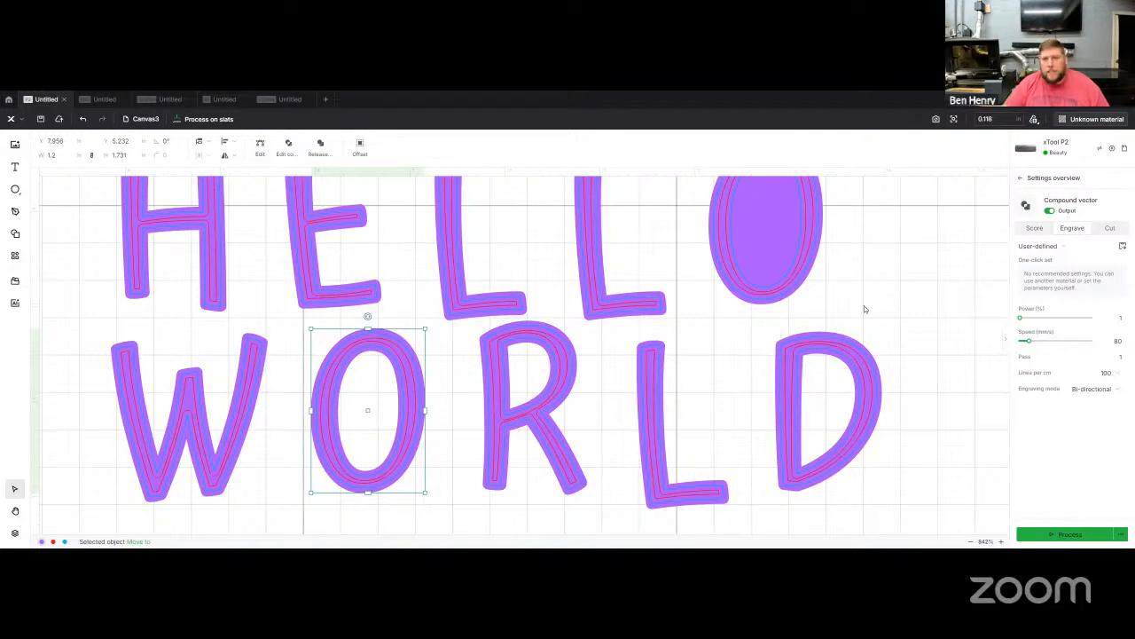
Subtract the inner oval at the overlap from the purple outline of the O in HELLO.
left_click(783, 266)
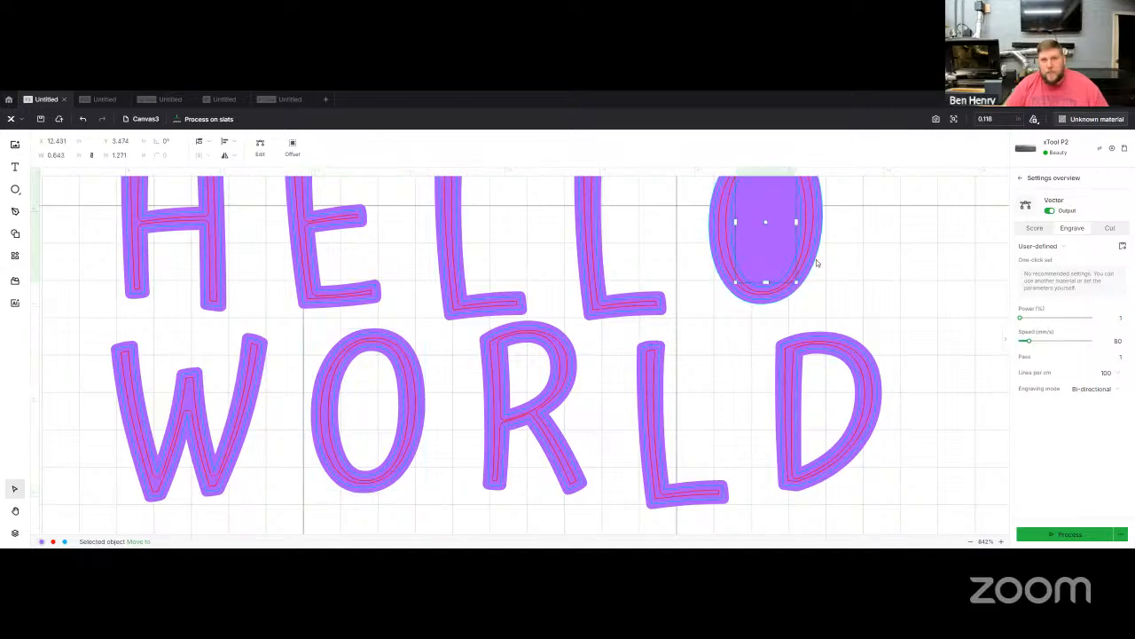
left_click(815, 261, "shift")
left_click(278, 155)
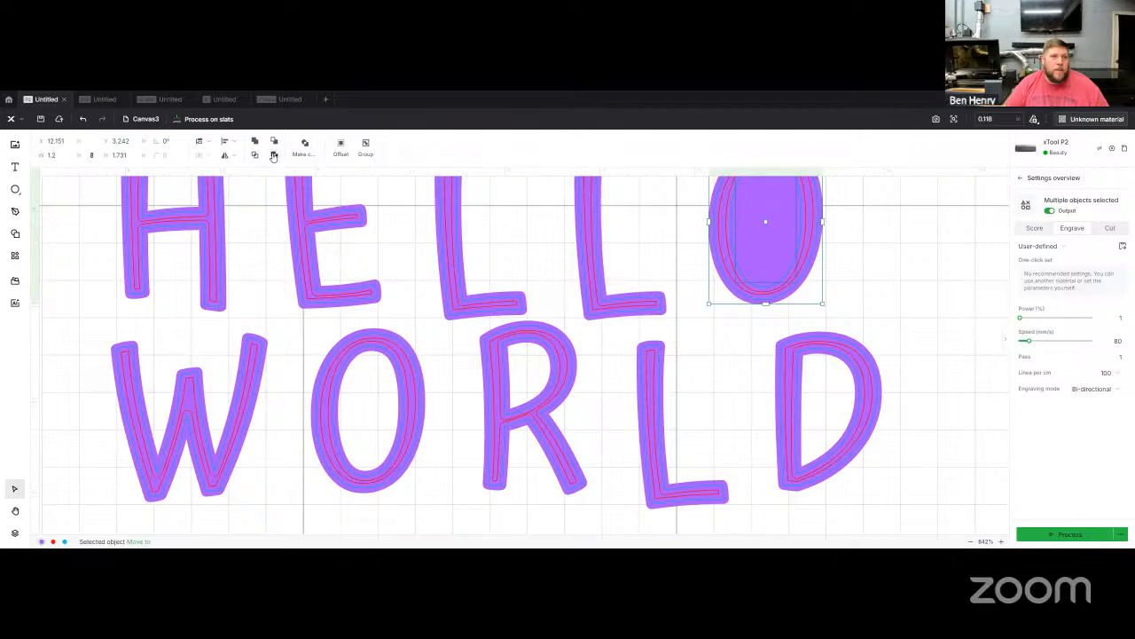
left_click(852, 280)
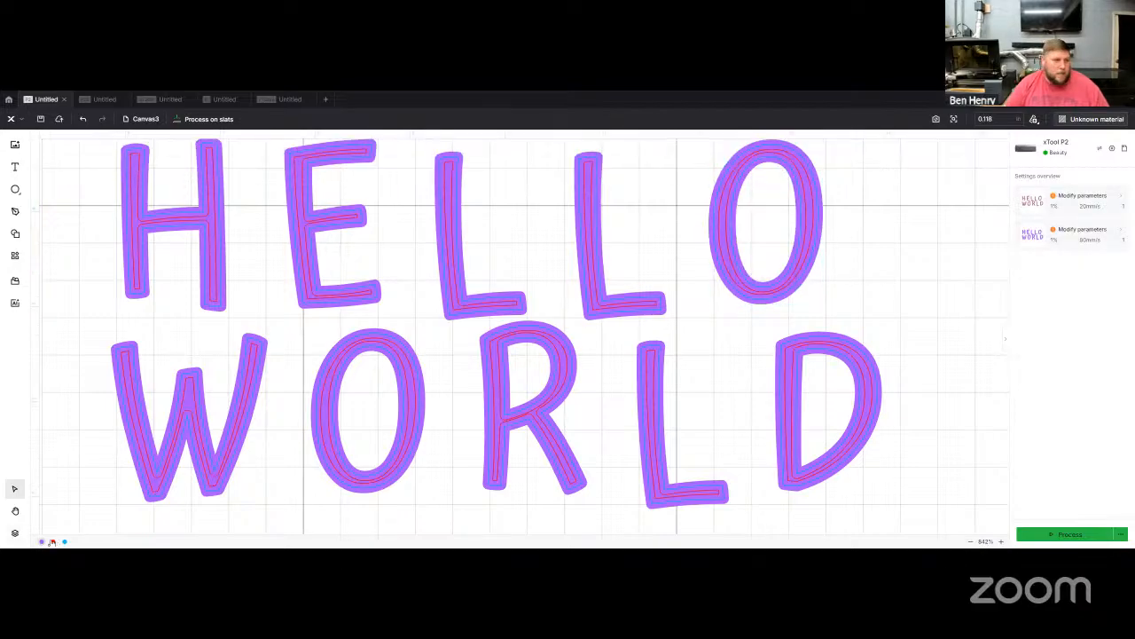
Set the red inner outline and the light blue HELLO WORLD text back to Engrave.
left_click(712, 373)
left_click(1069, 229)
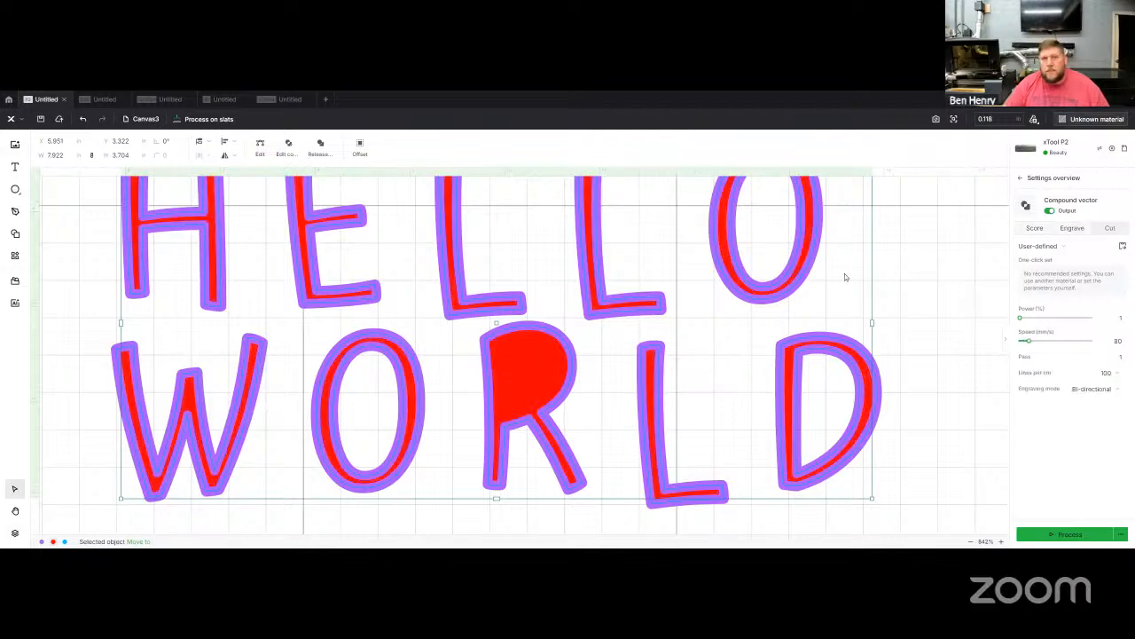
left_click(64, 541)
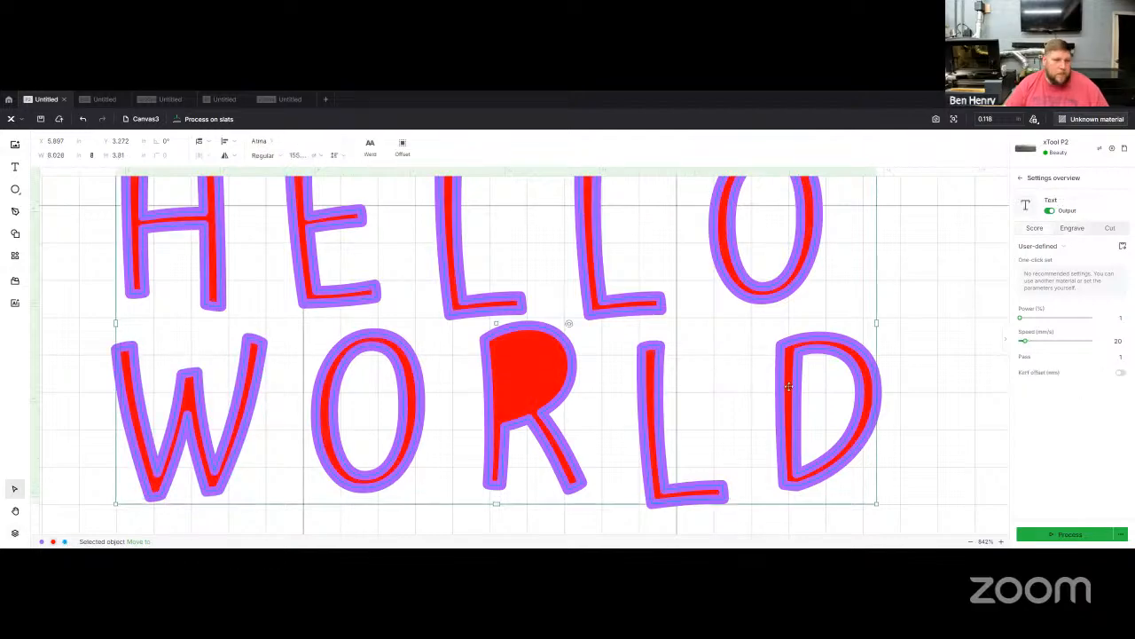
left_click(1075, 230)
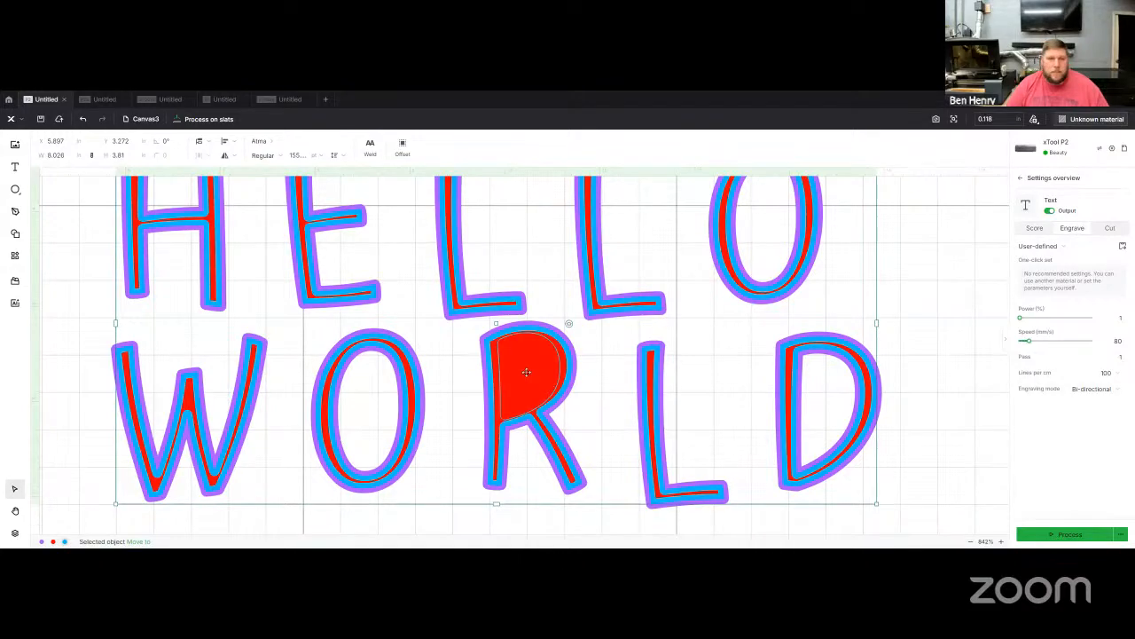
Add a HELLO text object in 72-size Lato on the empty area below the HELLO WORLD design.
left_click(802, 301)
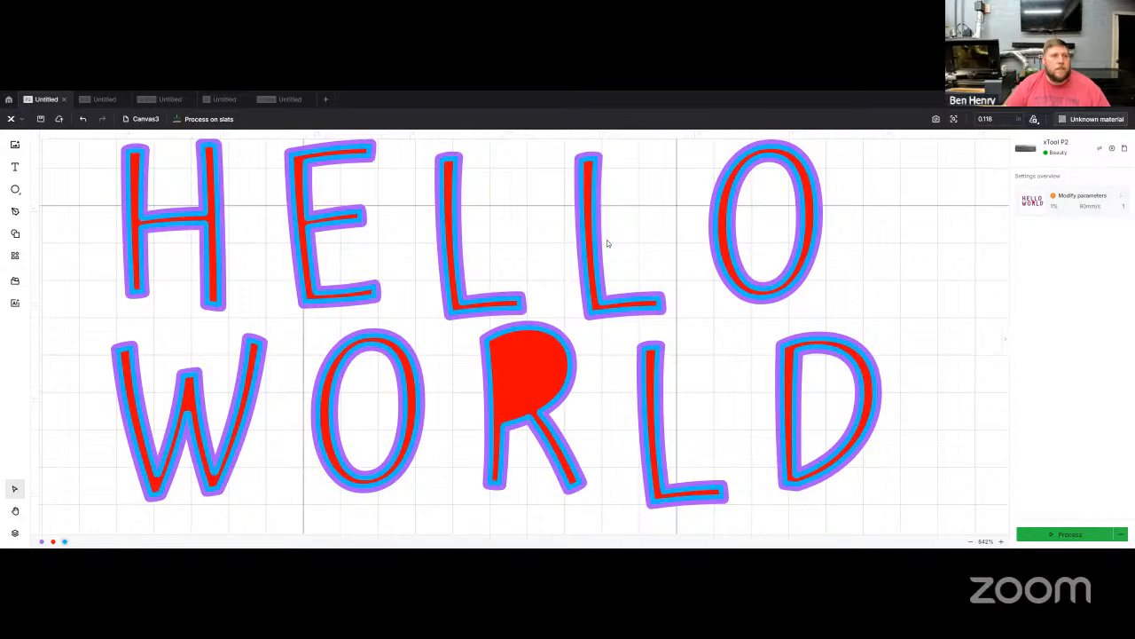
scroll(607, 241, "down", 4)
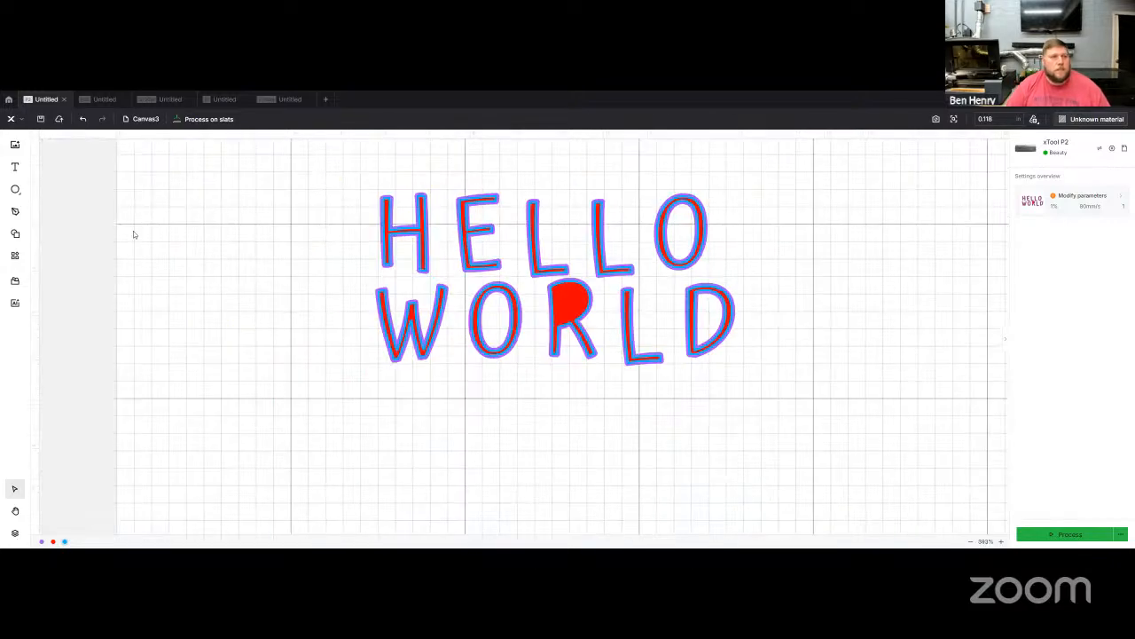
left_click(16, 169)
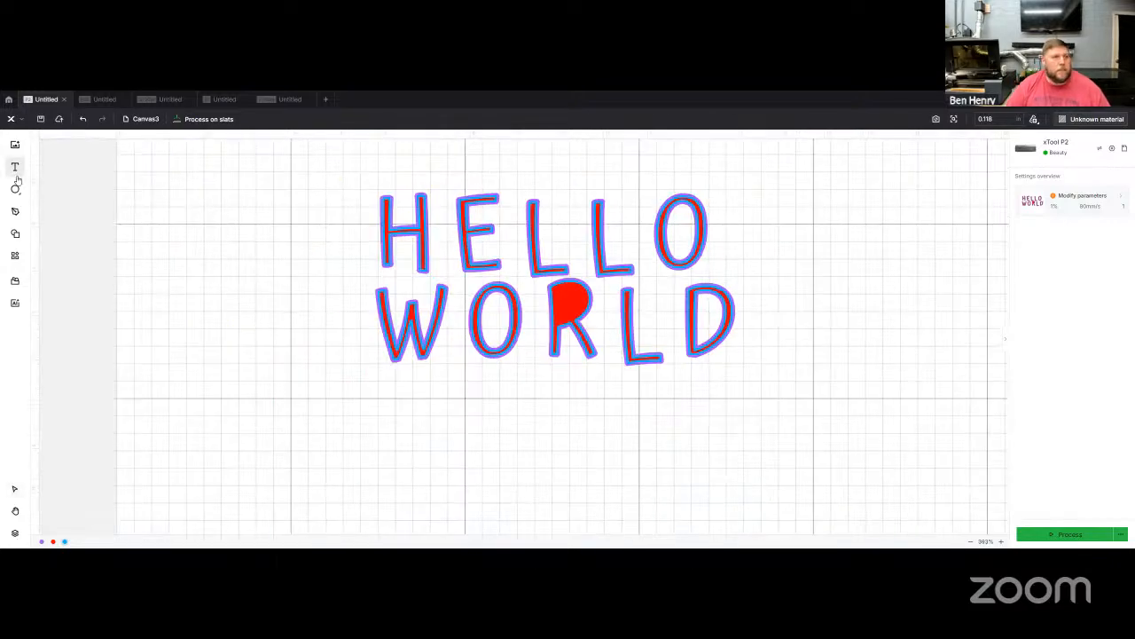
left_click(303, 232)
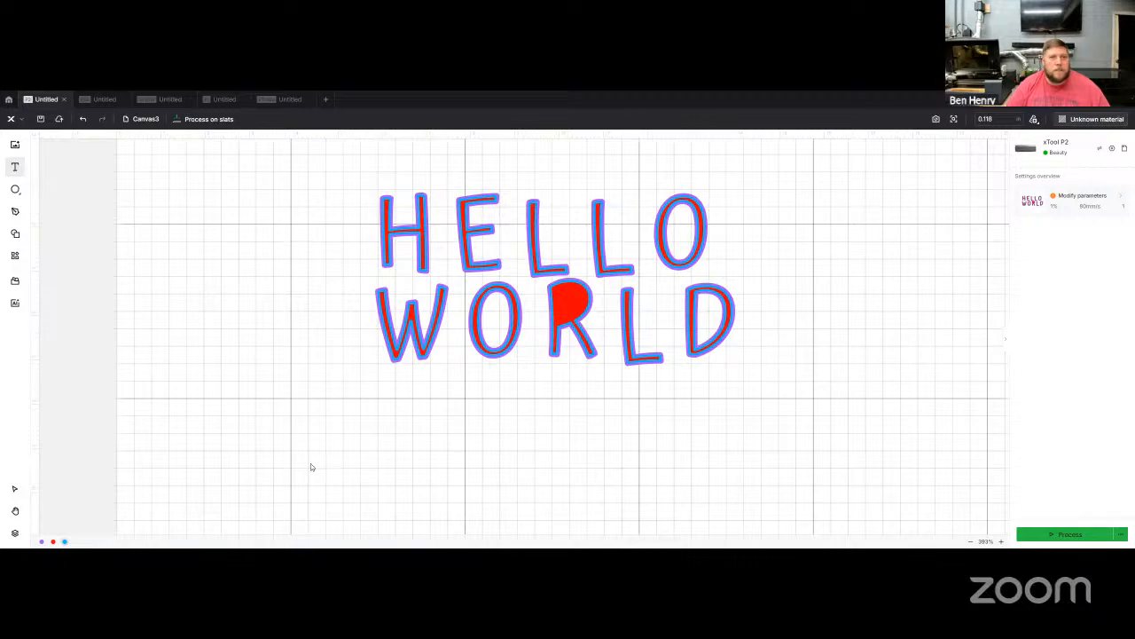
left_click(322, 288)
left_click_drag(324, 263, 426, 466)
left_click(261, 220)
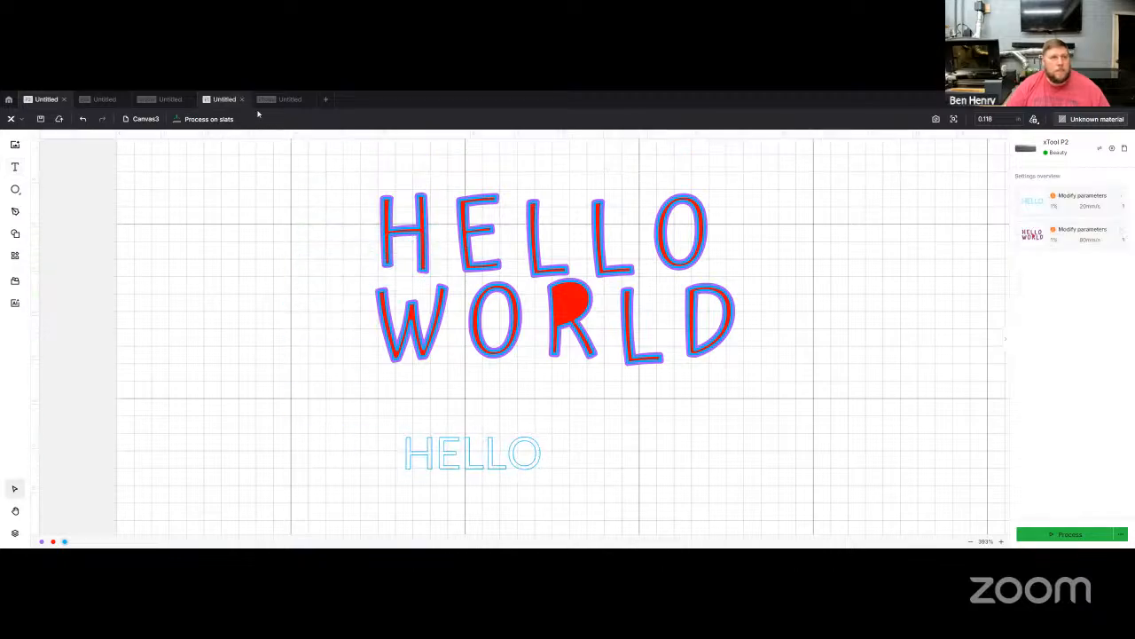
Offset the small HELLO text 0.079 in both External and Inner, without Outer shapes only, and inspect the resulting contours.
left_click(468, 455)
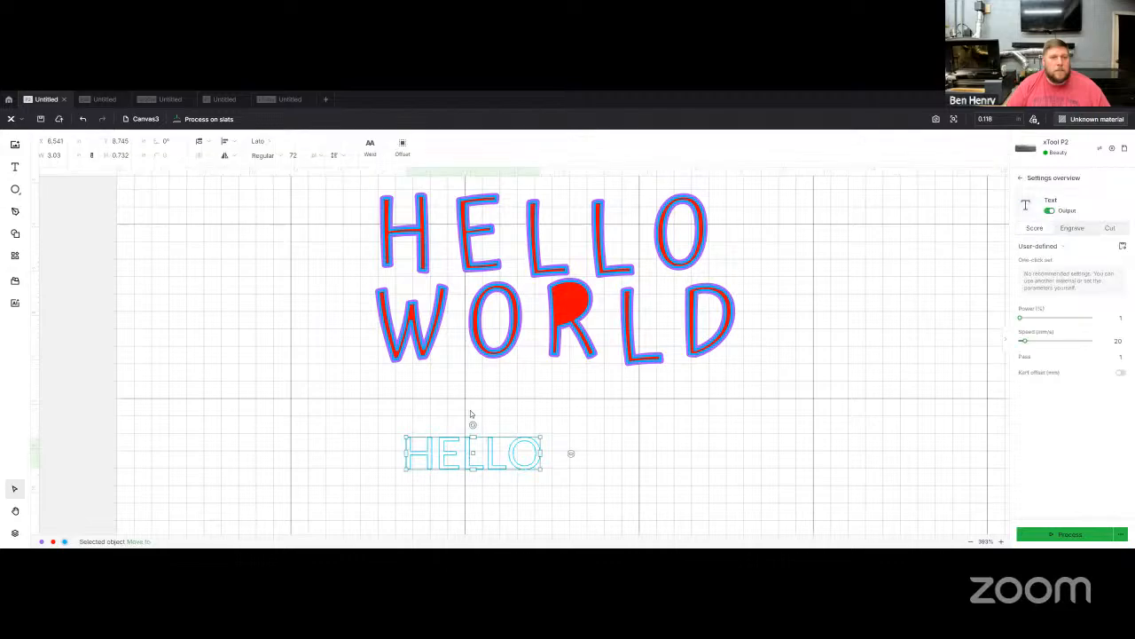
left_click(401, 147)
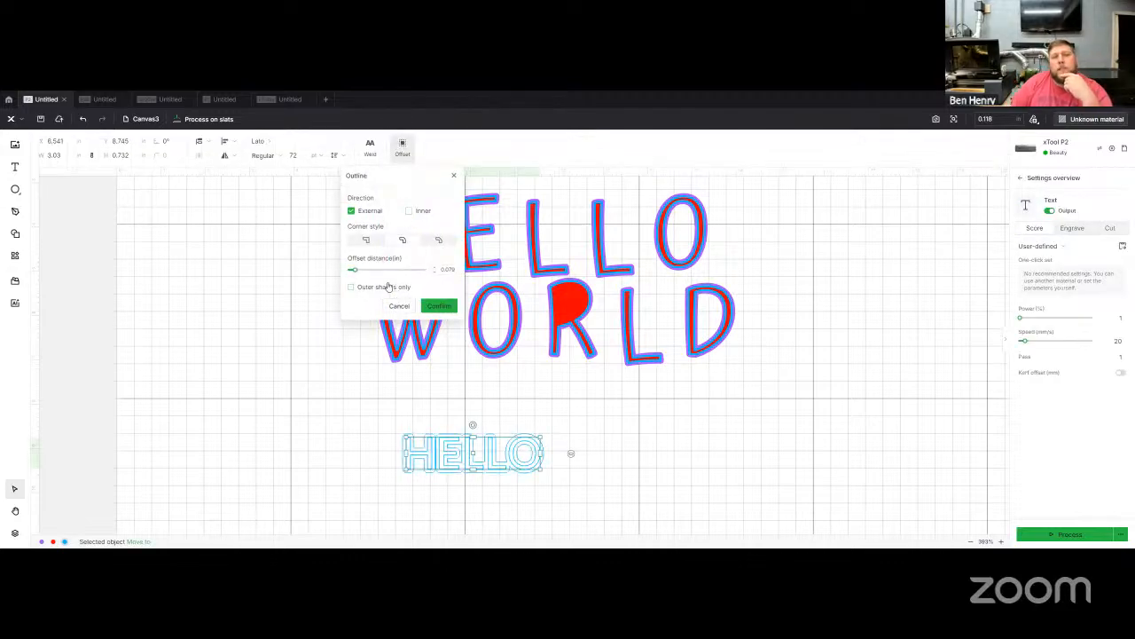
left_click(409, 210)
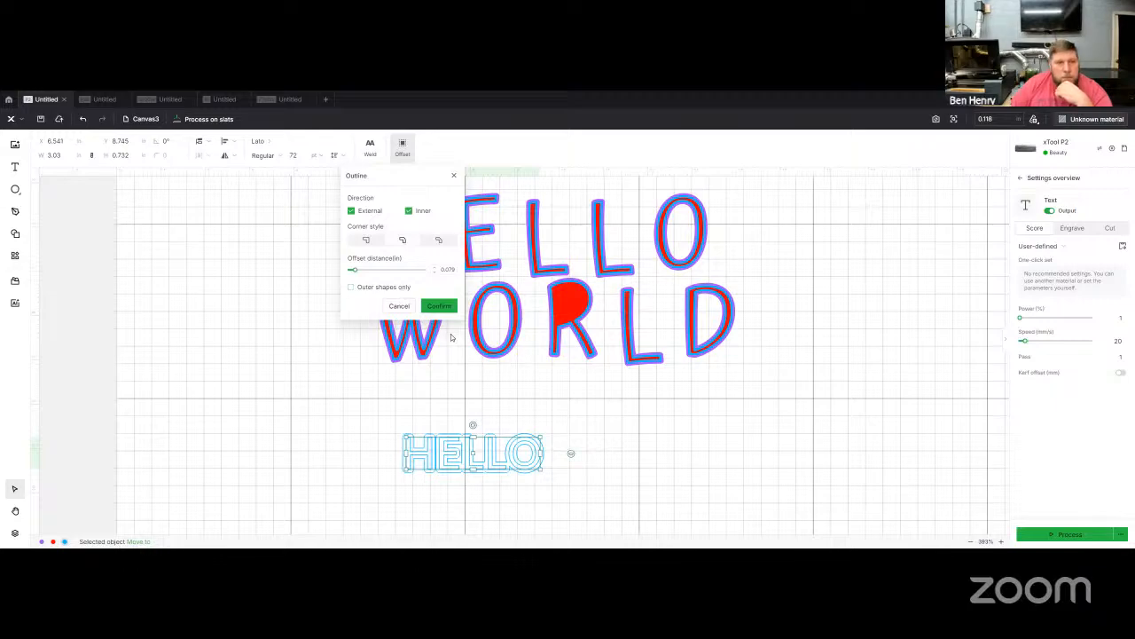
left_click(351, 288)
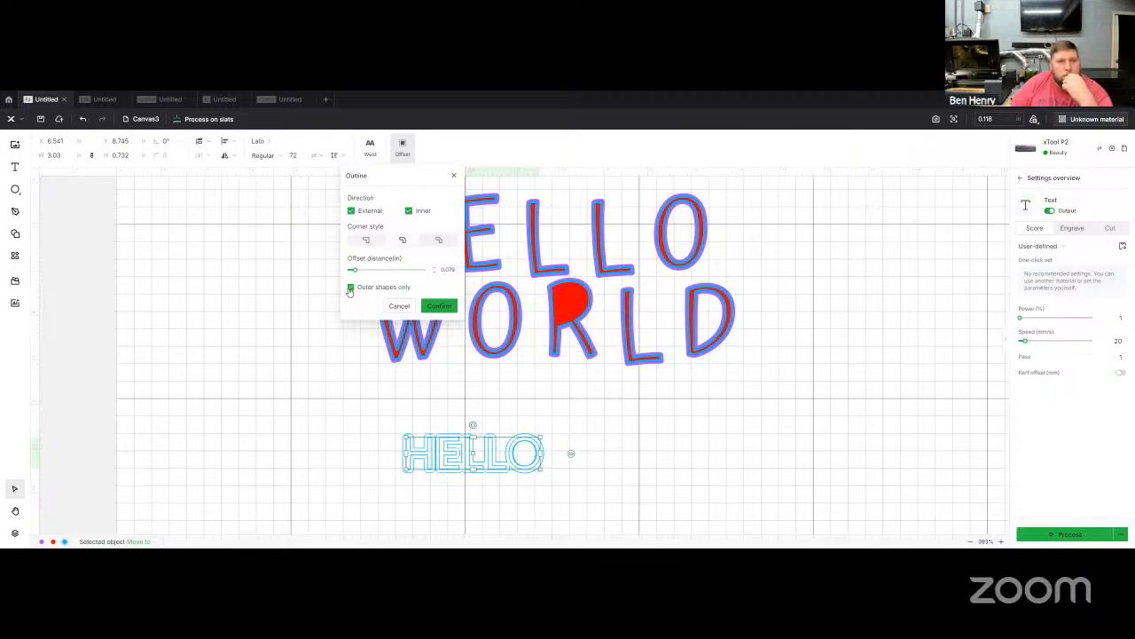
left_click(350, 289)
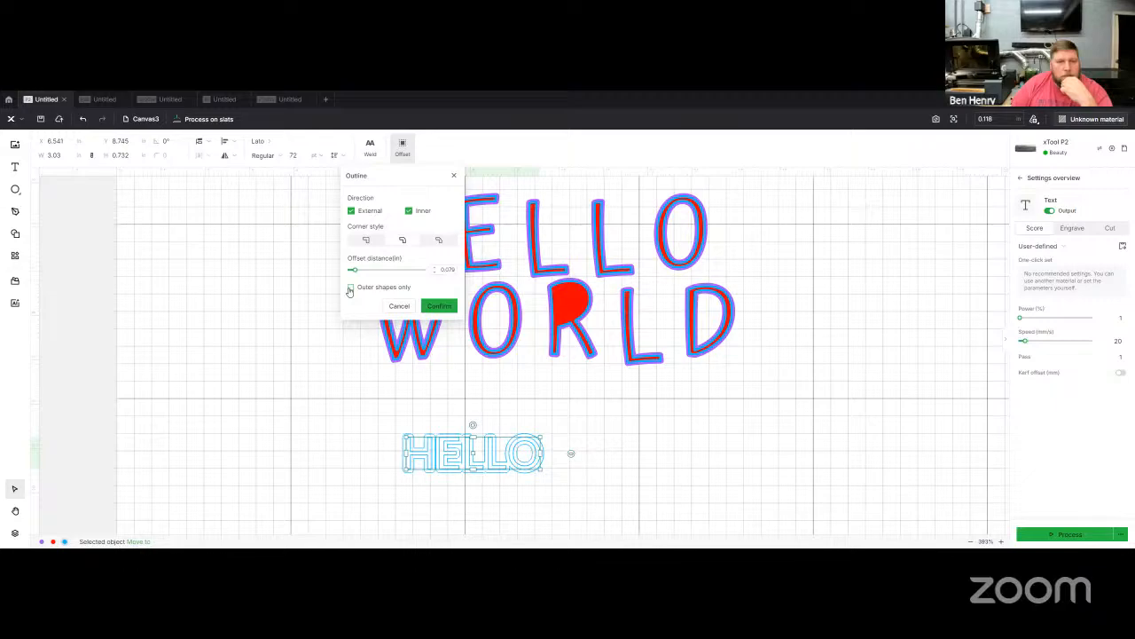
left_click(438, 307)
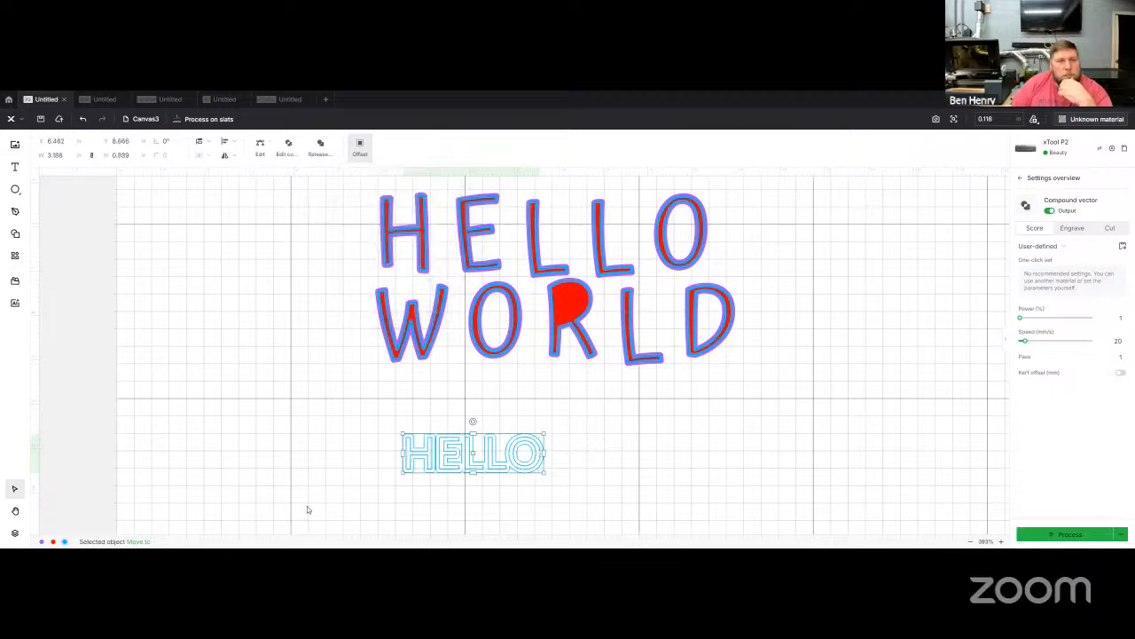
left_click(307, 506)
scroll(423, 455, "up", 5)
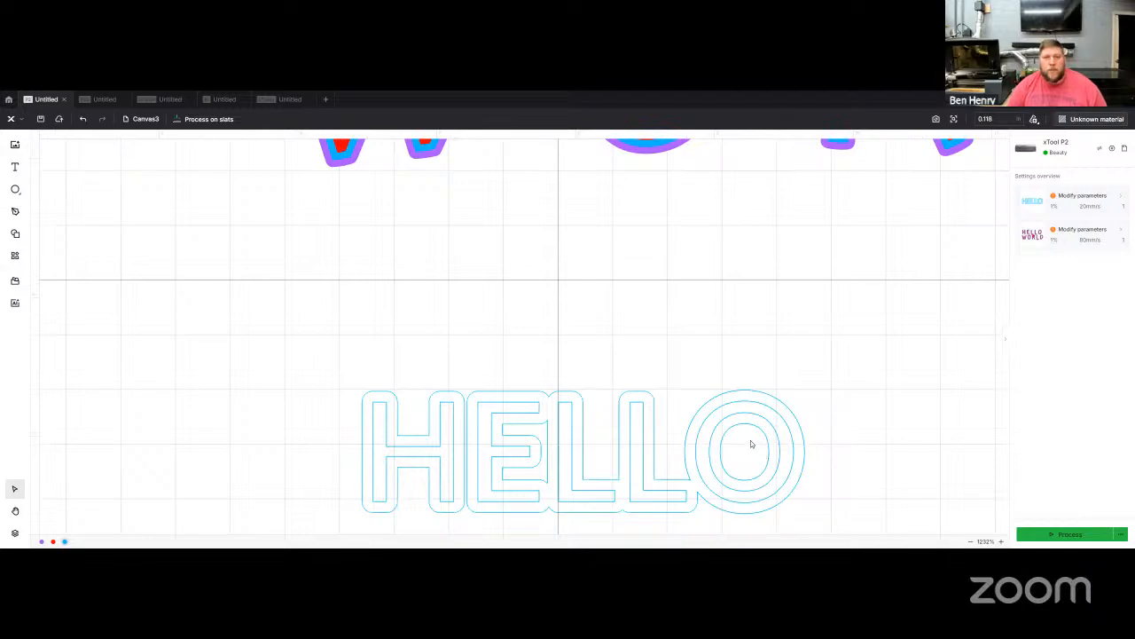
scroll(749, 444, "down", 4)
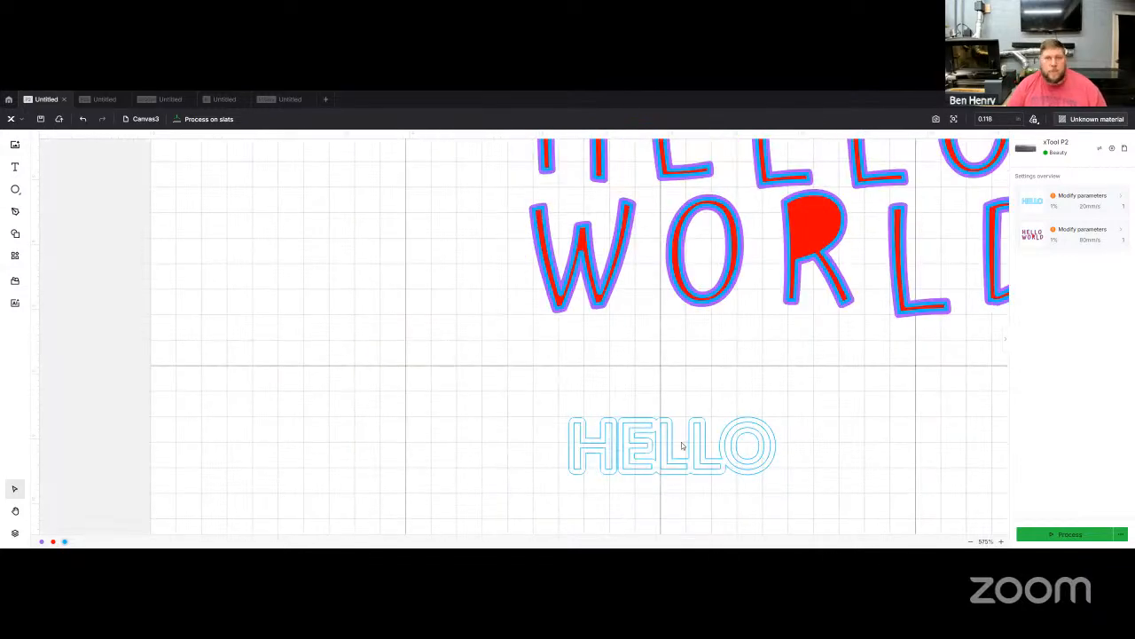
scroll(682, 445, "down", 1)
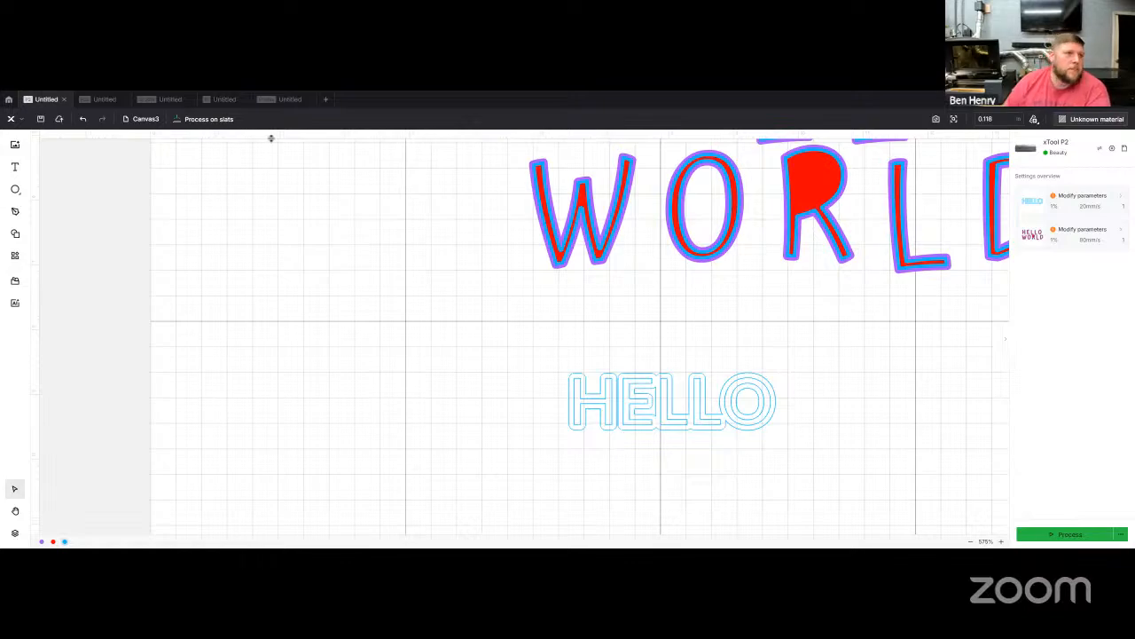
left_click(168, 100)
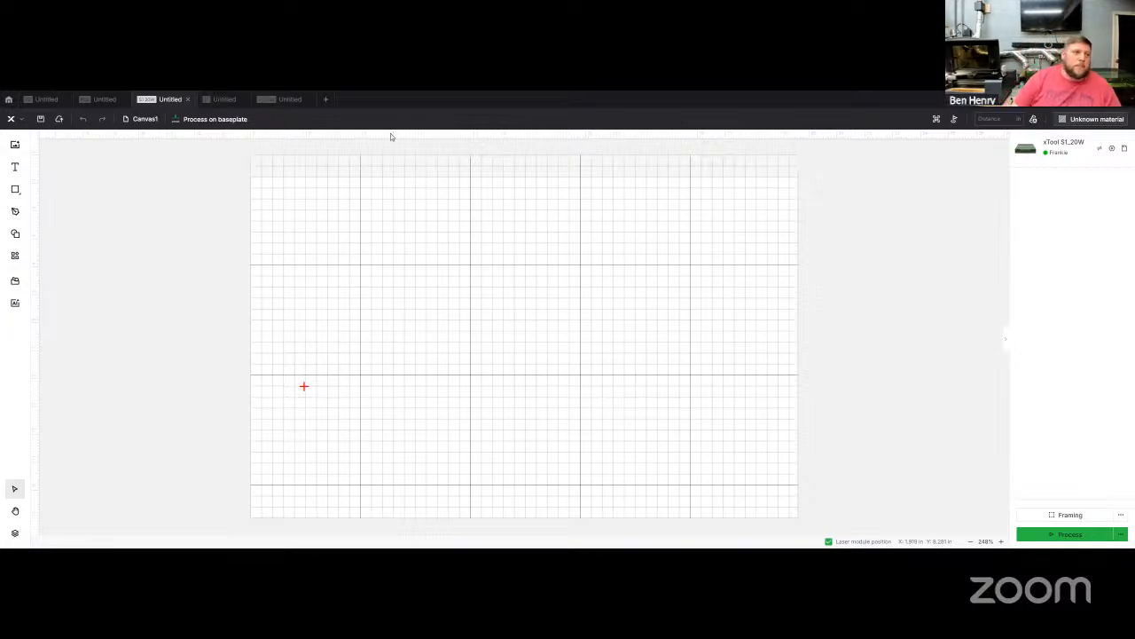
left_click(46, 100)
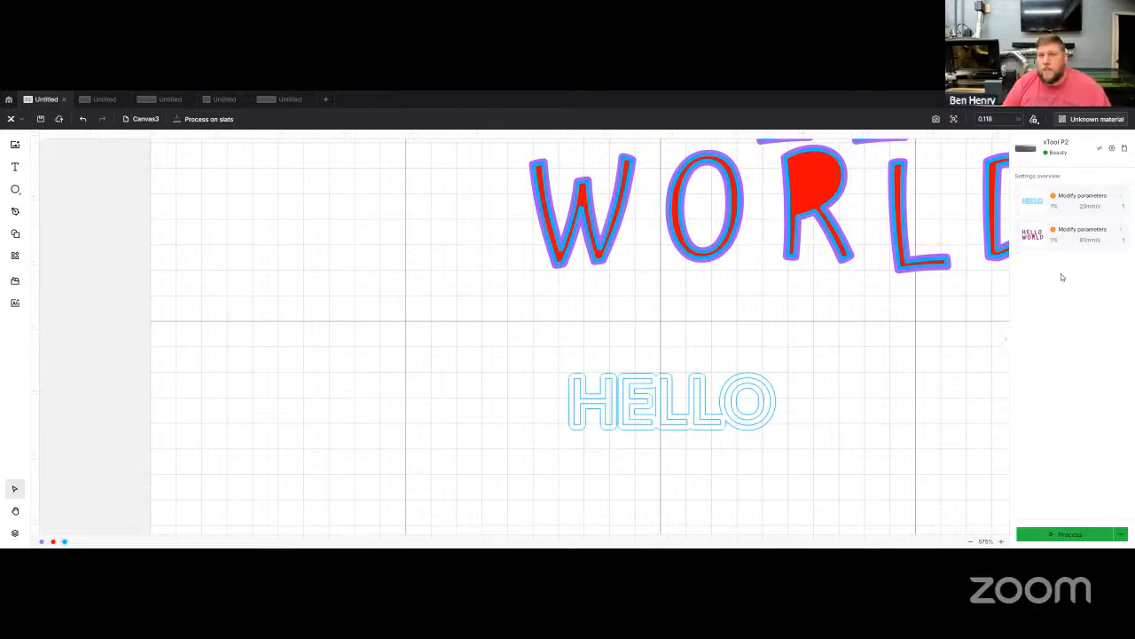
Delete the HELLO WORLD design and the offset HELLO text from the canvas.
scroll(816, 348, "down", 5)
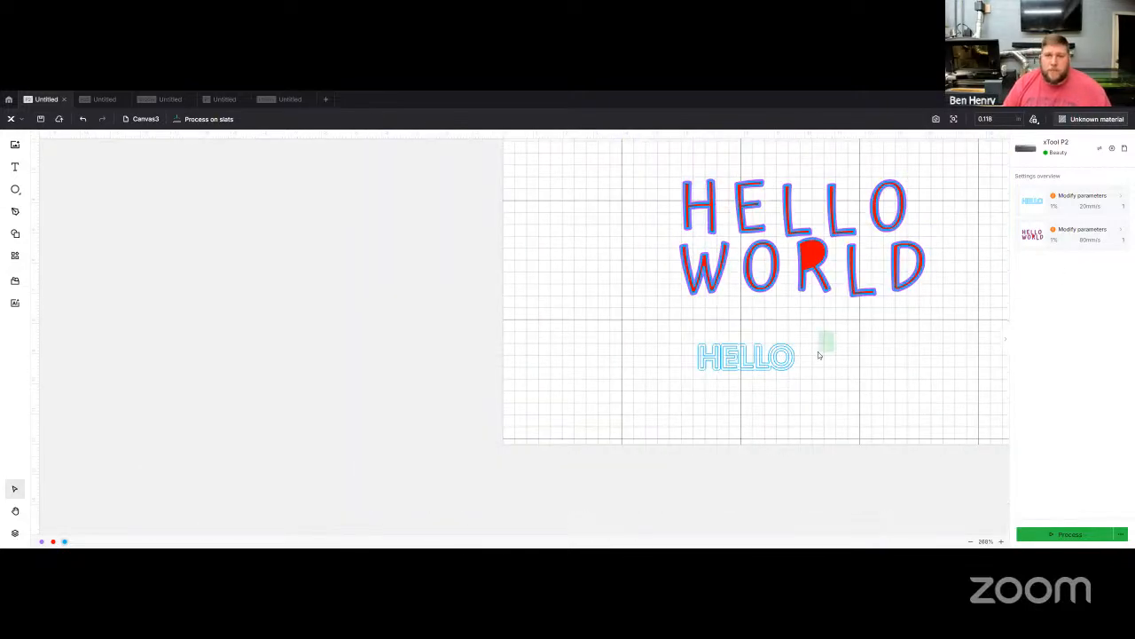
left_click_drag(818, 351, 965, 420)
left_click(635, 216)
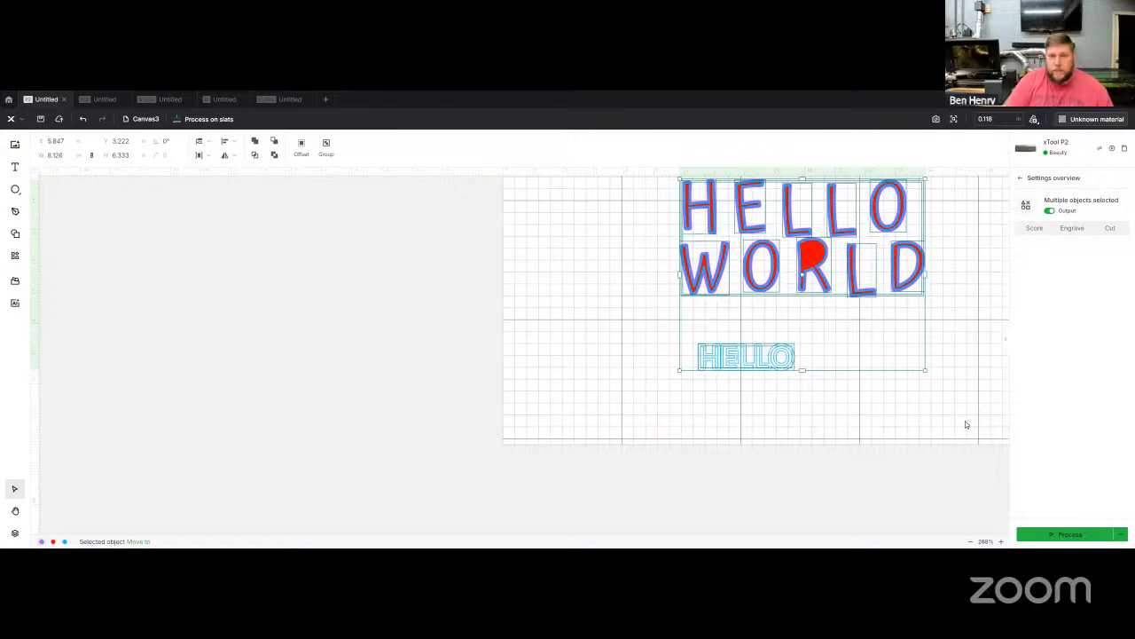
key("Delete")
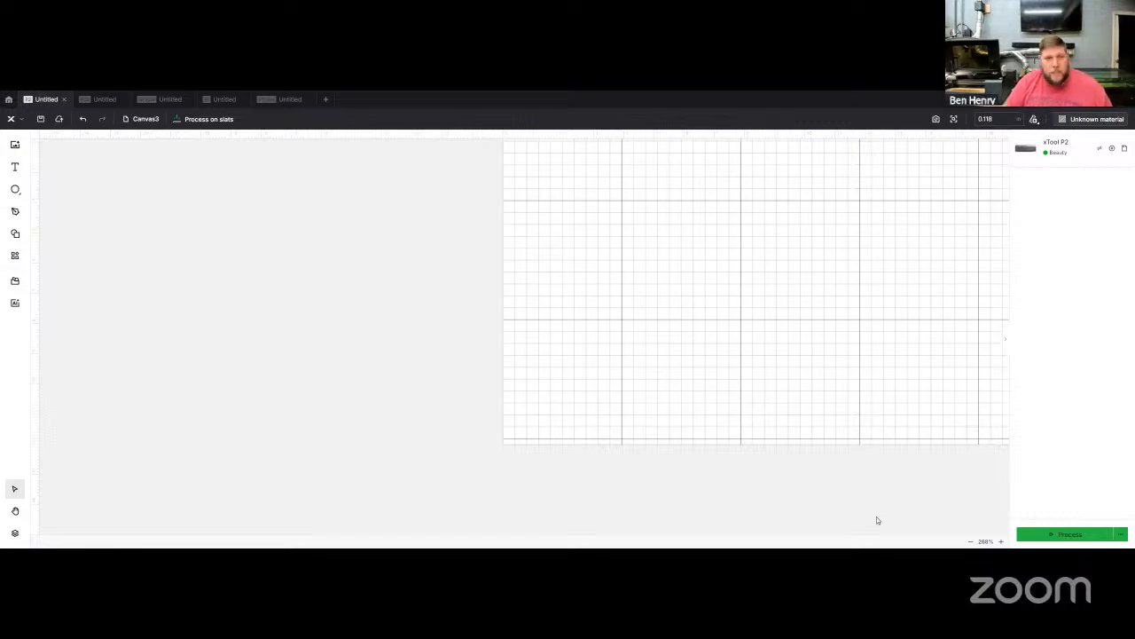
Draw a horizontal line about 11.1 in long across the middle of the work area.
scroll(730, 360, "down", 10)
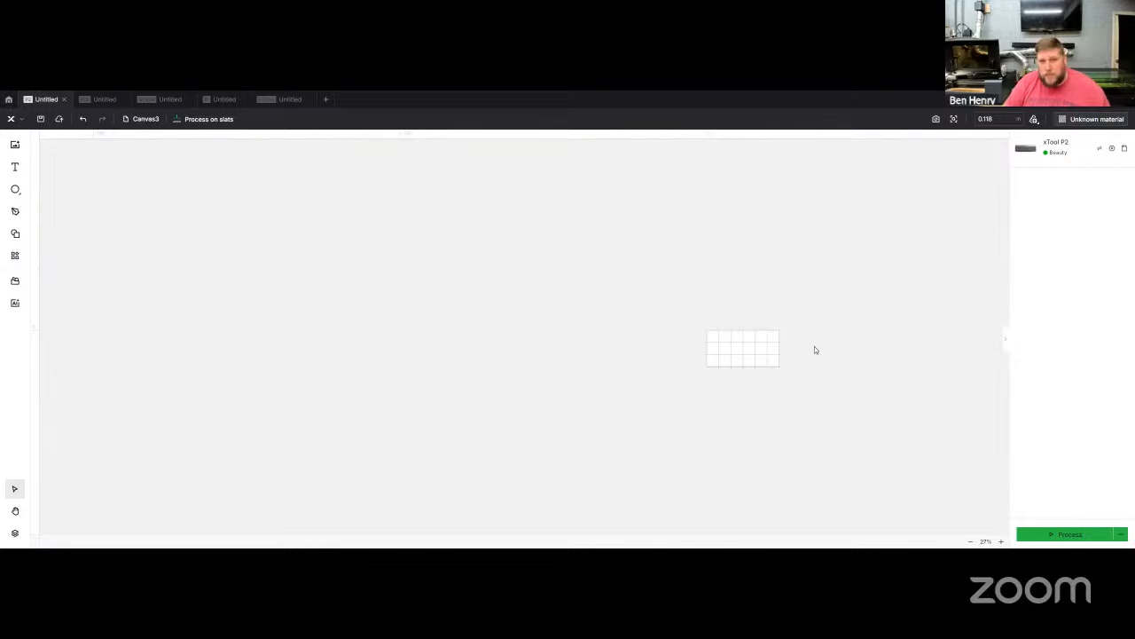
scroll(815, 350, "up", 4)
scroll(707, 347, "up", 4)
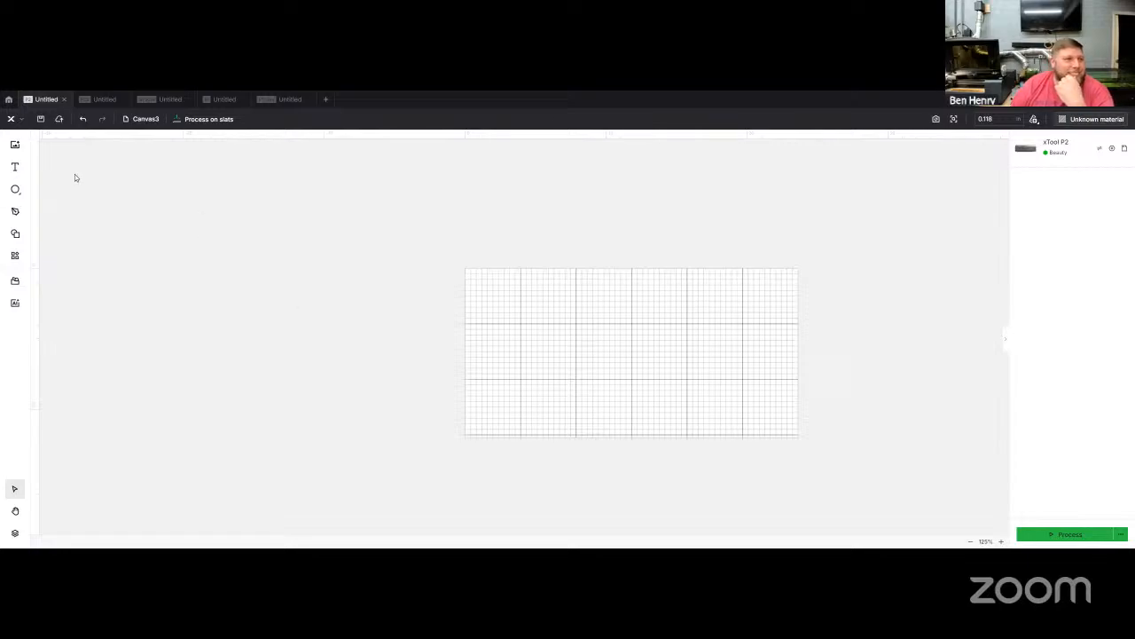
mouse_move(18, 194)
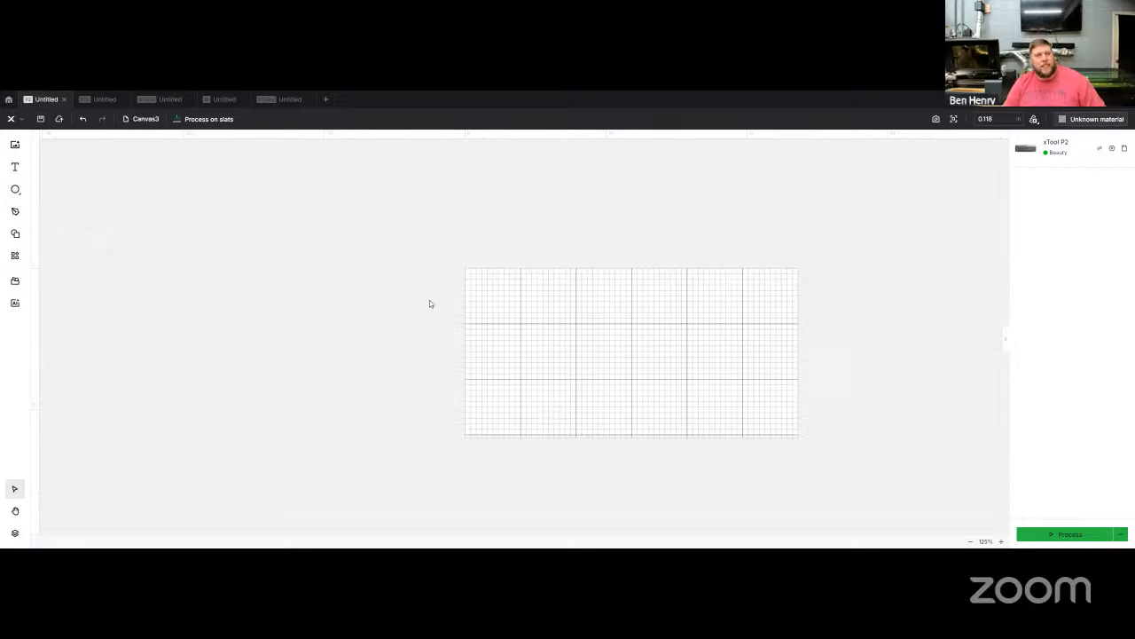
key("l")
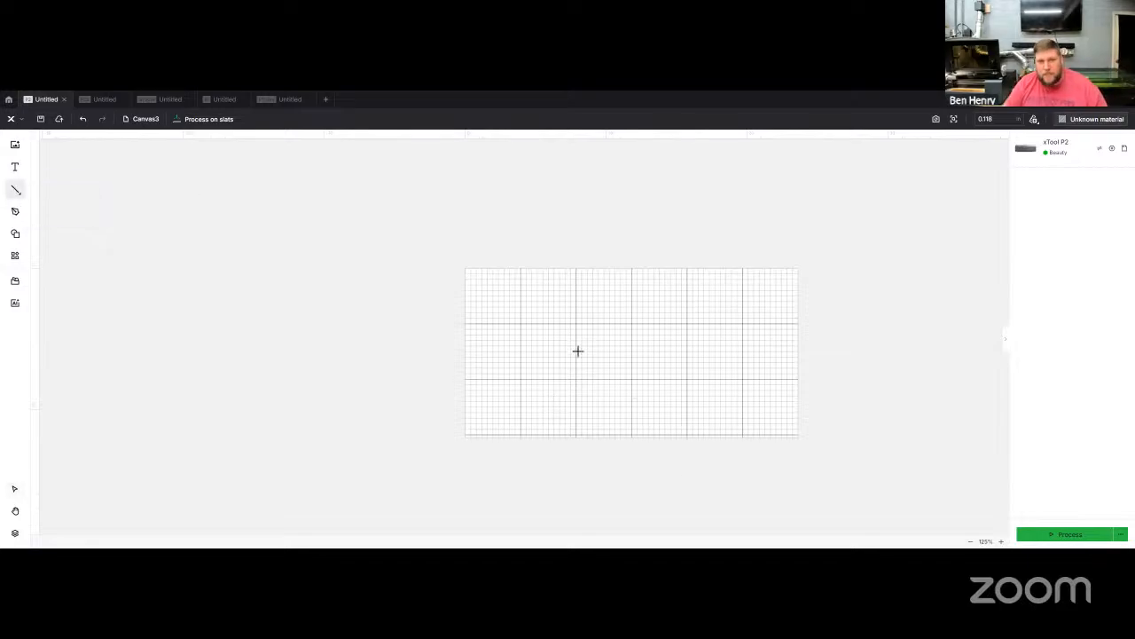
left_click_drag(574, 348, 719, 276)
left_click_drag(697, 390, 730, 348)
key("Escape")
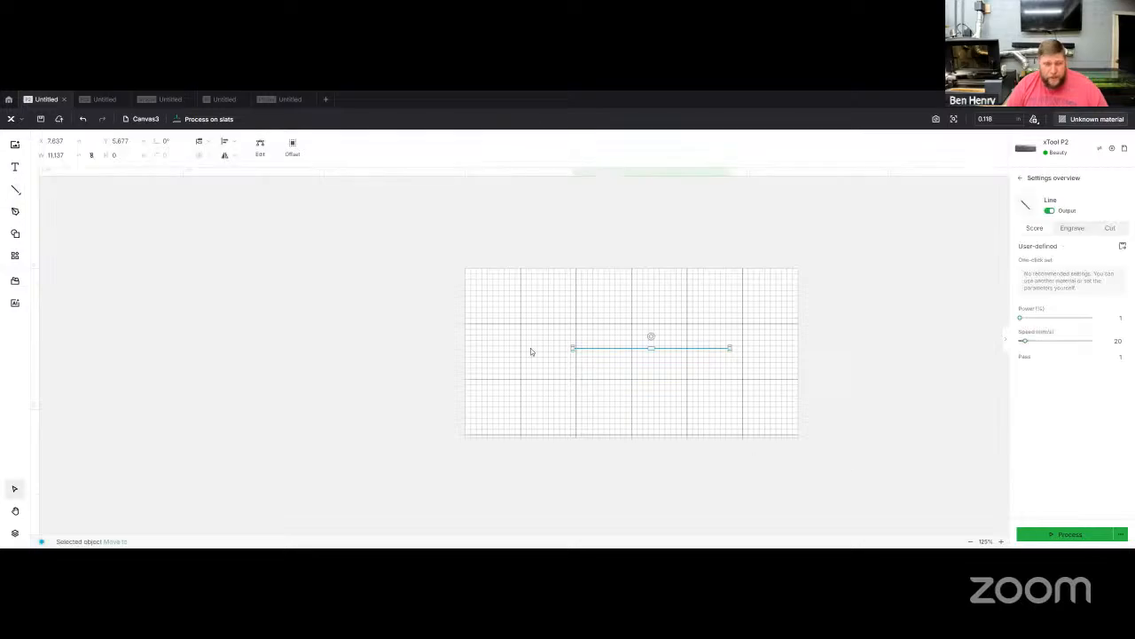
Draw a square about 2.8 in wide above the line's left end and a circle about 6.2 in across over the line.
key("r")
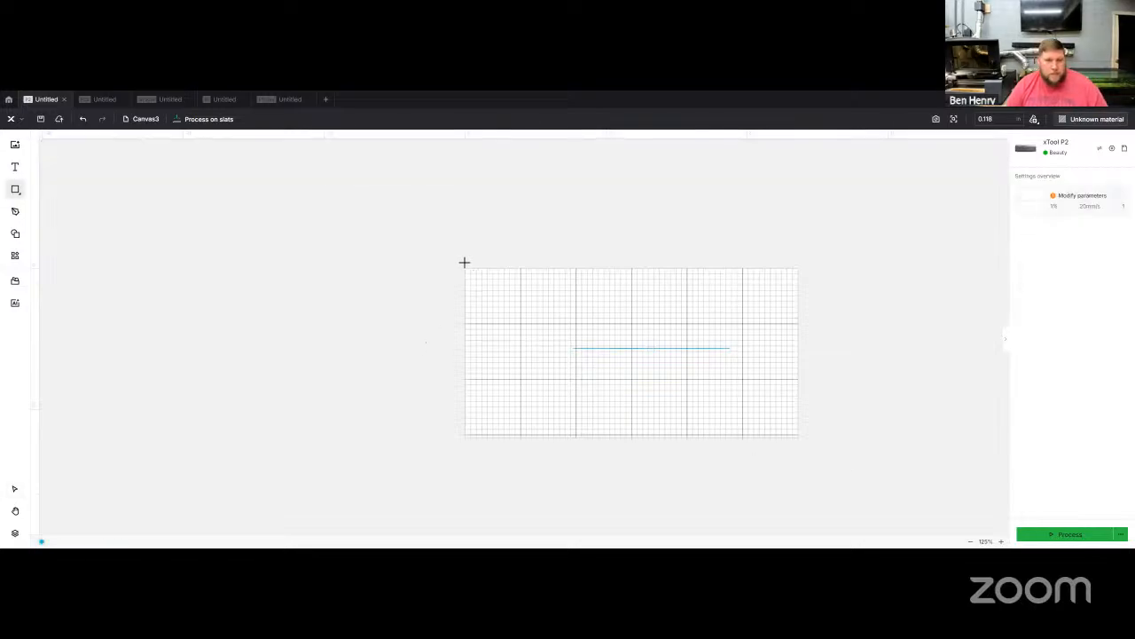
mouse_move(520, 302)
left_mouse_down()
mouse_move(597, 384)
mouse_move(621, 314)
mouse_move(550, 383)
mouse_move(626, 327)
mouse_move(565, 336)
mouse_move(557, 311)
mouse_move(669, 327)
mouse_move(558, 328)
left_mouse_up()
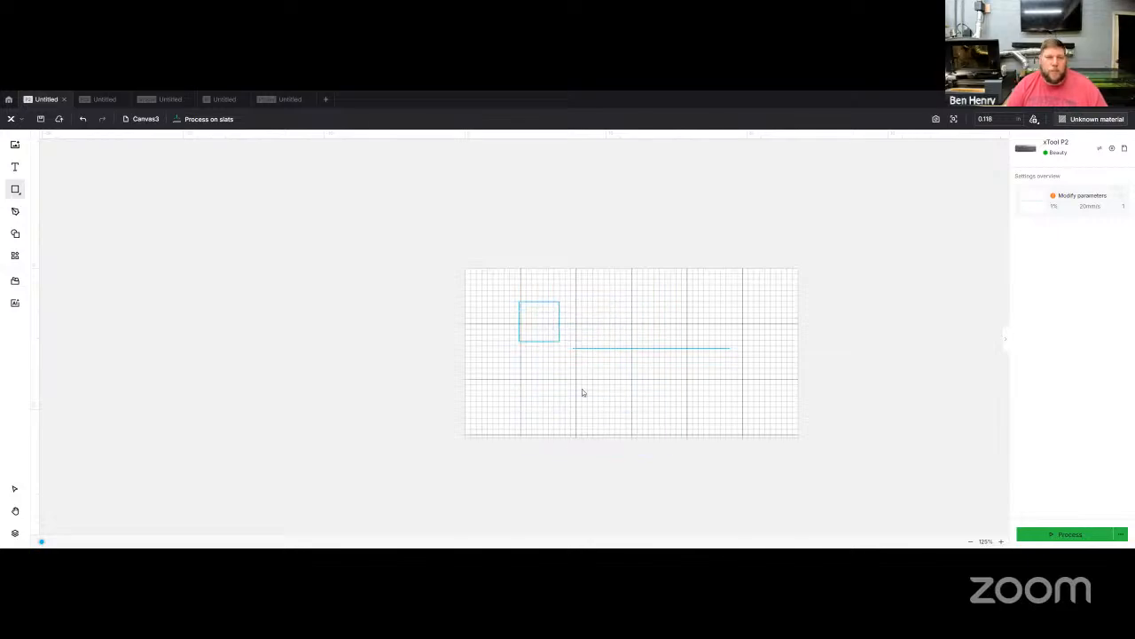
key("e")
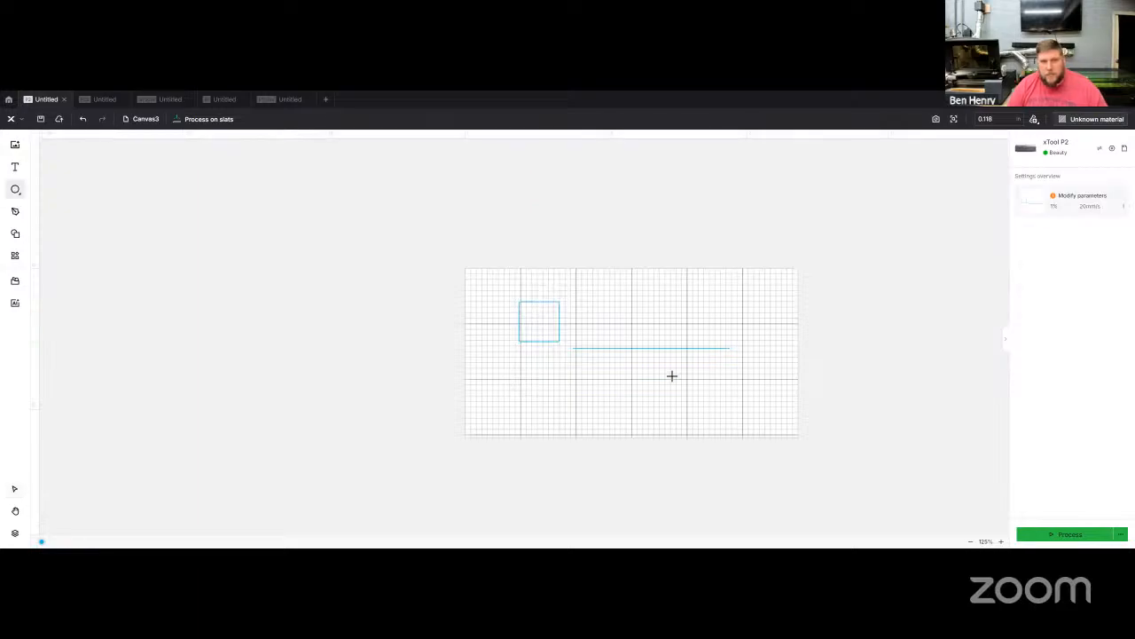
mouse_move(607, 304)
left_mouse_down()
mouse_move(702, 367)
mouse_move(661, 320)
mouse_move(641, 402)
mouse_move(684, 363)
mouse_move(625, 323)
mouse_move(701, 404)
left_mouse_up()
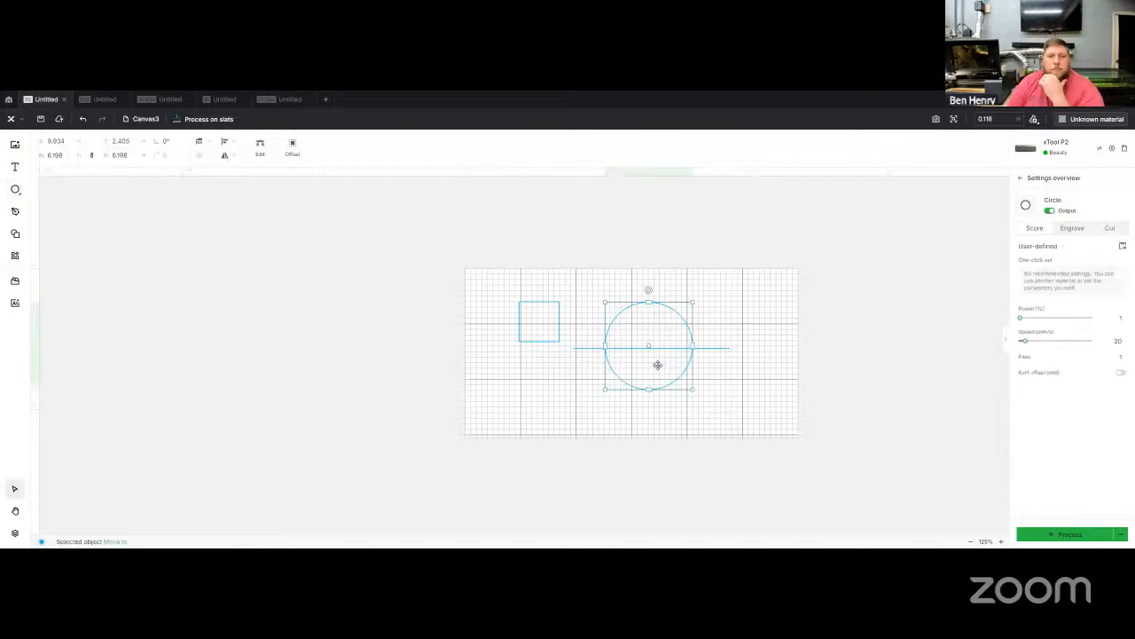
Centre the circle on the line's midpoint and move the square so it overlaps the circle's upper-left edge.
mouse_move(657, 363)
left_mouse_down()
mouse_move(593, 396)
mouse_move(535, 345)
mouse_move(650, 328)
mouse_move(628, 399)
mouse_move(608, 416)
mouse_move(645, 371)
left_mouse_up()
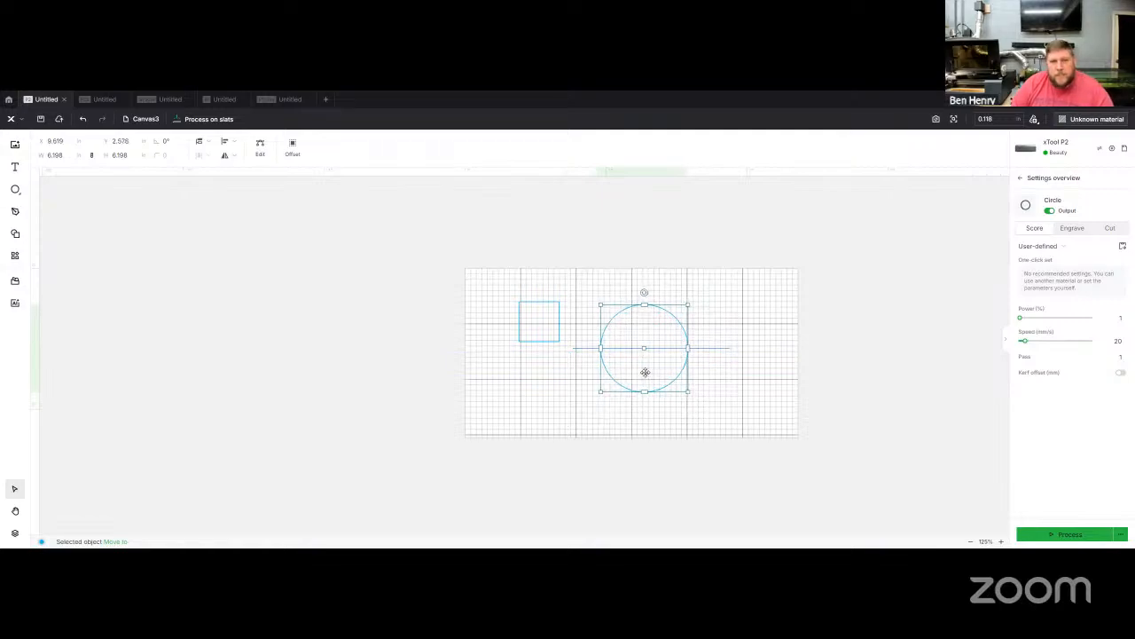
key("Left")
left_click_drag(650, 372, 653, 372)
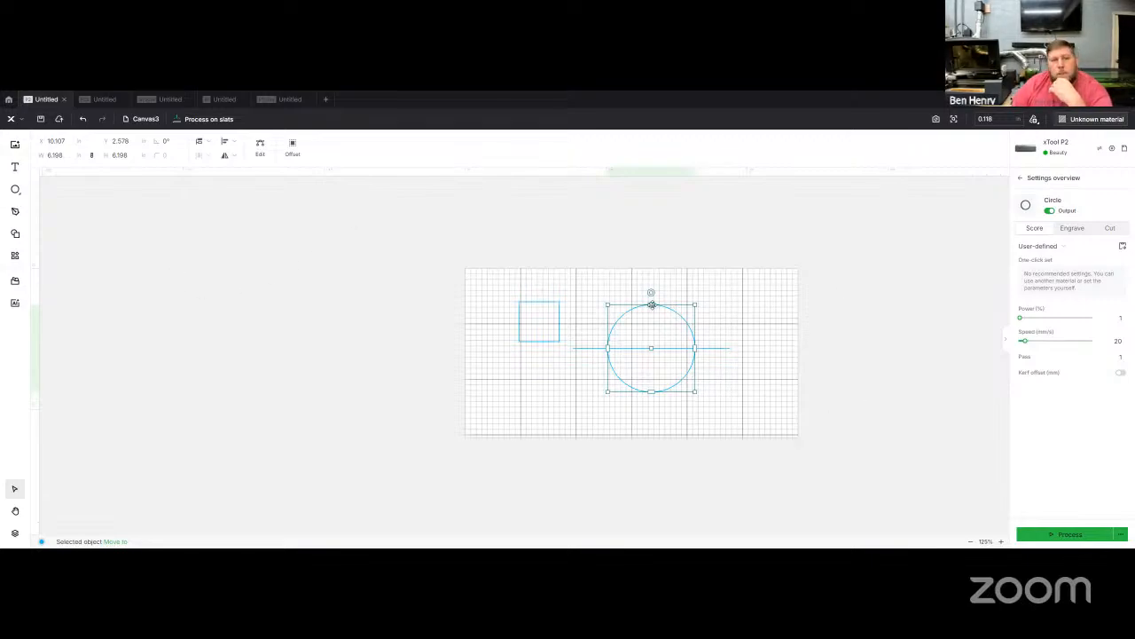
left_click_drag(542, 318, 608, 314)
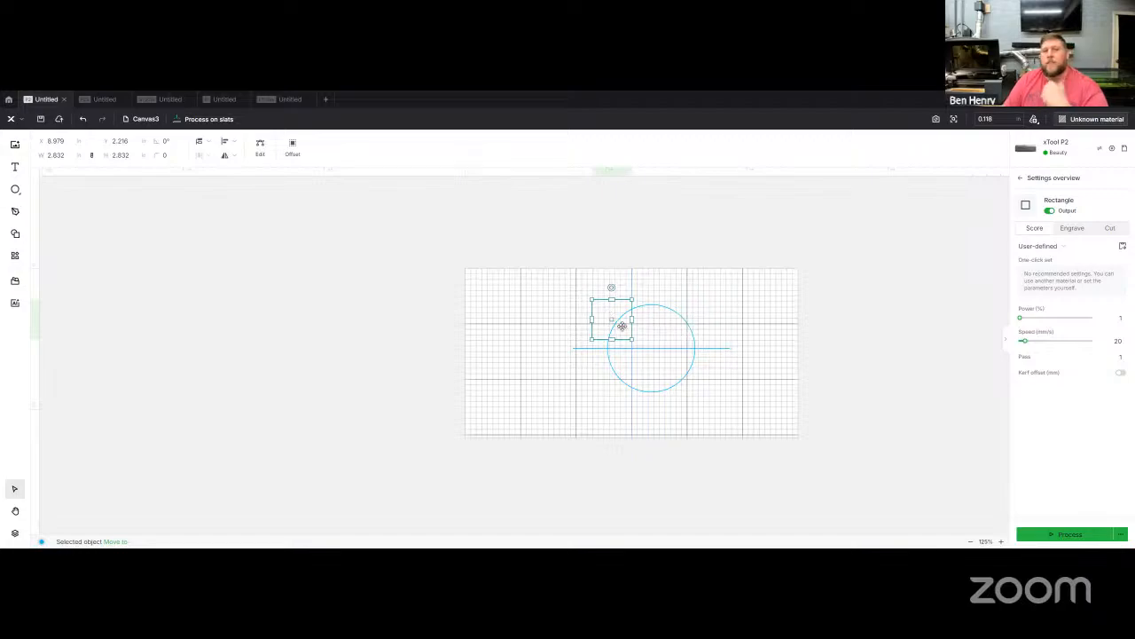
Change the square's colour to orange and the circle's to green, and leave the circle selected.
right_click(614, 317)
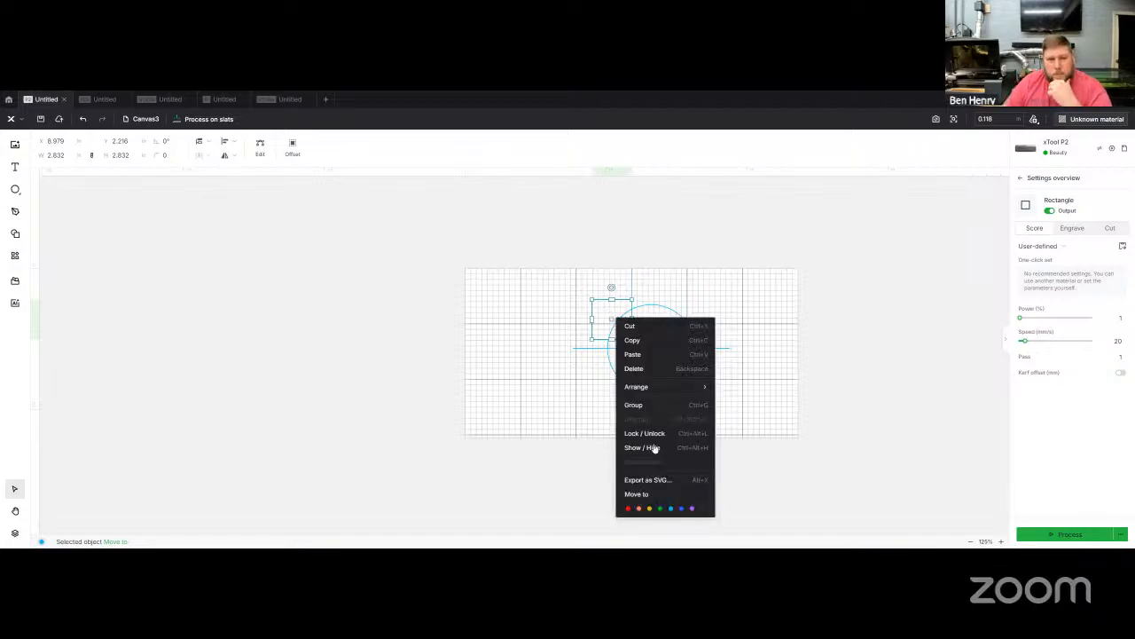
left_click(637, 507)
left_click(667, 309)
right_click(669, 308)
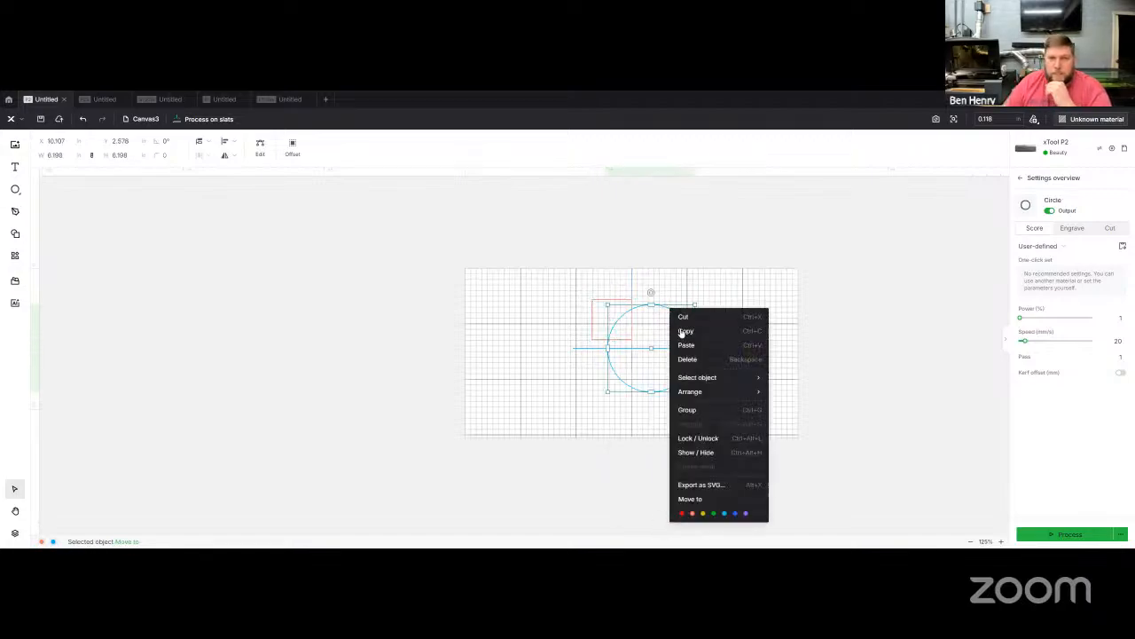
left_click(713, 513)
left_click(734, 329)
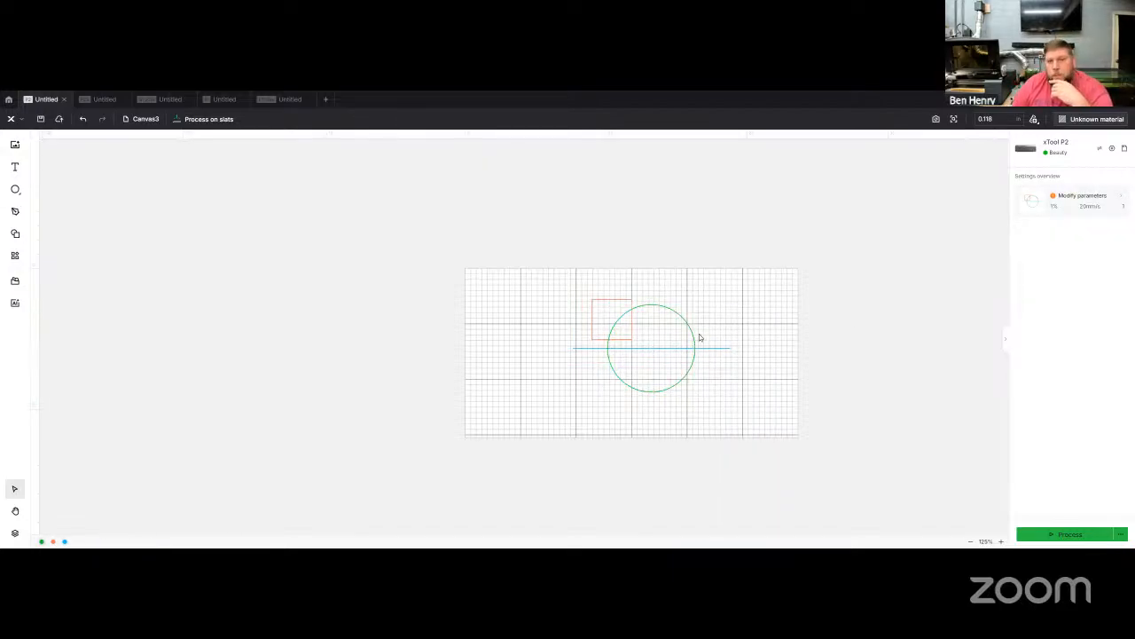
left_click(677, 318)
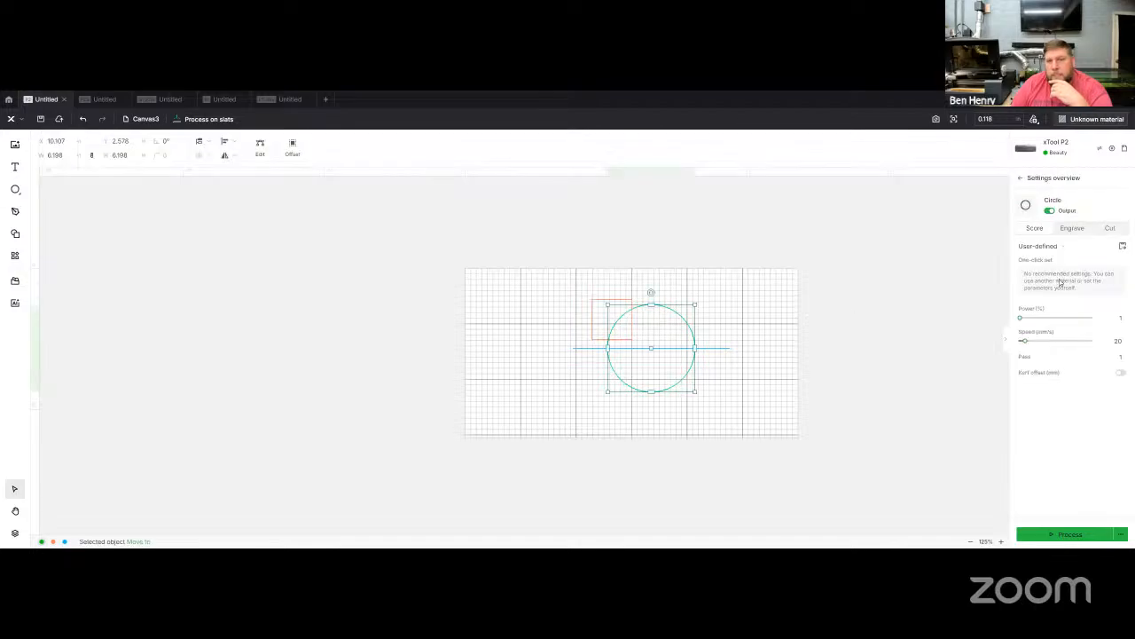
Set the green circle and the orange square to the Engrave processing type.
left_click(1072, 228)
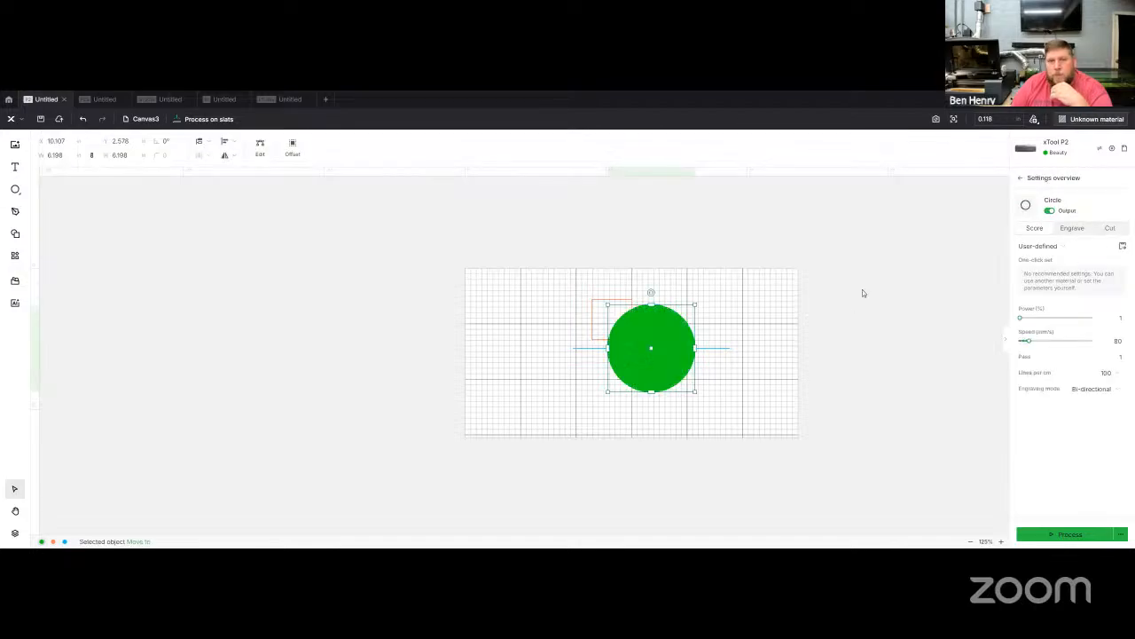
left_click(599, 304)
left_click(1073, 228)
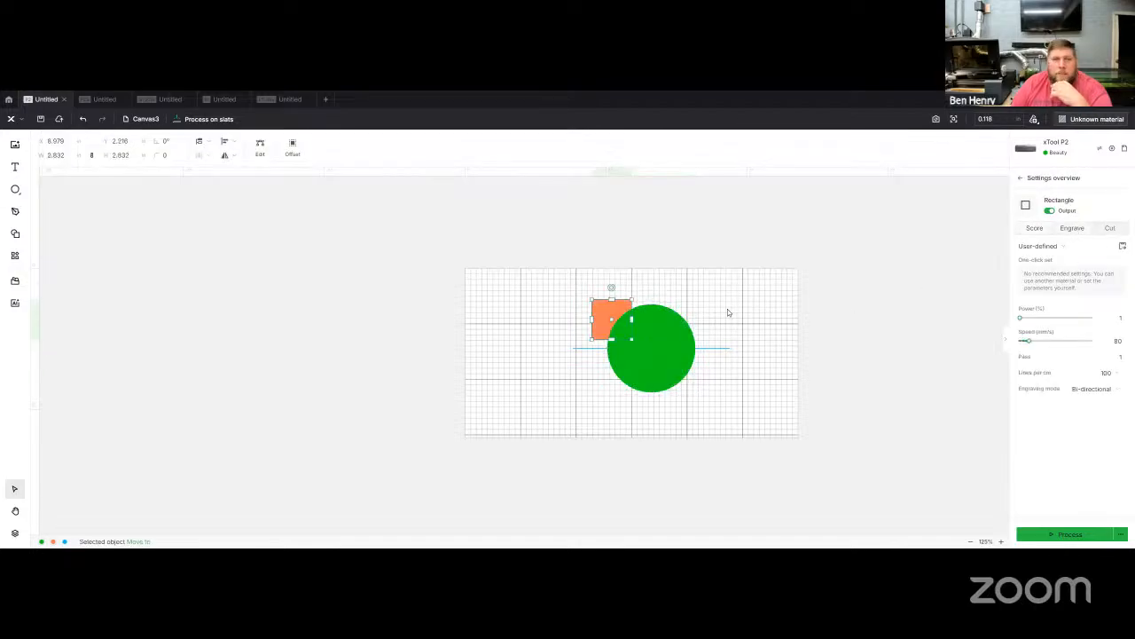
left_click(728, 312)
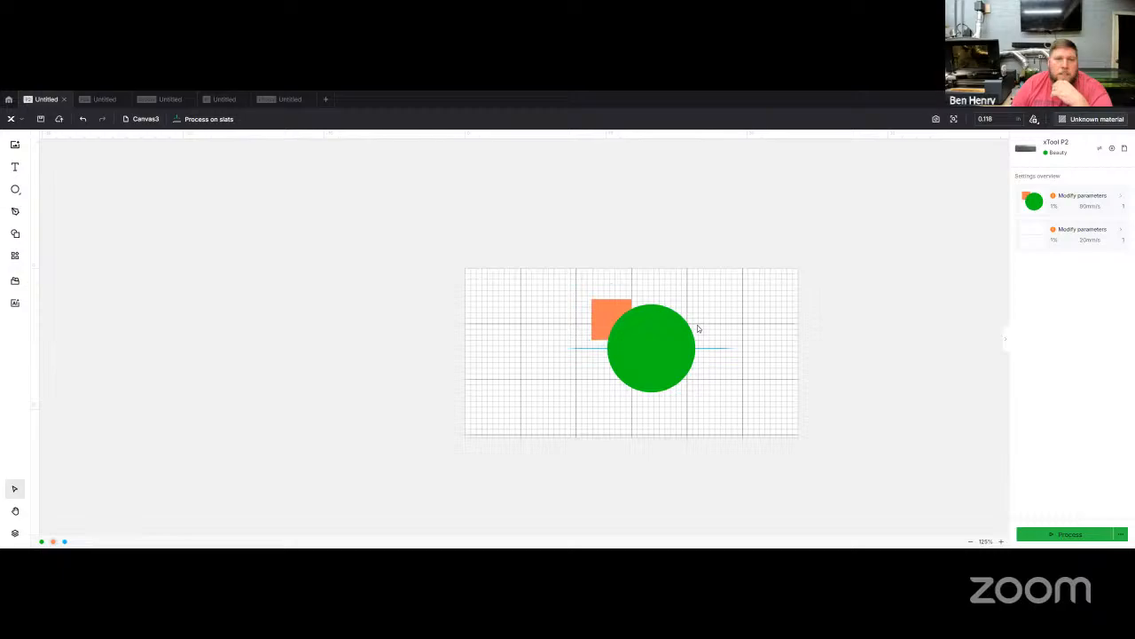
Try subtracting the circle from the square, selecting the circle first, and undo the subtraction.
left_click(633, 332)
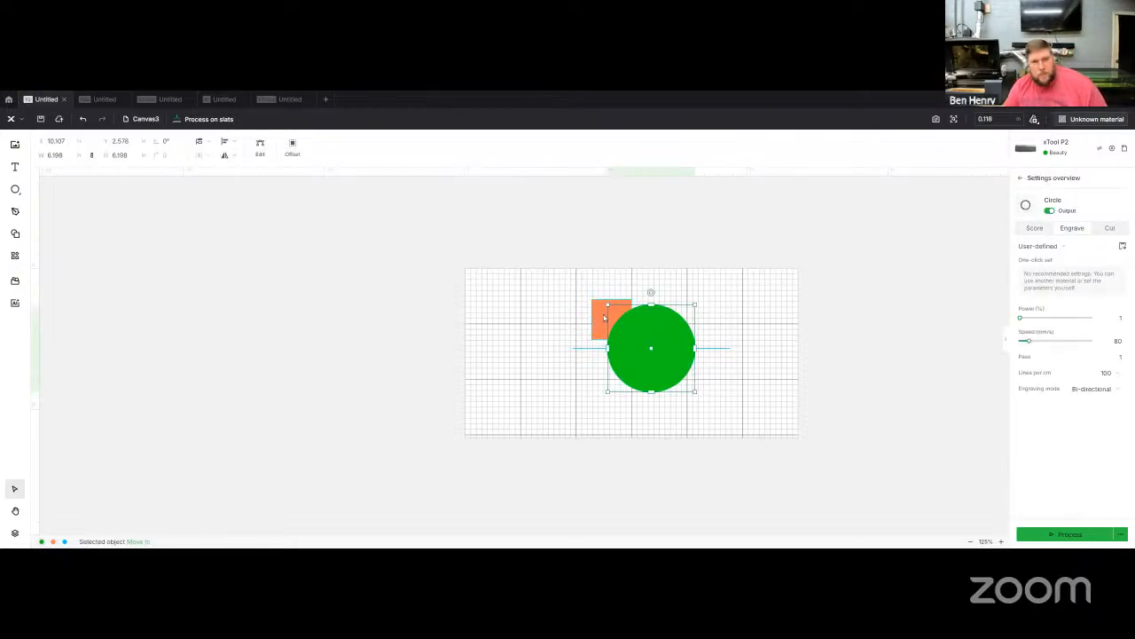
left_click(604, 318, "shift")
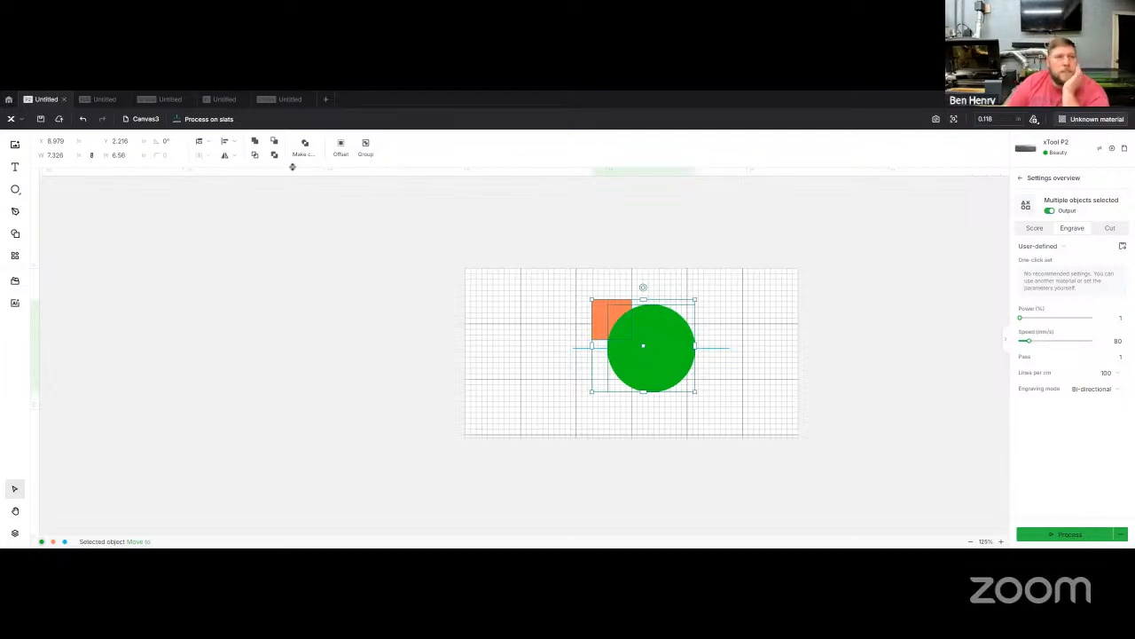
left_click(274, 144)
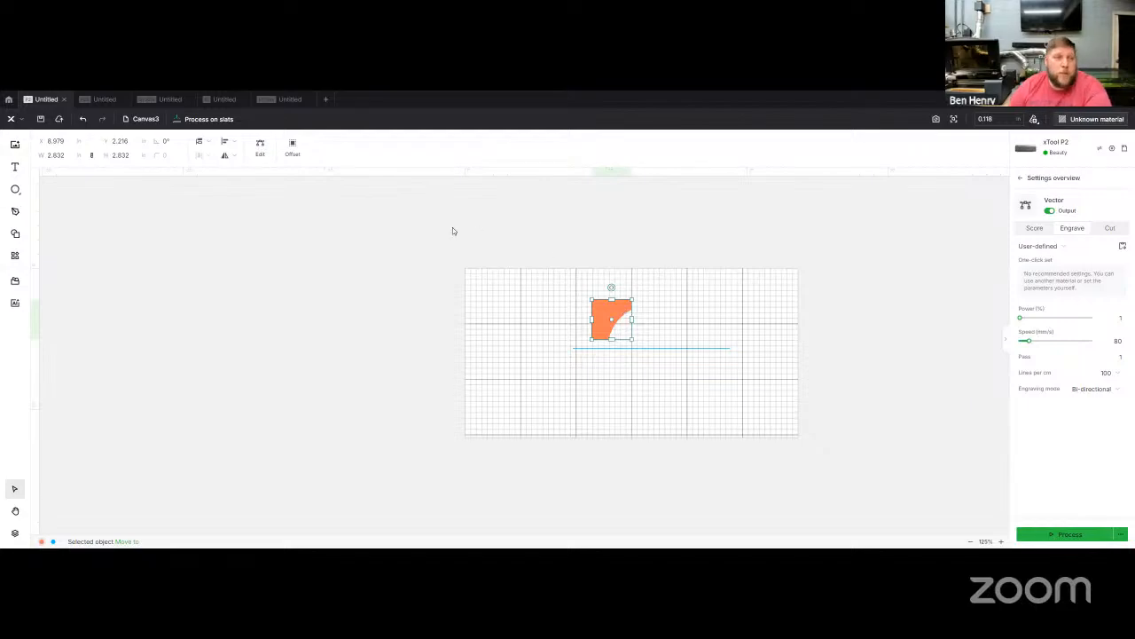
left_click(83, 119)
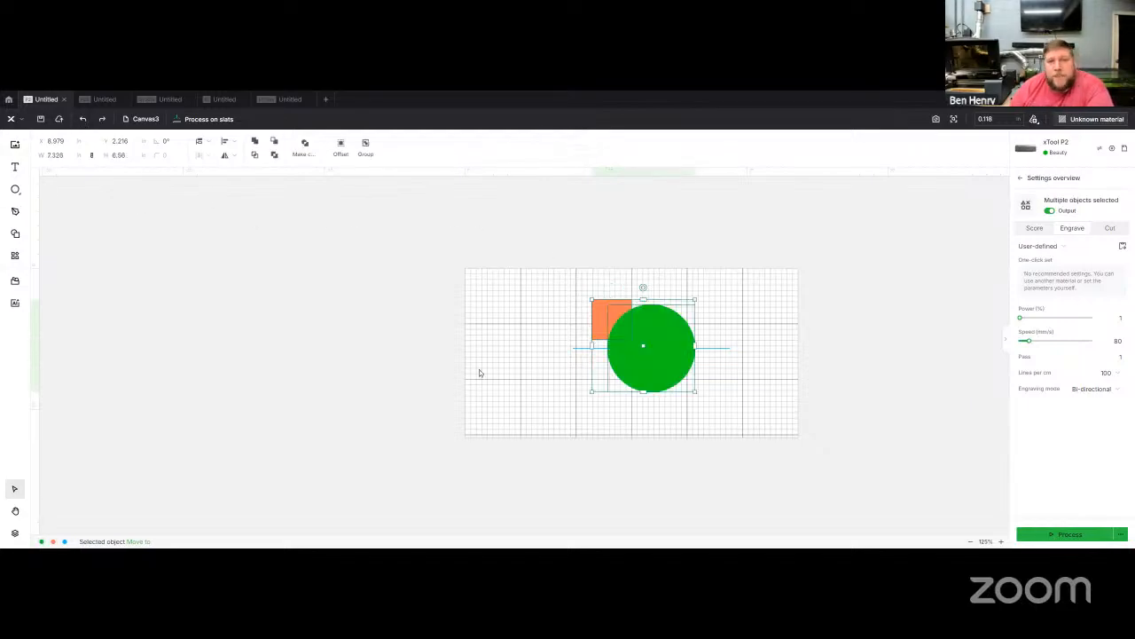
left_click(520, 424)
Try the same subtraction with the square selected before the circle, and undo it.
left_click(603, 309)
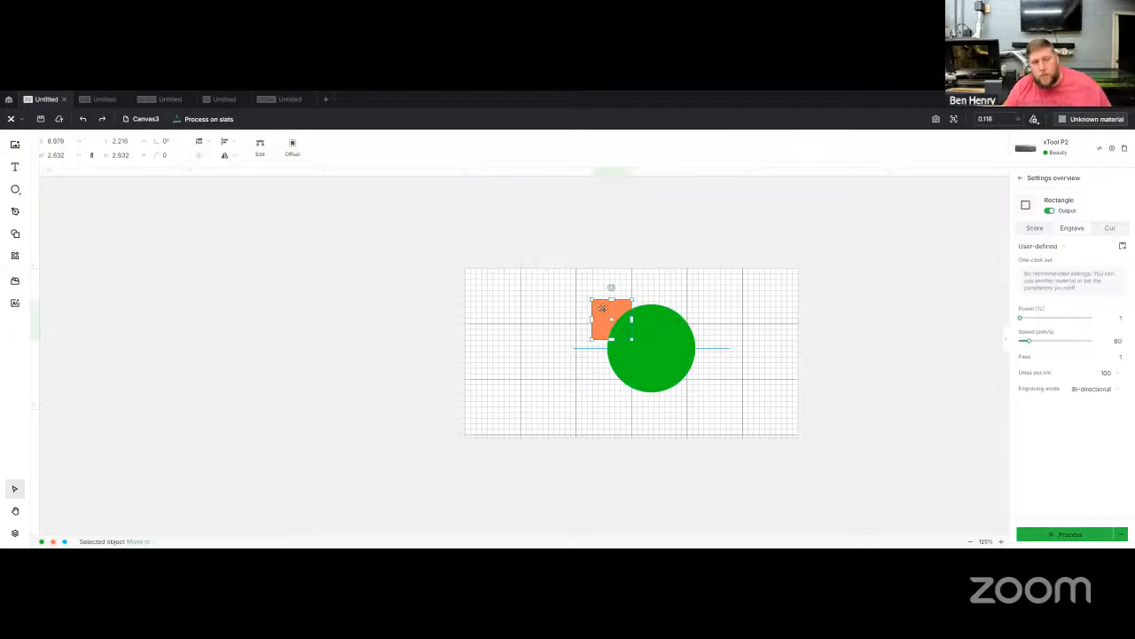
left_click(669, 324, "shift")
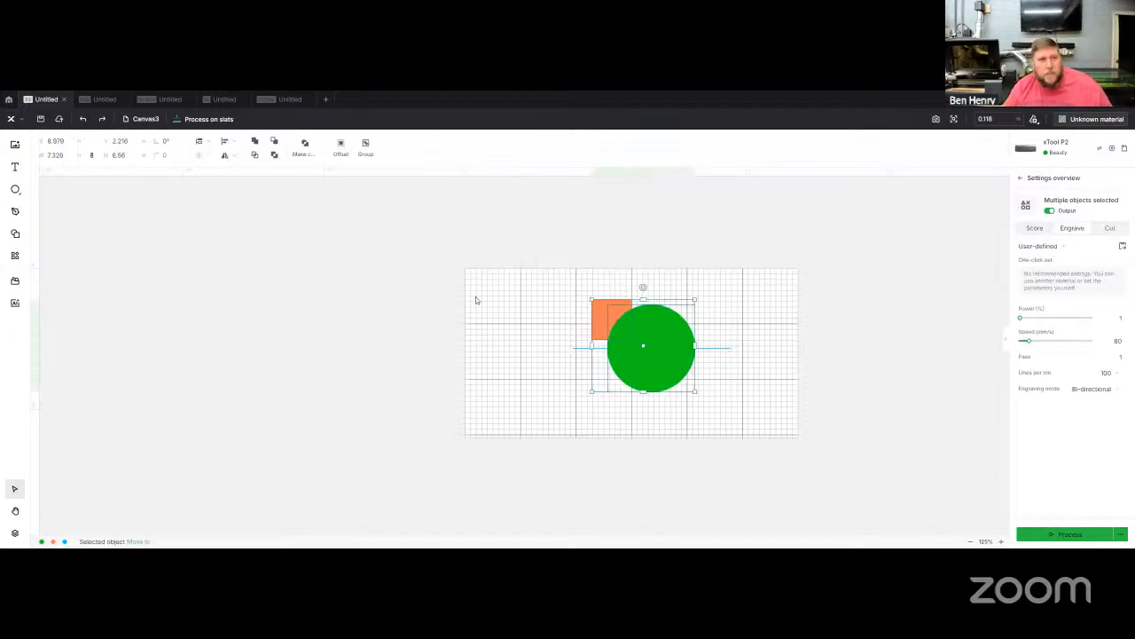
left_click(274, 143)
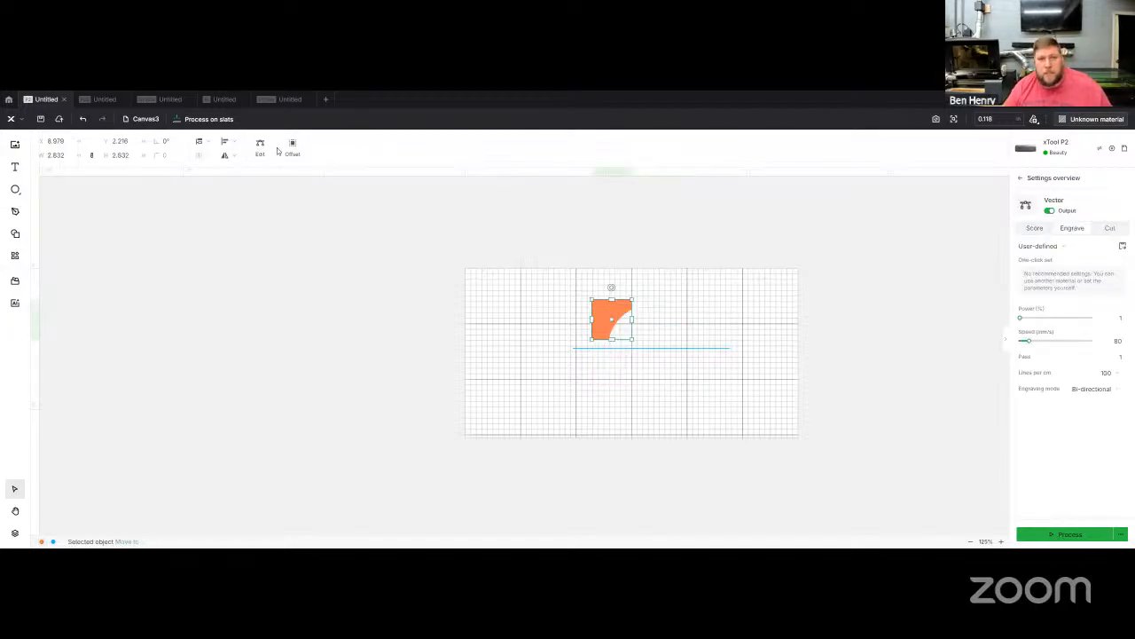
left_click(82, 119)
left_click(348, 321)
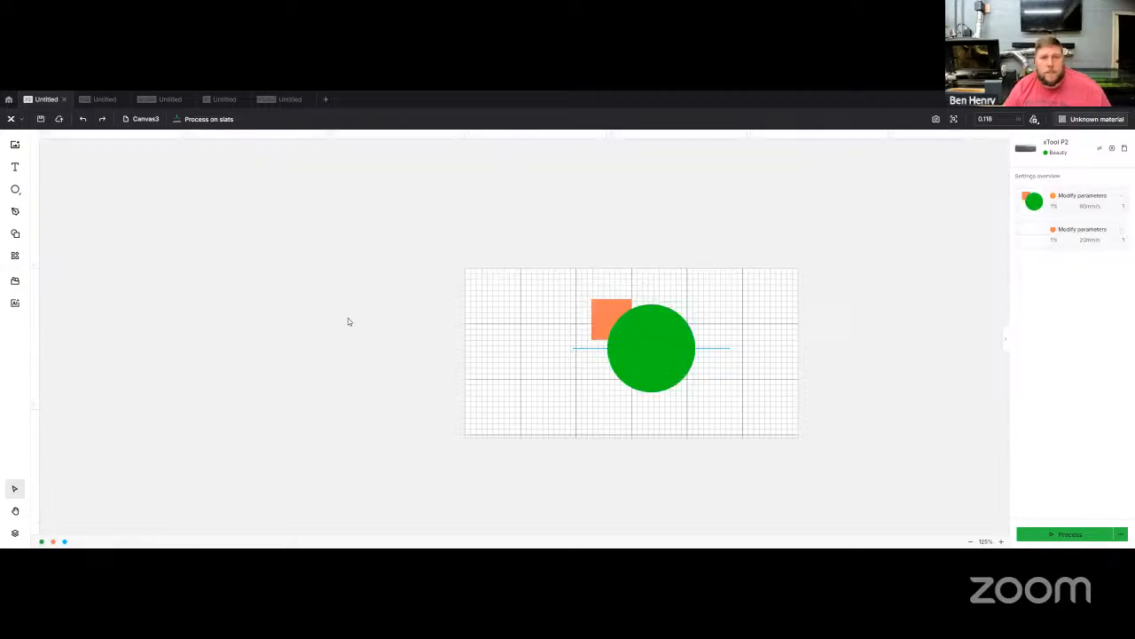
Subtract the front circle from the square once more, undo it, and clear the selection.
left_click(617, 309)
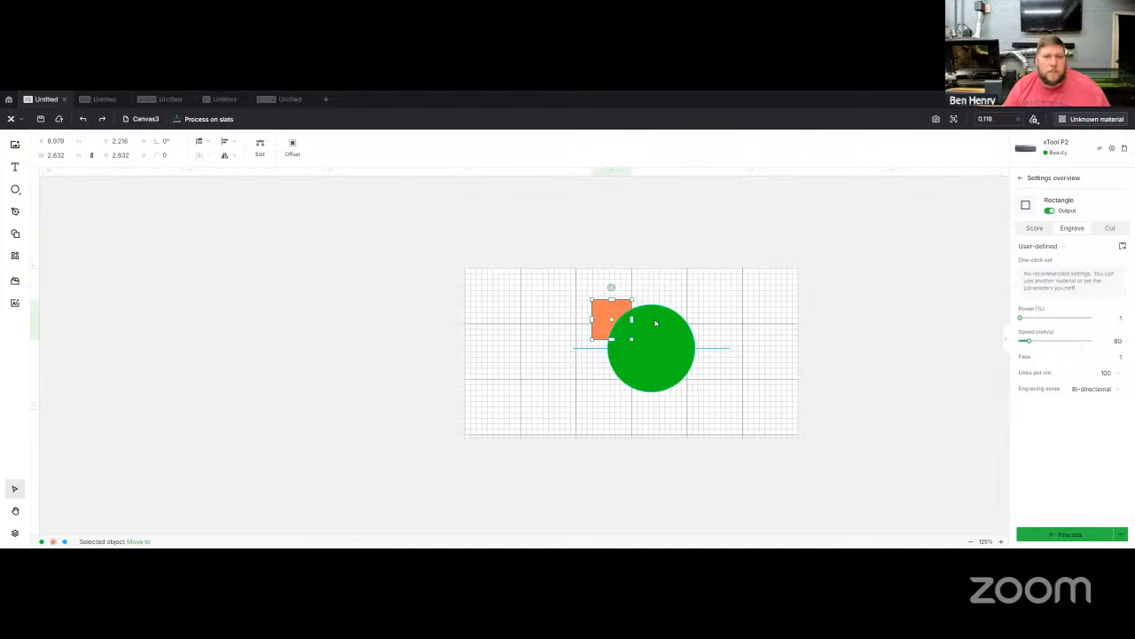
left_click(655, 321, "shift")
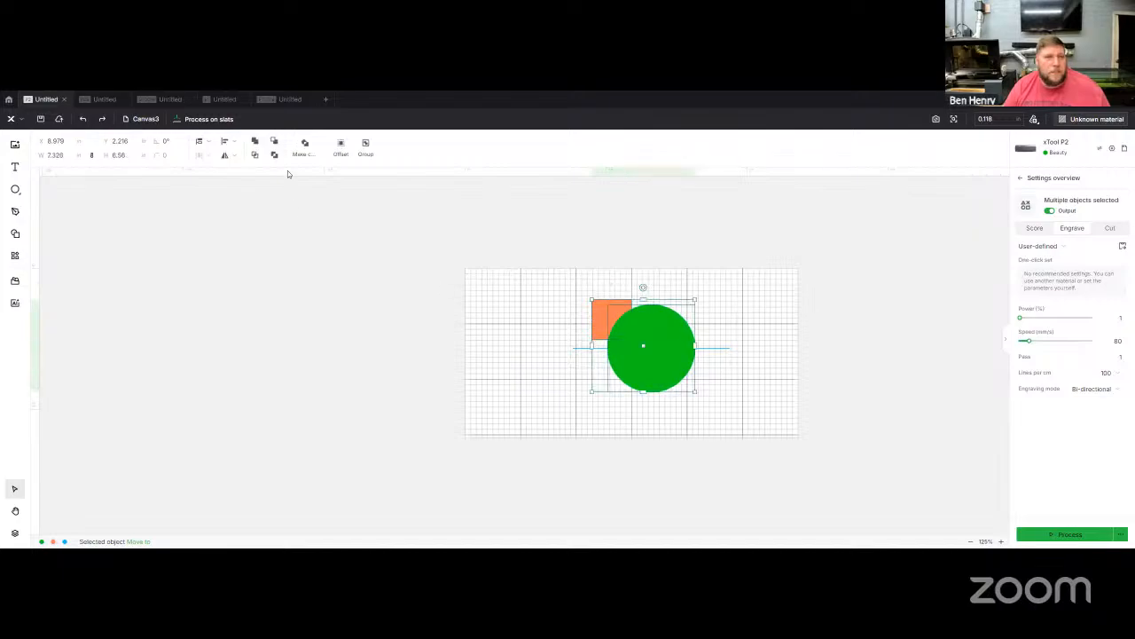
left_click(276, 142)
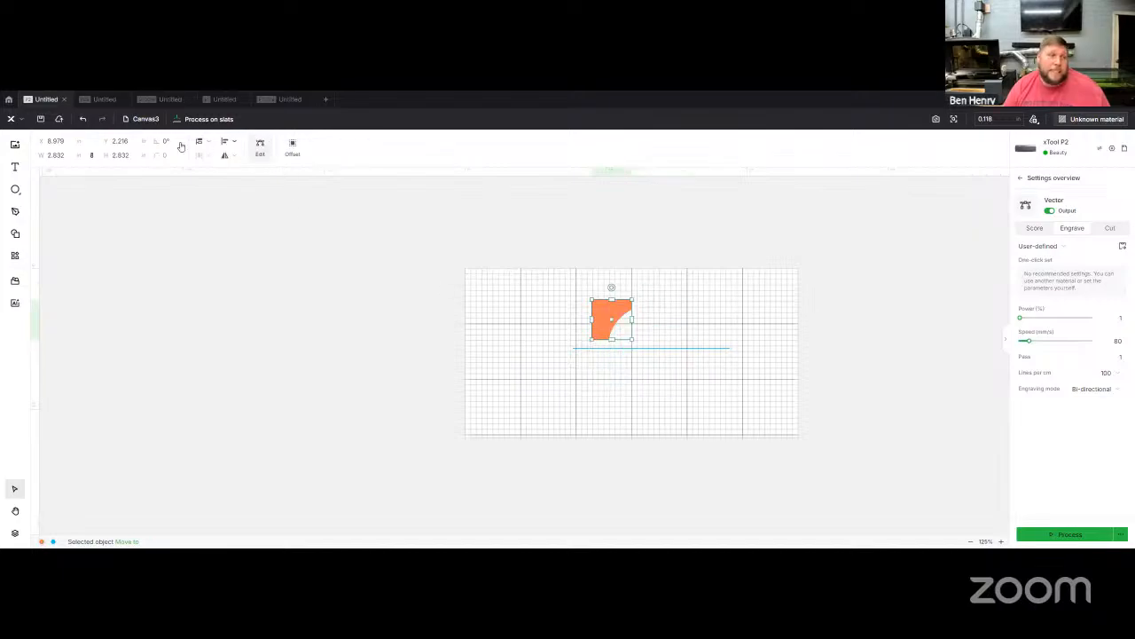
left_click(81, 121)
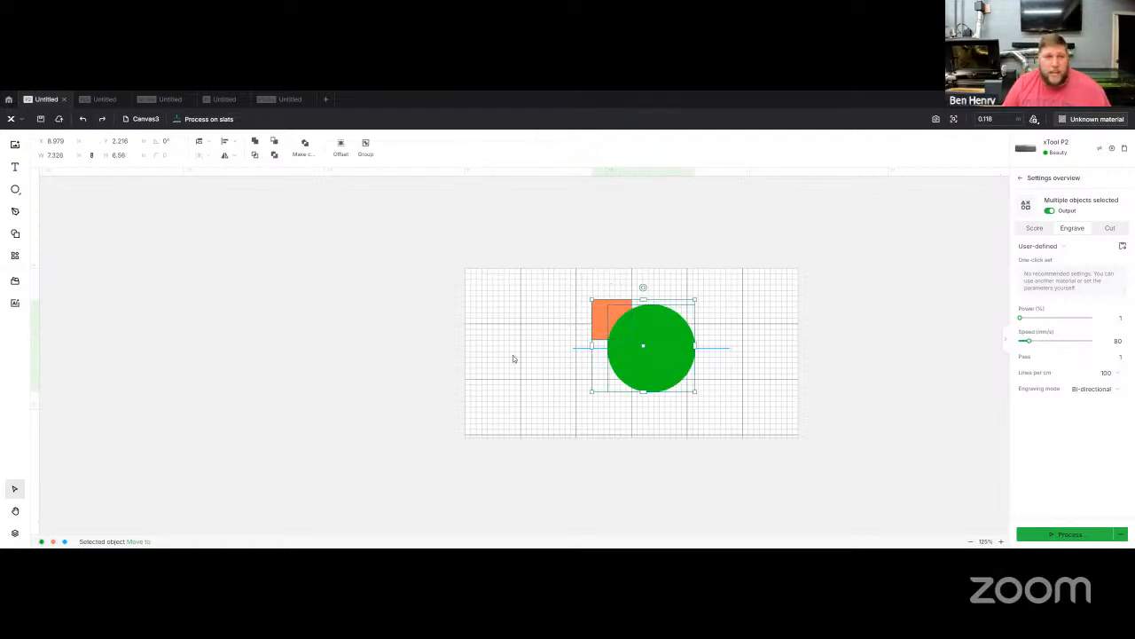
left_click(716, 339)
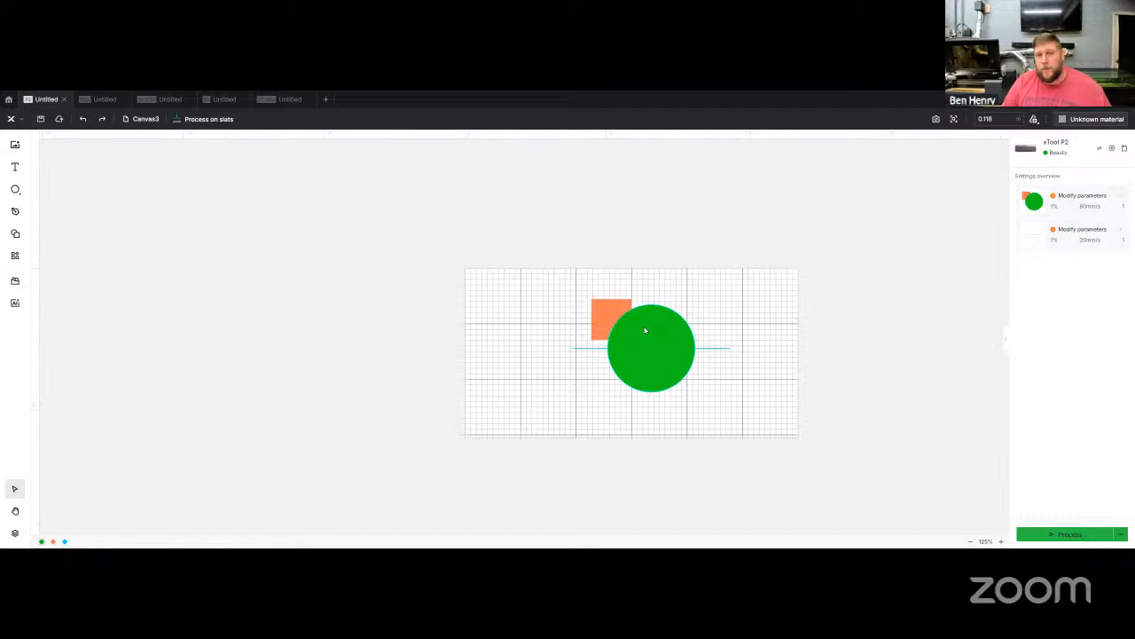
Try uniting the circle and the square into one shape, undo the union, and clear the selection.
left_click(603, 310)
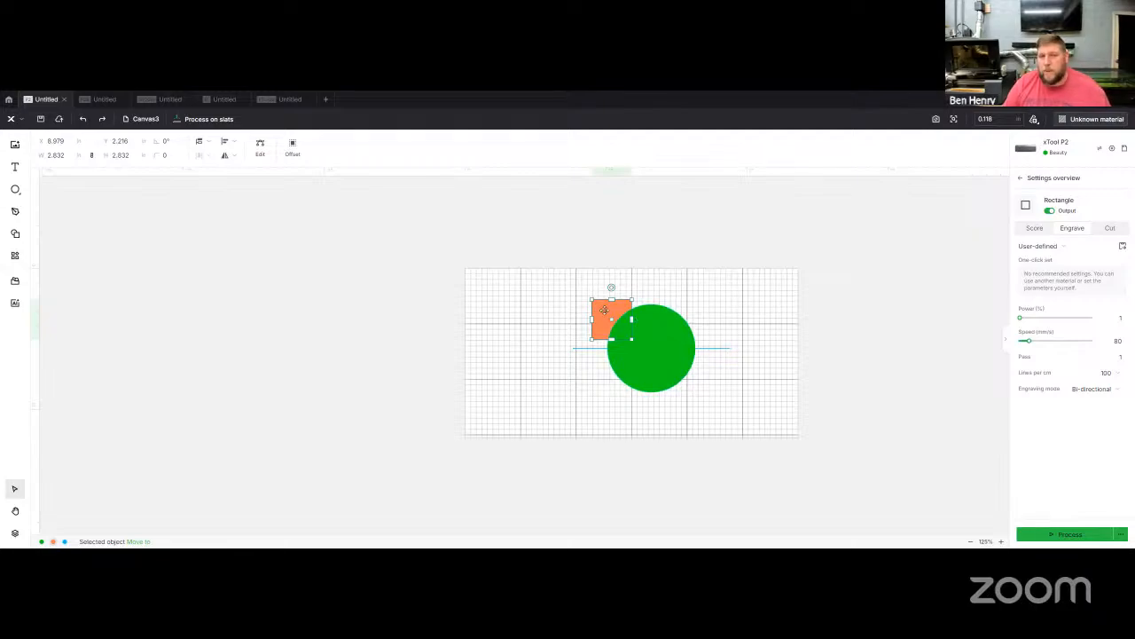
left_click(648, 346)
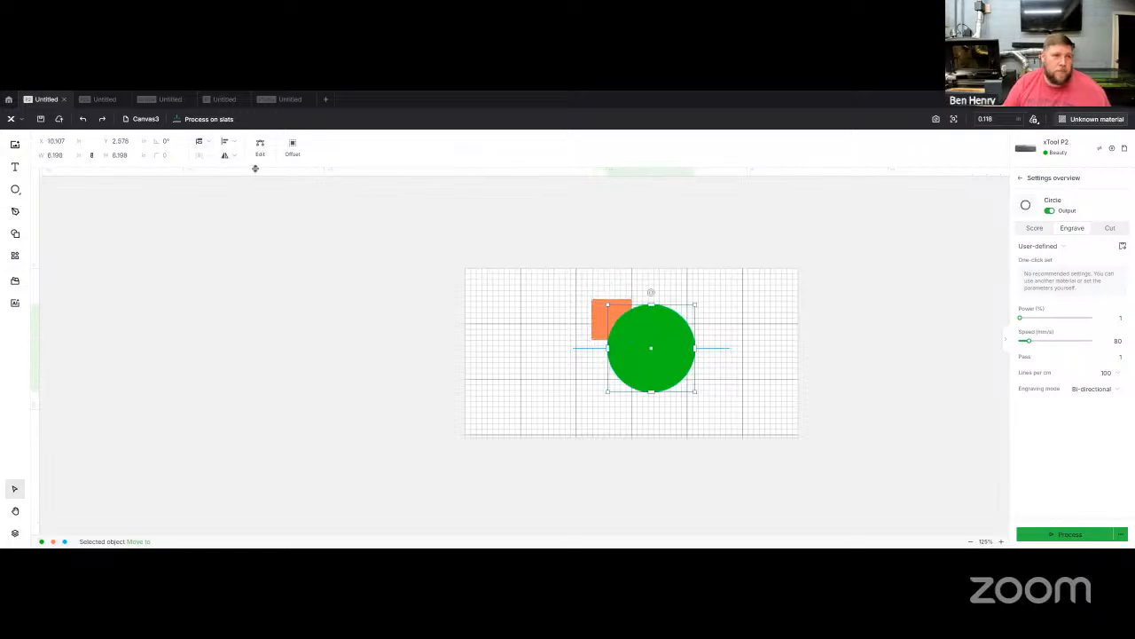
left_click(602, 304, "shift")
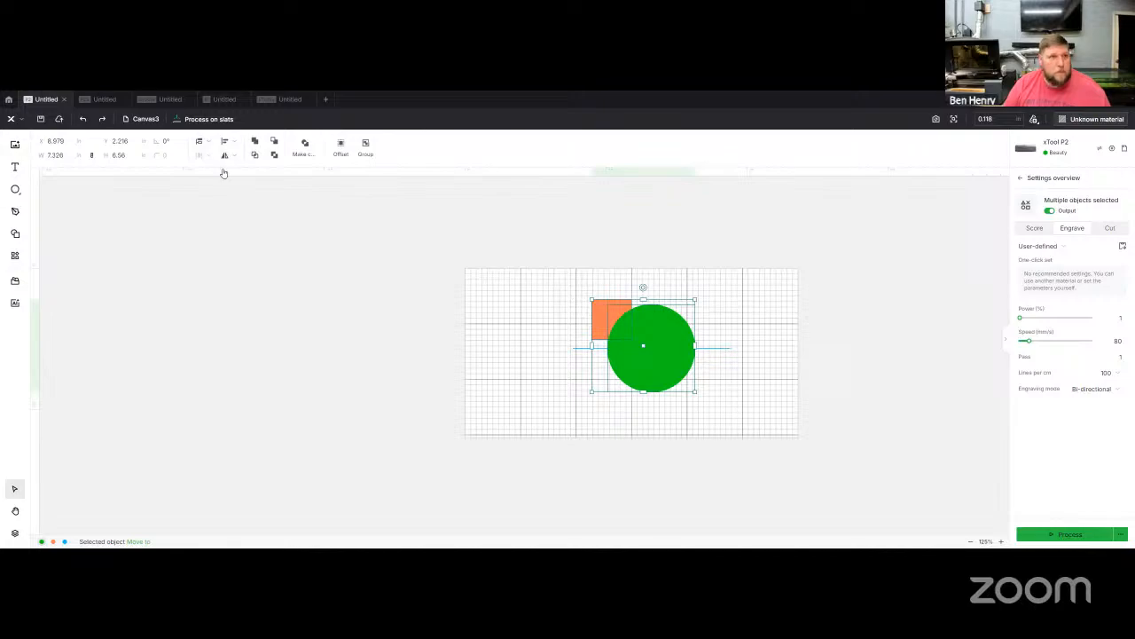
left_click(255, 143)
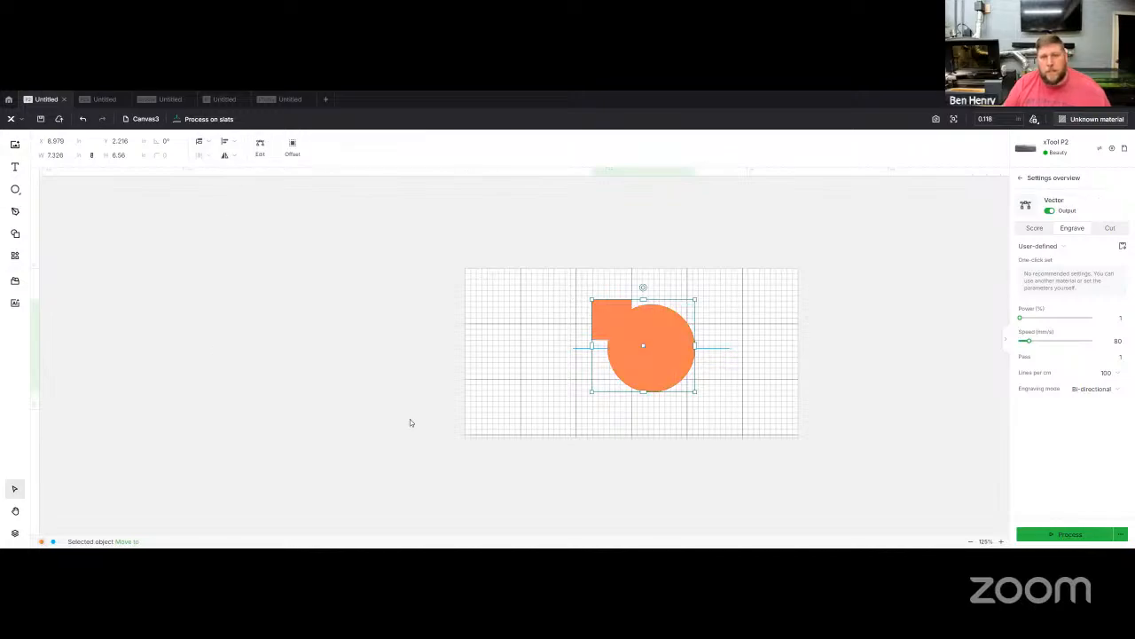
left_click(83, 119)
left_click(623, 278)
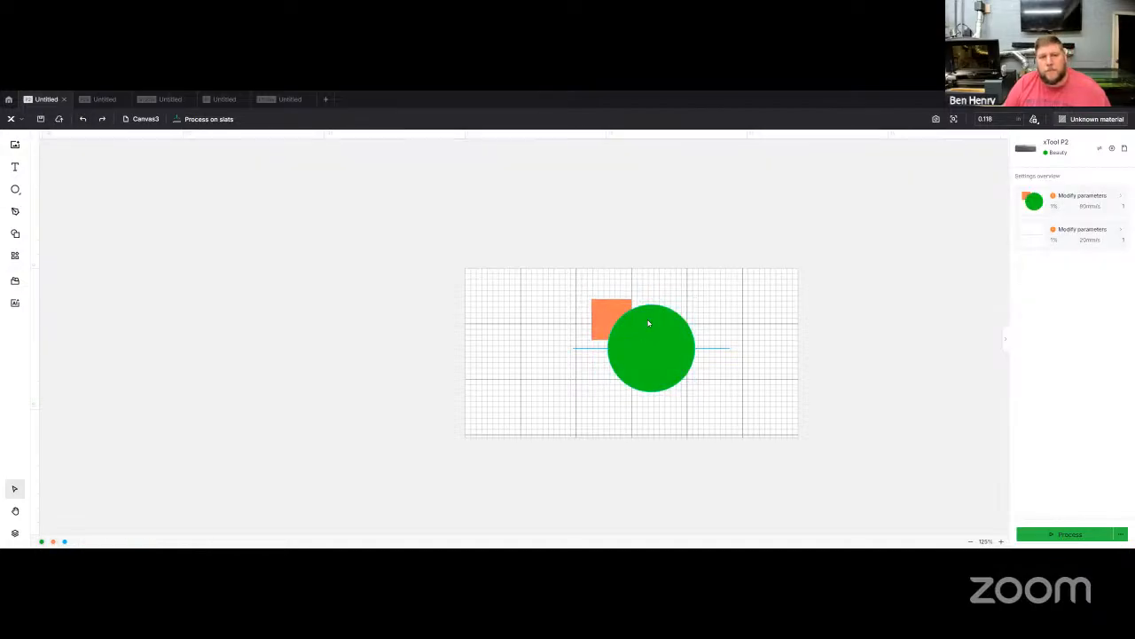
Bring the orange square to the front of the green circle.
left_click(606, 314)
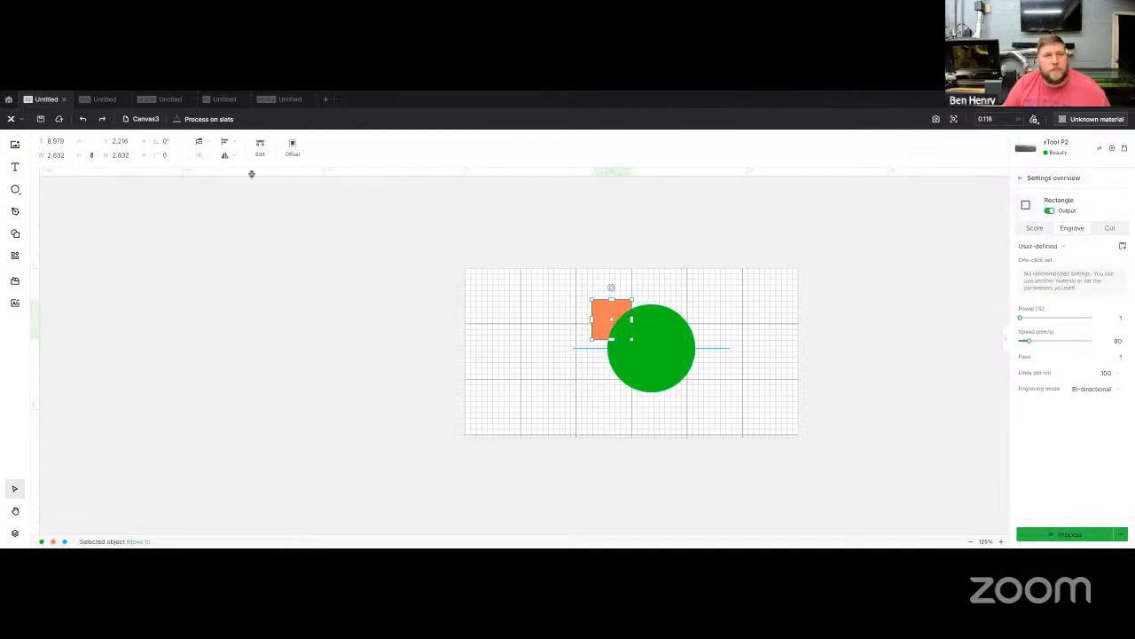
left_click(200, 141)
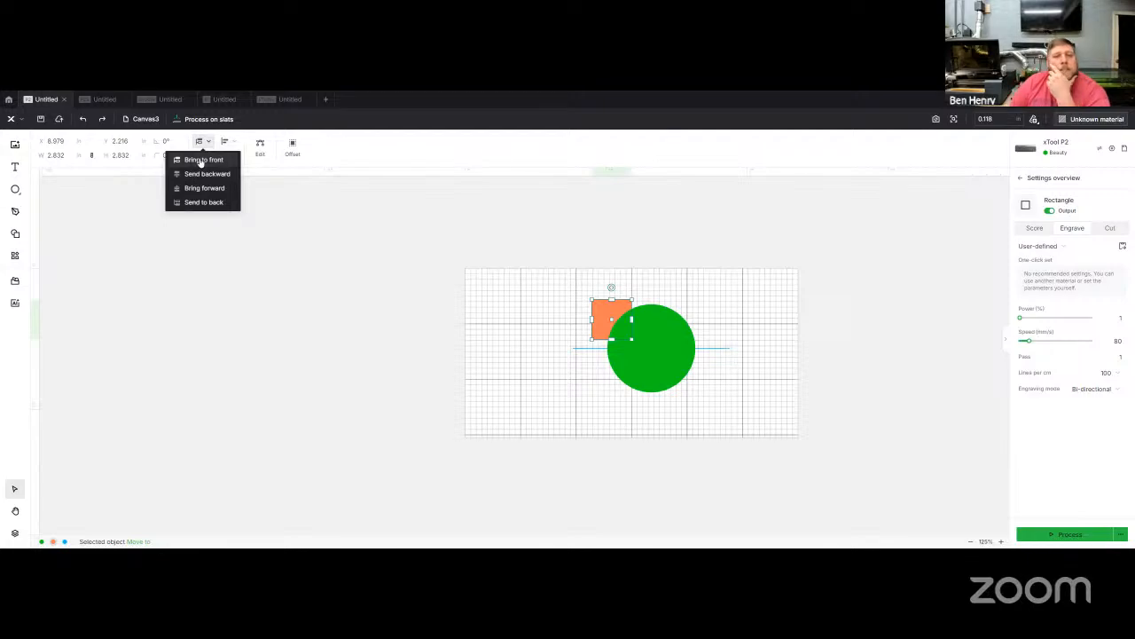
left_click(201, 160)
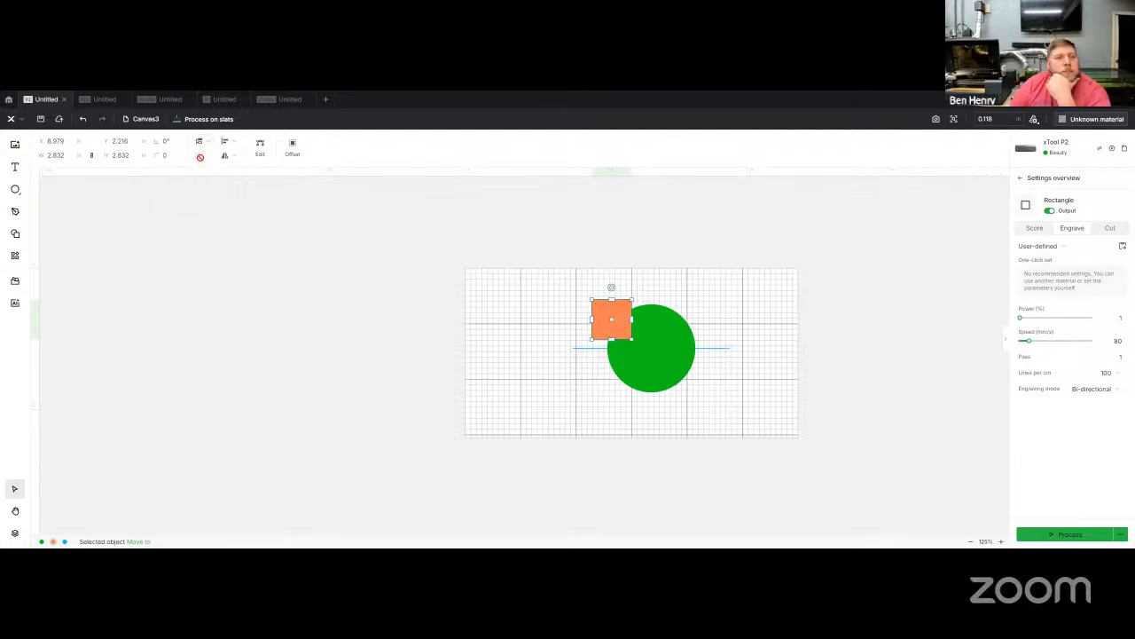
left_click(683, 274)
Try subtracting the front square from the circle, selecting the square first, and undo the subtraction.
left_click(616, 310)
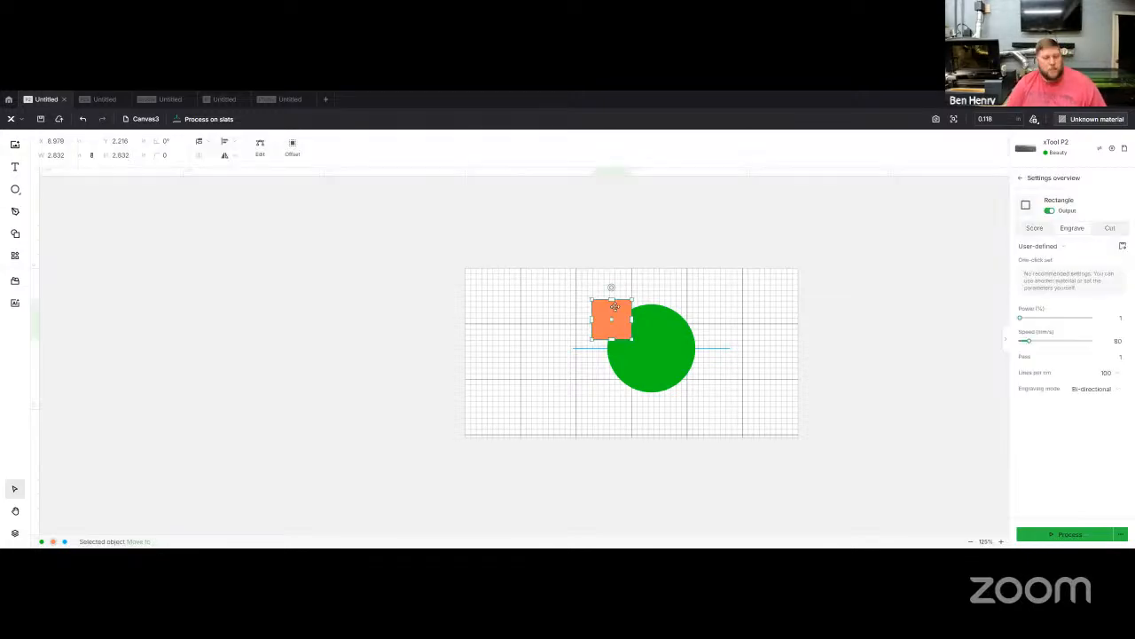
left_click(656, 332, "shift")
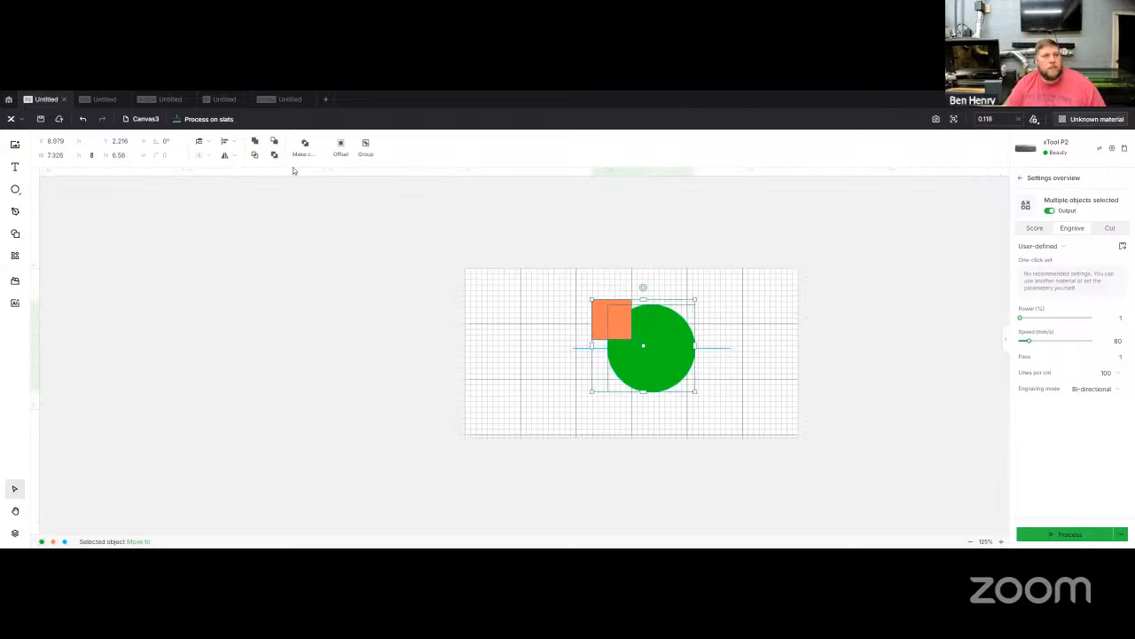
left_click(273, 142)
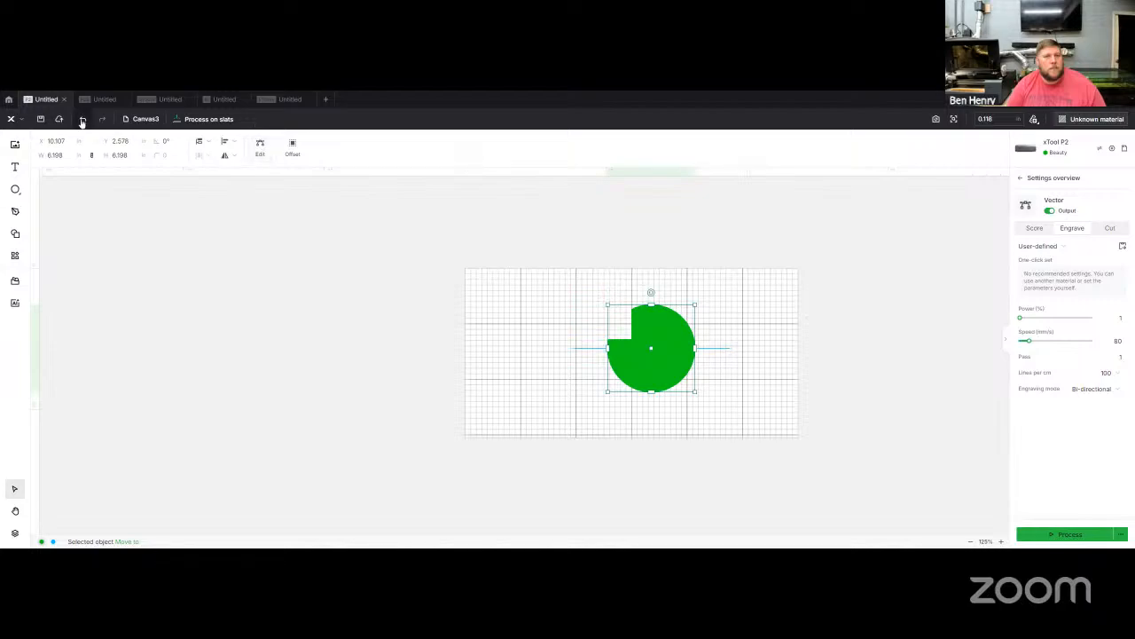
left_click(82, 119)
left_click(660, 284)
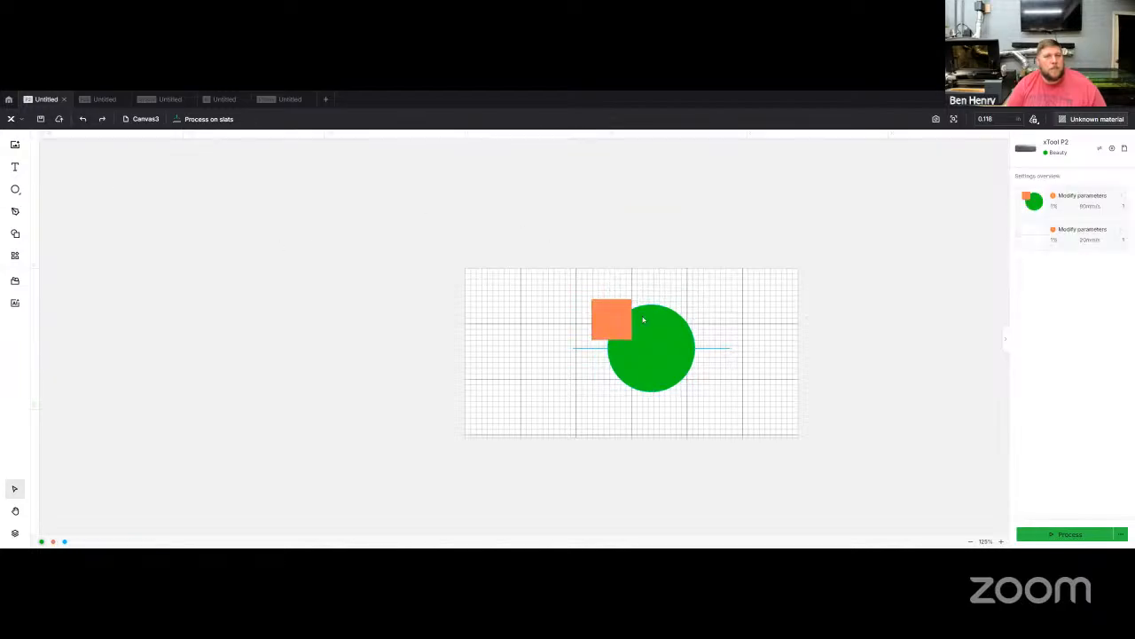
Repeat the subtraction of the square with the circle selected first, and undo it.
left_click(648, 325)
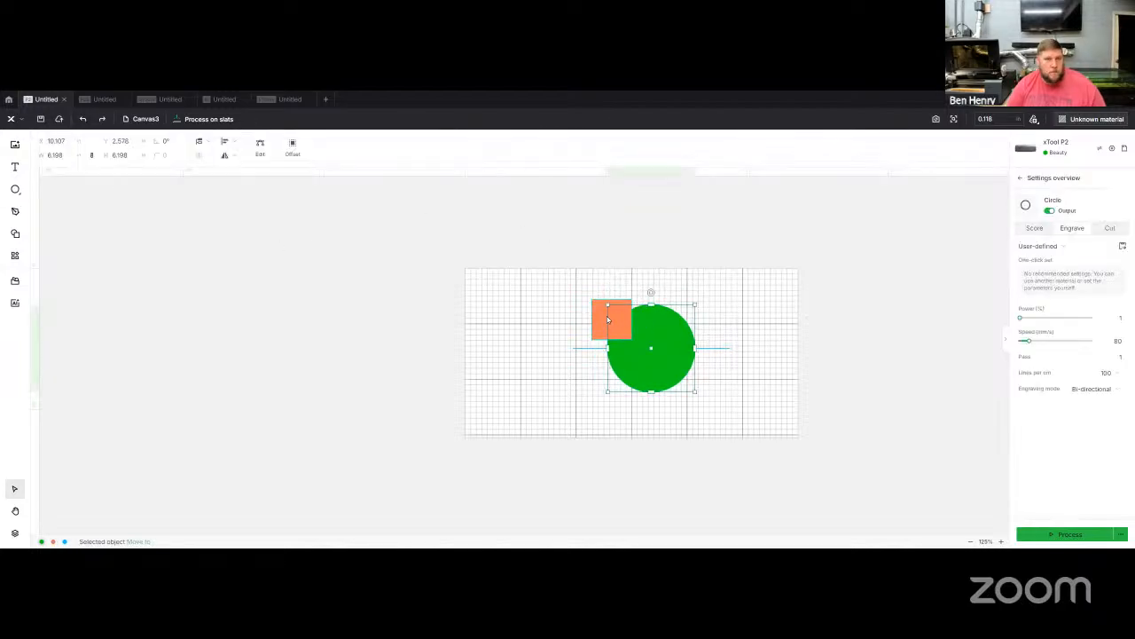
left_click(596, 312, "shift")
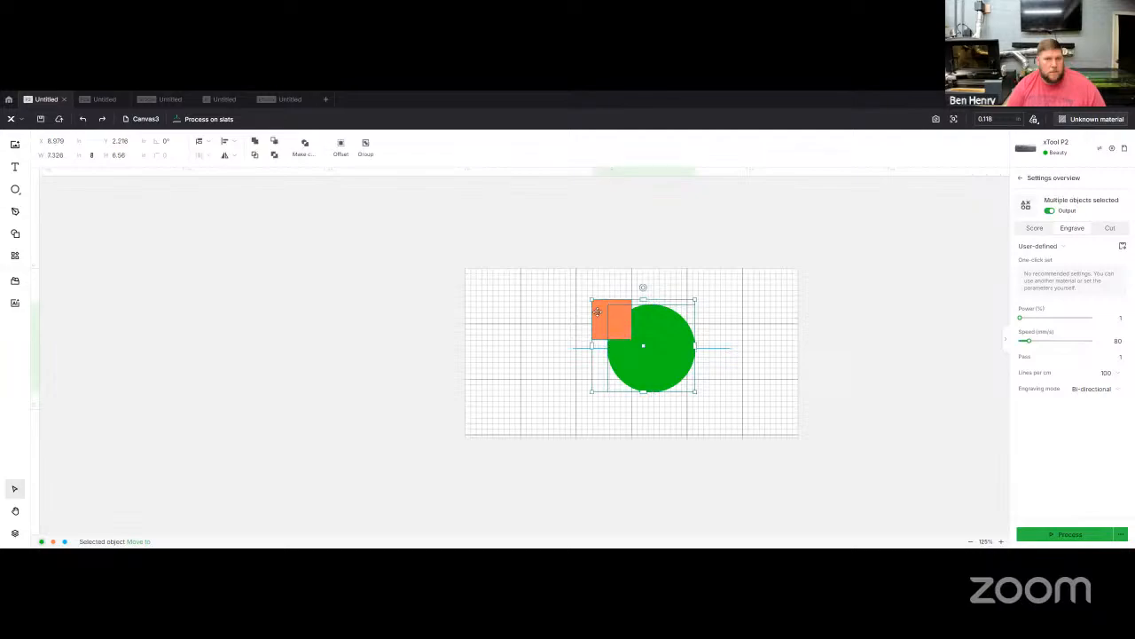
left_click(275, 144)
left_click(503, 301)
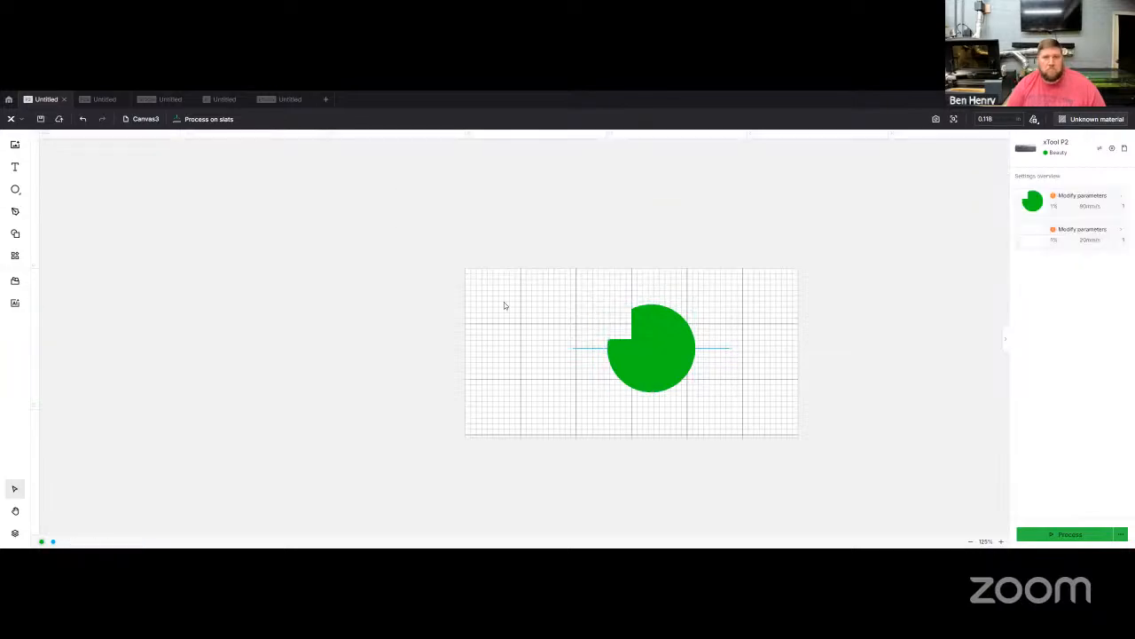
left_click(83, 120)
left_click(370, 293)
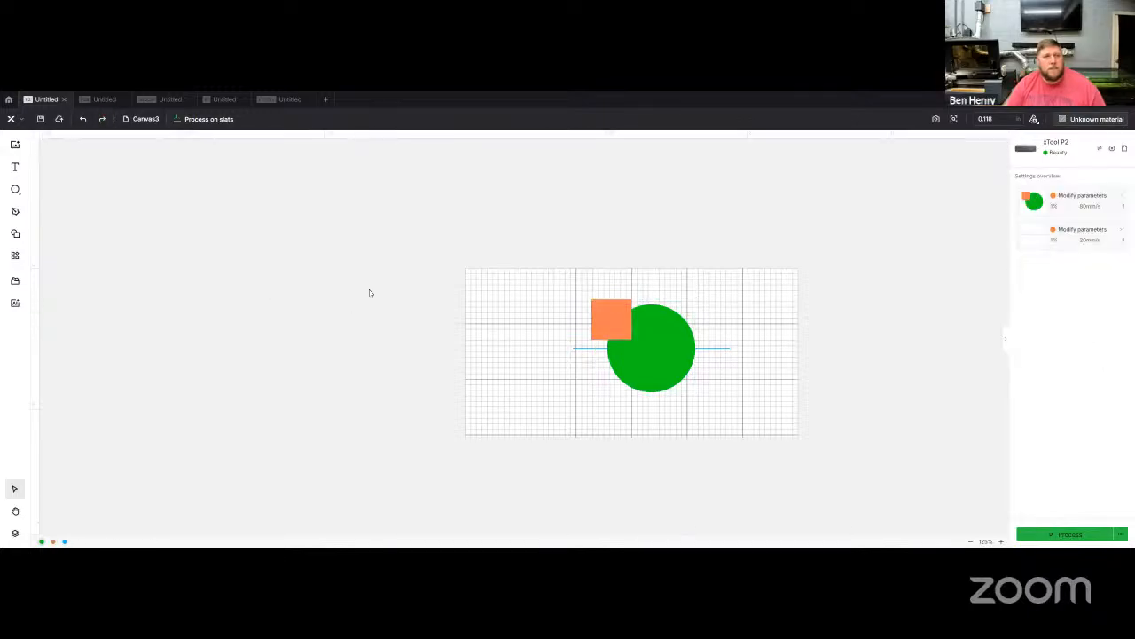
Try cutting out only the overlap between the square and the circle, and undo the operation.
left_click(611, 316)
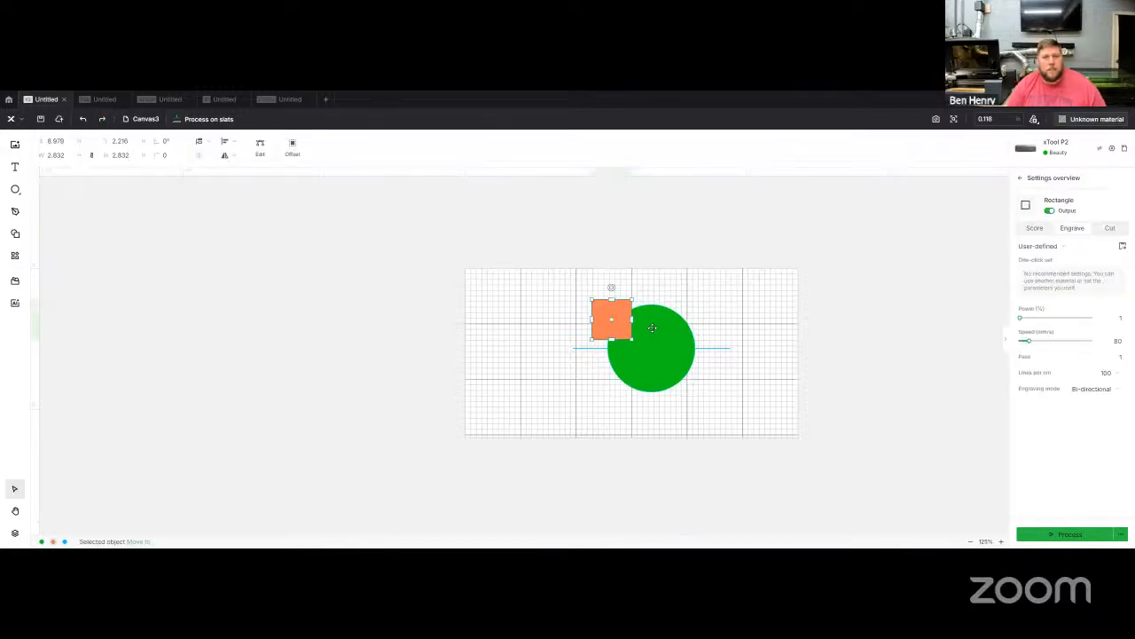
left_click(651, 329, "shift")
left_click(275, 156)
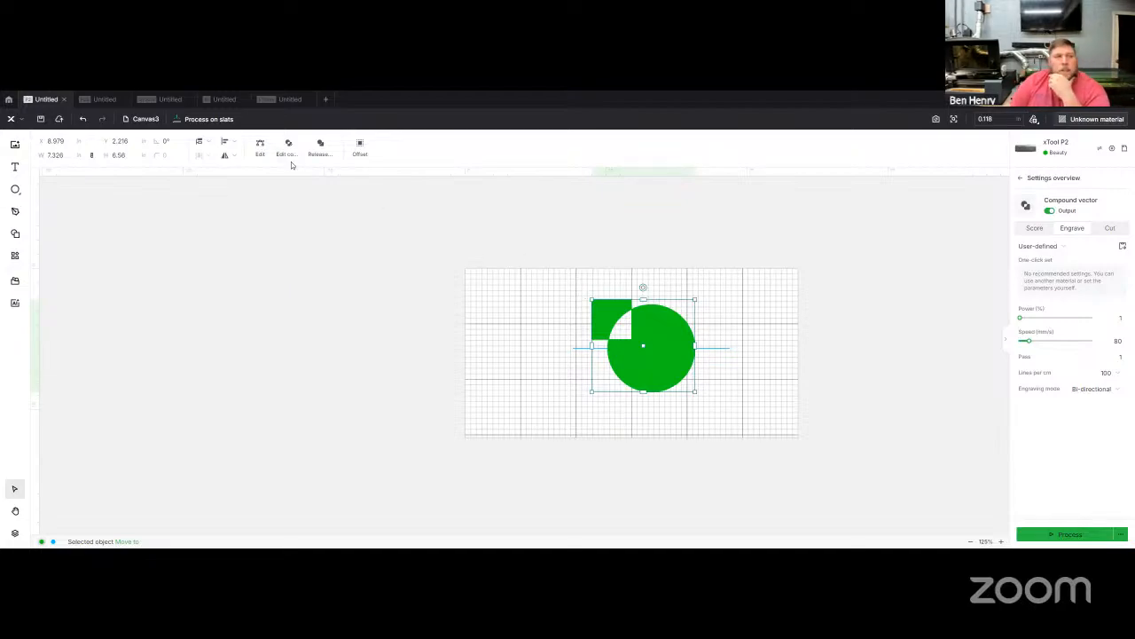
left_click(83, 119)
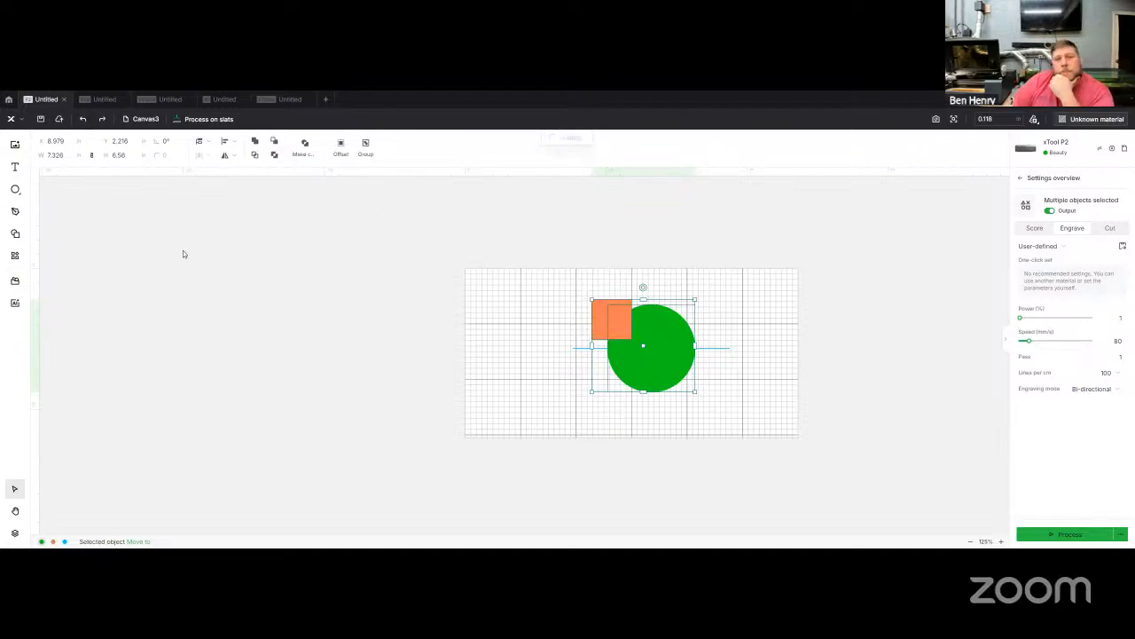
Select the orange square and the green circle together and reduce them to only their overlapping area.
left_click(371, 385)
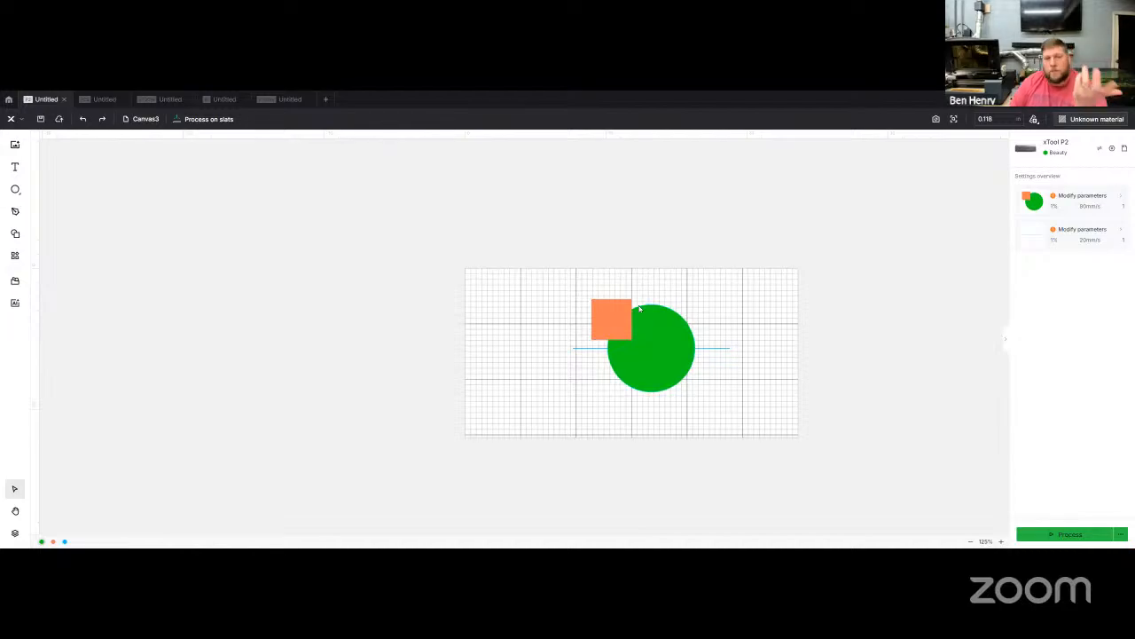
left_click(621, 311)
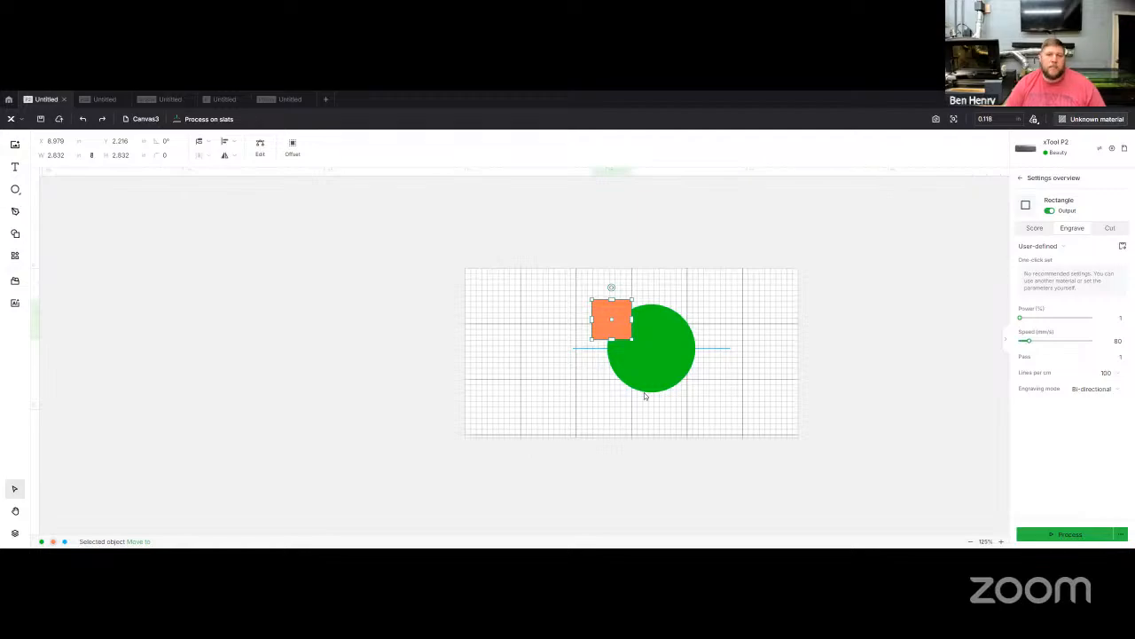
left_click(641, 325, "shift")
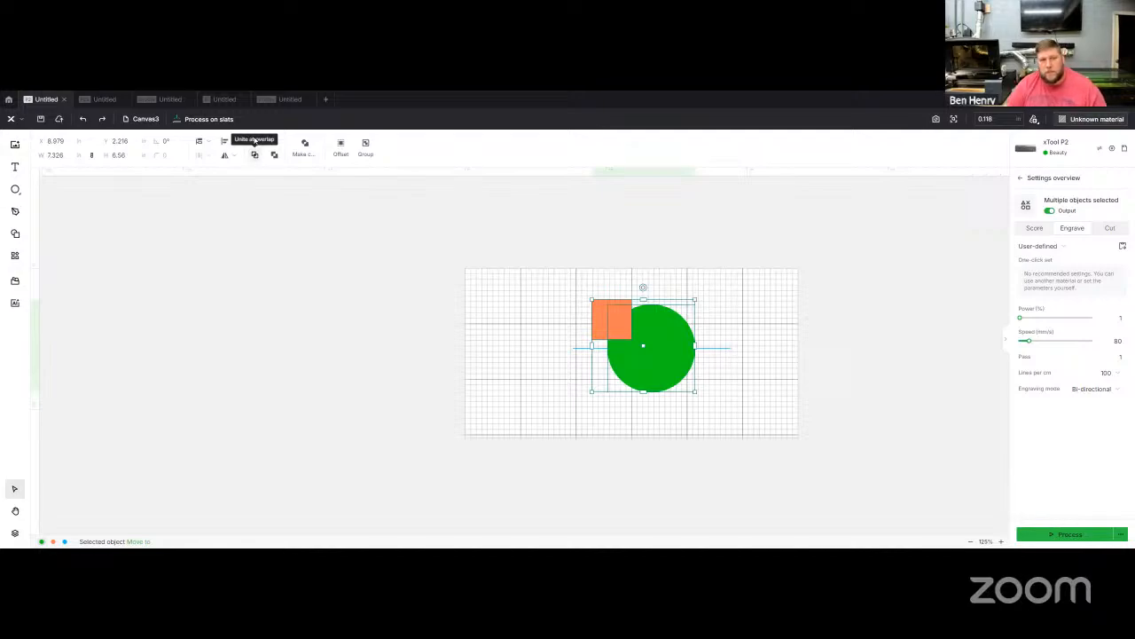
left_click(255, 155)
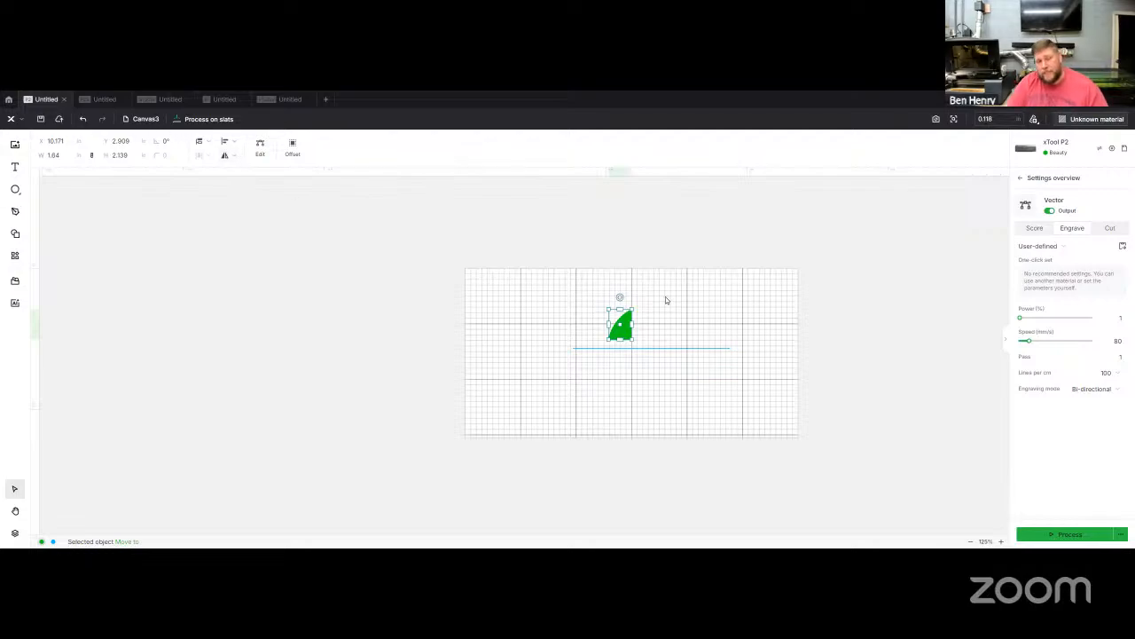
Copy the green overlap piece and paste it repeatedly on the canvas.
right_click(630, 332)
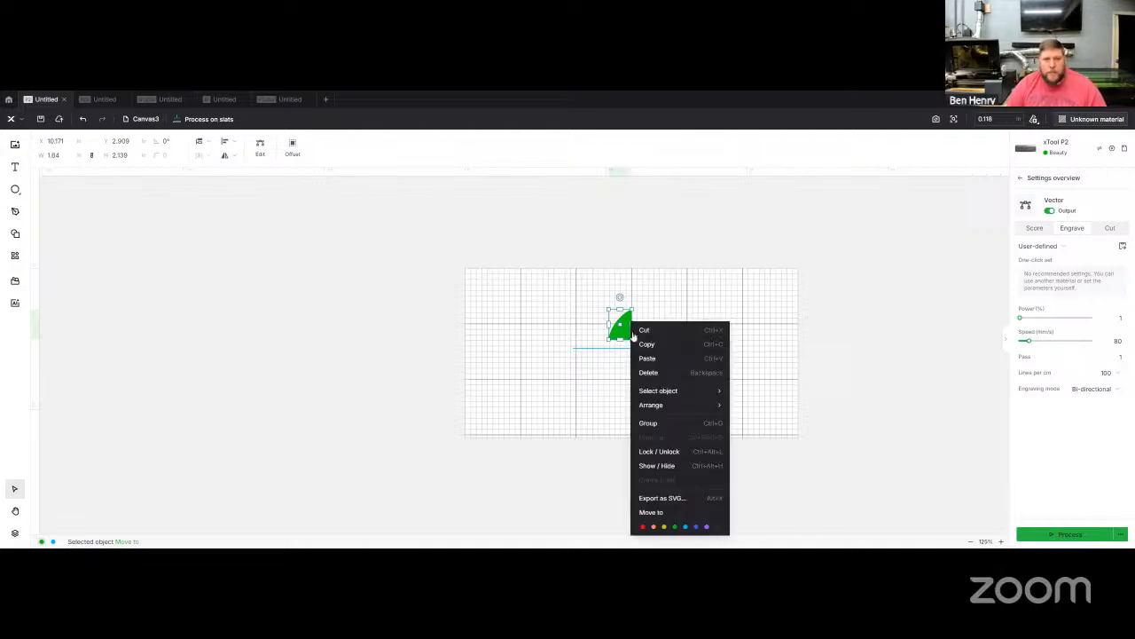
left_click(656, 346)
right_click(627, 333)
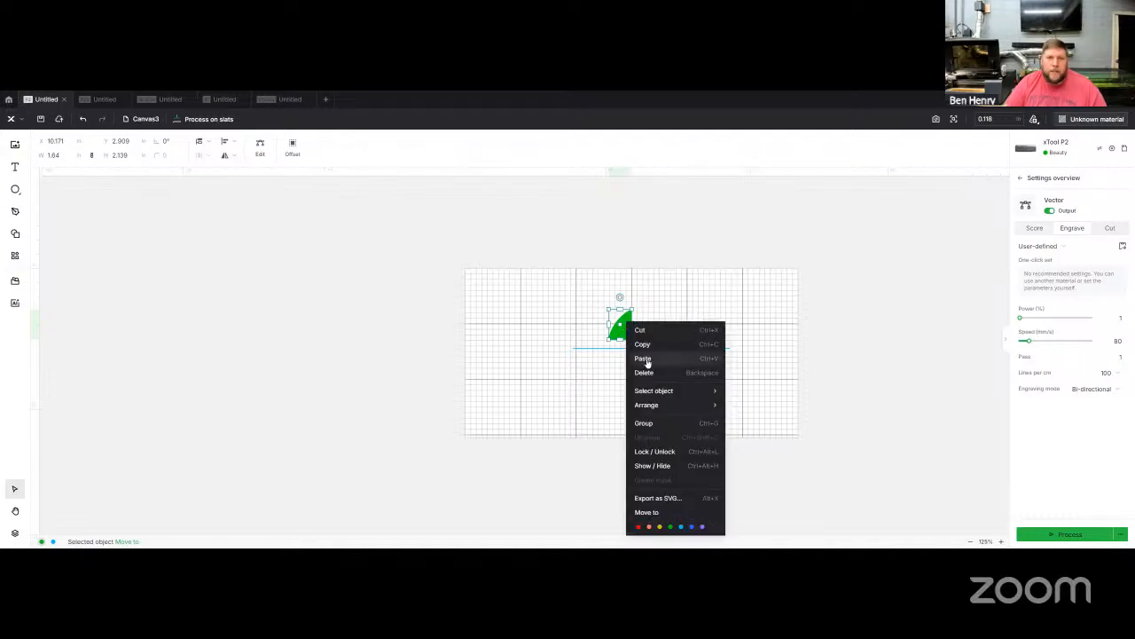
left_click(644, 357)
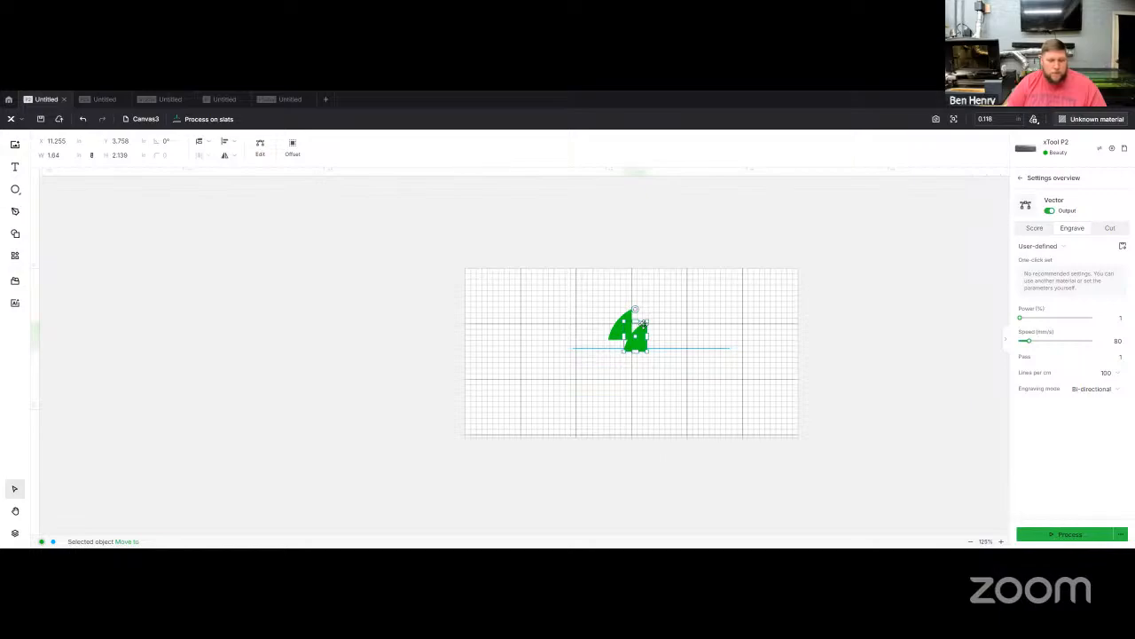
key("ctrl+v")
key("ctrl+v")
key("ctrl+v")
key("ctrl+v")
key("ctrl+v")
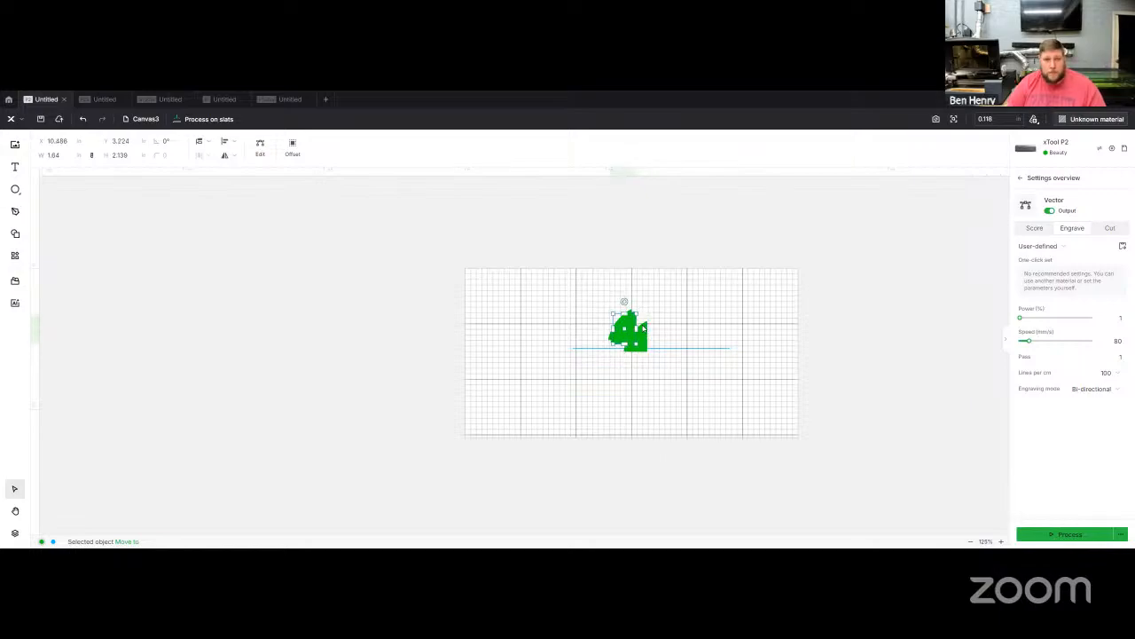
key("ctrl+v")
key("ctrl+v")
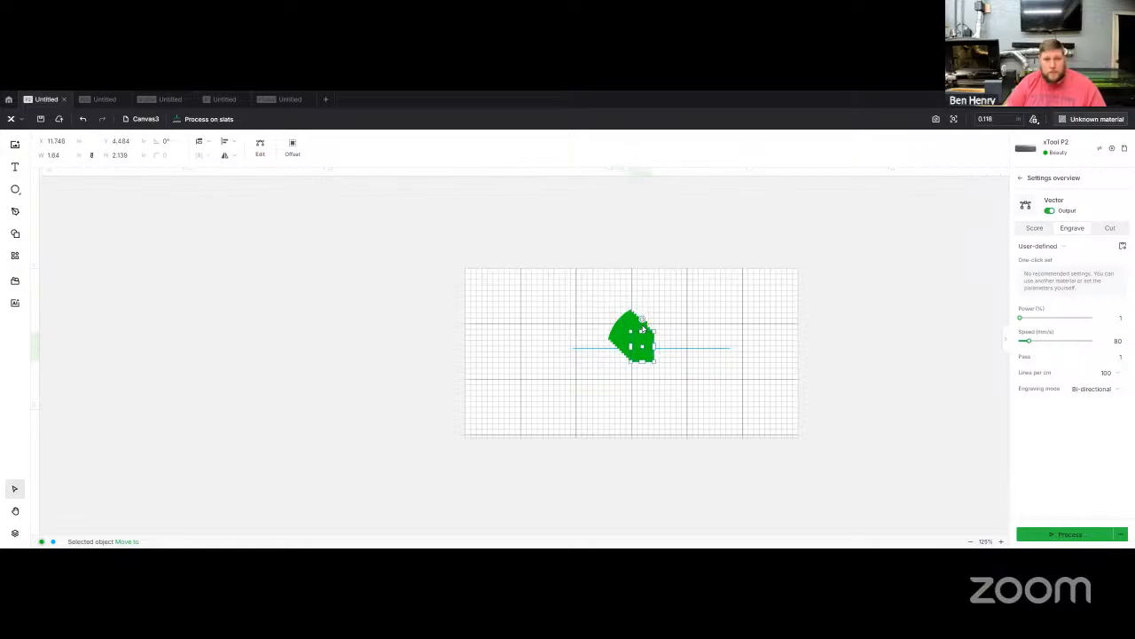
Undo the pasted copies back through the overlap operation, and redo only the overlap operation.
left_click(82, 119)
left_click(83, 119)
left_click(83, 119)
left_click(83, 118)
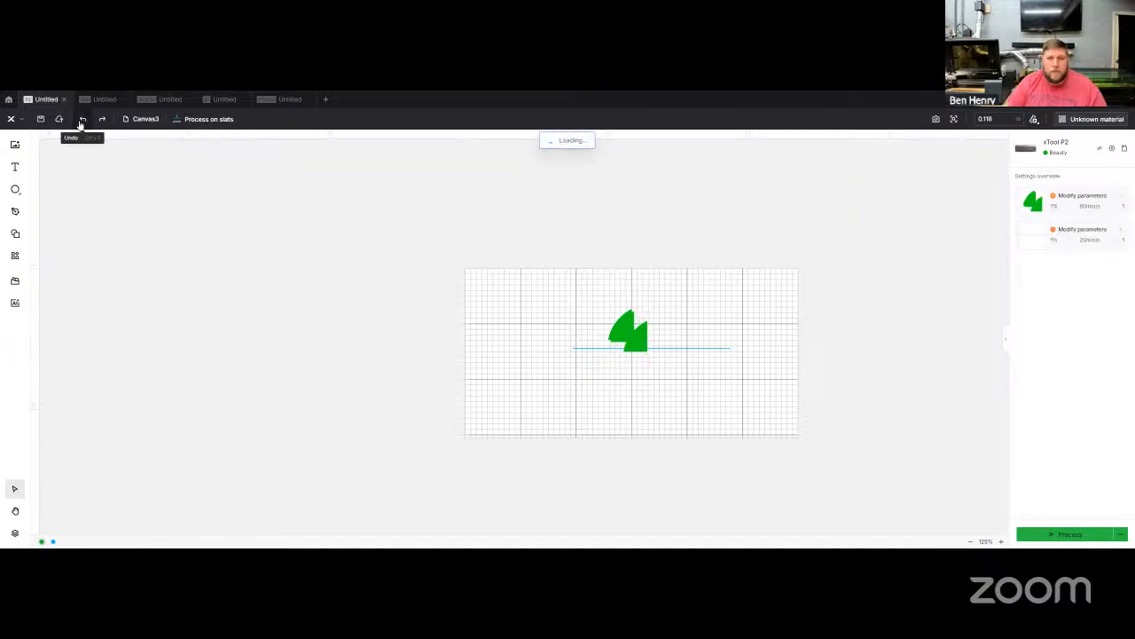
left_click(83, 119)
left_click(82, 119)
left_click(82, 119)
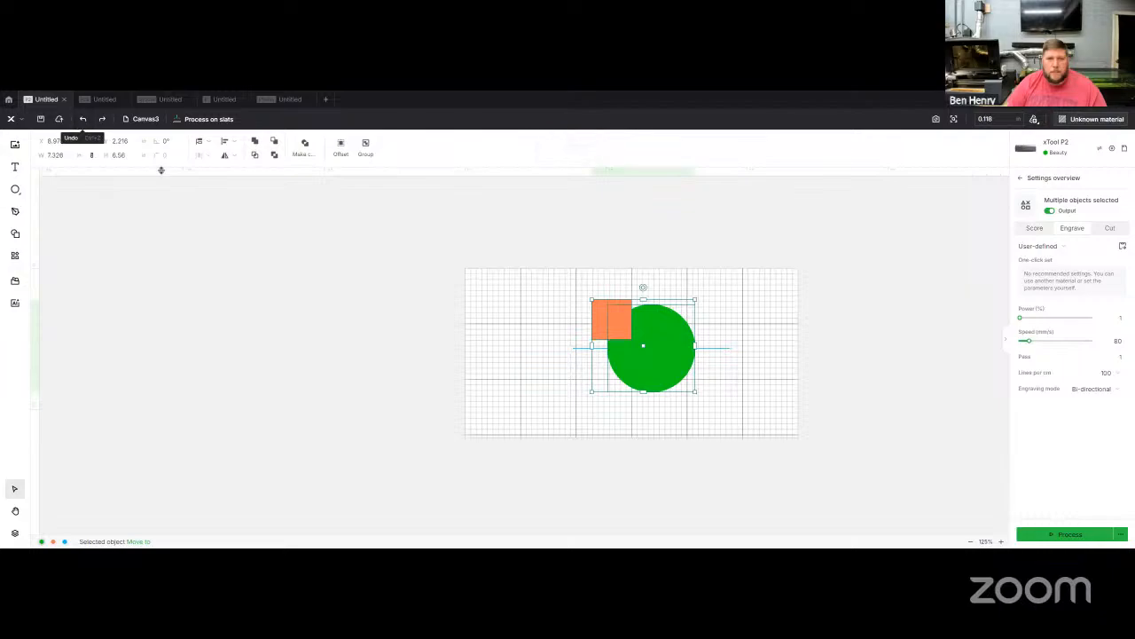
left_click(102, 119)
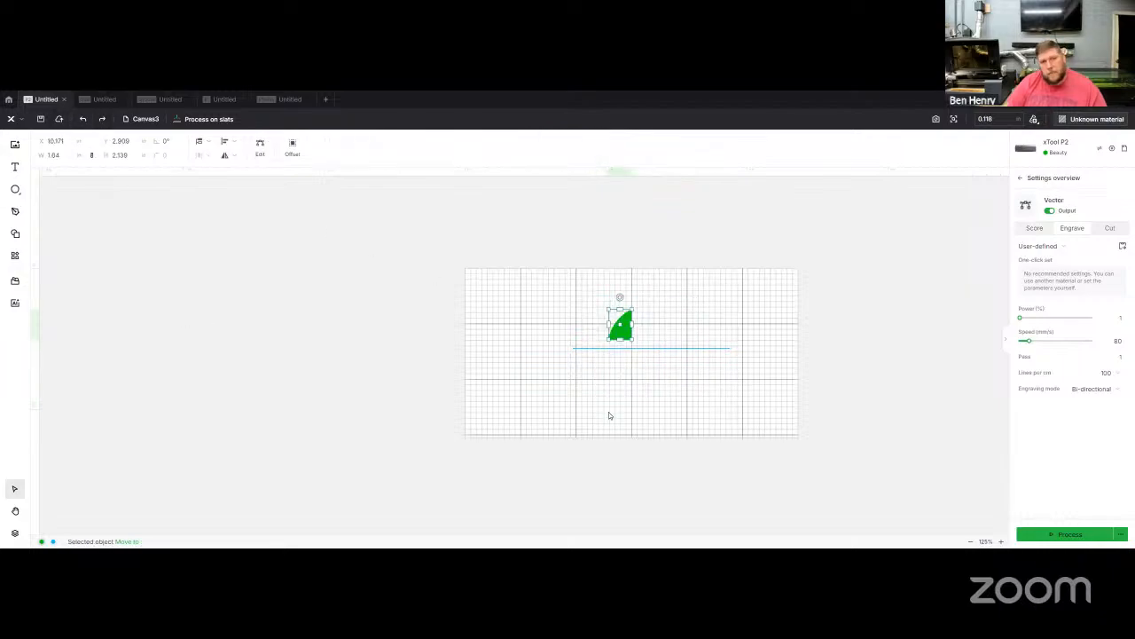
Copy and paste the green overlap piece, move the copy beside the original, and delete it.
right_click(625, 321)
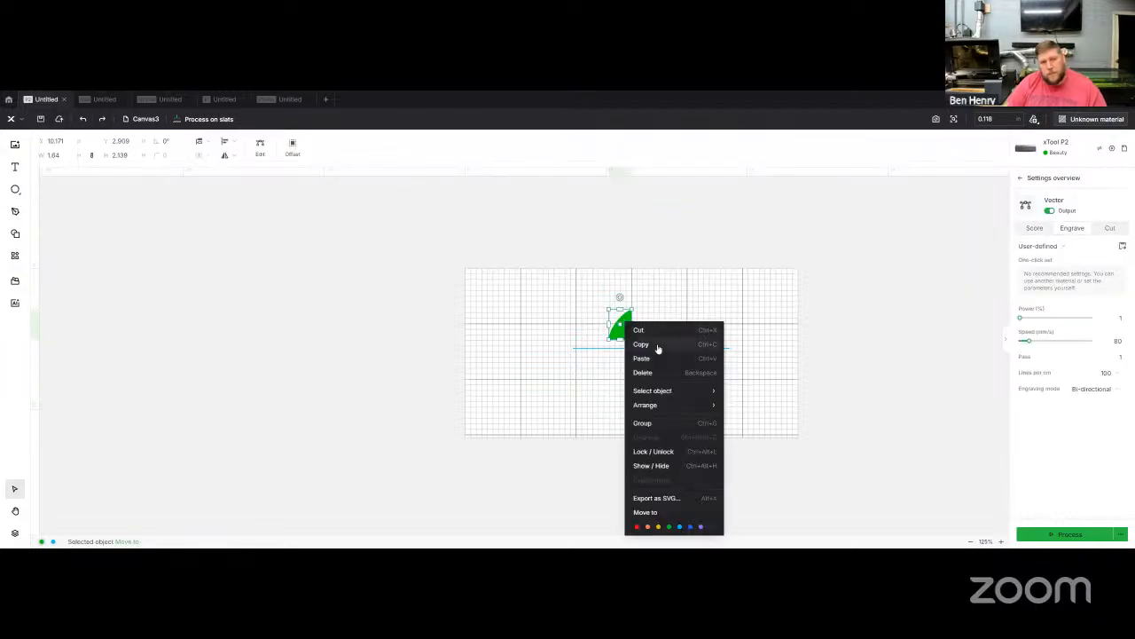
left_click(657, 345)
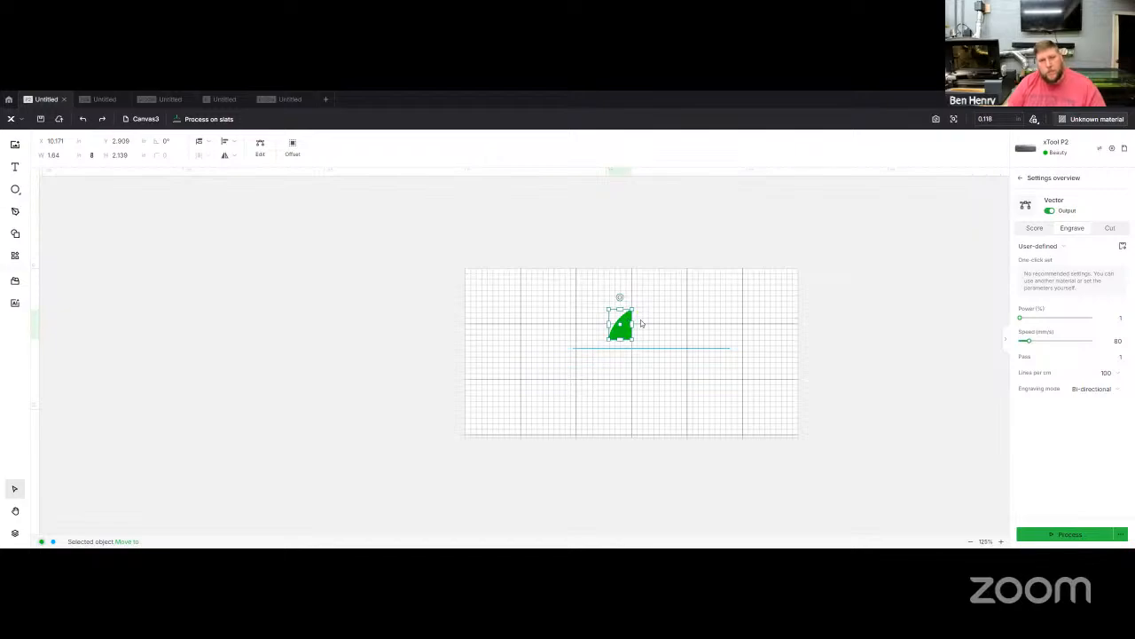
key("ctrl+v")
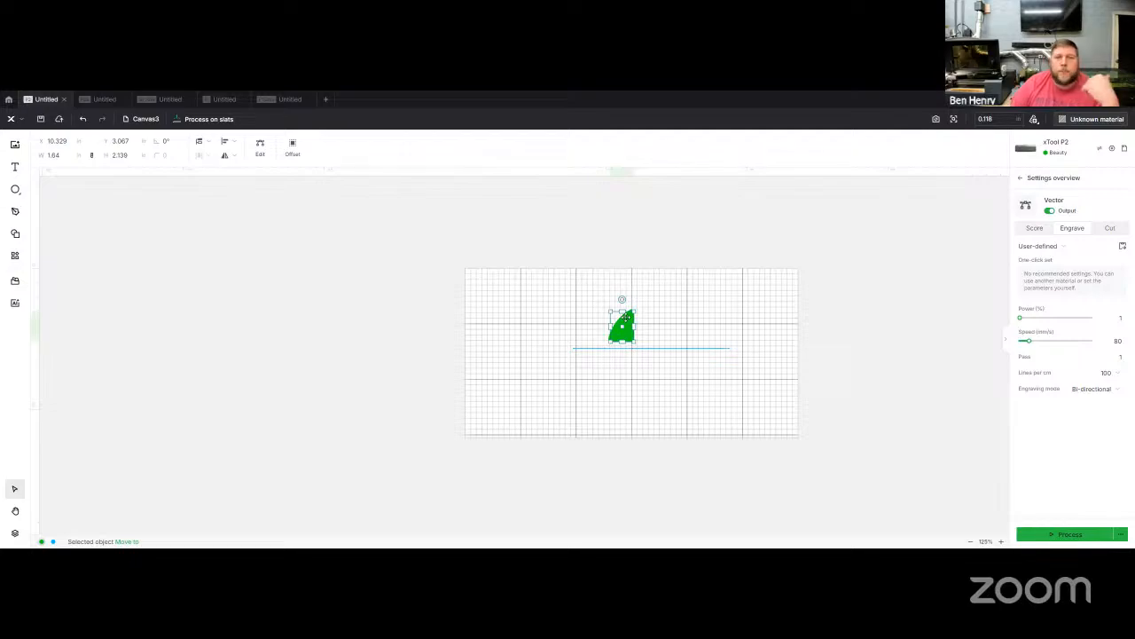
left_click_drag(626, 316, 680, 321)
key("Delete")
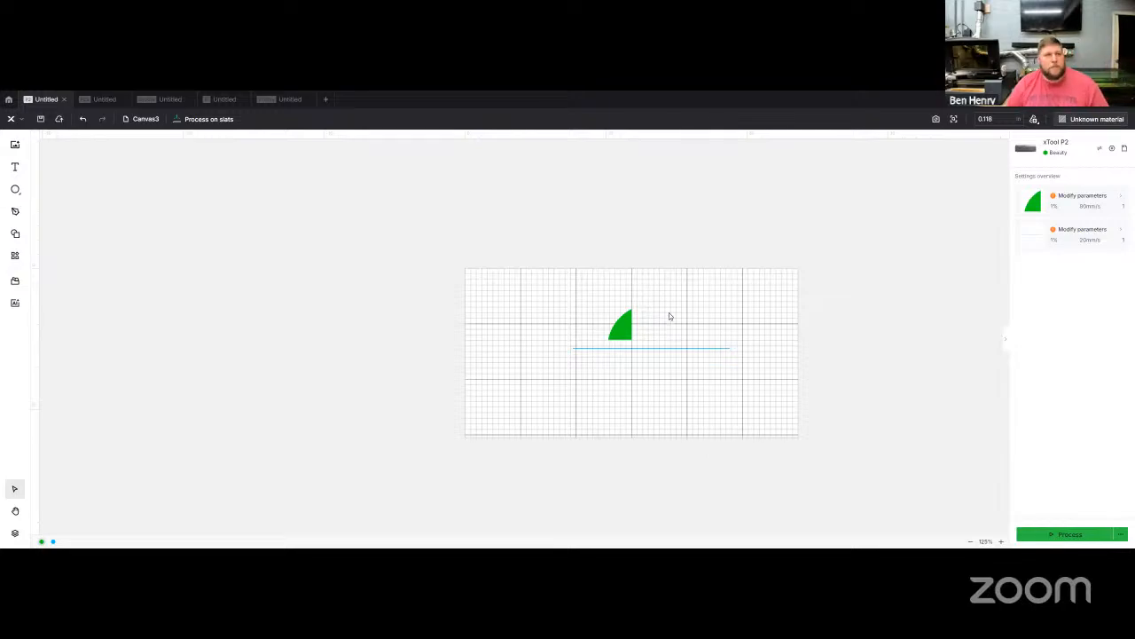
Create an external offset outline of the green piece with an offset distance of 0 in.
left_click(624, 328)
right_click(624, 327)
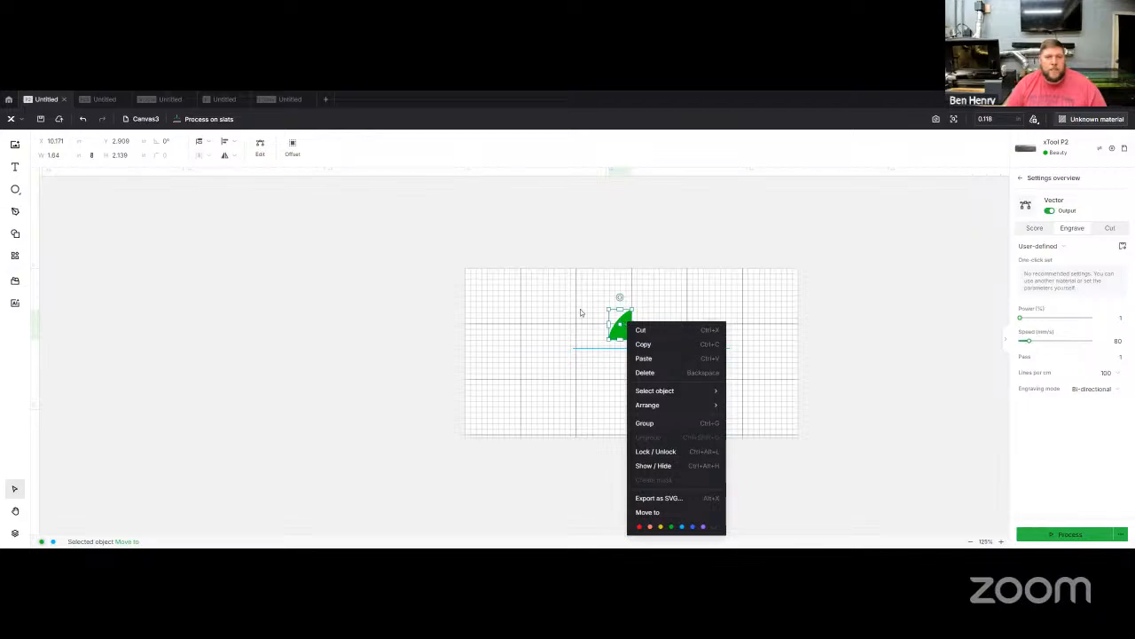
left_click(288, 155)
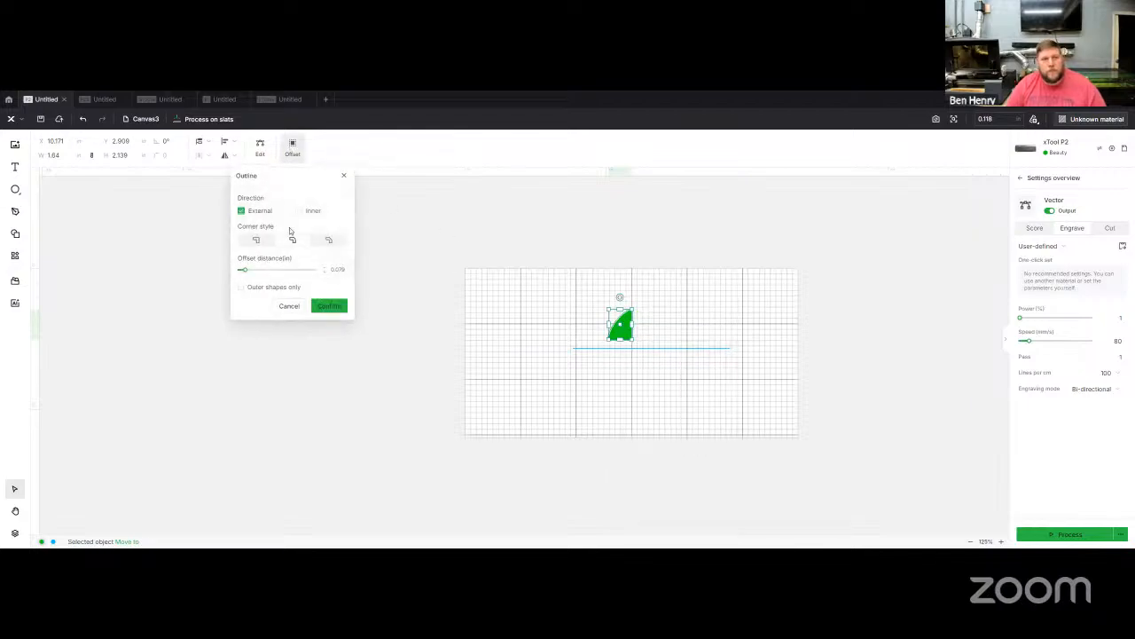
left_click(325, 266)
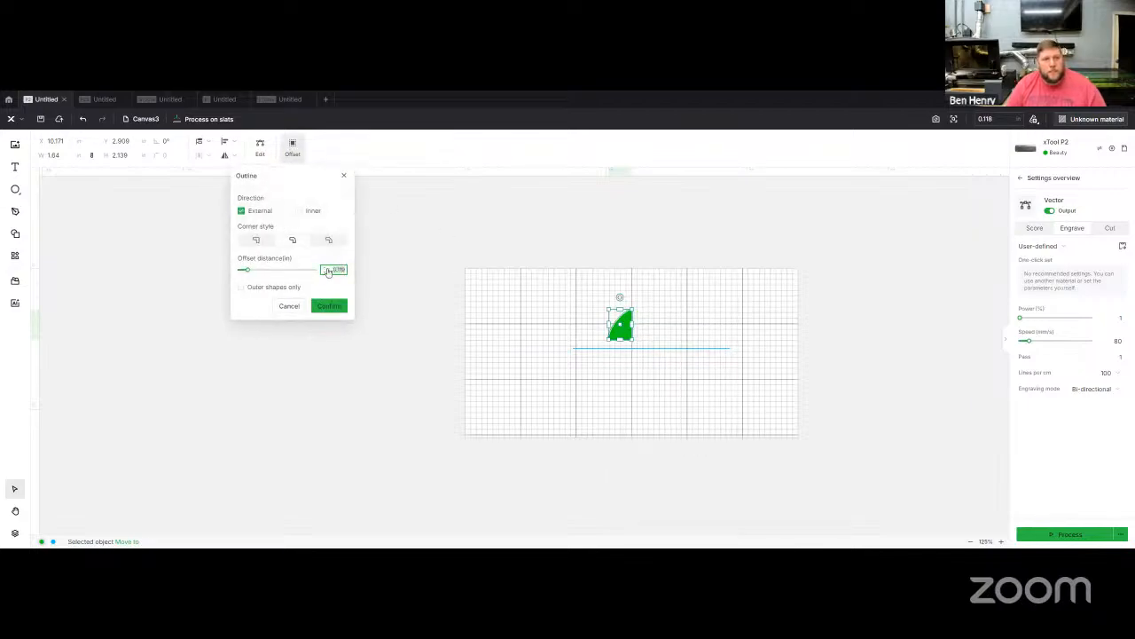
left_click_drag(330, 269, 353, 272)
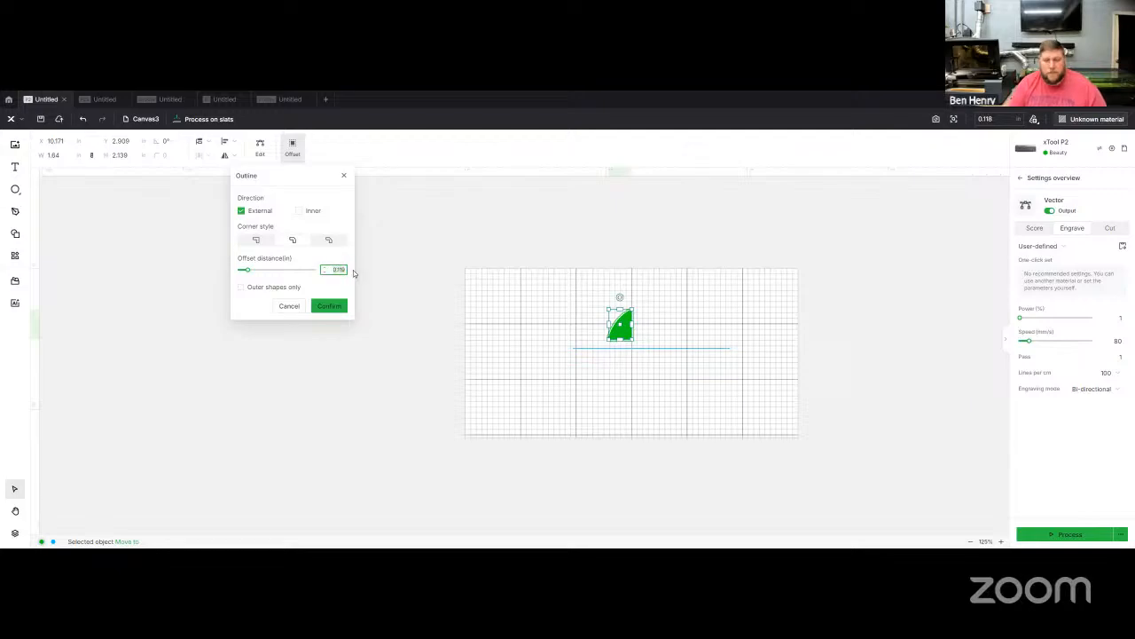
type("0")
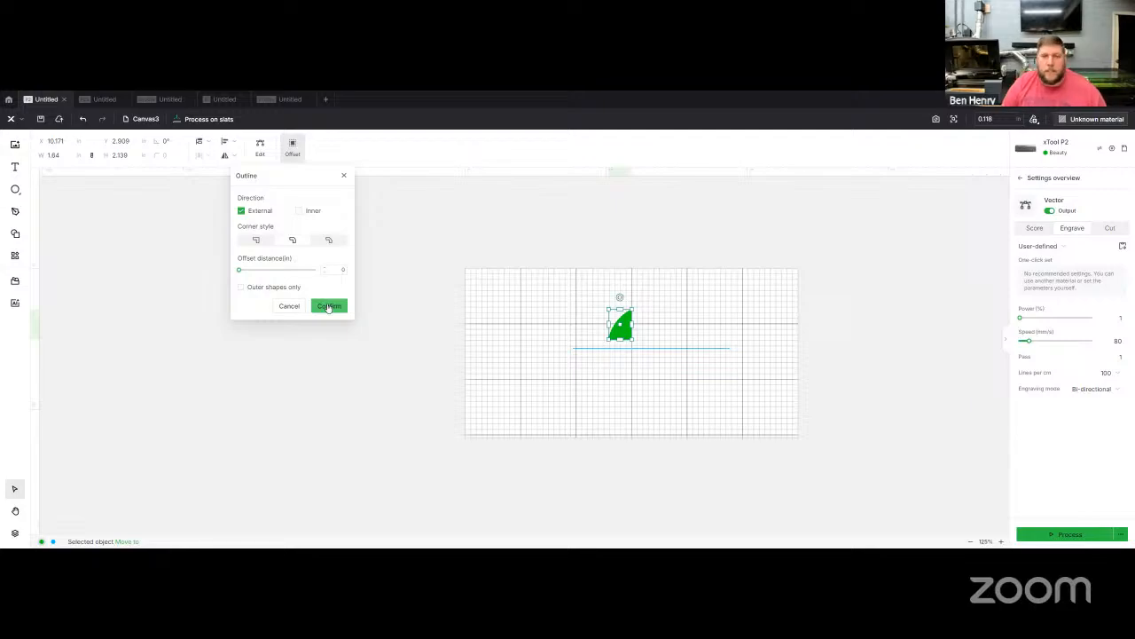
left_click(329, 307)
Assign the new outline around the green piece to the yellow layer.
right_click(626, 326)
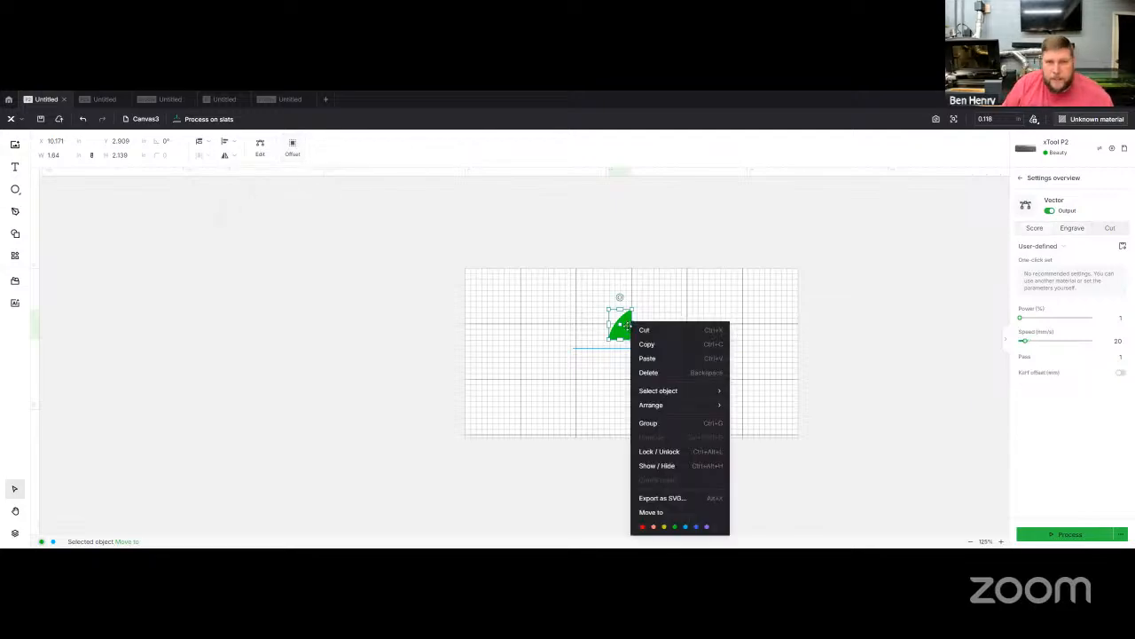
left_click(663, 526)
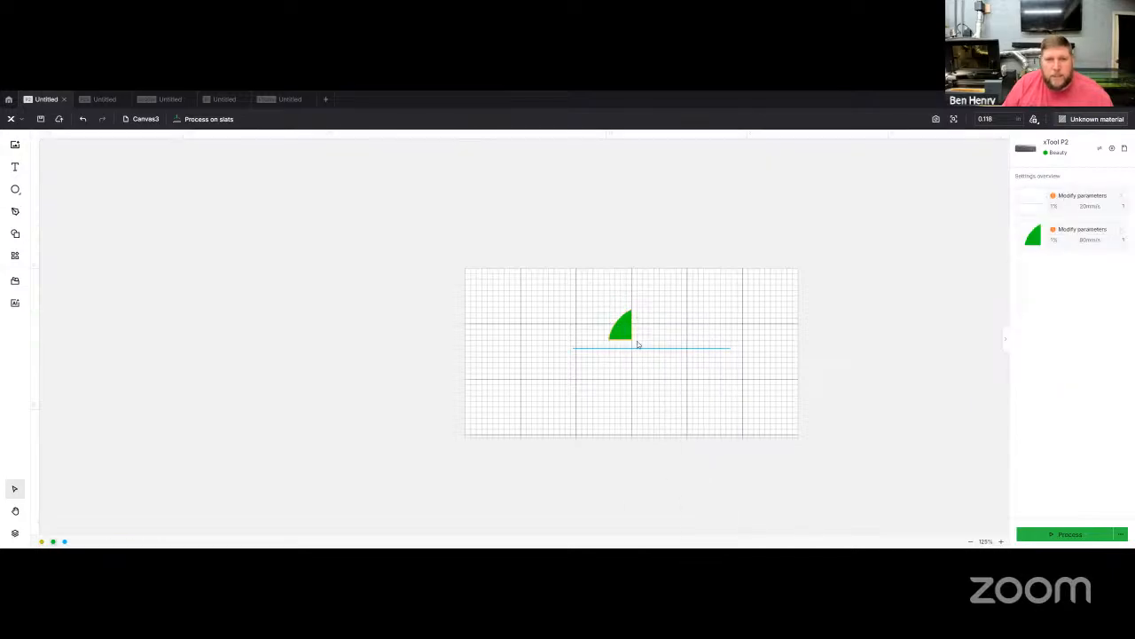
scroll(630, 330, "up", 5)
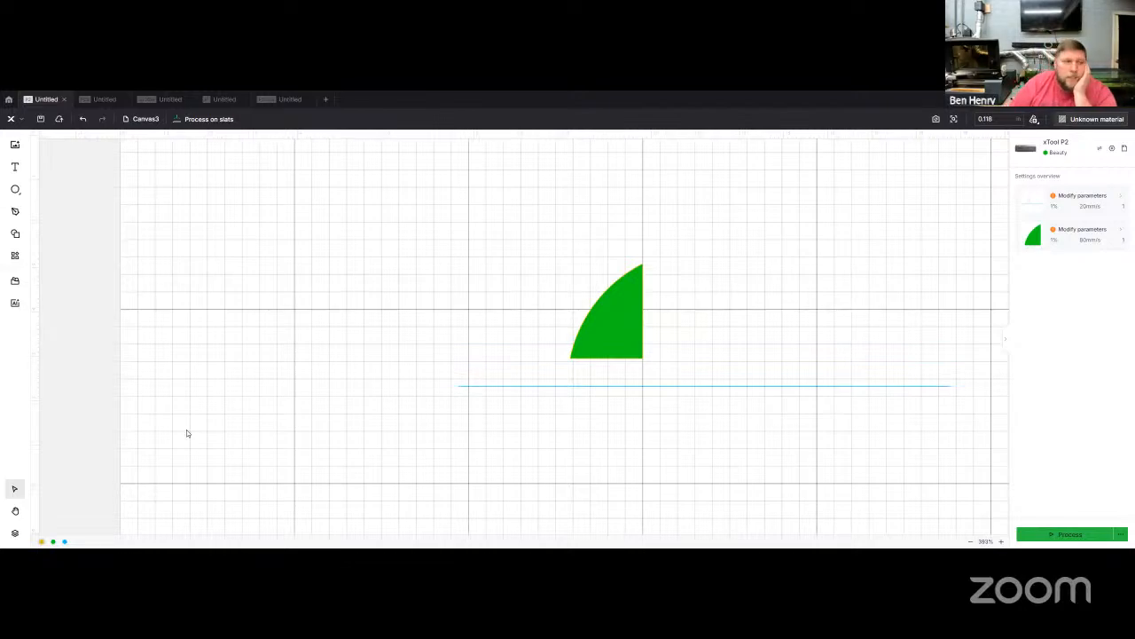
Select the yellow outline in the object list and set its processing type to Cut.
left_click(52, 541)
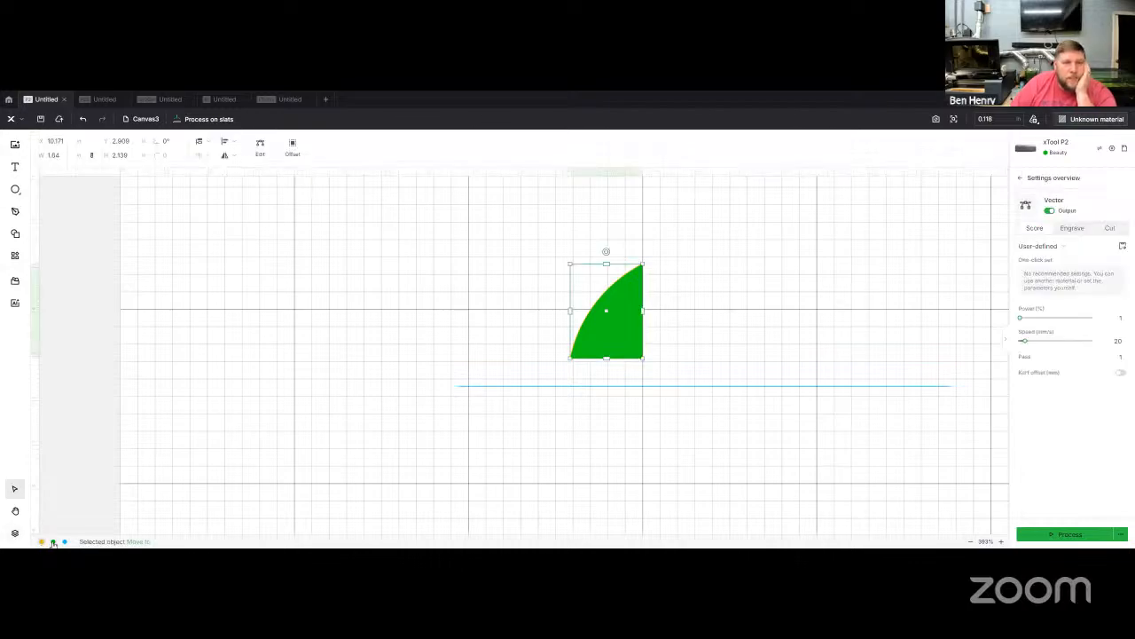
left_click(53, 543)
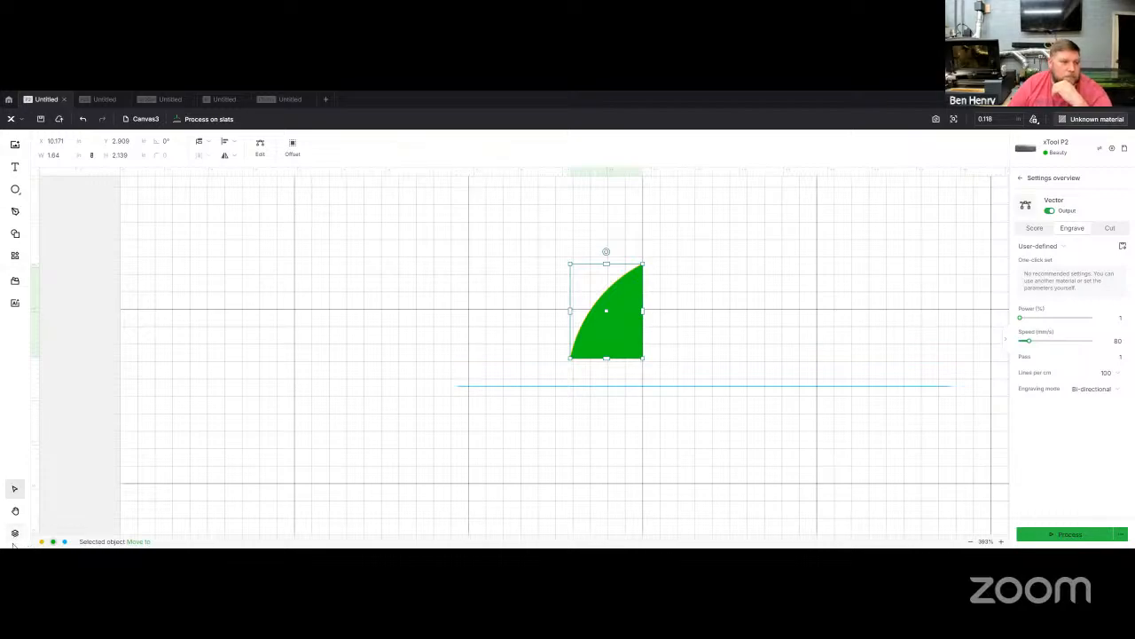
left_click(14, 532)
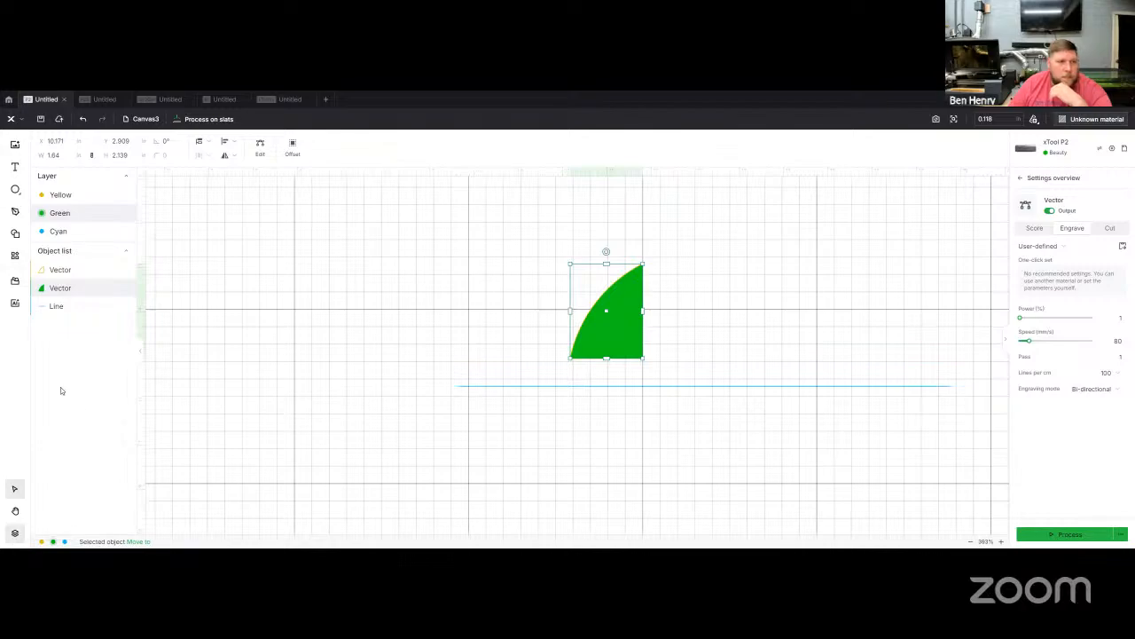
left_click(59, 270)
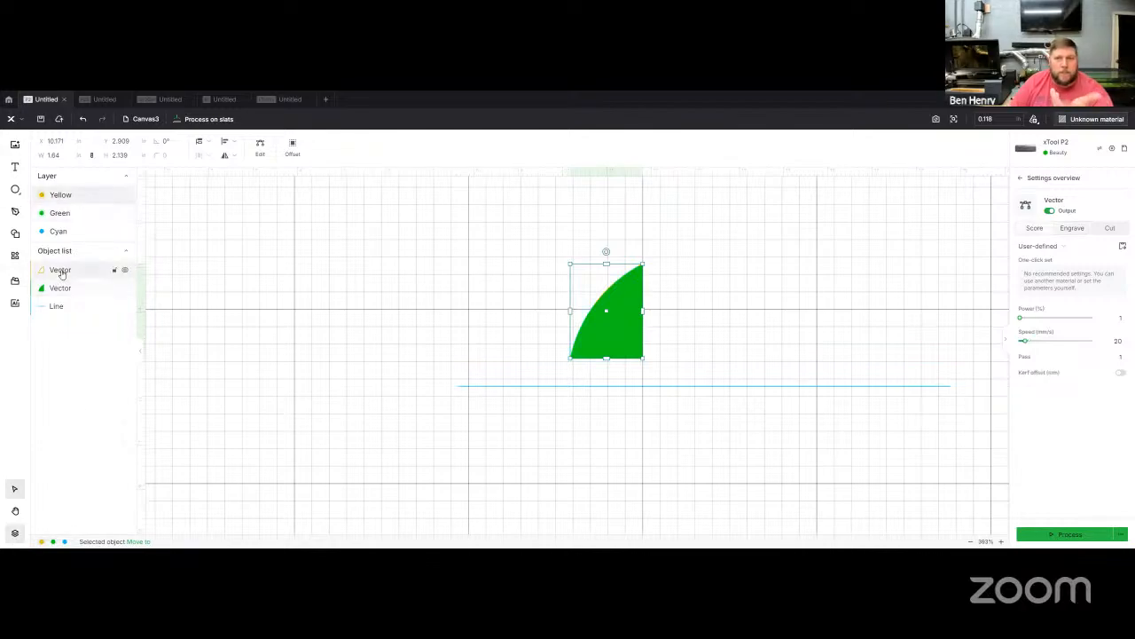
left_click(1105, 229)
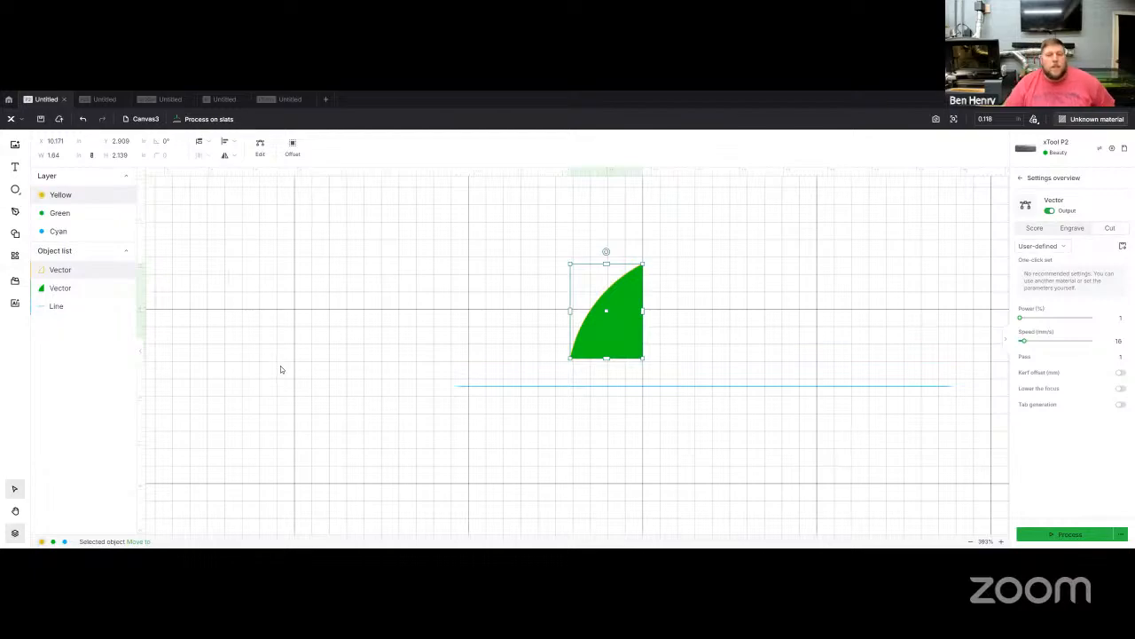
left_click(295, 306)
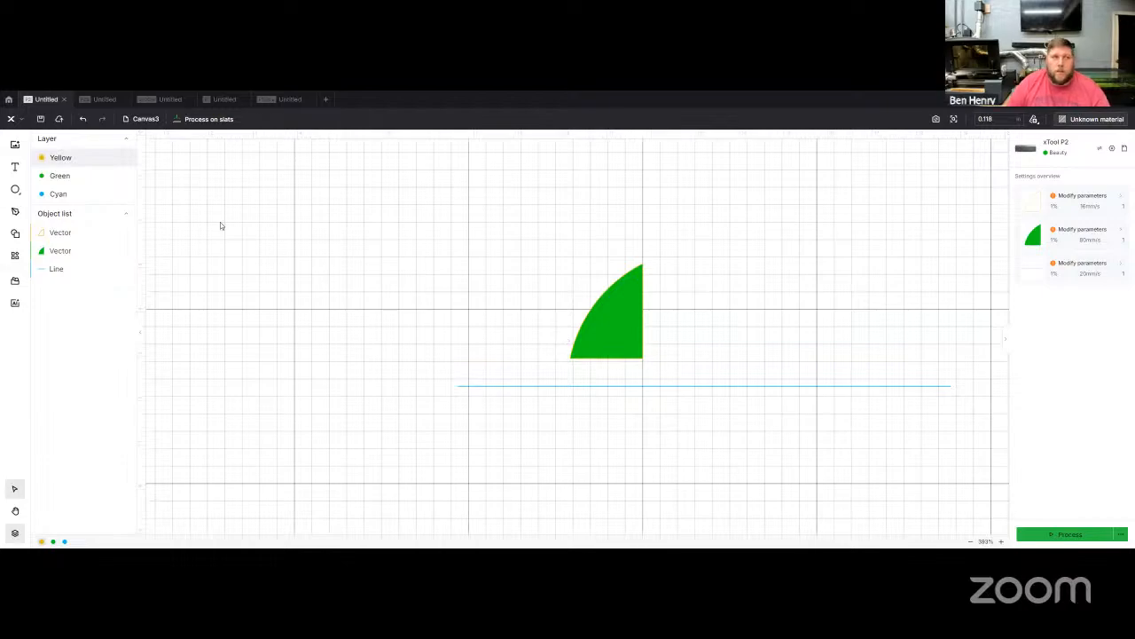
Add a new blank canvas to the project and return to Canvas3.
left_click(146, 121)
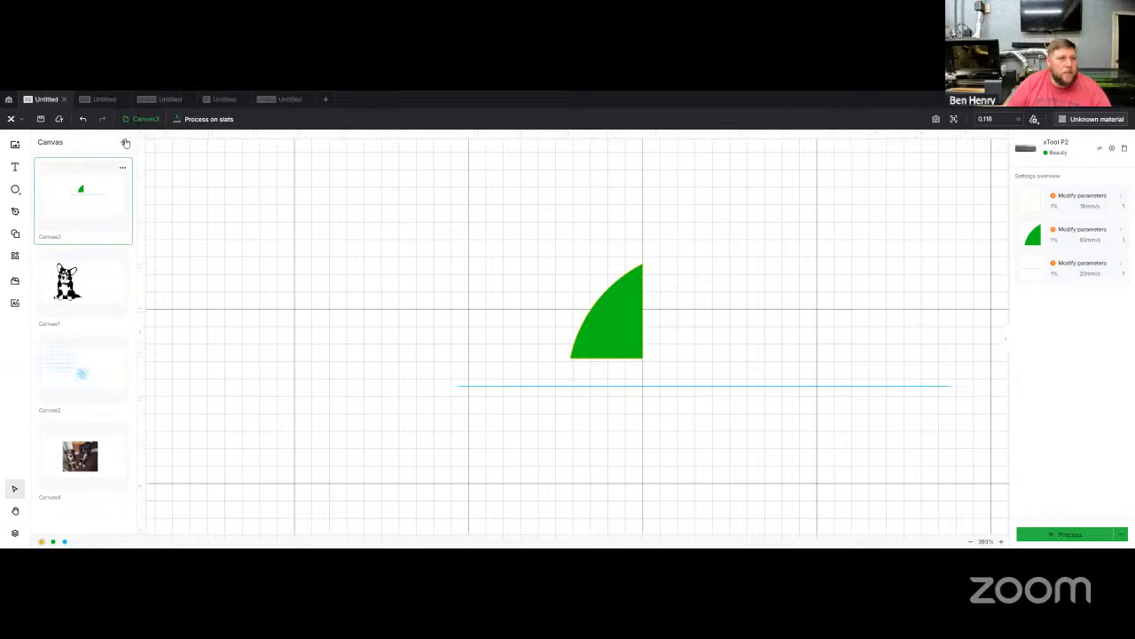
left_click(123, 142)
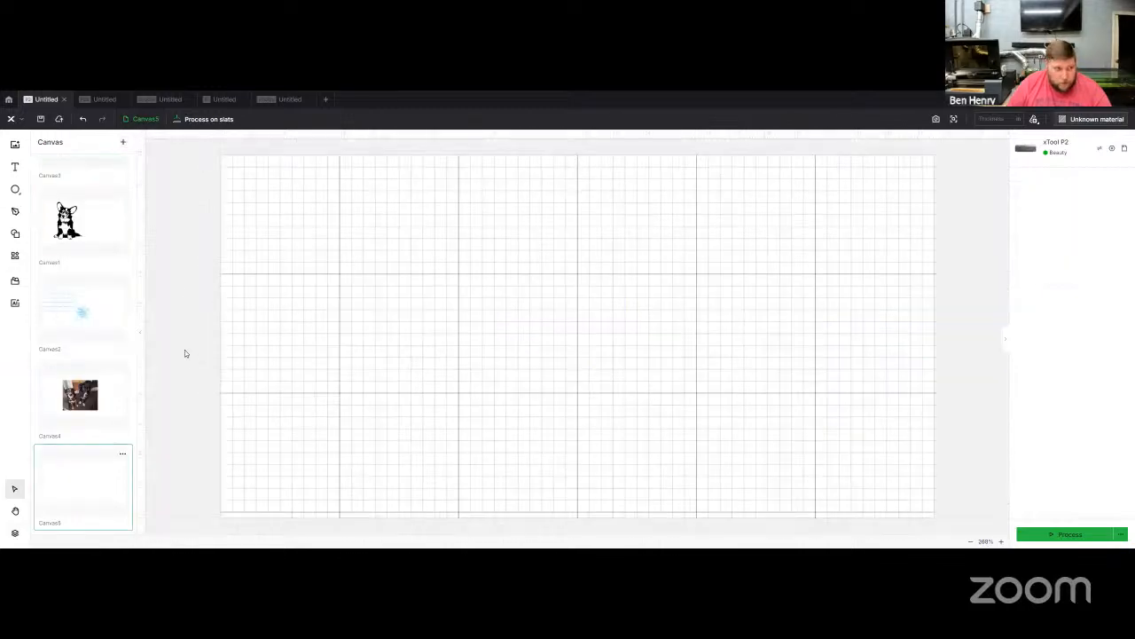
scroll(85, 158, "up", 2)
left_click(130, 207)
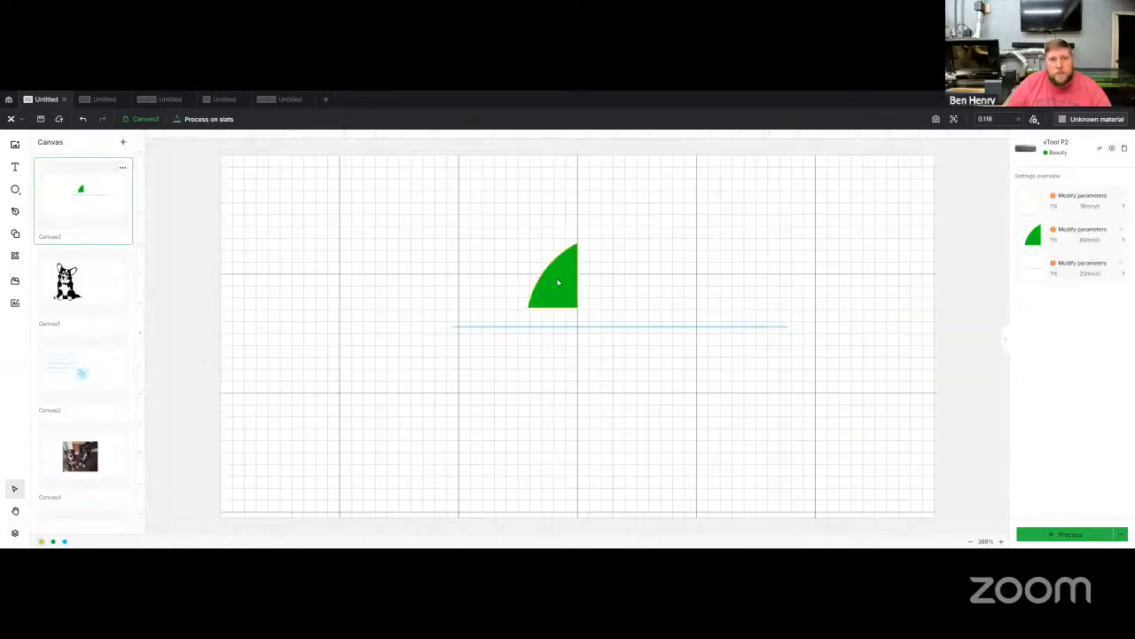
Copy the green piece from Canvas3 and paste it onto the blank Canvas5.
right_click(554, 277)
left_click(575, 305)
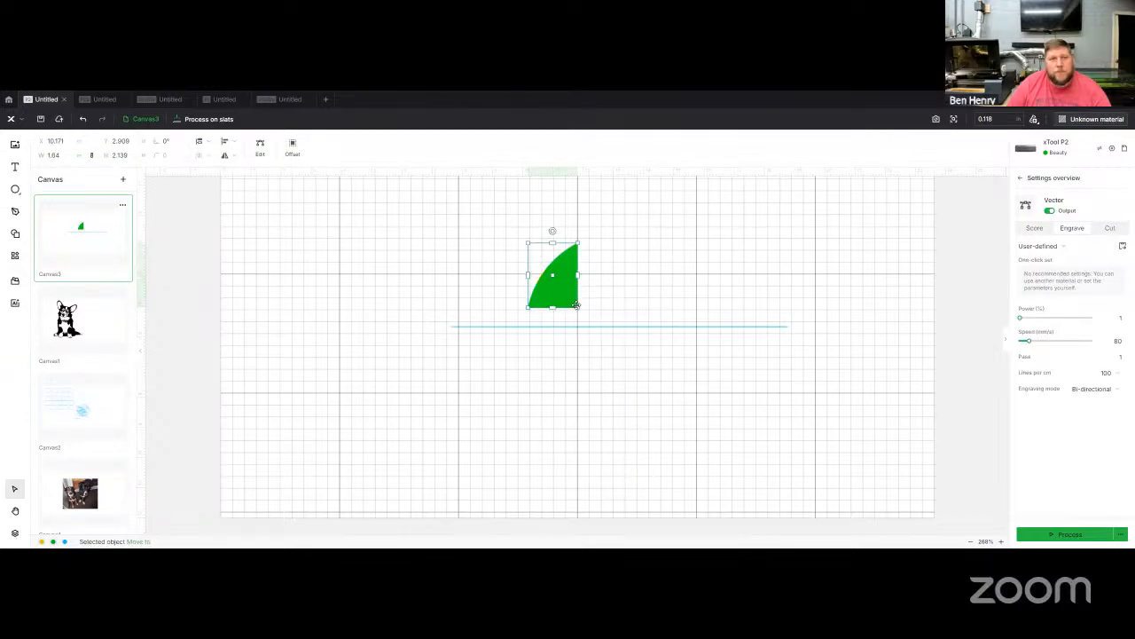
scroll(94, 363, "down", 2)
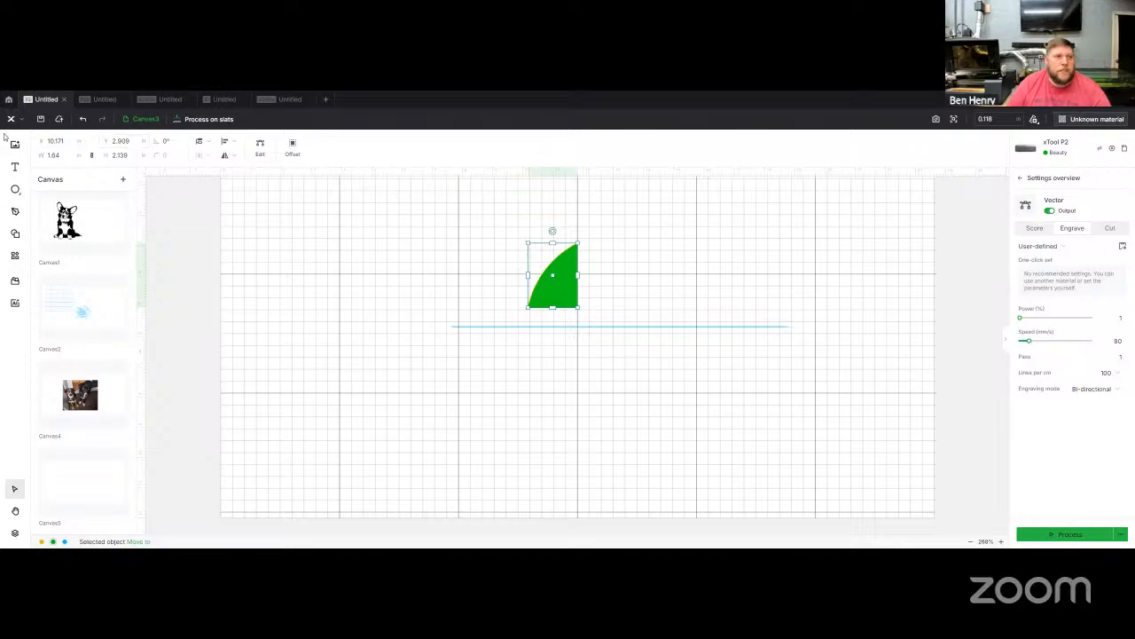
left_click(72, 479)
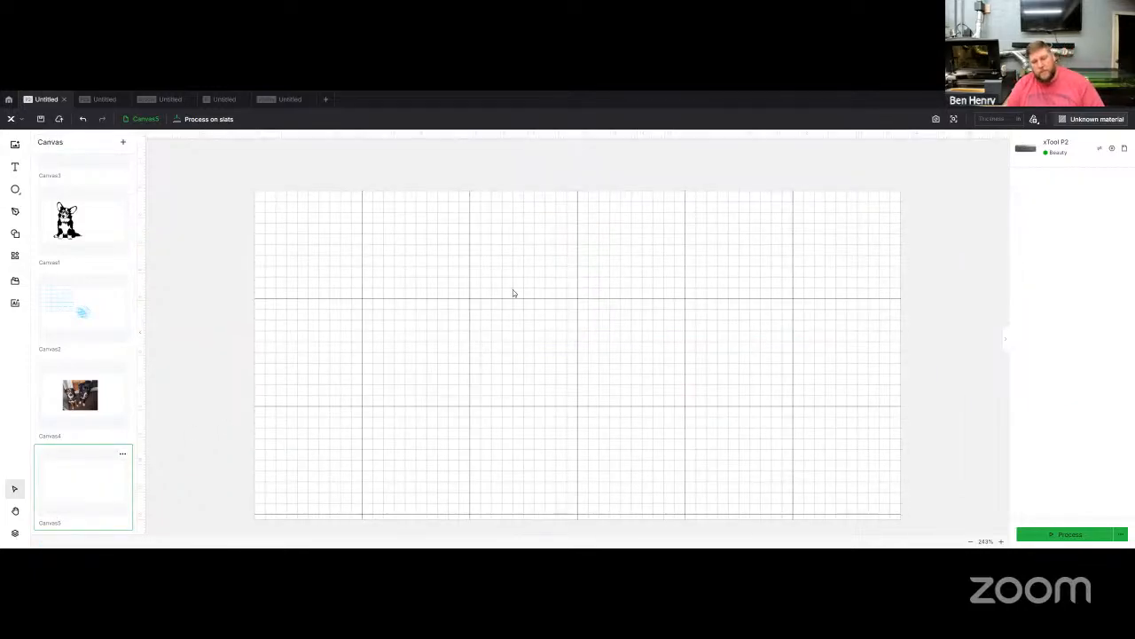
key("ctrl+v")
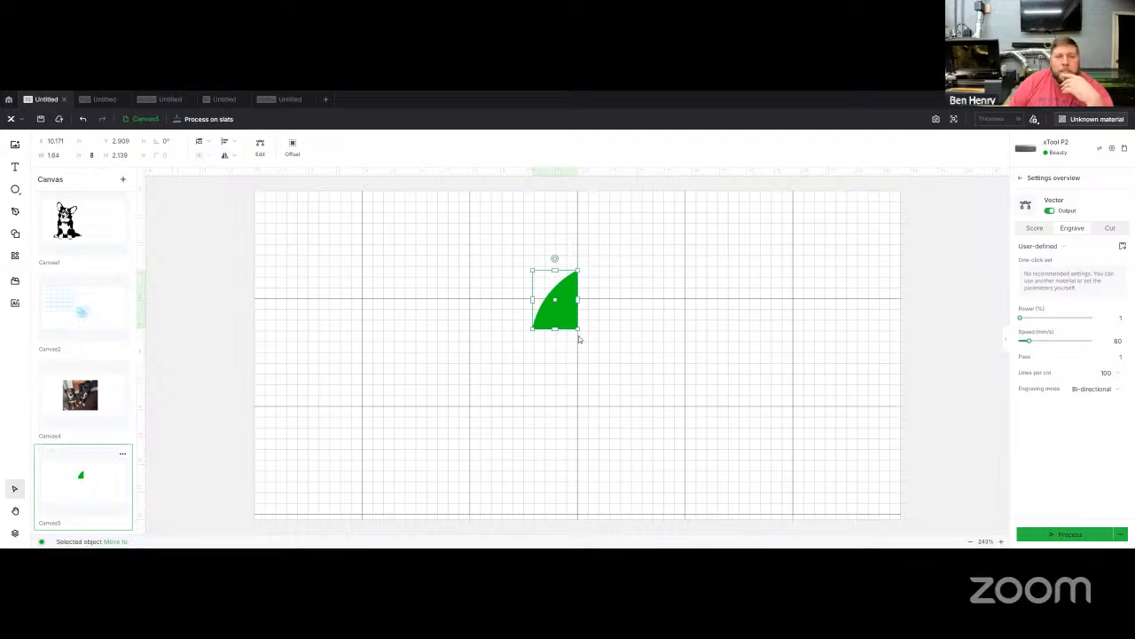
Paste two extra copies of the green piece, each slightly offset, and delete both extras again.
key("Right")
key("Down")
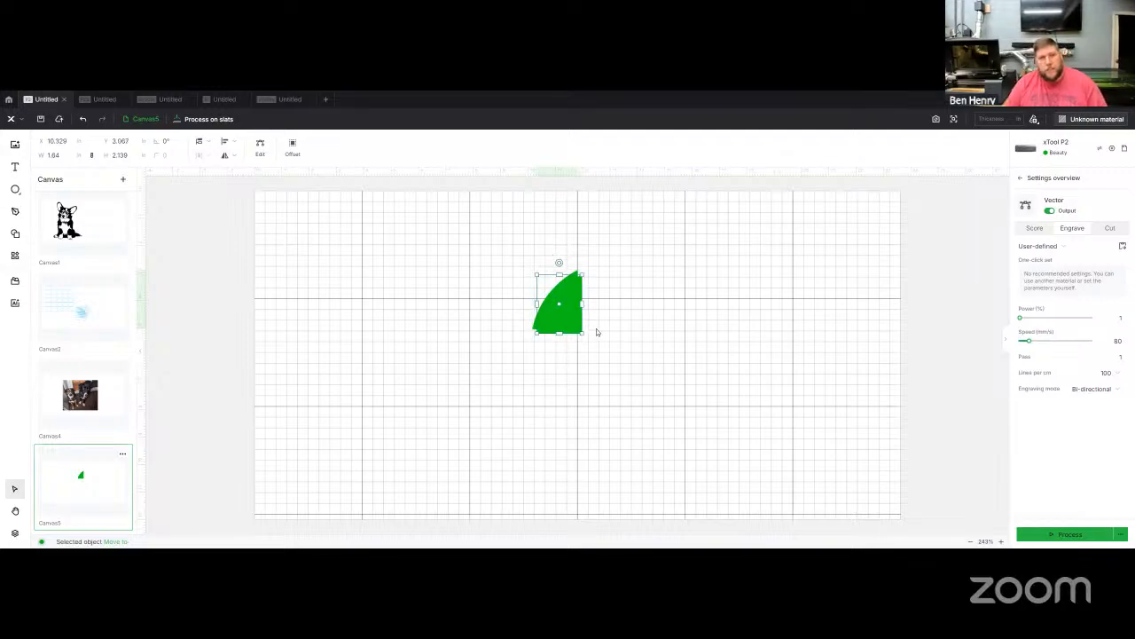
key("Right")
key("Down")
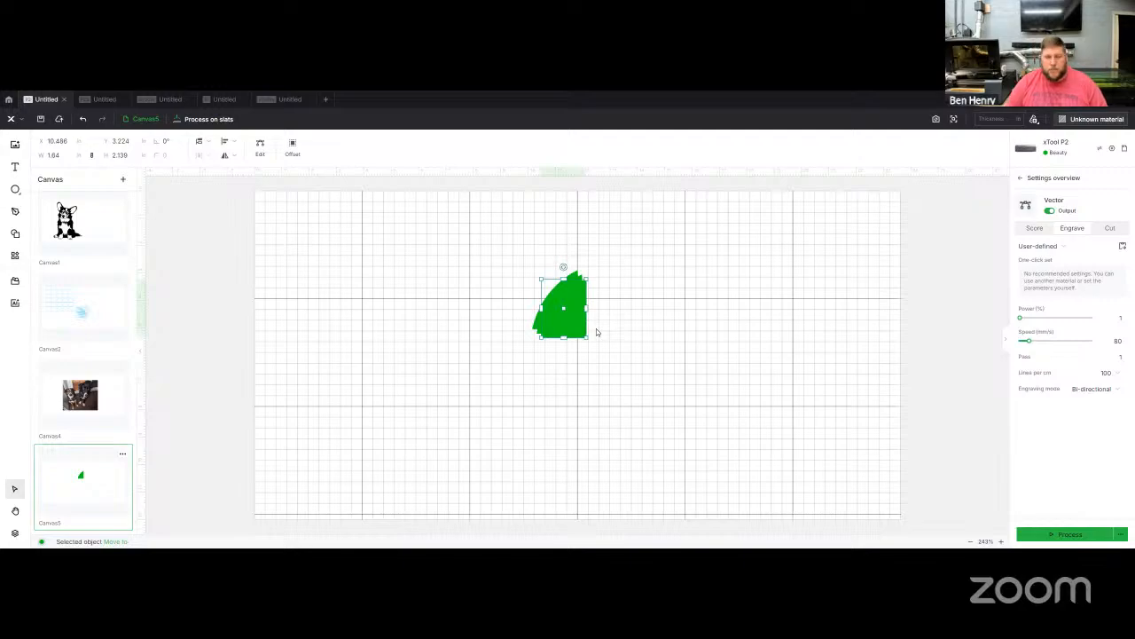
left_click(596, 331)
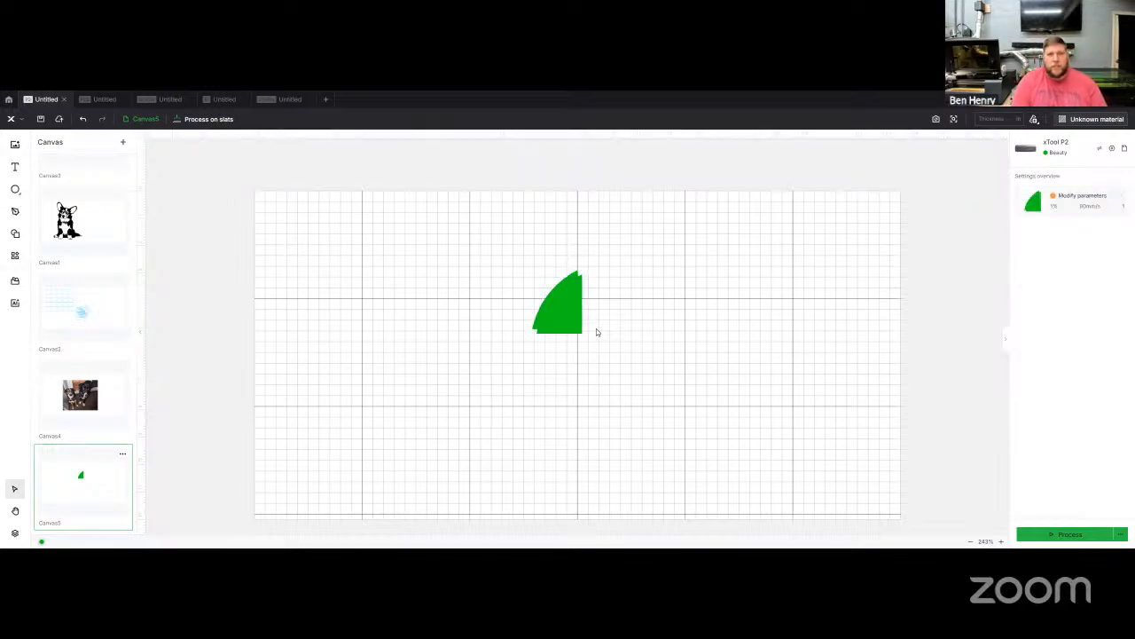
left_click(577, 320)
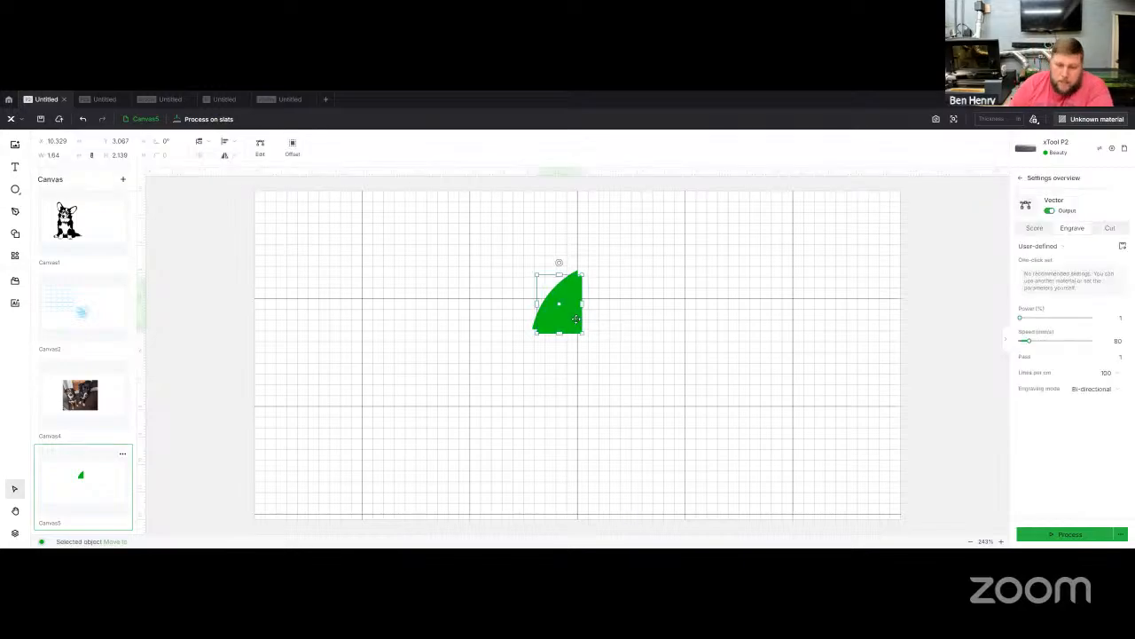
left_click(577, 324)
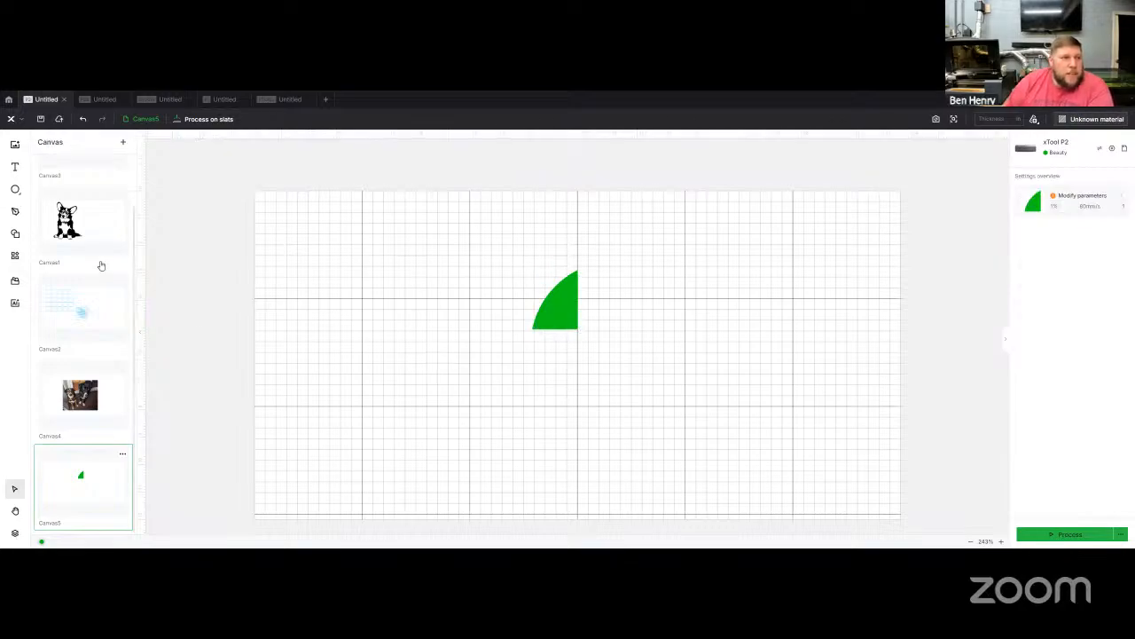
Bring up the commands available for the green piece, such as cut, copy and paste, and dismiss them.
scroll(99, 261, "up", 1)
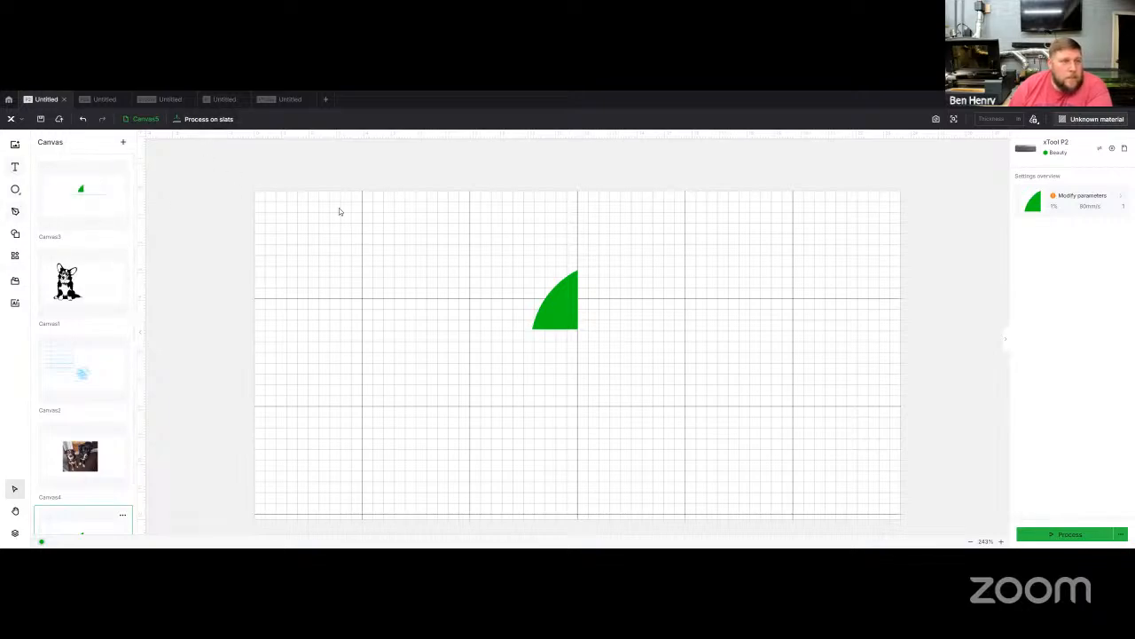
left_click(553, 306)
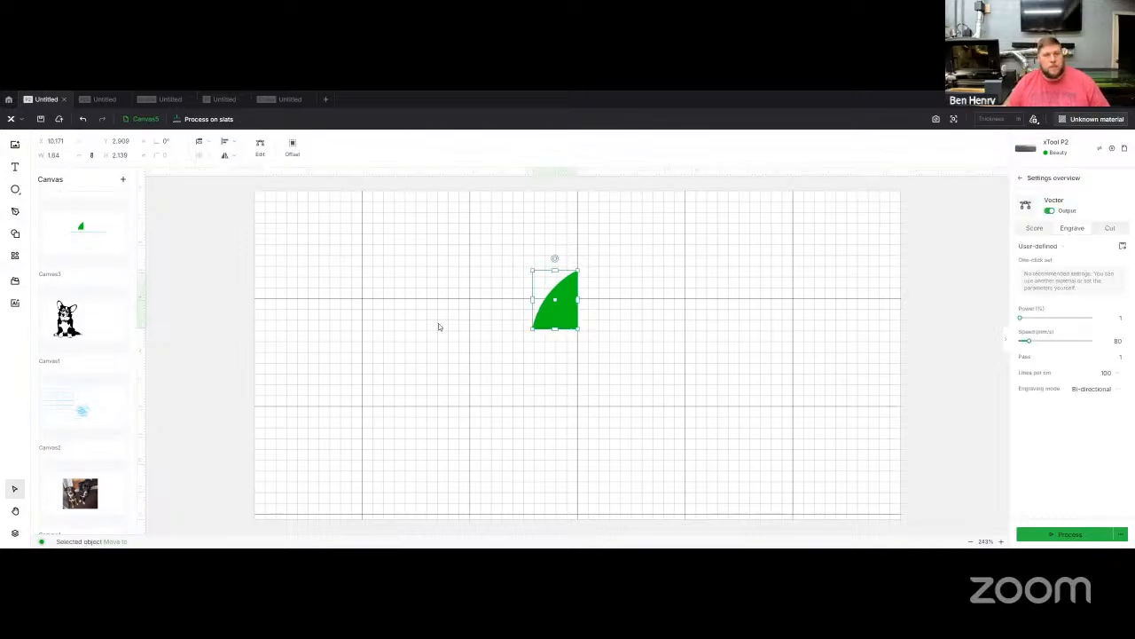
right_click(562, 305)
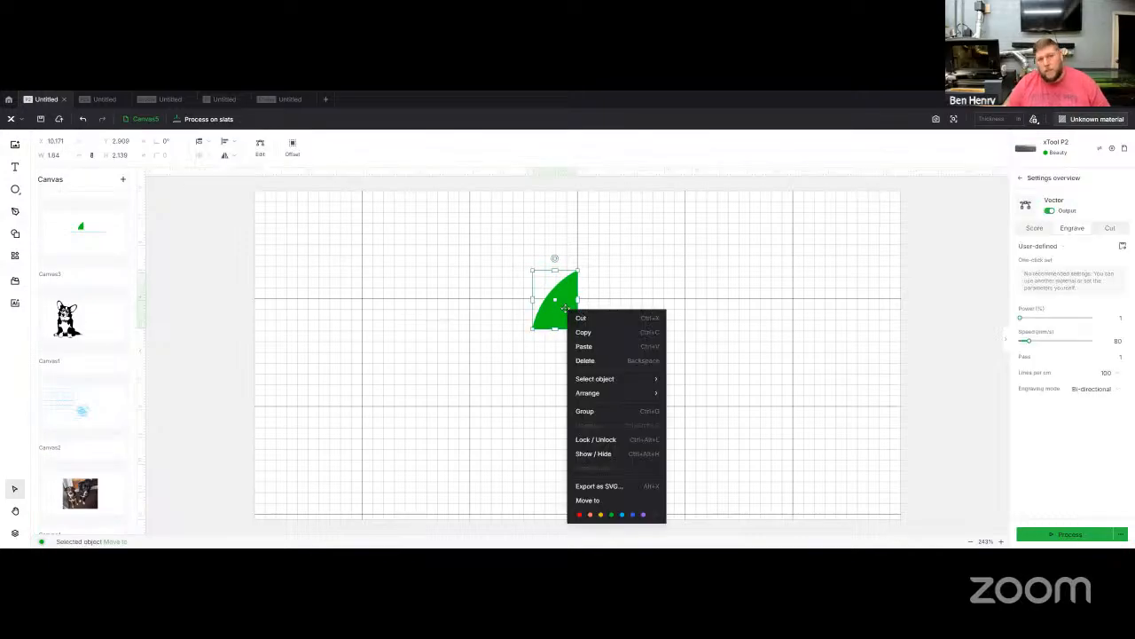
left_click(499, 369)
Draw a circle about 4.18 in in diameter and place it to the right of the green piece.
key("e")
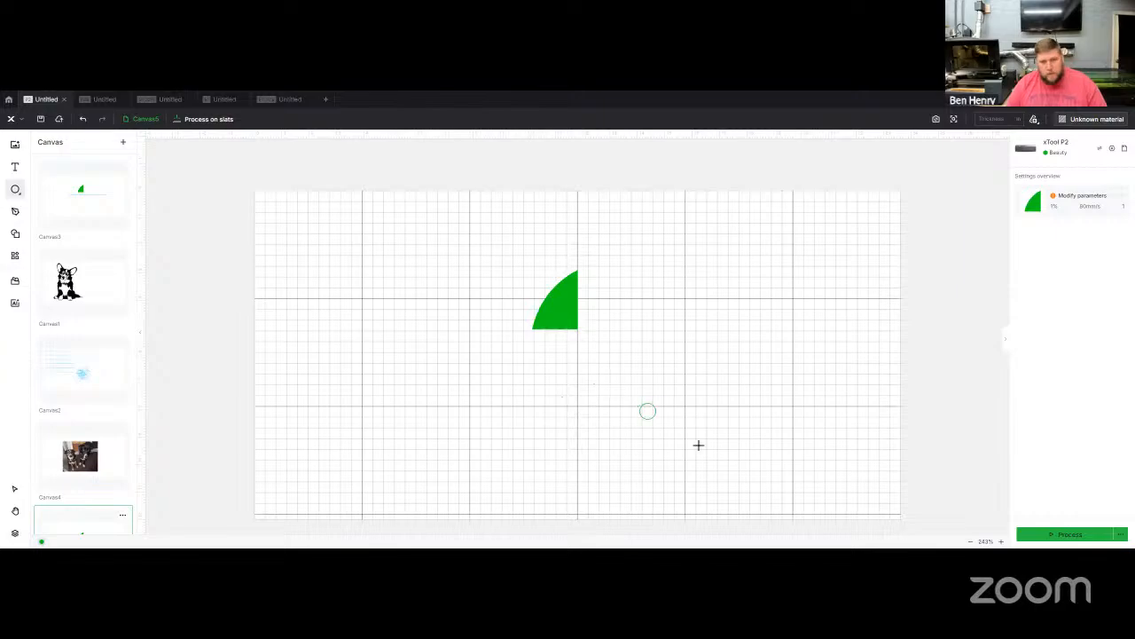
left_click_drag(640, 404, 754, 516)
left_click_drag(700, 426, 680, 275)
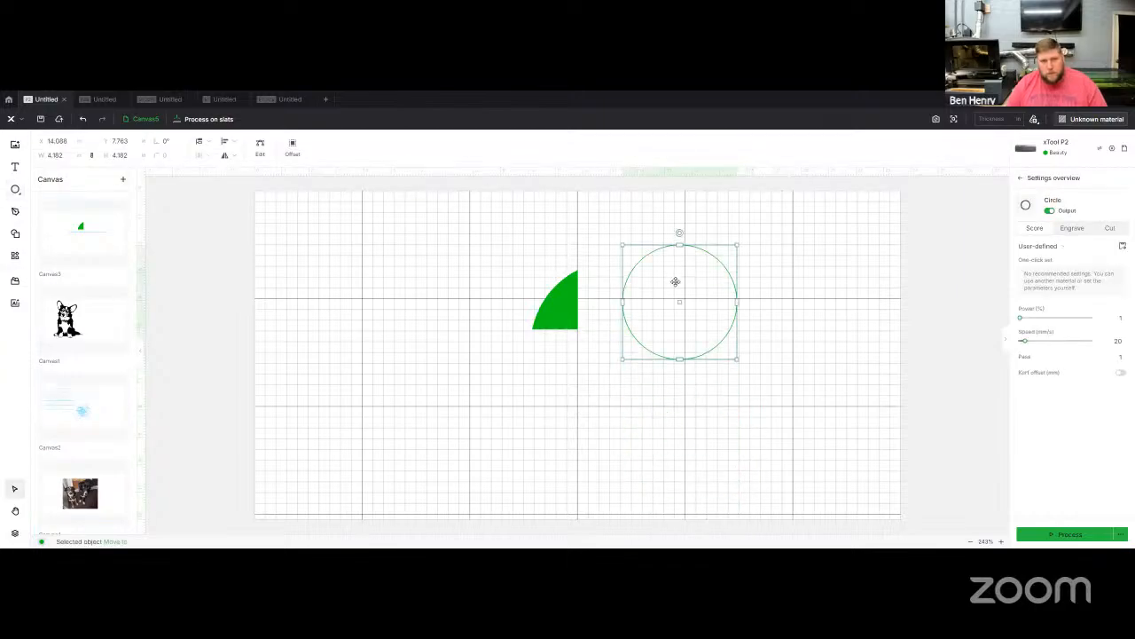
Draw an ellipse about 3.61 in wide and 2.24 in high and place it below the circle.
left_click(562, 416)
key("e")
left_click_drag(561, 418, 660, 481)
left_click_drag(605, 449, 649, 435)
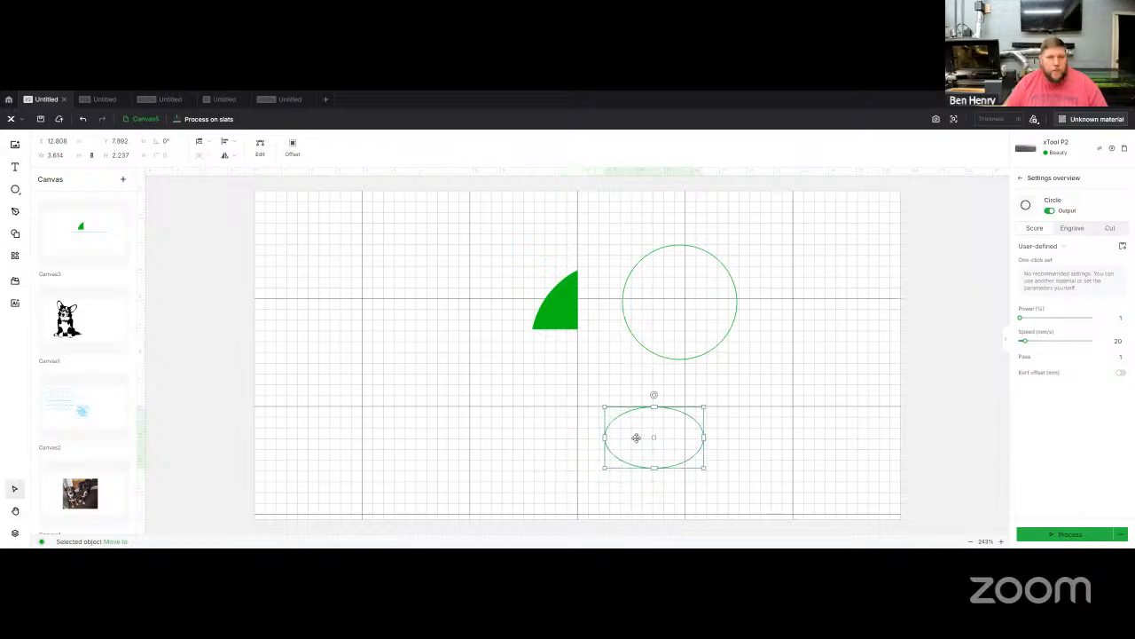
Select the ellipse together with the circle and align both on their common center.
left_click(696, 356, "shift")
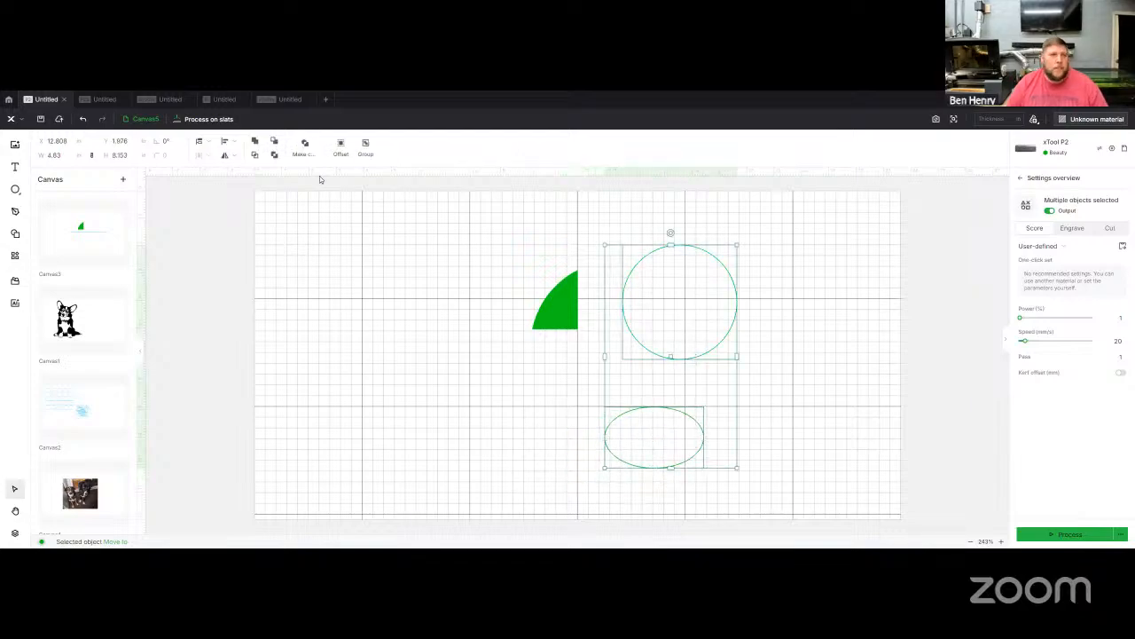
left_click(230, 141)
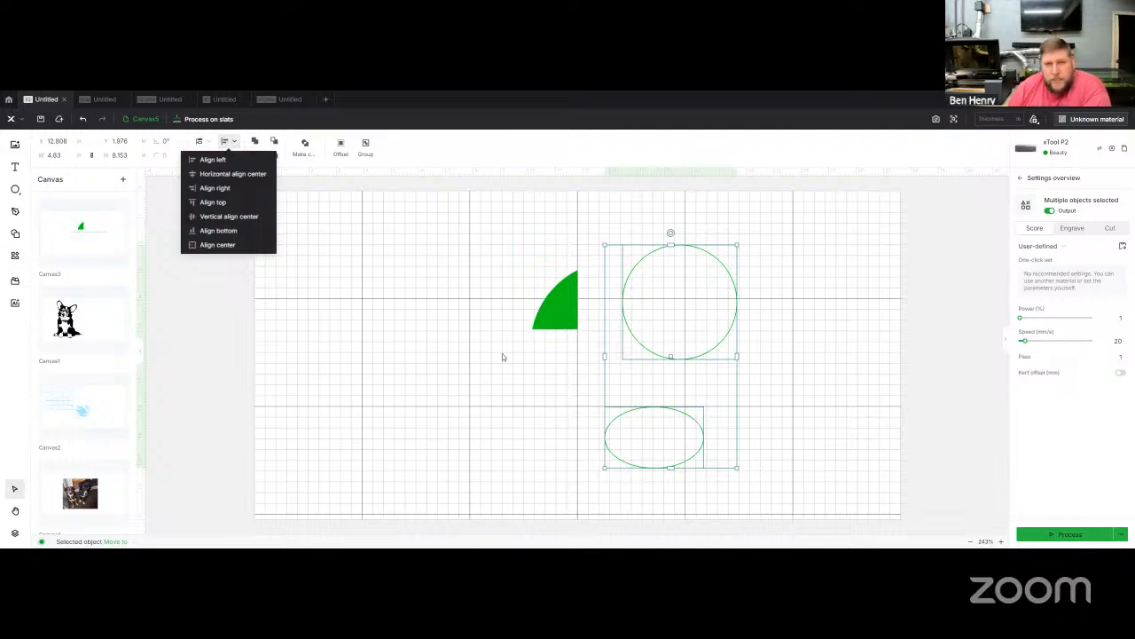
left_click(213, 244)
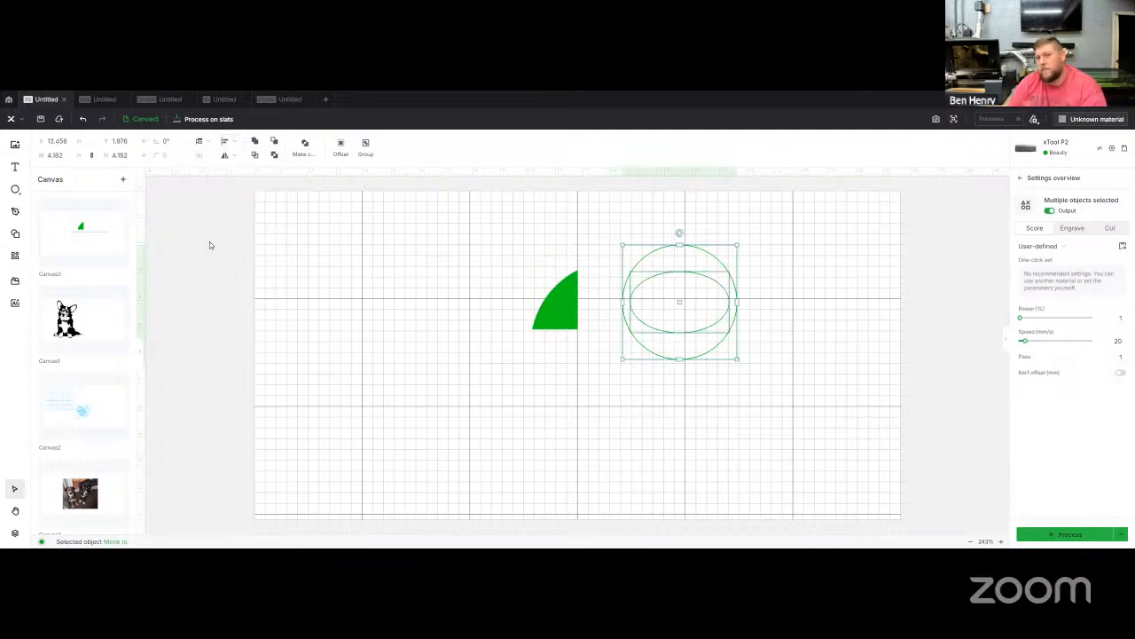
left_click(612, 443)
Set the processing type of the inner ellipse and the outer circle to Engrave.
left_click(702, 275)
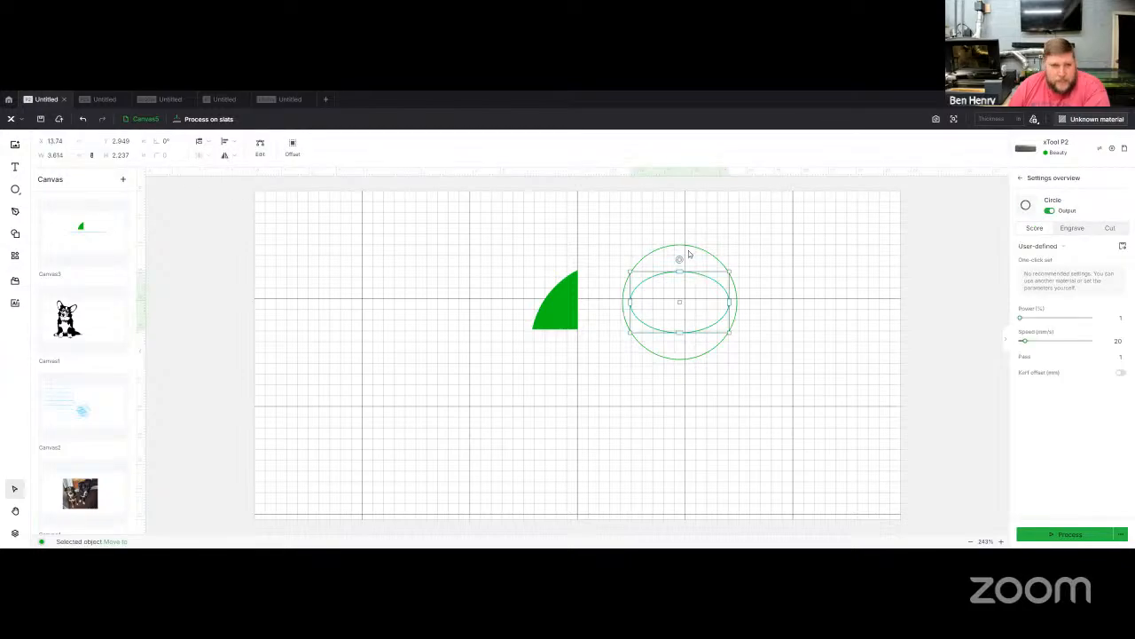
left_click(690, 253)
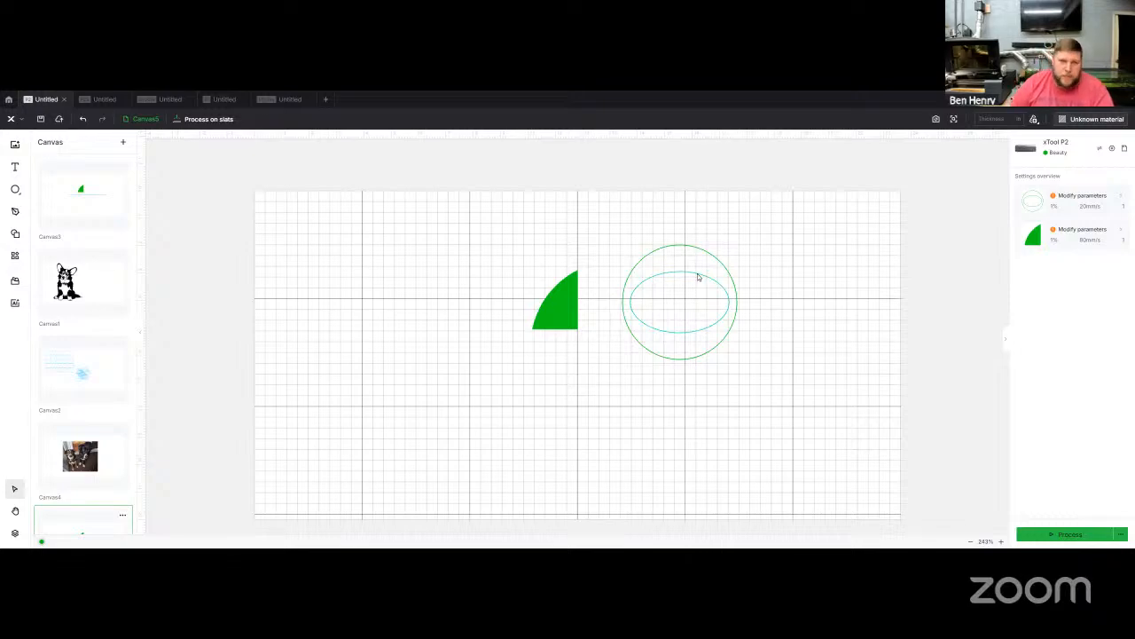
left_click(699, 274)
left_click(1070, 230)
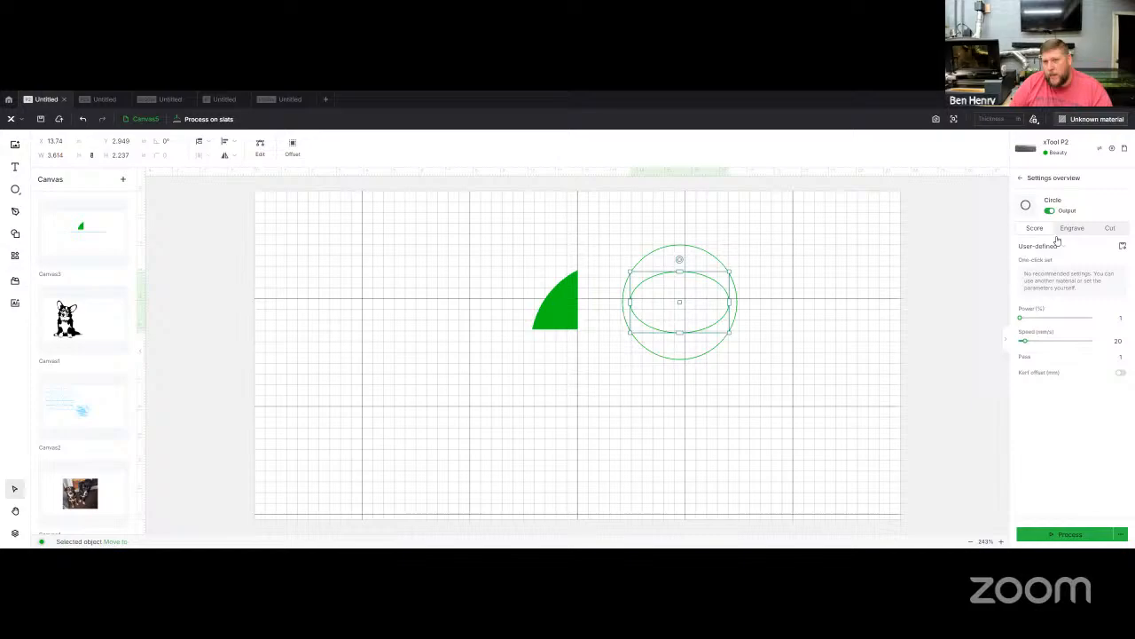
left_click(698, 245)
left_click(1078, 232)
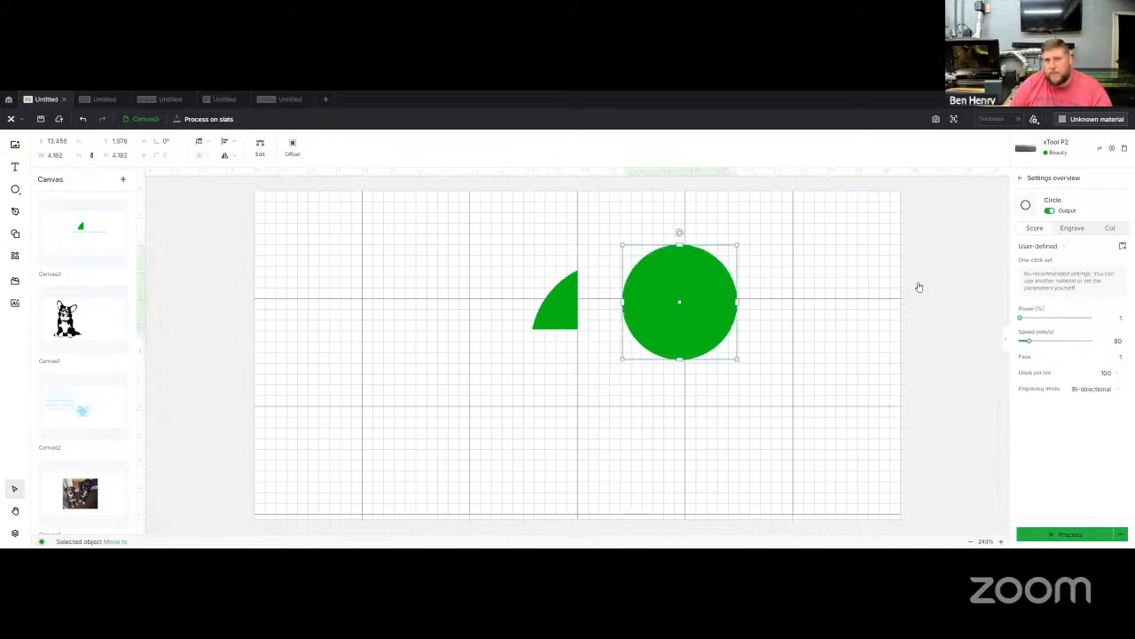
Colour the circle purple and subtract the green ellipse from its centre.
right_click(686, 257)
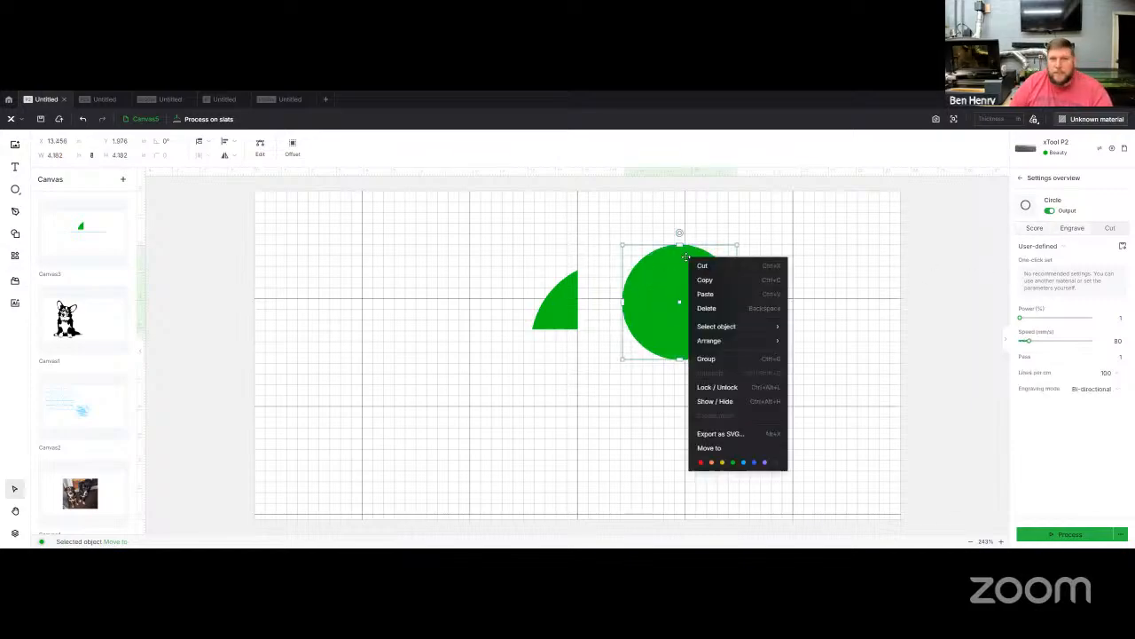
left_click(765, 462)
left_click(726, 361)
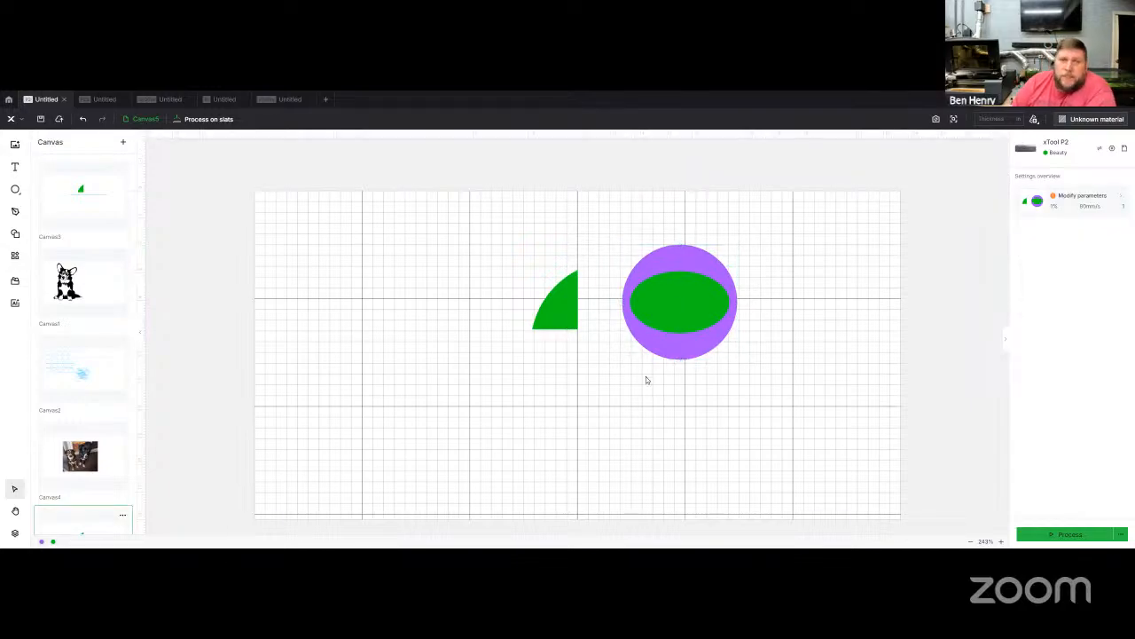
left_click_drag(634, 365, 739, 286)
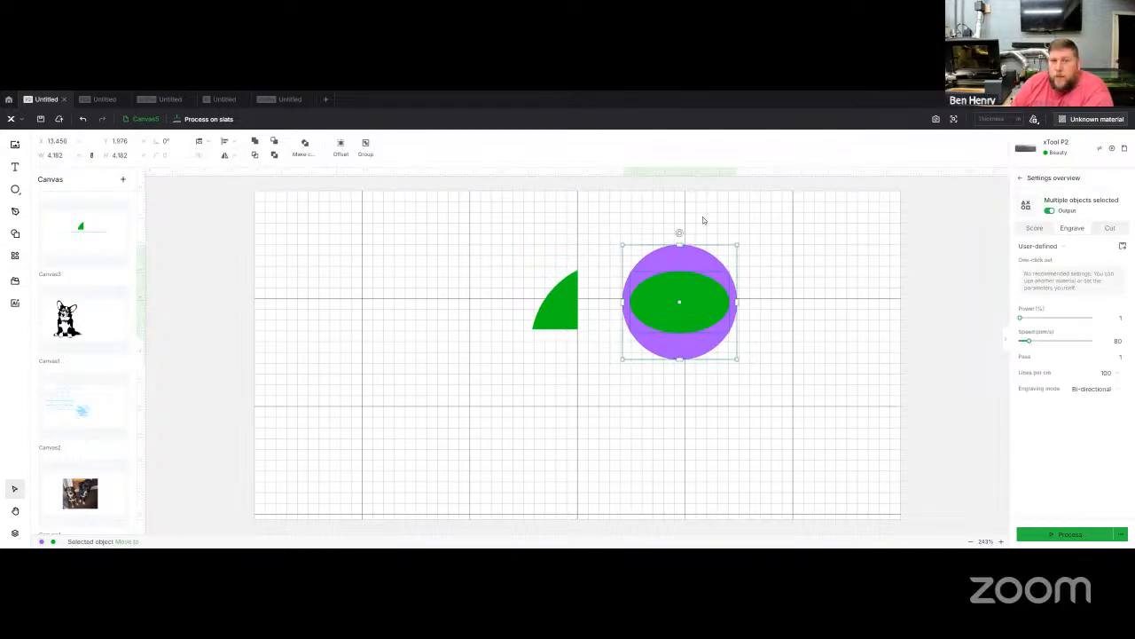
left_click(273, 141)
left_click(697, 472)
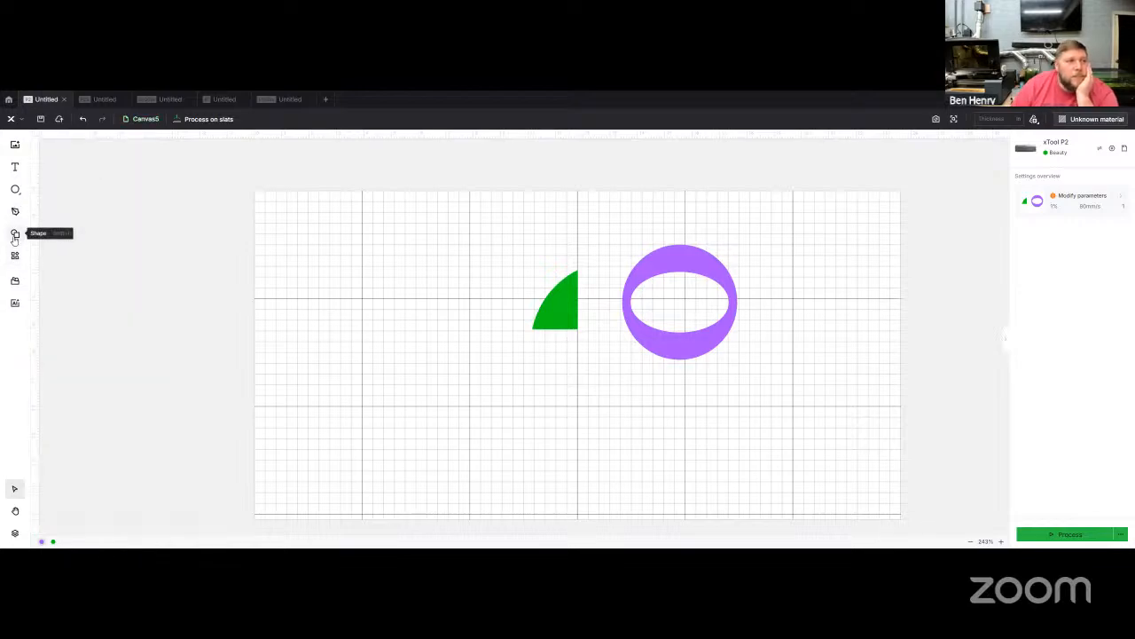
Insert the angled butterfly from the Animal shape library and place it inside the purple ring's oval opening.
left_click(15, 236)
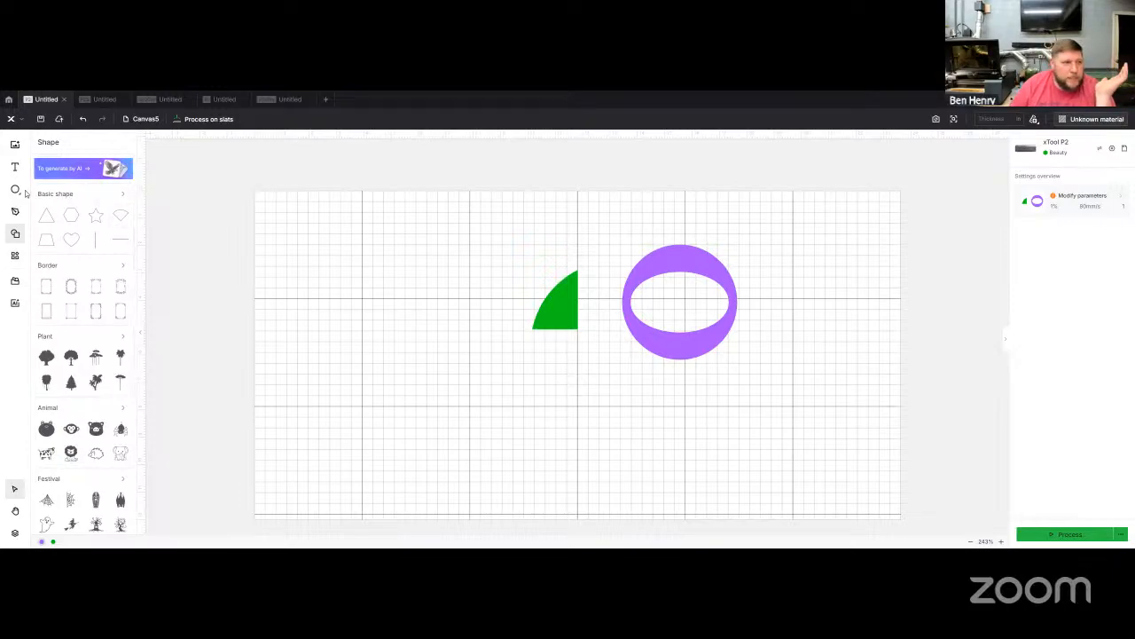
scroll(96, 373, "down", 5)
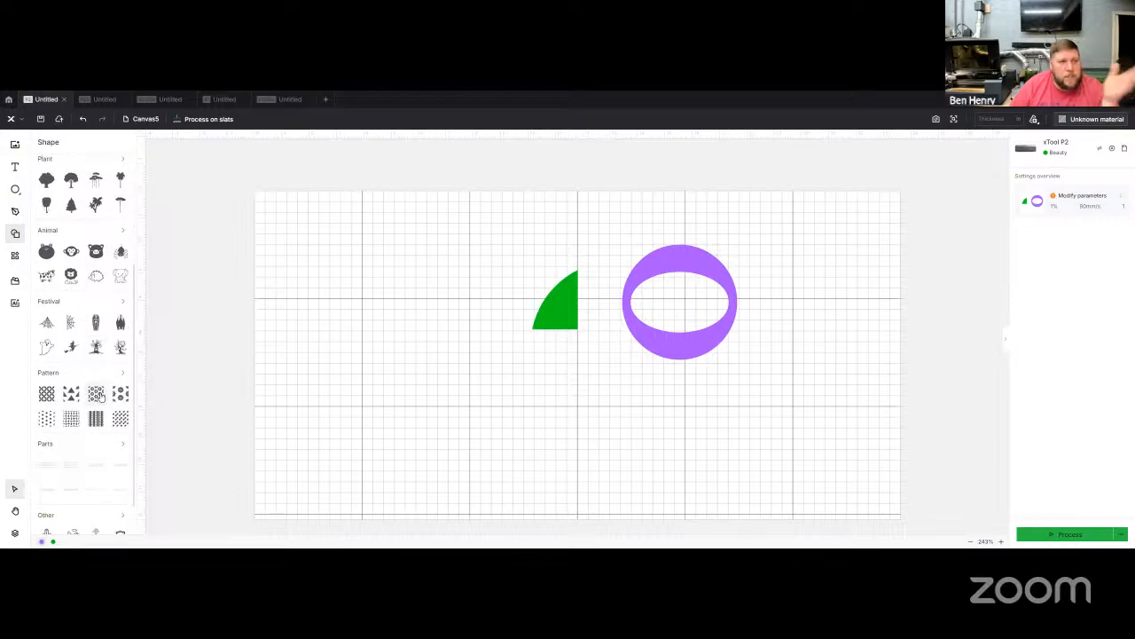
scroll(100, 397, "up", 5)
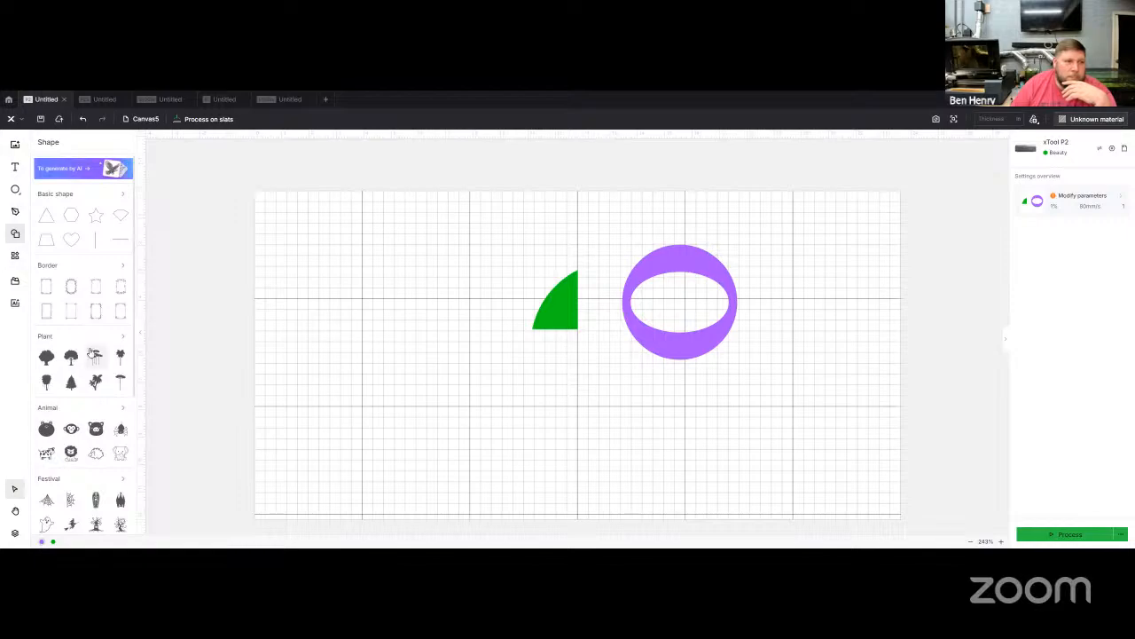
scroll(97, 381, "down", 3)
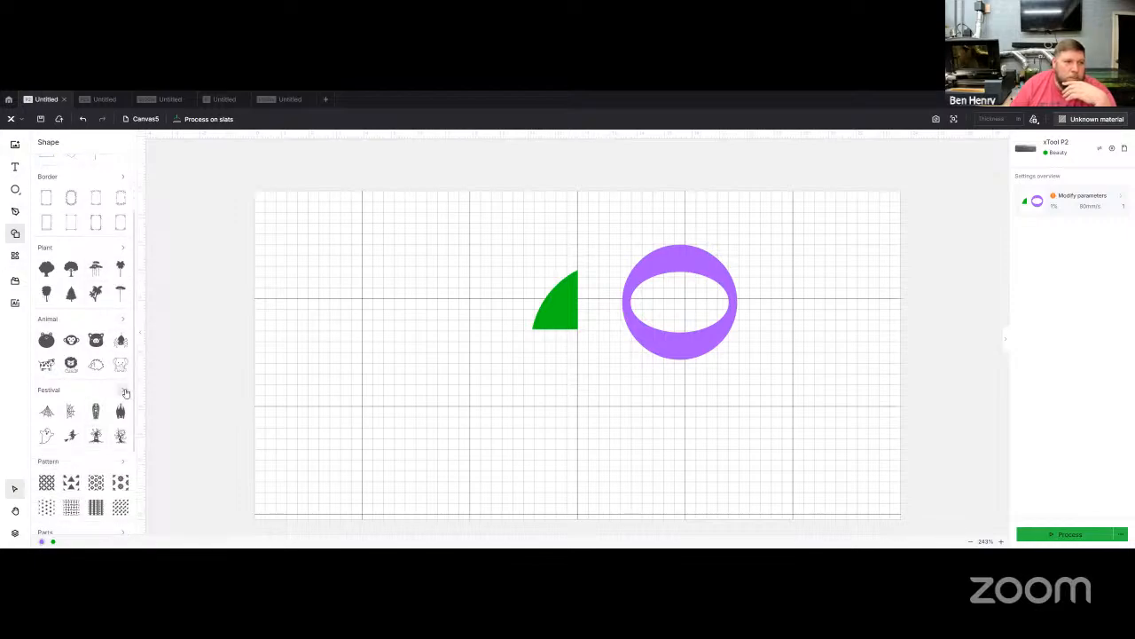
left_click(123, 320)
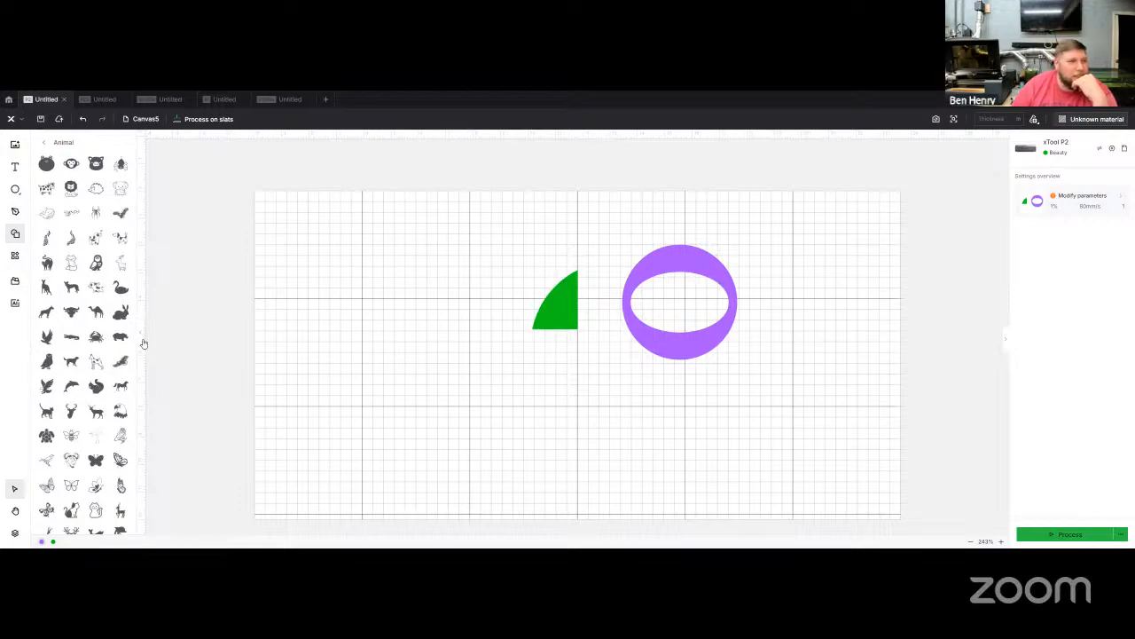
scroll(133, 399, "down", 2)
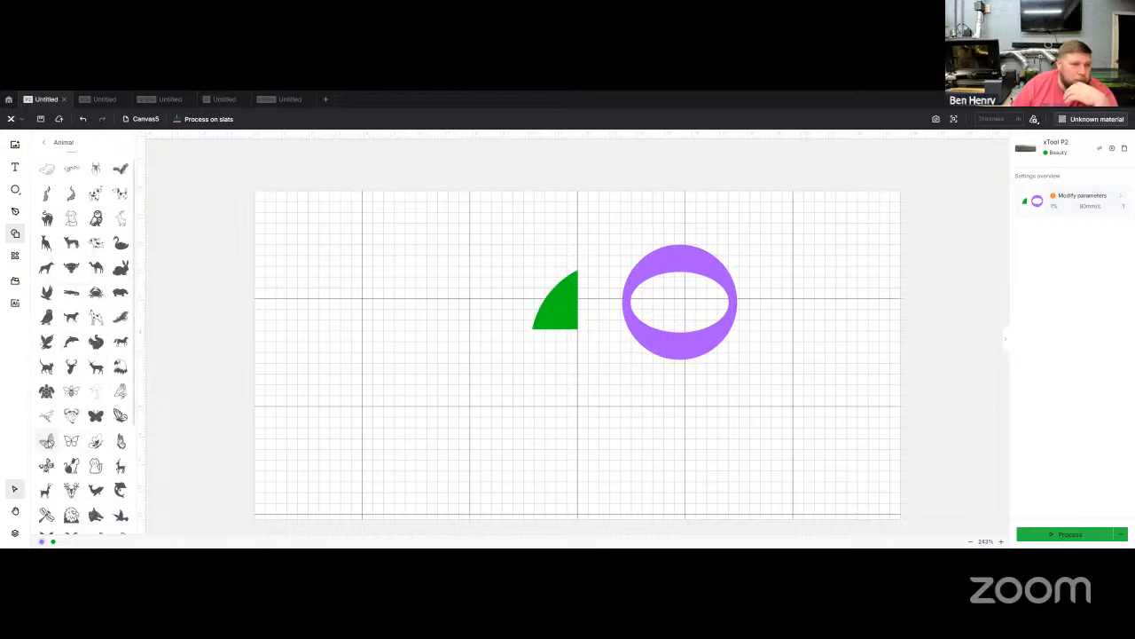
left_click_drag(582, 339, 676, 302)
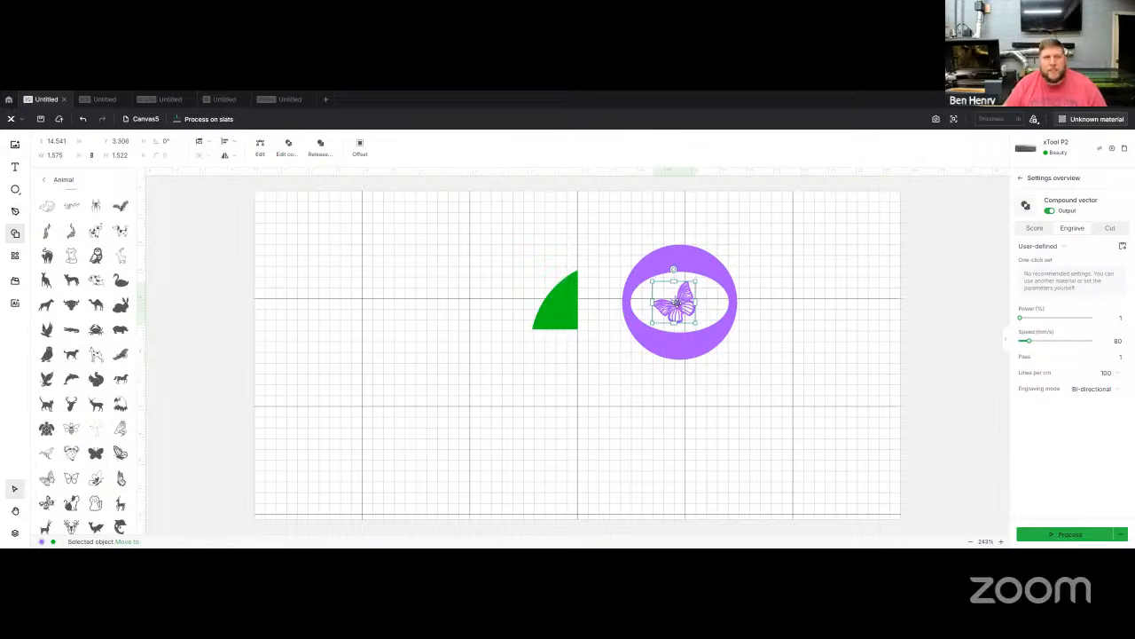
Enlarge the butterfly to about 2.54 by 2.46 in so its wings overlap the purple ring.
scroll(695, 284, "up", 5)
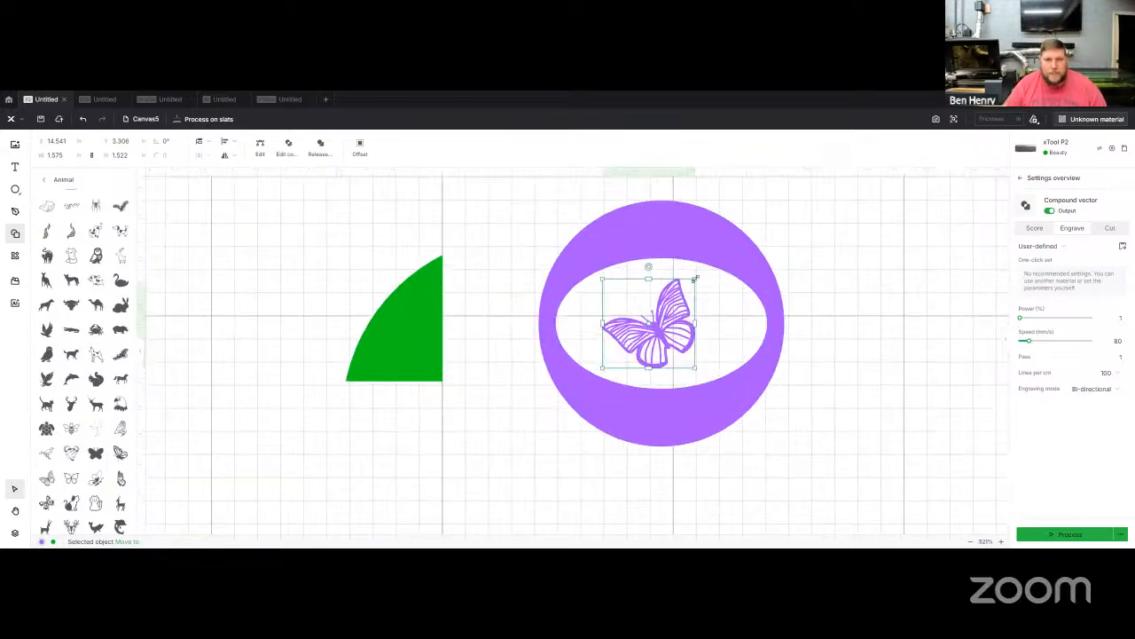
left_click_drag(696, 278, 720, 254)
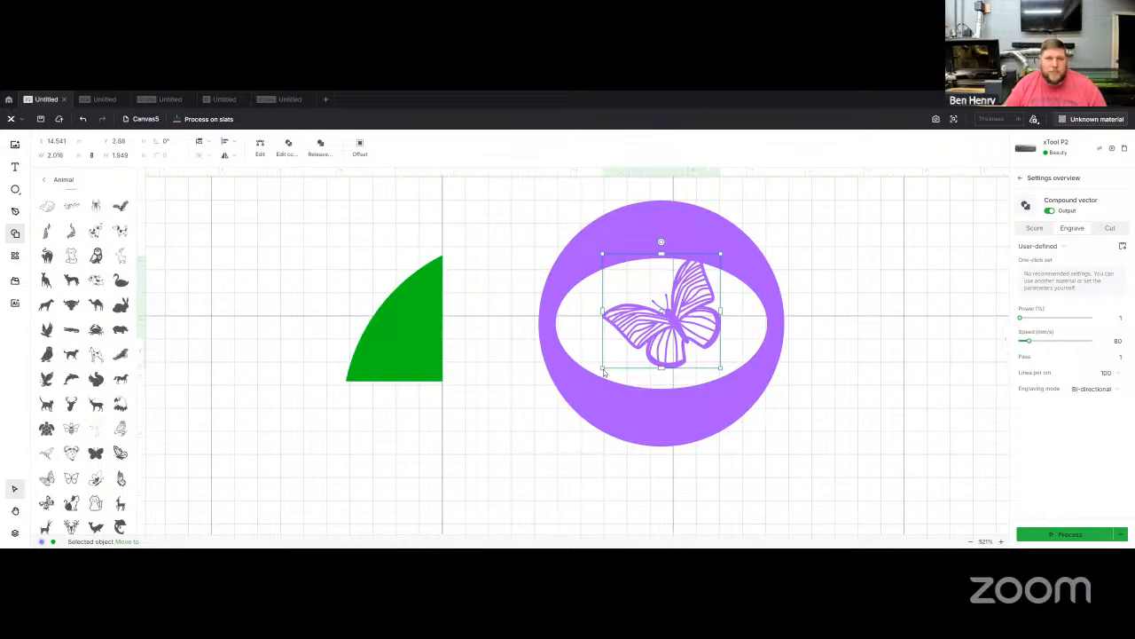
left_click_drag(603, 372, 572, 393)
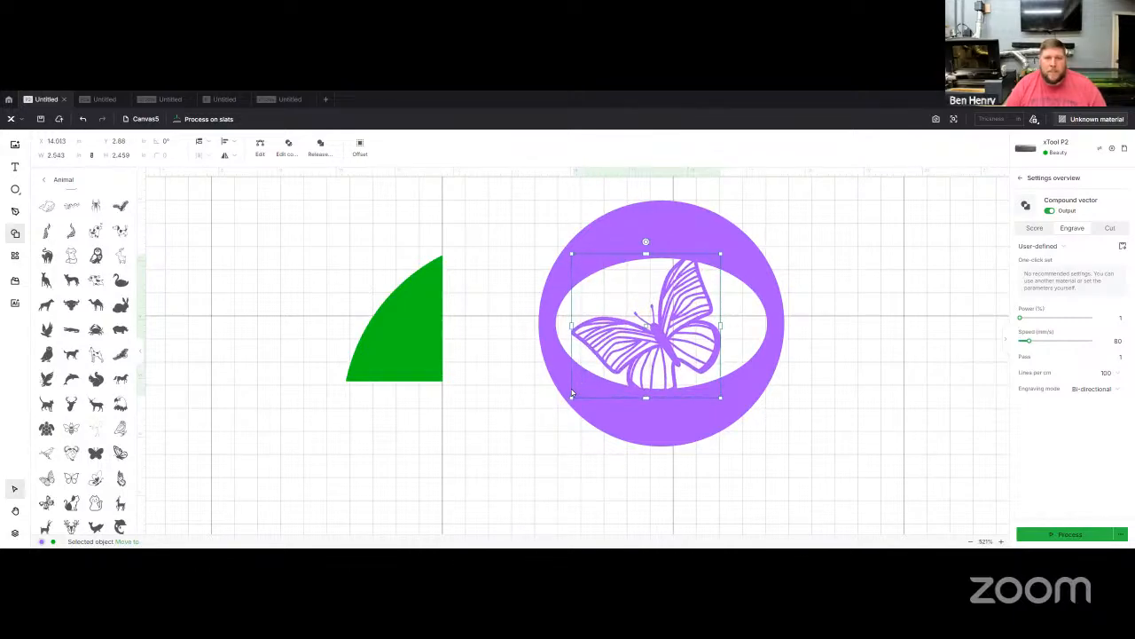
right_click(662, 327)
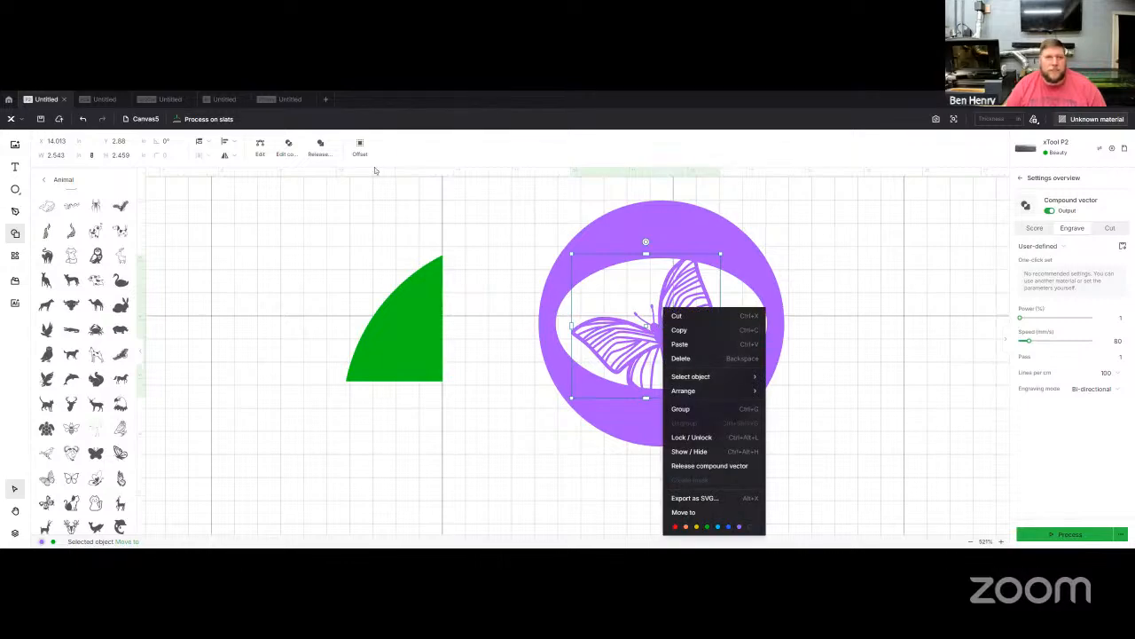
Create an external offset outline of the butterfly with an offset distance of 0 in.
left_click(360, 146)
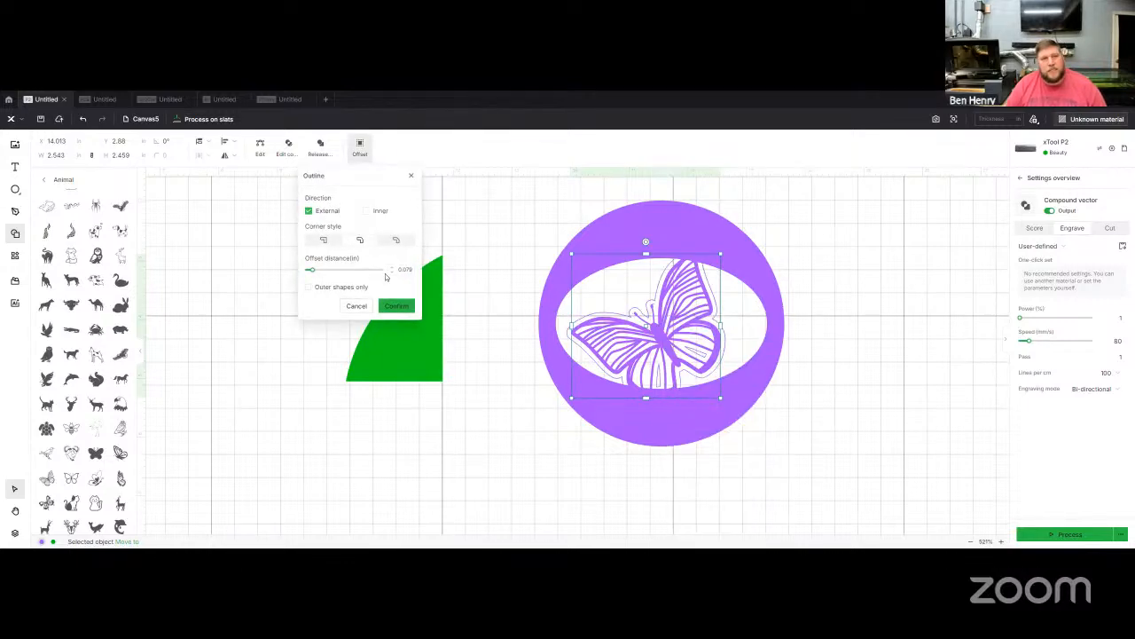
left_click_drag(398, 269, 444, 272)
type("0")
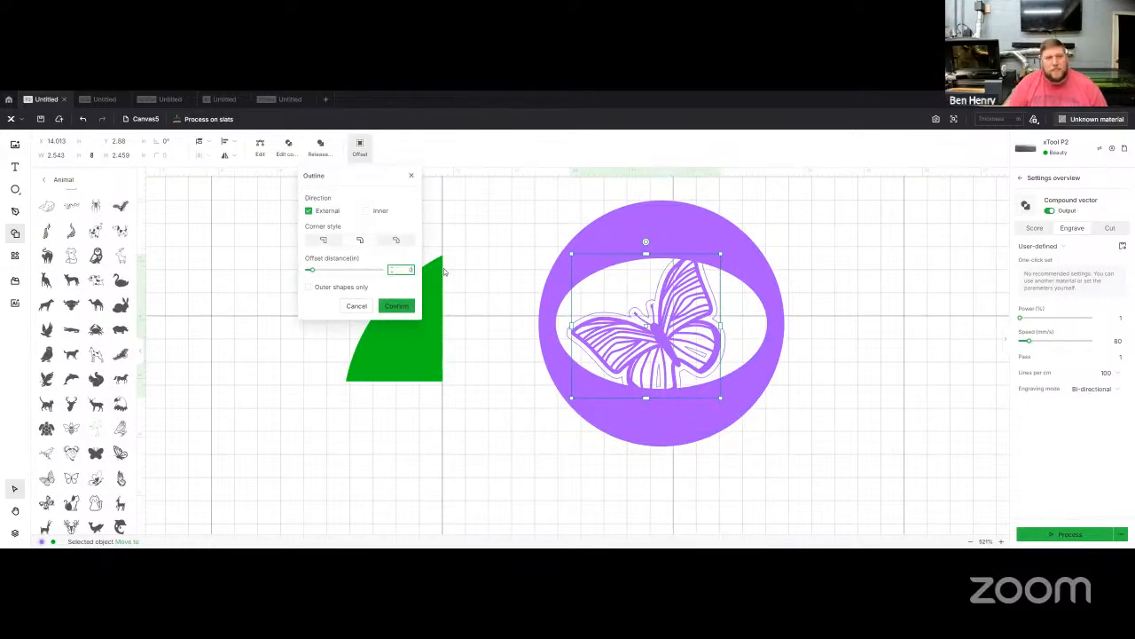
key("Return")
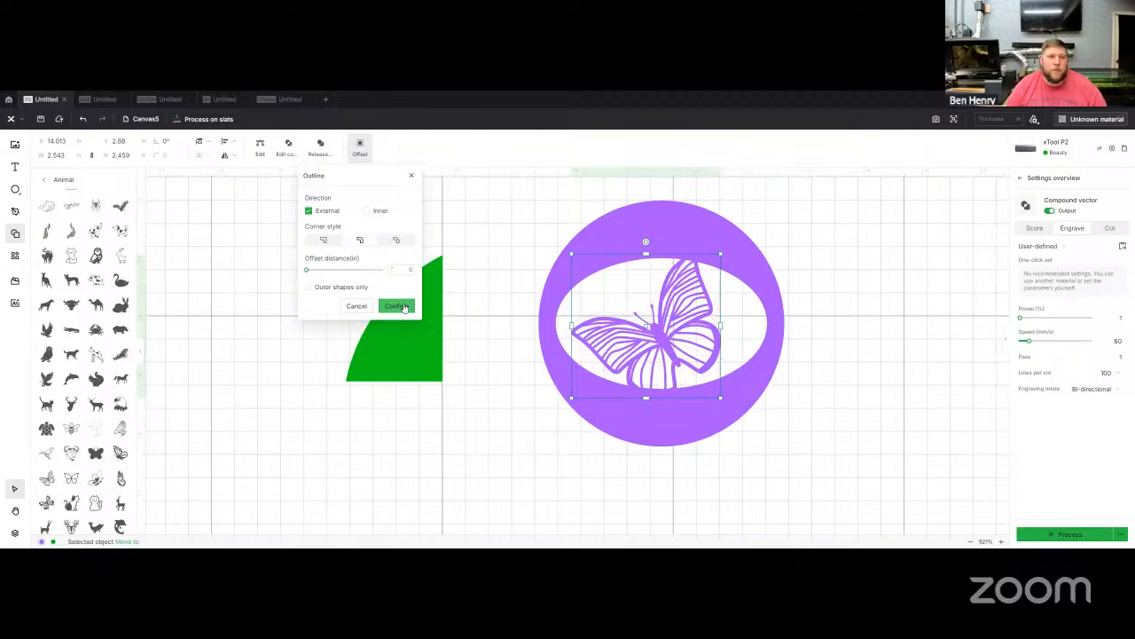
left_click(397, 306)
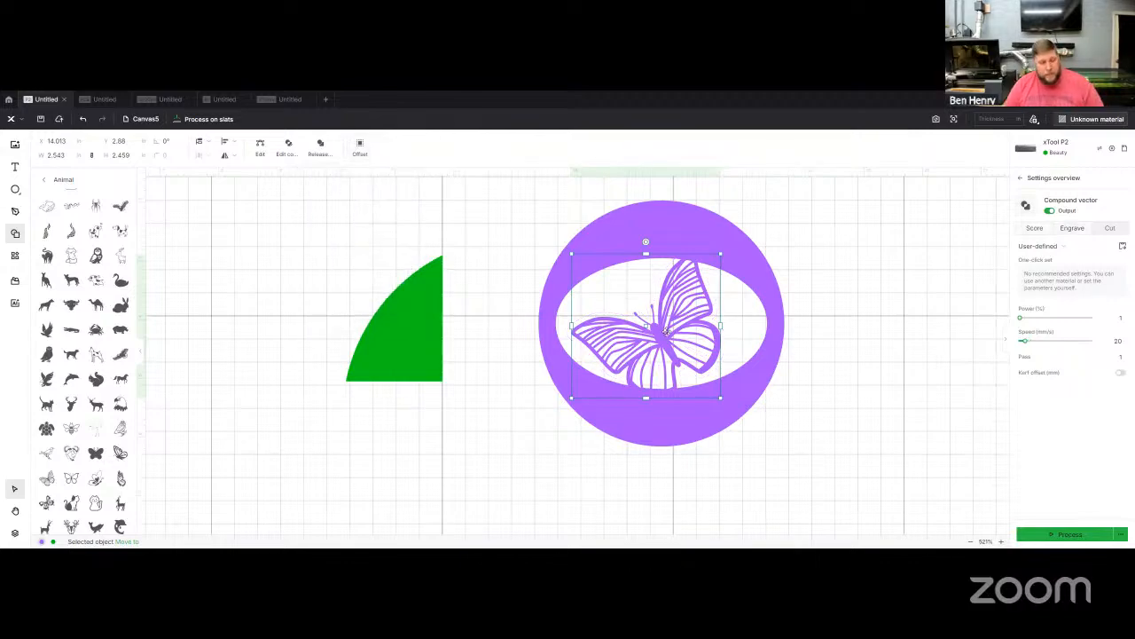
Colour the butterfly's offset outline yellow.
right_click(669, 308)
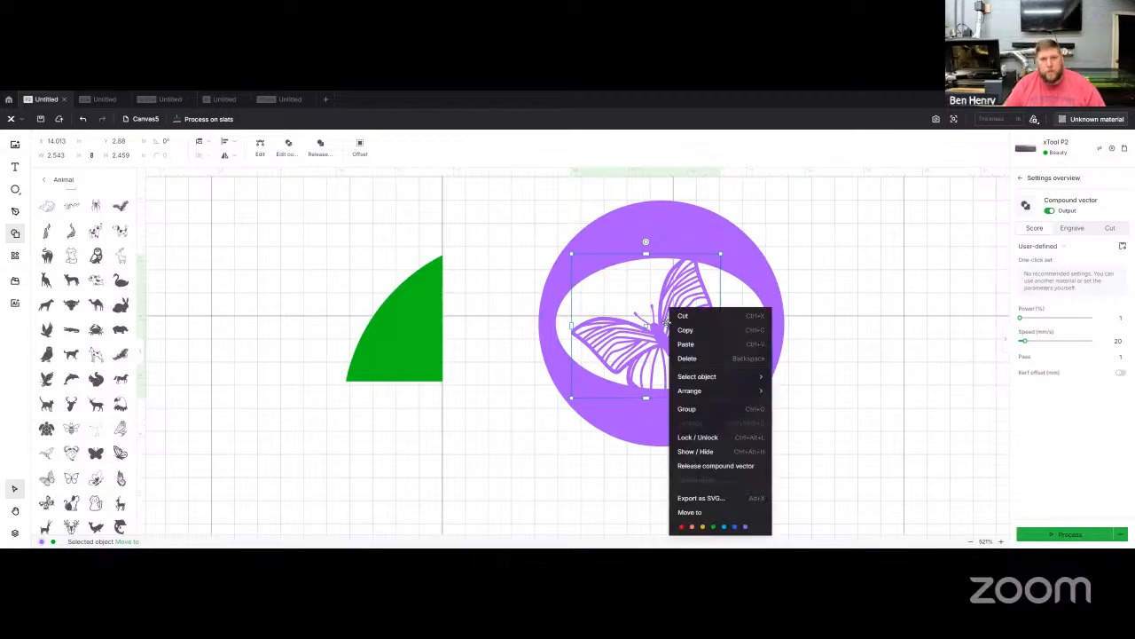
left_click(702, 527)
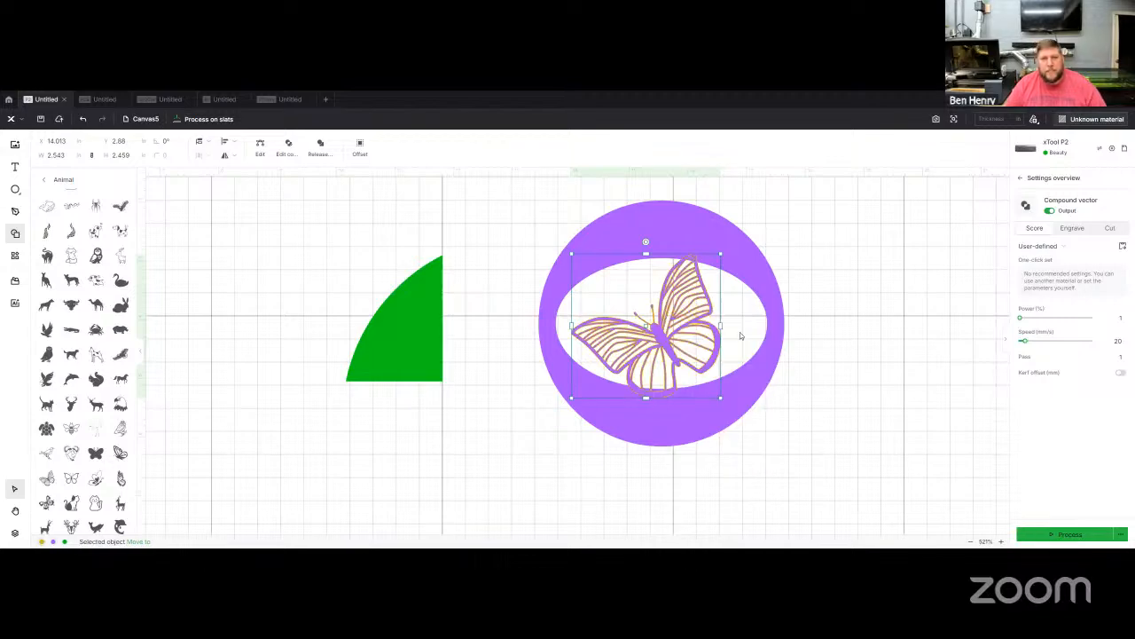
left_click(776, 406)
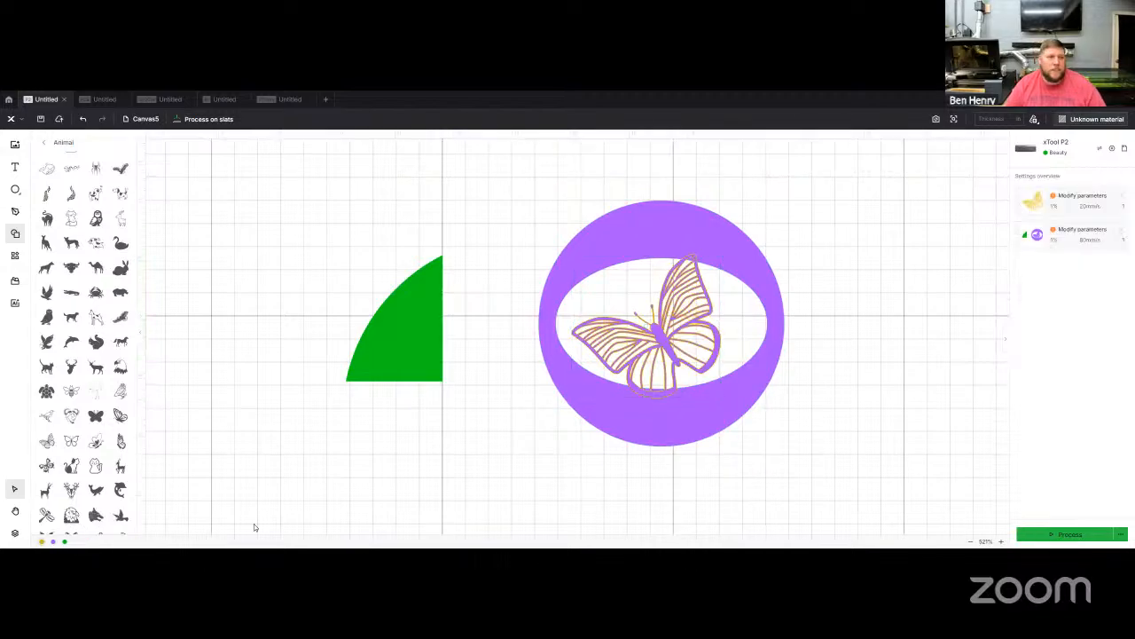
Select all the purple objects and unite the butterfly with the ring into one shape.
left_click(53, 542)
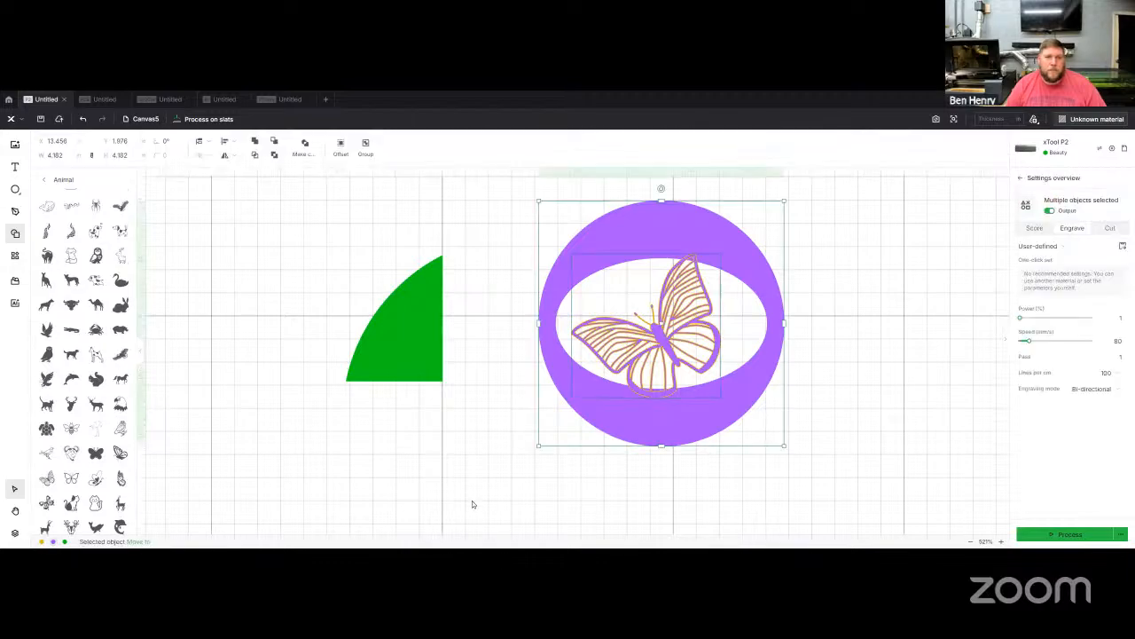
left_click(255, 142)
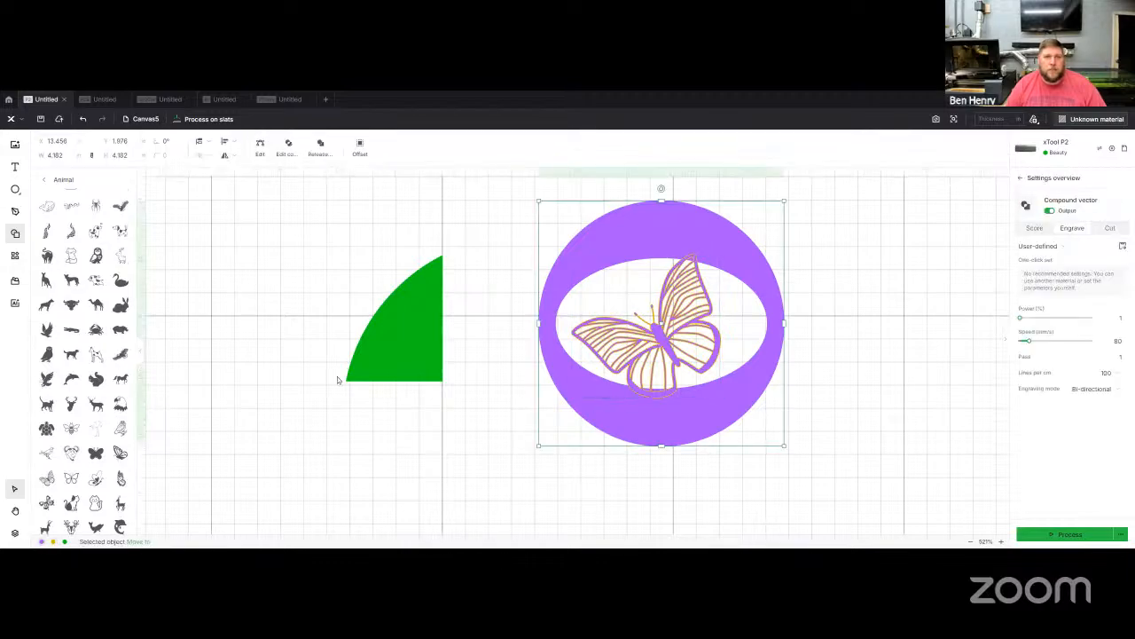
left_click(508, 462)
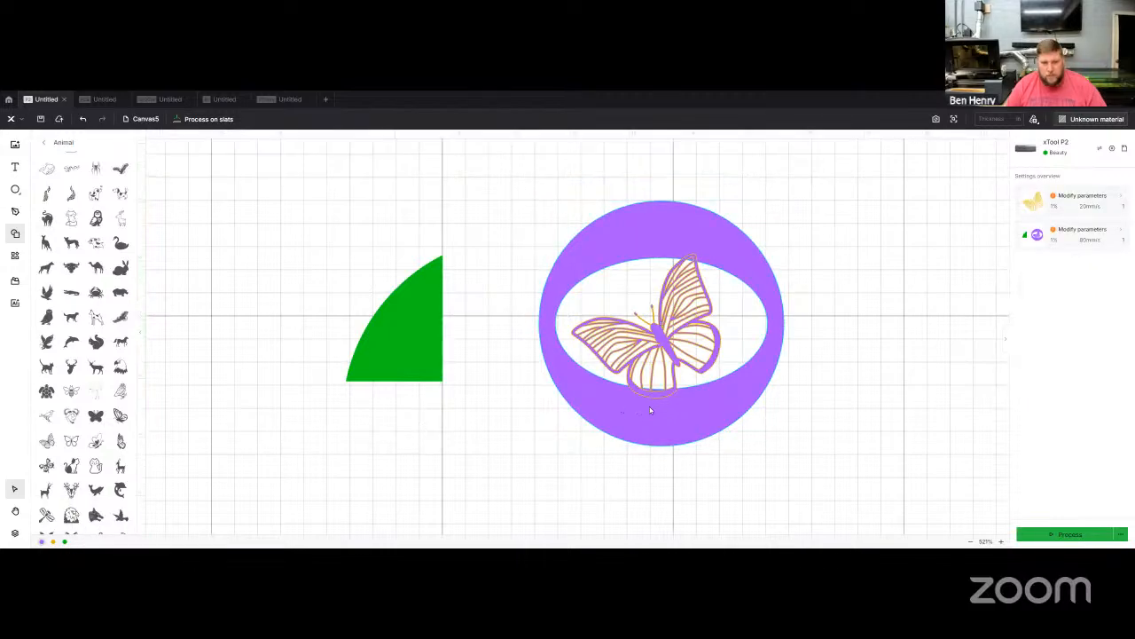
Hide the yellow butterfly outline to inspect the united purple shape, and show the outline again.
scroll(650, 411, "up", 3)
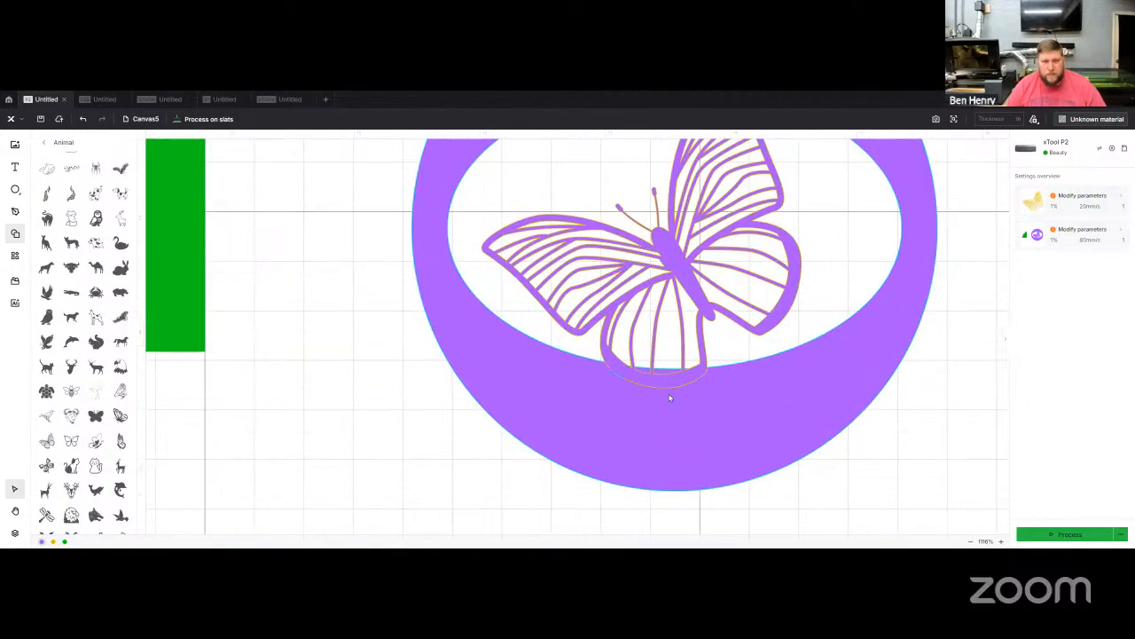
left_click(53, 541)
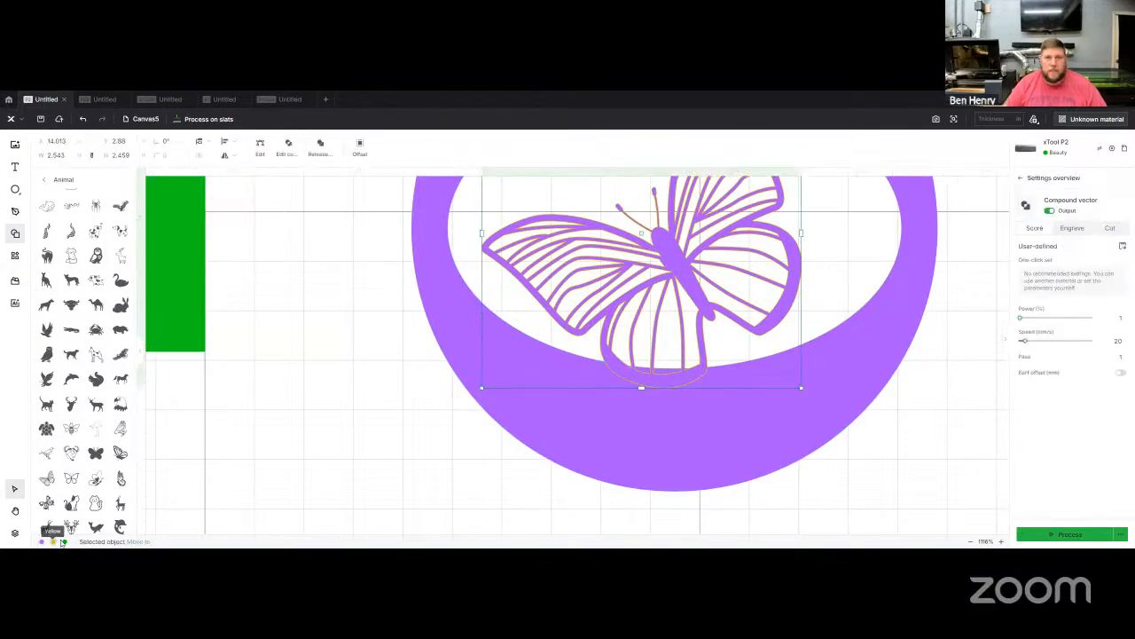
right_click(672, 300)
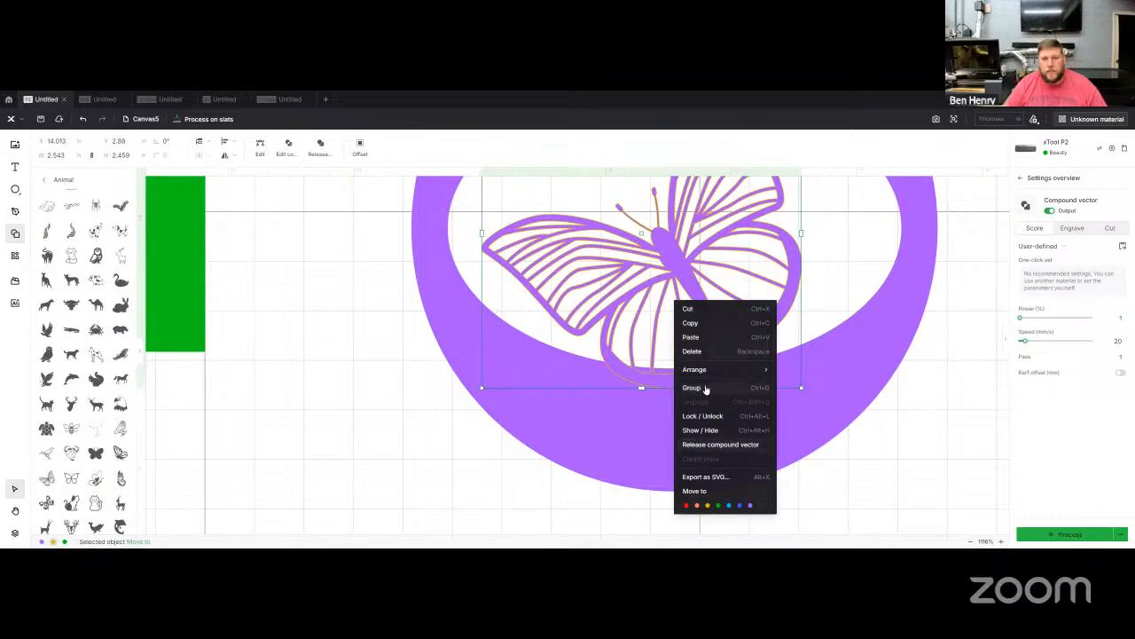
left_click(705, 456)
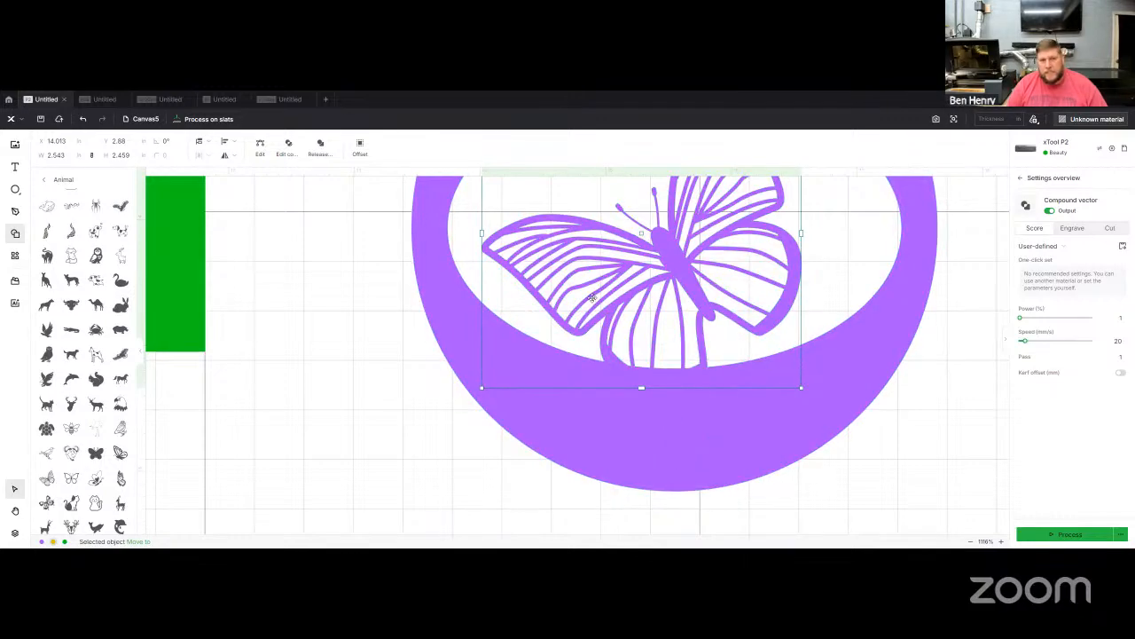
scroll(621, 315, "up", 3)
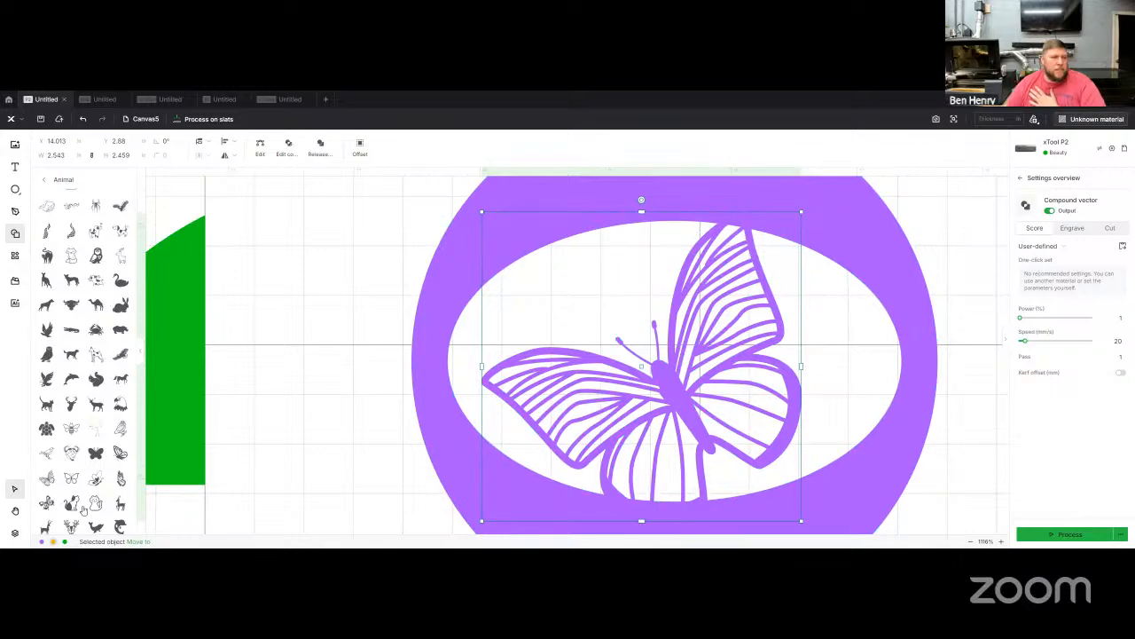
right_click(679, 385)
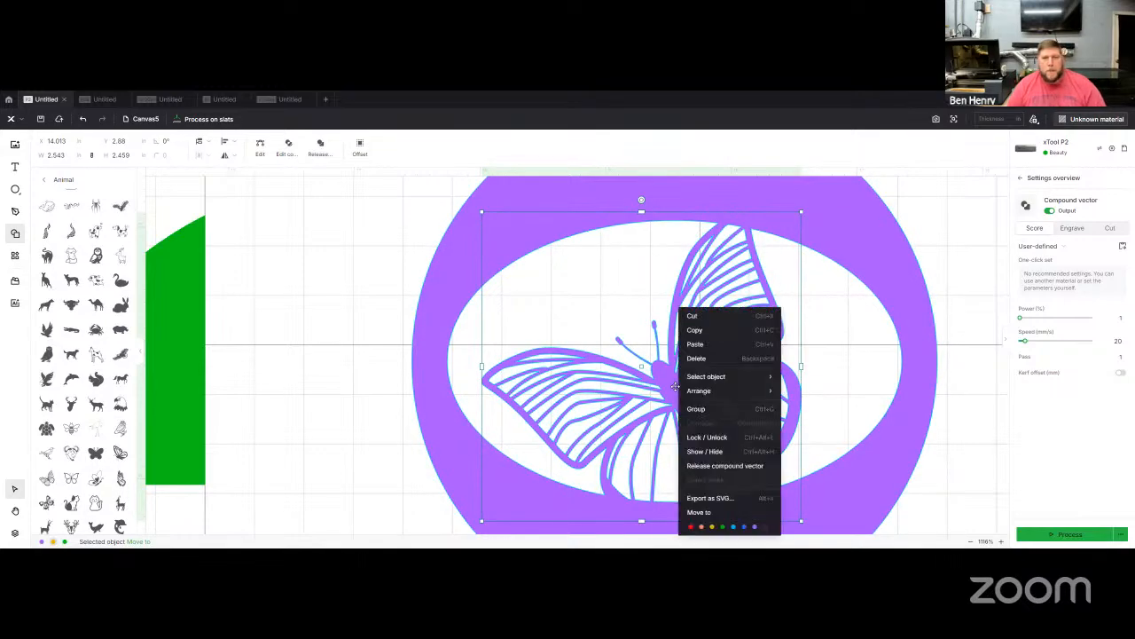
left_click(717, 453)
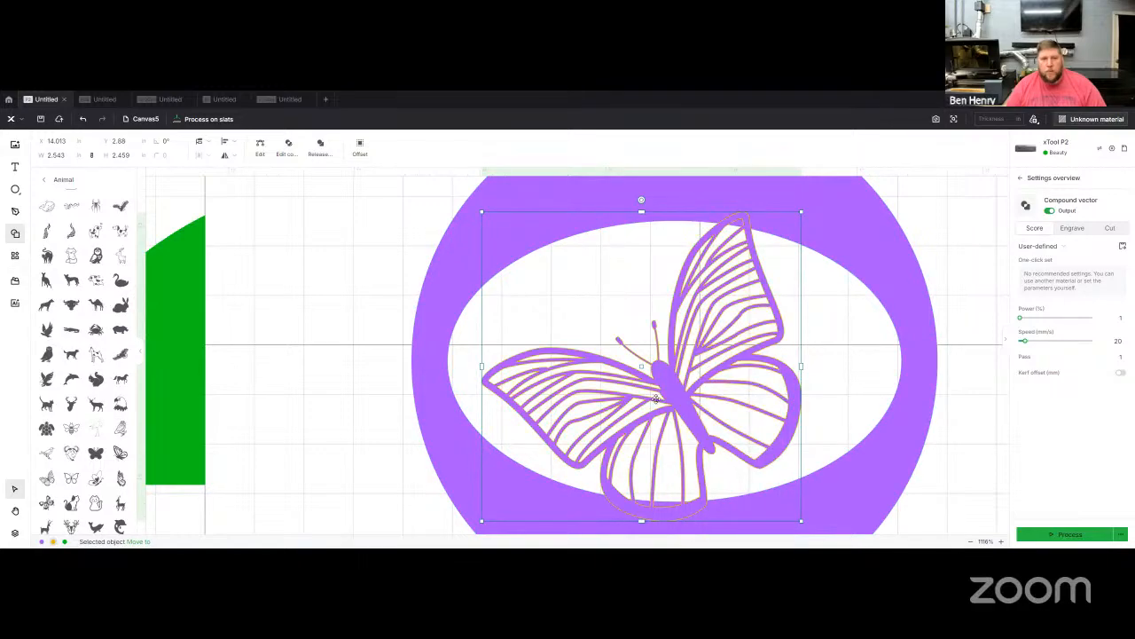
scroll(656, 400, "down", 2)
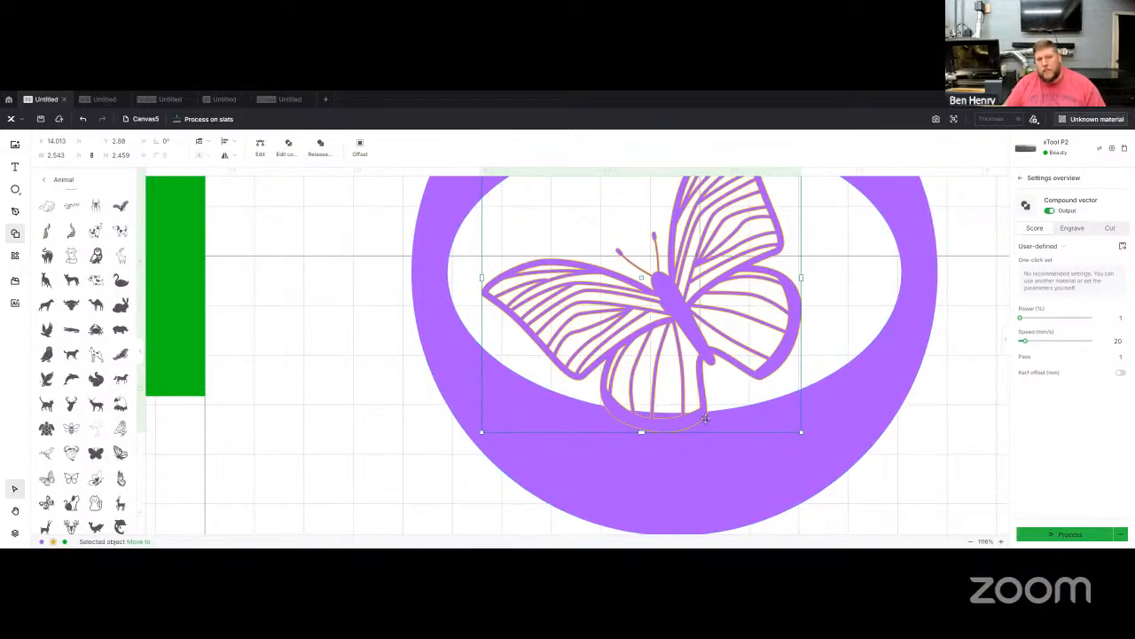
scroll(714, 348, "up", 2)
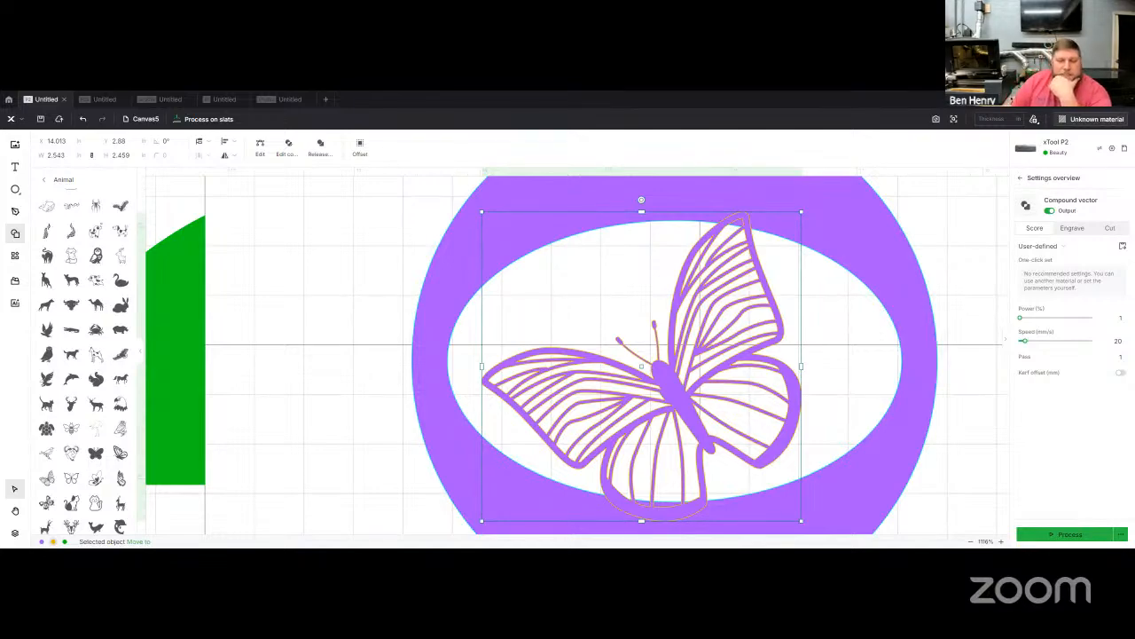
scroll(551, 439, "down", 2)
scroll(551, 439, "up", 2)
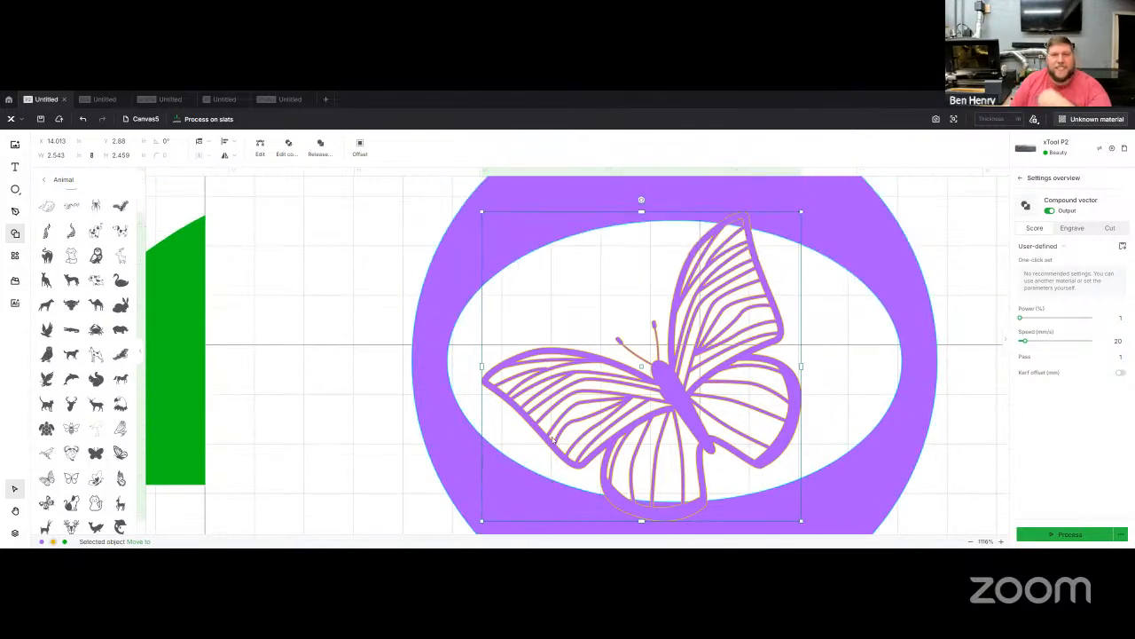
Deselect the butterfly outline and close the Animal shape library.
scroll(552, 433, "down", 5)
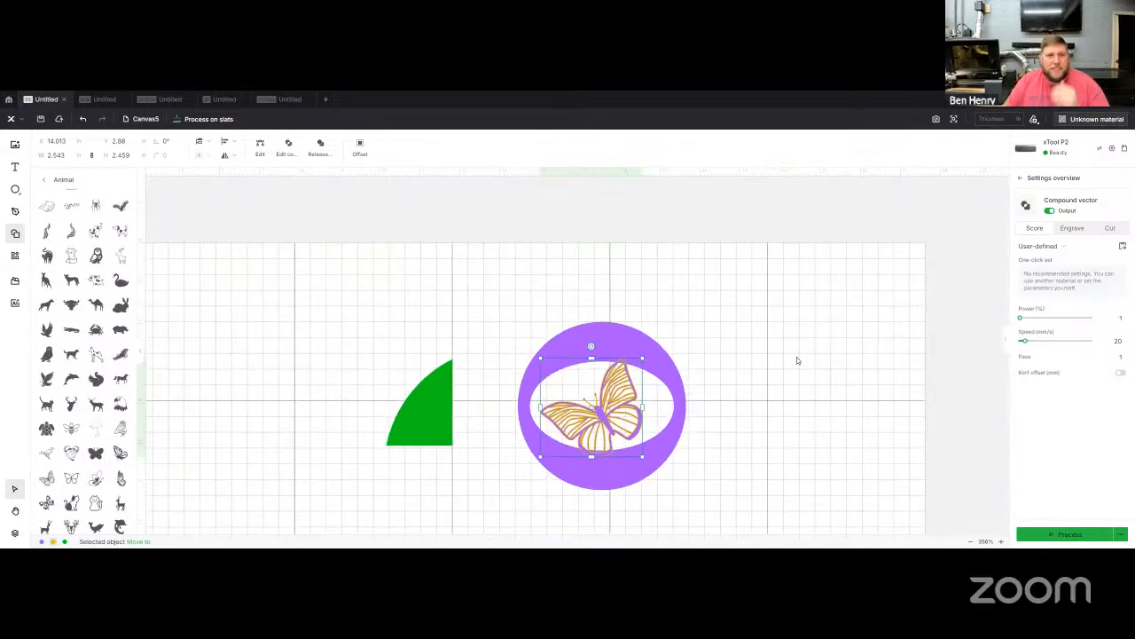
left_click(797, 360)
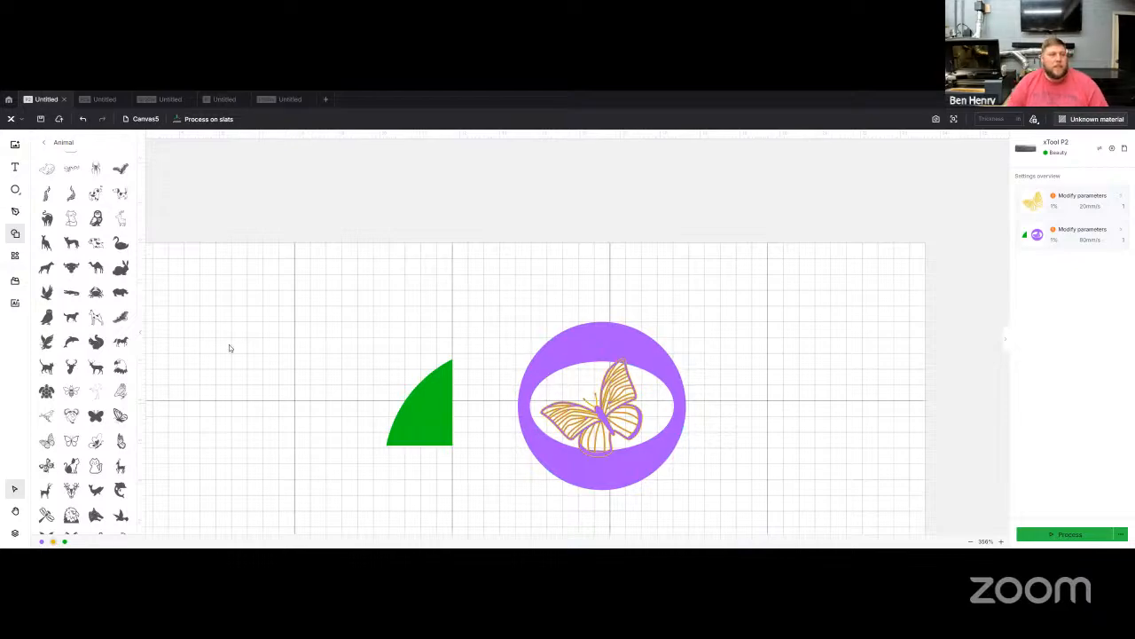
left_click(140, 331)
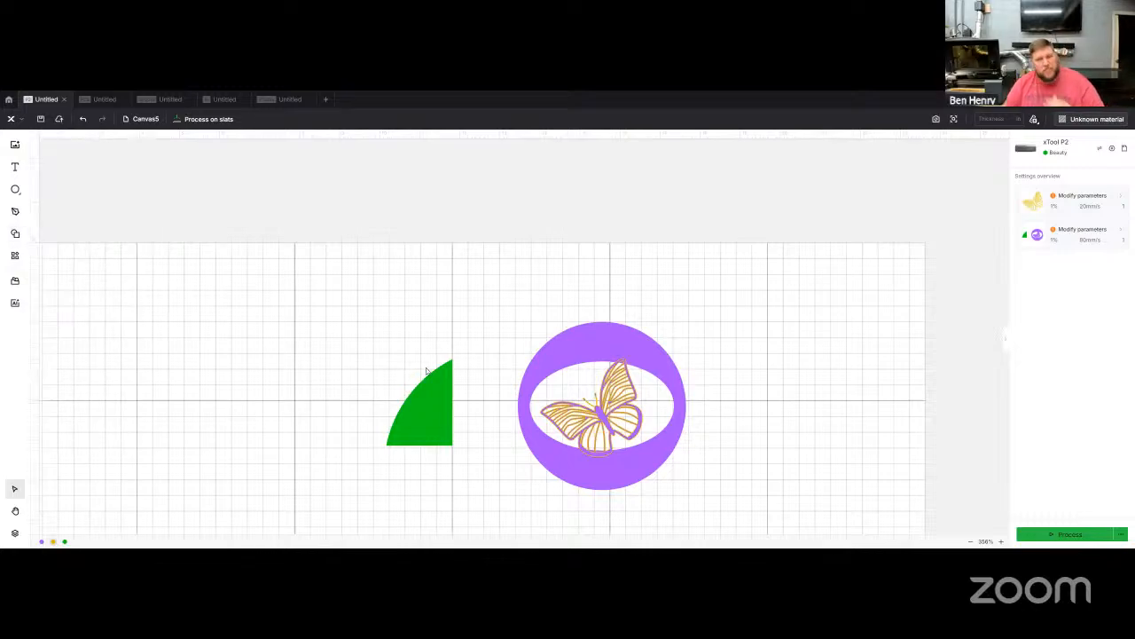
Trace the green quarter-like shape with the Pen tool as a closed path of four points.
left_click(15, 212)
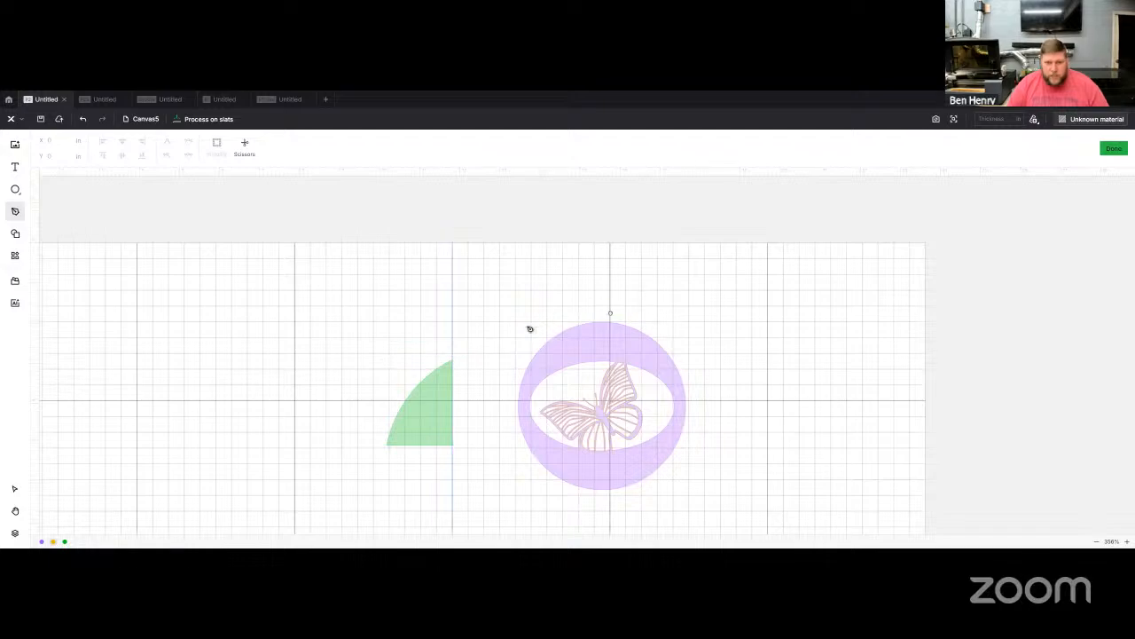
left_click(452, 361)
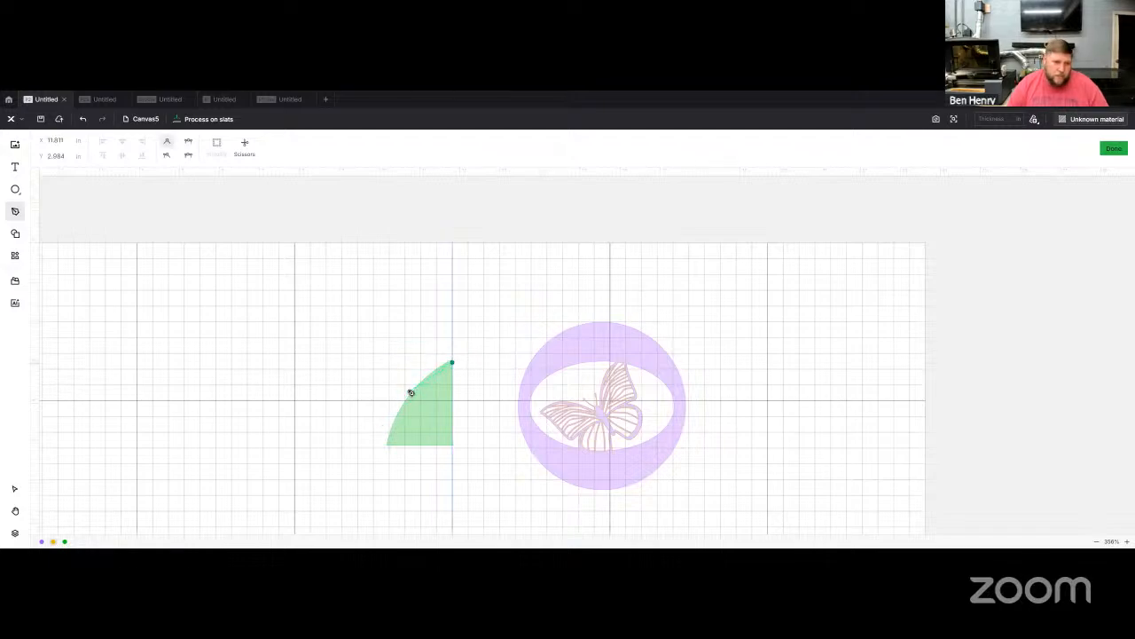
left_click(410, 392)
left_click(386, 444)
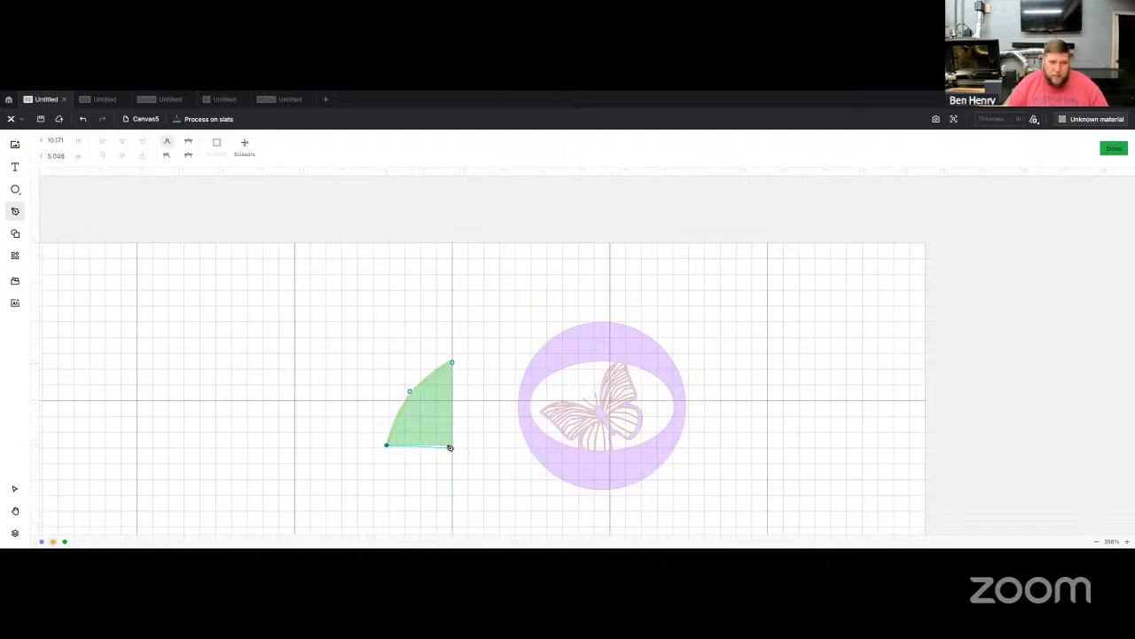
left_click(451, 445)
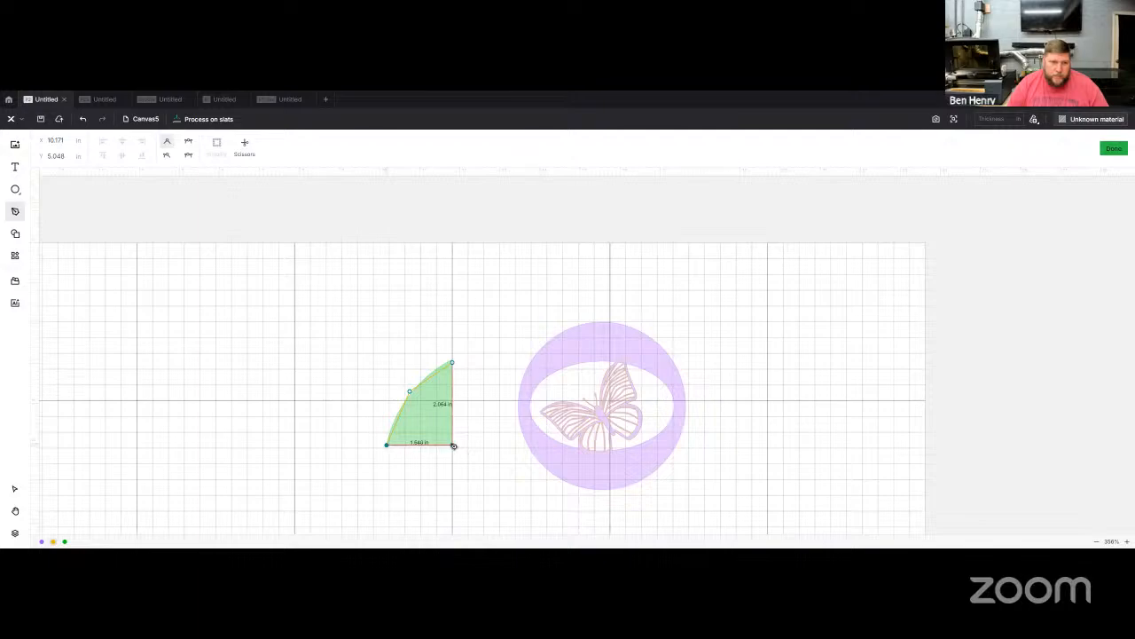
left_click(452, 363)
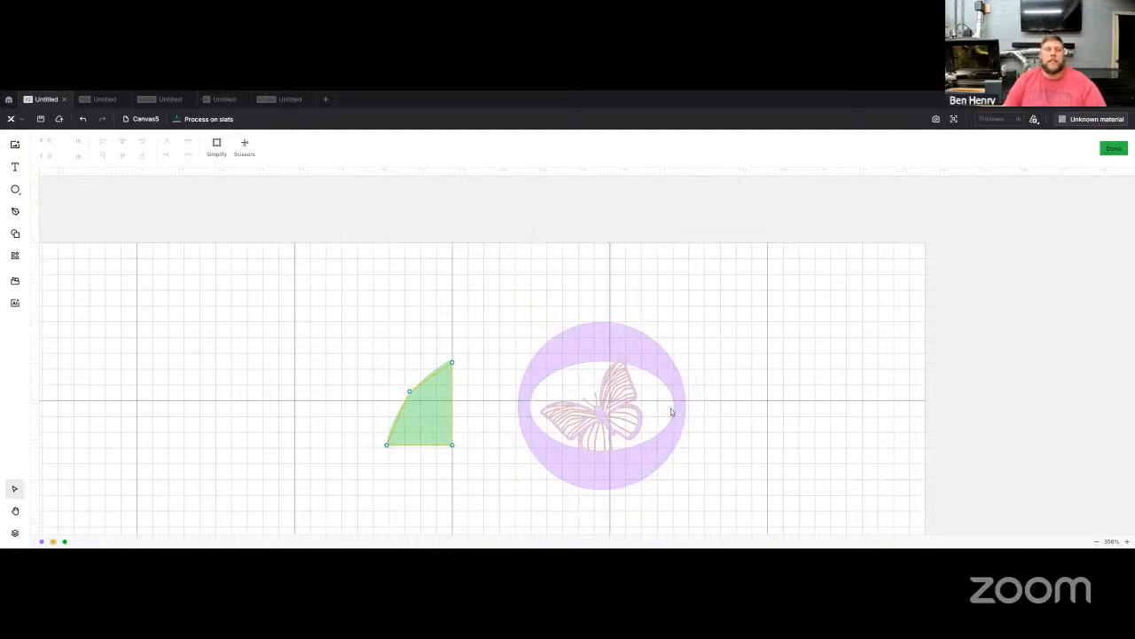
Smooth the traced path's middle arc point and place its upper point on the green shape's tip at about X 11.811, Y 2.909 in.
left_click(409, 393)
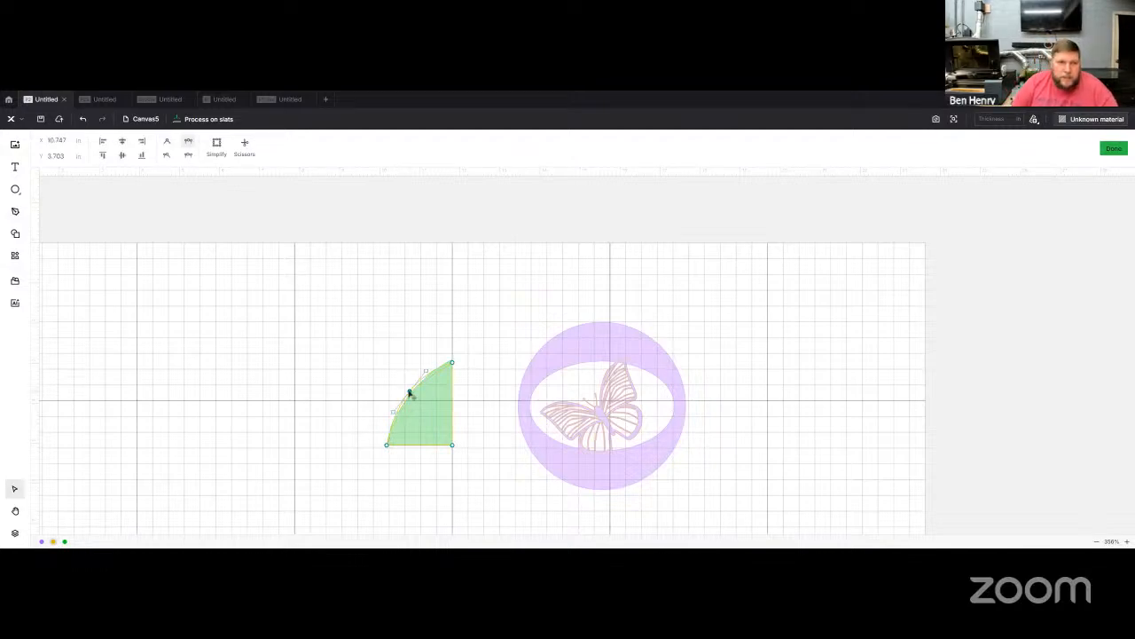
left_click(410, 392)
left_click(452, 362)
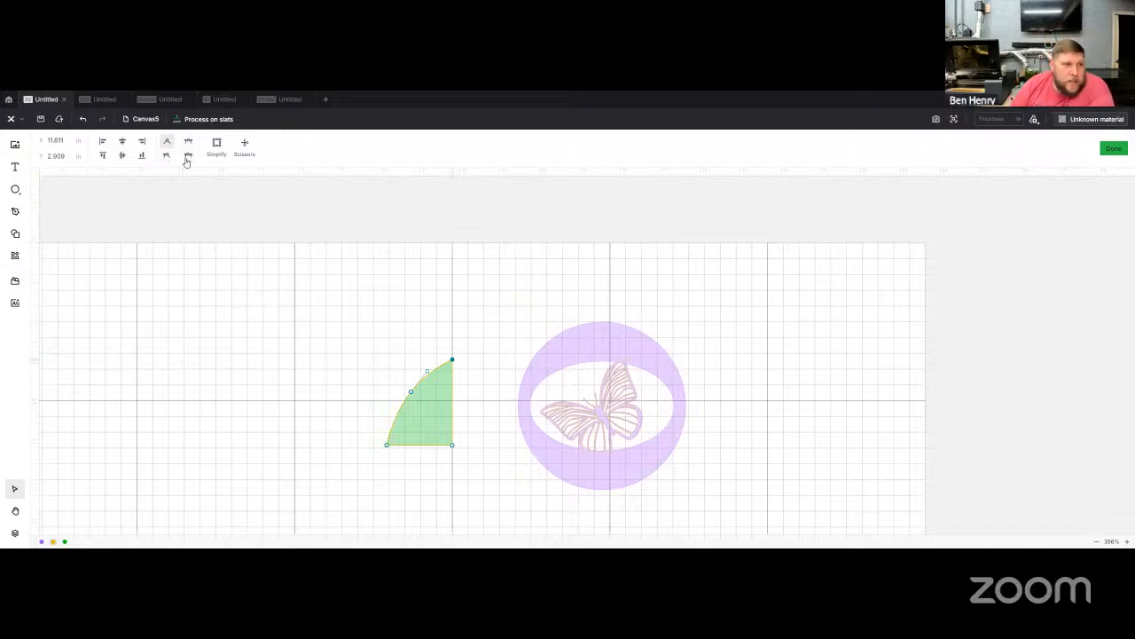
left_click(263, 356)
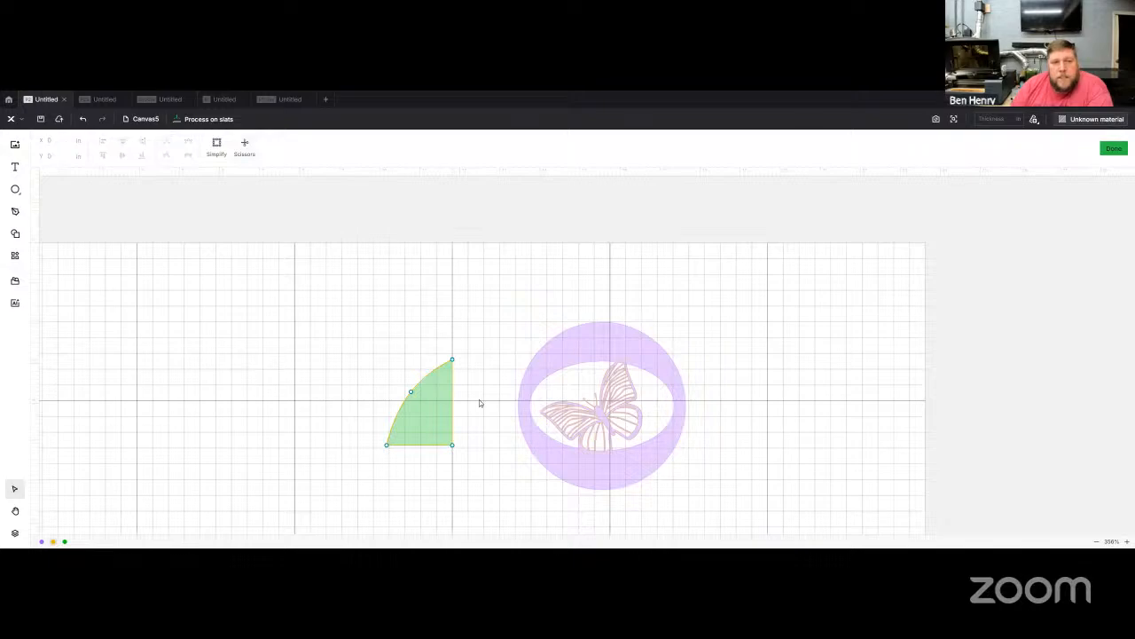
left_click(1113, 148)
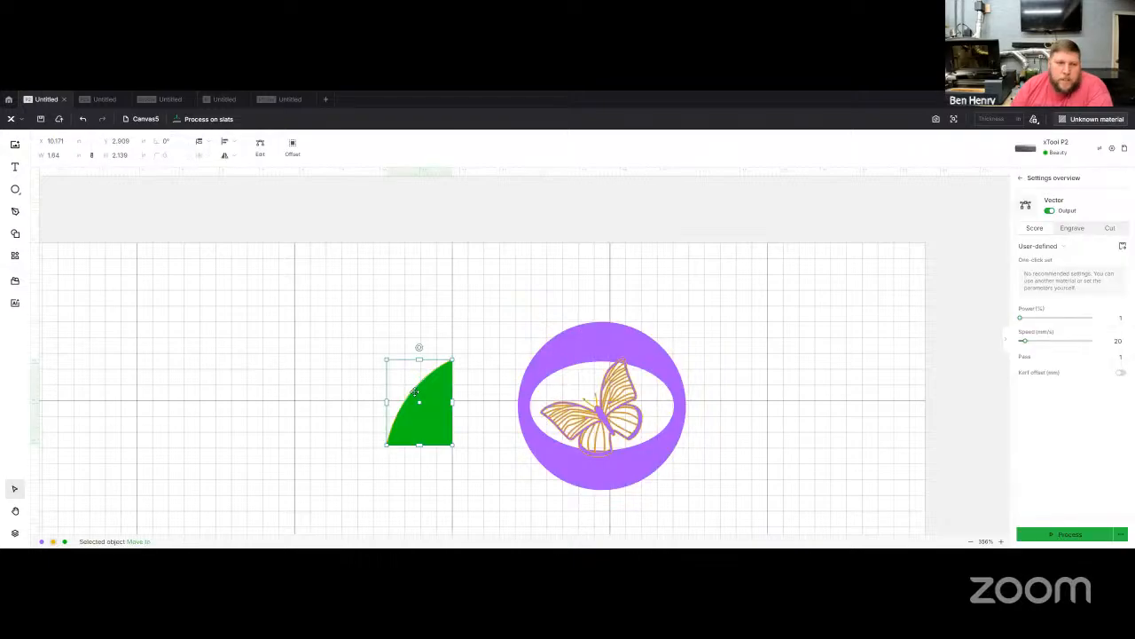
Move the traced yellow outline off the green shape to about X 7.503, Y 2.057 in, and deselect it.
left_click_drag(428, 400, 310, 367)
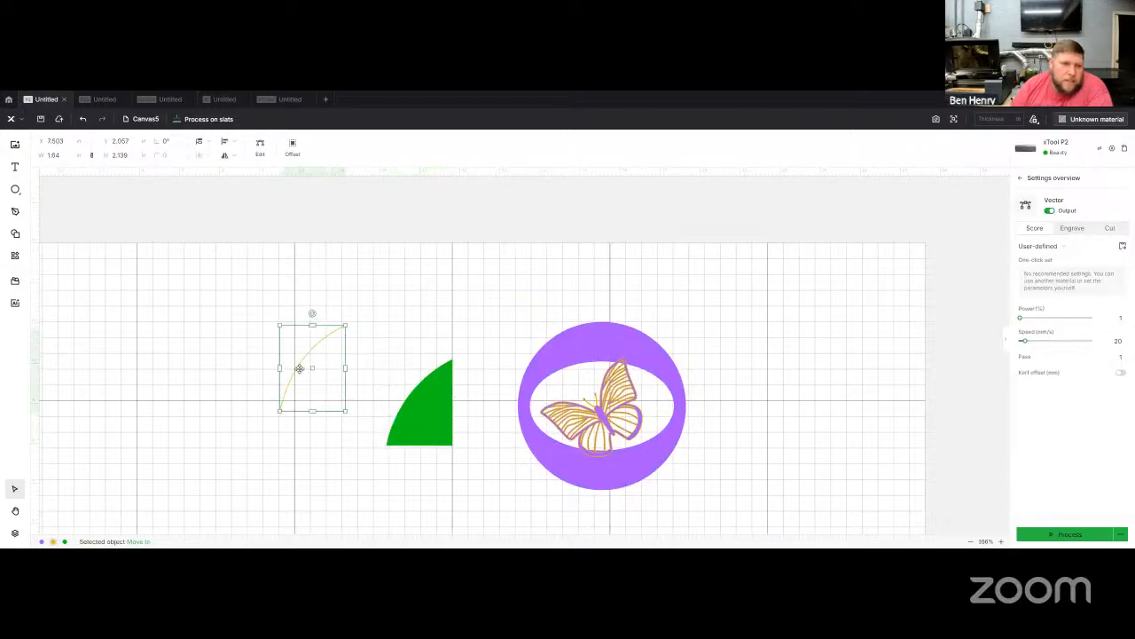
left_click(370, 349)
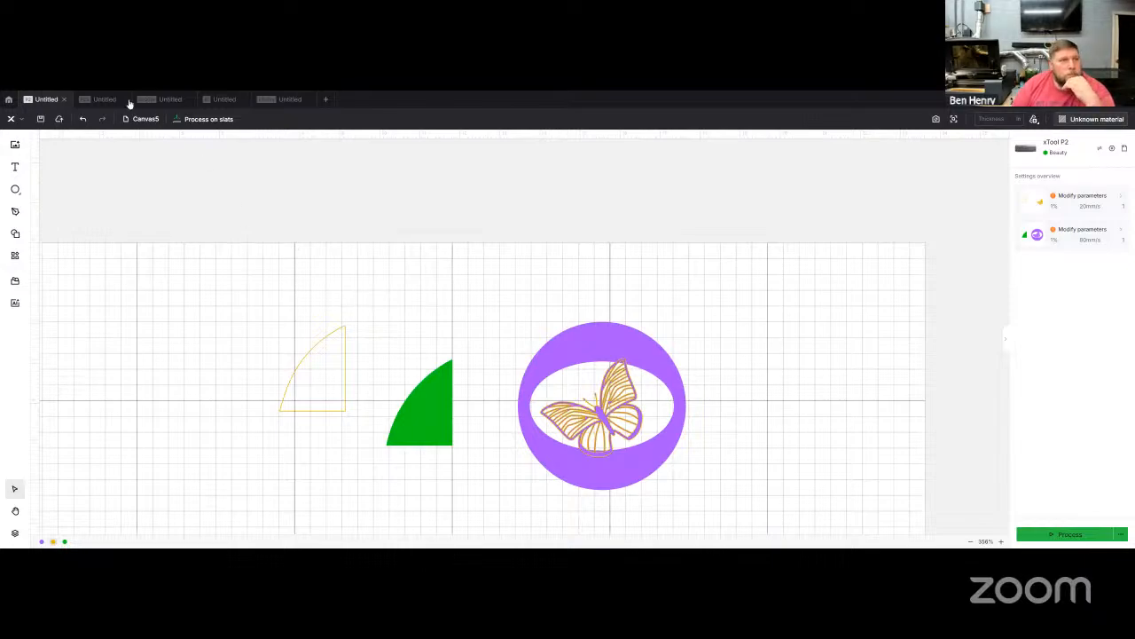
Reflect the traced yellow outline horizontally and vertically, and repeat both reflections to restore its orientation.
left_click(321, 321)
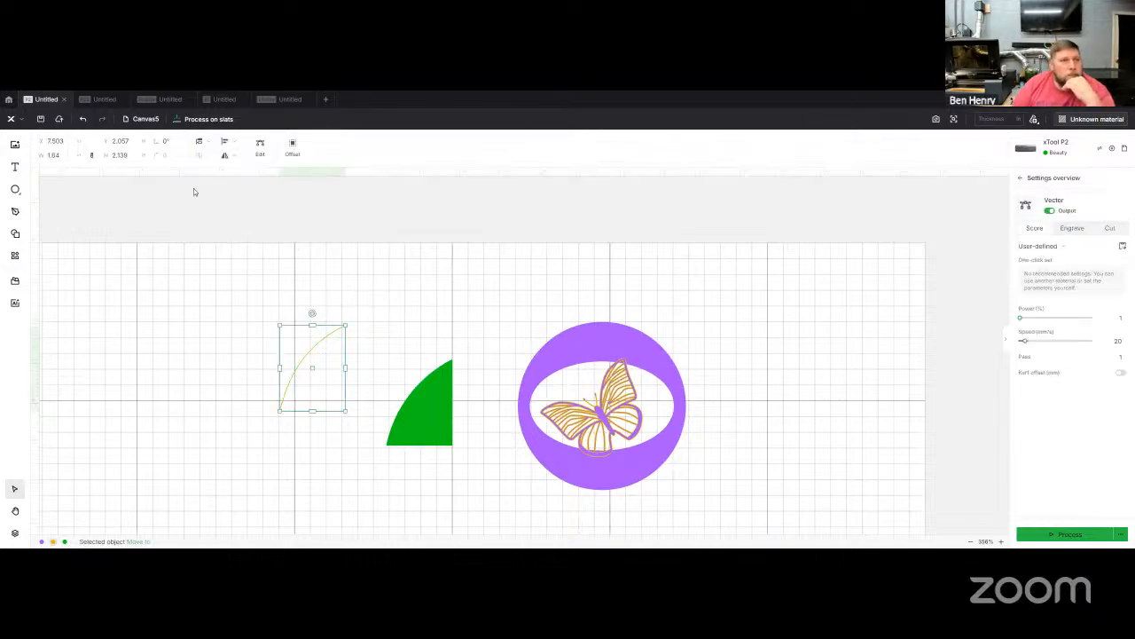
left_click(233, 158)
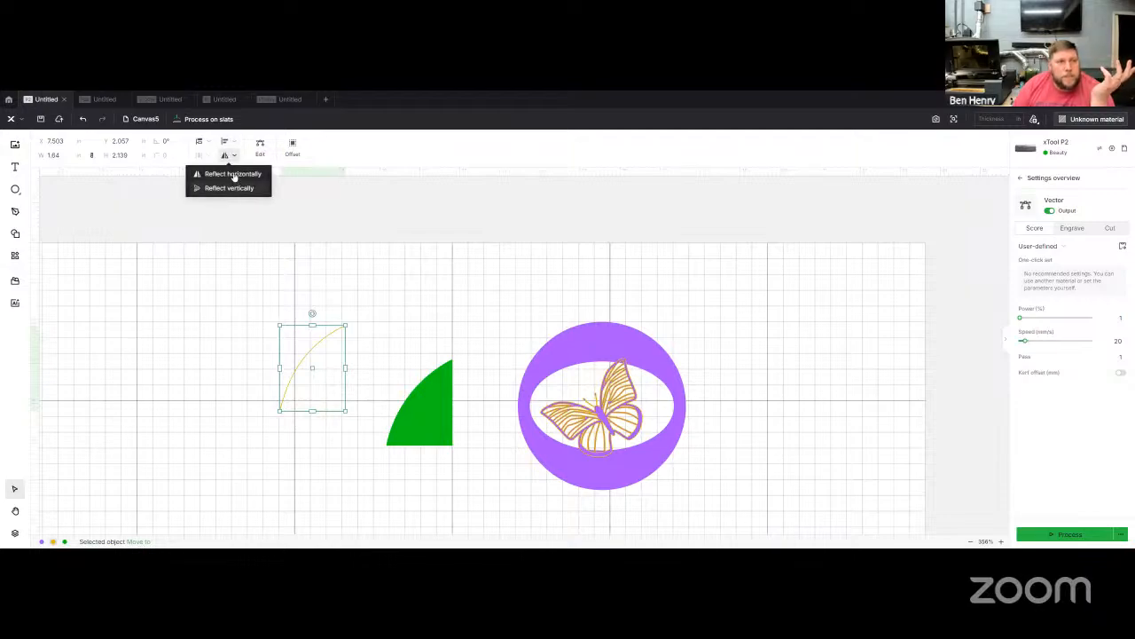
left_click(234, 174)
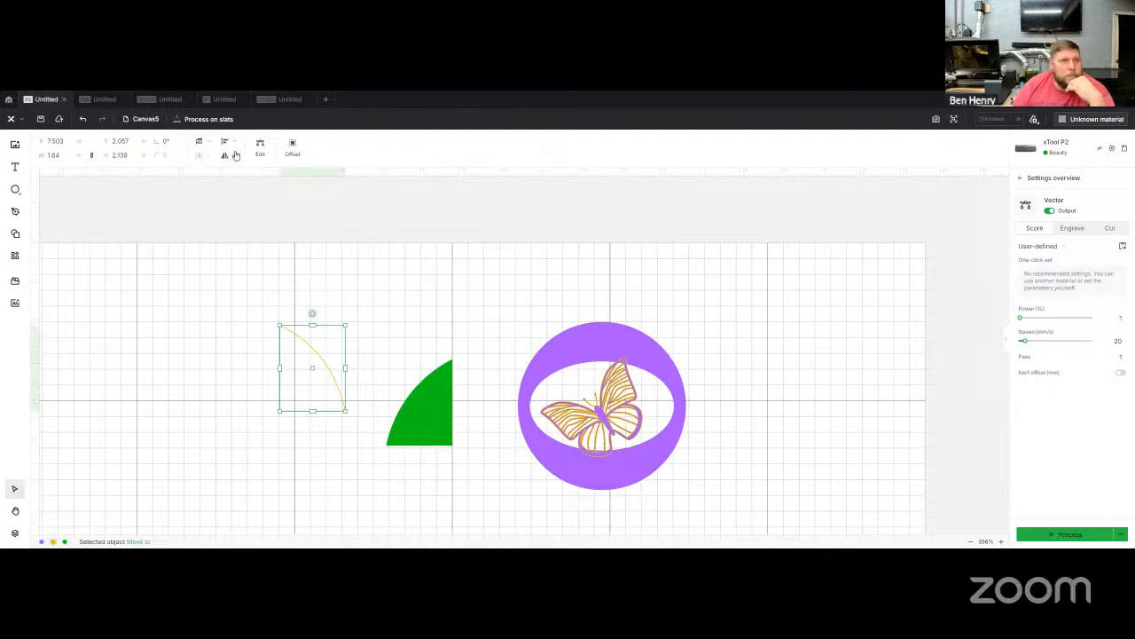
left_click(228, 156)
left_click(230, 189)
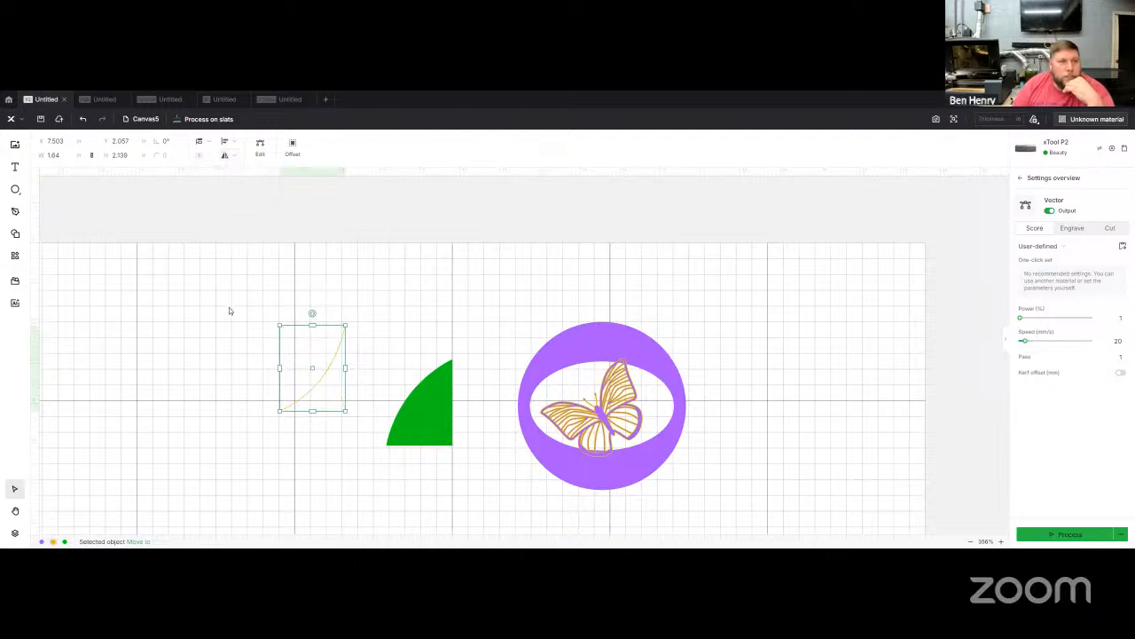
left_click(232, 157)
left_click(226, 171)
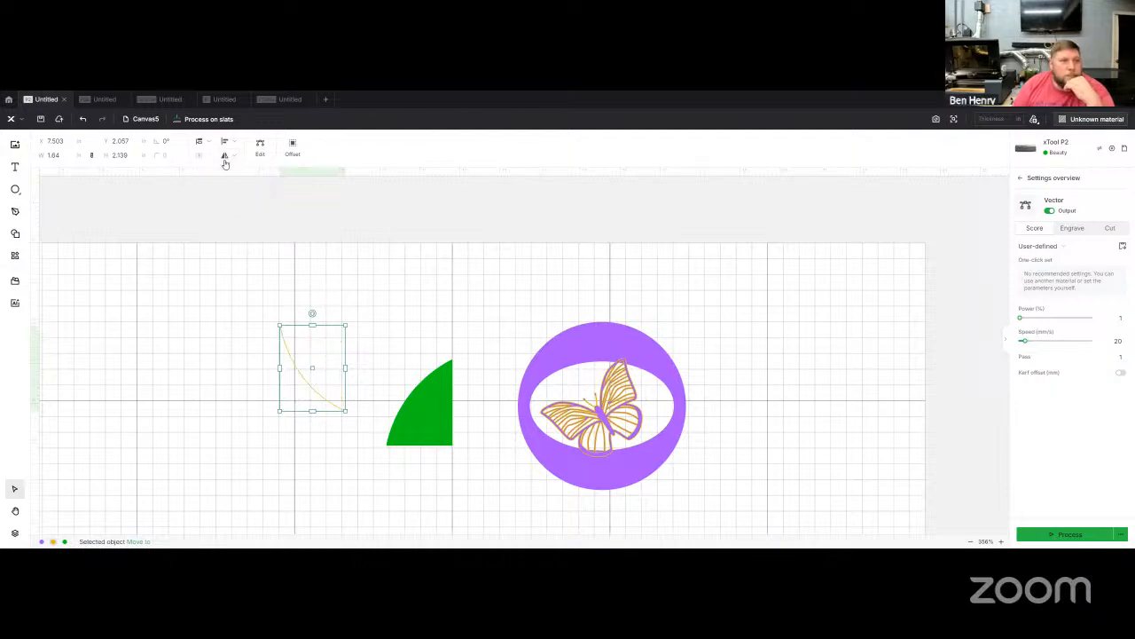
left_click(225, 163)
left_click(225, 187)
left_click(236, 252)
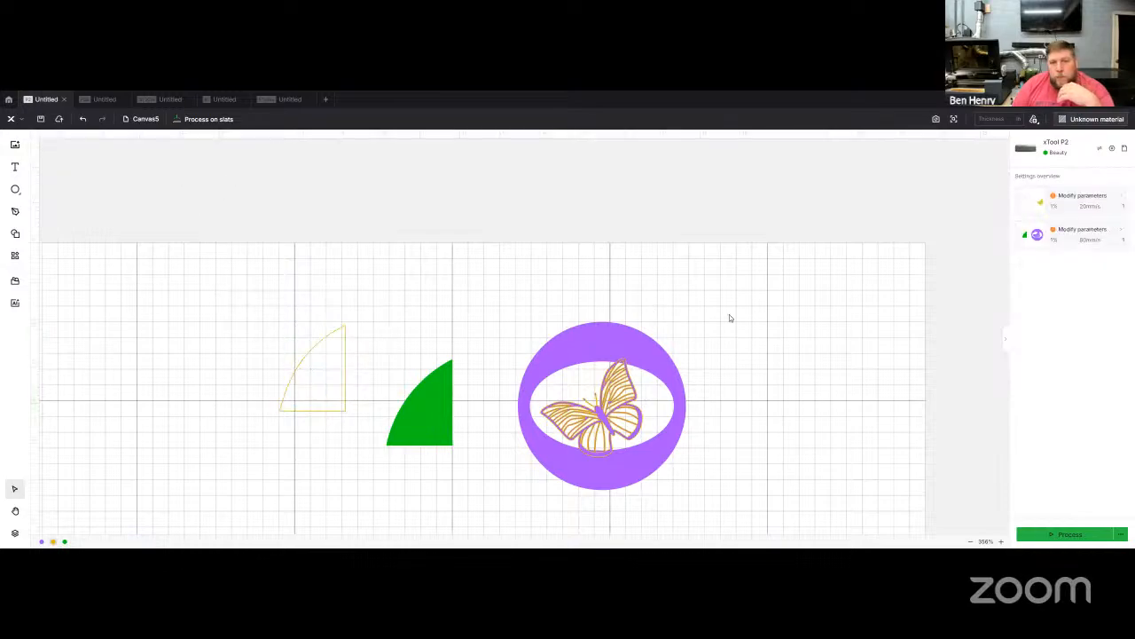
Edit the points of the united purple shape to lengthen the butterfly's antennae, moving both tips up and to the left.
left_click(600, 325)
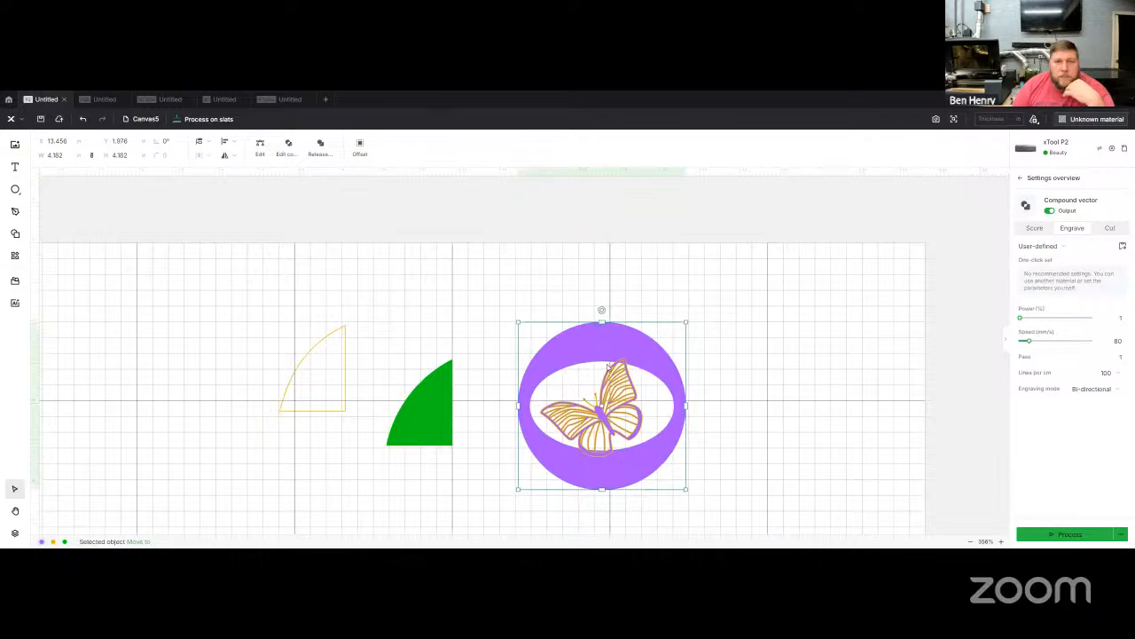
double_click(596, 349)
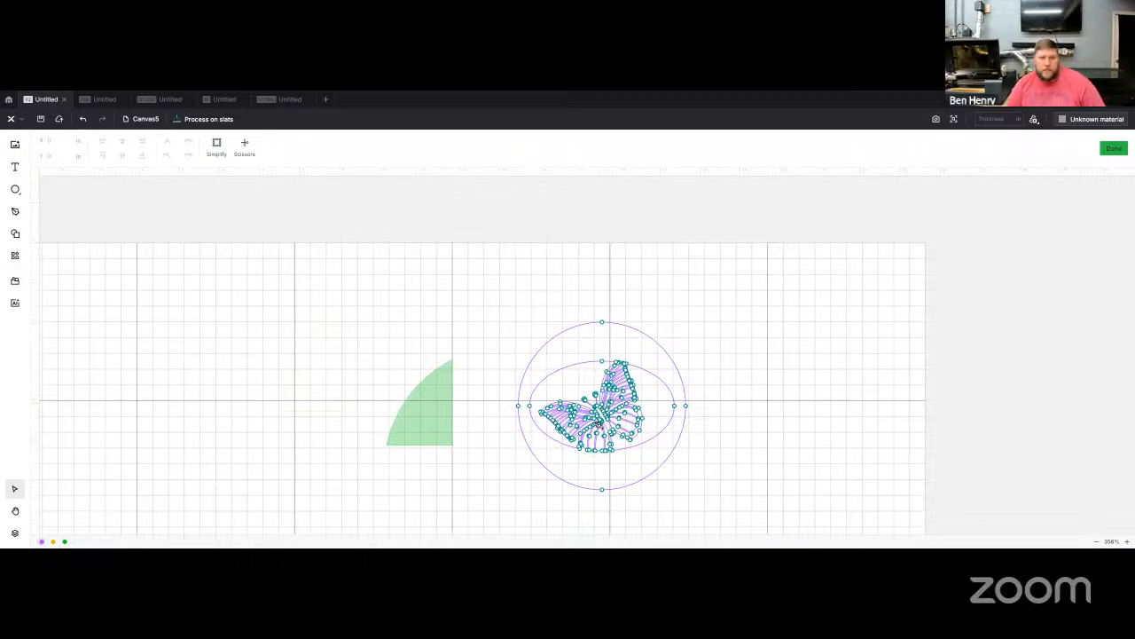
scroll(596, 406, "up", 5)
scroll(580, 385, "up", 4)
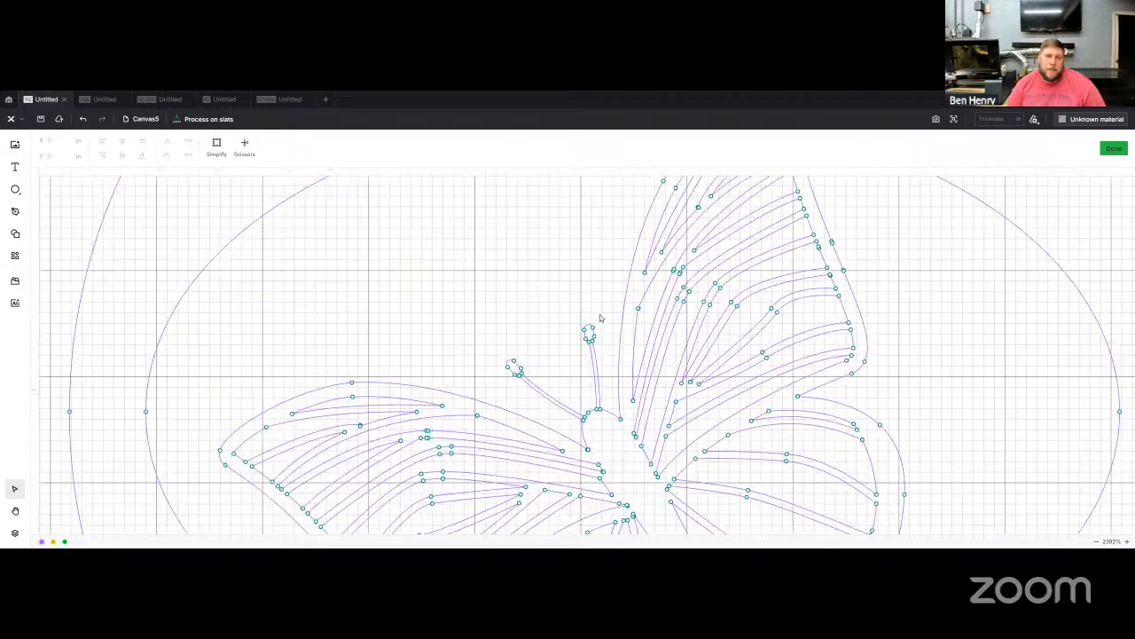
left_click_drag(599, 312, 499, 385)
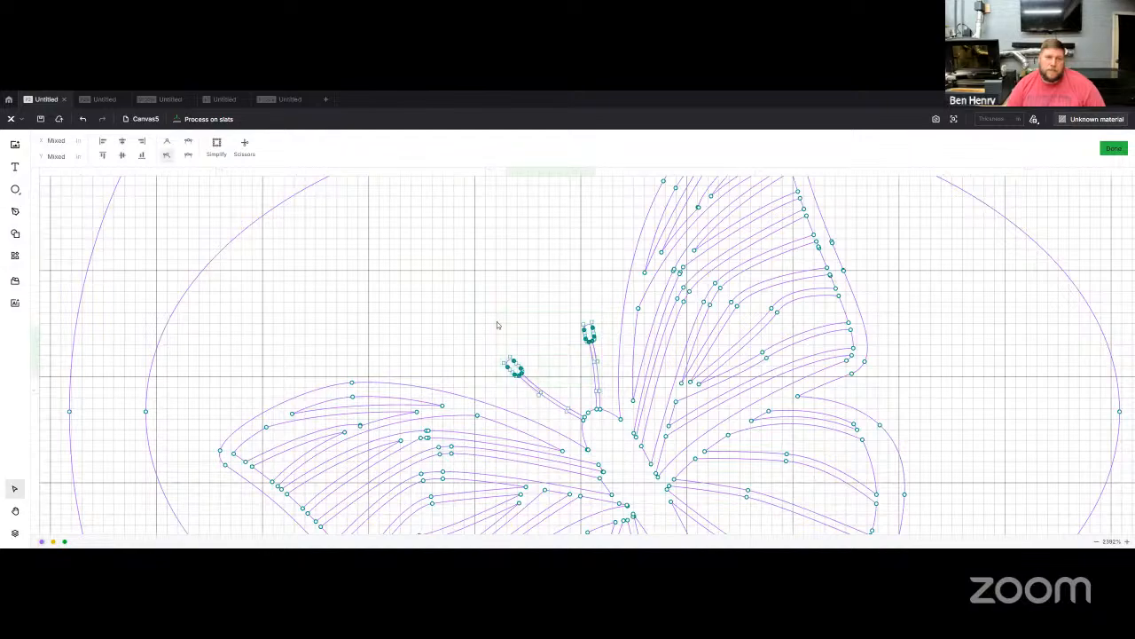
key("Up")
key("Up")
key("Left")
key("Left")
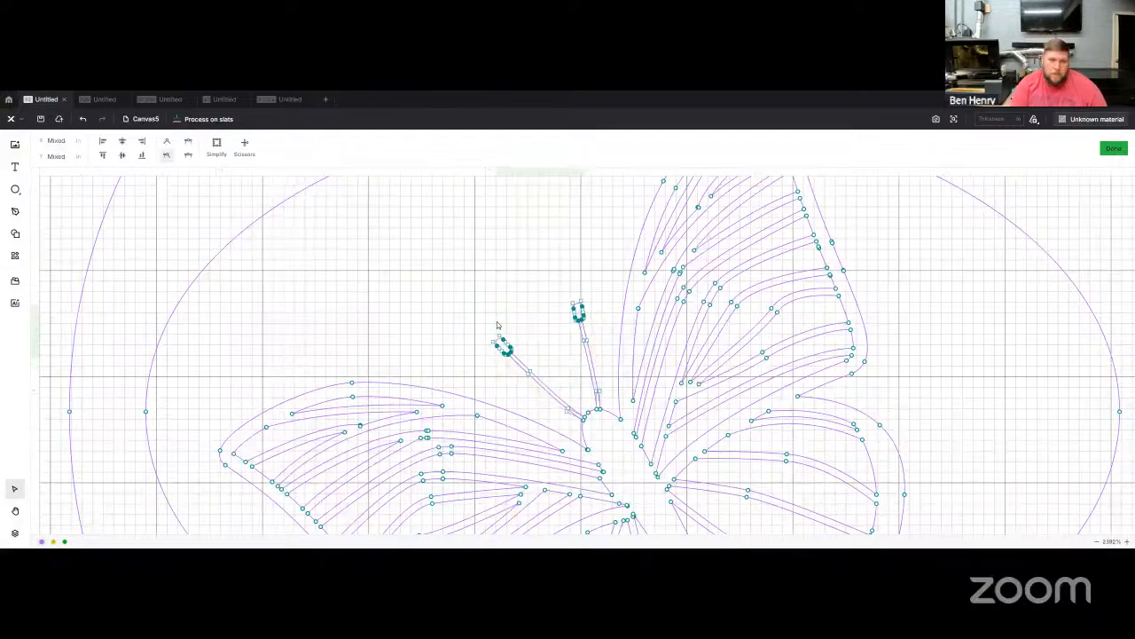
key("Up")
key("Up")
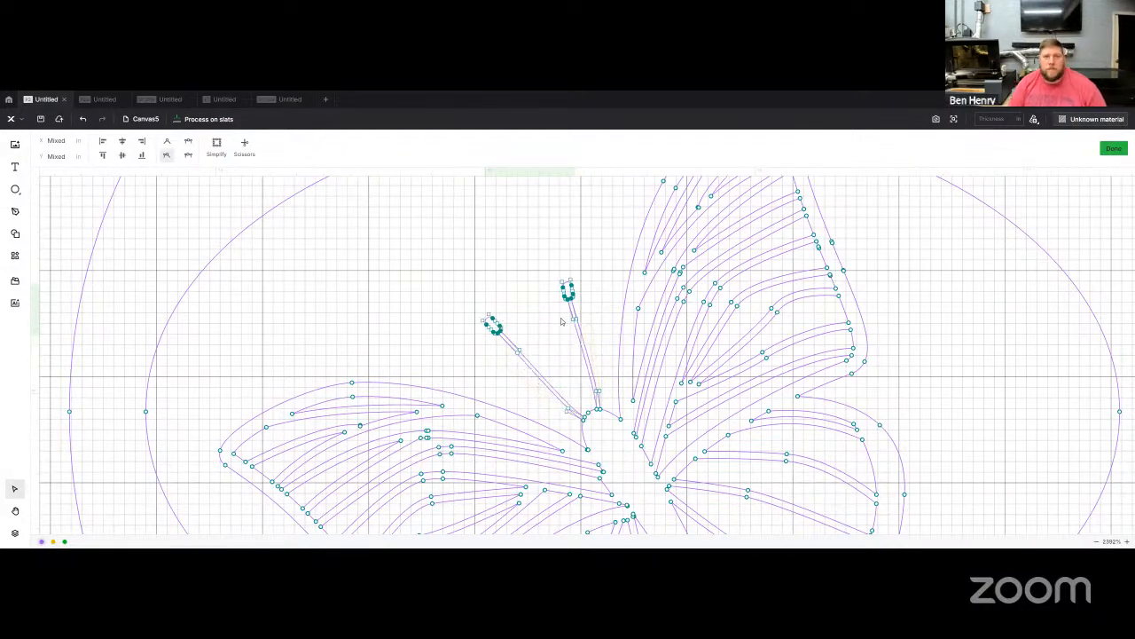
left_click(512, 255)
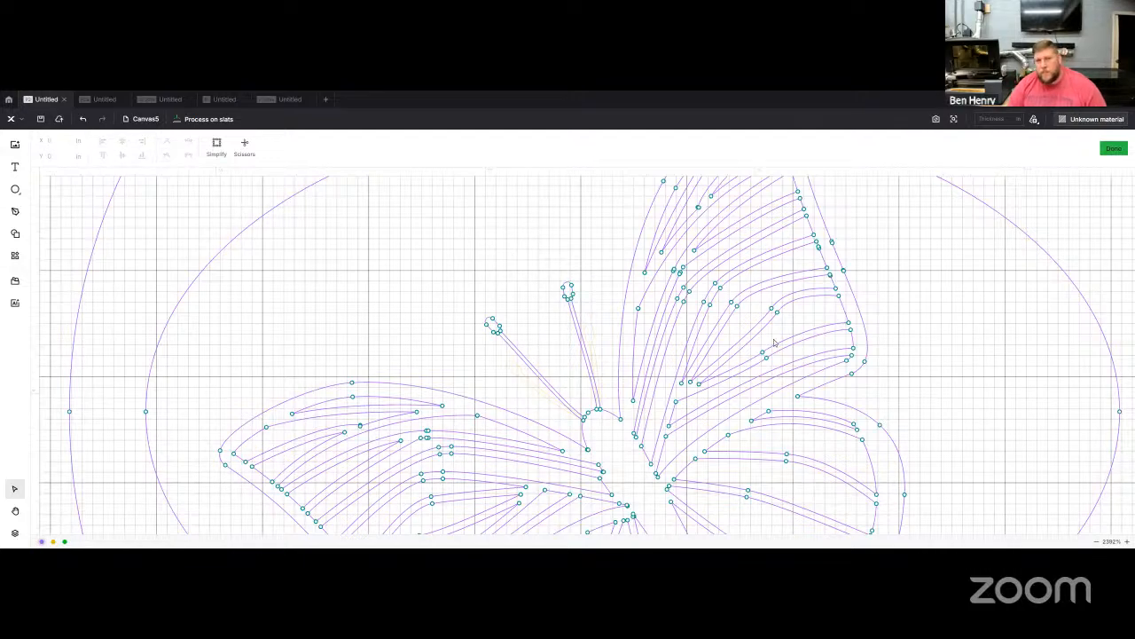
scroll(774, 345, "down", 3)
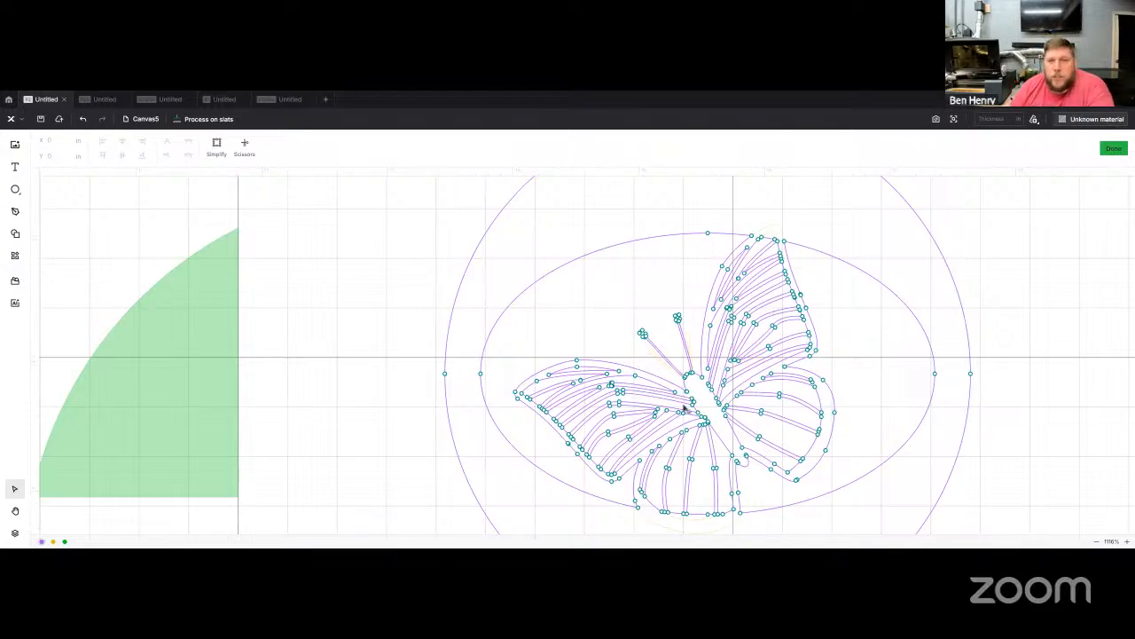
left_click(1112, 149)
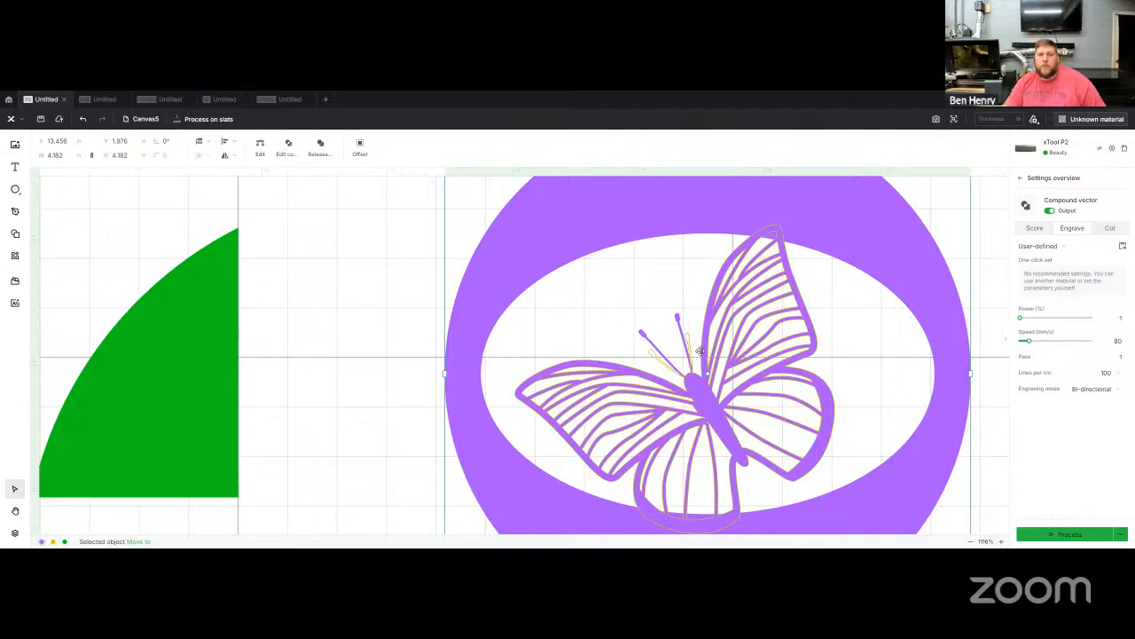
scroll(701, 354, "down", 5)
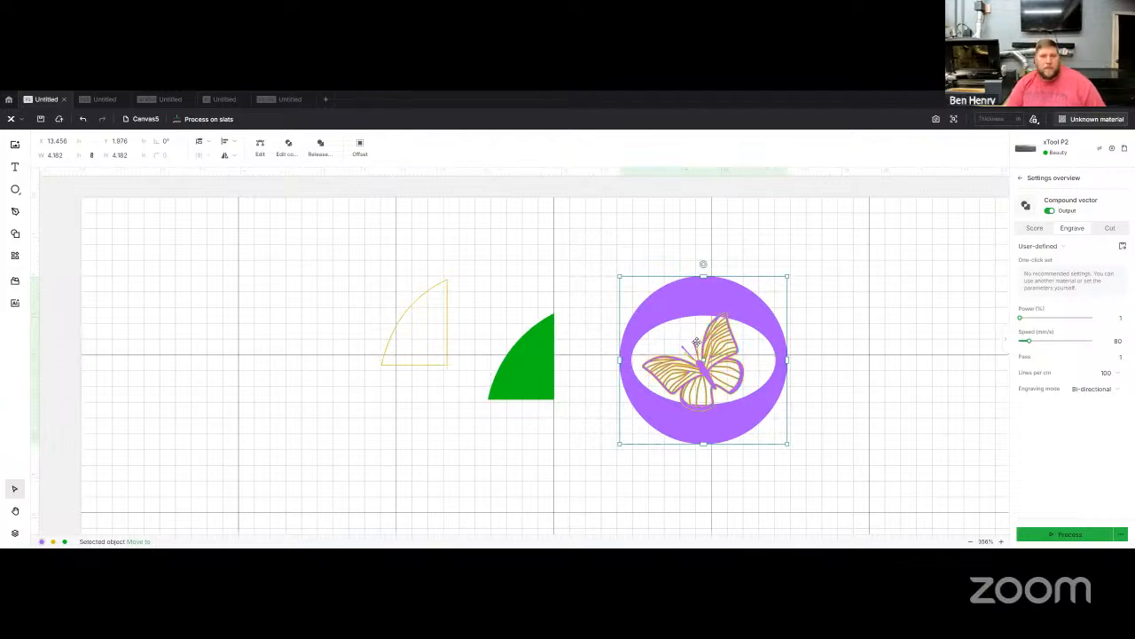
left_click(446, 193)
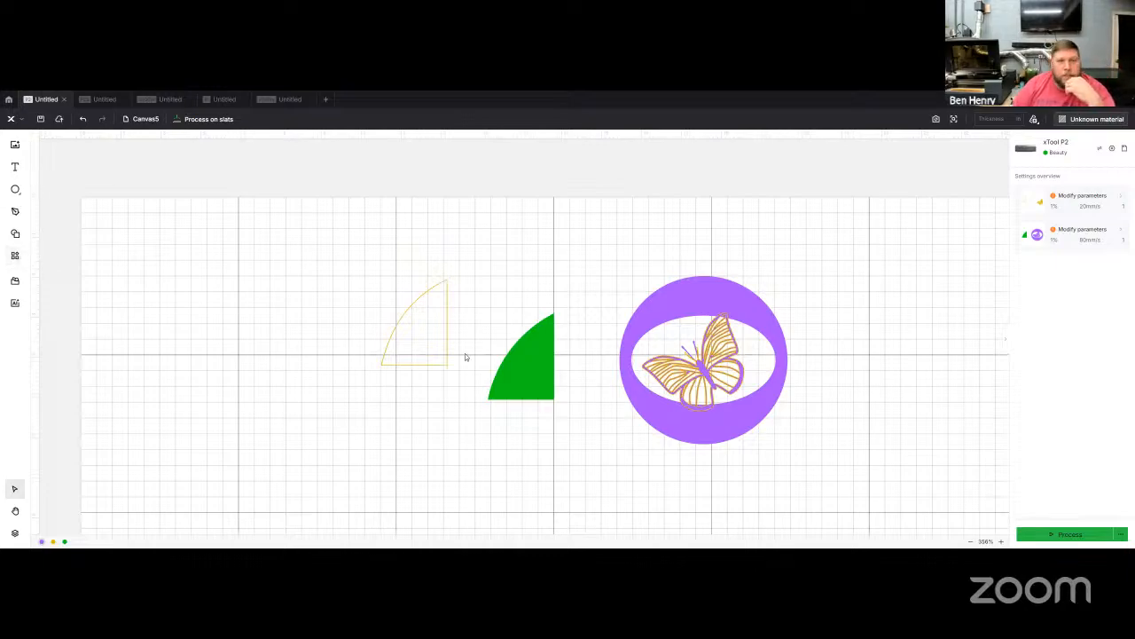
Group the purple ring with its yellow butterfly outline and move the group to about X 15.571, Y 1.445 in.
left_click(535, 373)
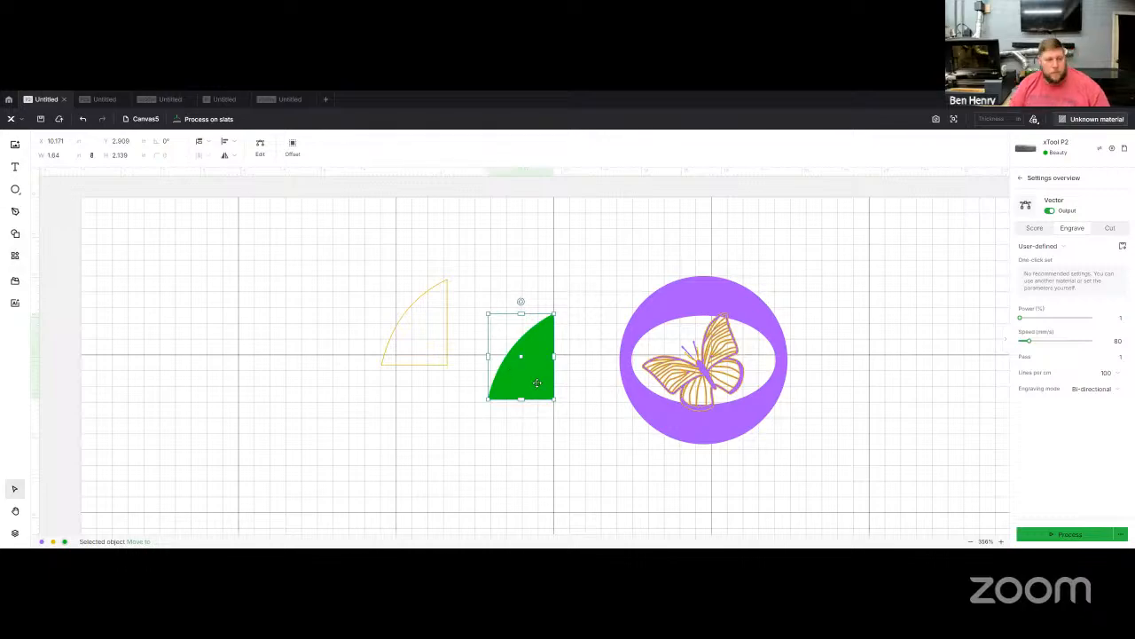
left_click(436, 364, "shift")
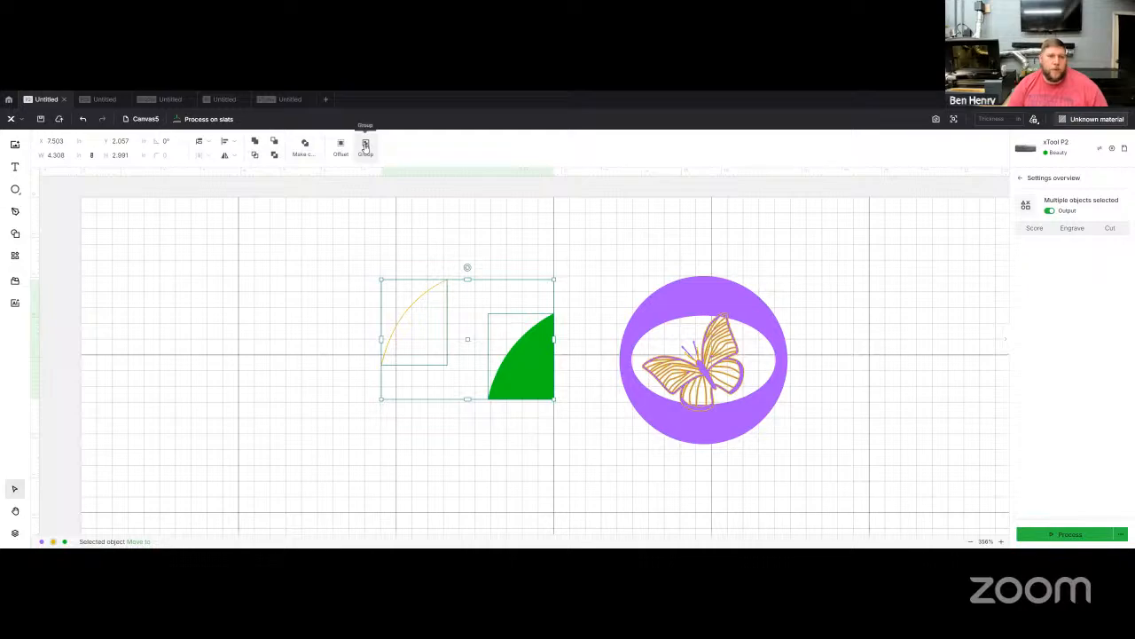
left_click_drag(829, 254, 612, 460)
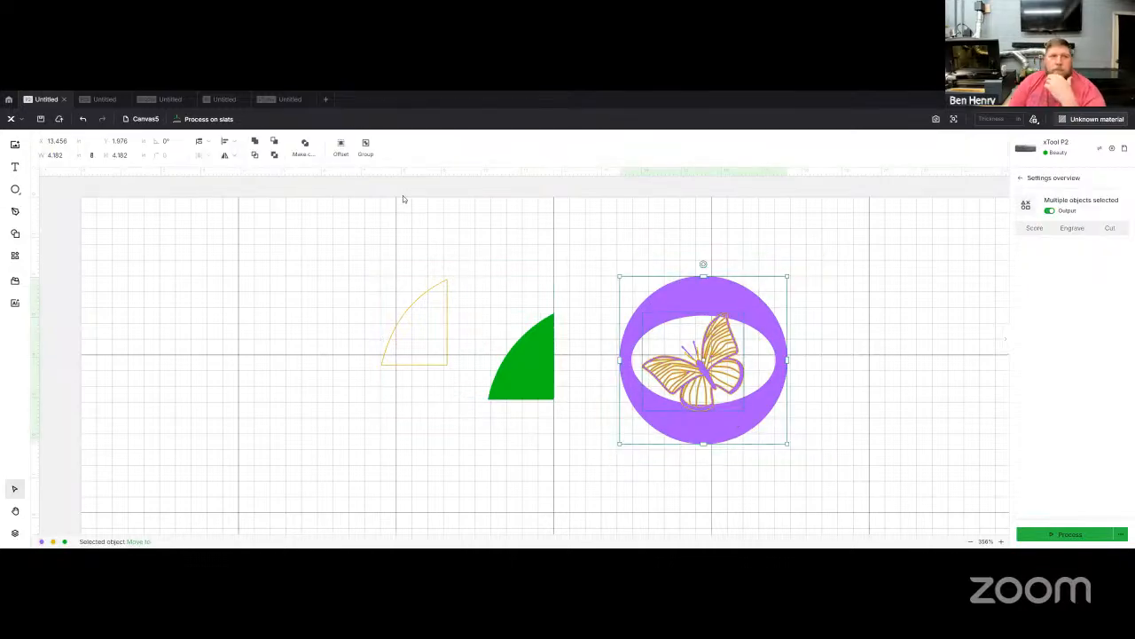
left_click(364, 149)
left_click(892, 333)
left_click_drag(713, 432, 797, 412)
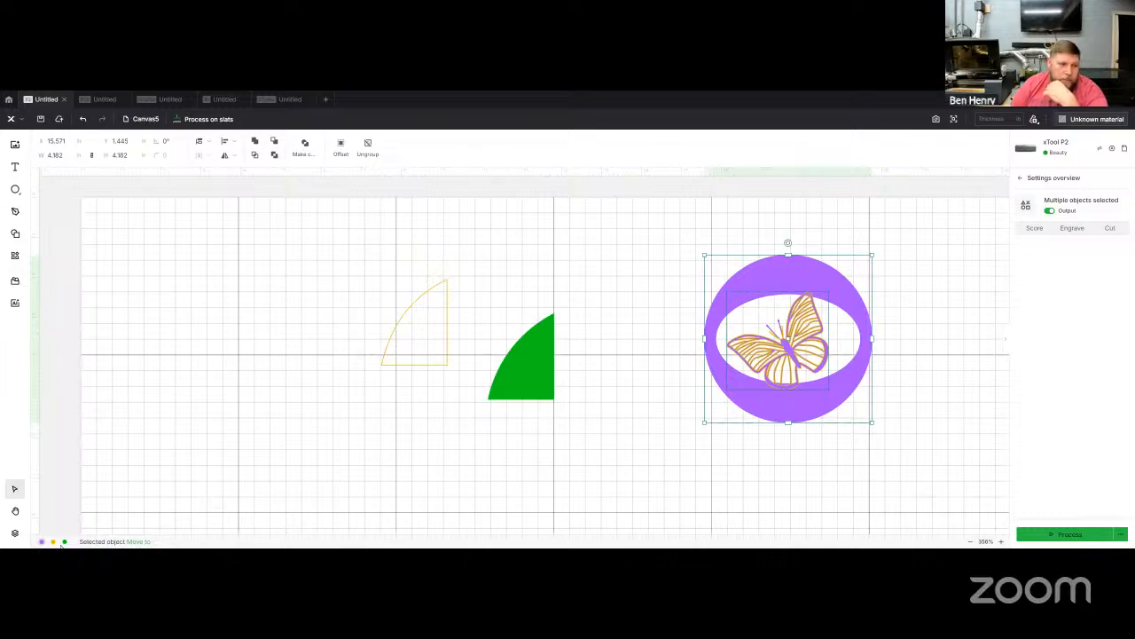
Examine the layers and object list, expand the butterfly group, and select its yellow compound vector to check it.
left_click(15, 532)
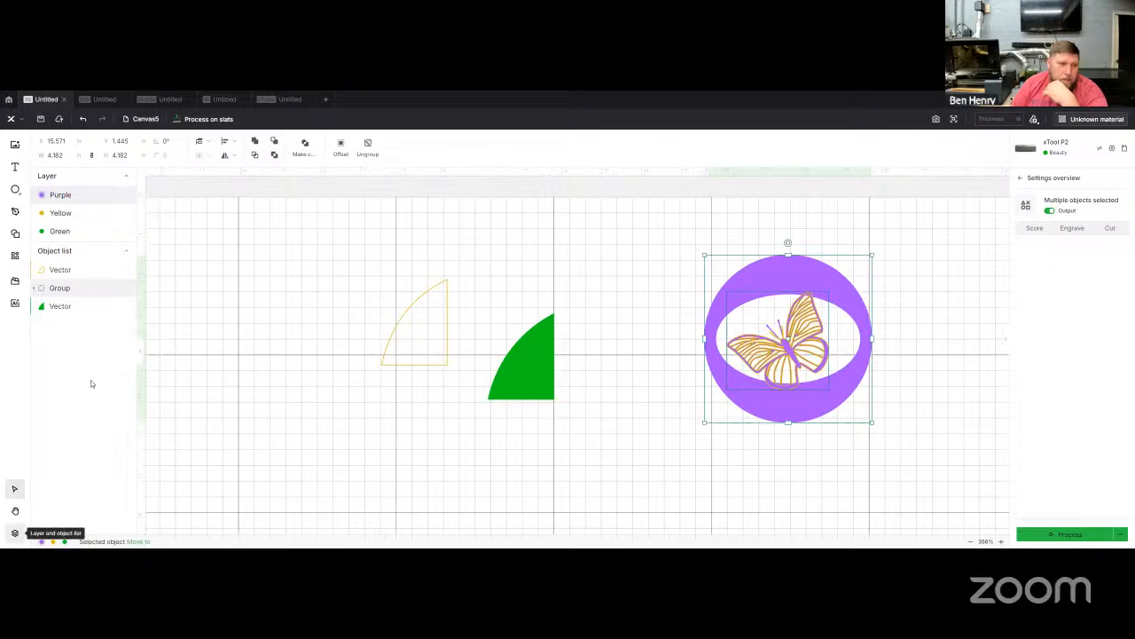
left_click(34, 288)
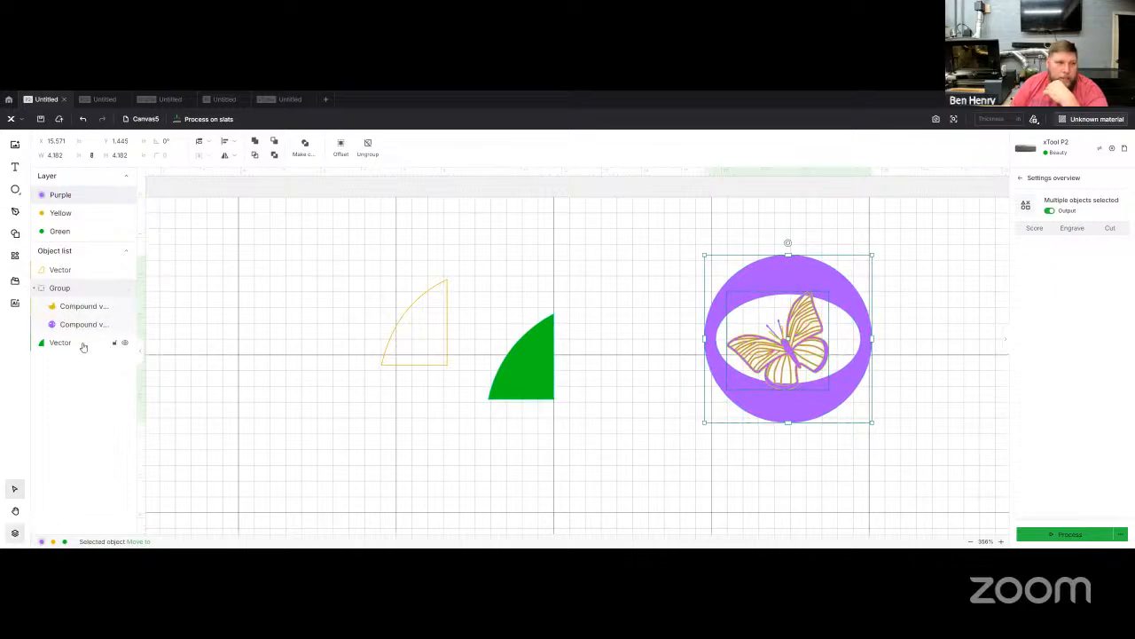
left_click(66, 307)
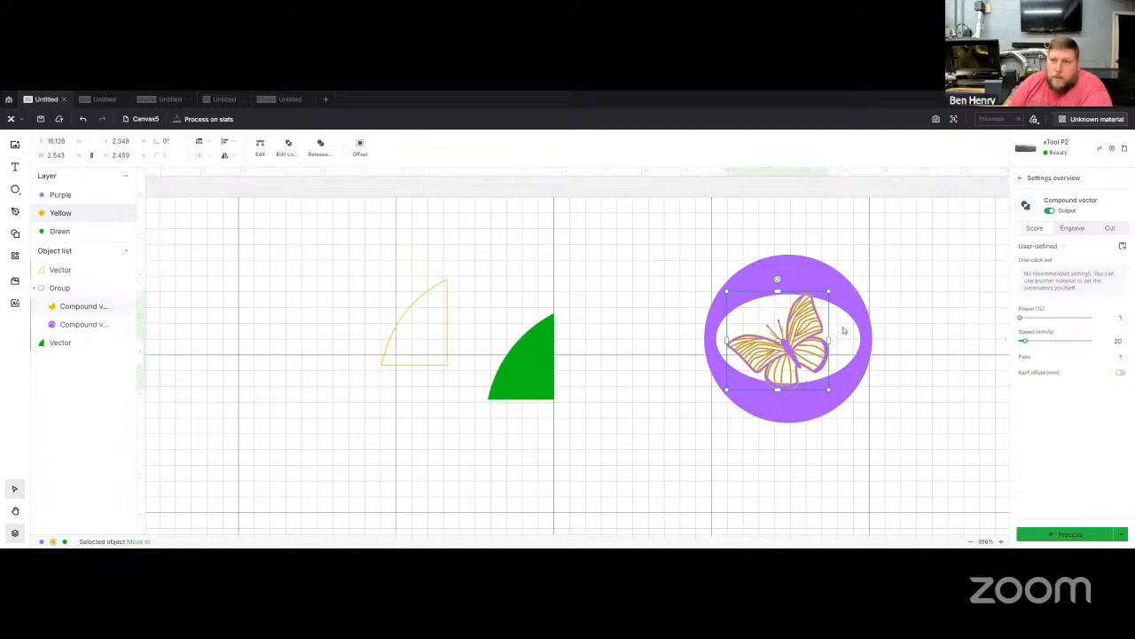
left_click(935, 408)
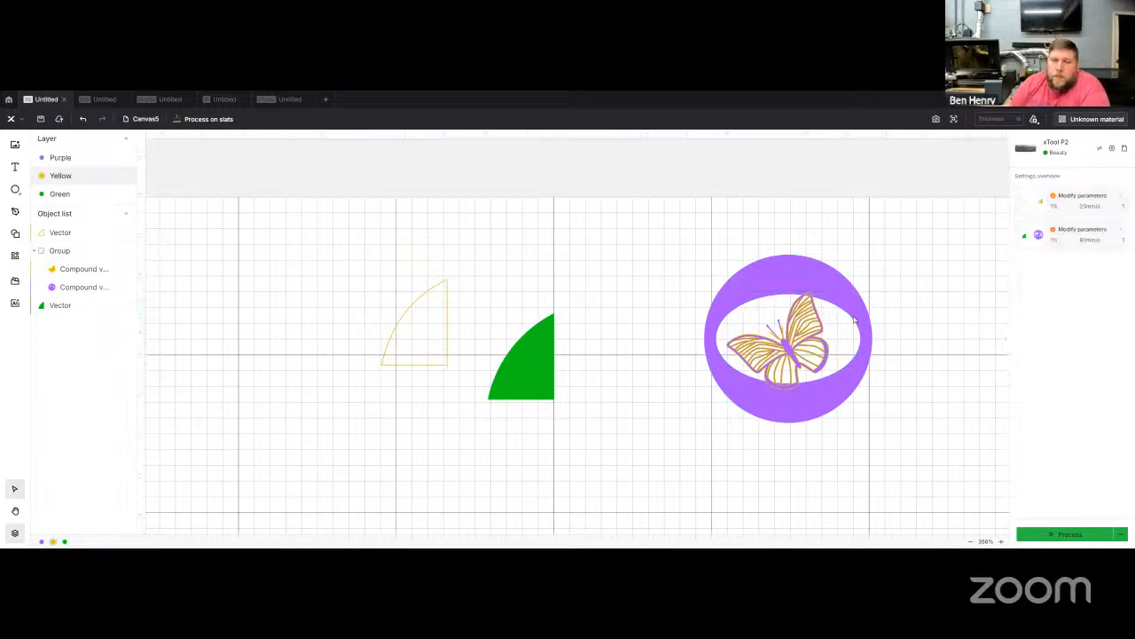
Review the Score settings shared by the yellow objects and the Engrave settings shared by the green and purple objects.
left_click(1066, 211)
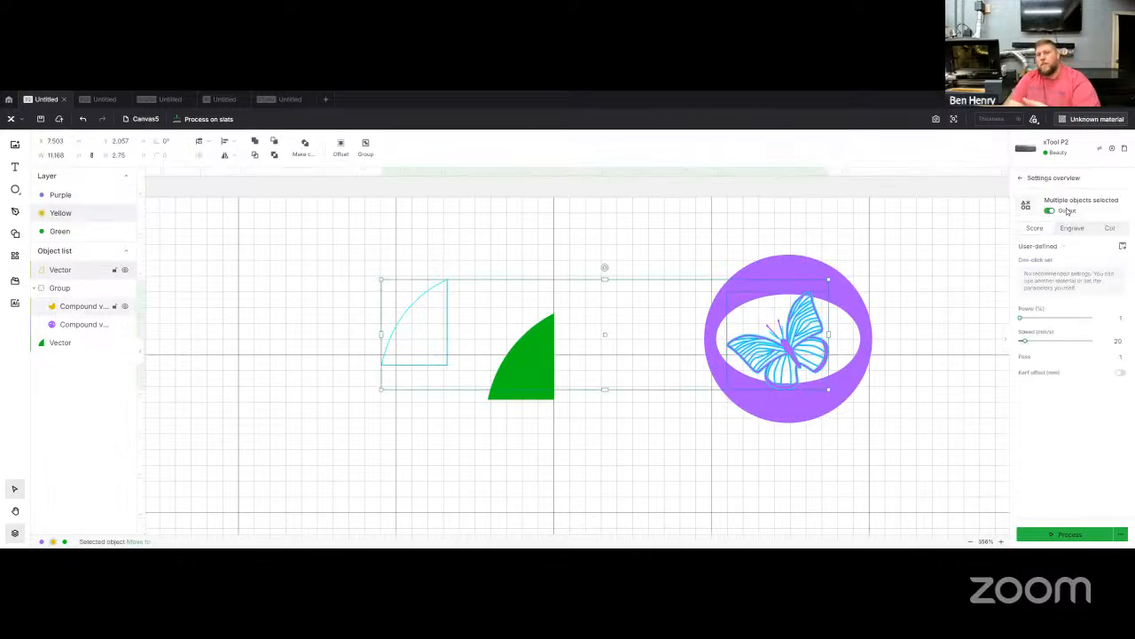
left_click(926, 252)
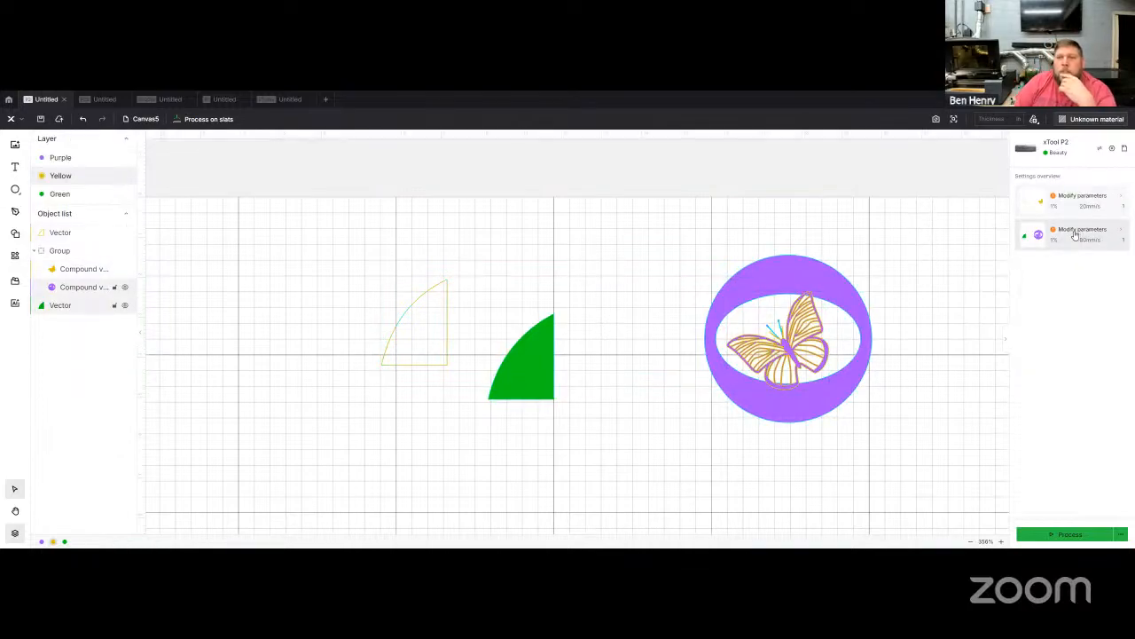
left_click(1075, 234)
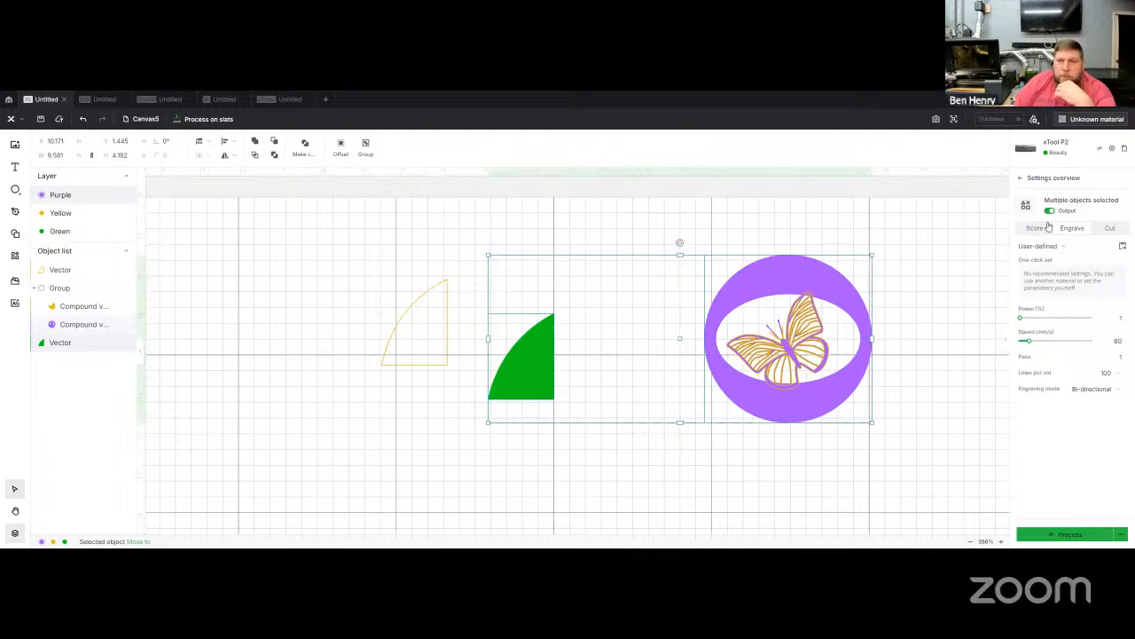
left_click(958, 244)
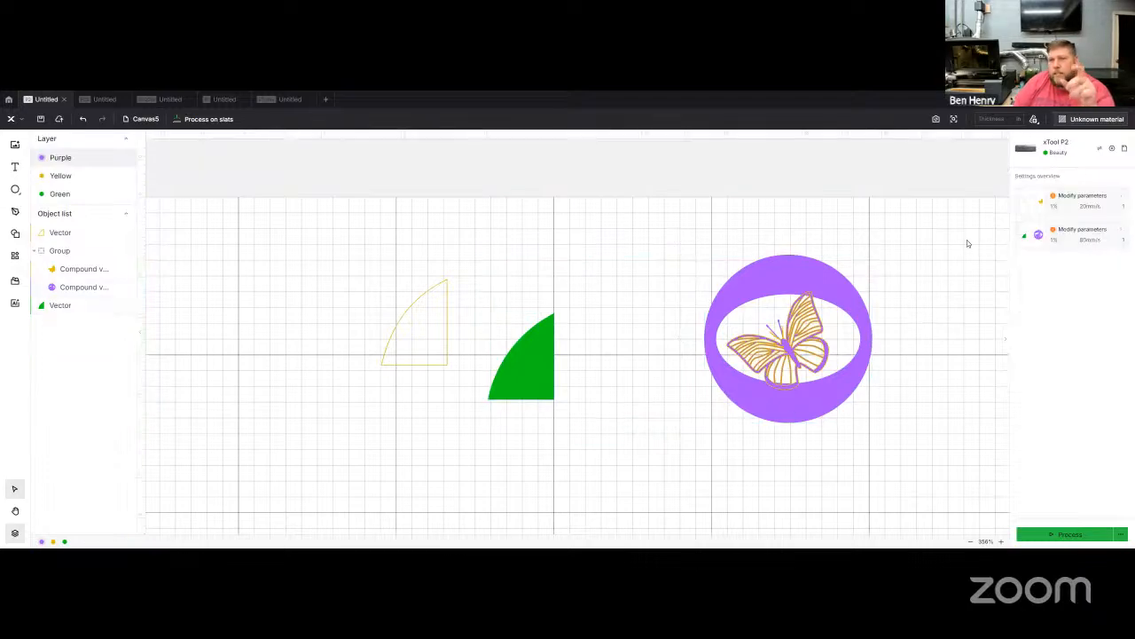
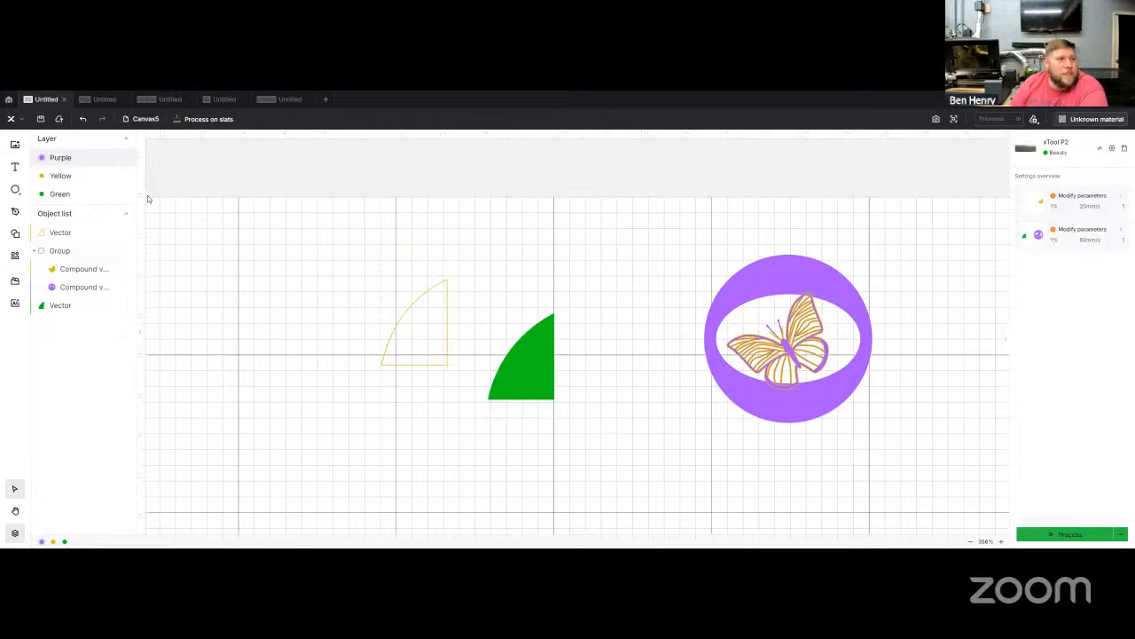
Move the yellow quarter outline away from the green shape to about X 3.963, Y 1.082 in.
left_click(15, 256)
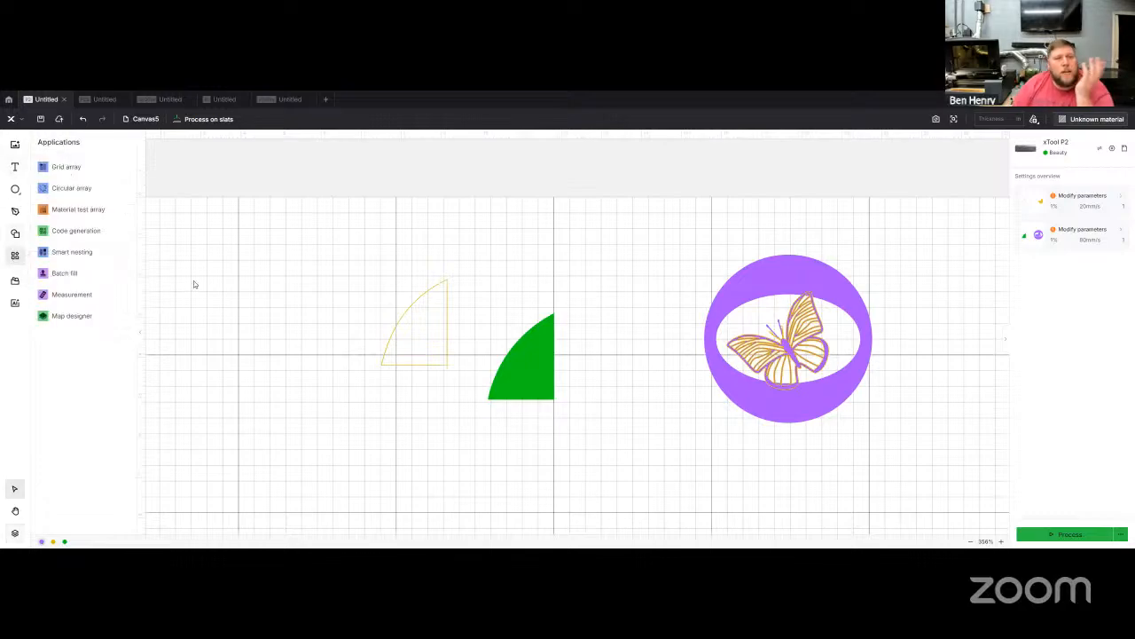
left_click(402, 321)
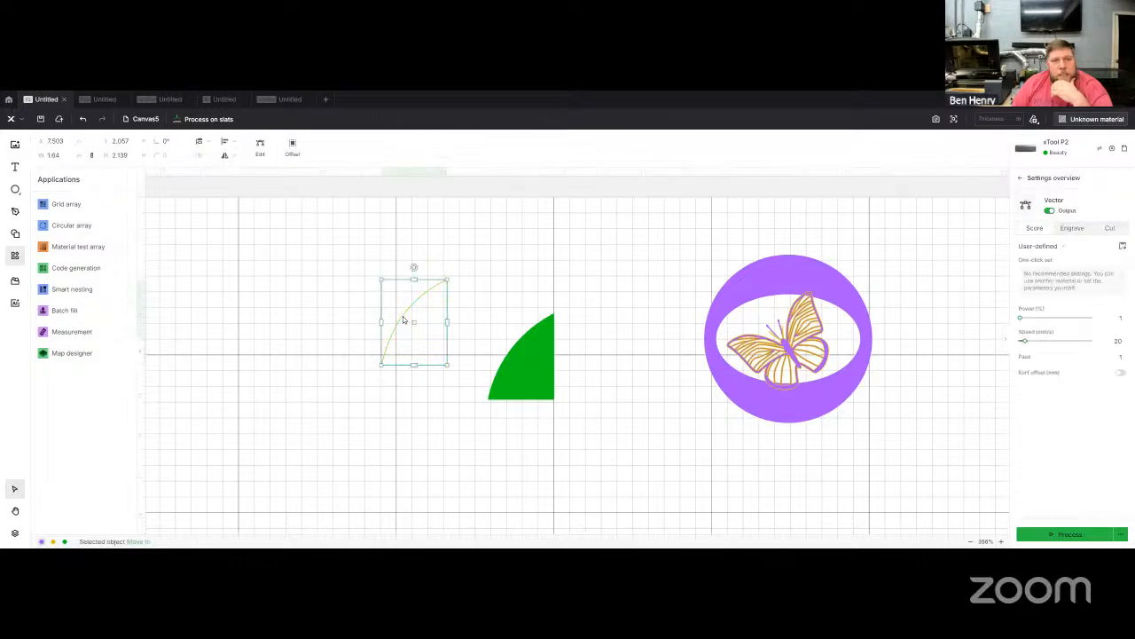
left_click_drag(419, 323, 278, 284)
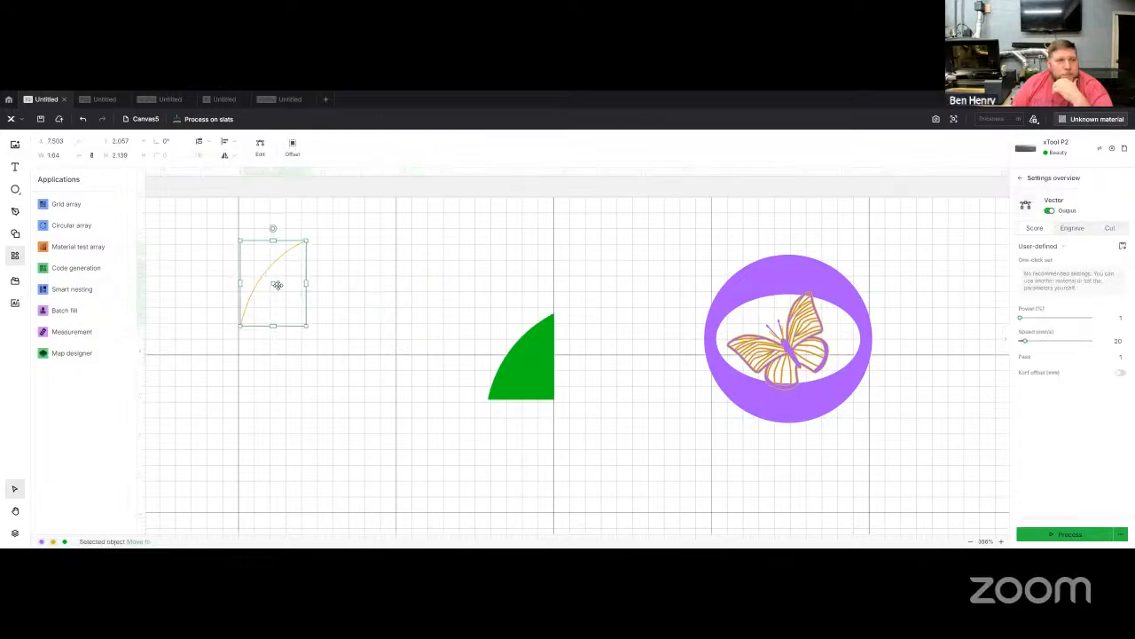
Start a grid array of the yellow quarter outline and set it to 10 columns.
left_click(65, 204)
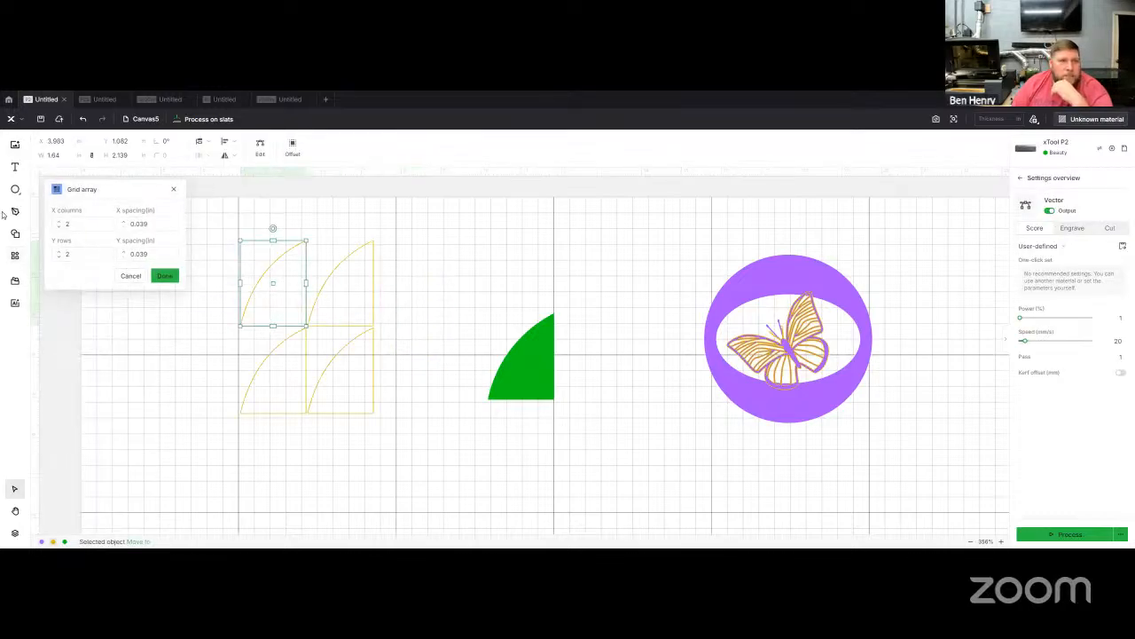
left_click(84, 223)
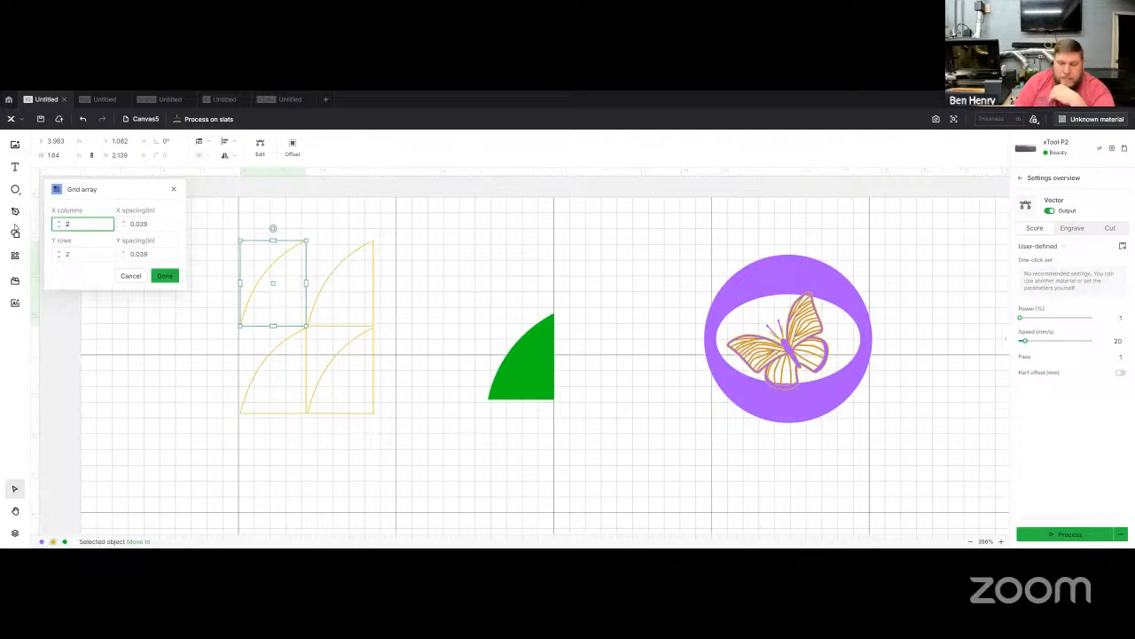
type("10")
key("Return")
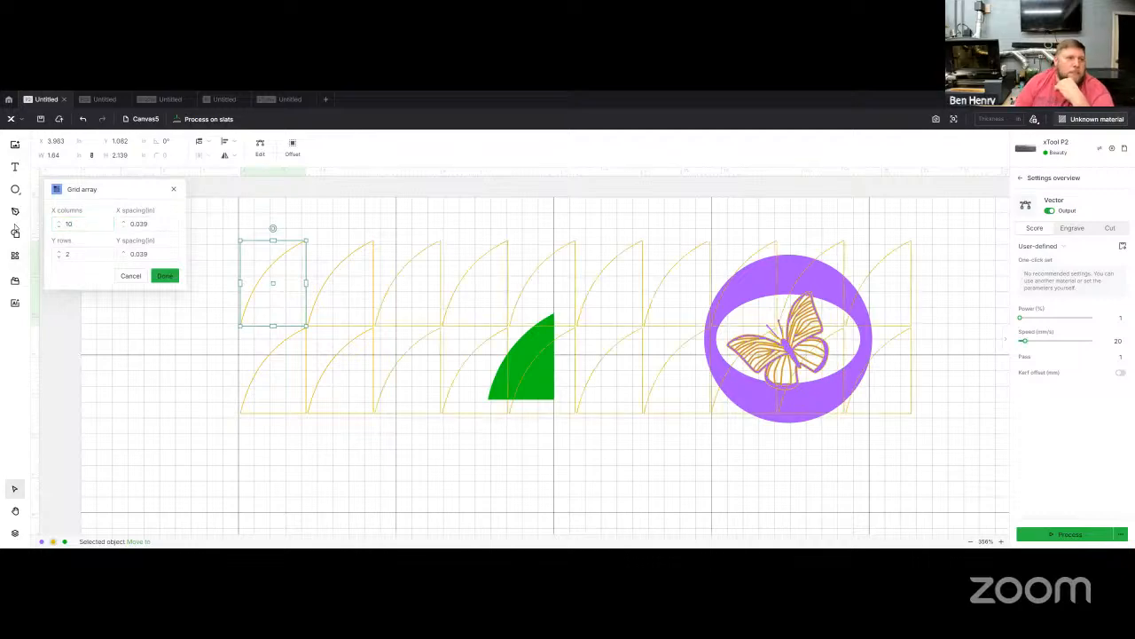
Set the grid array to 10 rows, keep the default spacing, and apply it.
left_click(78, 257)
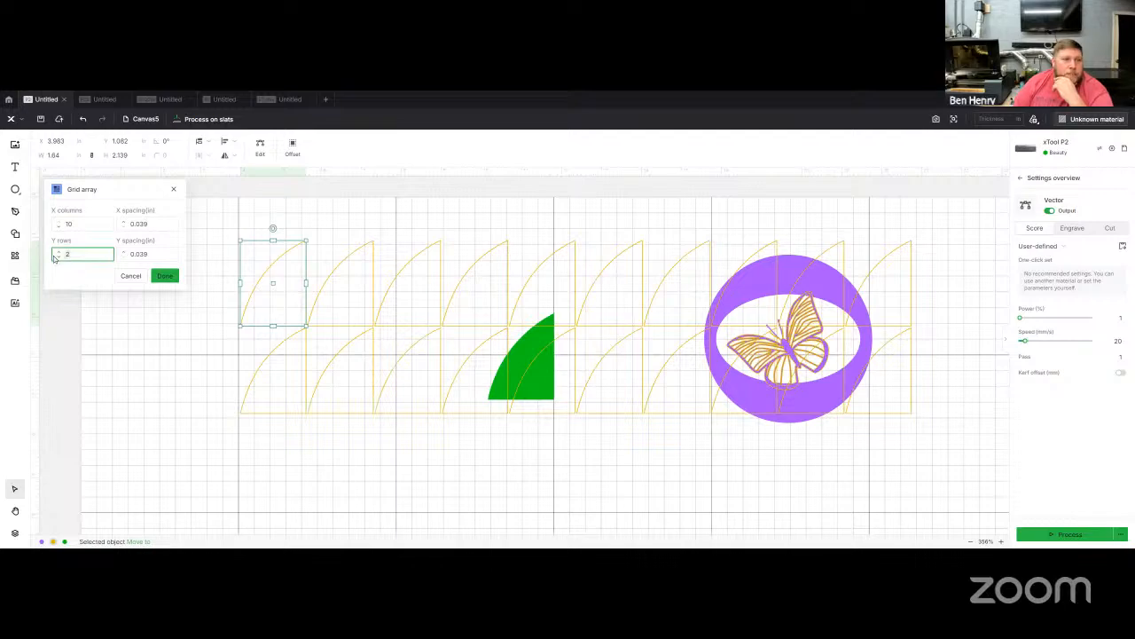
key("Return")
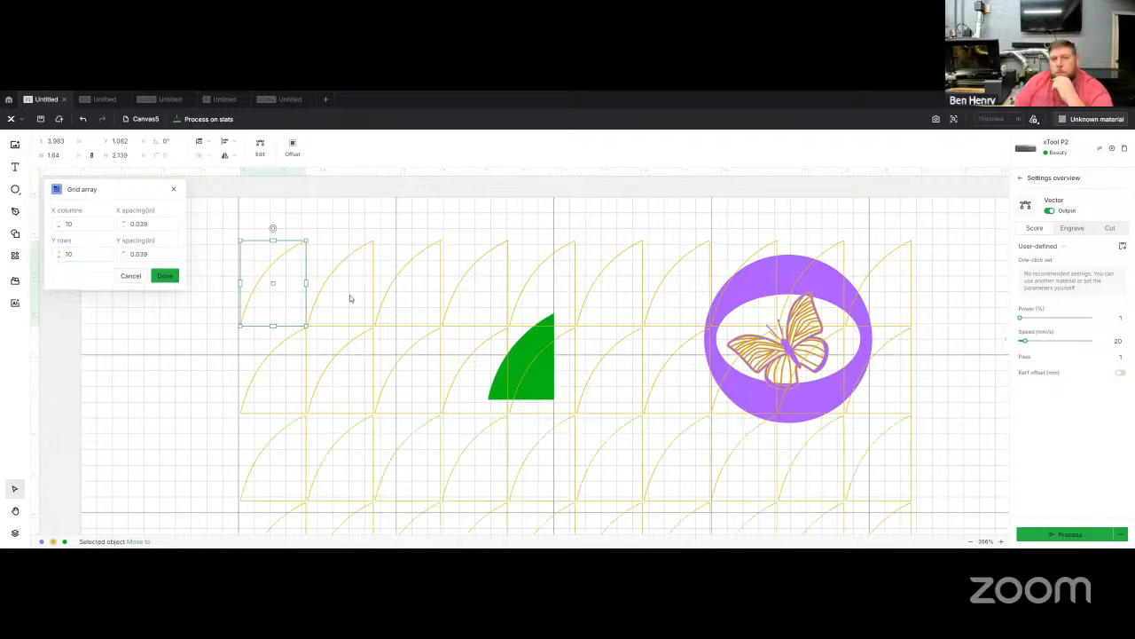
left_click_drag(85, 255, 64, 256)
type("10")
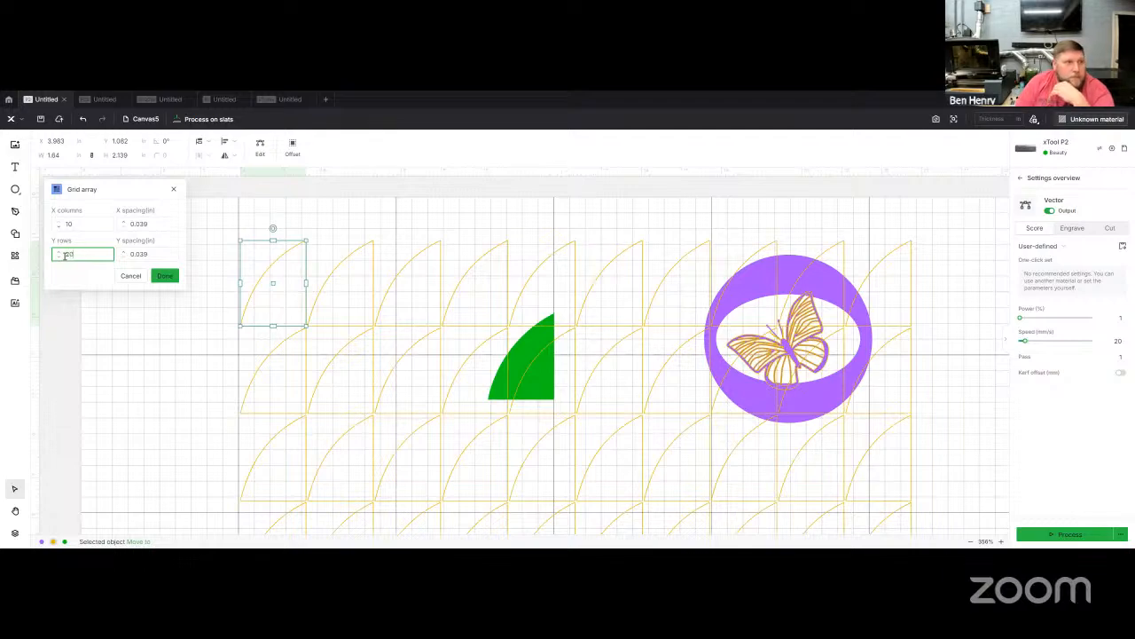
key("Return")
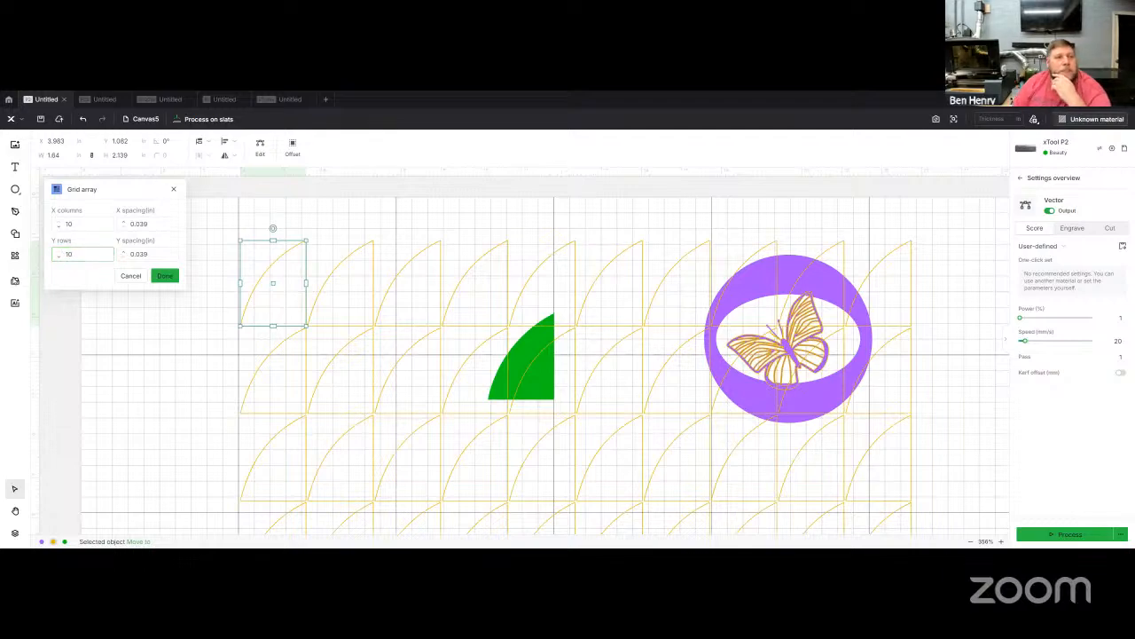
left_click(134, 224)
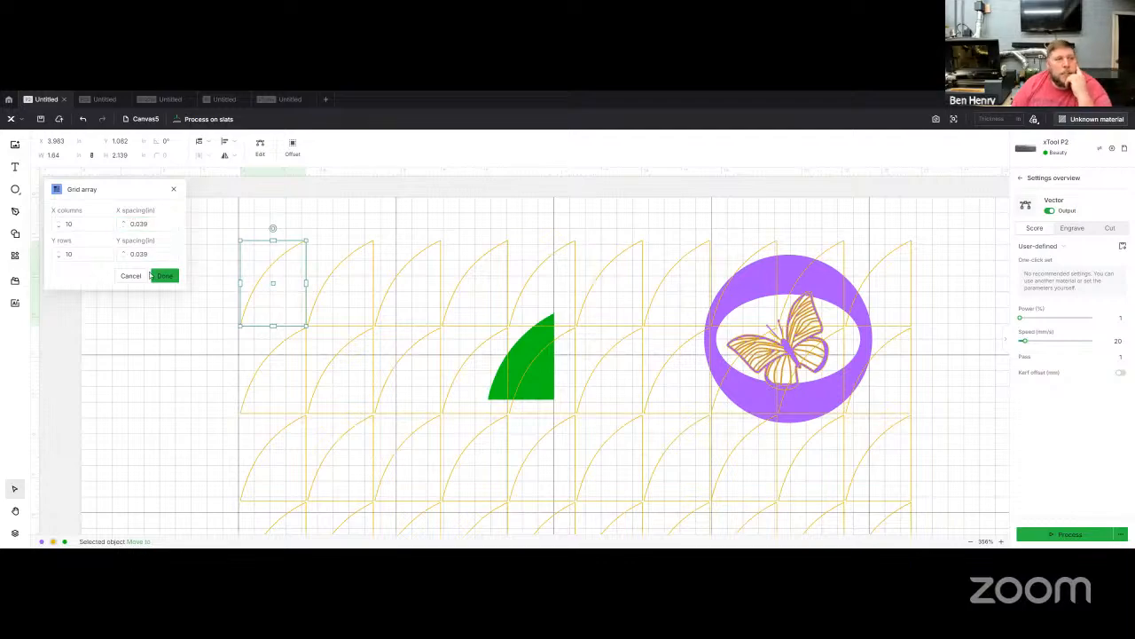
left_click(165, 276)
Move the arrayed yellow outlines off the work area to about X 31.817, Y -6.892 in, and deselect them.
scroll(354, 319, "down", 1)
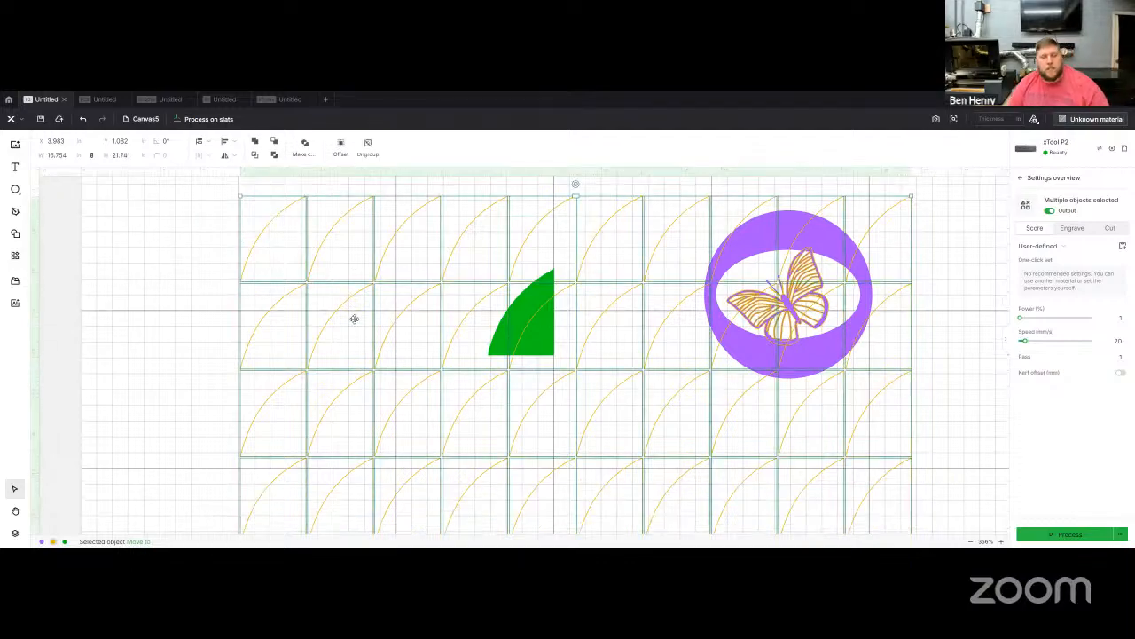
scroll(369, 319, "down", 5)
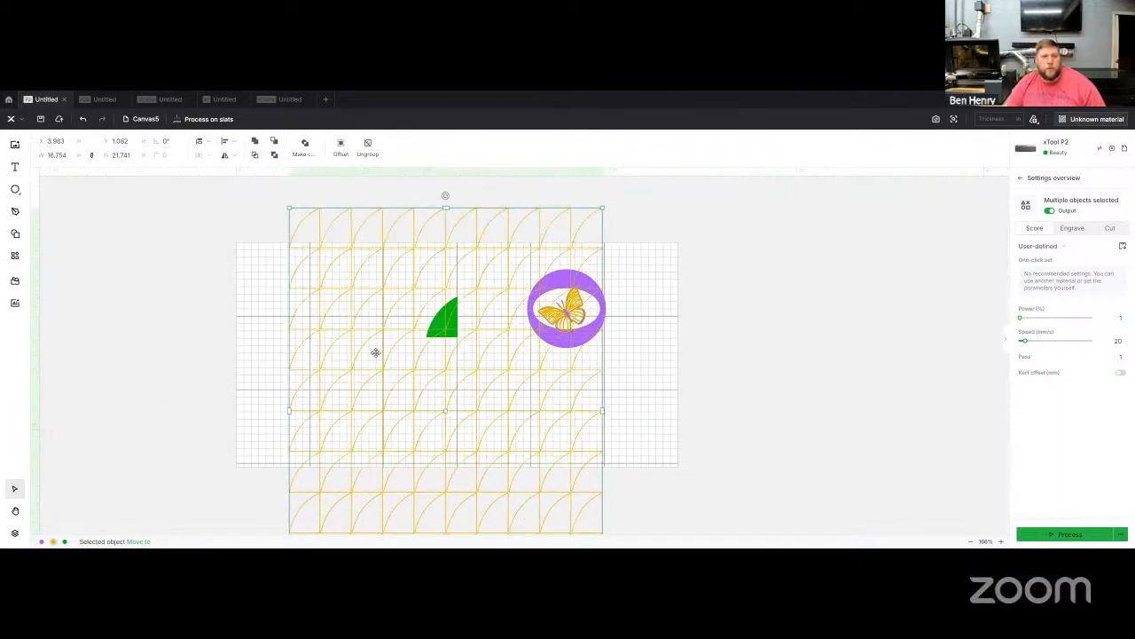
scroll(375, 353, "down", 6)
mouse_move(367, 387)
left_mouse_down()
mouse_move(547, 360)
mouse_move(554, 344)
mouse_move(532, 310)
mouse_move(571, 344)
left_mouse_up()
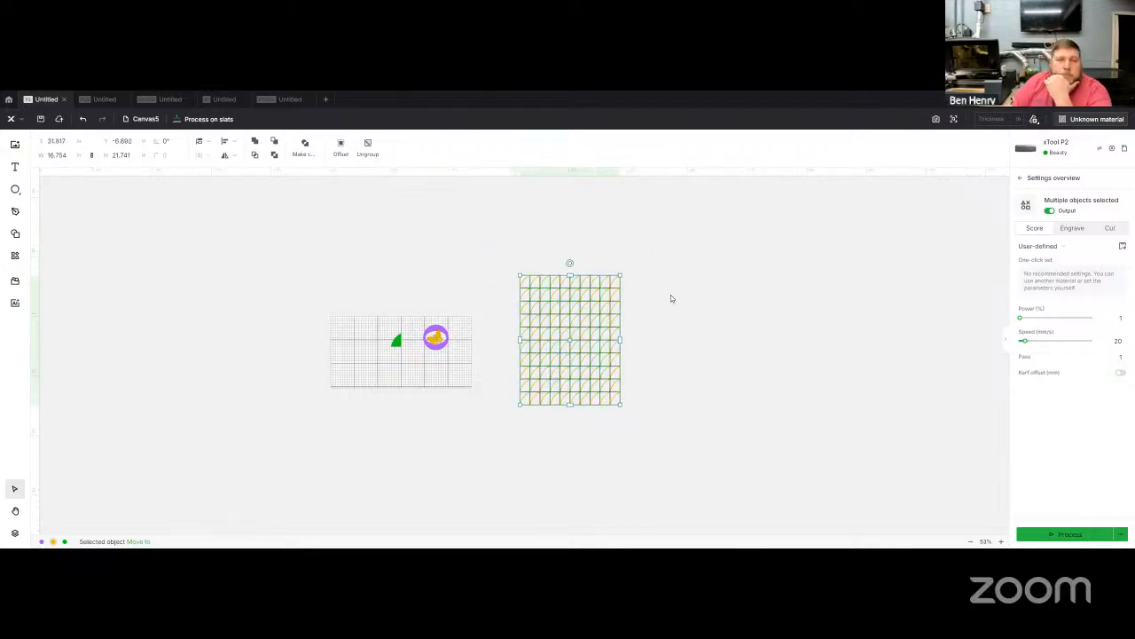
left_click(671, 298)
left_click(592, 361)
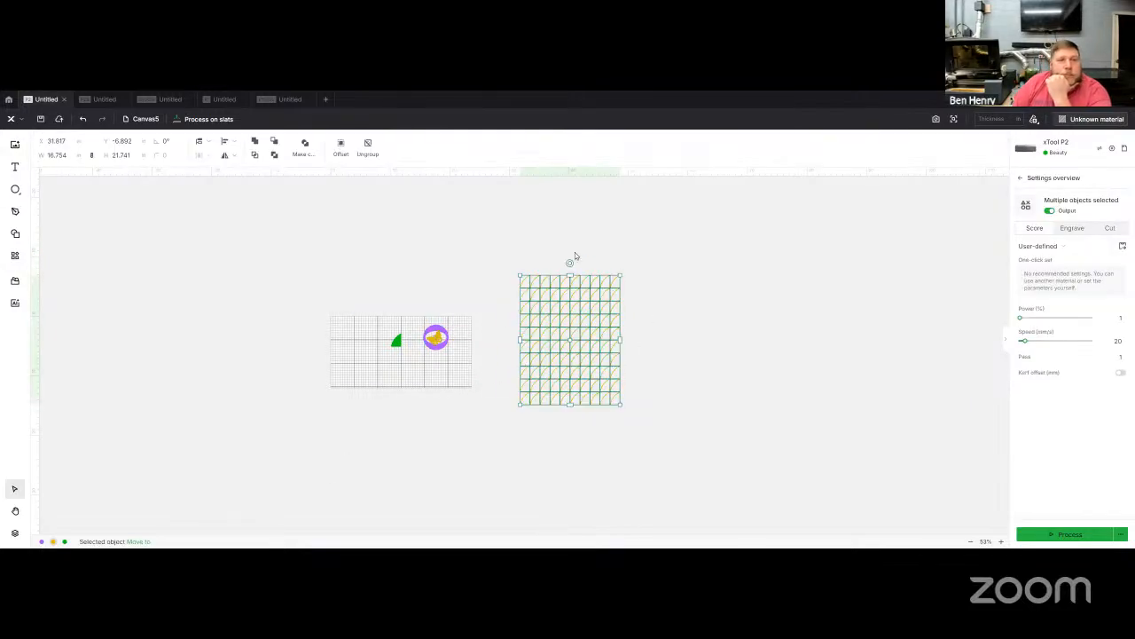
left_click(243, 296)
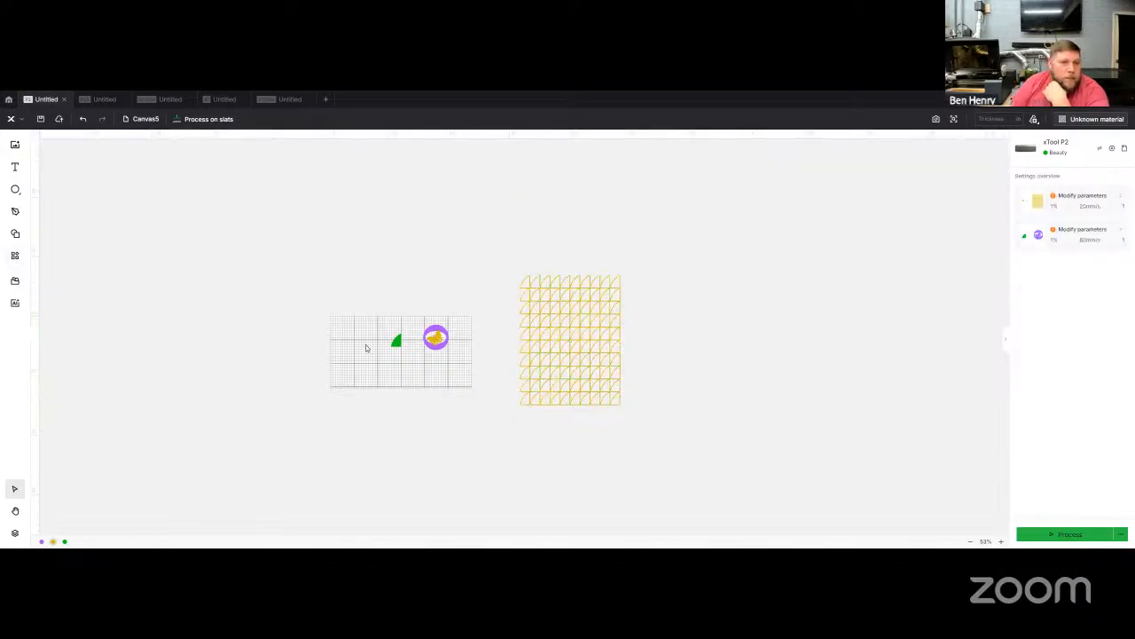
Move the green shape to about X 1.383, Y 2.348 in and start a circular array of it.
left_click_drag(399, 341, 344, 336)
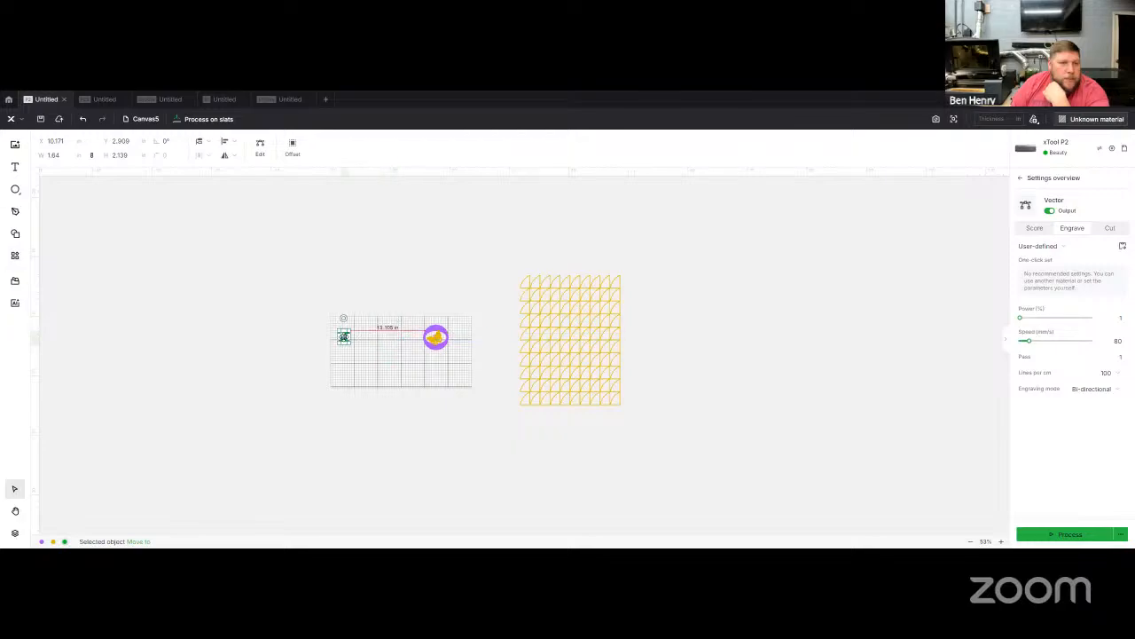
left_click(14, 255)
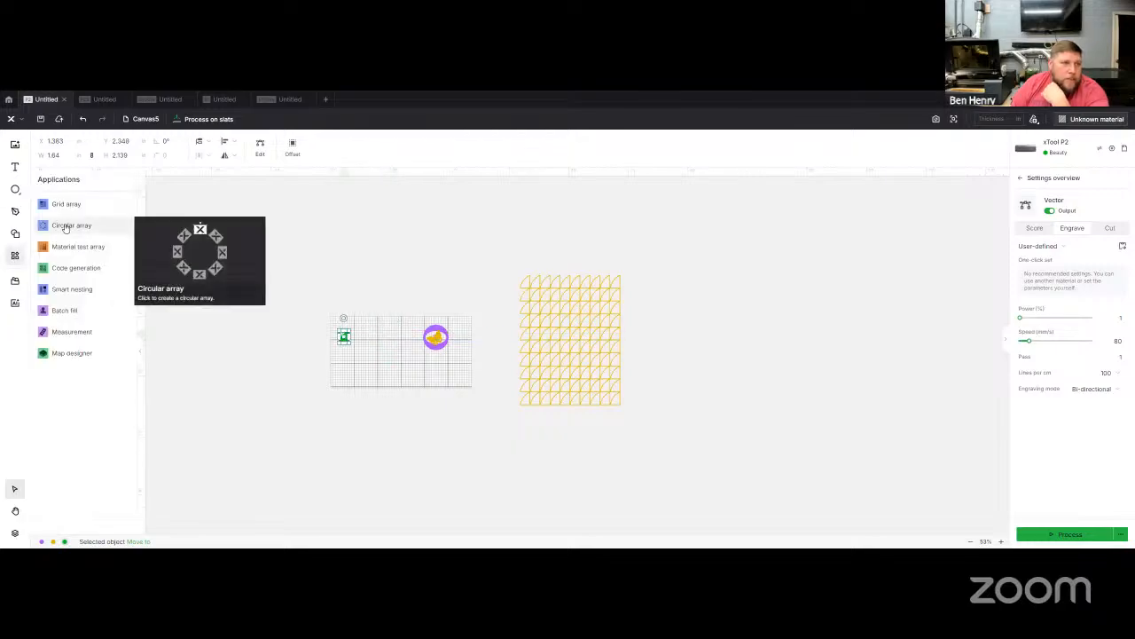
left_click(65, 227)
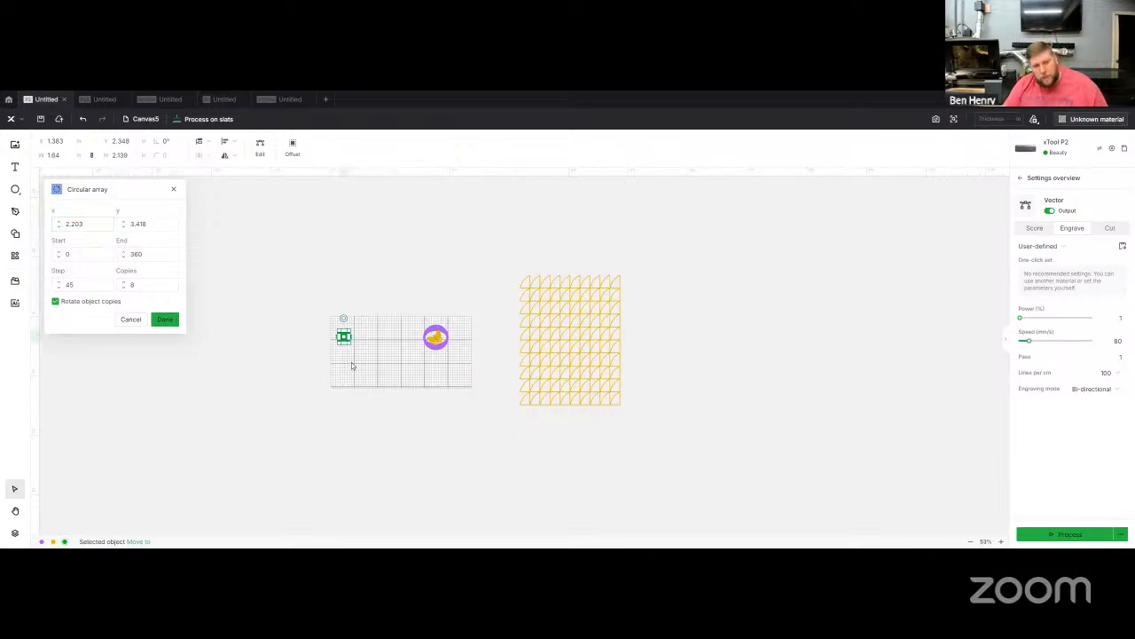
left_click_drag(97, 190, 218, 246)
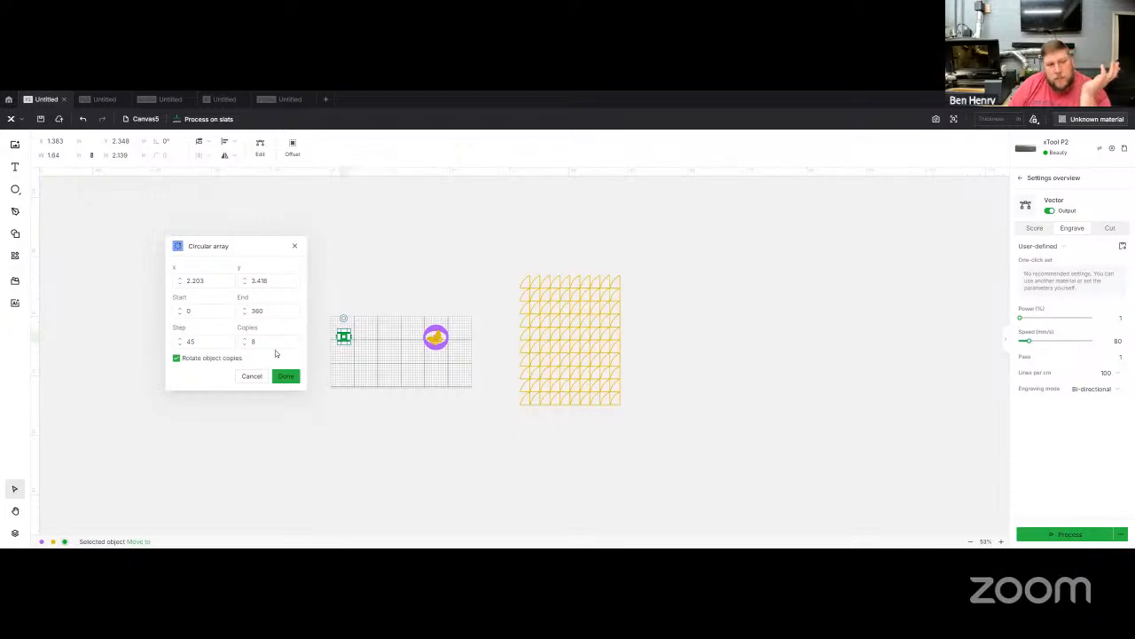
Try the circular array's centre at X 3, Y 4, and change its Y value to 2.
left_click(178, 282)
left_click_drag(206, 281, 179, 284)
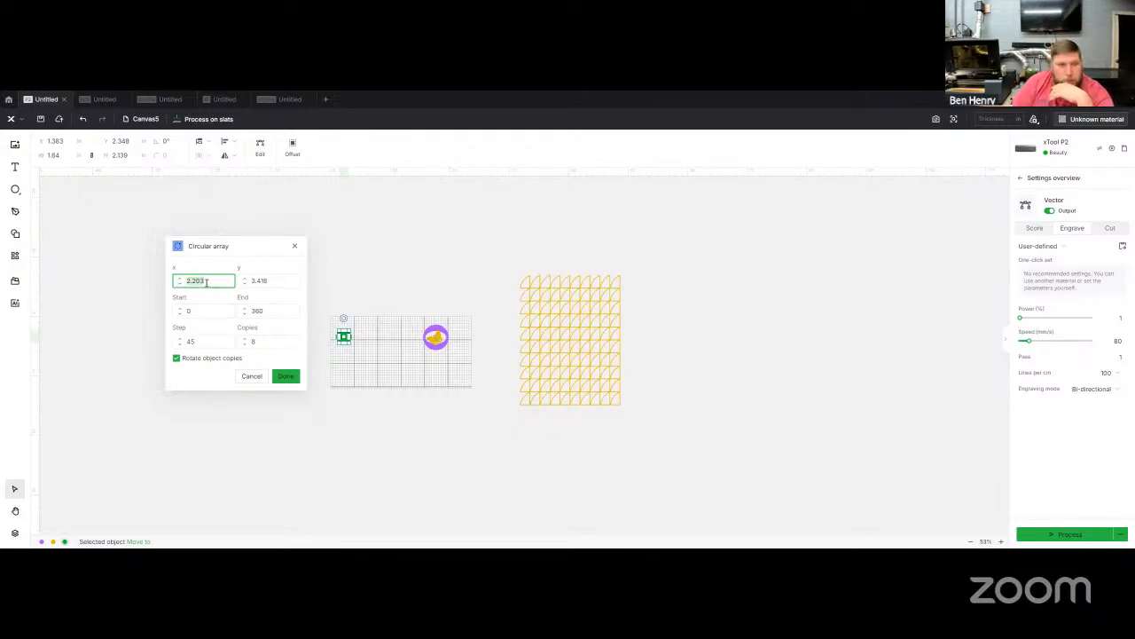
type("3")
left_click(276, 280)
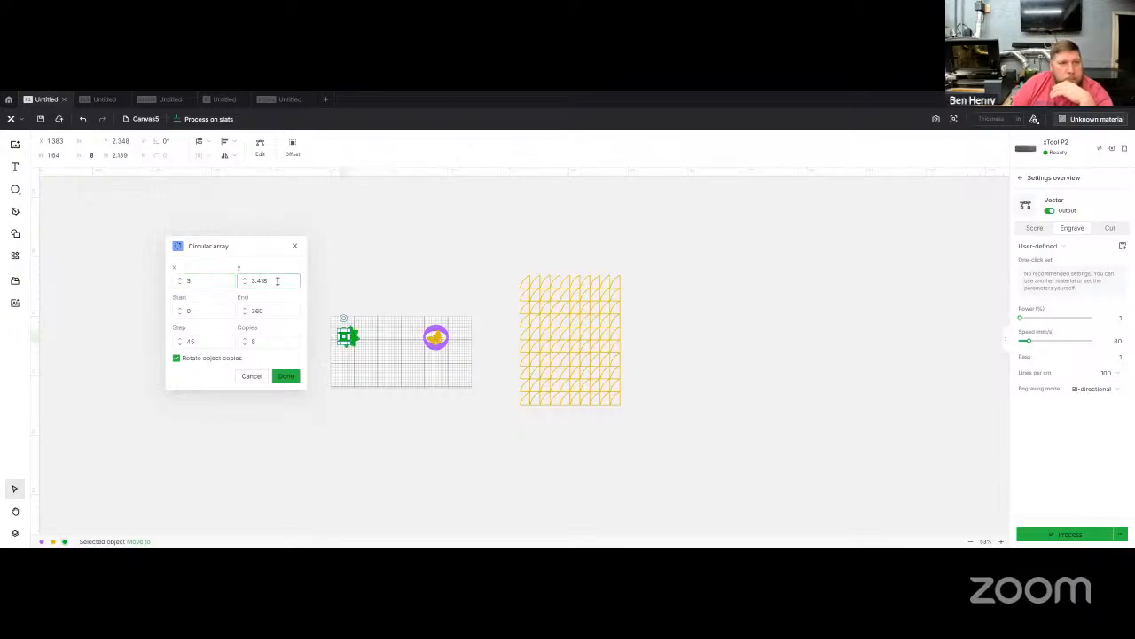
left_click_drag(276, 280, 219, 275)
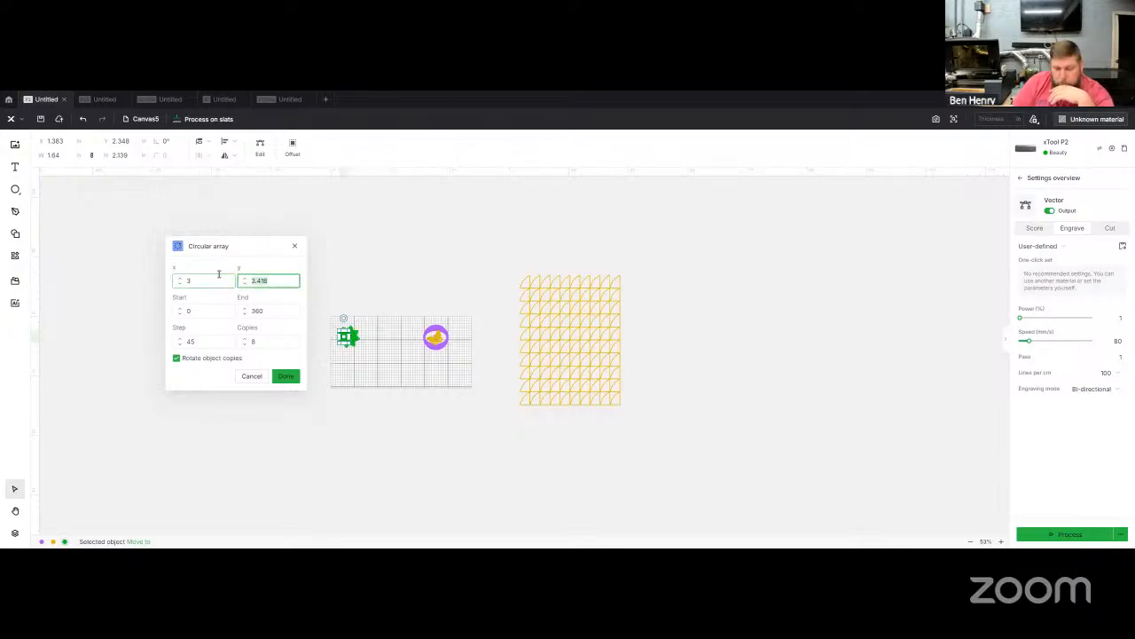
type("4")
left_click(219, 274)
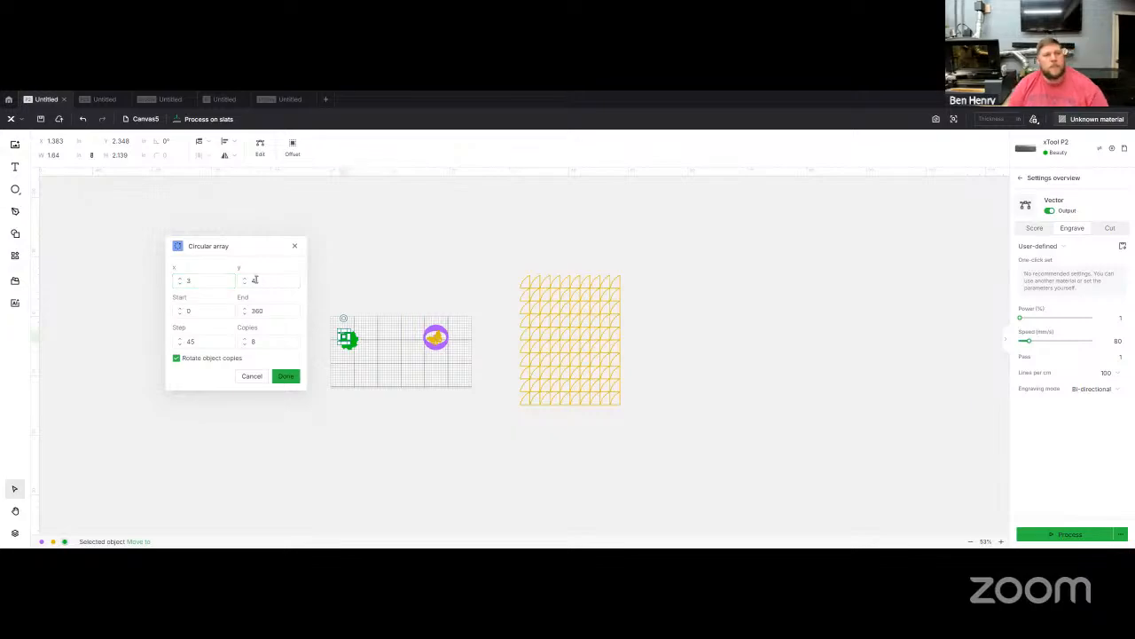
left_click(257, 280)
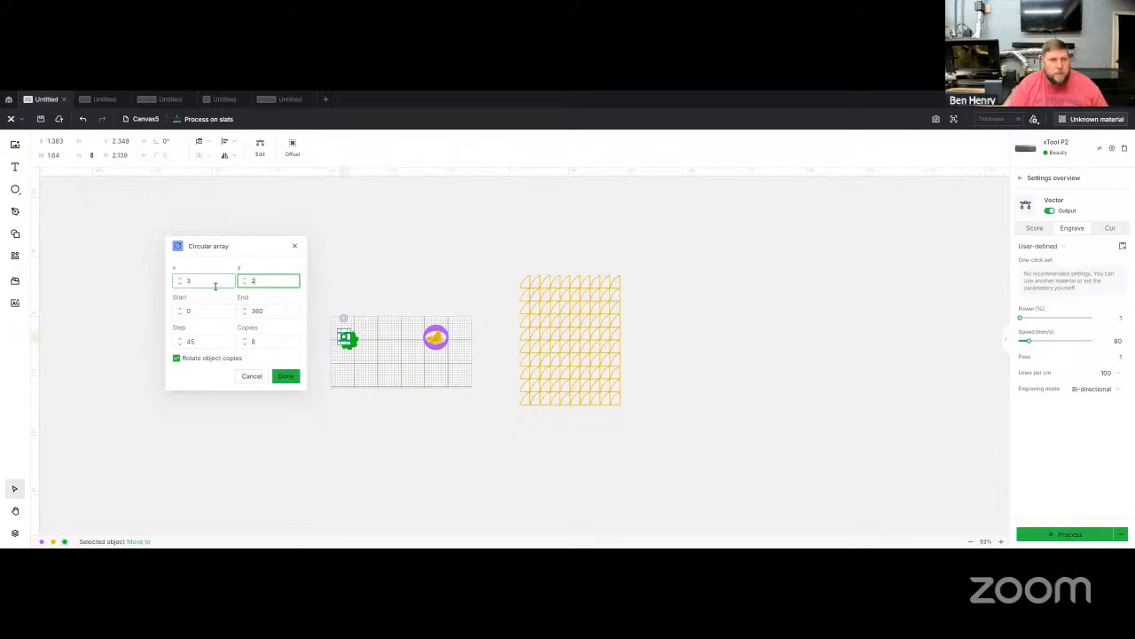
left_click(214, 285)
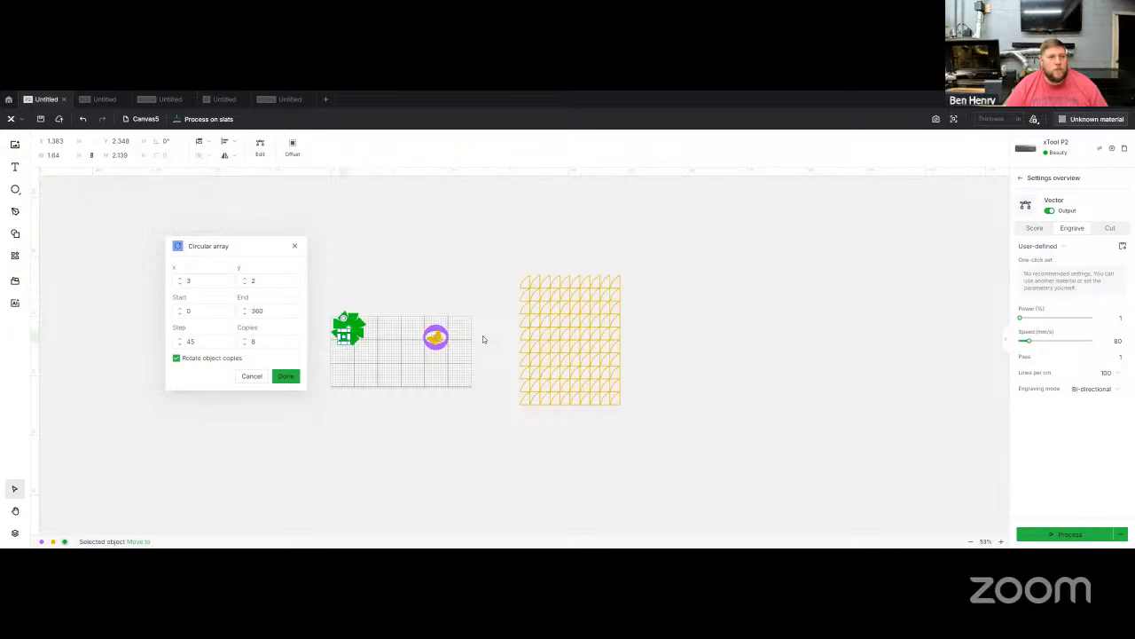
Set the circular array of the green shape to six rotated copies around X 3, Y 2 and apply it.
left_click(262, 342)
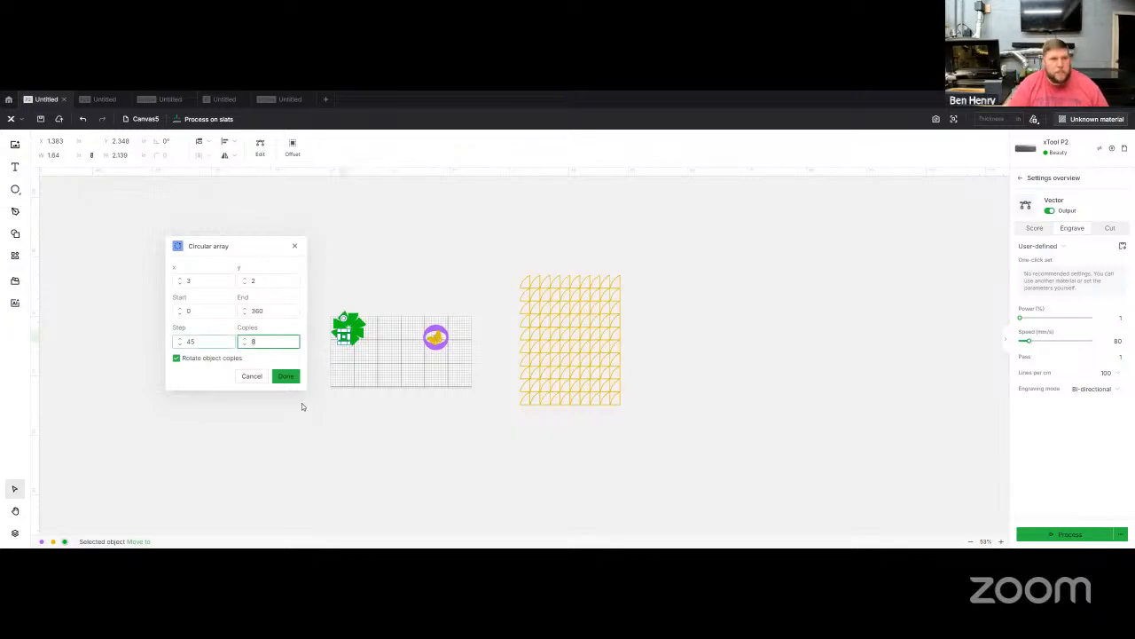
left_click(285, 376)
scroll(340, 327, "up", 2)
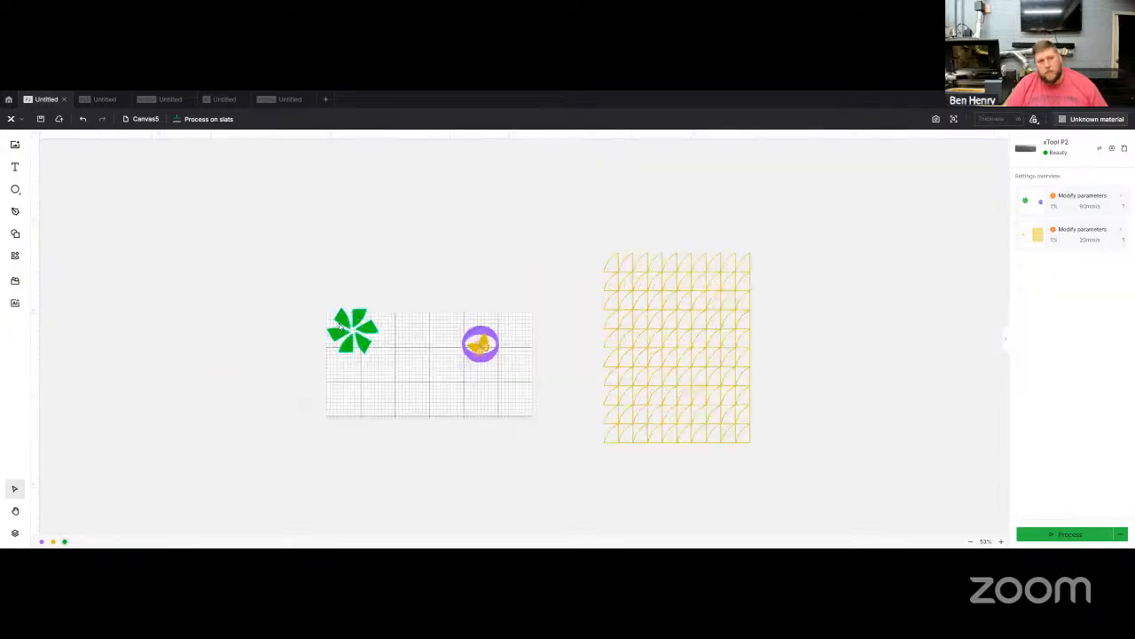
scroll(339, 327, "up", 3)
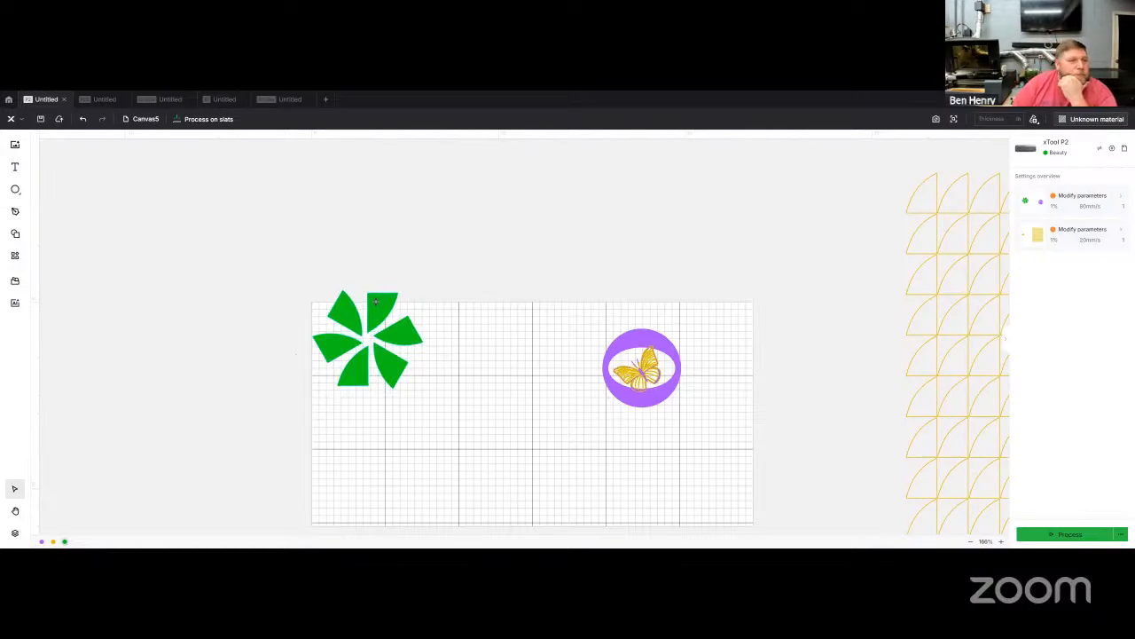
Move the green pinwheel fully onto the work area, scale it down to about 4.89 × 4.37 in, and deselect it.
left_click(345, 313)
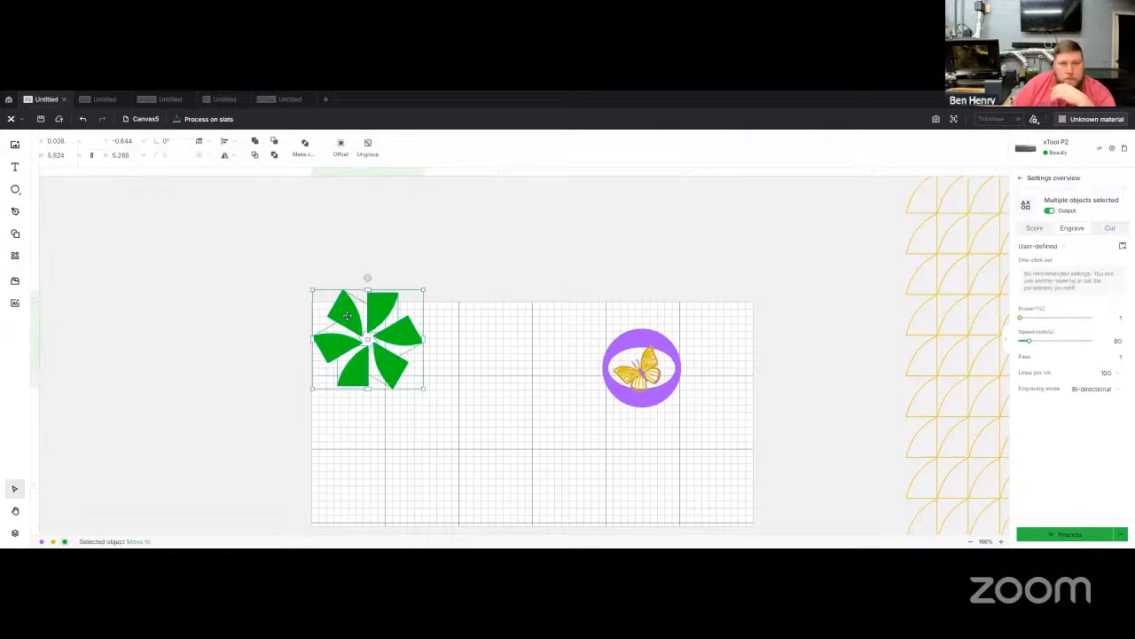
left_click_drag(346, 314, 407, 351)
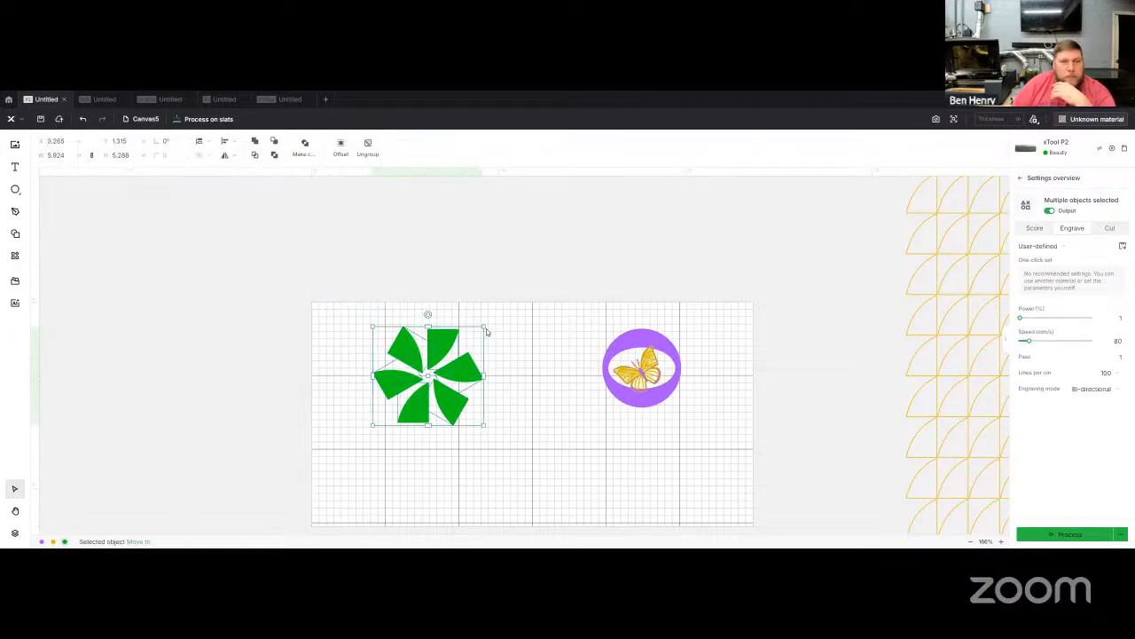
left_click_drag(484, 329, 464, 345)
left_click(94, 289)
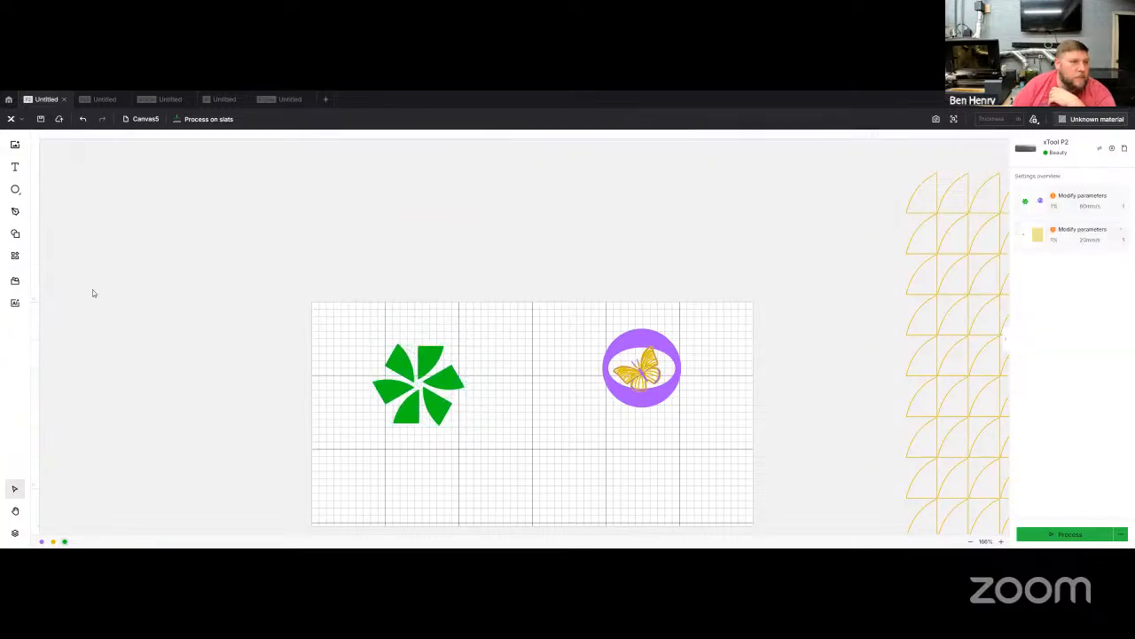
left_click(14, 255)
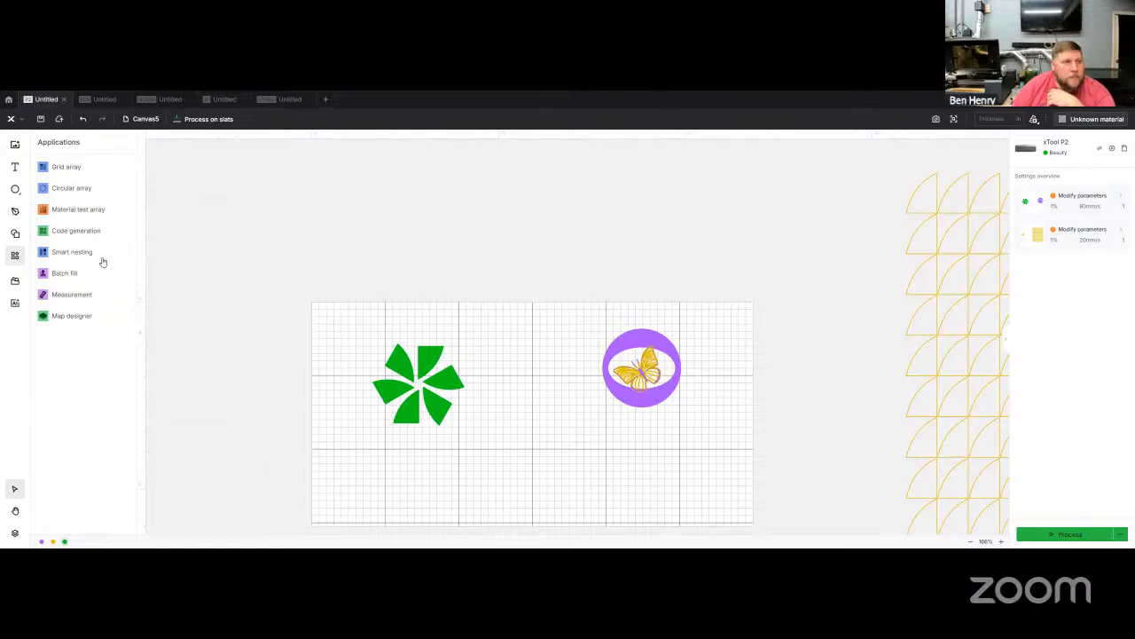
left_click(14, 232)
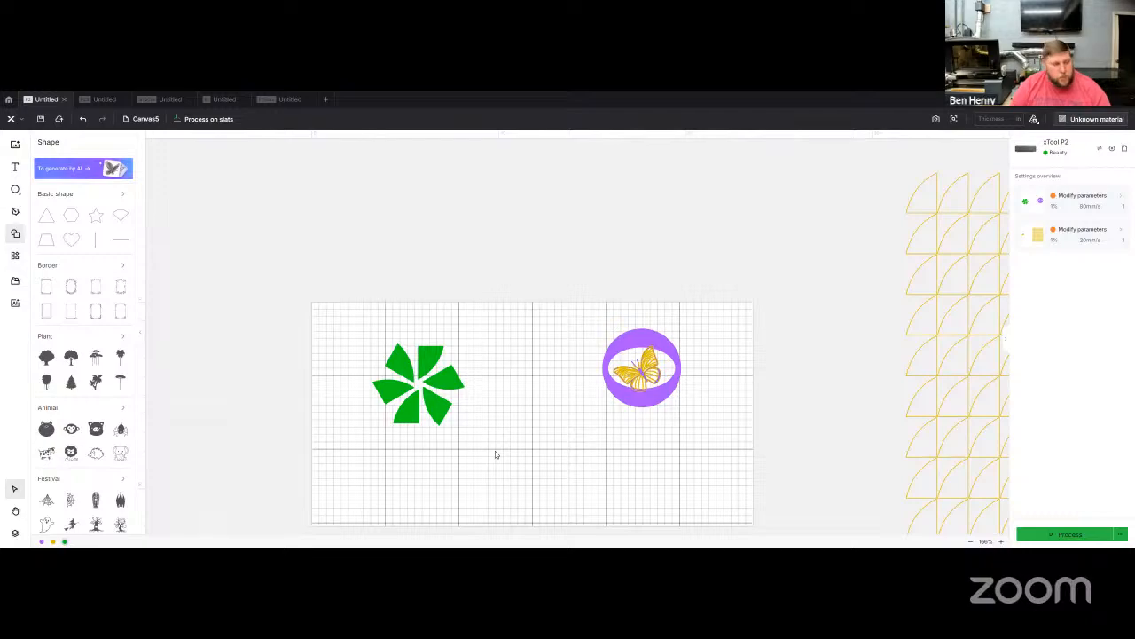
left_click(146, 330)
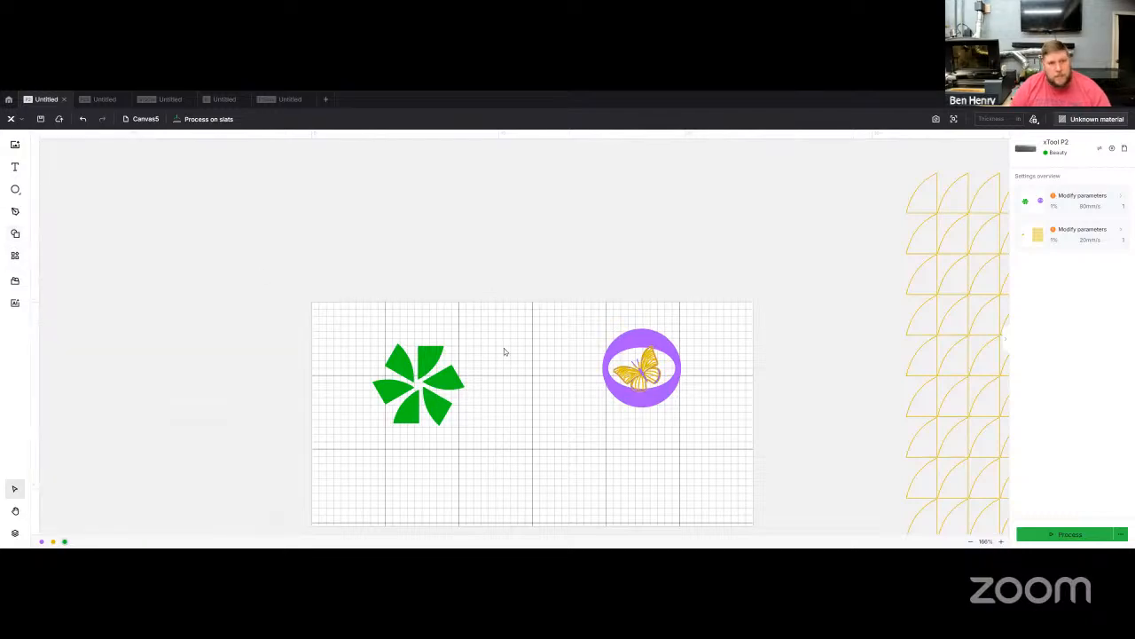
Select the whole green pinwheel, move it off the work area past its left edge, and deselect it.
left_click_drag(469, 337, 339, 429)
left_click_drag(401, 389, 119, 327)
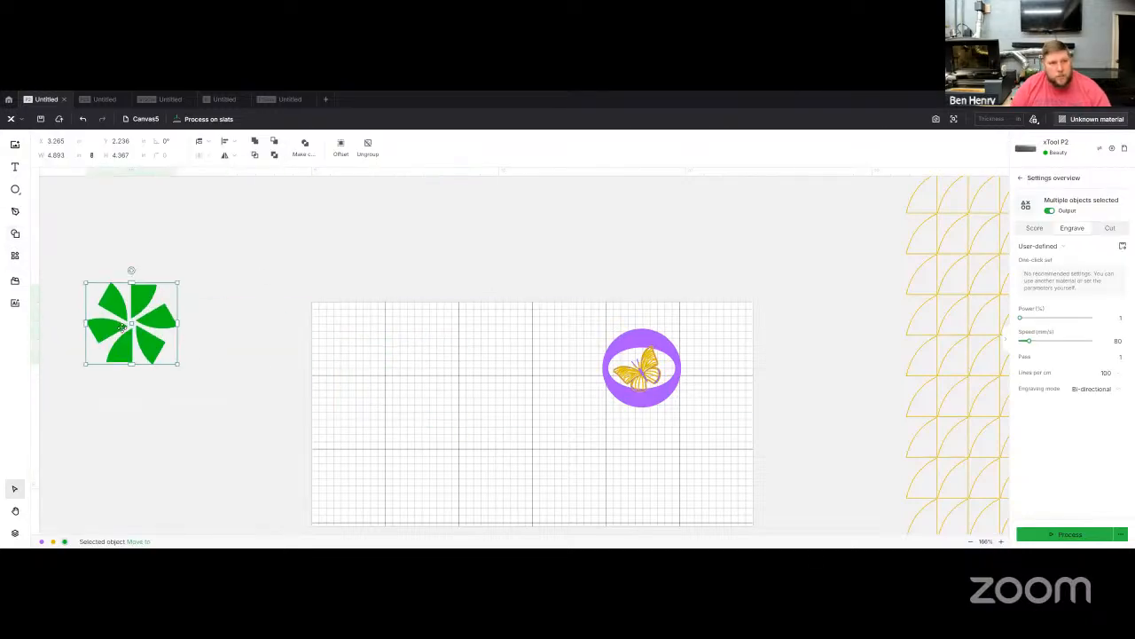
left_click(356, 356)
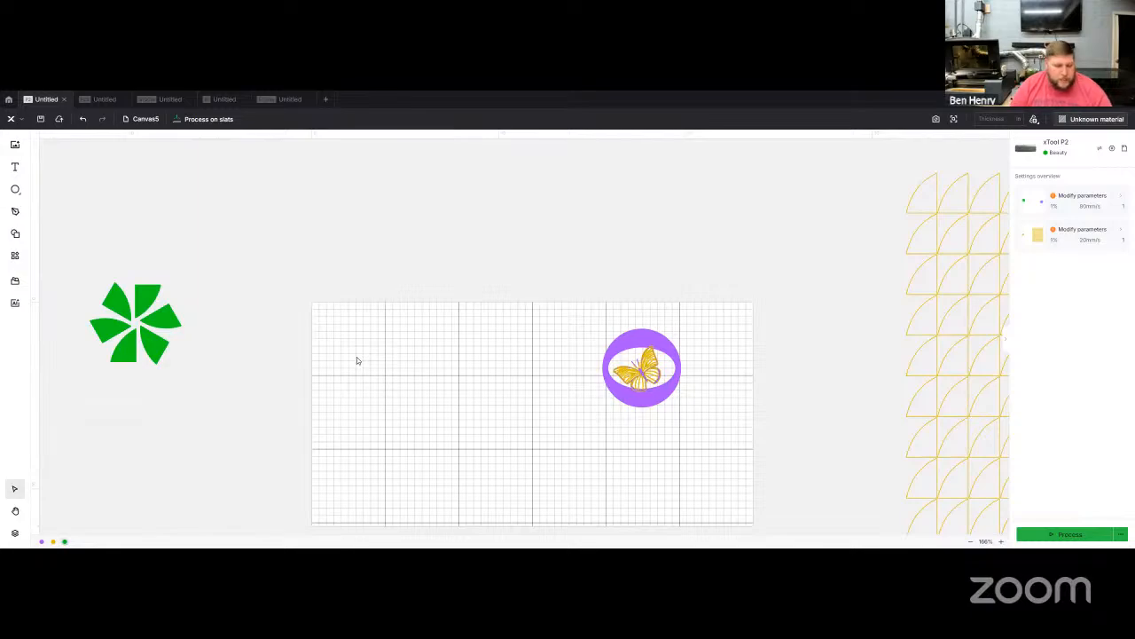
Draw a square about 0.38 in wide at about X 2.653, Y 3.762 in and resize it to 0.25 × 0.25 in.
key("r")
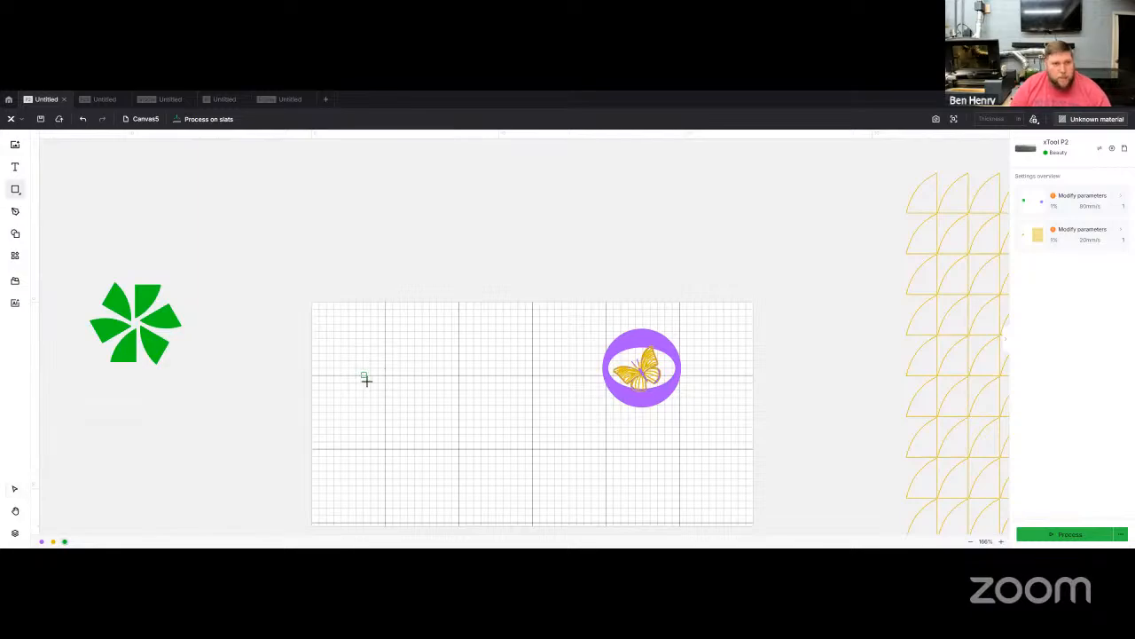
left_click(363, 375)
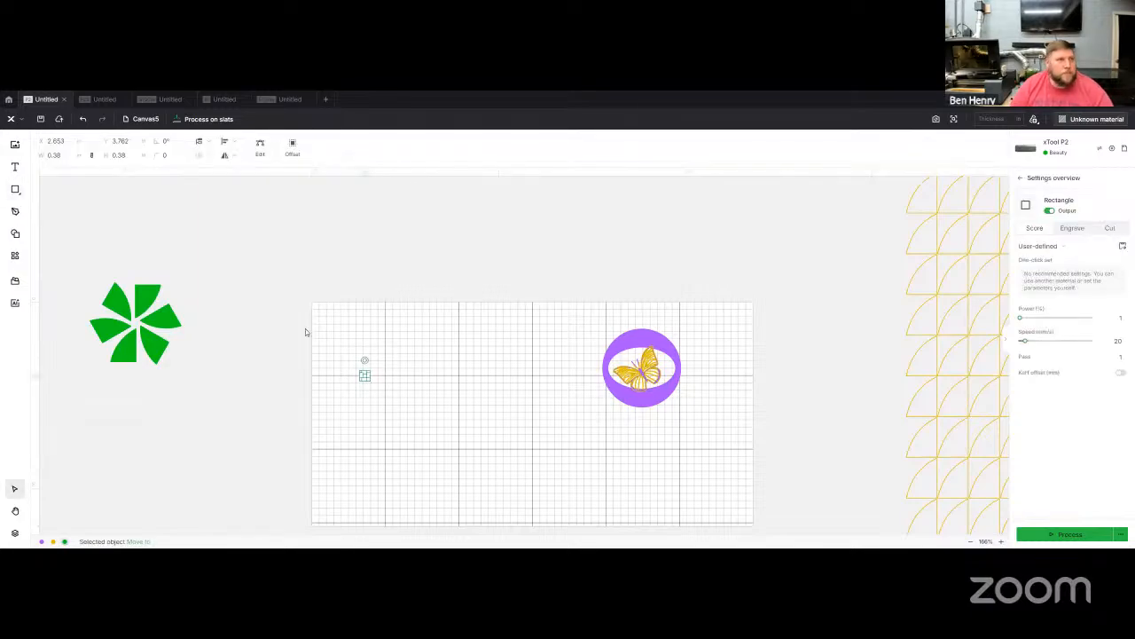
left_click(66, 154)
type("0.25")
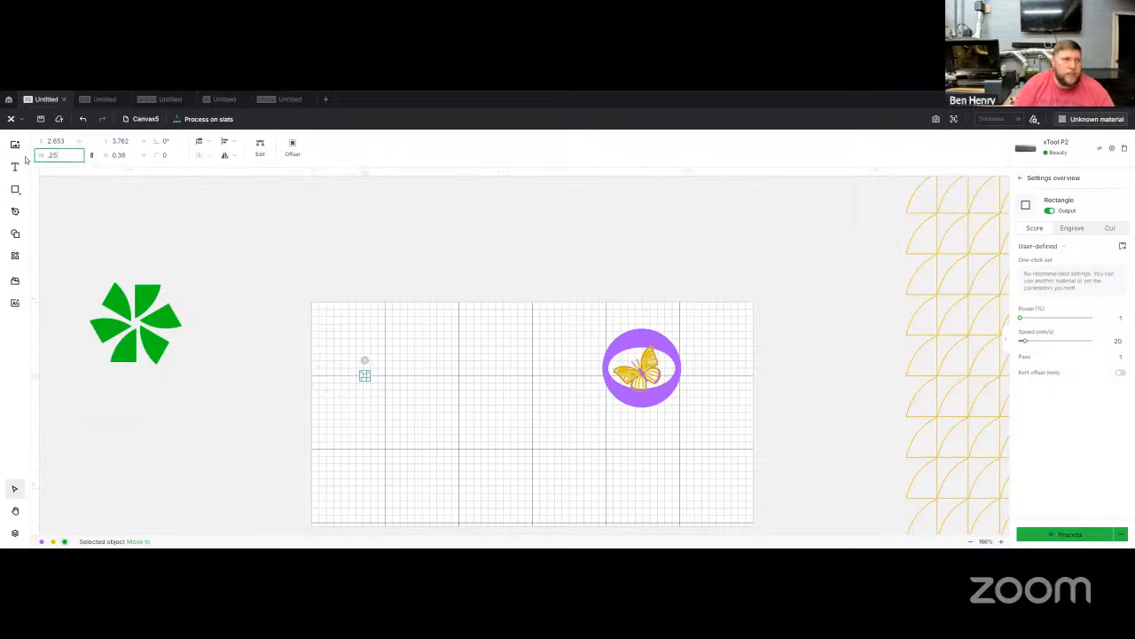
key("Return")
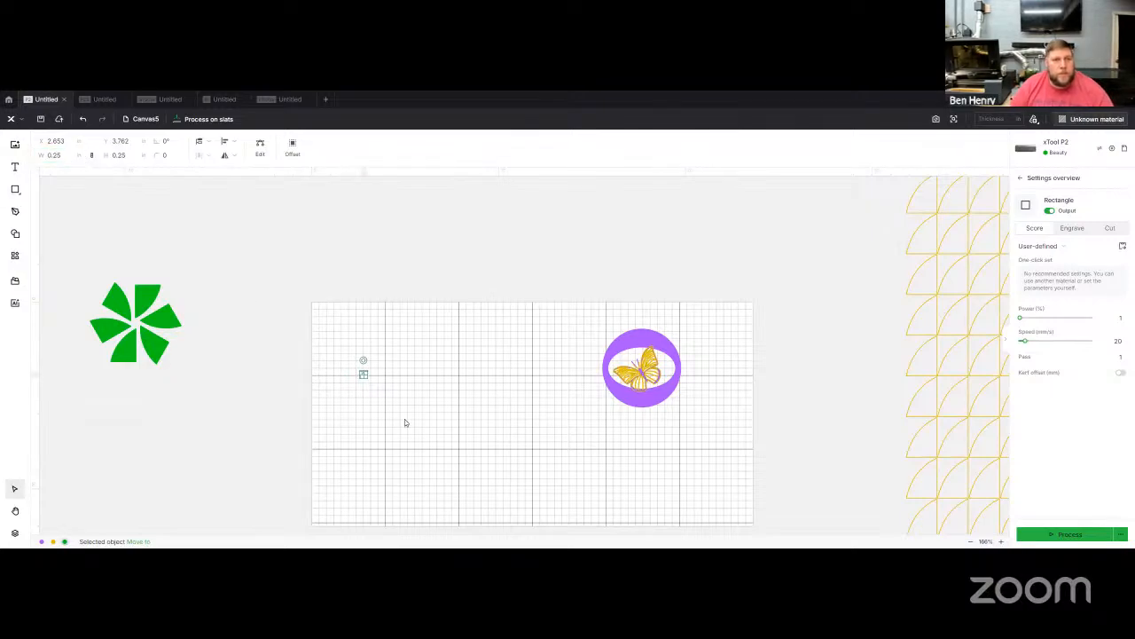
left_click(405, 418)
left_click(328, 401)
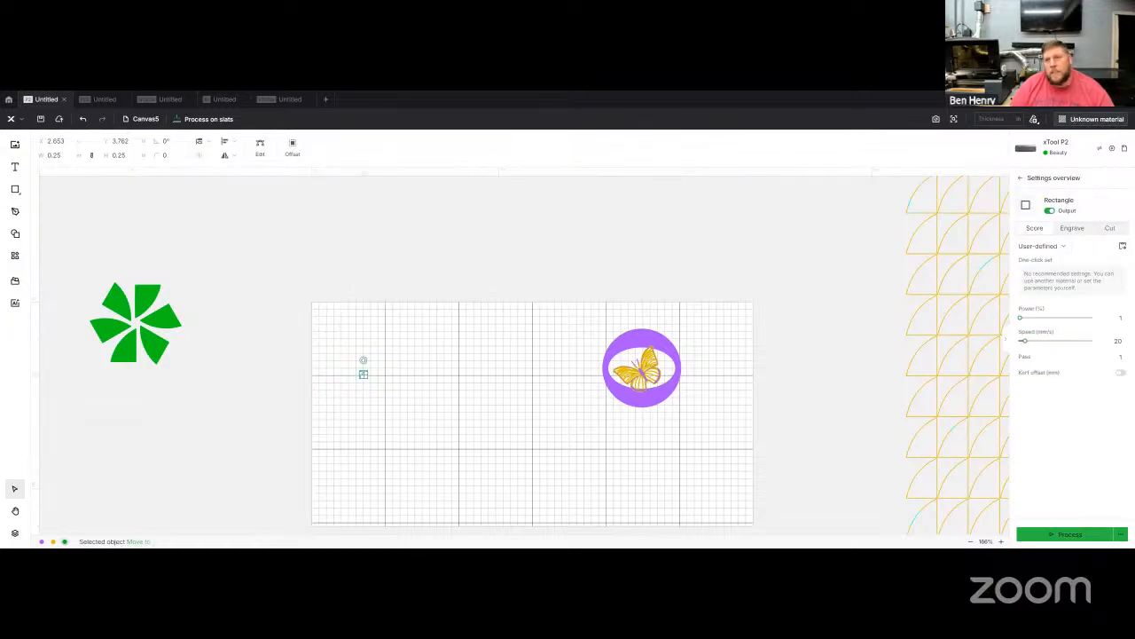
Set the small square to Engrave, keeping 100 lines per cm, and start a material test array from it.
left_click(1073, 231)
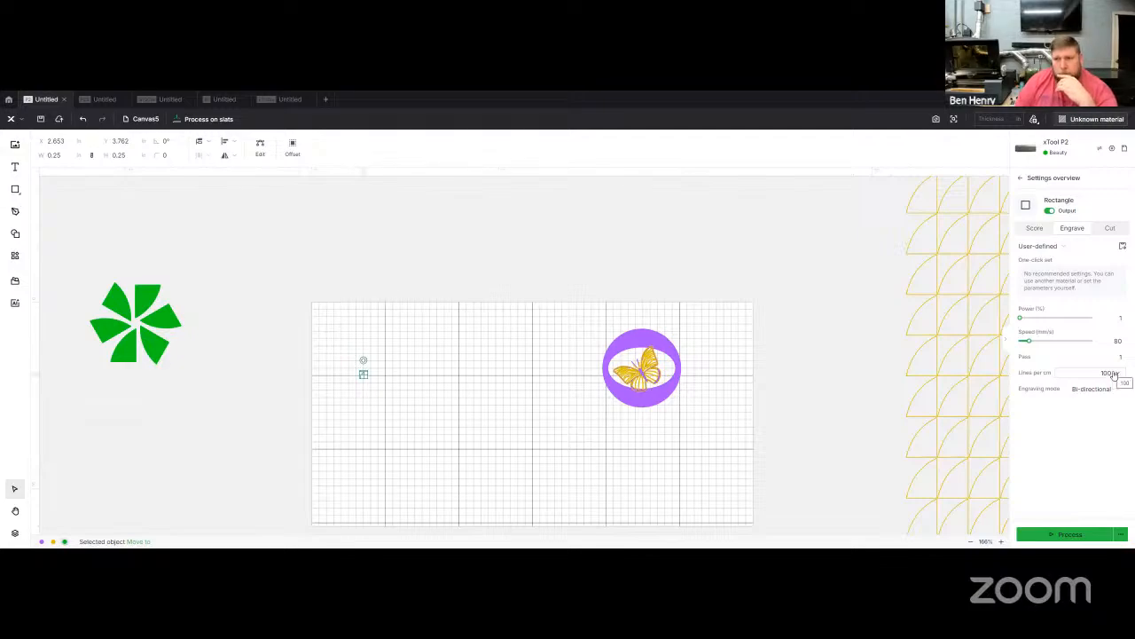
left_click(1114, 374)
left_click(1075, 480)
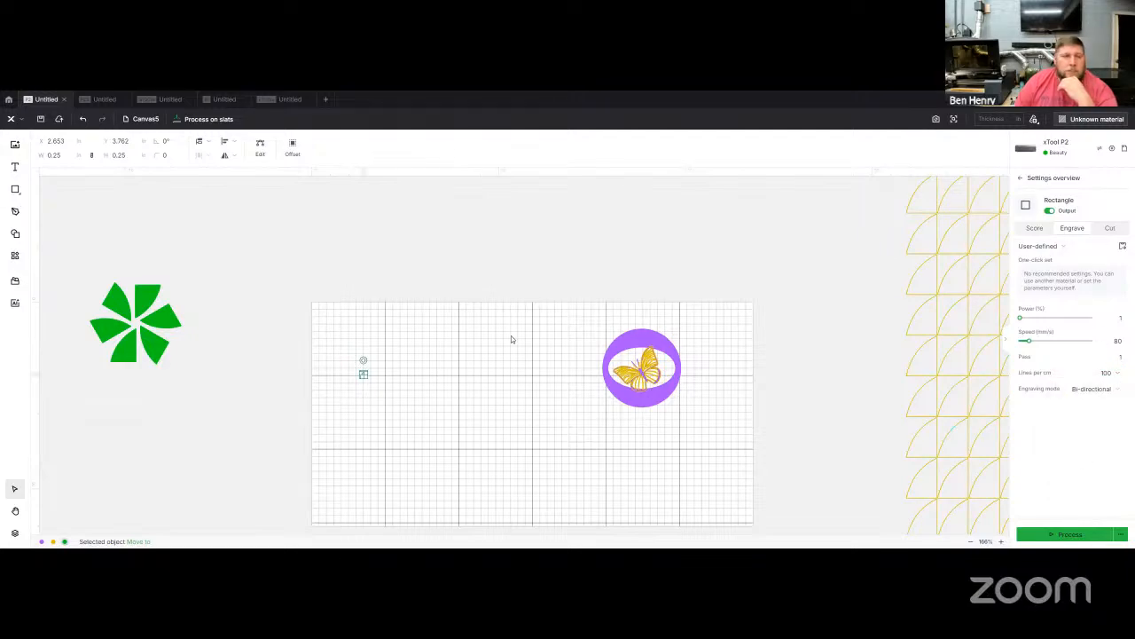
left_click(15, 256)
left_click(71, 246)
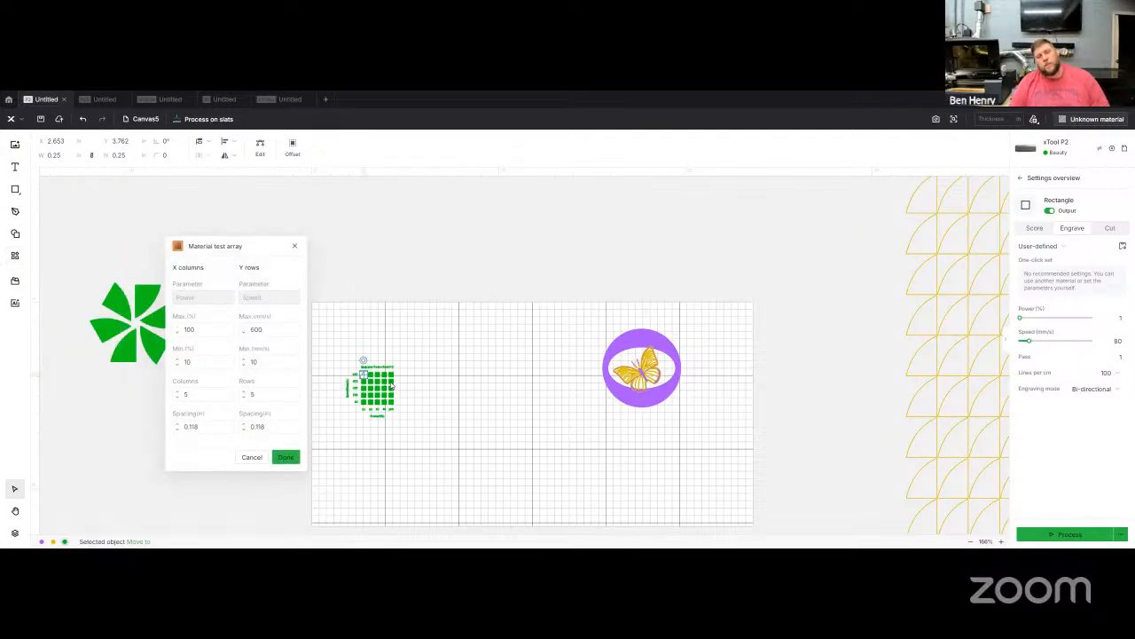
left_click(204, 329)
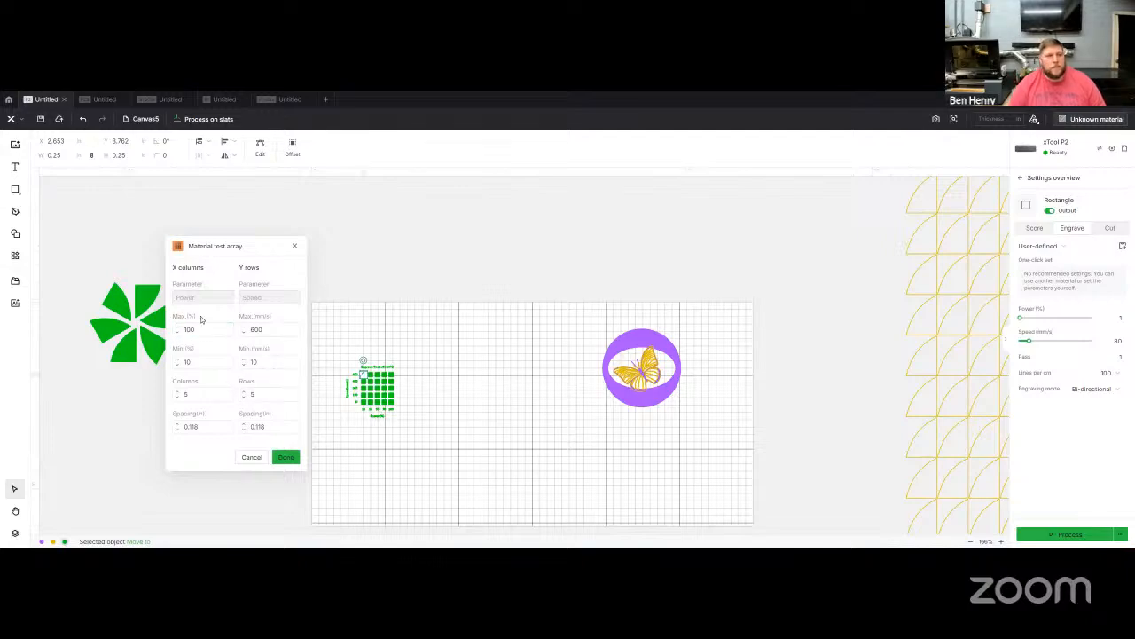
left_click(252, 365)
left_click(367, 387)
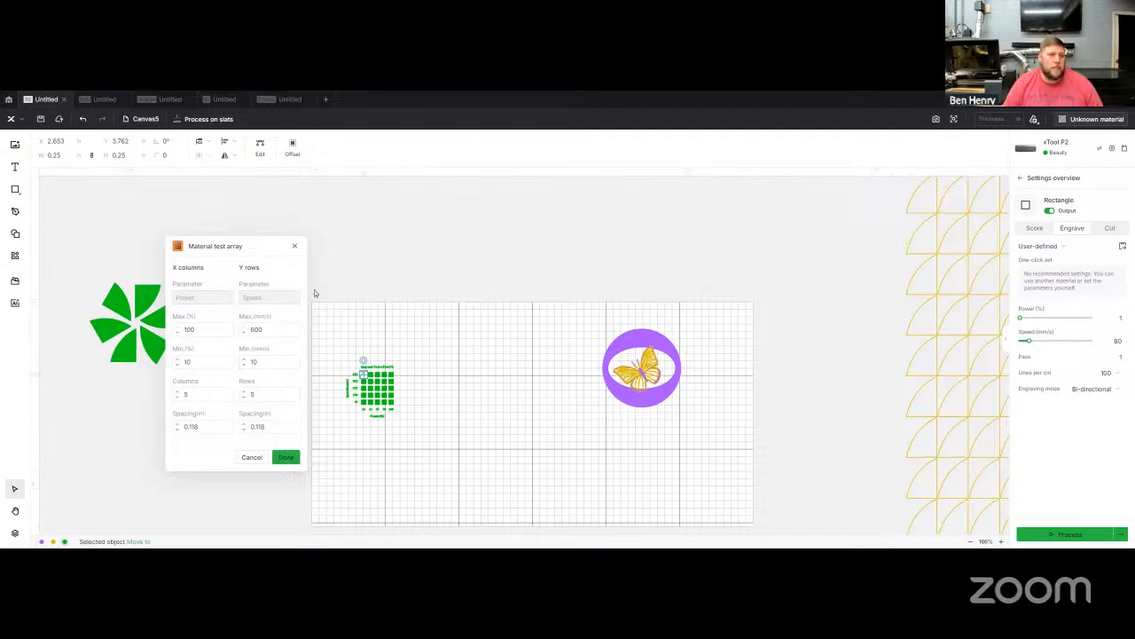
left_click(253, 331)
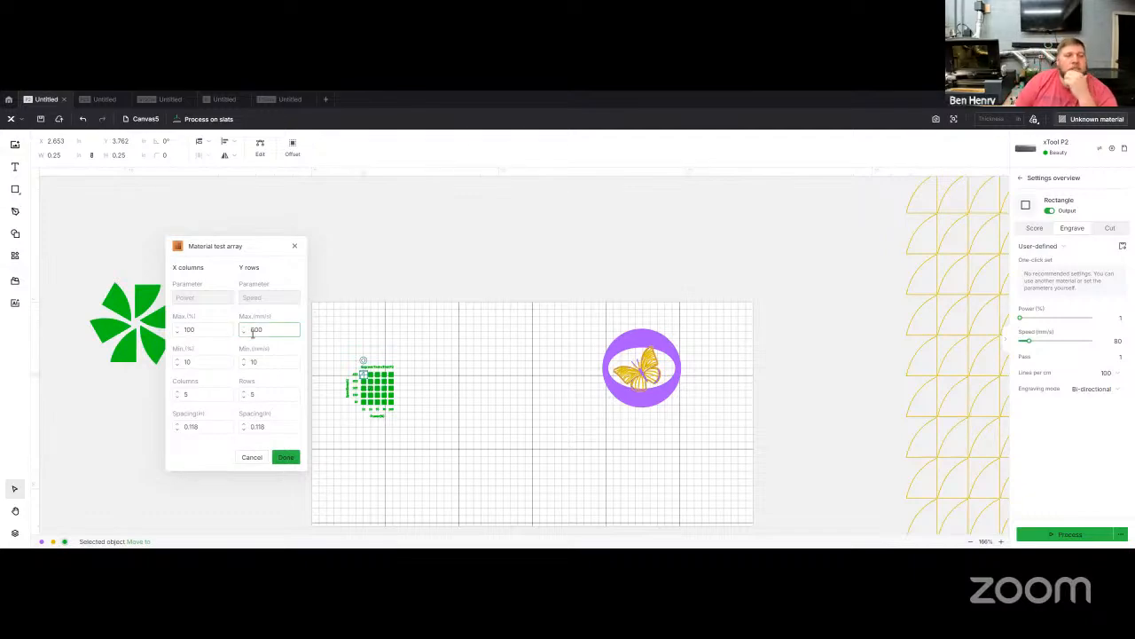
left_click(516, 397)
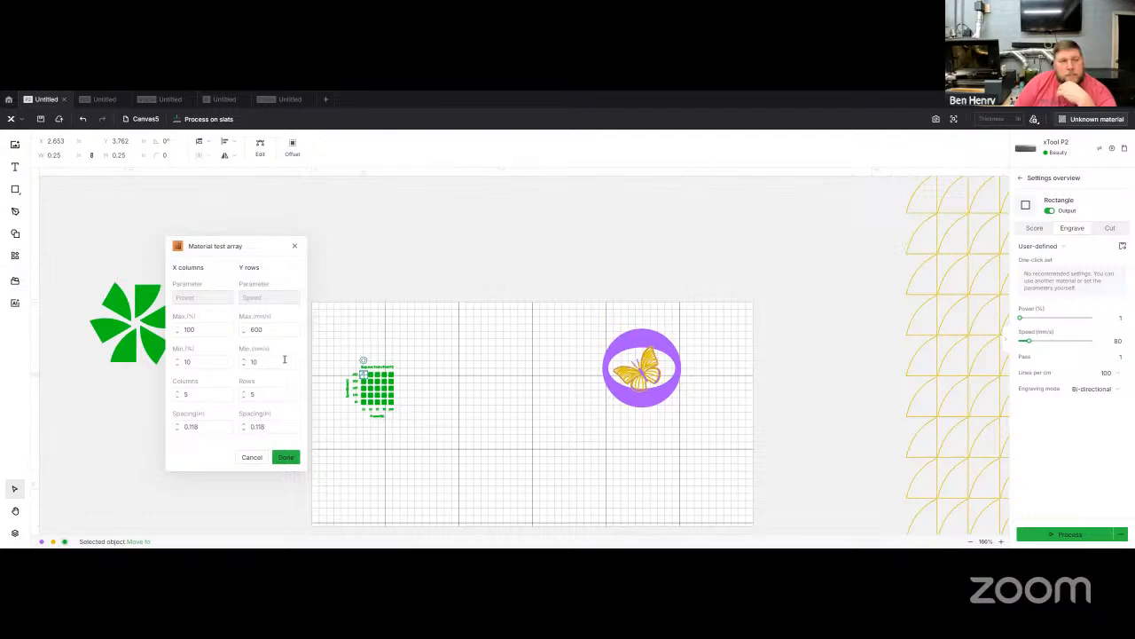
Set the material test array's speed range to a minimum of 30 mm/s and a maximum of 300 mm/s.
left_click(249, 359)
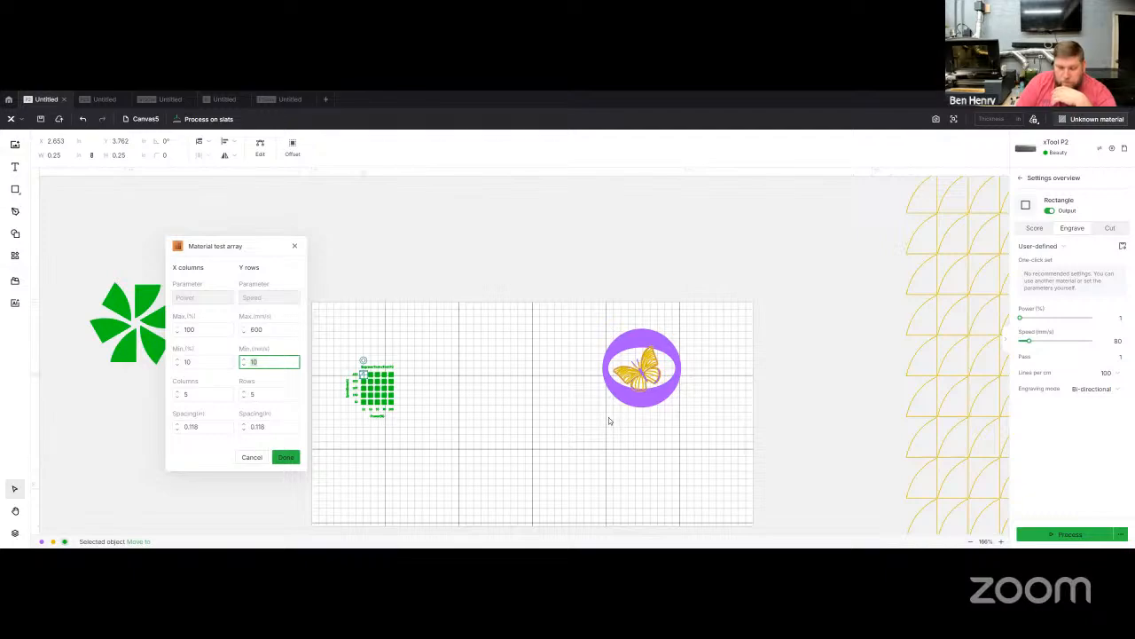
type("5")
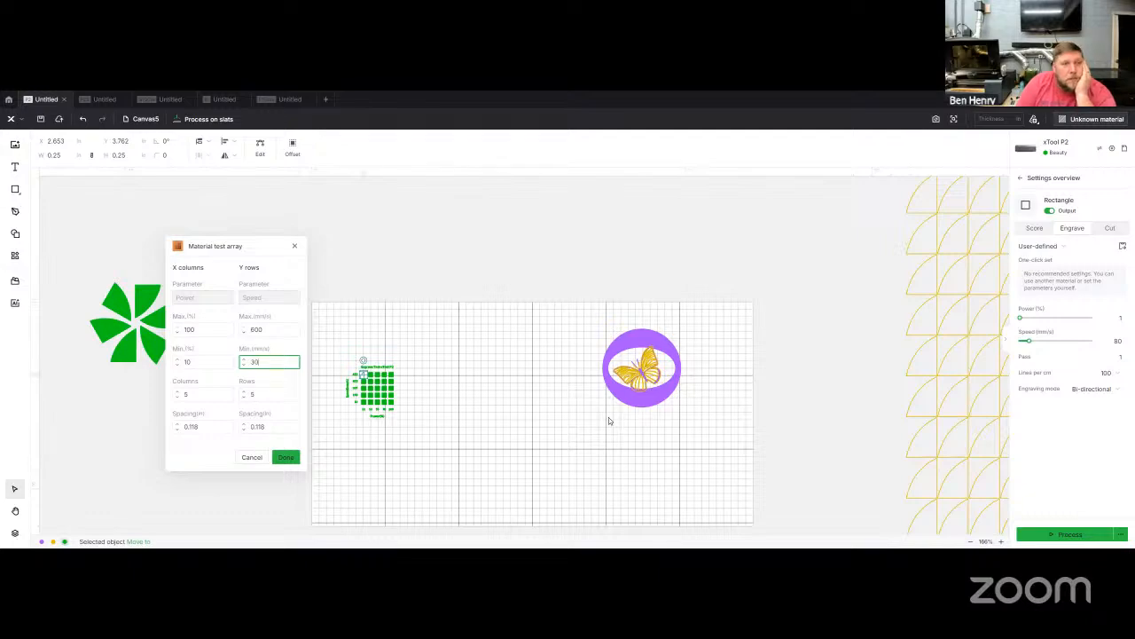
left_click(277, 330)
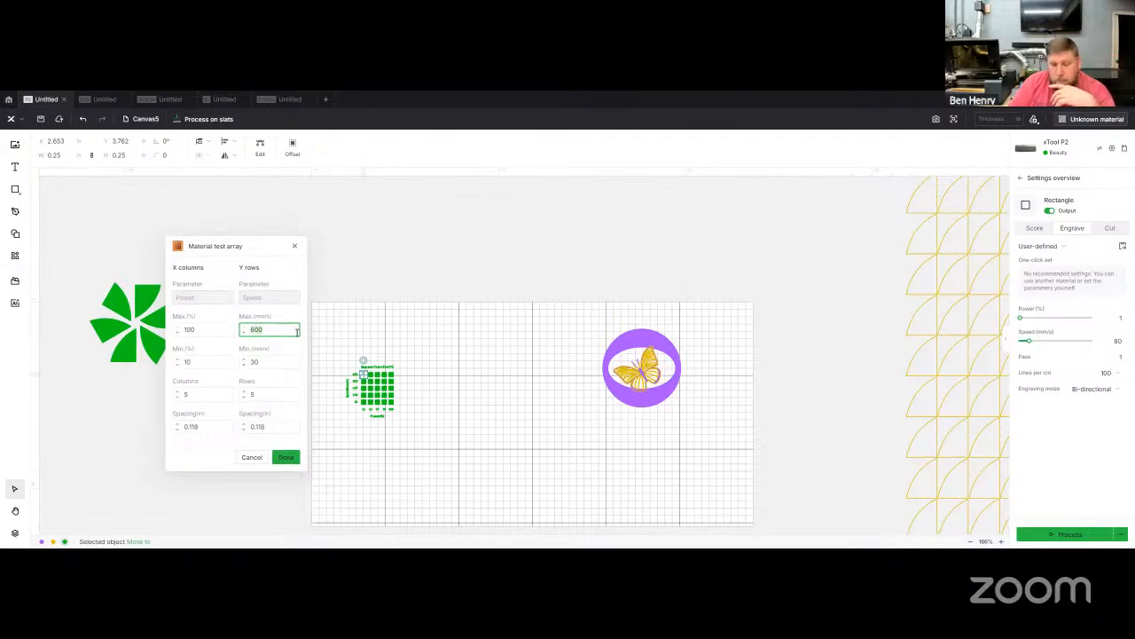
type("3")
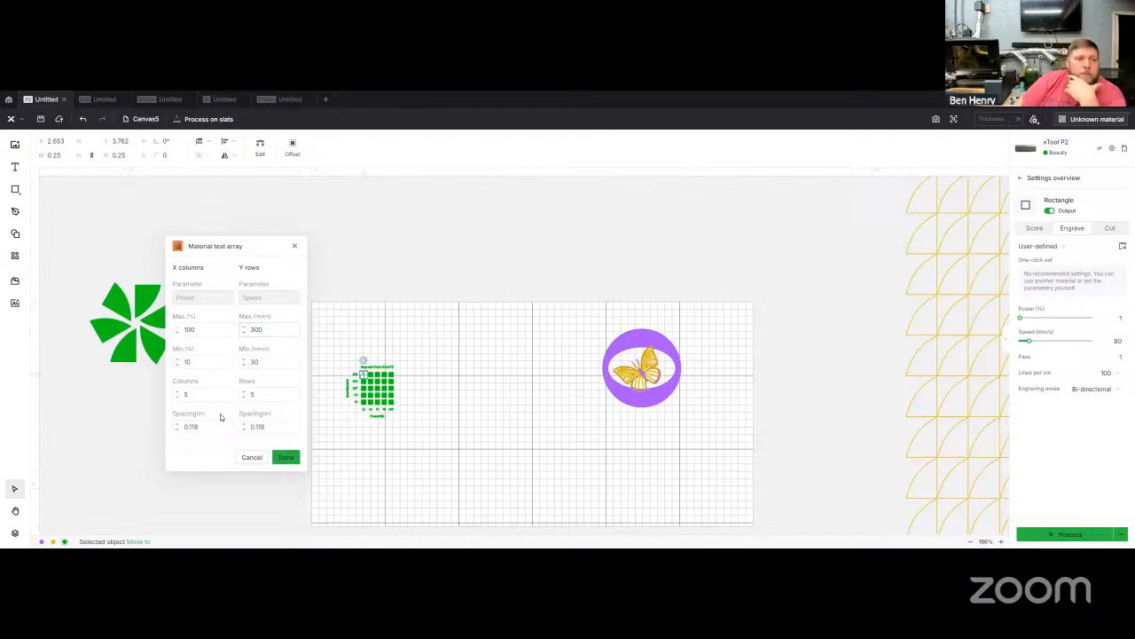
Set the material test array to 10 columns and 10 rows.
left_click(203, 394)
type("1")
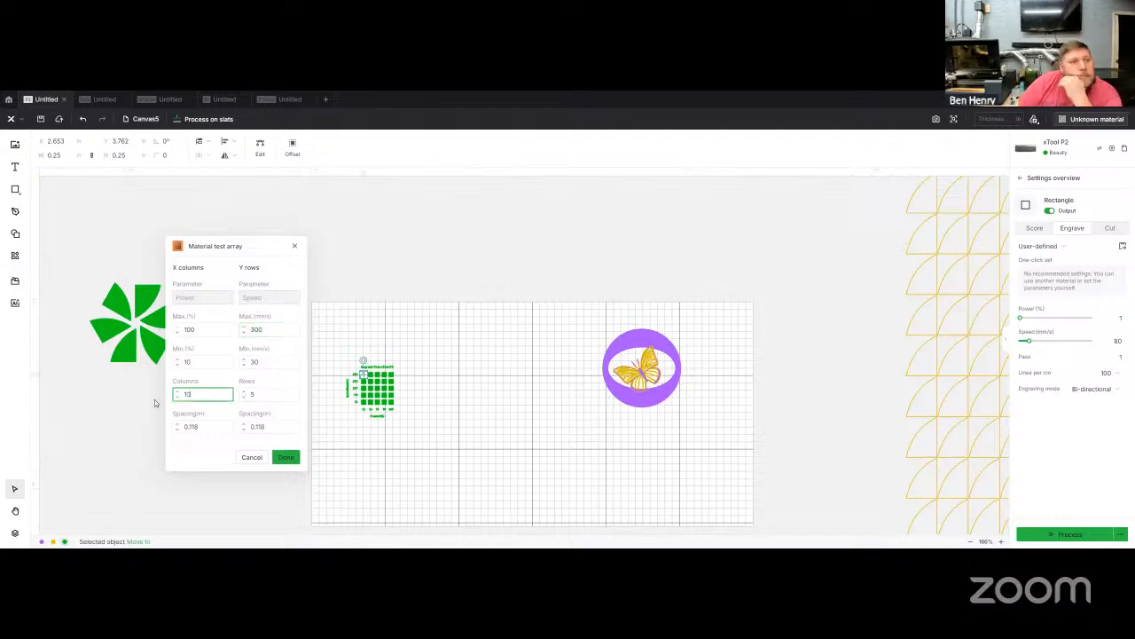
type("0")
left_click(264, 397)
type("10")
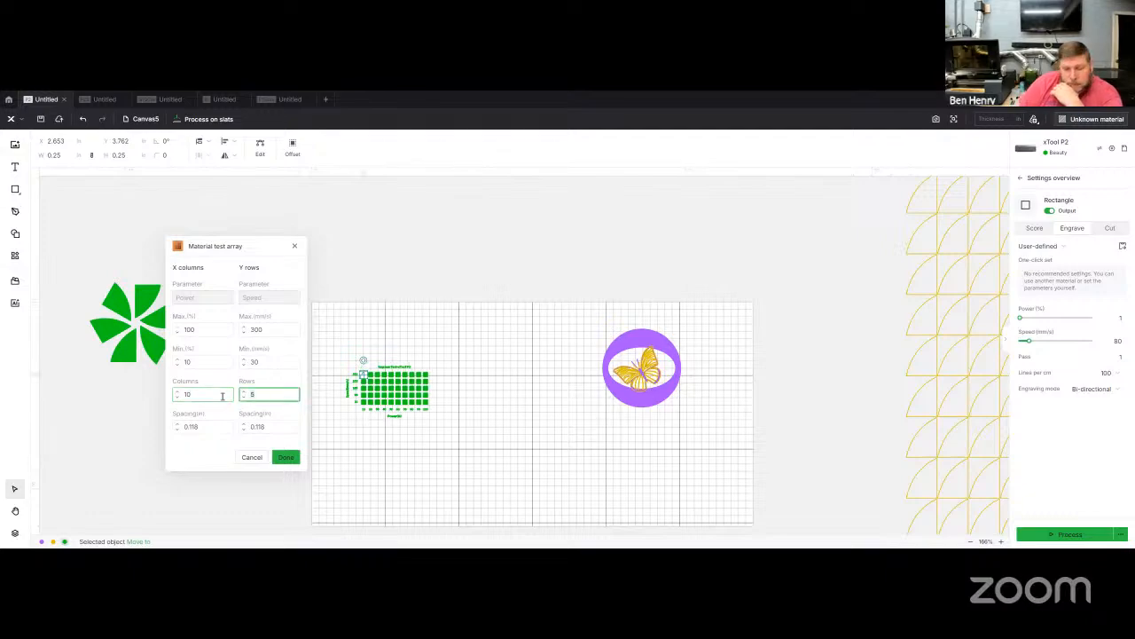
Set the material test array's maximum power to 60% and generate the array.
left_click(215, 329)
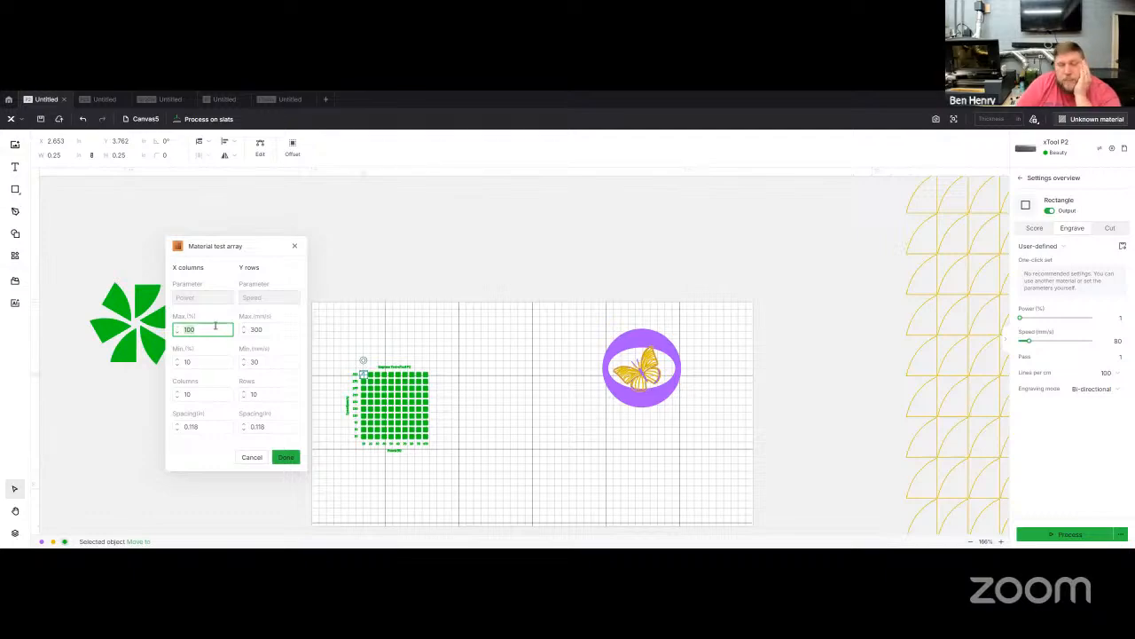
type("60")
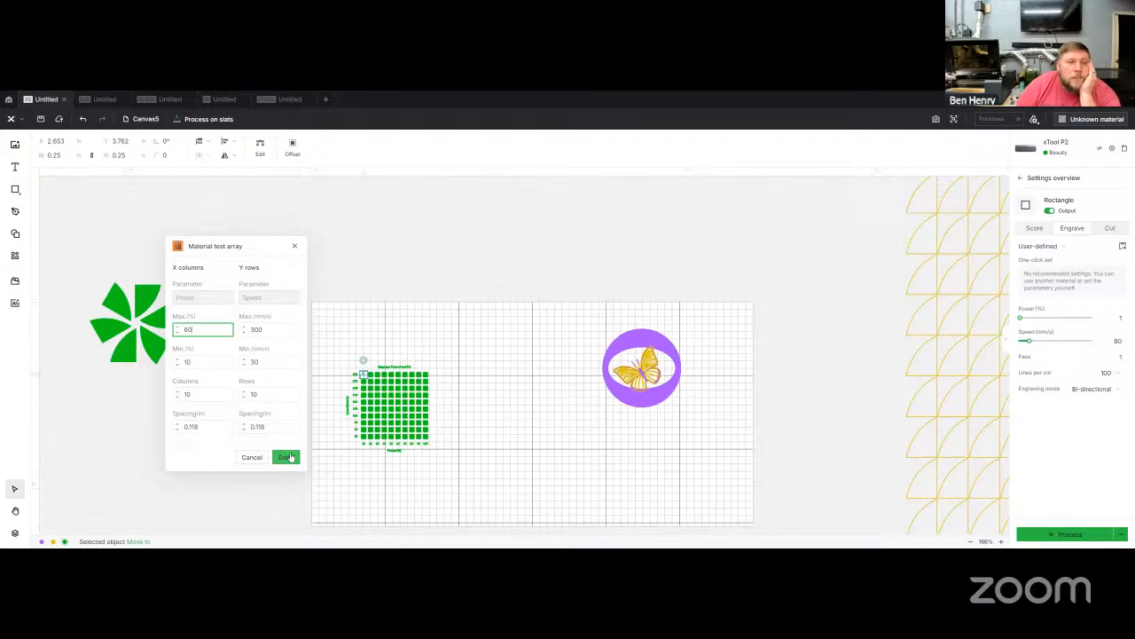
left_click(285, 458)
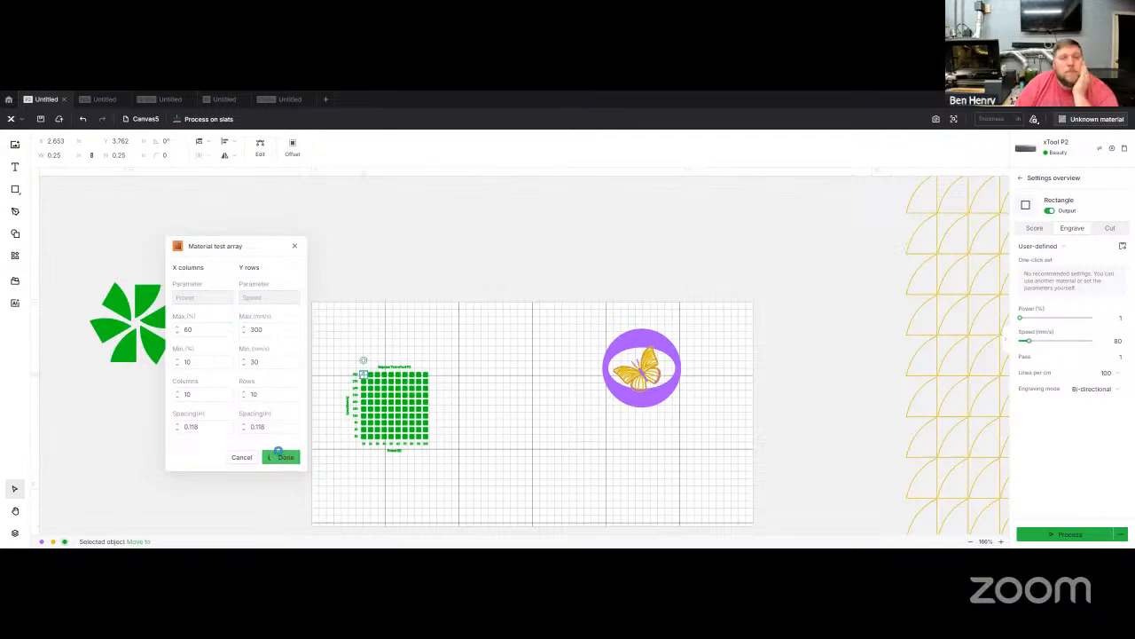
Move the generated engrave test grid as a whole to about X 2.315, Y 3.054 in.
scroll(374, 401, "up", 5)
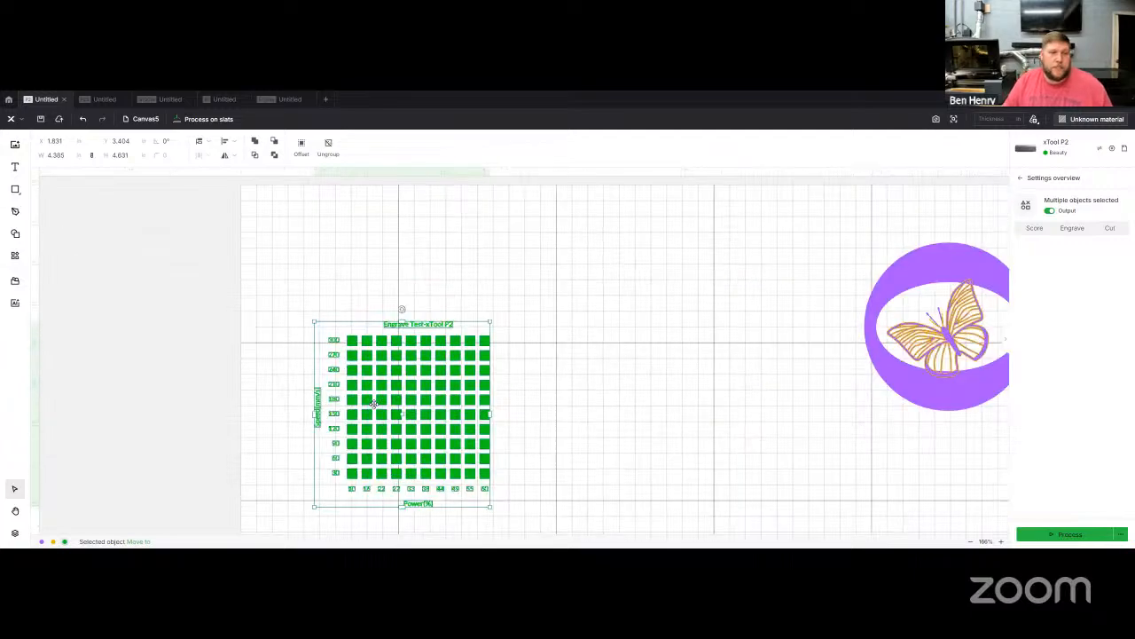
scroll(586, 416, "down", 2)
left_click(592, 360)
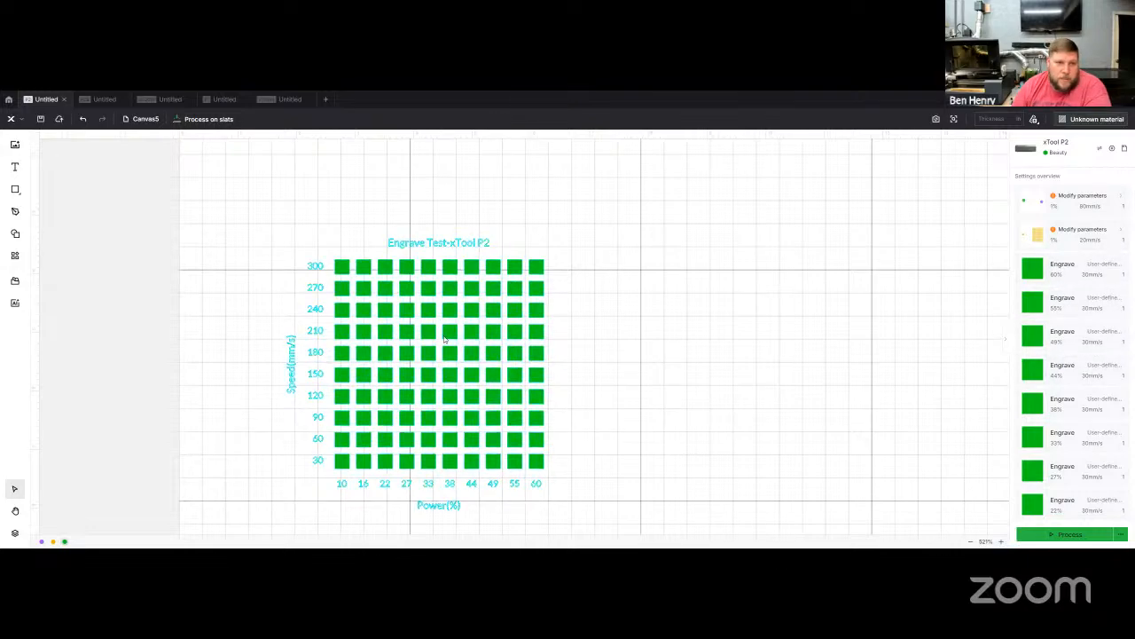
left_click_drag(444, 339, 472, 319)
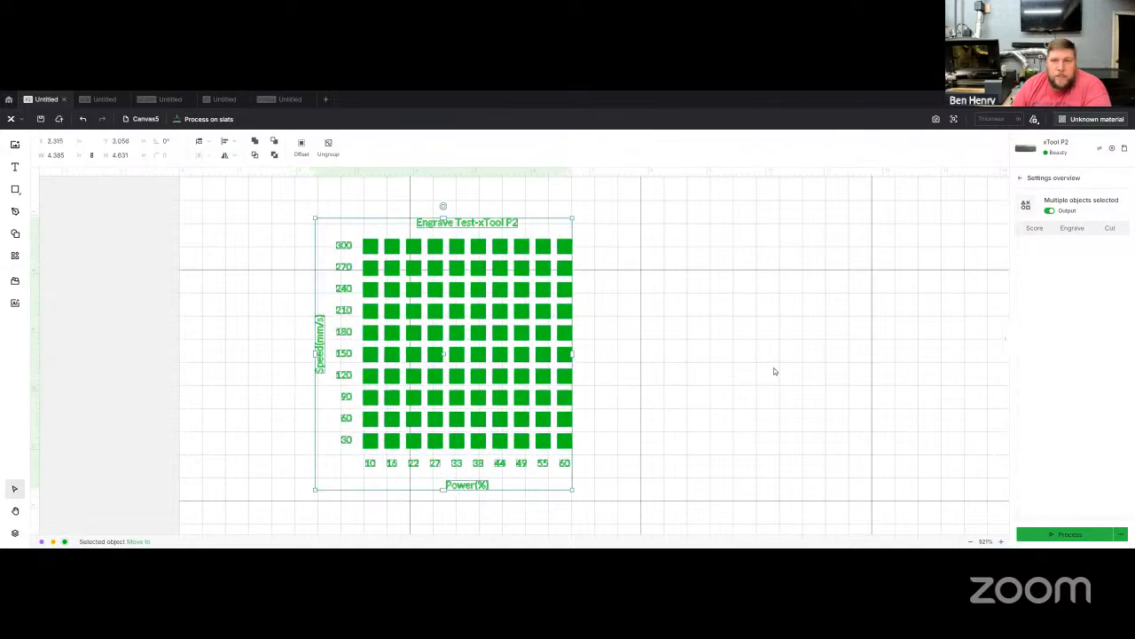
Review the power and speed settings of the test grid's squares, down to the final Score entry for the labels.
left_click(676, 357)
scroll(1099, 417, "down", 2)
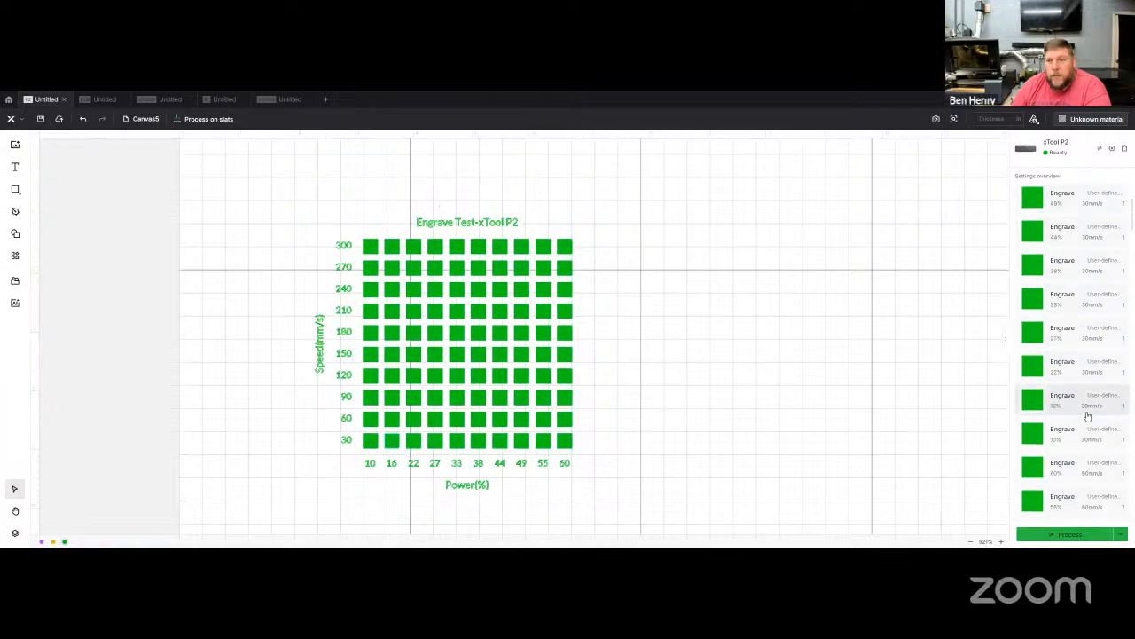
scroll(1086, 419, "down", 10)
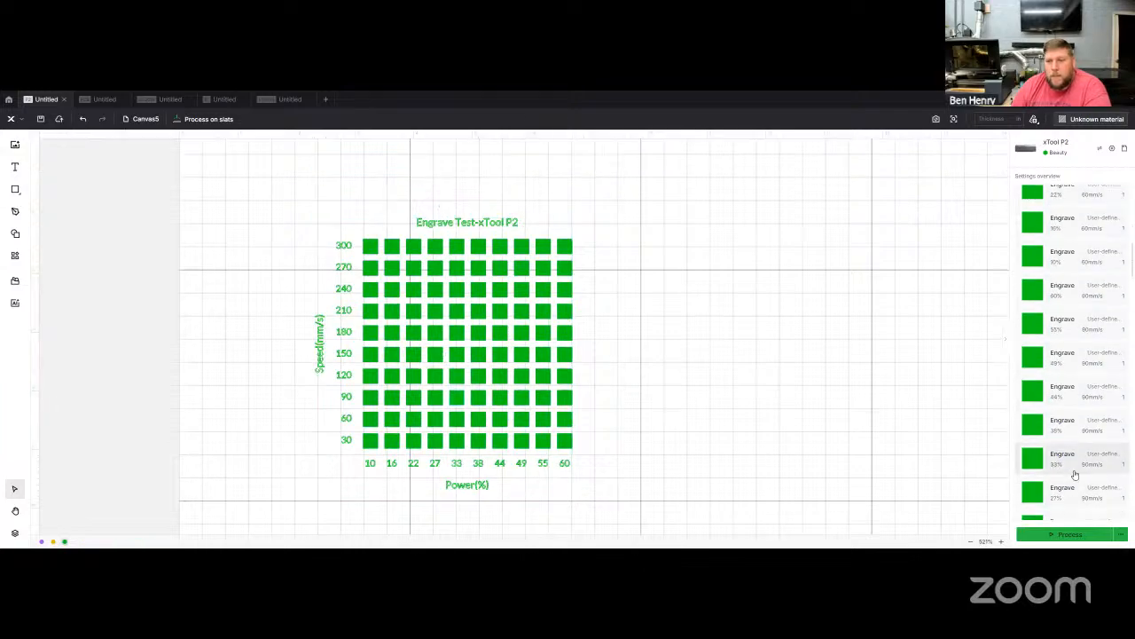
scroll(1076, 474, "down", 15)
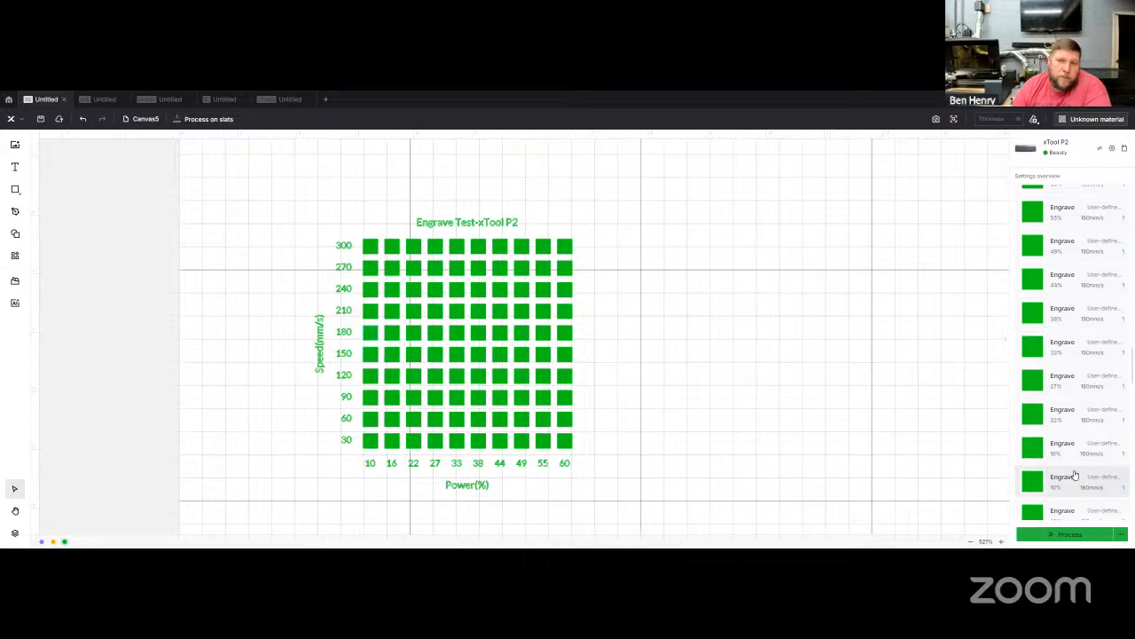
scroll(1076, 479, "down", 10)
left_click(1076, 503)
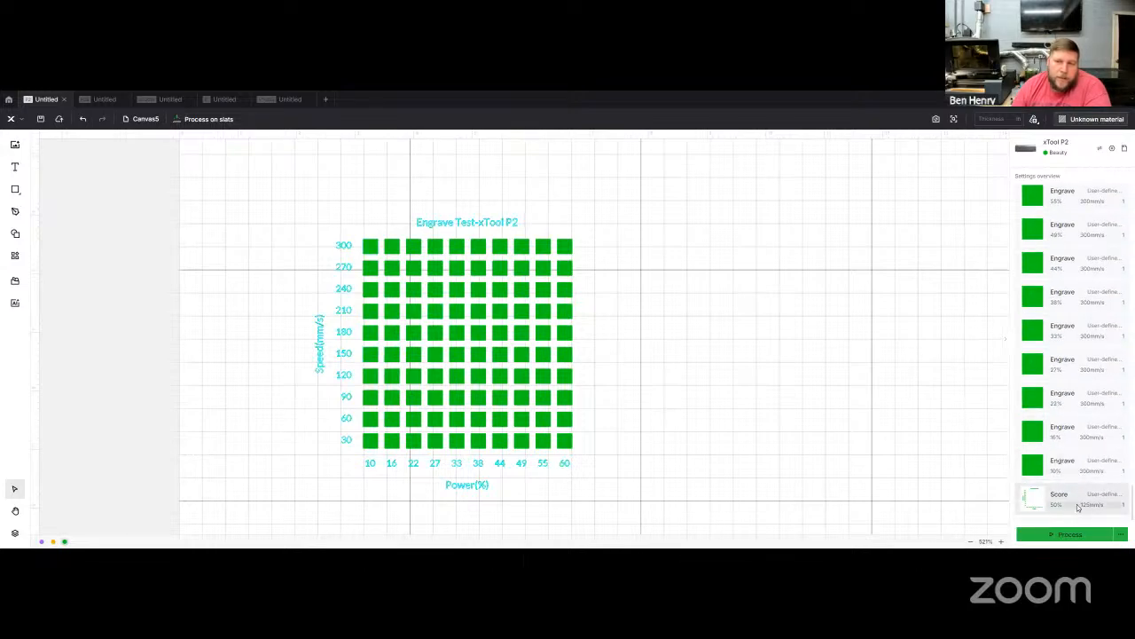
Select all the scored labels of the test grid, group them and ungroup them again.
left_click(1062, 502)
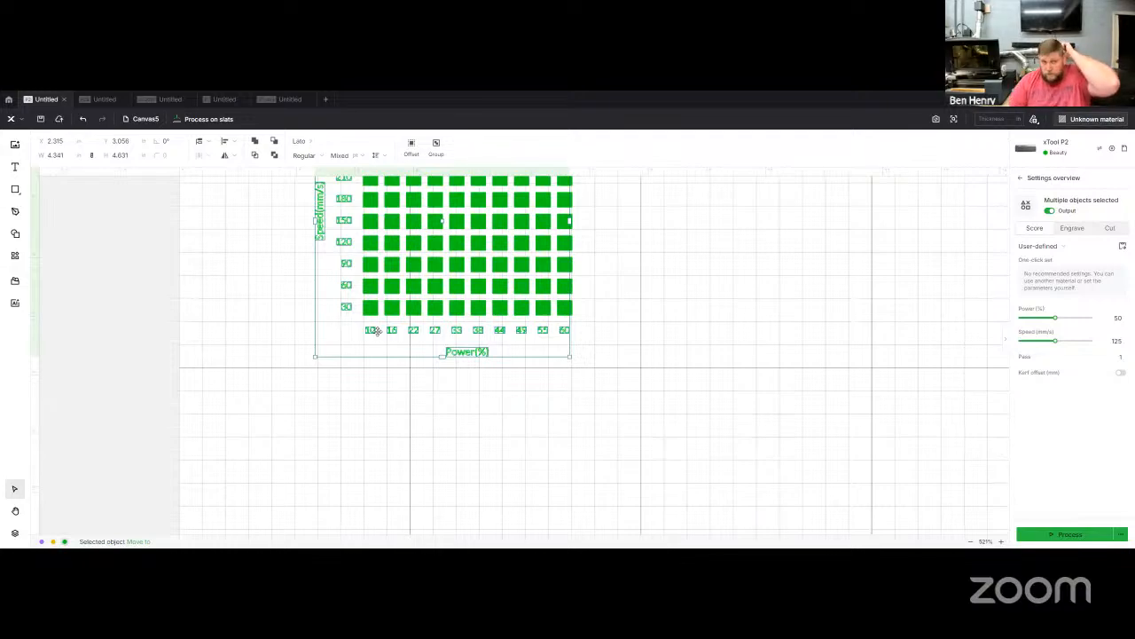
scroll(388, 329, "up", 2)
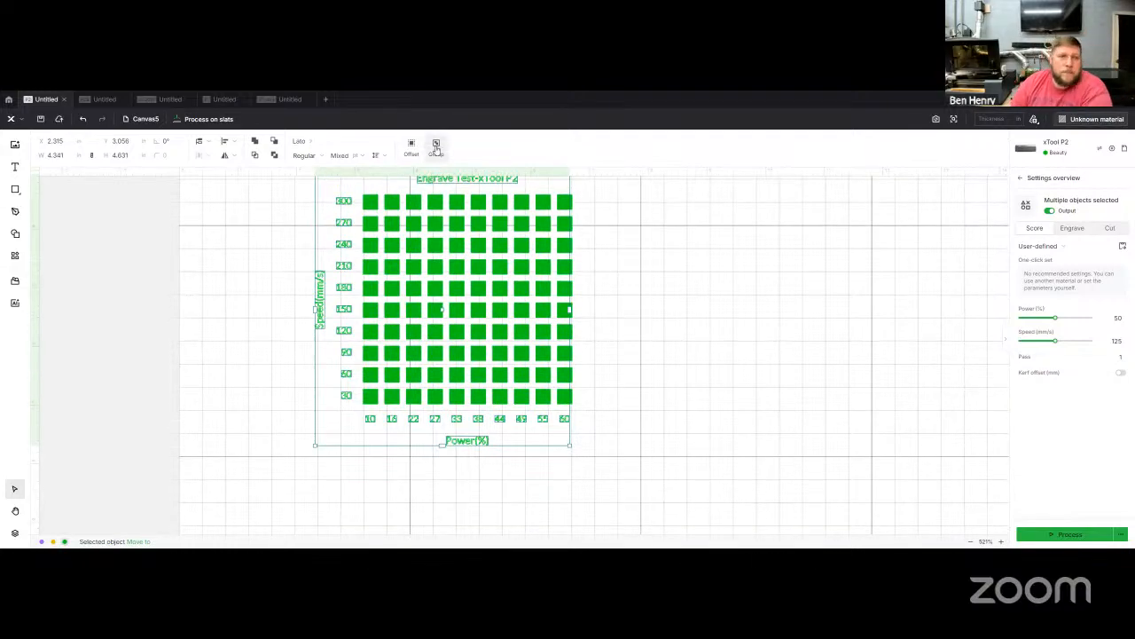
scroll(465, 199, "up", 2)
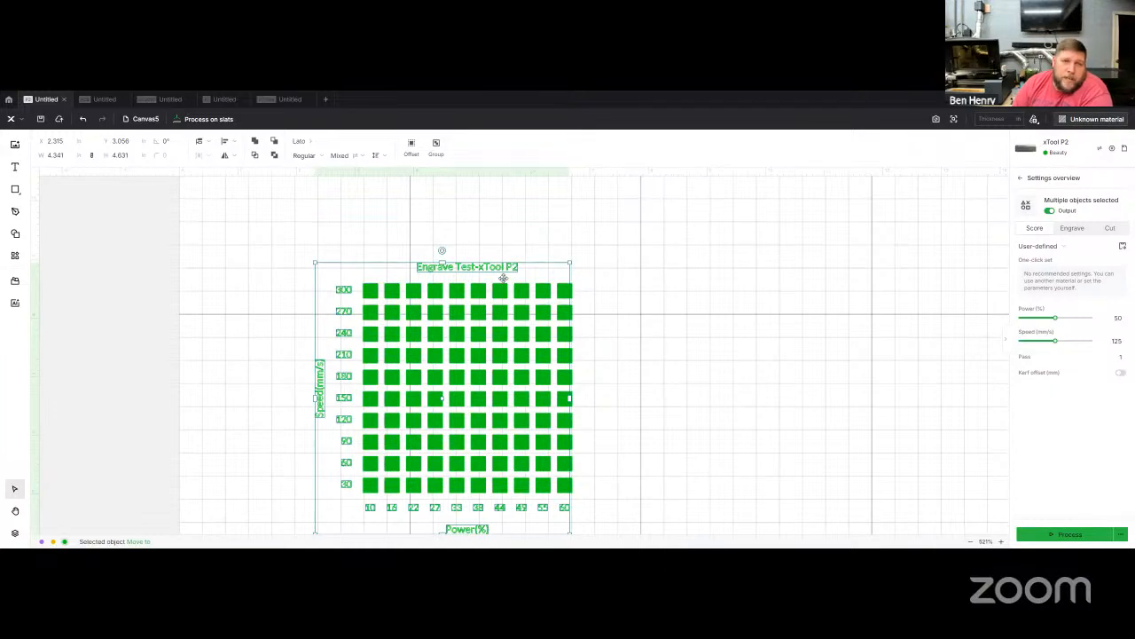
left_click(436, 144)
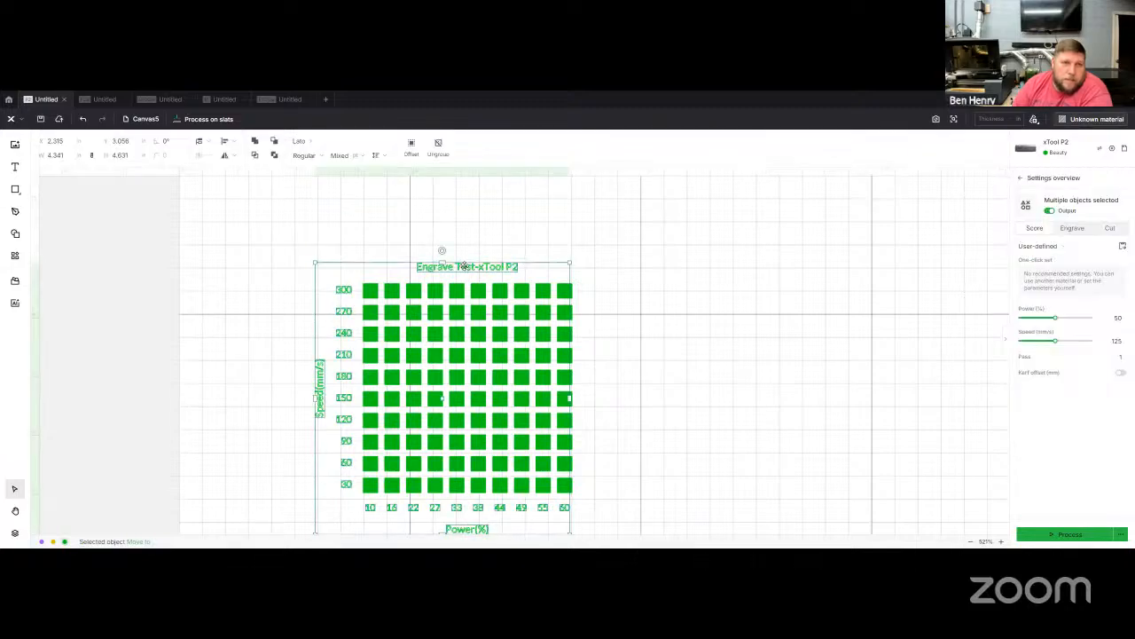
left_click(438, 145)
Switch the grid's "Engrave Test-xTool P2" title from Score to Engrave processing and back to Score, leaving it deselected.
left_click(489, 267)
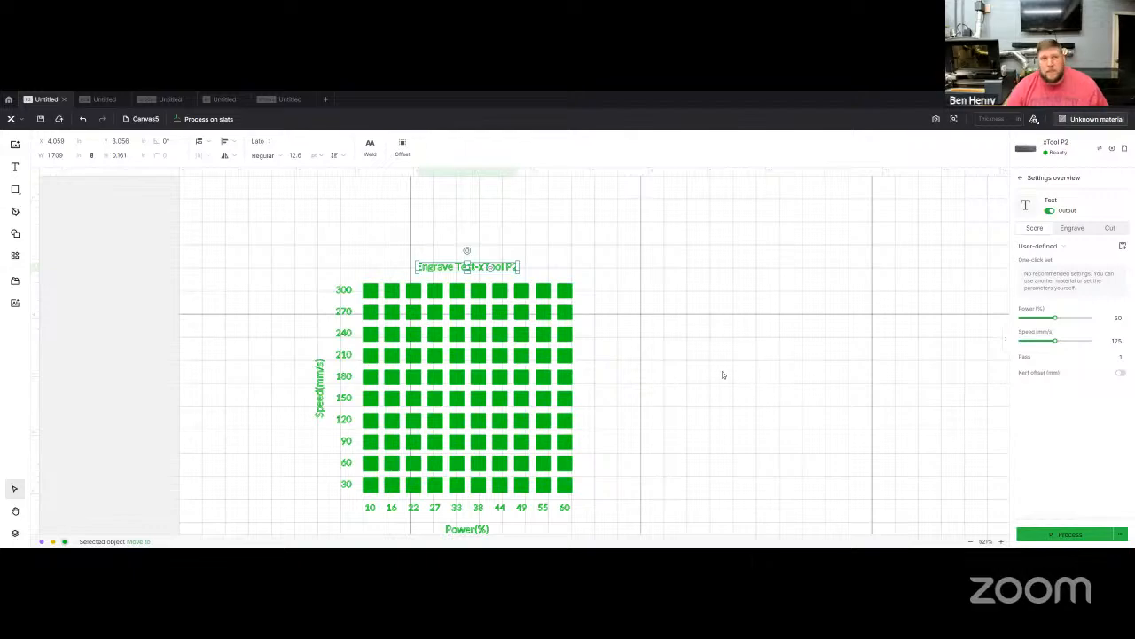
left_click(1073, 230)
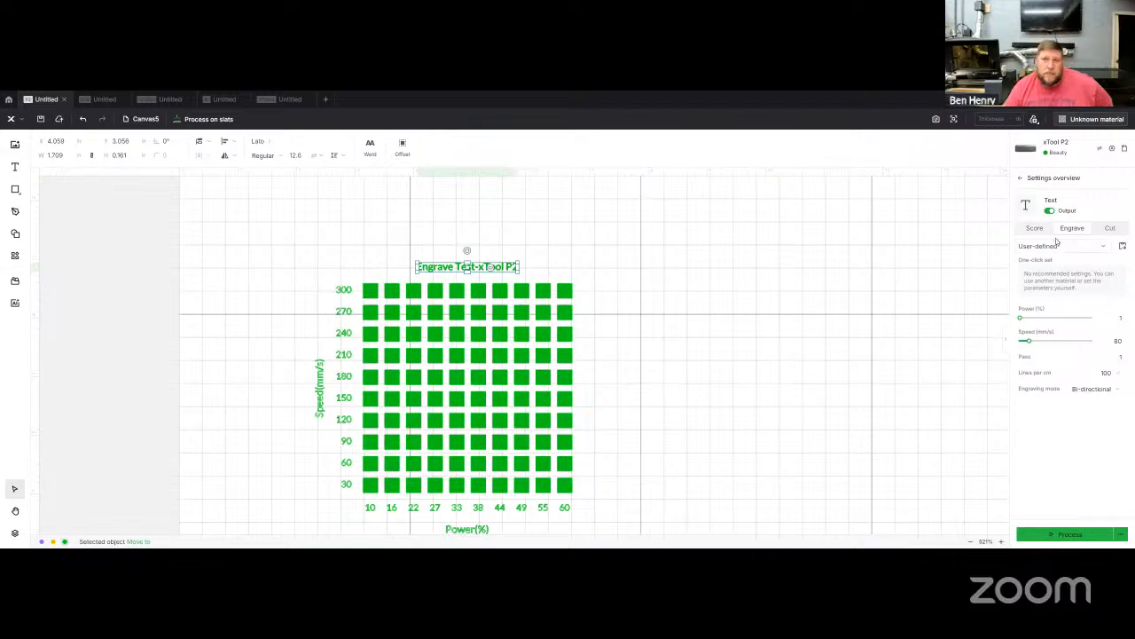
left_click(1033, 228)
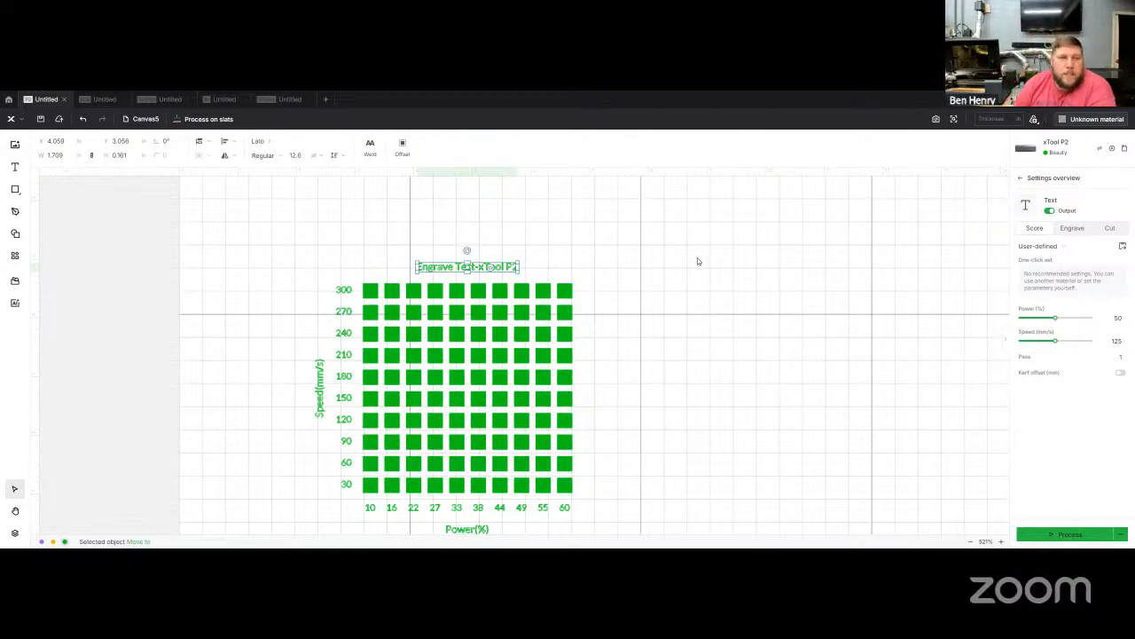
left_click(707, 319)
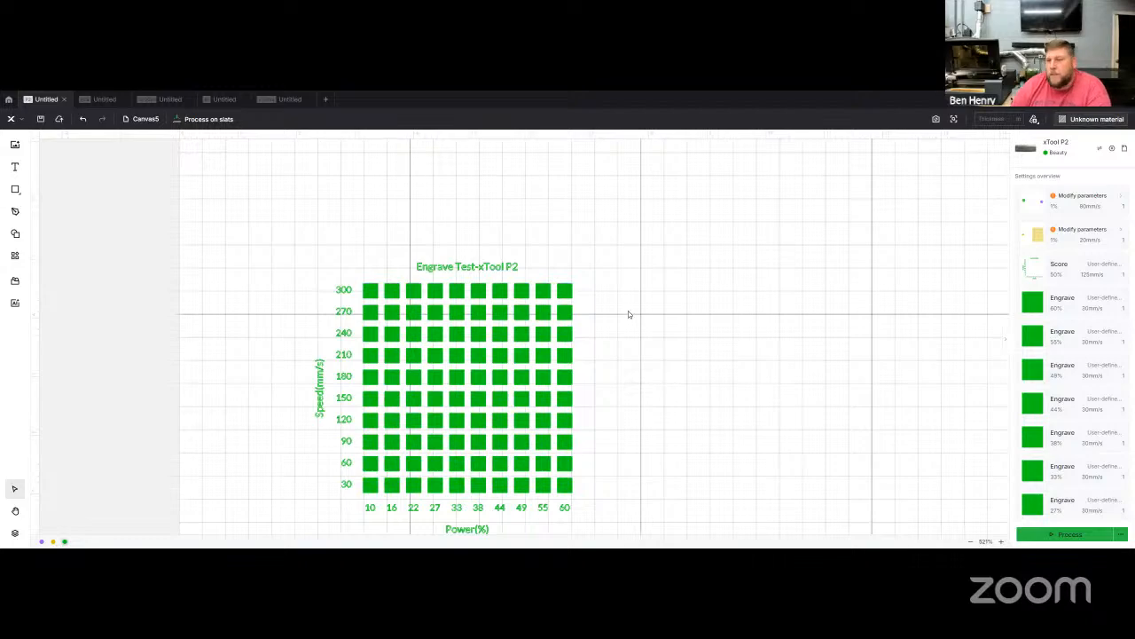
Select the whole test grid with its labels and shift it slightly up and to the left on the work area.
left_click(535, 292)
left_click(584, 362)
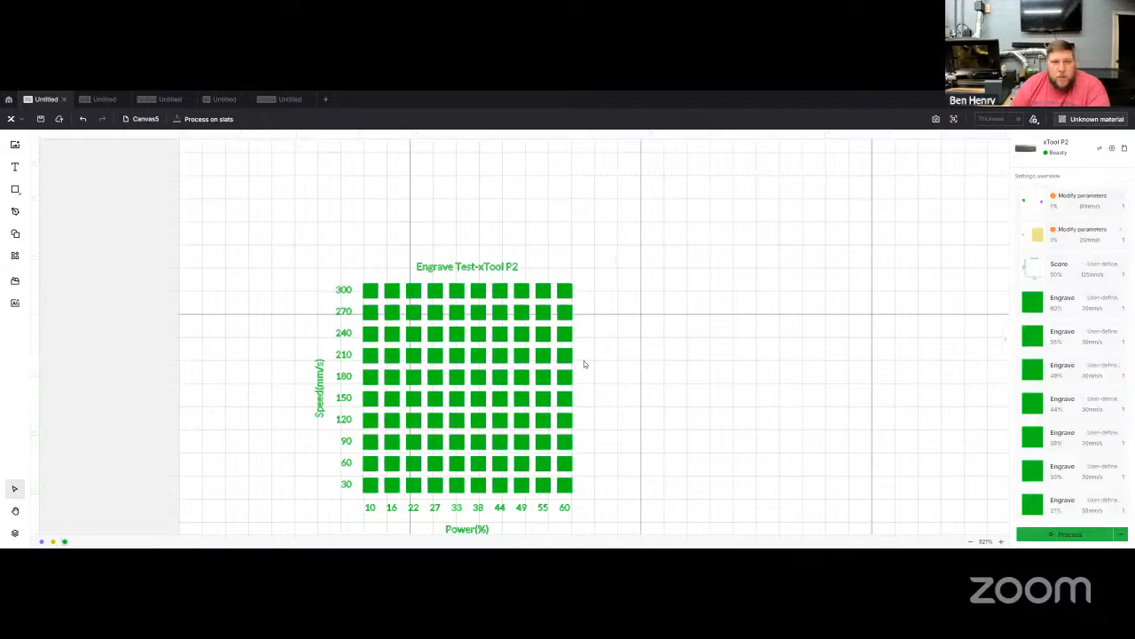
left_click_drag(614, 256, 314, 532)
left_click_drag(469, 449, 427, 368)
left_click(580, 316)
scroll(536, 257, "up", 1)
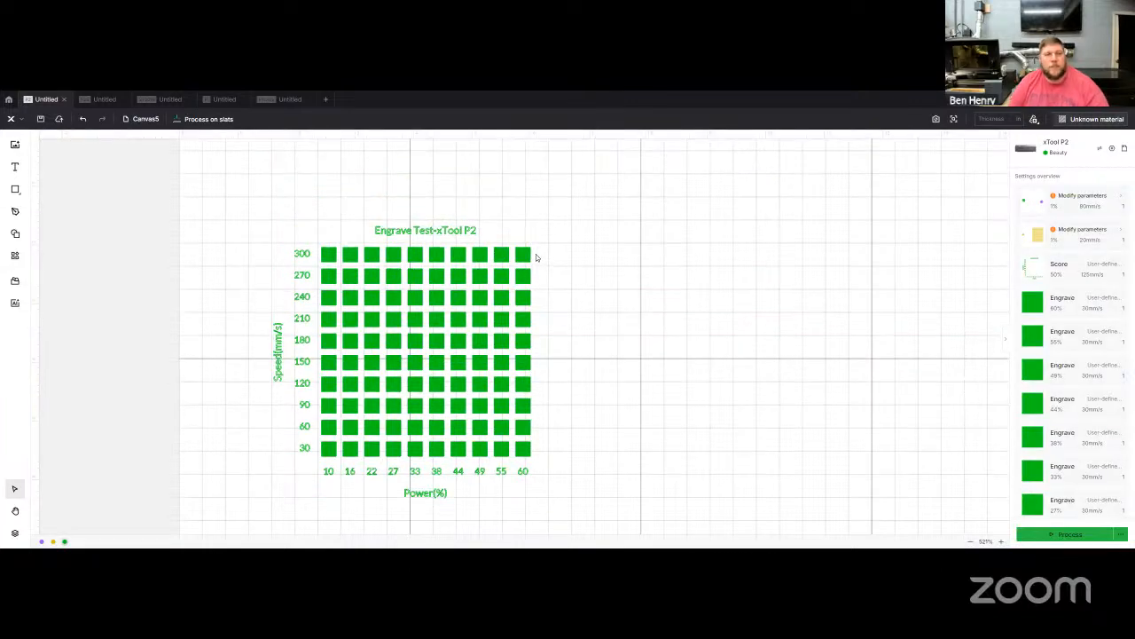
Move the complete test grid with its labels off the work area, just below and to the right of the green pinwheel.
scroll(570, 263, "down", 4)
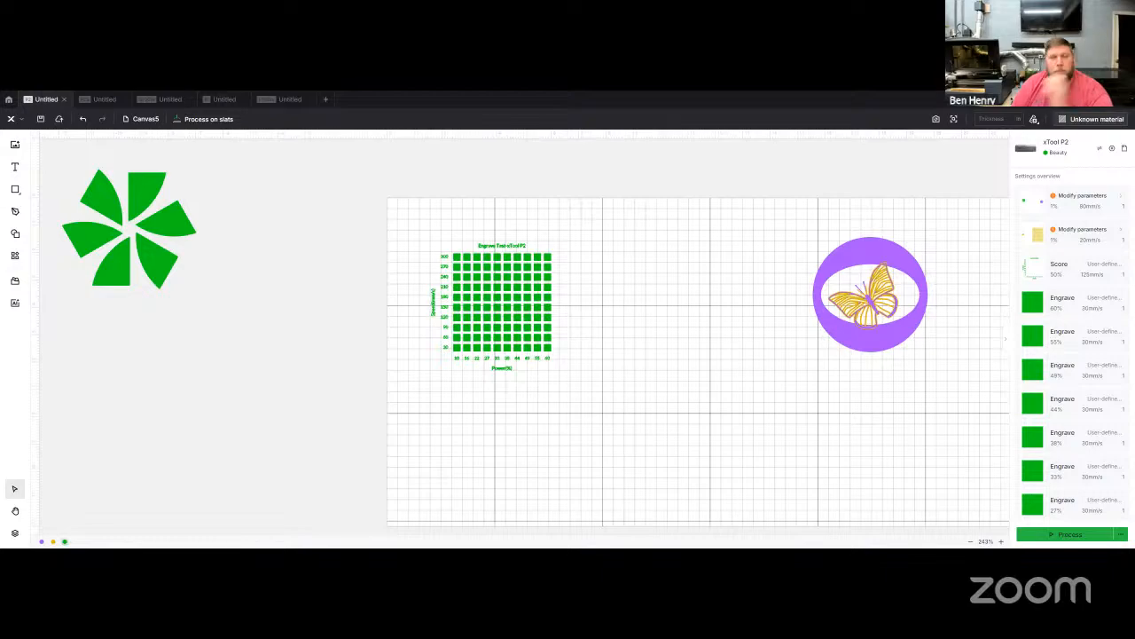
left_click_drag(573, 234, 356, 383)
left_click_drag(485, 311, 257, 353)
left_click(347, 373)
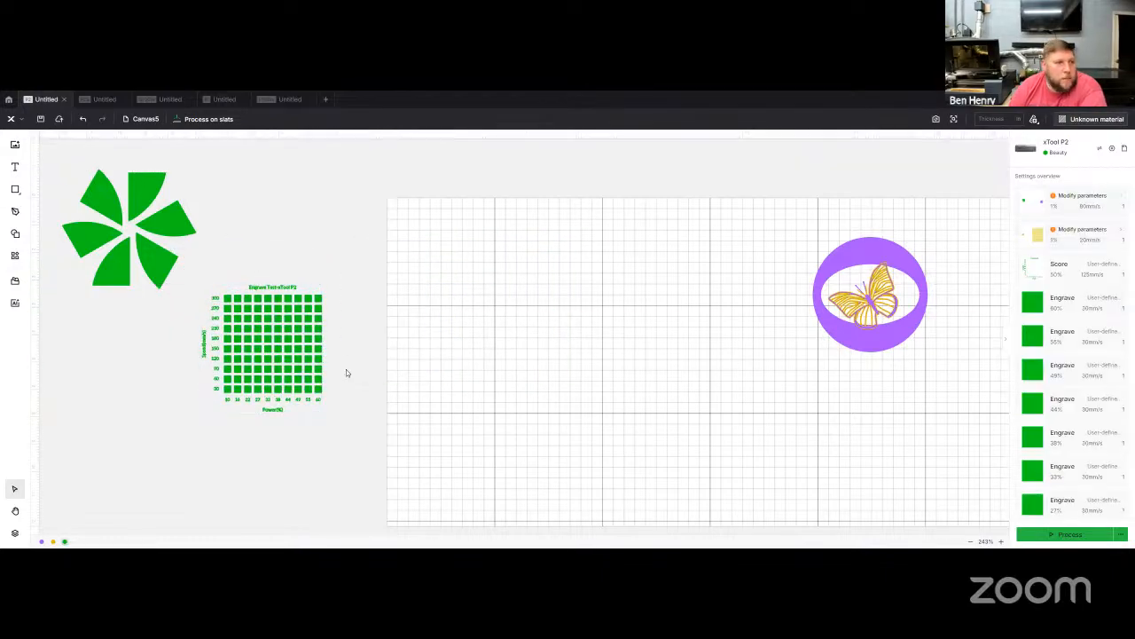
Look at the descriptions of Smart nesting and Batch fill, then open and close the Batch fill tool.
left_click(15, 256)
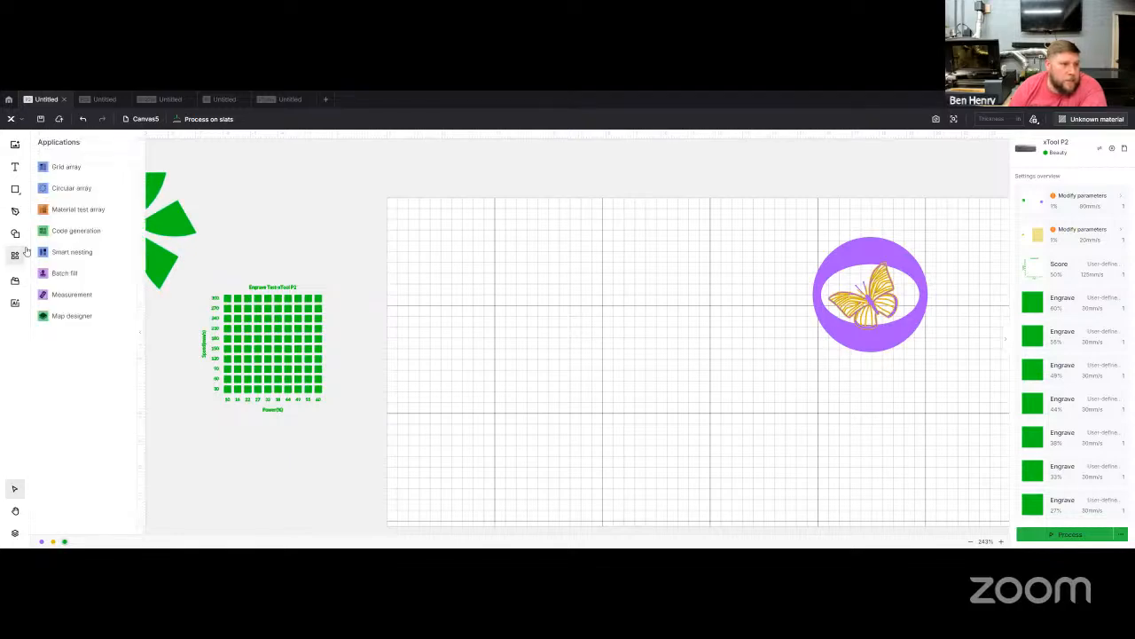
mouse_move(73, 253)
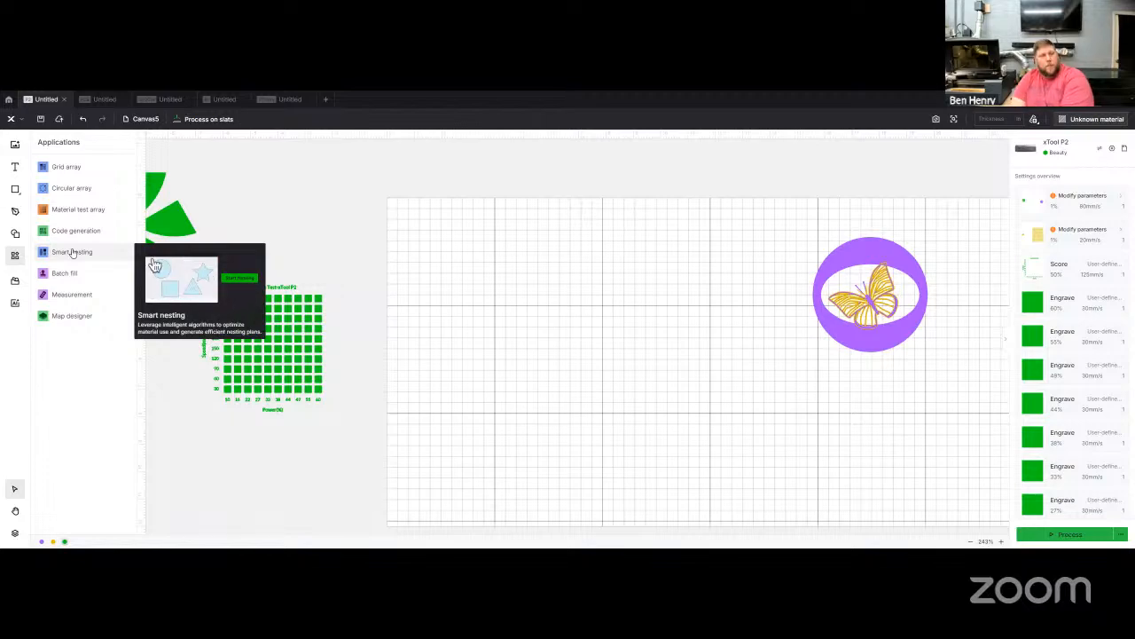
mouse_move(64, 278)
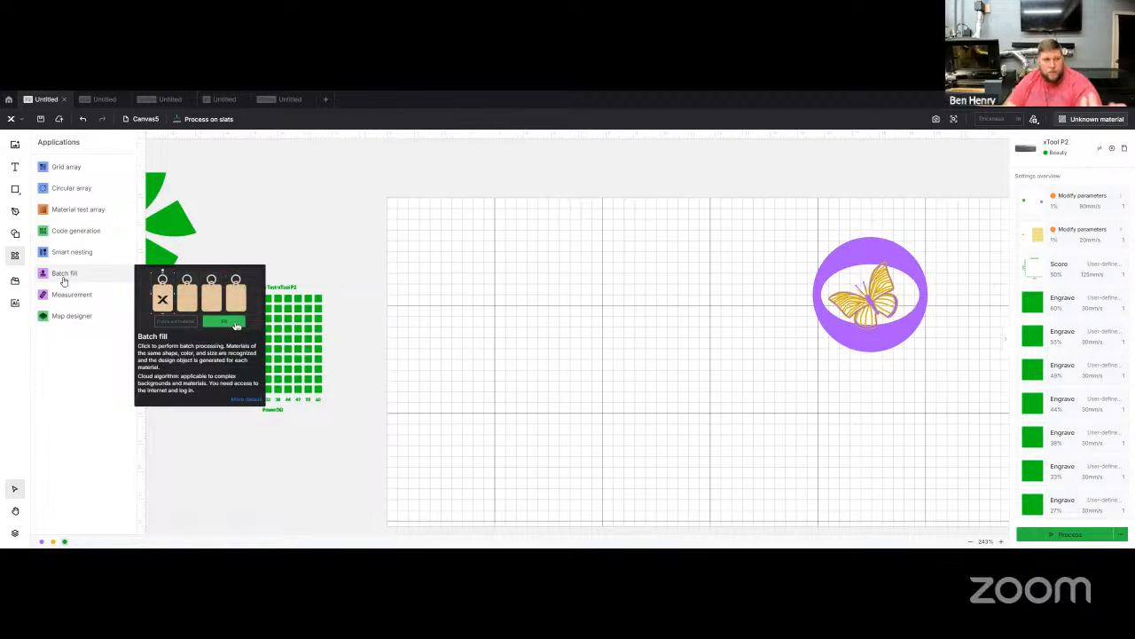
left_click(64, 275)
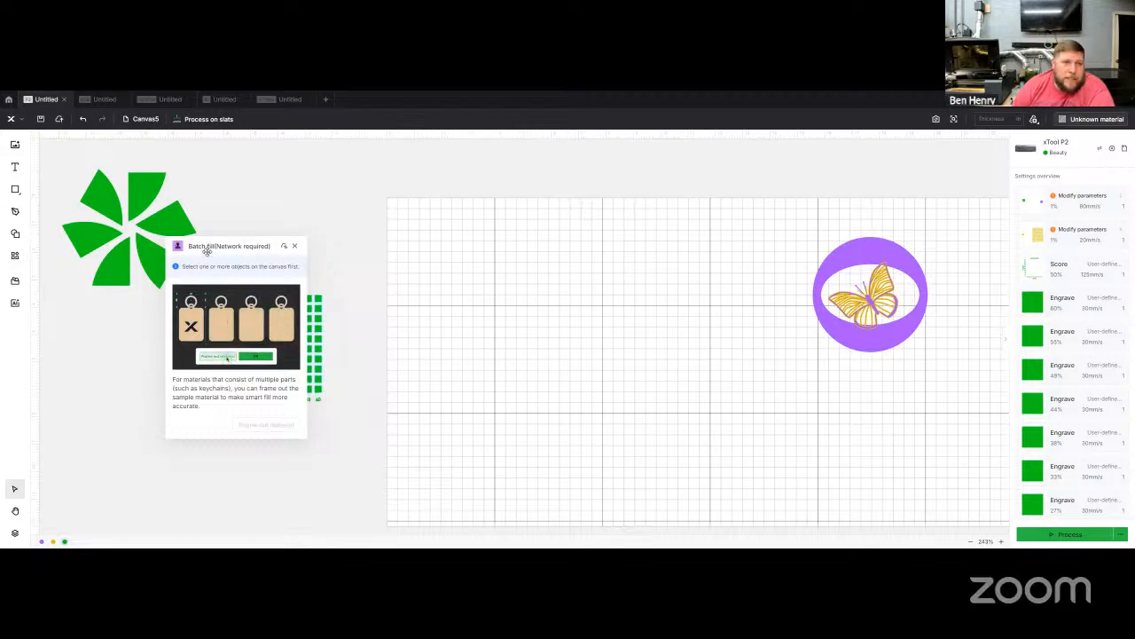
left_click(295, 247)
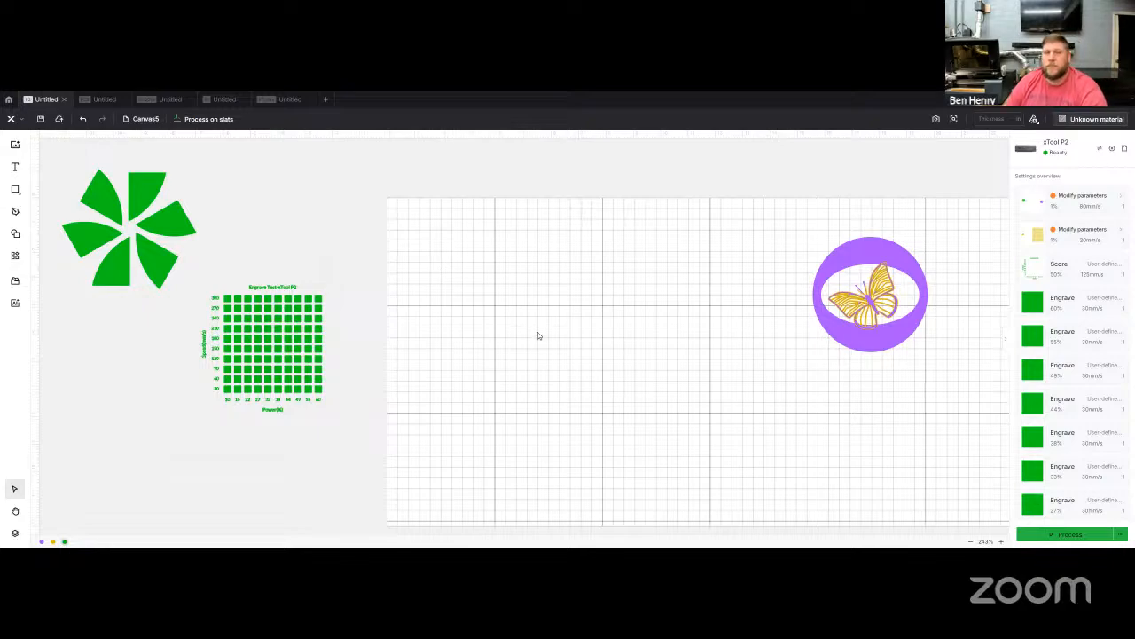
Measure the distance from the pinwheel's lower-right blade to the test grid's upper-left square, then close the Measurement tool.
left_click(14, 255)
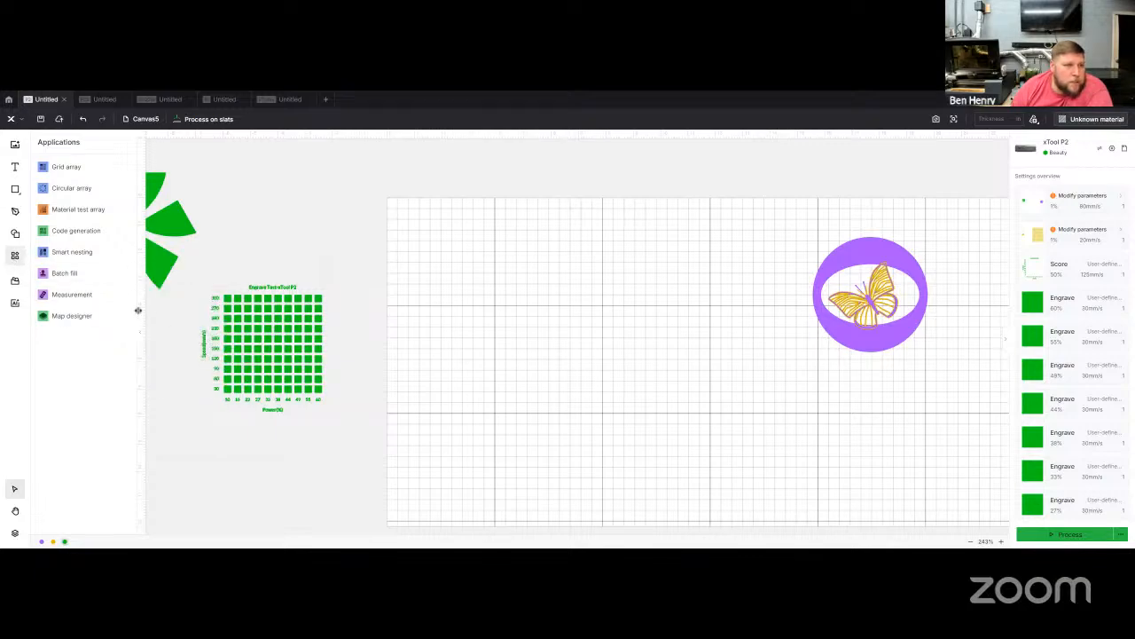
left_click(67, 295)
left_click(213, 274)
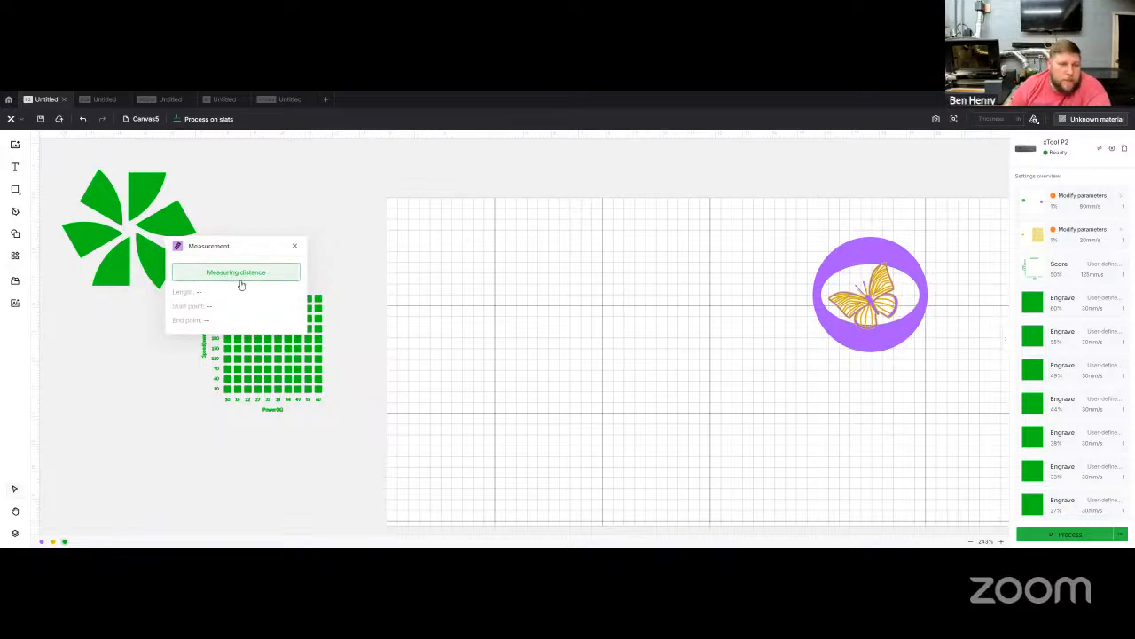
left_click(226, 277)
left_click_drag(229, 246, 471, 169)
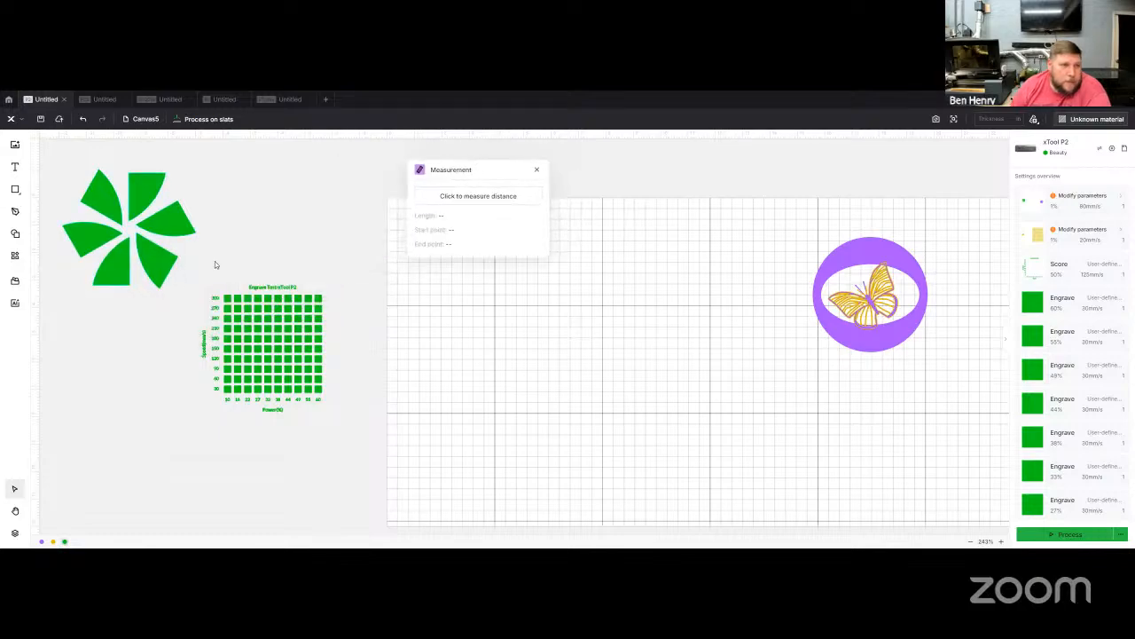
left_click(515, 197)
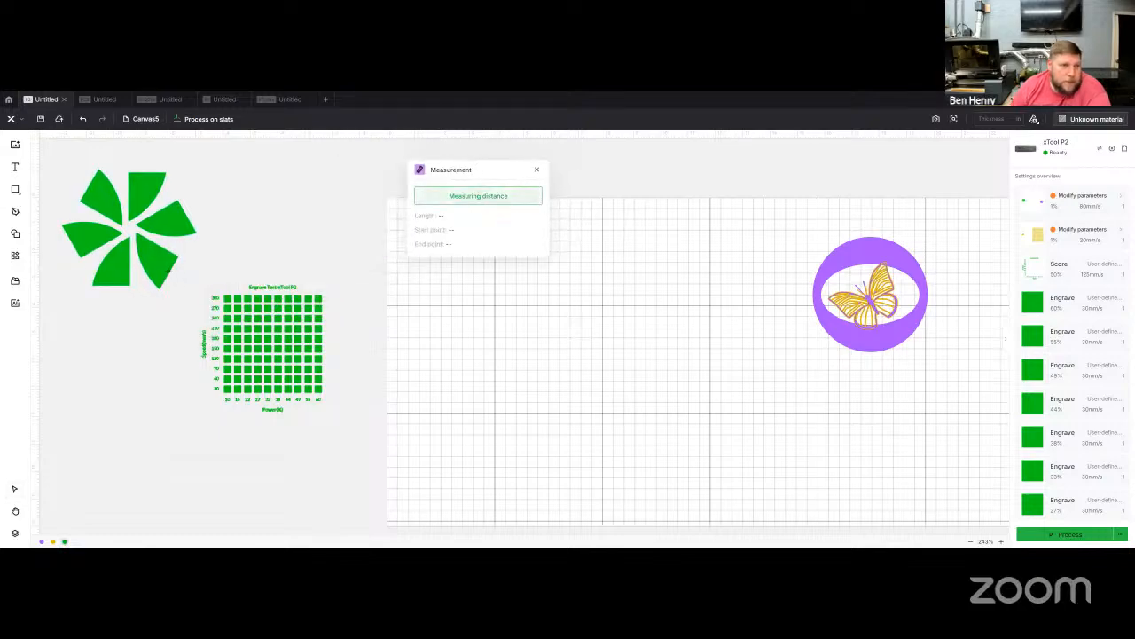
left_click_drag(167, 273, 224, 294)
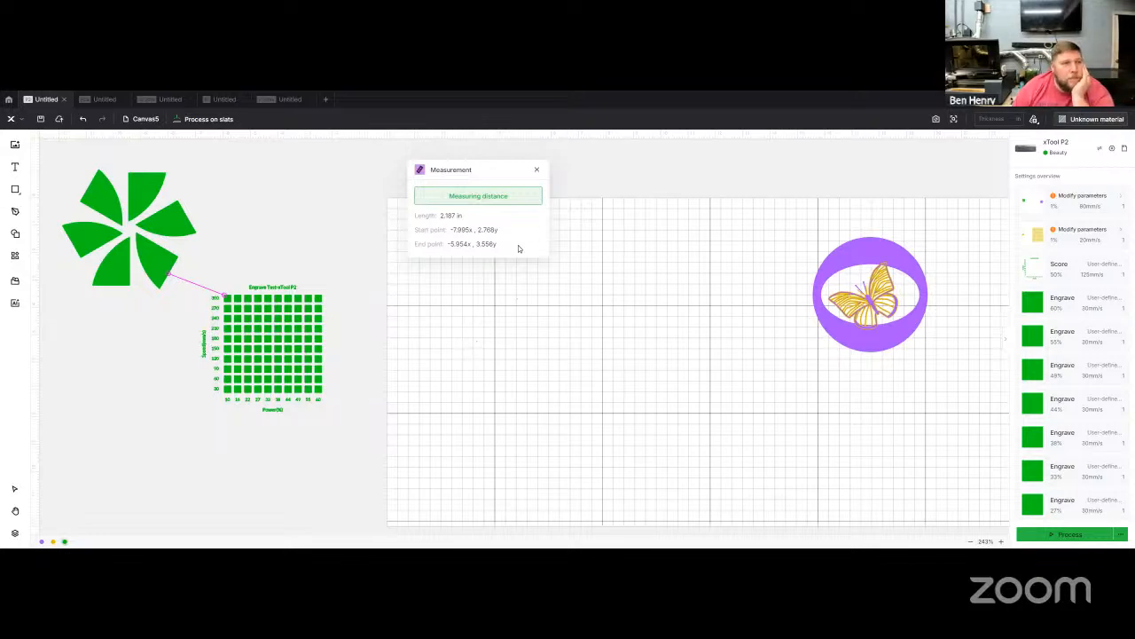
left_click(537, 170)
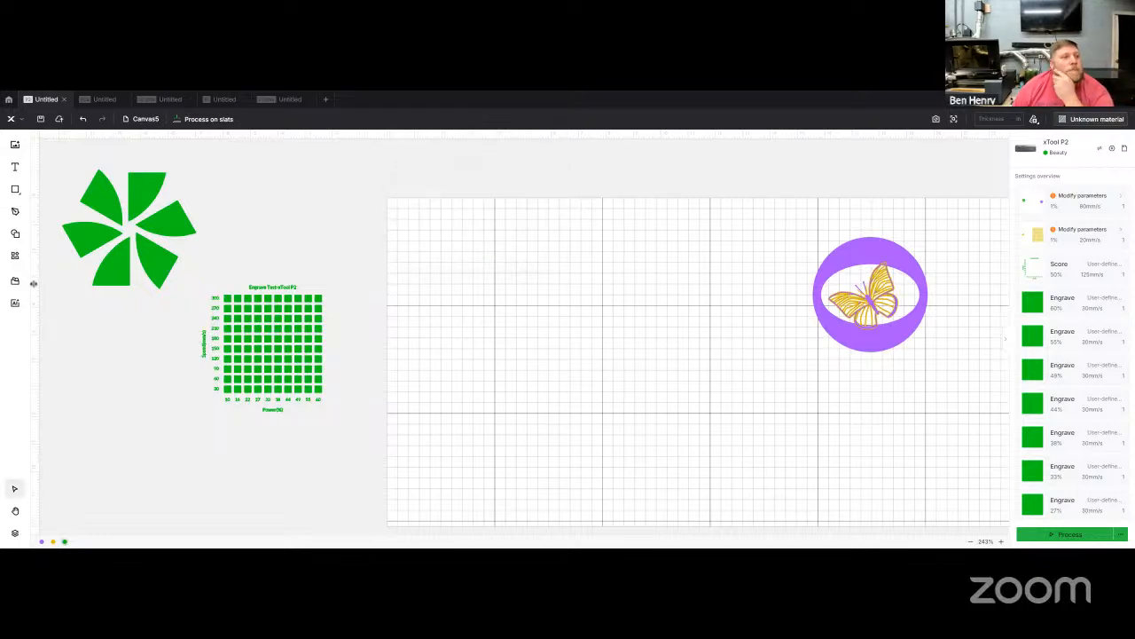
Open the Map designer to view its Laser Map Maker start page, then close it.
left_click(14, 255)
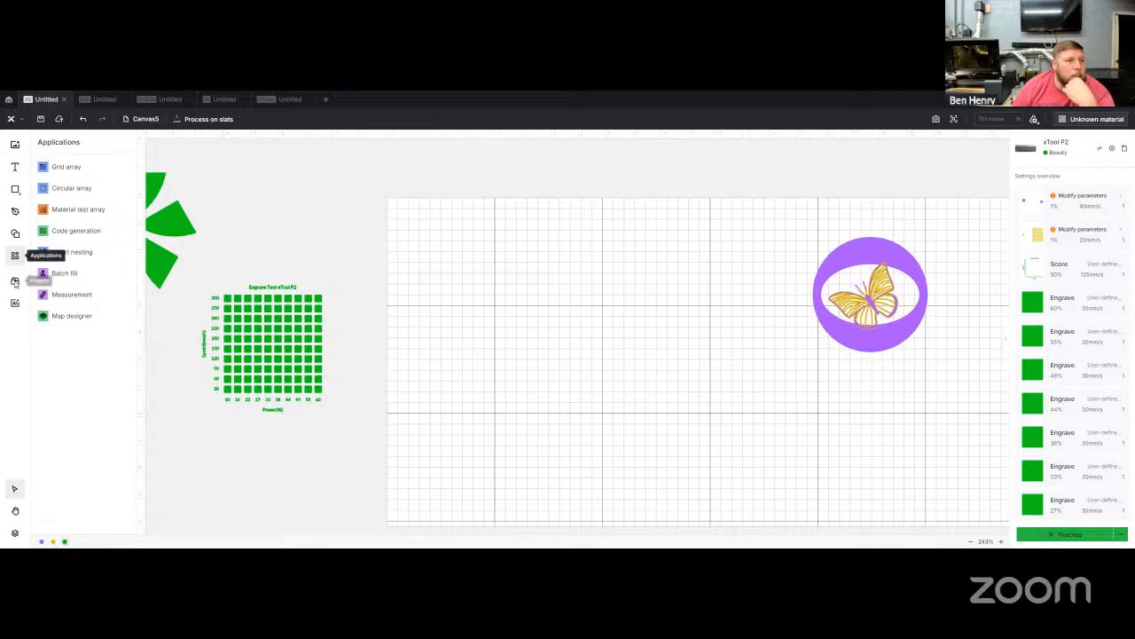
left_click(76, 317)
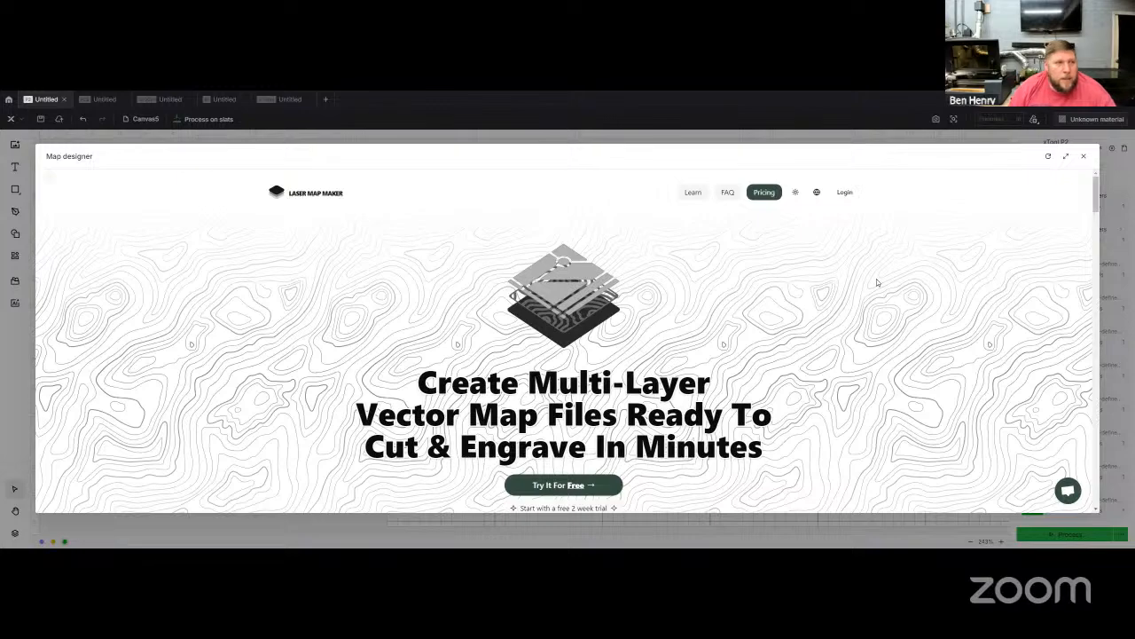
left_click(1083, 158)
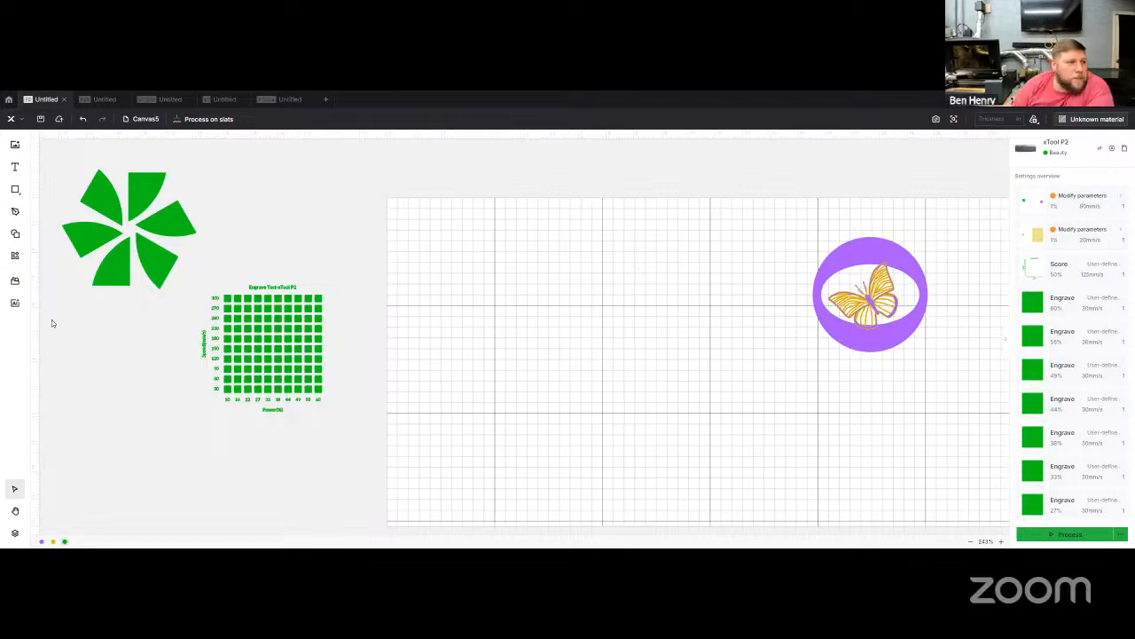
Switch to Canvas2 and delete the grid array of trapezoid outlines over the camera image.
left_click(139, 119)
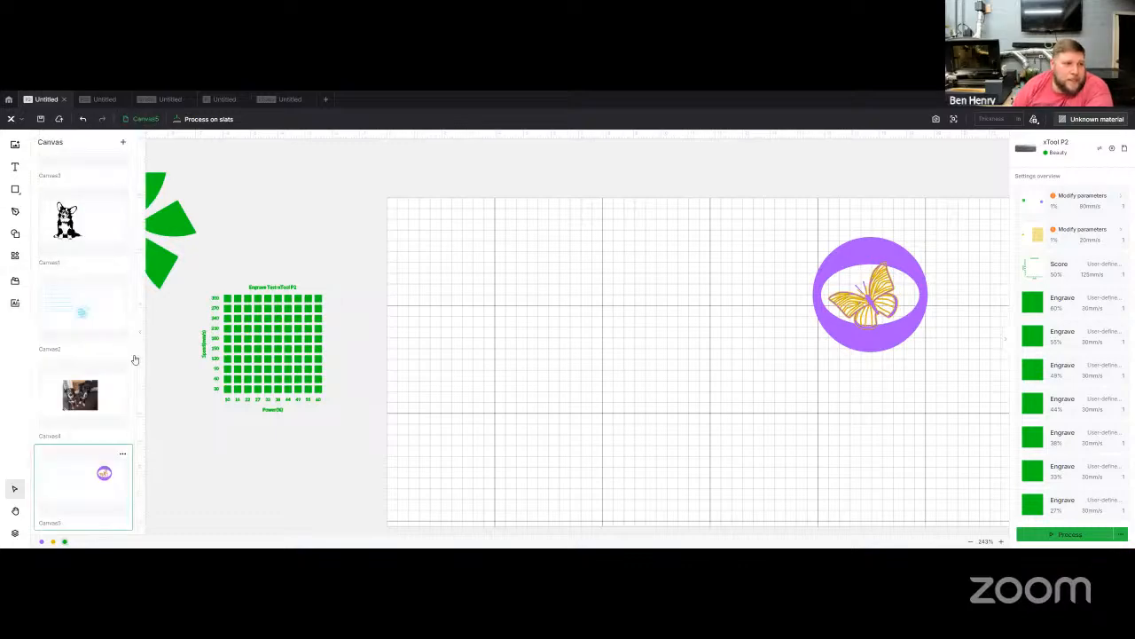
left_click(105, 320)
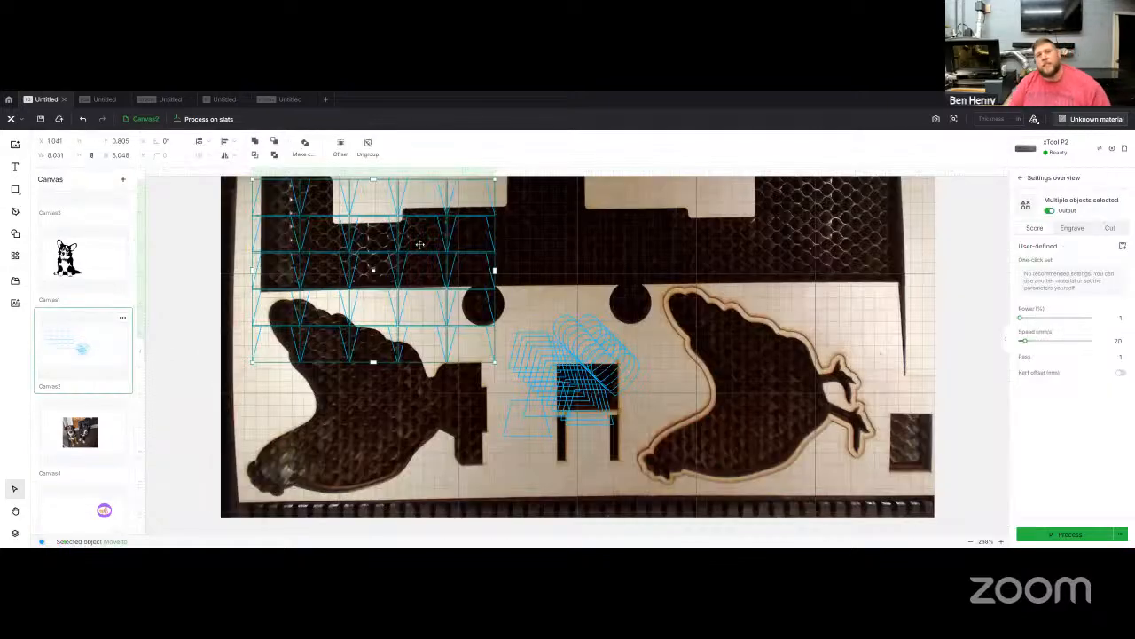
left_click_drag(420, 245, 397, 329)
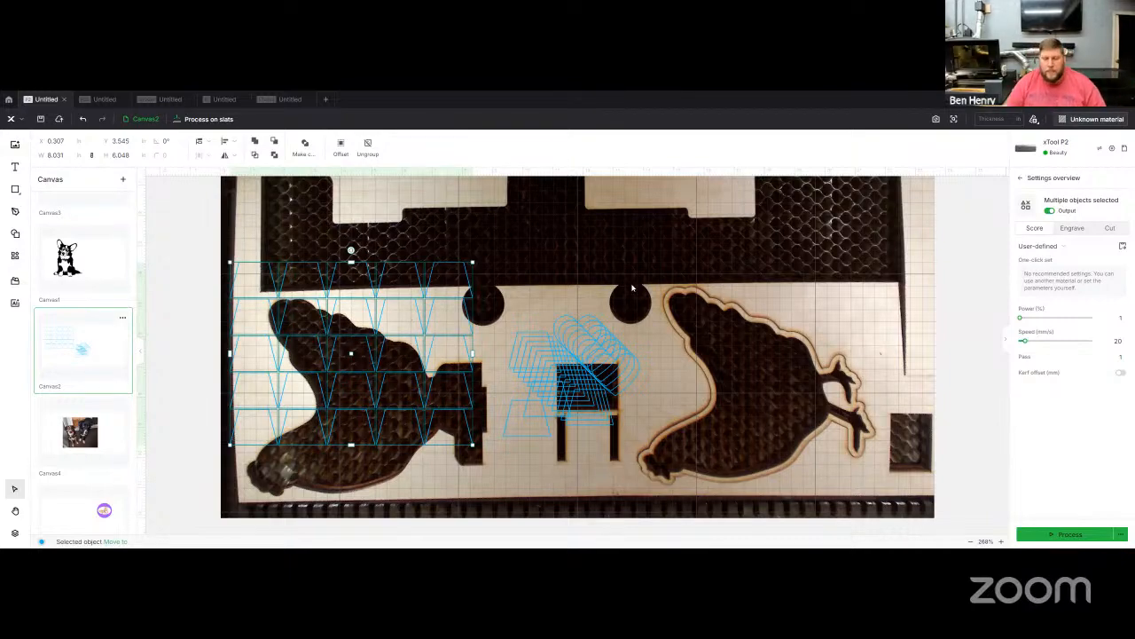
key("Delete")
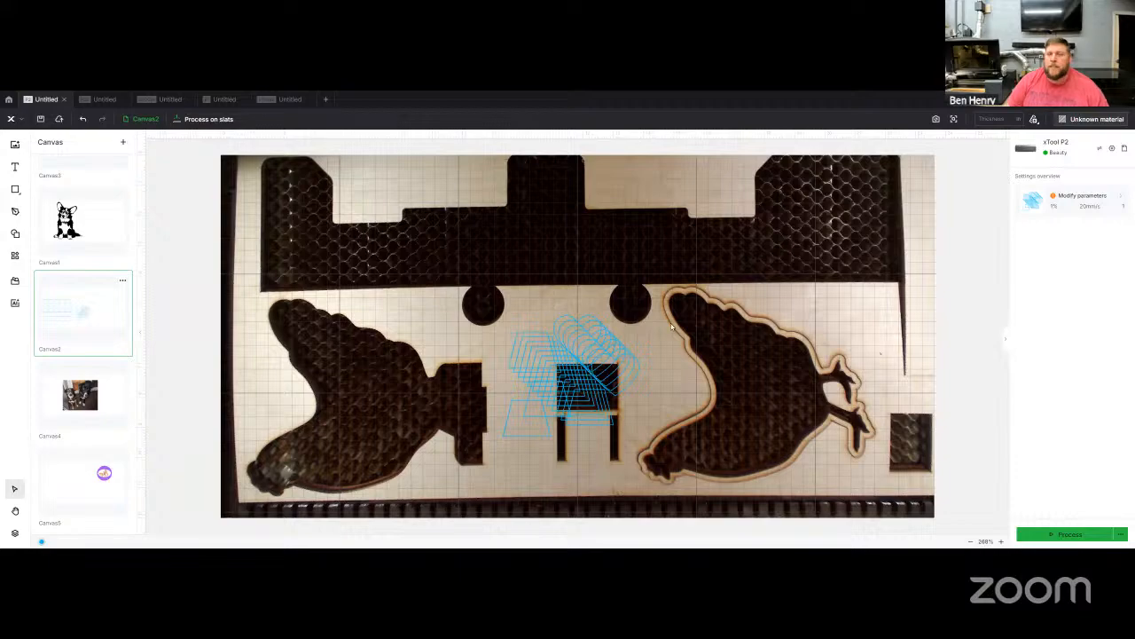
Select all the overlapping outline shapes on Canvas2 and run Smart nesting with the sheet width set to 12 in.
left_click_drag(656, 282, 424, 468)
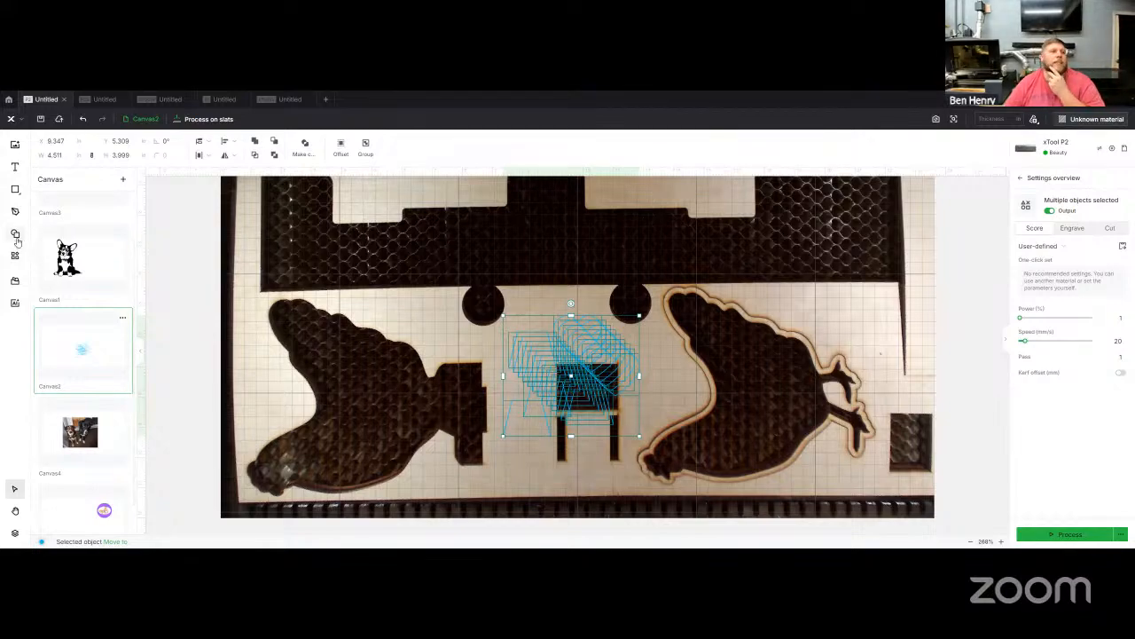
left_click(14, 256)
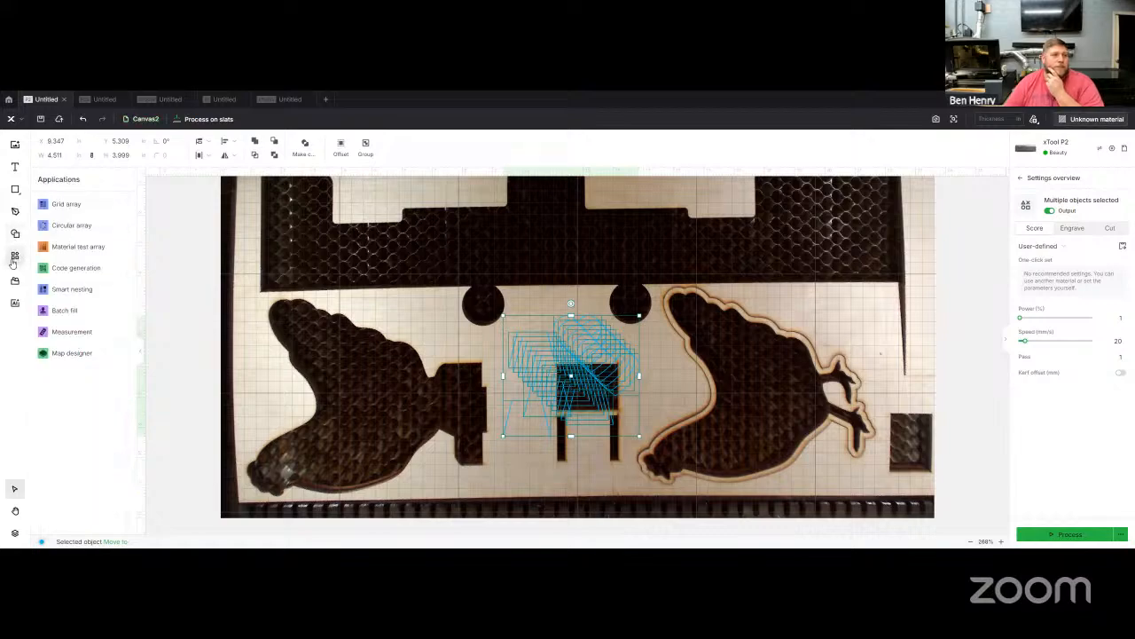
left_click(142, 292)
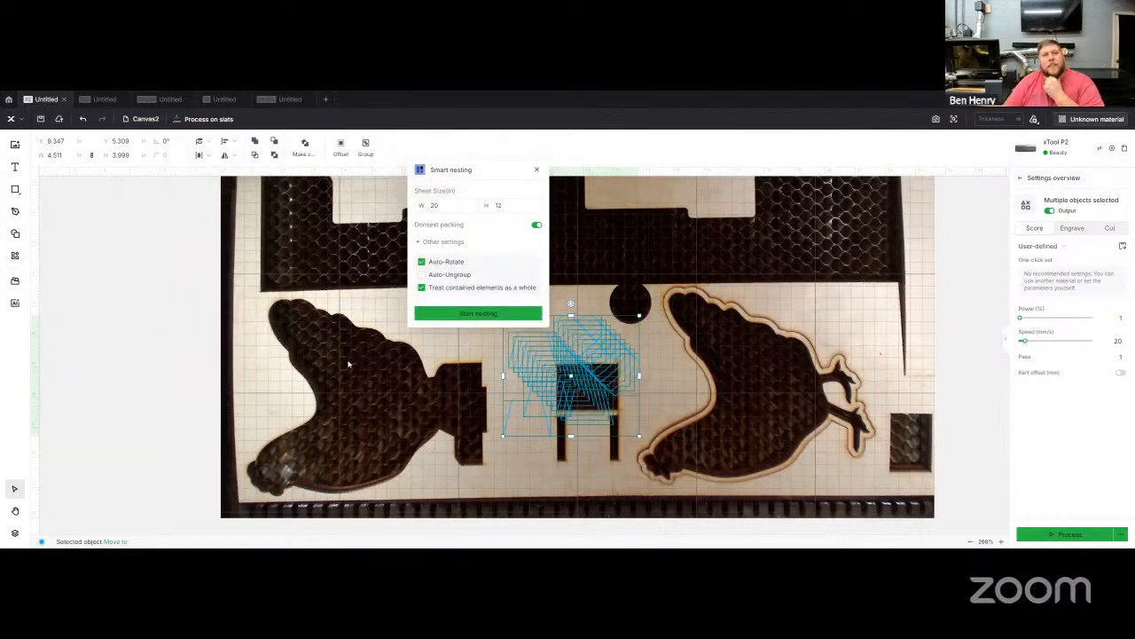
left_click(460, 204)
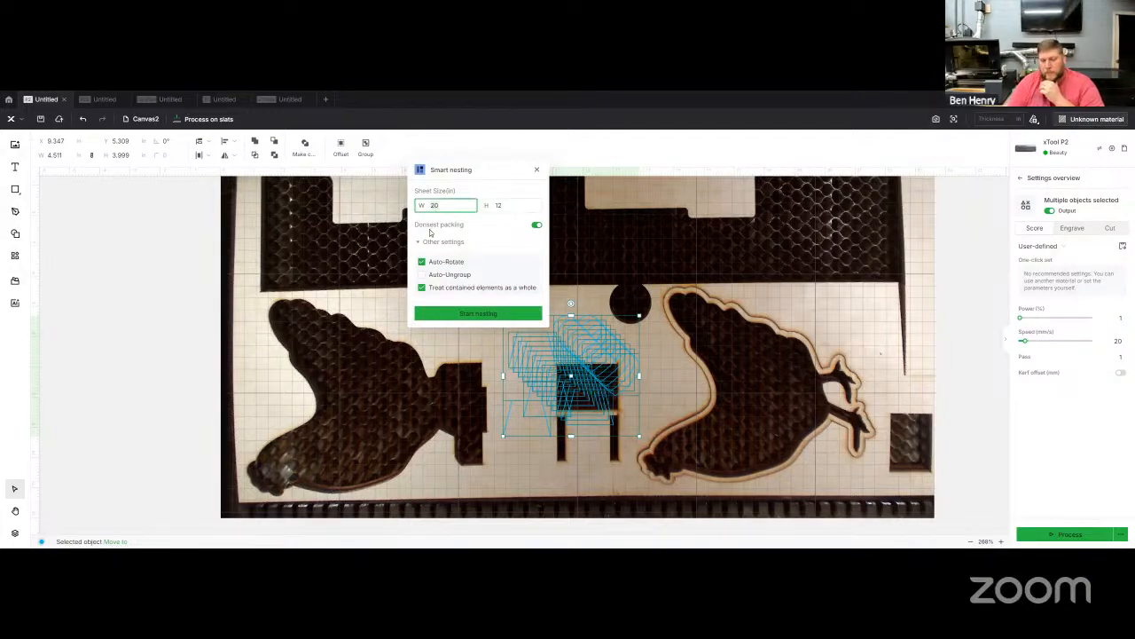
key("BackSpace")
key("BackSpace")
type("12")
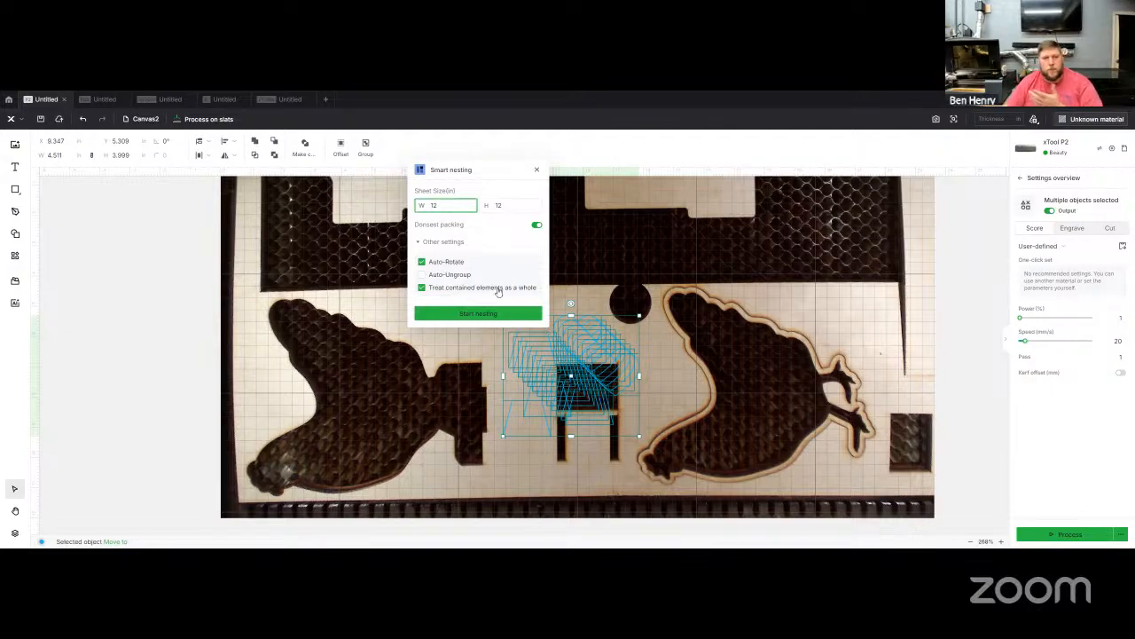
mouse_move(499, 291)
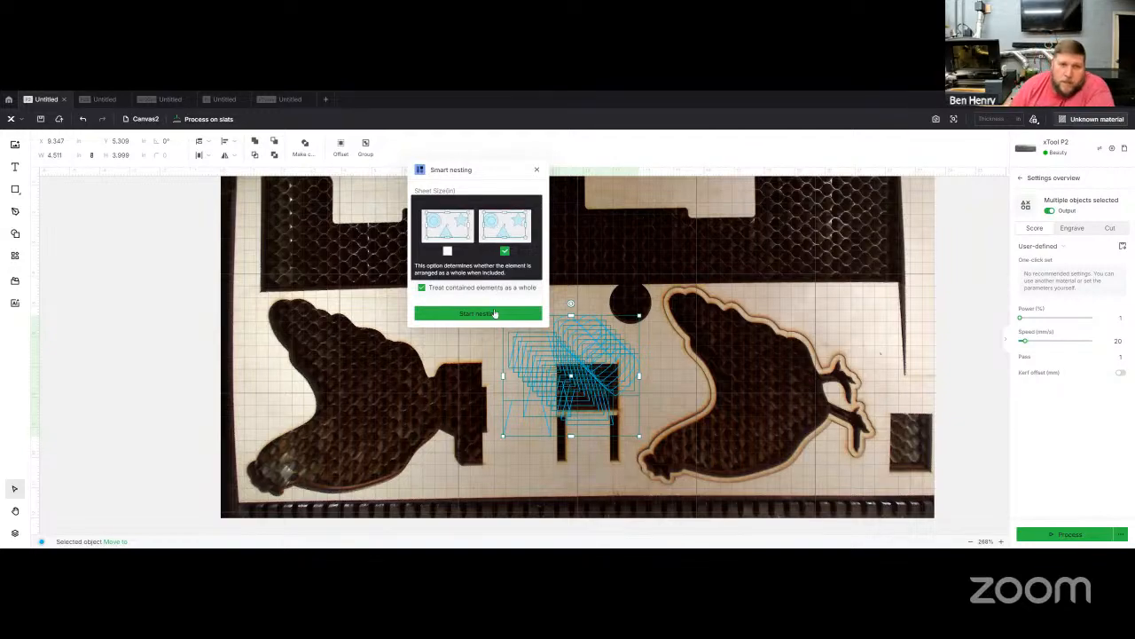
left_click(478, 318)
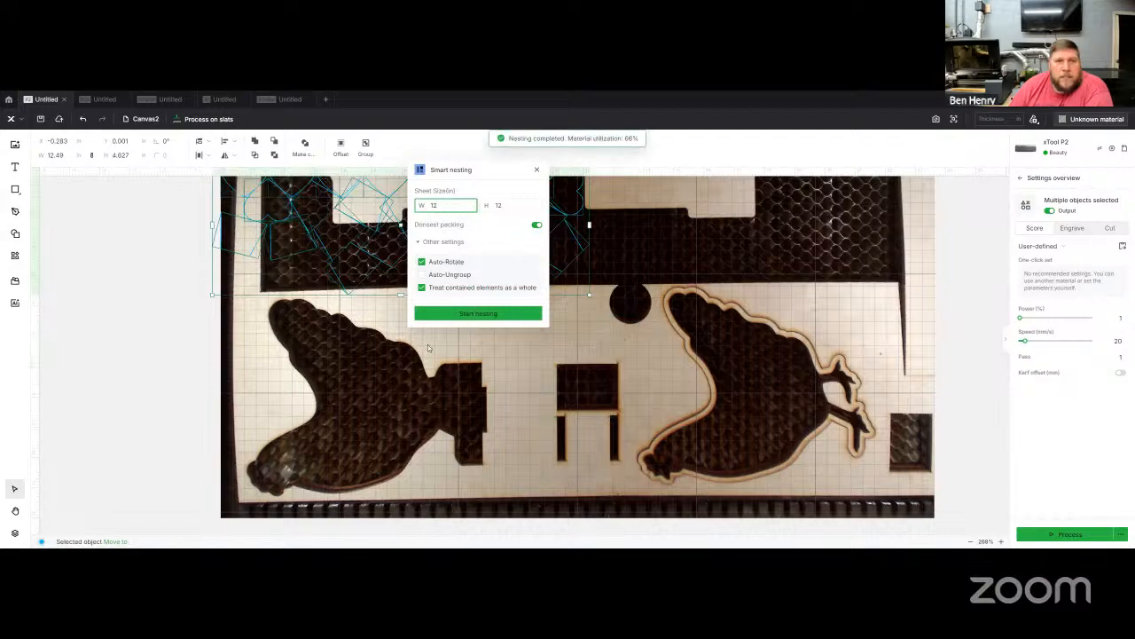
Move the Smart nesting window clear of the artwork and shift the nested shapes to about X 0.421, Y 0.177.
scroll(392, 381, "up", 1)
scroll(393, 382, "up", 1)
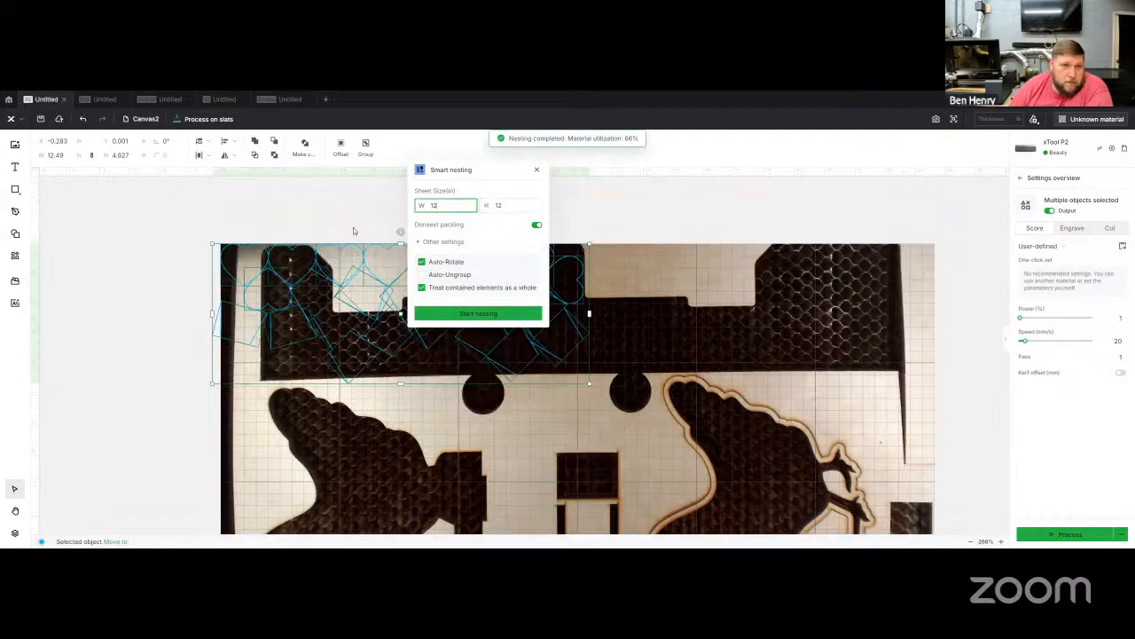
left_click_drag(533, 171, 828, 216)
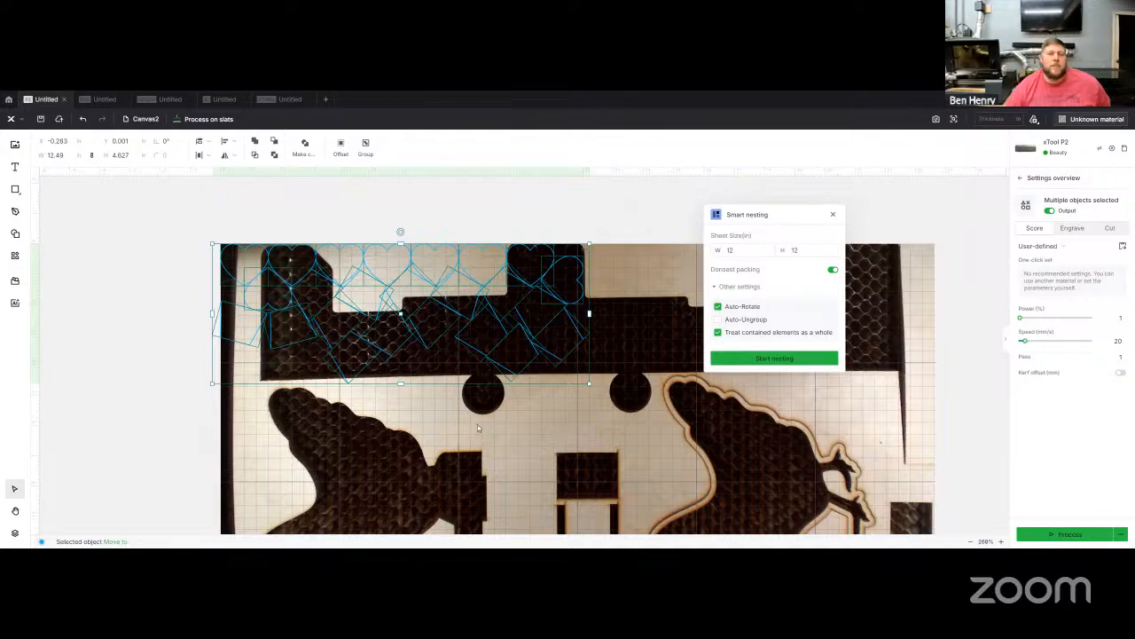
mouse_move(382, 286)
left_mouse_down()
mouse_move(407, 283)
mouse_move(395, 290)
left_mouse_up()
left_click_drag(396, 290, 395, 291)
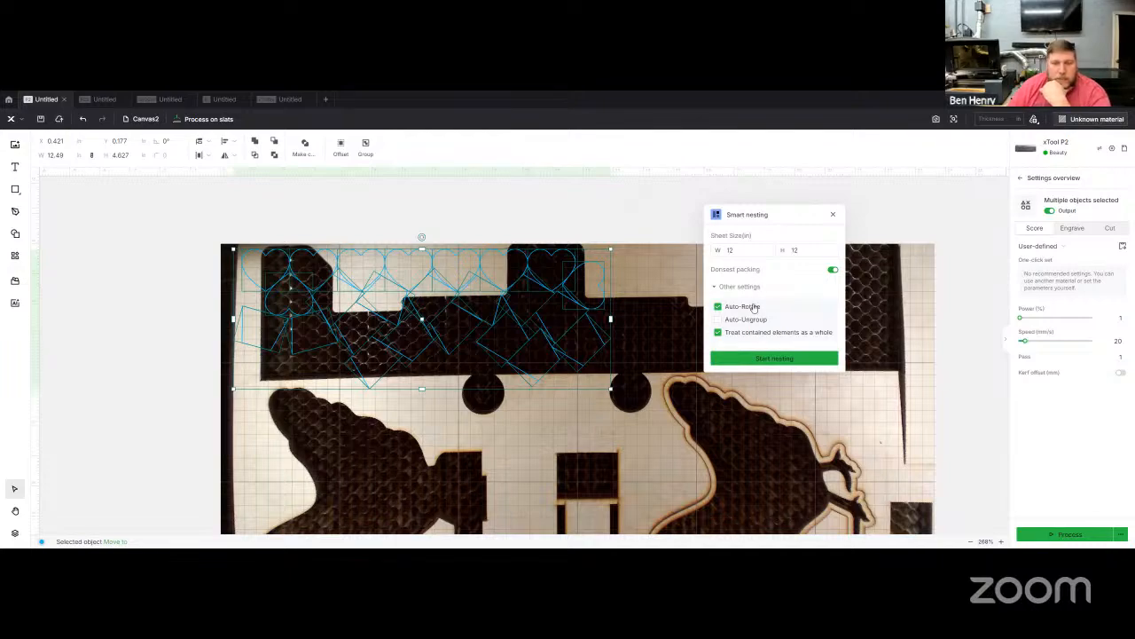
Turn off Densest packing to inspect the Spacing setting, switch it back on and close Smart nesting.
left_click(832, 272)
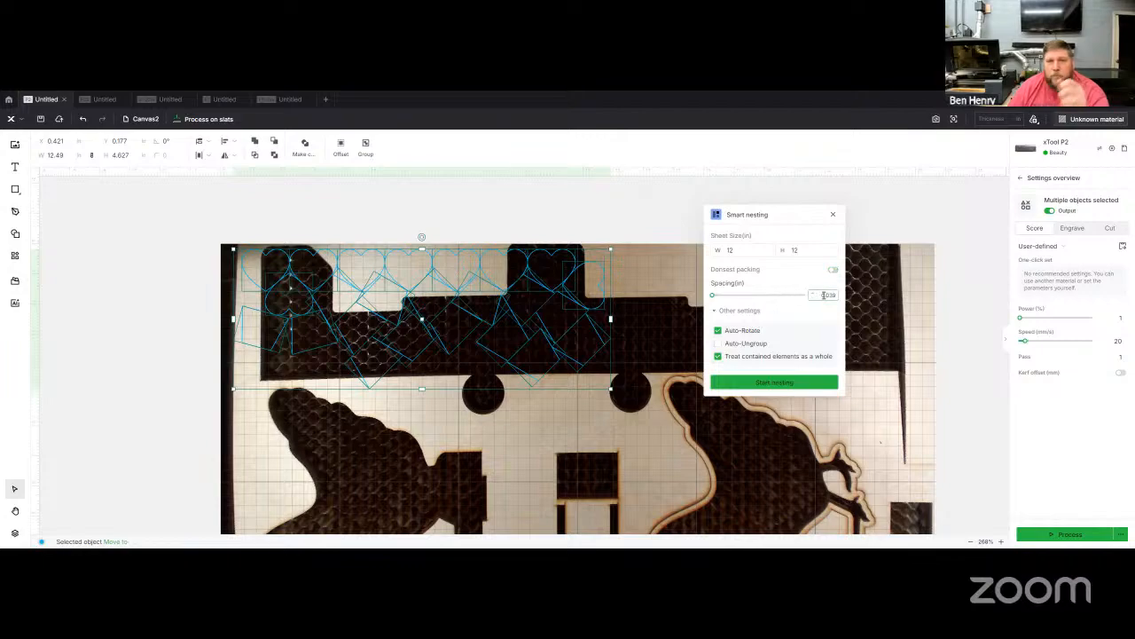
left_click(824, 295)
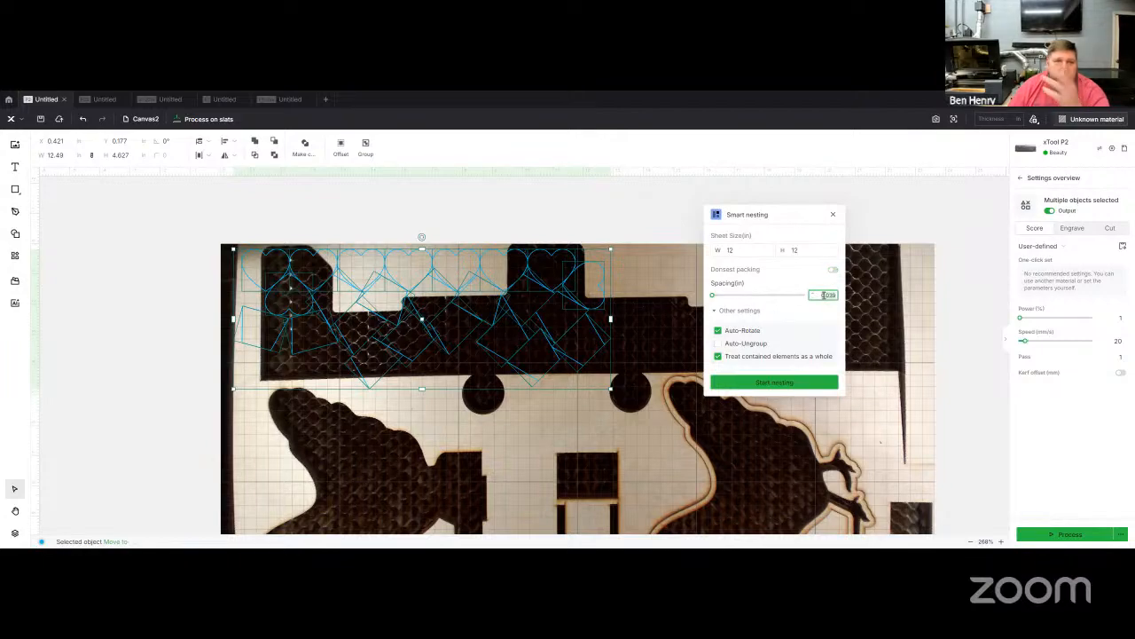
left_click(833, 270)
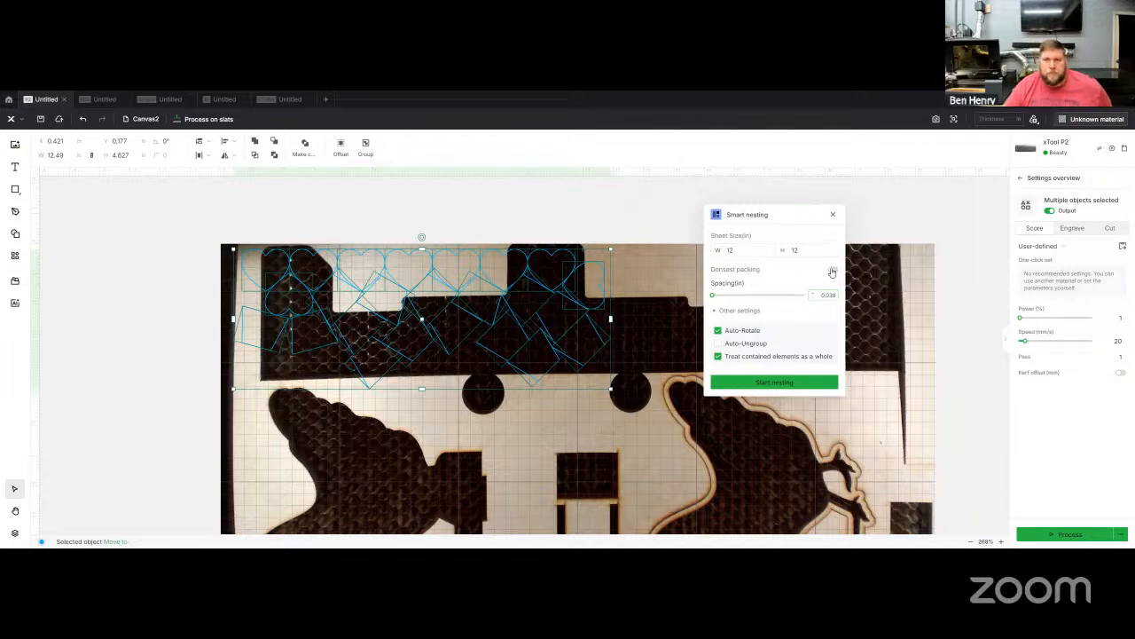
left_click(833, 216)
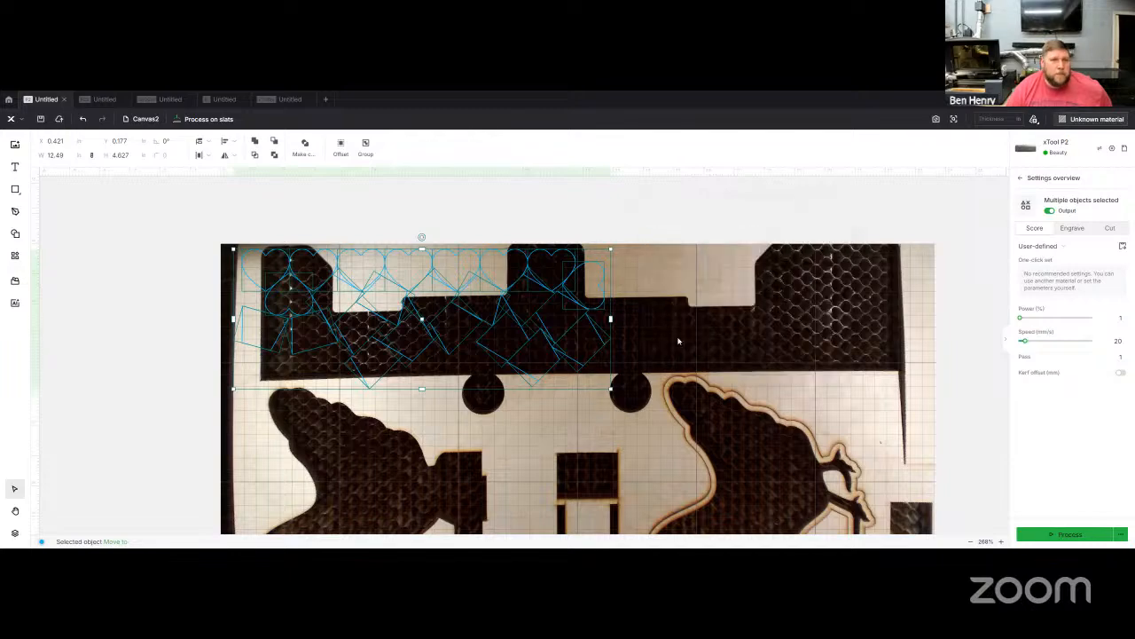
Switch to Canvas1, auto-trace the corgi image into a vector and place the trace beside the original at about X 12, Y 0.3.
left_click(13, 256)
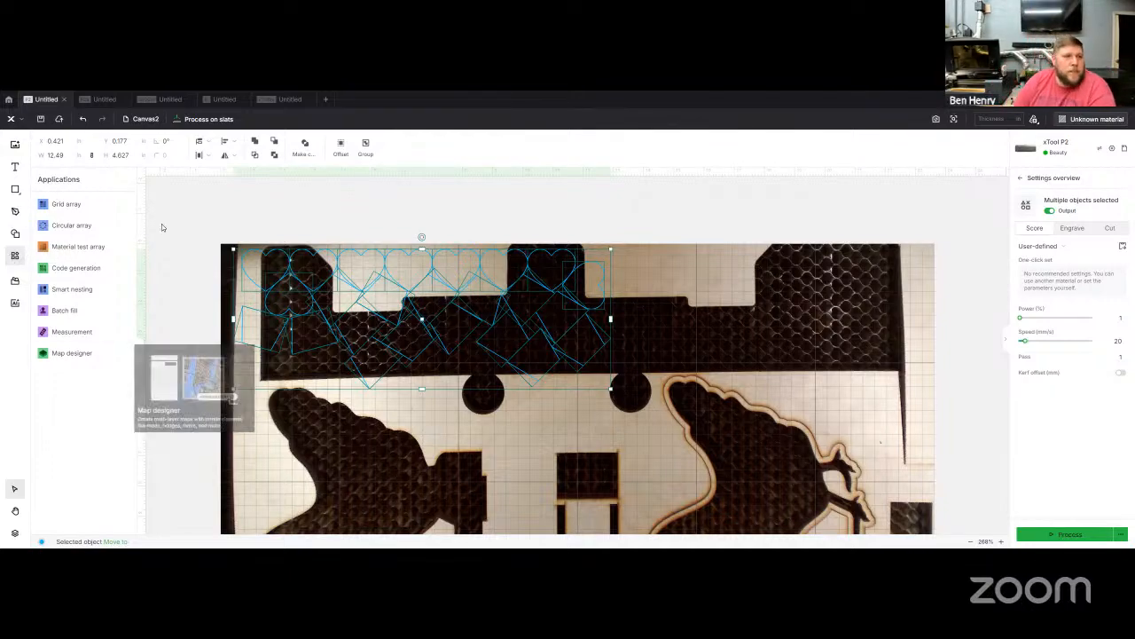
left_click(145, 119)
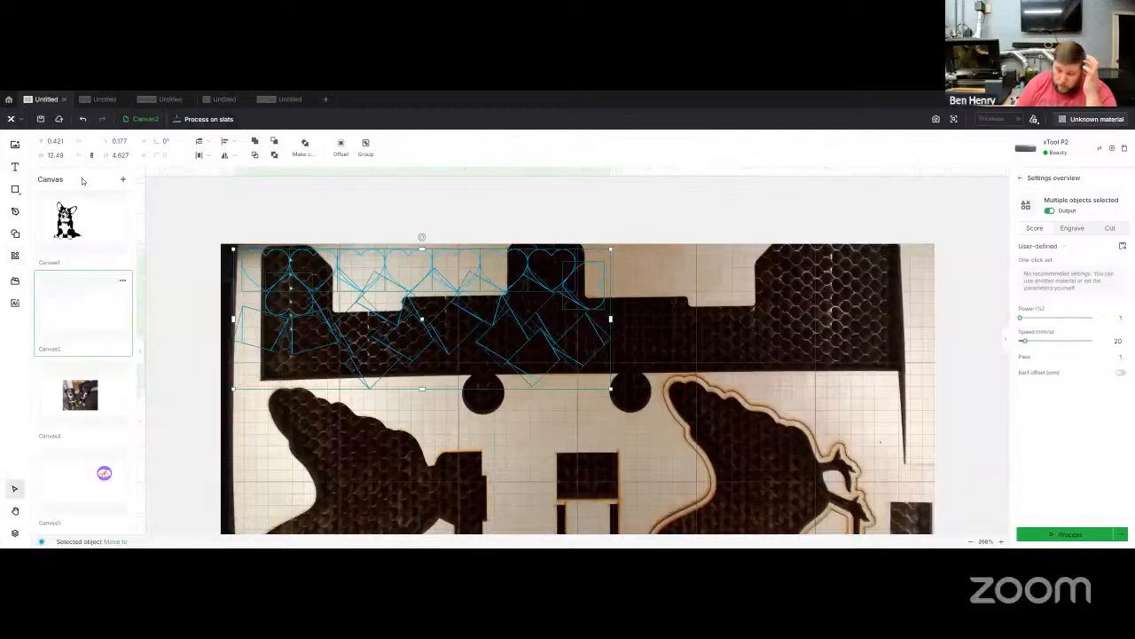
left_click(100, 229)
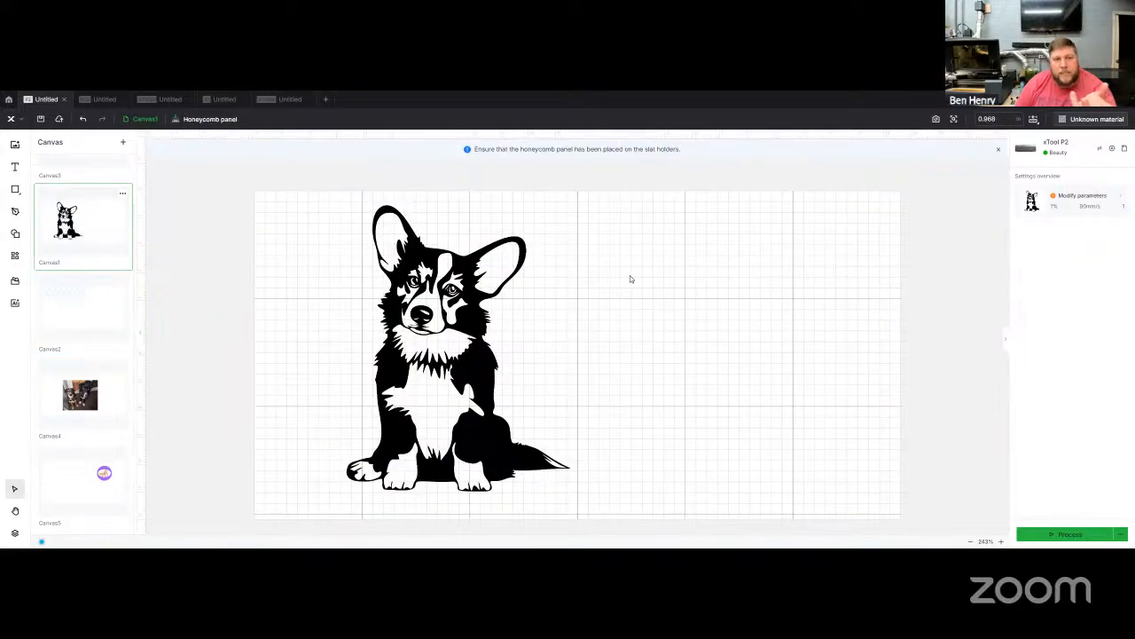
left_click(518, 321)
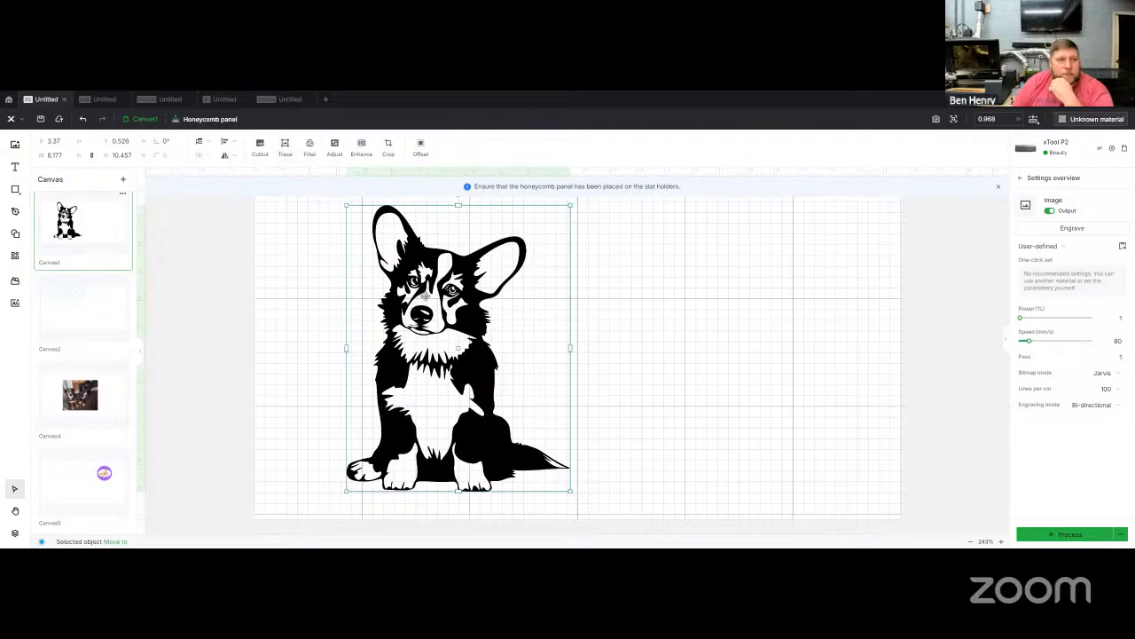
left_click(285, 148)
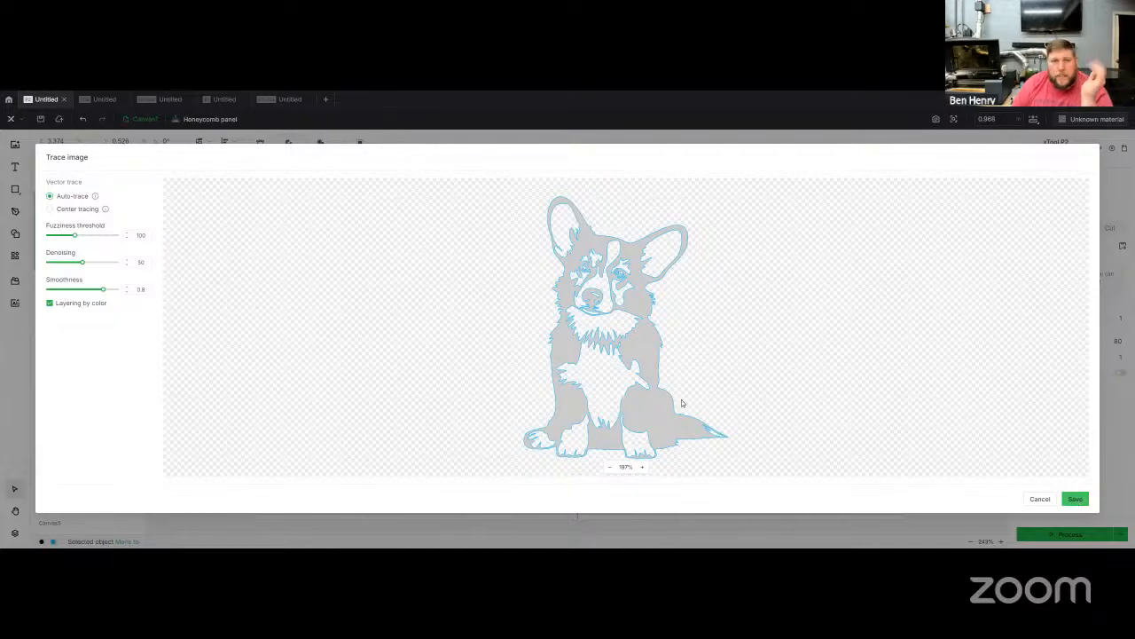
left_click_drag(417, 326, 652, 321)
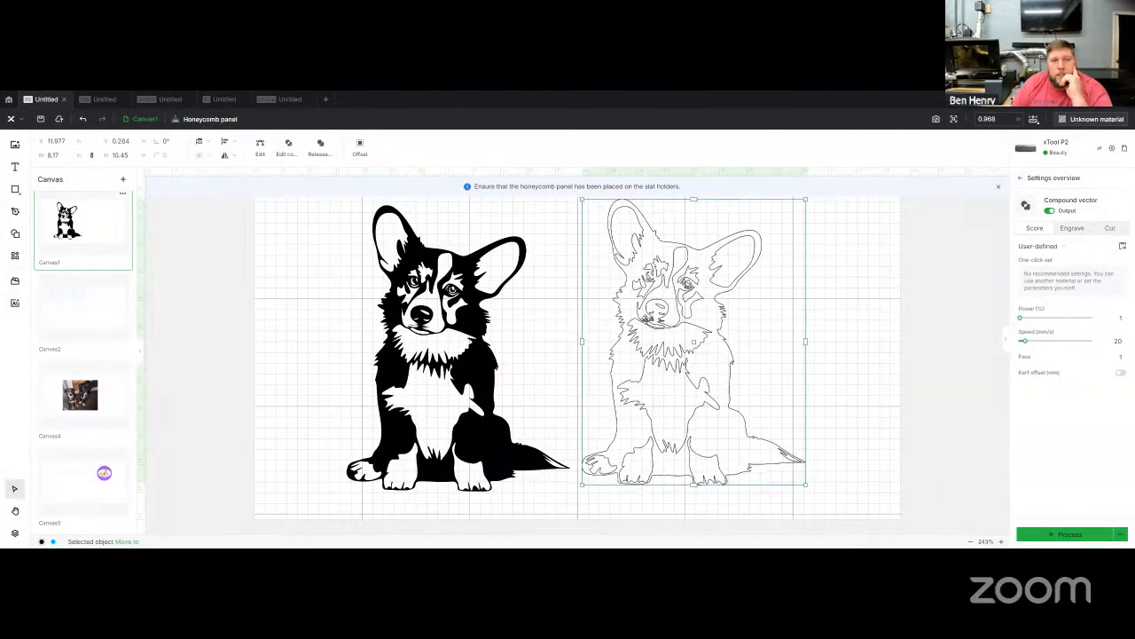
Preview the traced corgi as Engrave, return it to Score and release its compound vector into separate paths.
left_click(1072, 228)
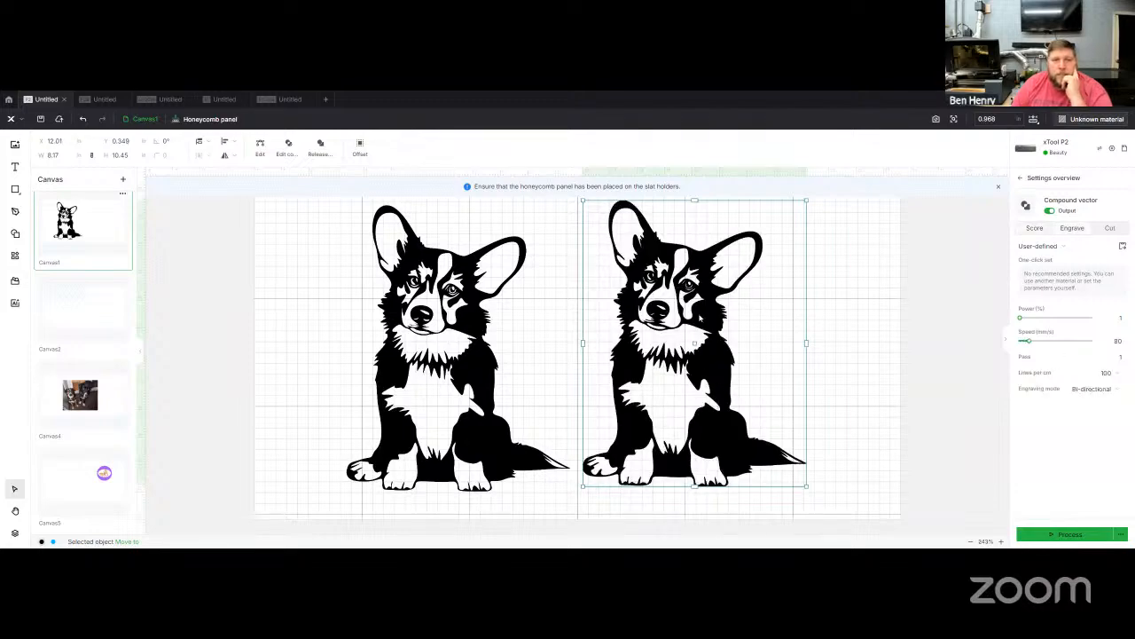
left_click(1033, 231)
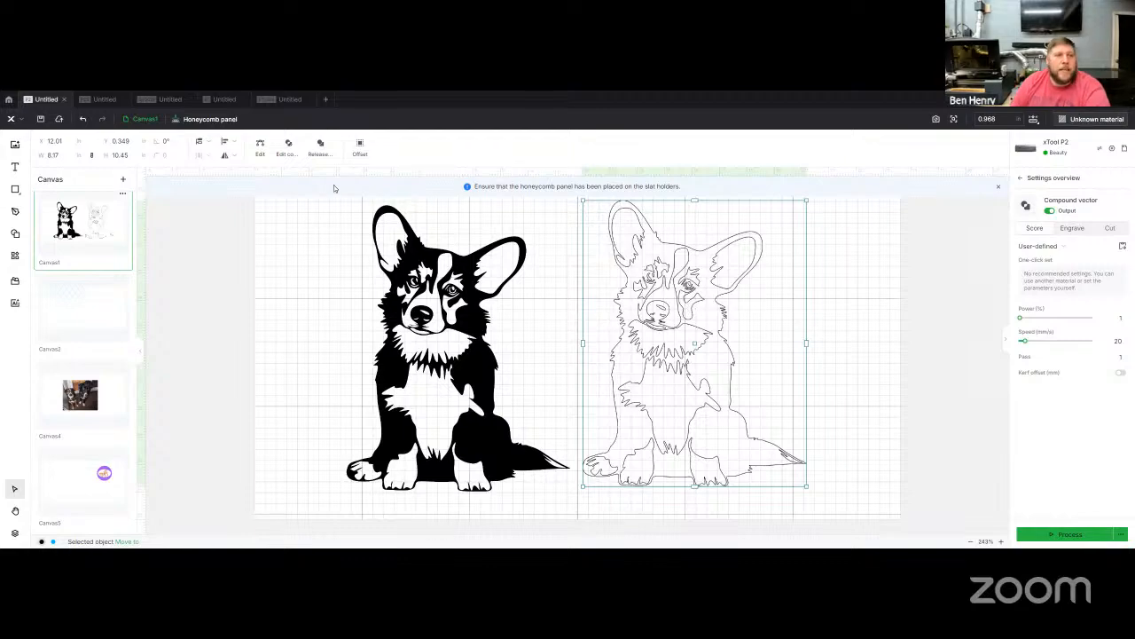
left_click(319, 147)
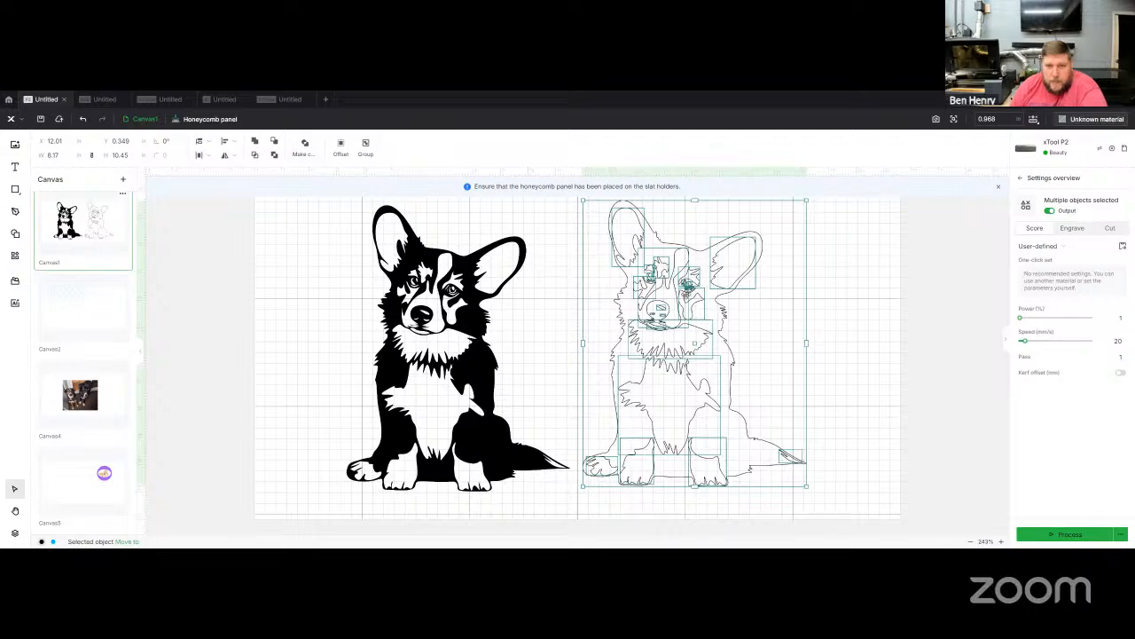
left_click(849, 364)
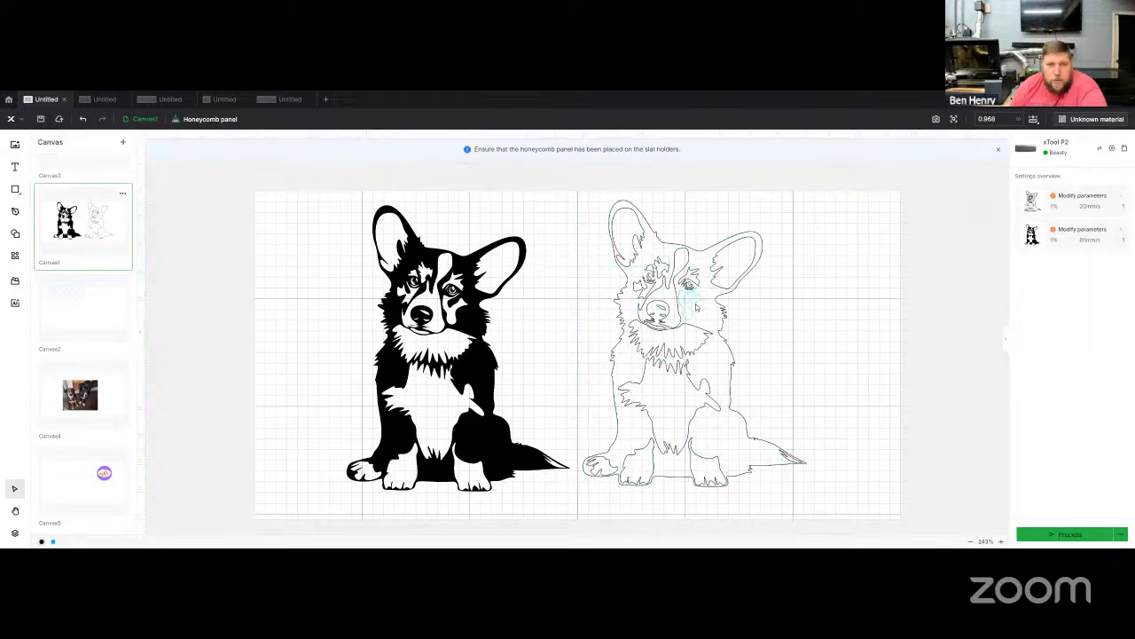
Move the two separate cheek patches out of the traced corgi's face into the empty area beside it.
left_click(692, 303)
left_click_drag(692, 303, 849, 301)
left_click_drag(642, 293, 854, 335)
left_click(807, 363)
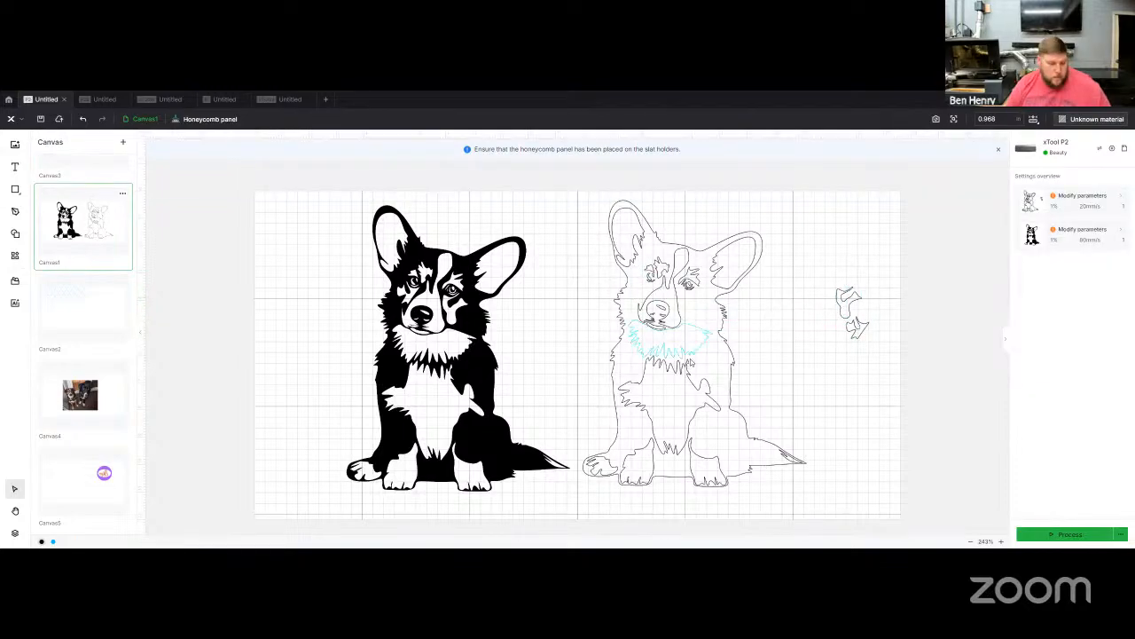
Open the corgi's muzzle path for node editing and delete the jagged nodes on the left side below the nose.
scroll(666, 318, "up", 5)
scroll(615, 309, "up", 3)
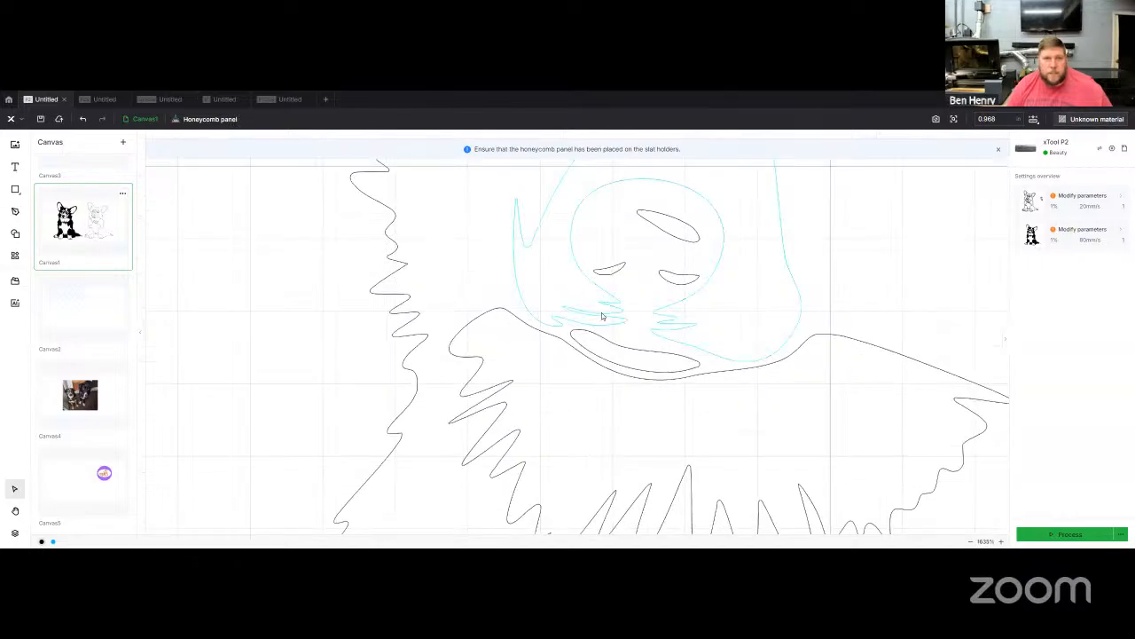
left_click(616, 303)
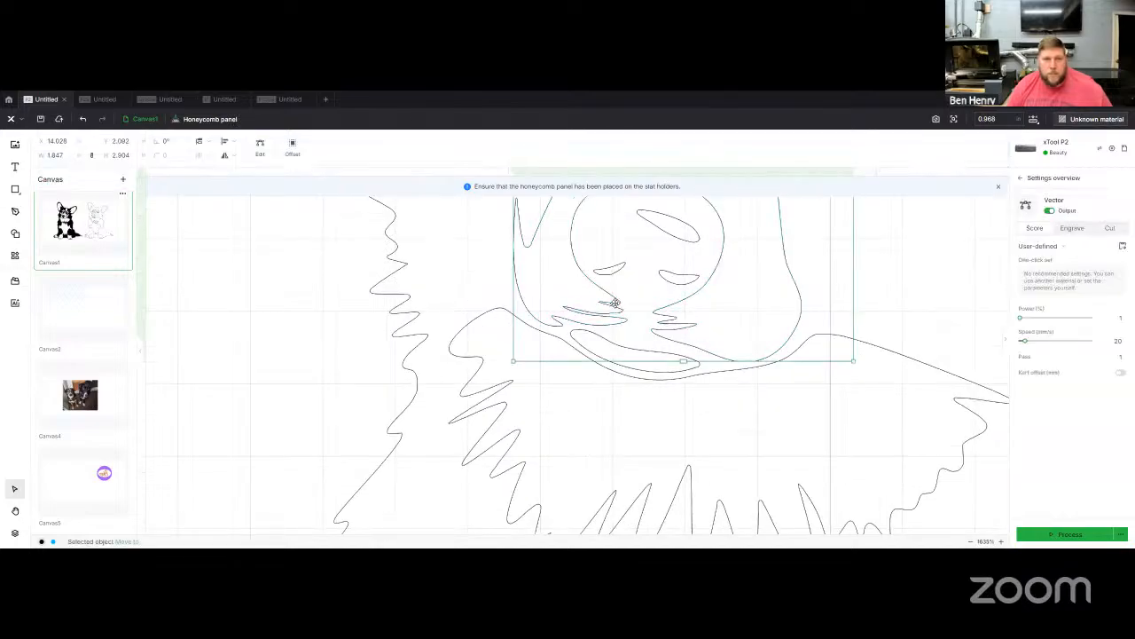
double_click(611, 304)
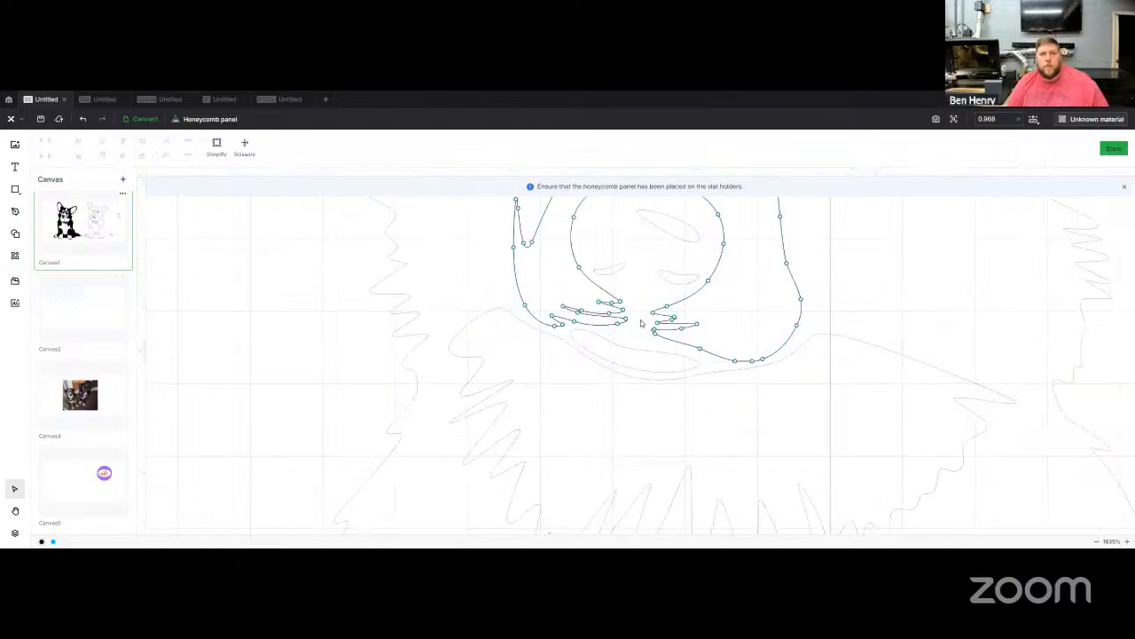
scroll(610, 330, "up", 3)
left_click_drag(494, 266, 624, 307)
key("Delete")
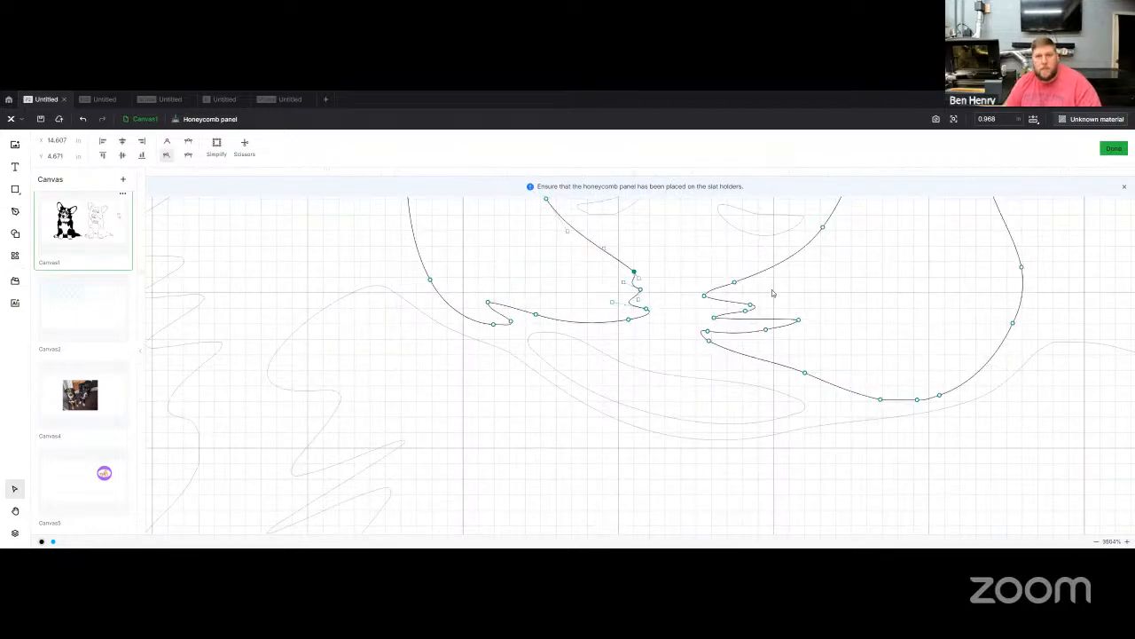
Delete the zigzag nodes on the right side below the nose and round the remaining curve with its handle.
left_click_drag(804, 299, 713, 342)
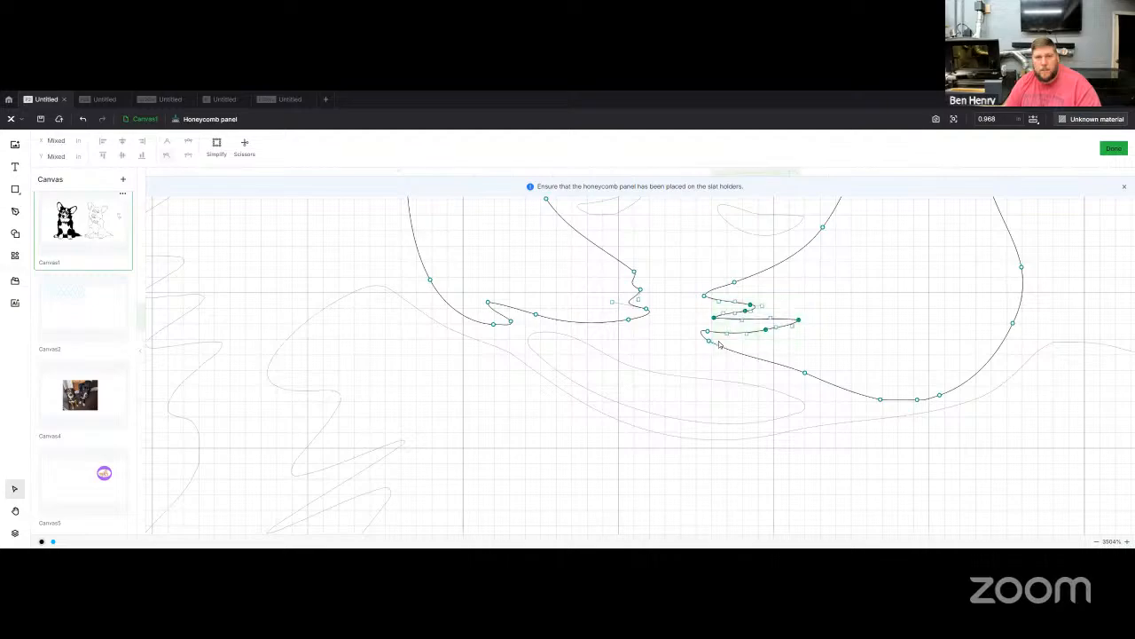
key("Delete")
key("Delete")
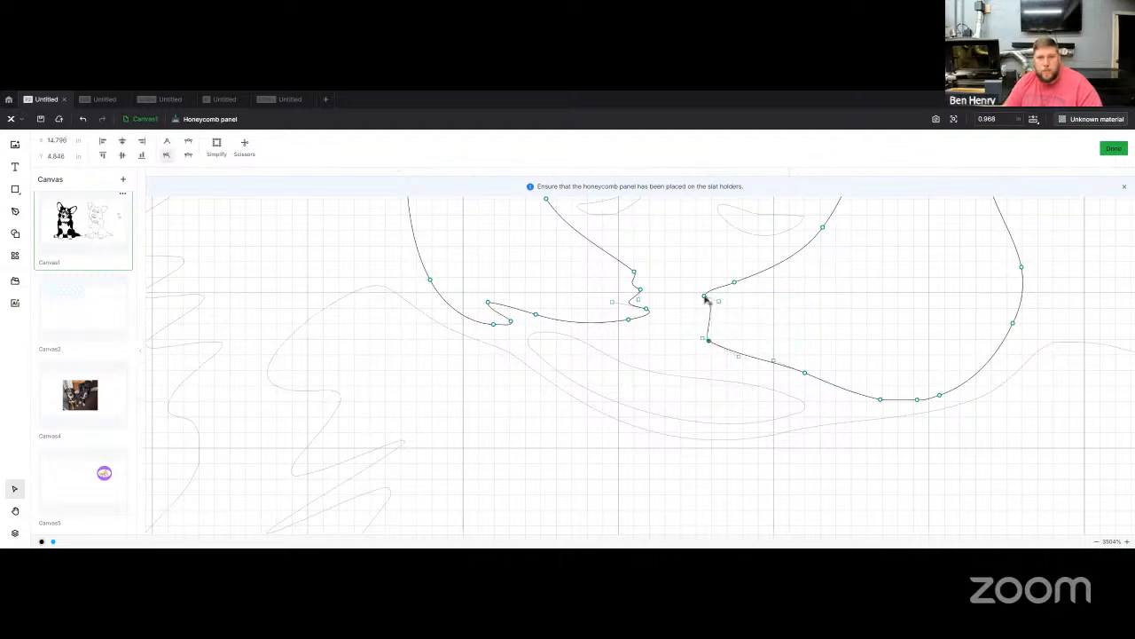
left_click(709, 296)
mouse_move(712, 307)
left_mouse_down()
mouse_move(692, 304)
mouse_move(717, 289)
left_mouse_up()
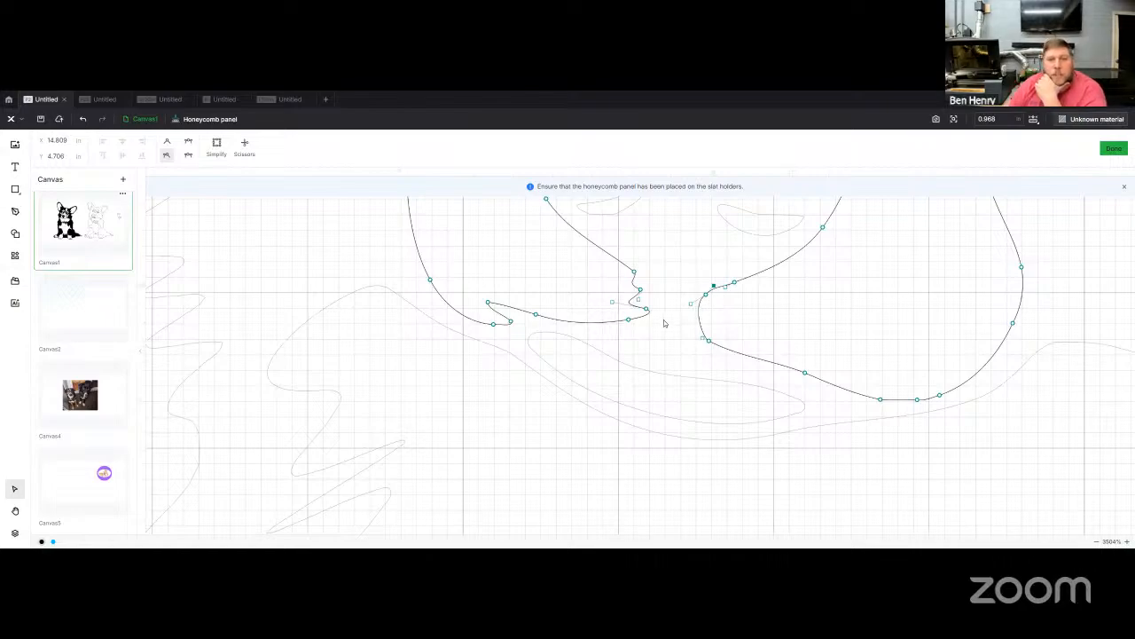
Delete the two remaining kink nodes on the left side below the nose and bow that curve outward with its handle.
left_click(640, 291)
key("Delete")
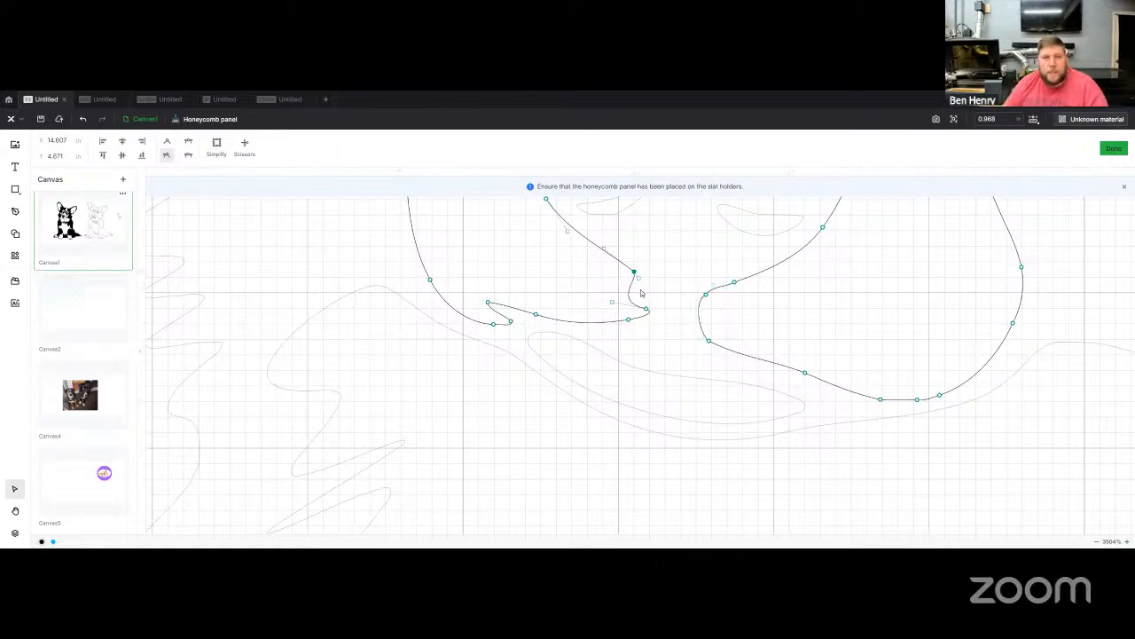
left_click(647, 309)
key("Delete")
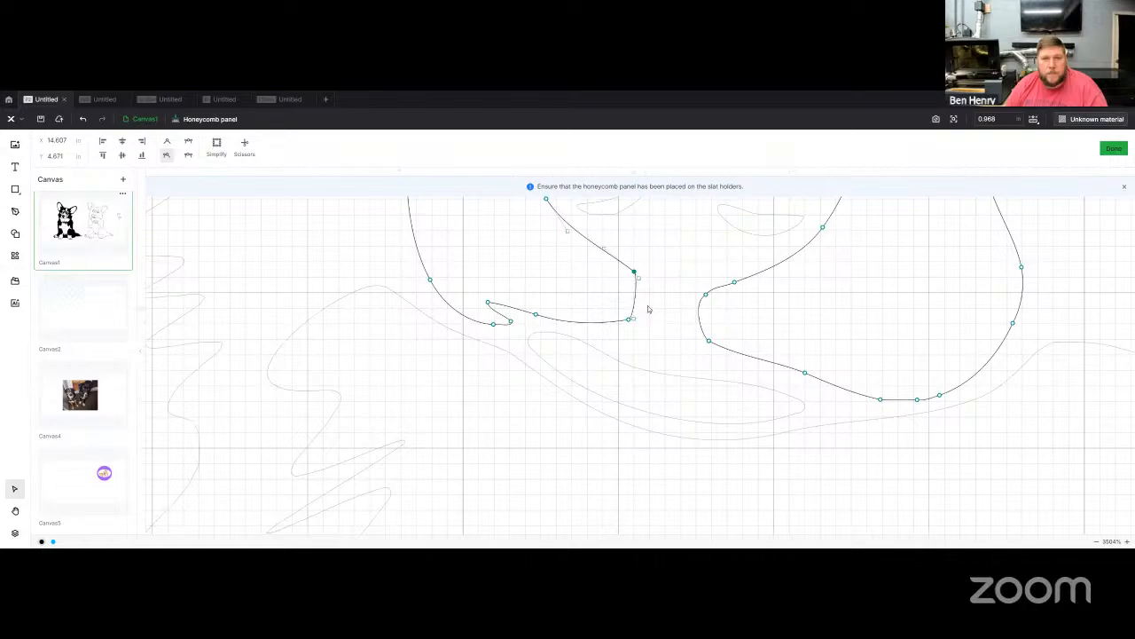
left_click(639, 277)
left_click_drag(638, 278, 664, 296)
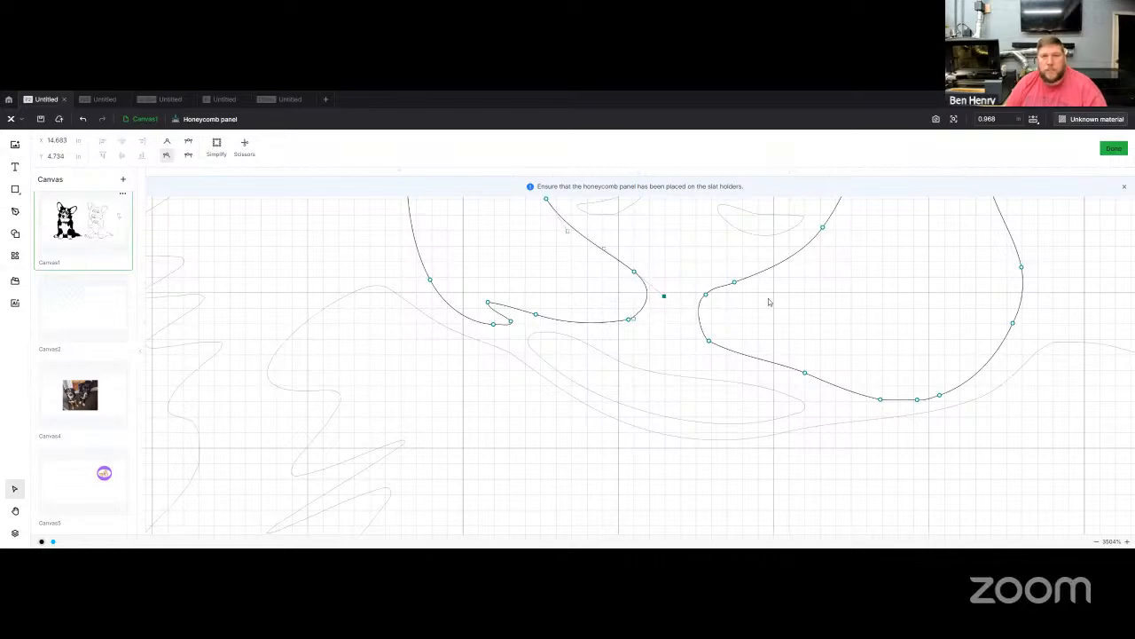
Combine all the traced corgi's paths into one compound vector and set it to Engrave.
left_click(1113, 149)
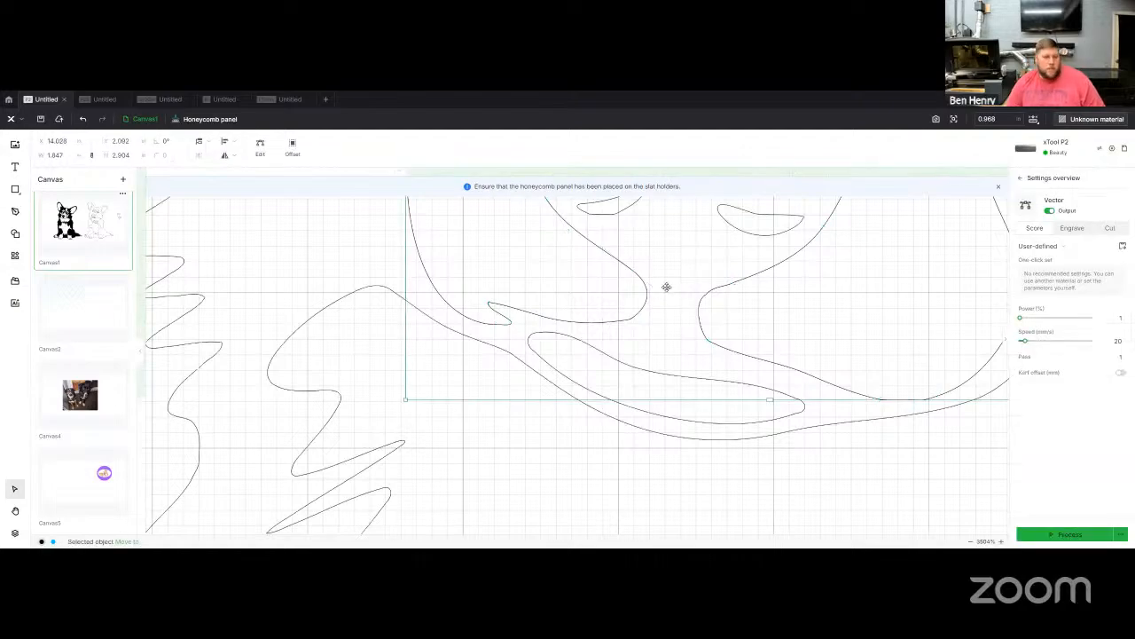
scroll(671, 340, "down", 2)
scroll(671, 340, "down", 5)
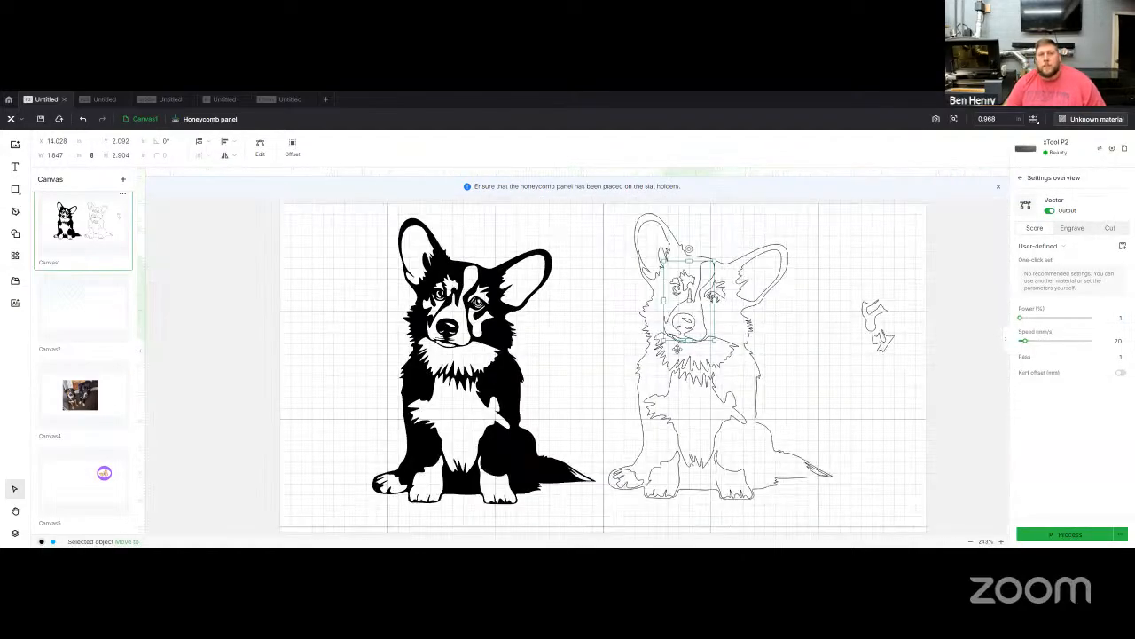
left_click(810, 333)
scroll(809, 333, "down", 3)
left_click_drag(675, 221, 829, 467)
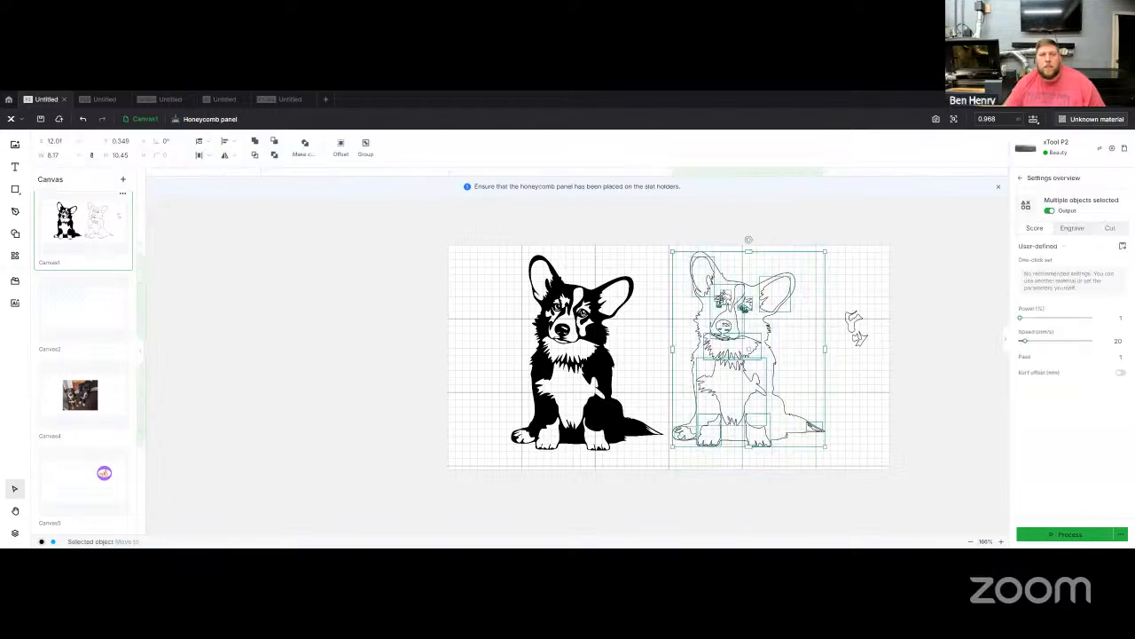
left_click(305, 146)
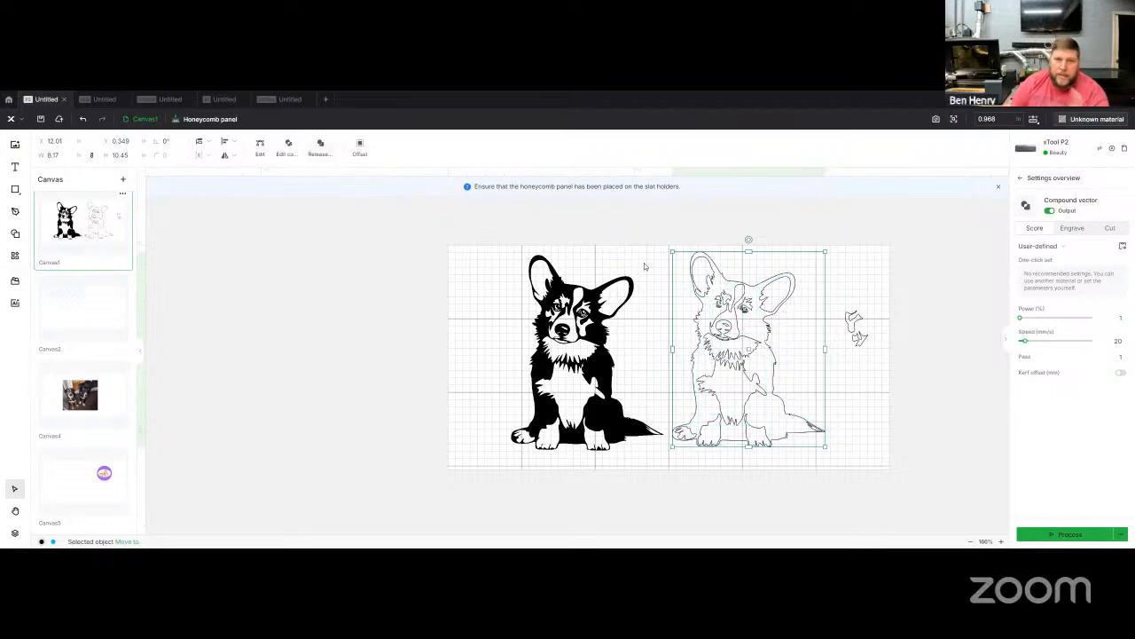
left_click(793, 253)
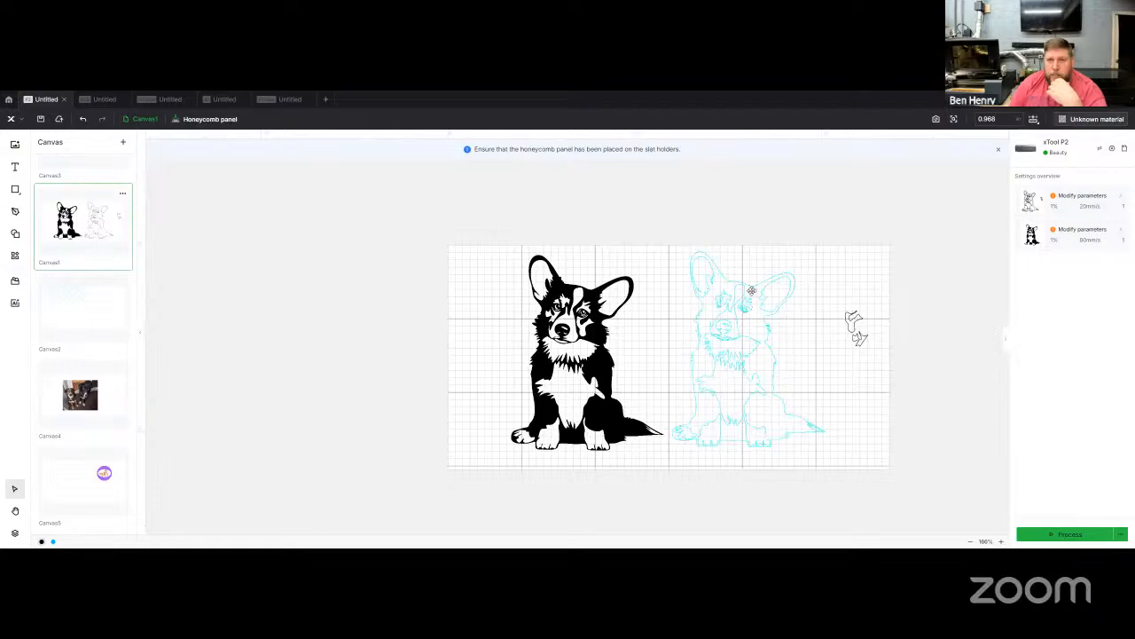
left_click(678, 309)
left_click(1072, 228)
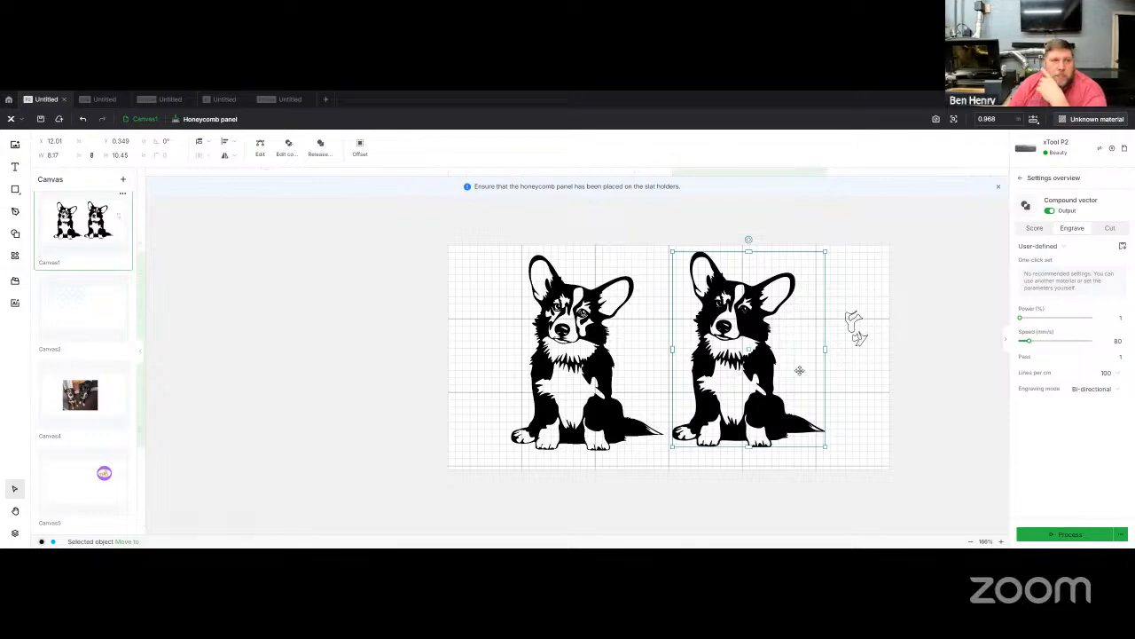
Open the compound corgi for node editing and examine the nodes around its face, eyes and ears.
left_click(260, 147)
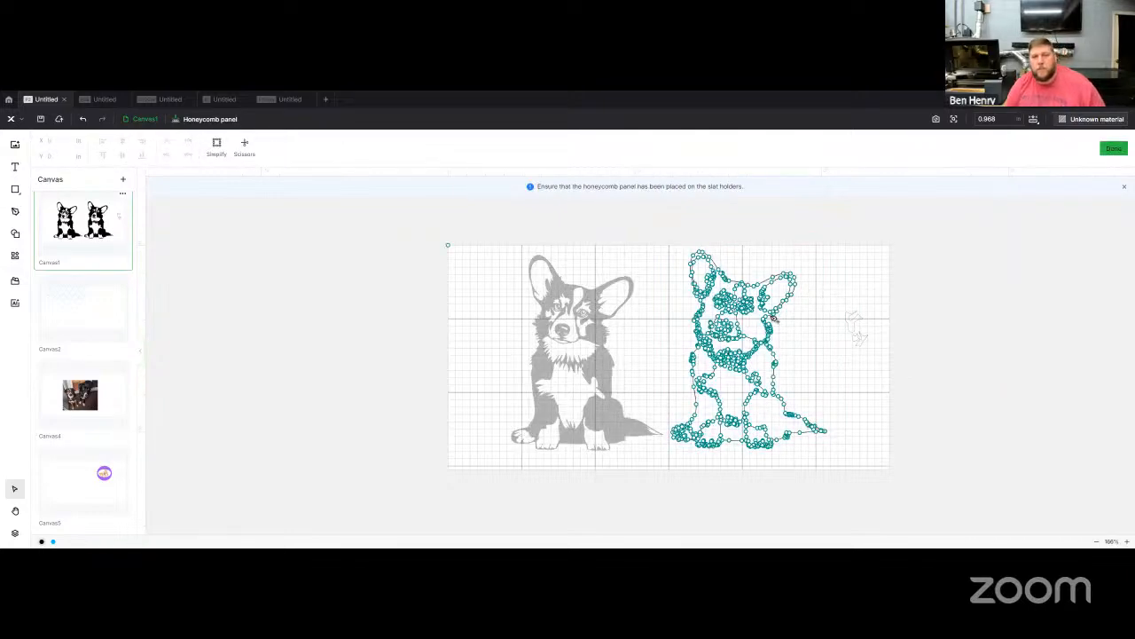
scroll(773, 319, "up", 5)
scroll(773, 319, "down", 7)
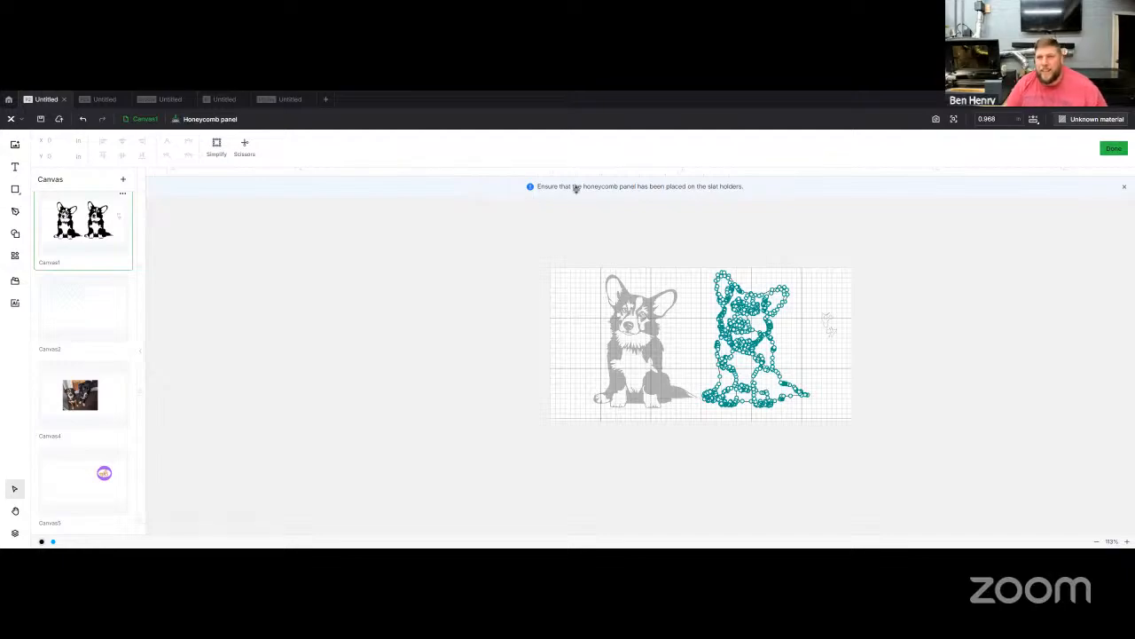
scroll(762, 284, "up", 5)
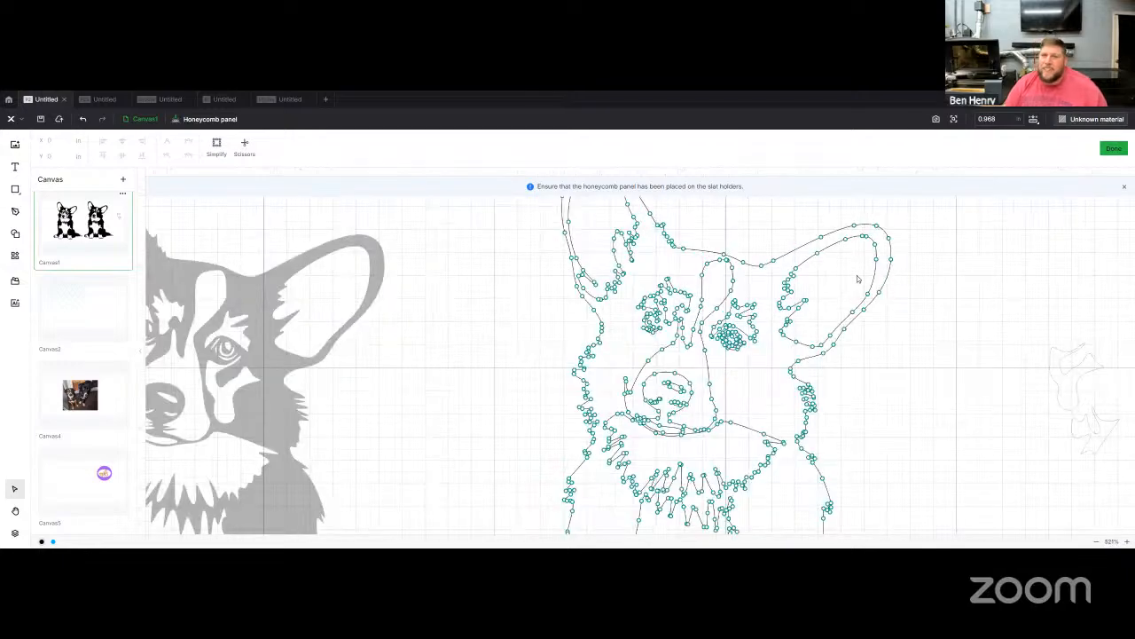
scroll(857, 279, "down", 5)
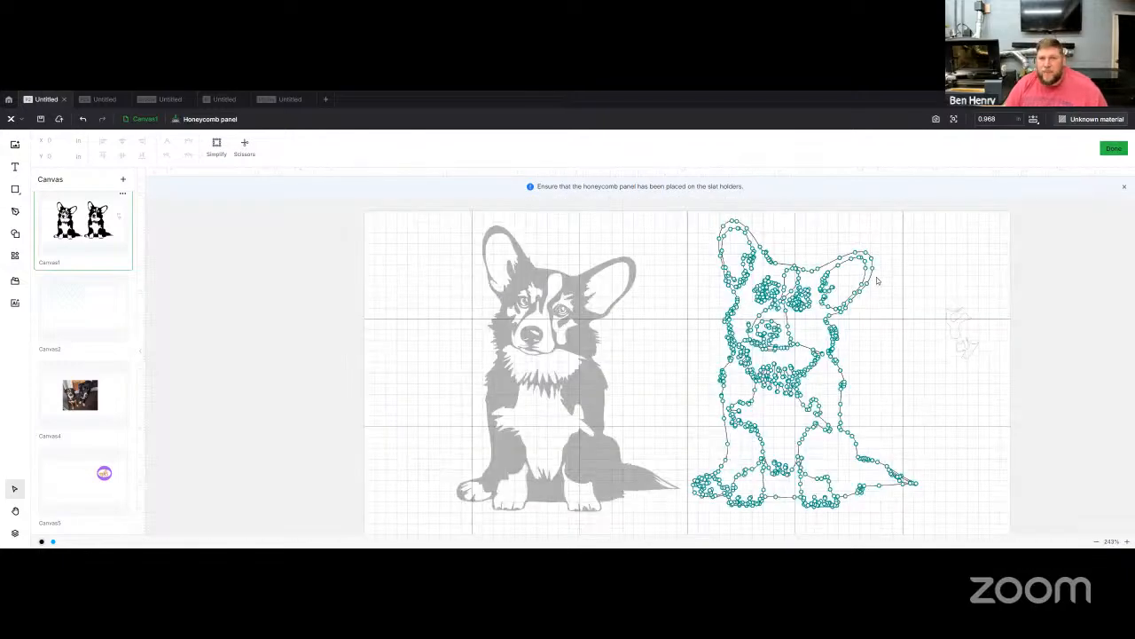
scroll(815, 308, "up", 5)
scroll(815, 308, "down", 1)
scroll(727, 291, "up", 3)
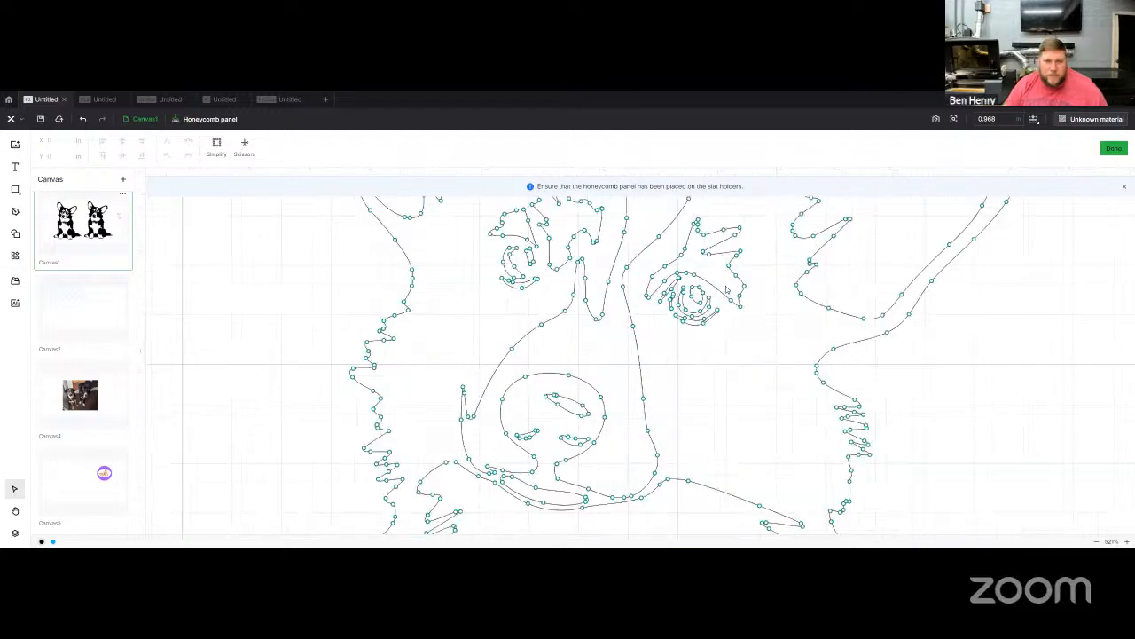
scroll(695, 282, "up", 3)
scroll(696, 280, "down", 2)
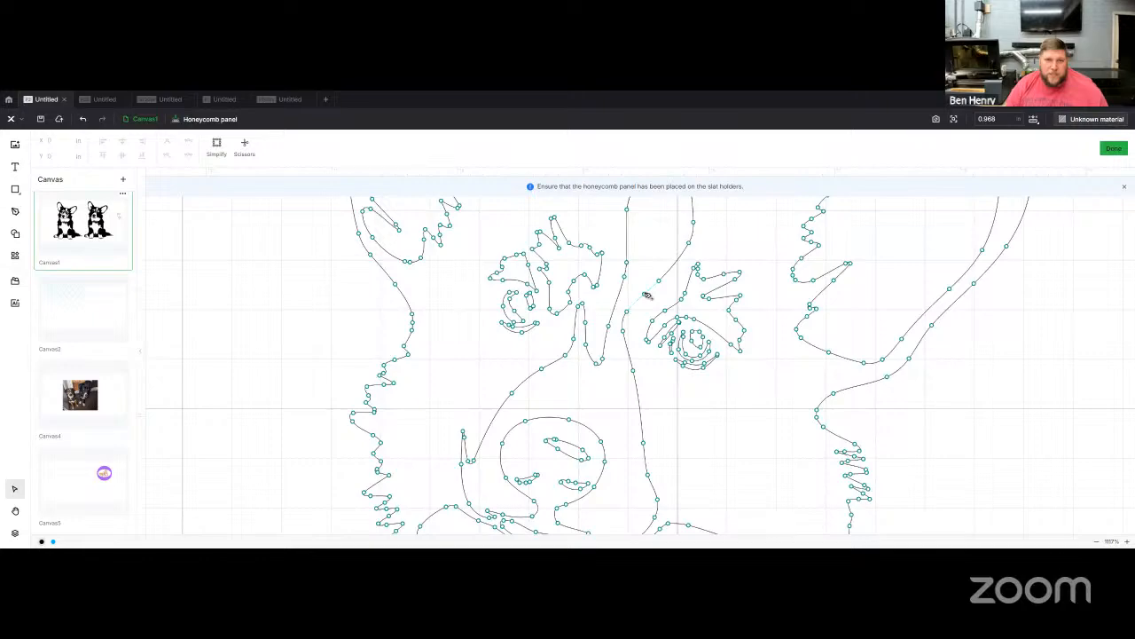
scroll(674, 241, "up", 2)
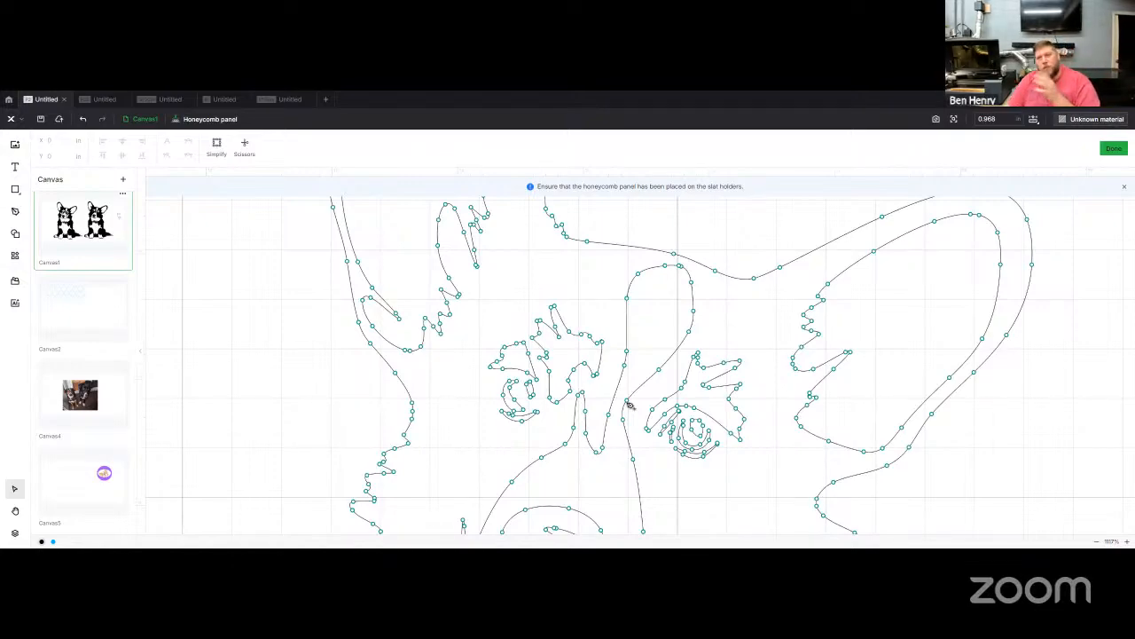
left_click(1114, 149)
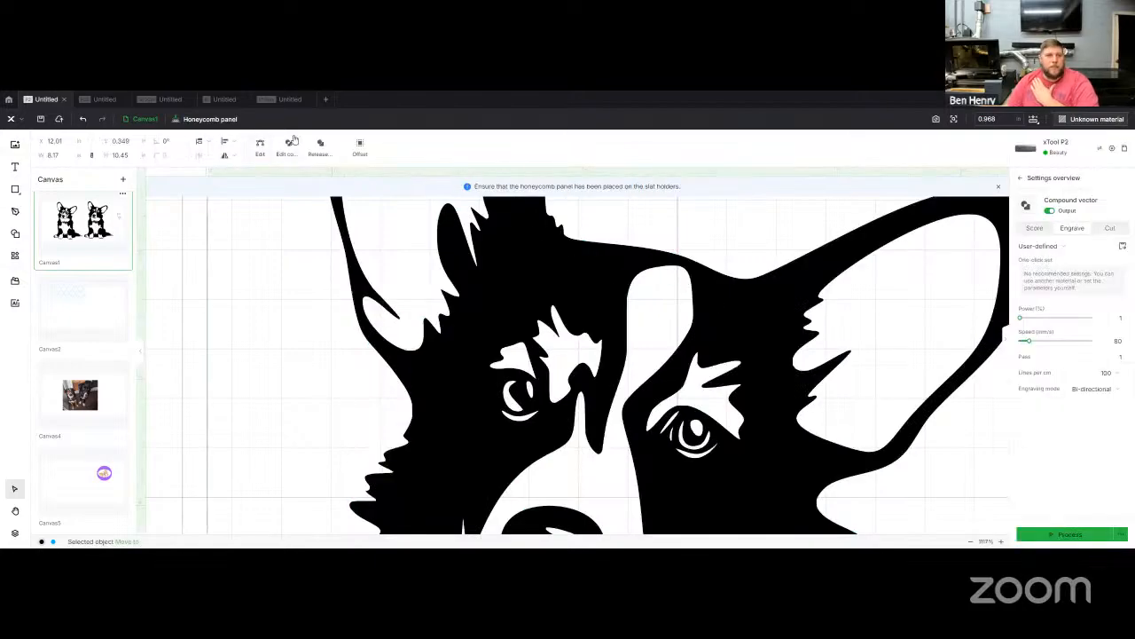
Release the corgi's compound vector into separate paths and set them back to Score.
left_click(321, 145)
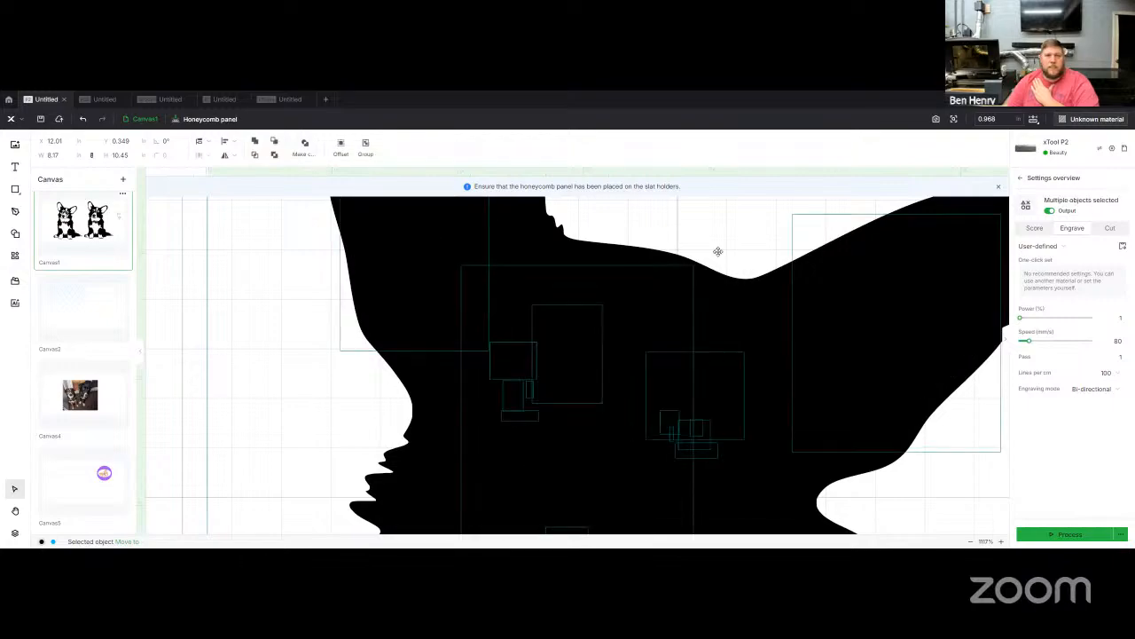
left_click(1035, 229)
left_click(700, 319)
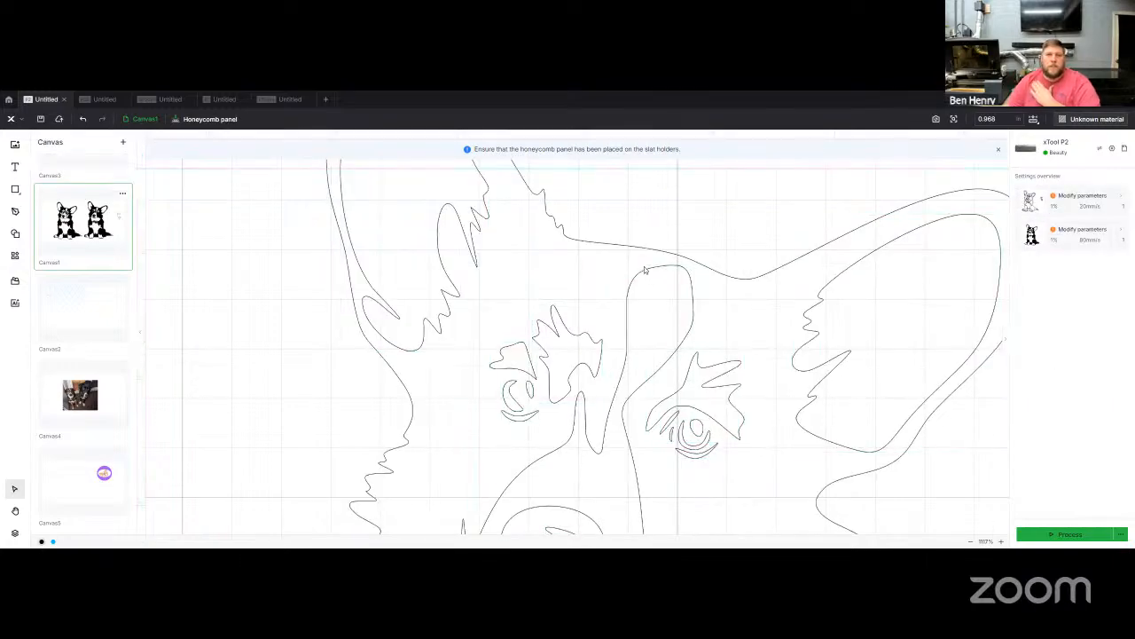
Draw a closed pen shape about 1.59 by 1.57 in around the forehead stripe, crossing it just above the right eye.
left_click(14, 211)
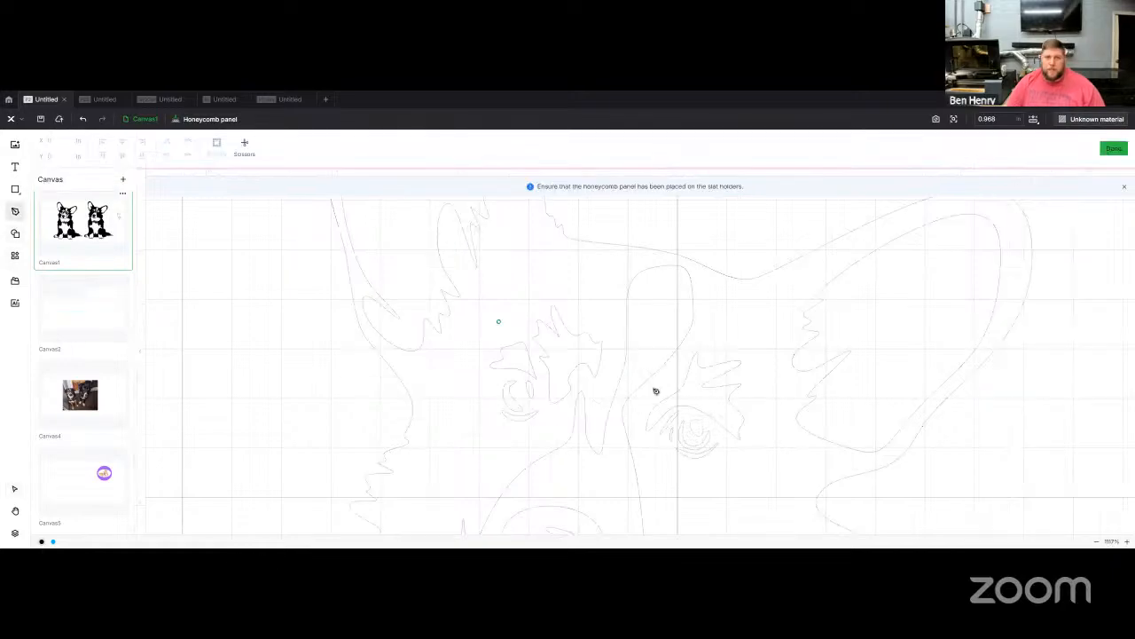
left_click(616, 361)
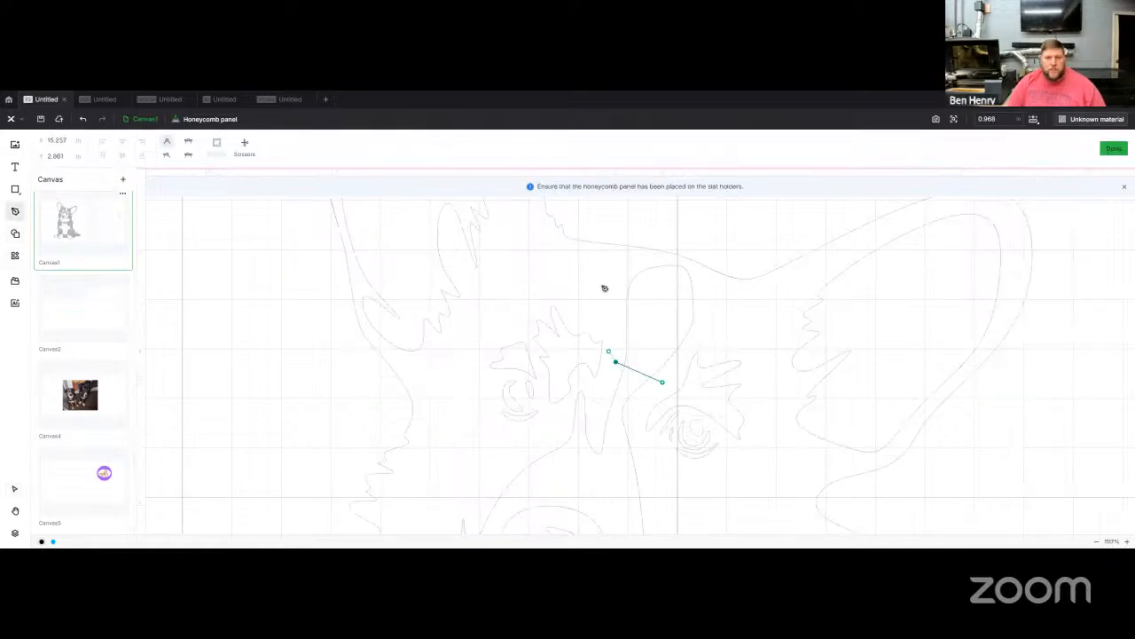
left_click(587, 355)
left_click(582, 319)
left_click(615, 263)
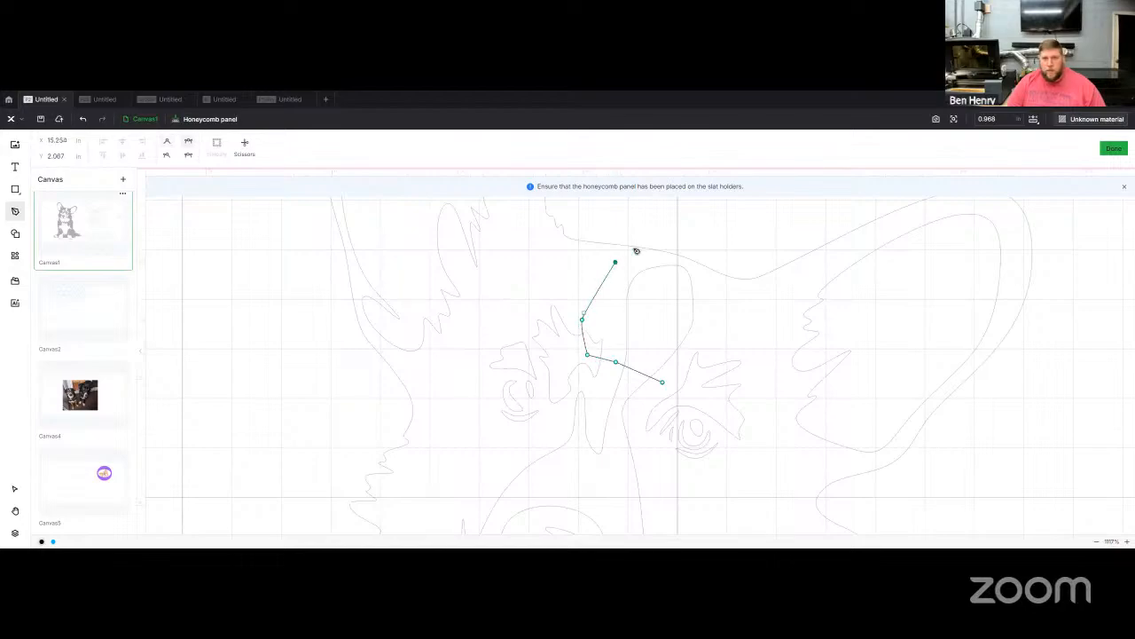
left_click(674, 222)
left_click_drag(752, 258, 761, 287)
left_click_drag(781, 355, 777, 384)
left_click_drag(743, 419, 724, 417)
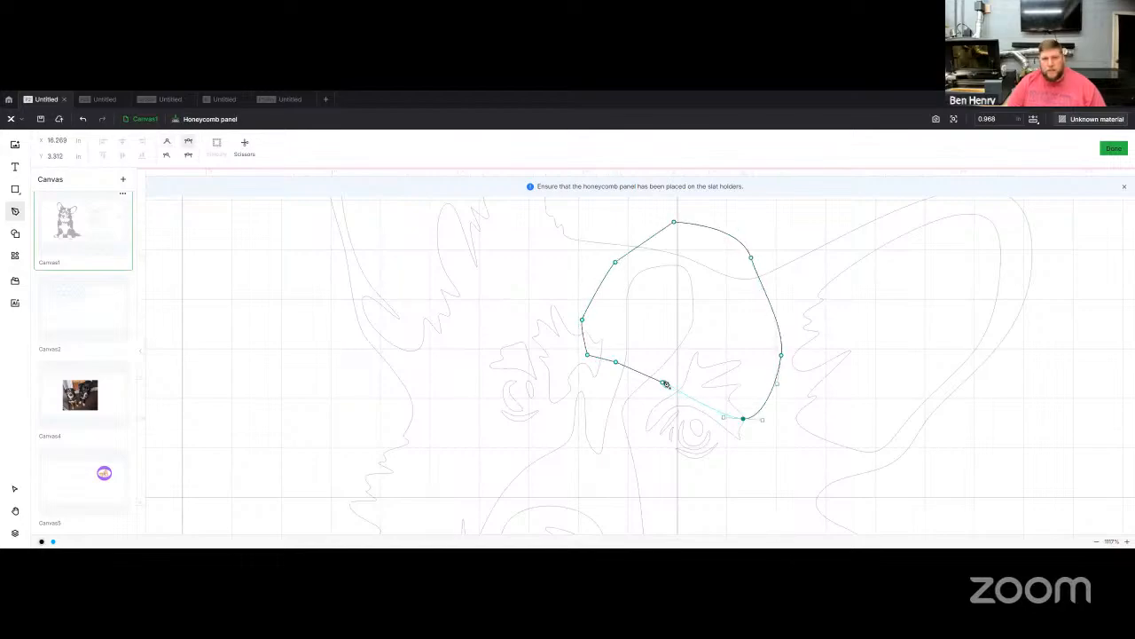
left_click(664, 382)
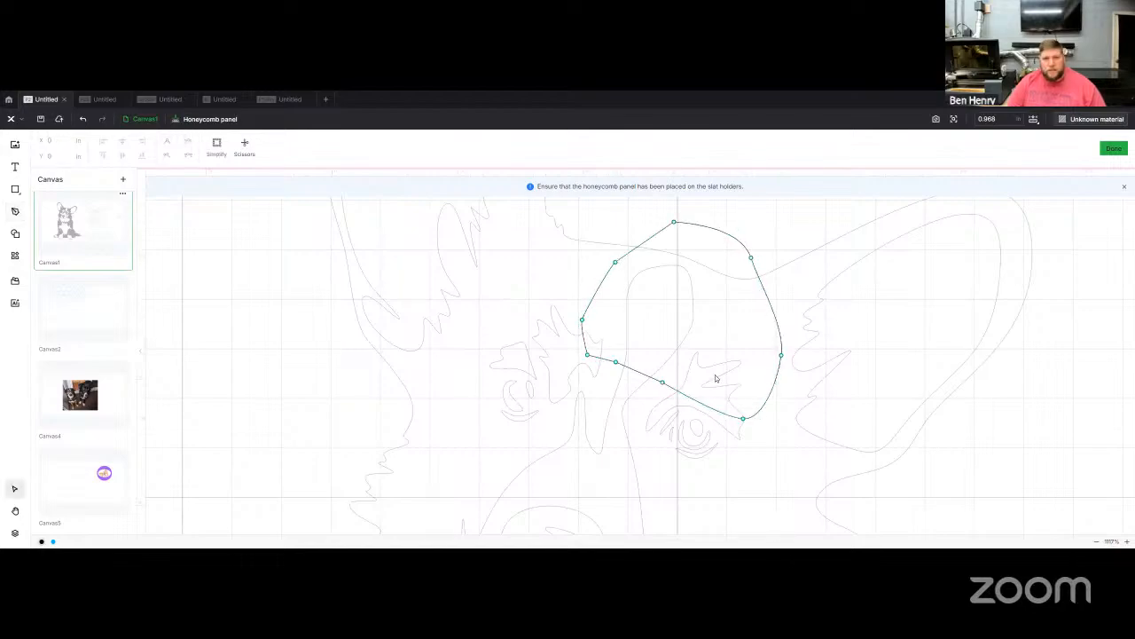
left_click(631, 252)
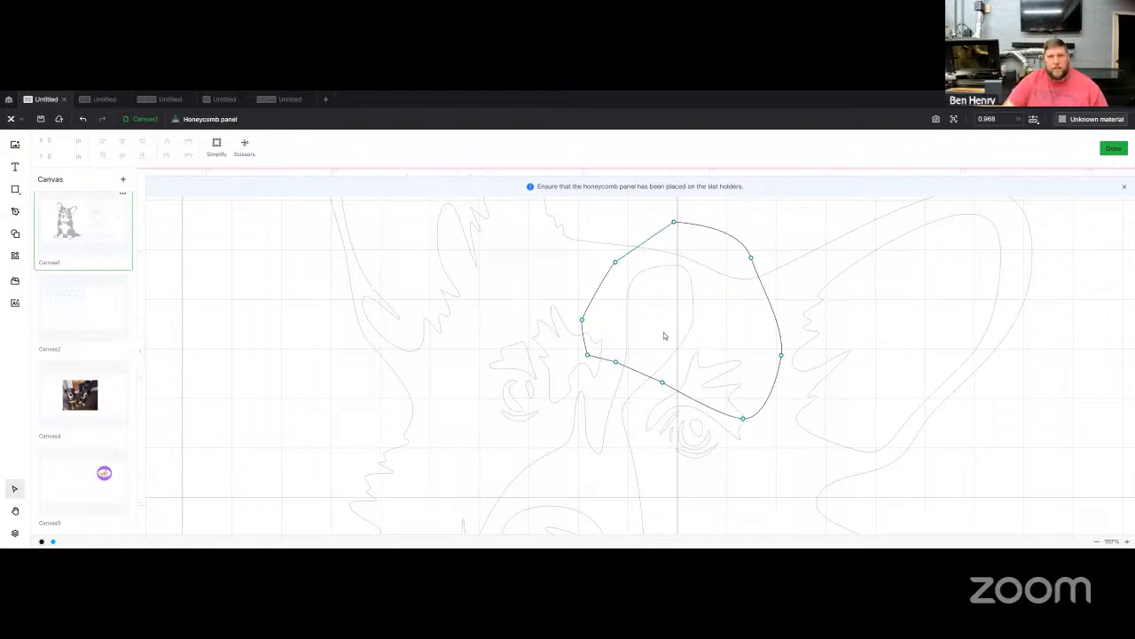
left_click(1114, 149)
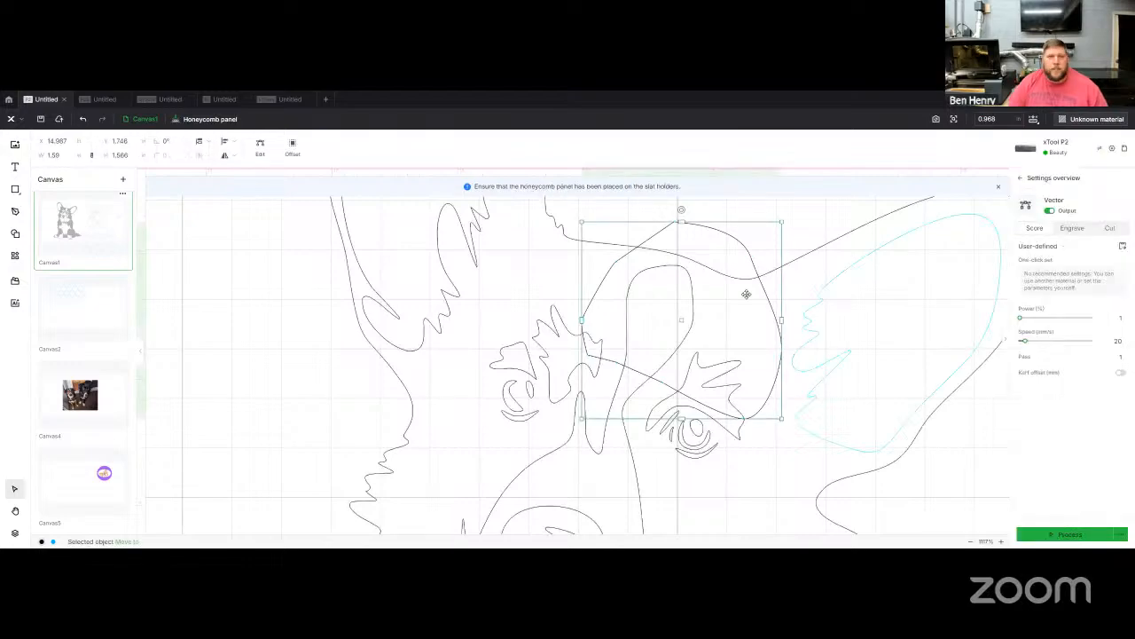
Subtract the drawn pen shape from the corgi's muzzle path to cut away the forehead stripe.
left_click(646, 438)
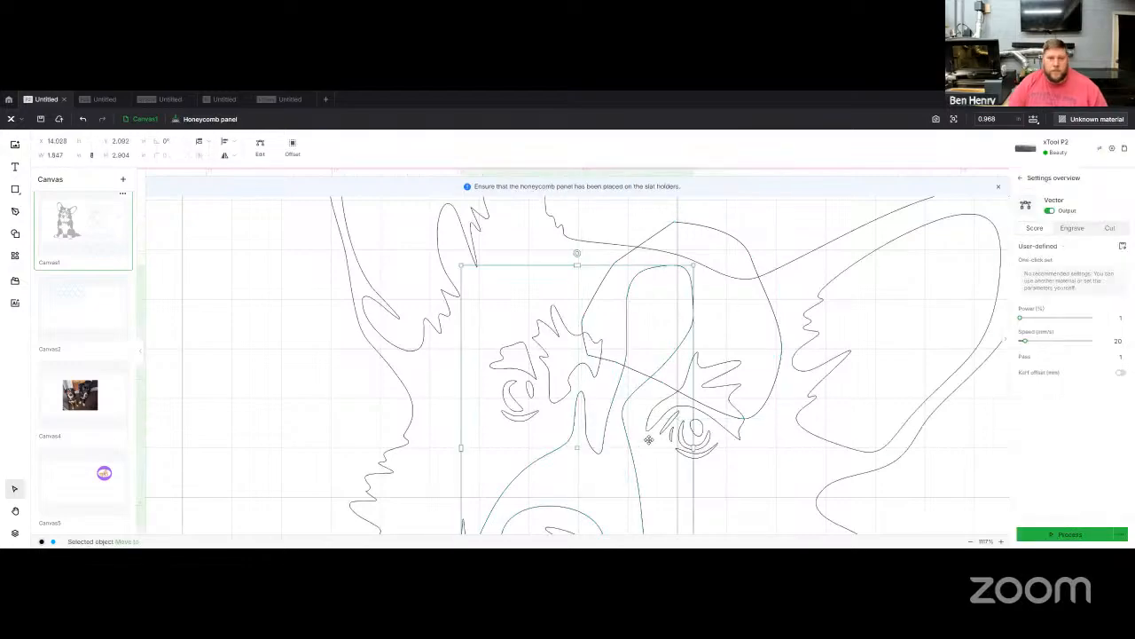
left_click(664, 386, "shift")
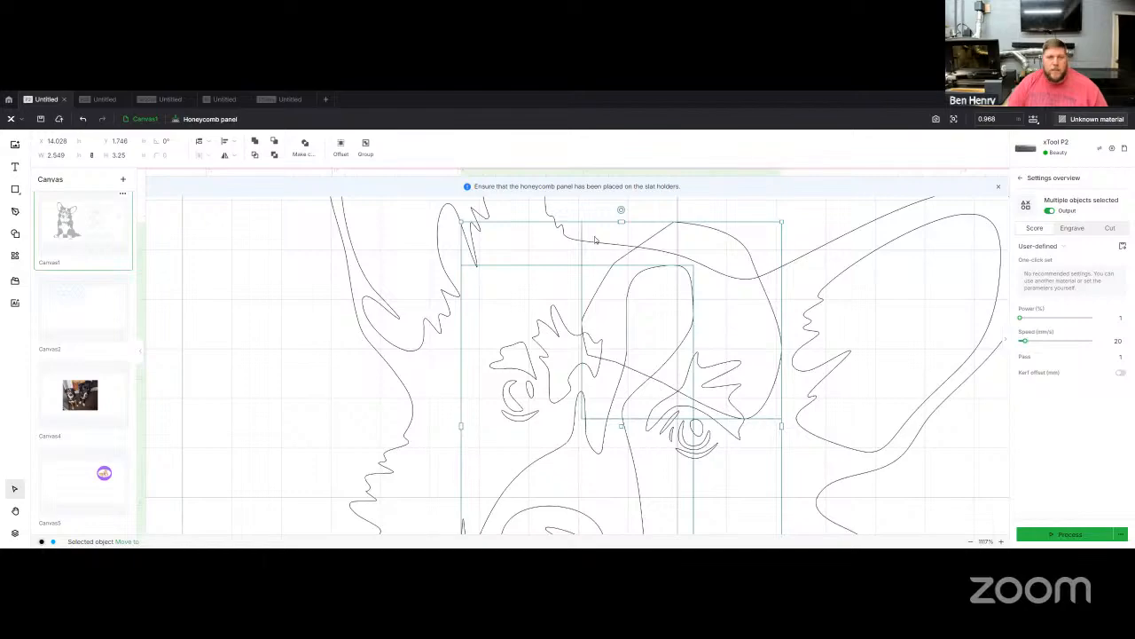
left_click(274, 143)
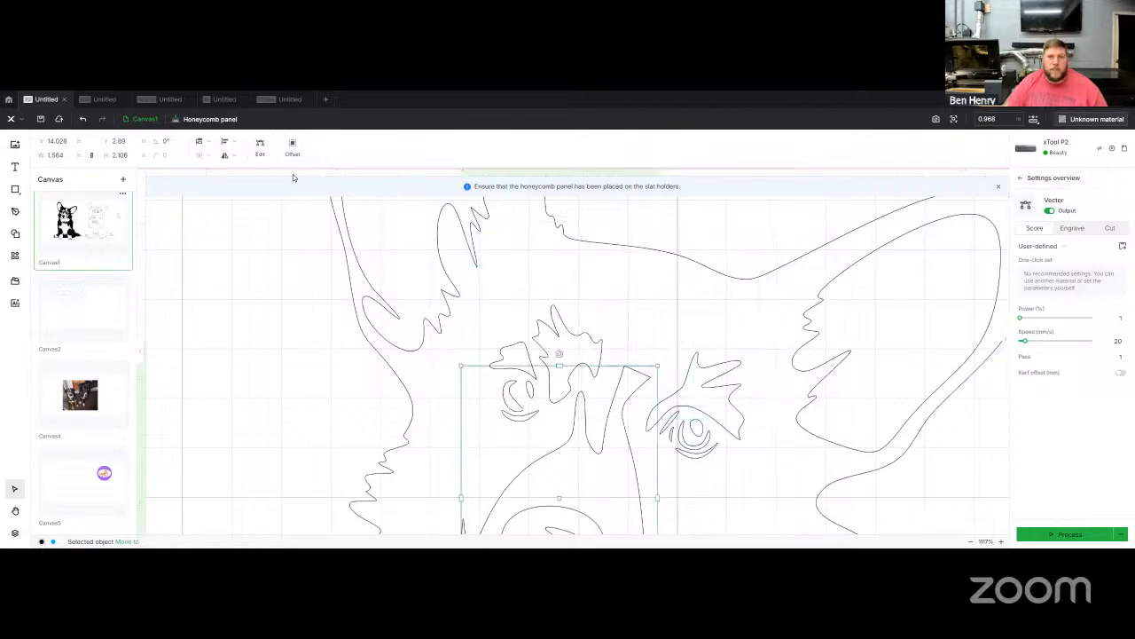
Node-edit the cut end of the muzzle path between the eyes, moving its two corner nodes inward and rounding the tip.
double_click(634, 390)
scroll(653, 386, "up", 3)
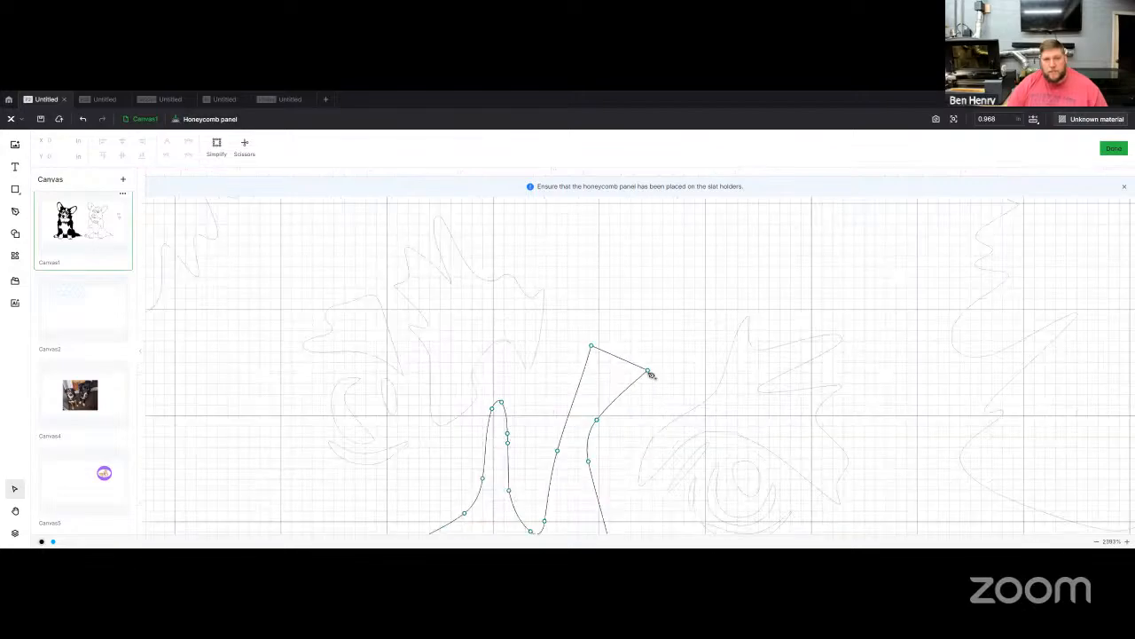
left_click_drag(650, 374, 587, 363)
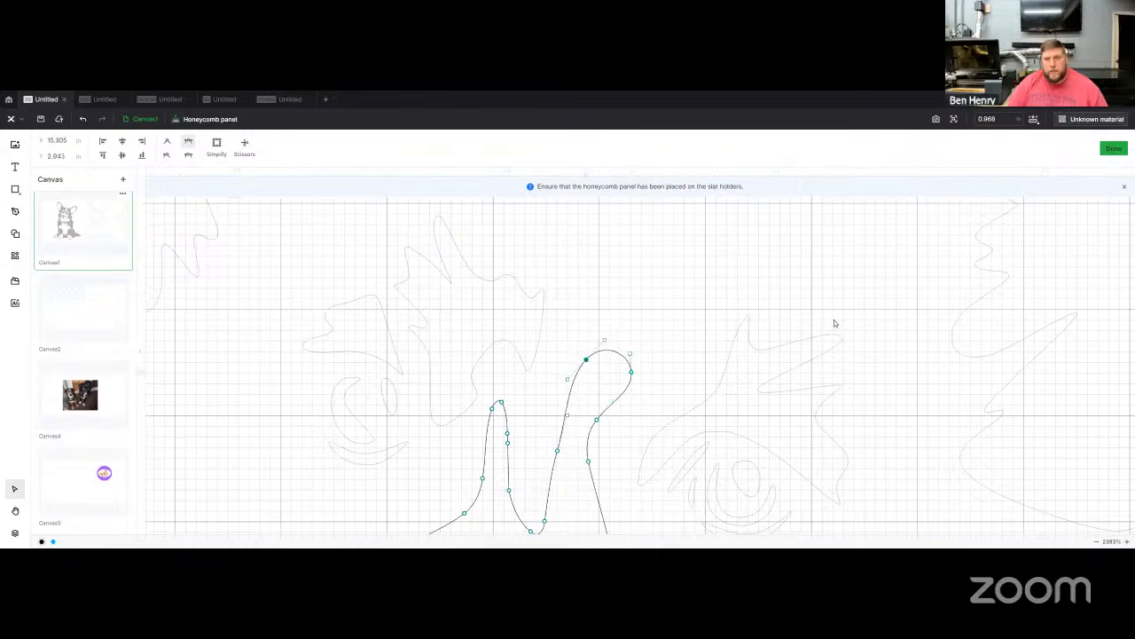
left_click(1113, 148)
scroll(731, 290, "down", 10)
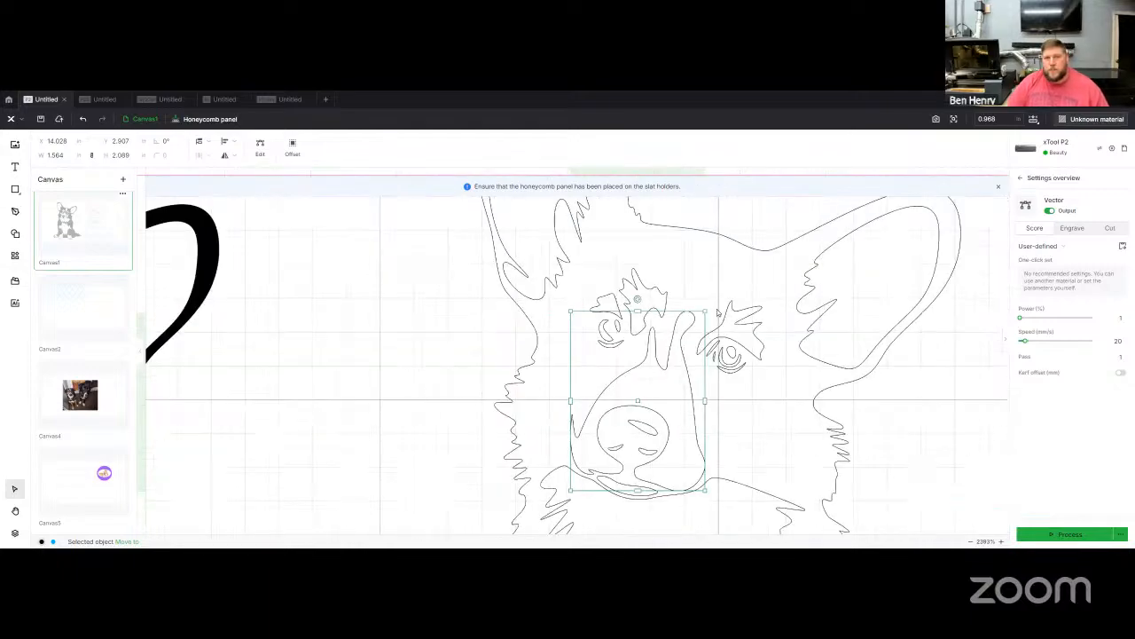
Recombine all the edited corgi's paths into a compound vector and set it to Engrave.
left_click(806, 269)
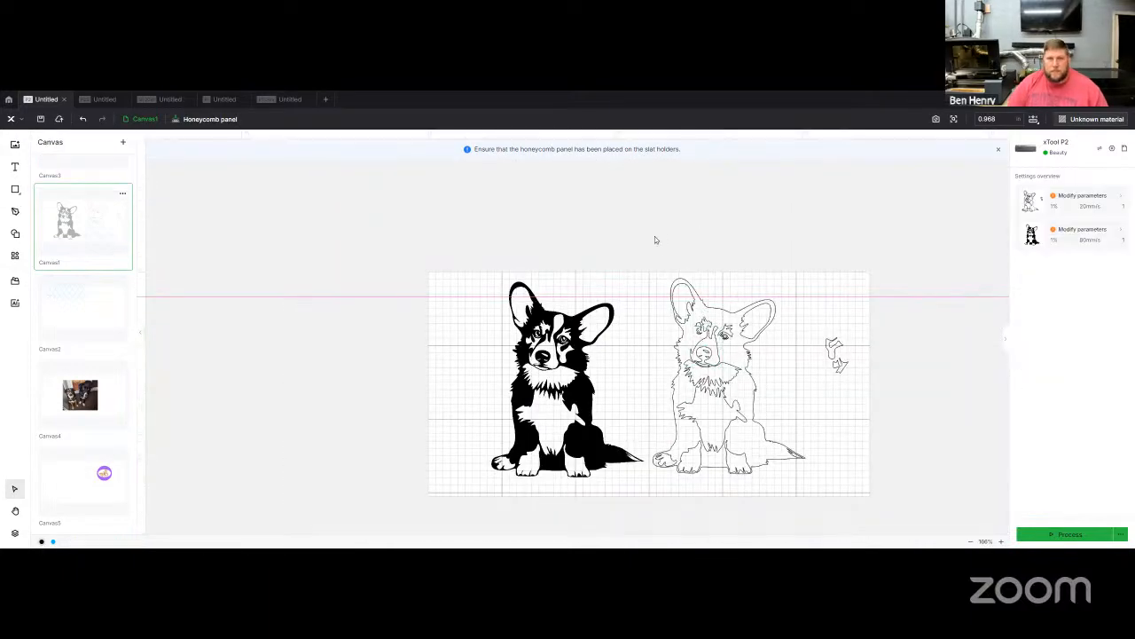
left_click_drag(655, 249, 796, 495)
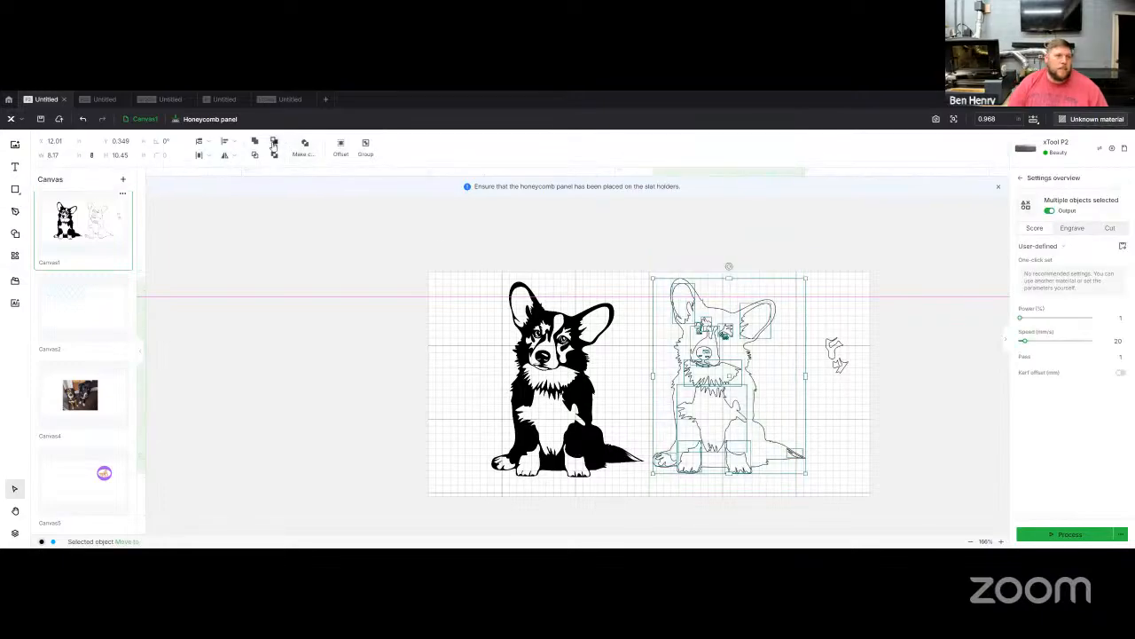
left_click(274, 144)
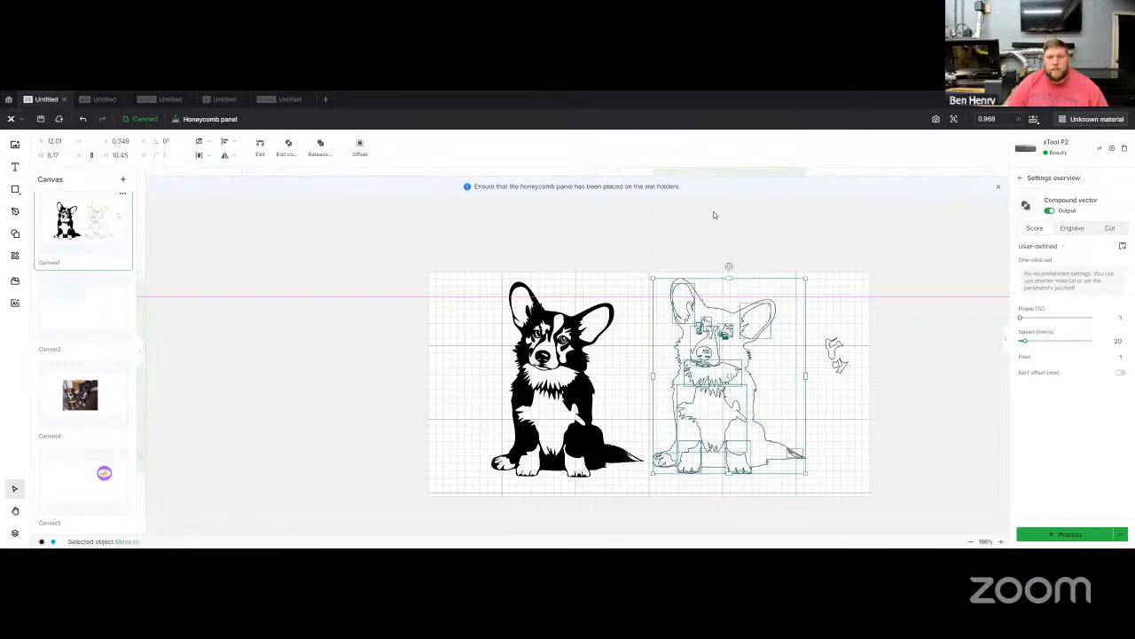
left_click(1068, 229)
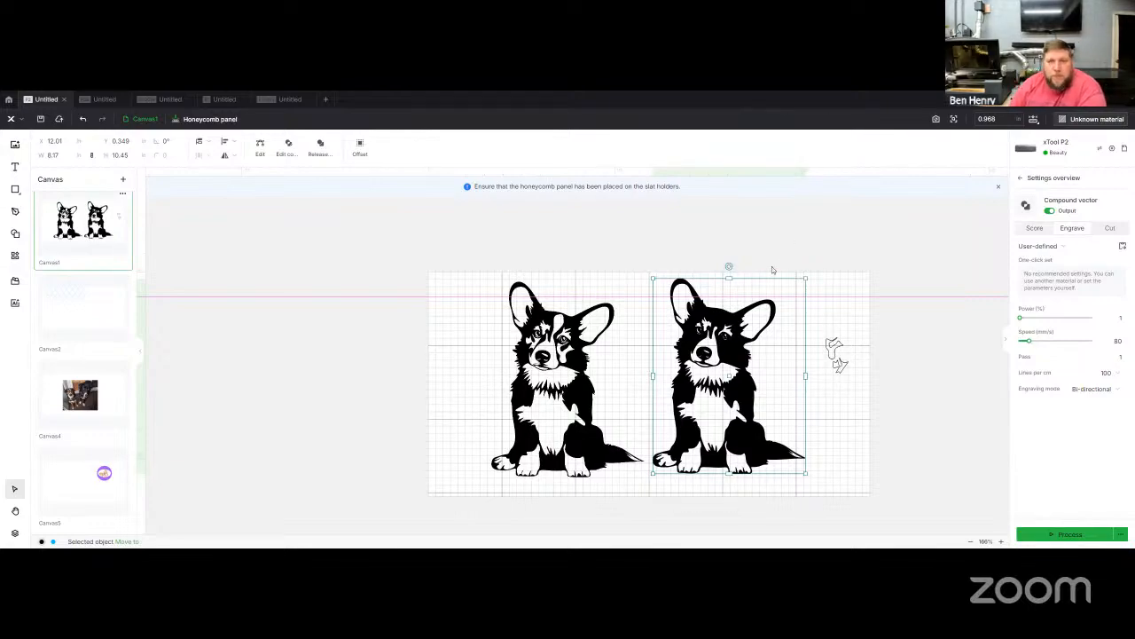
Delete the horizontal guide line above the corgis' heads and the two leftover outline shapes beside the edited corgi.
right_click(418, 298)
left_click(448, 323)
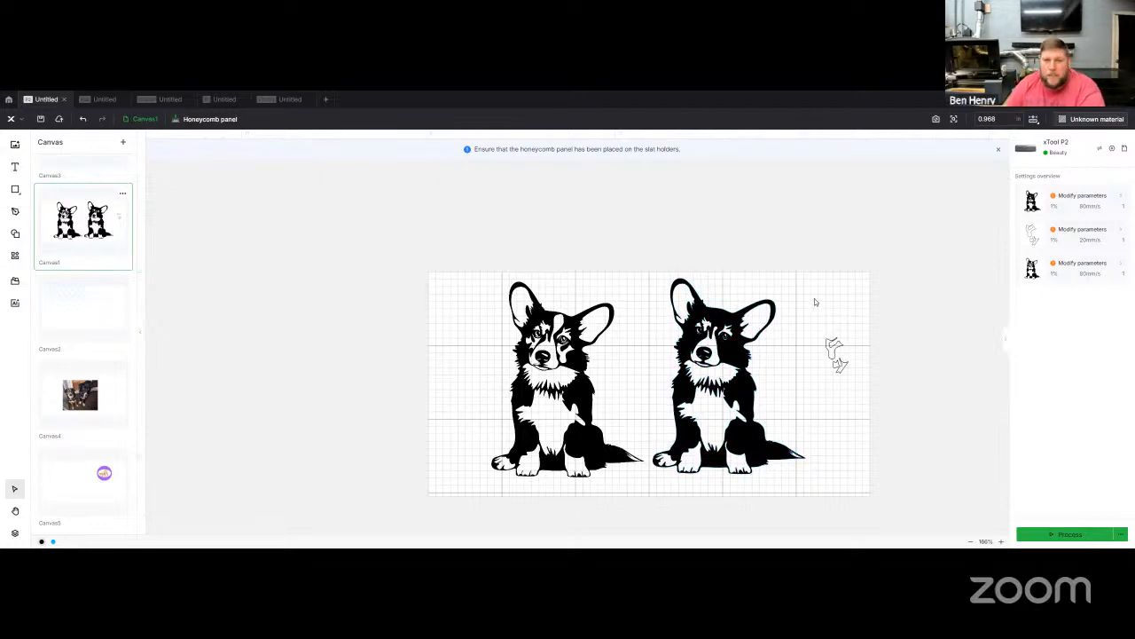
mouse_move(814, 298)
left_mouse_down()
mouse_move(842, 381)
mouse_move(877, 405)
left_mouse_up()
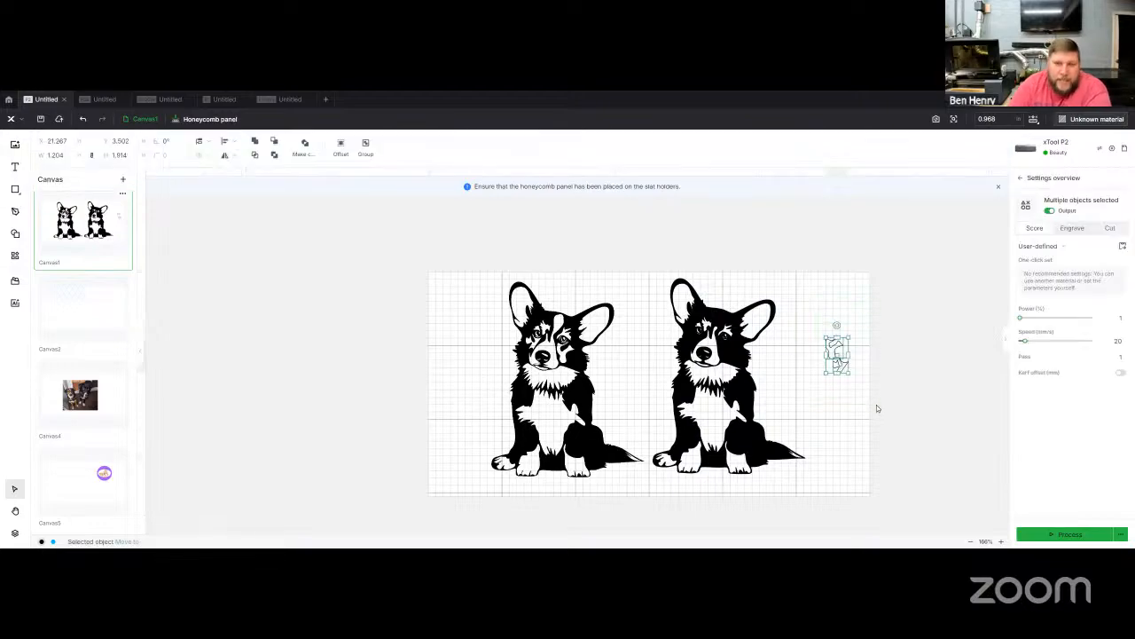
key("Delete")
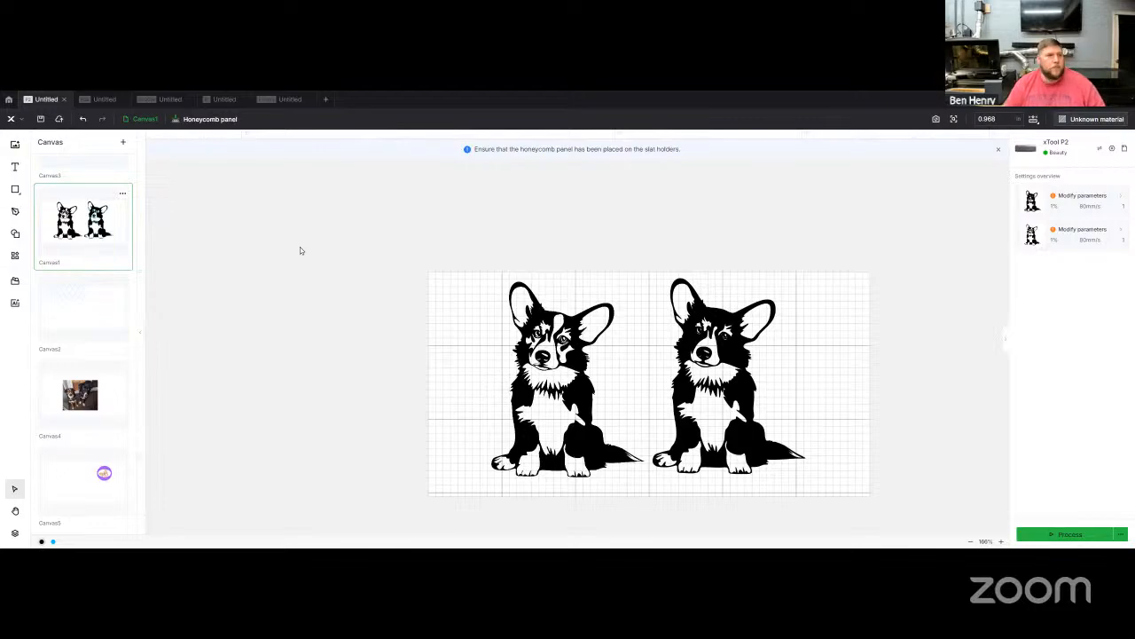
Open the two-dog photo on Canvas4 in Cutout to view its AI cutout preview.
left_click(125, 408)
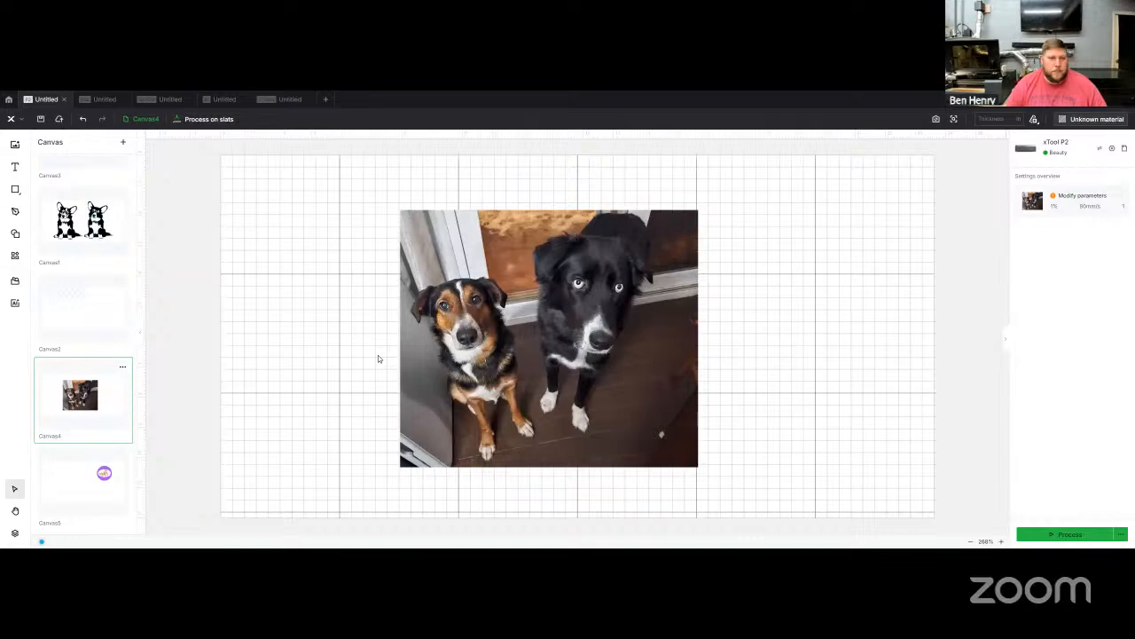
left_click(503, 256)
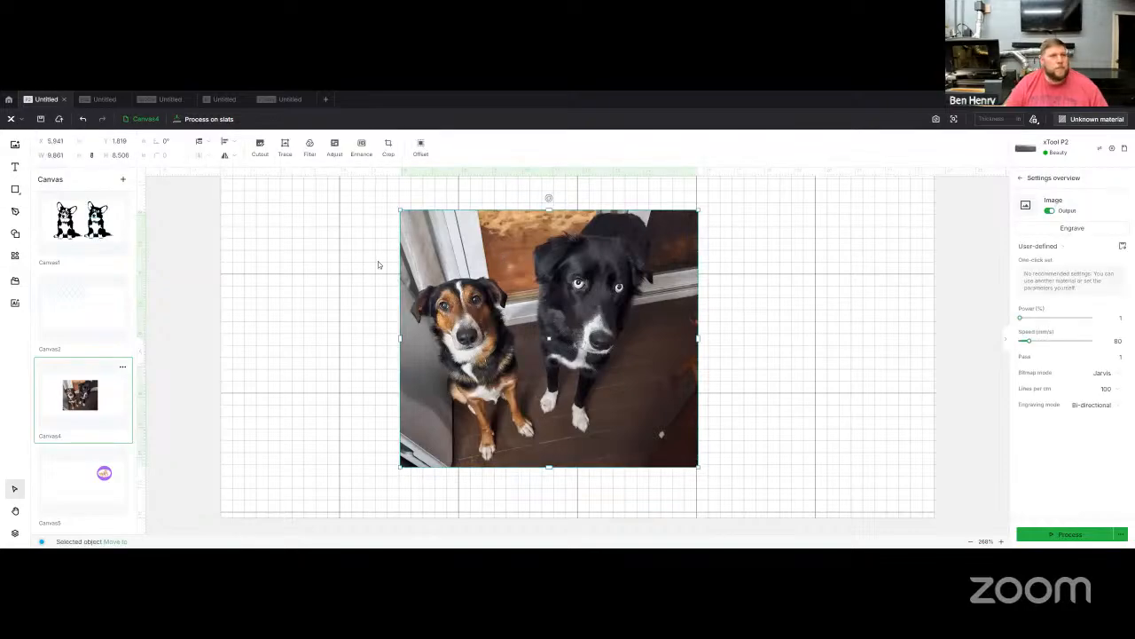
left_click(260, 147)
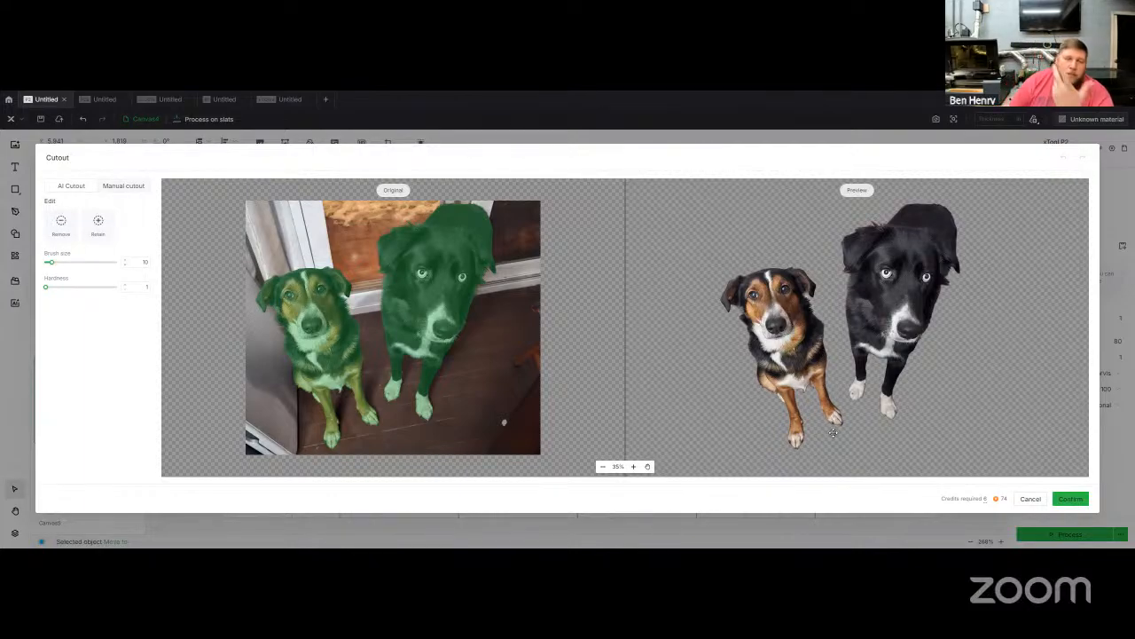
Try removing the floor around the dogs with the manual cutout Magic wand at fuzziness 34, and undo the removal.
left_click(119, 187)
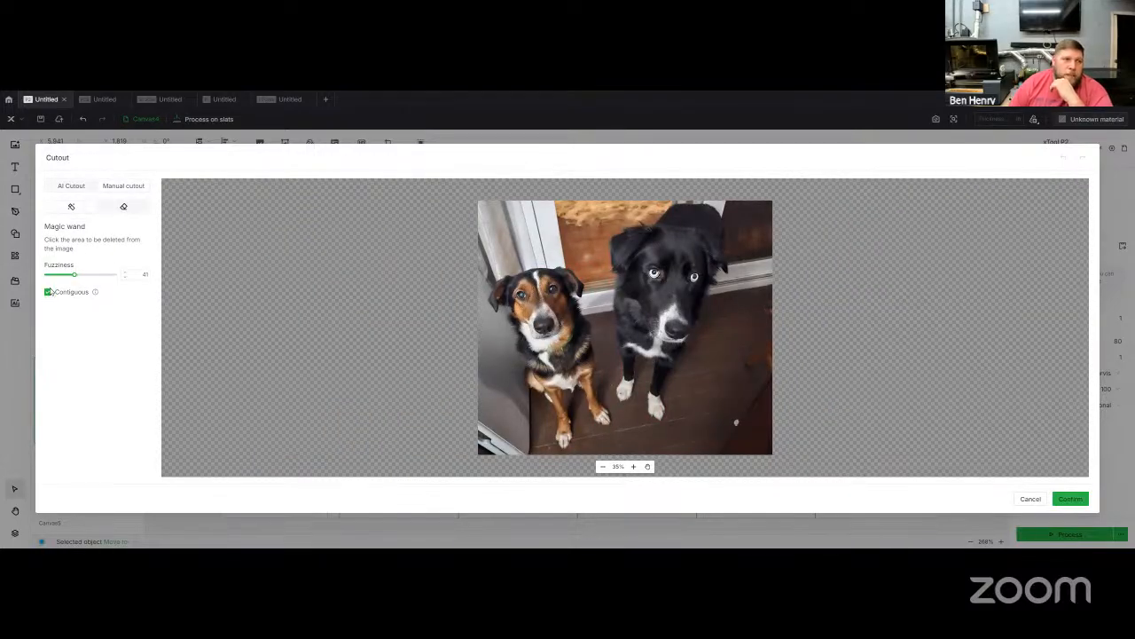
mouse_move(62, 278)
left_click_drag(62, 279, 81, 276)
left_click_drag(79, 276, 70, 278)
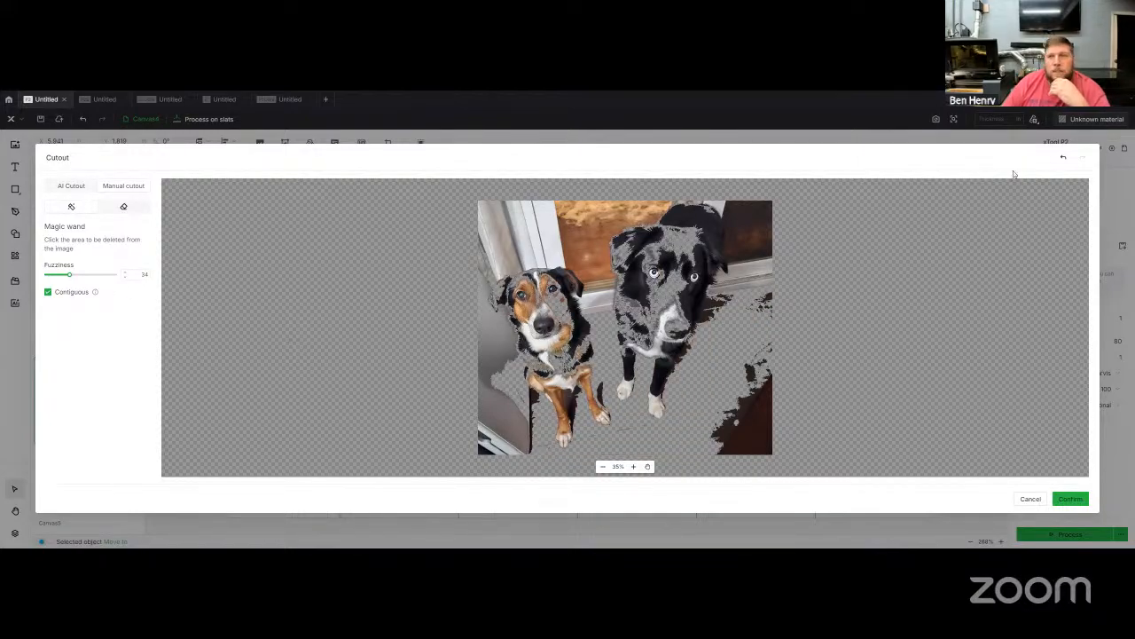
left_click(1064, 160)
Lower the Magic wand fuzziness to 20, try removing the floor below the black dog, and undo it.
left_click_drag(69, 275, 60, 275)
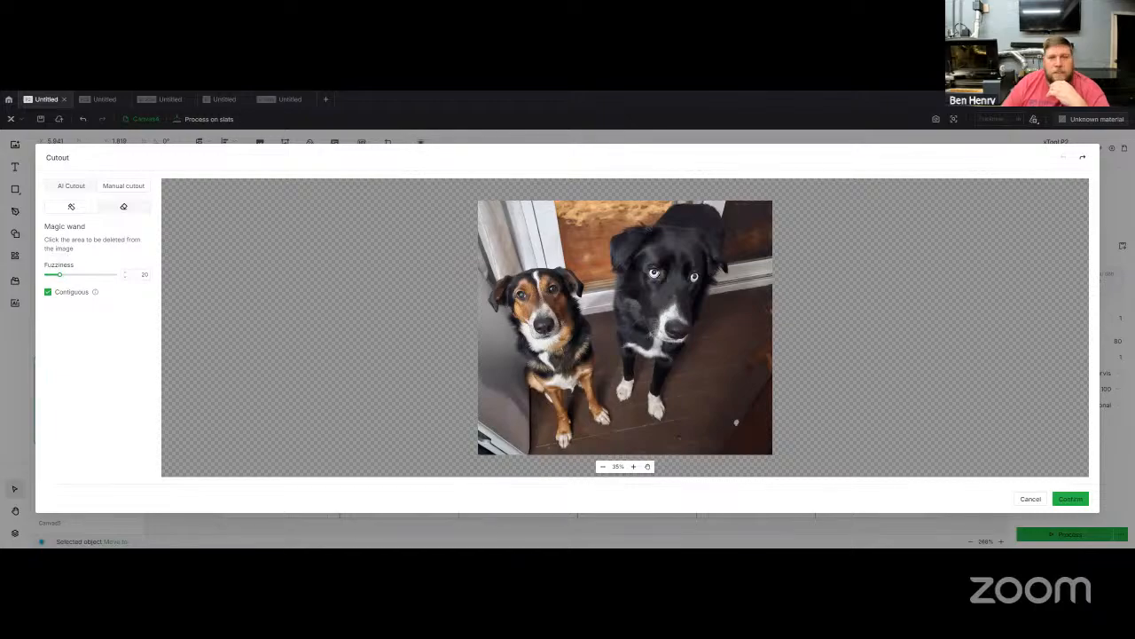
left_click(676, 376)
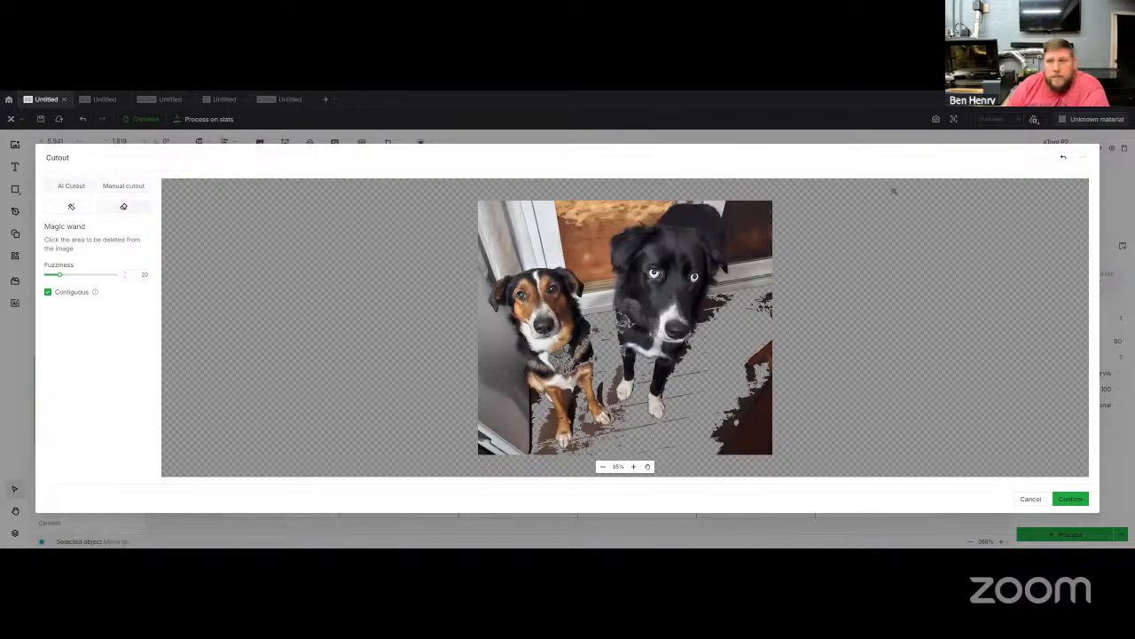
left_click(1063, 160)
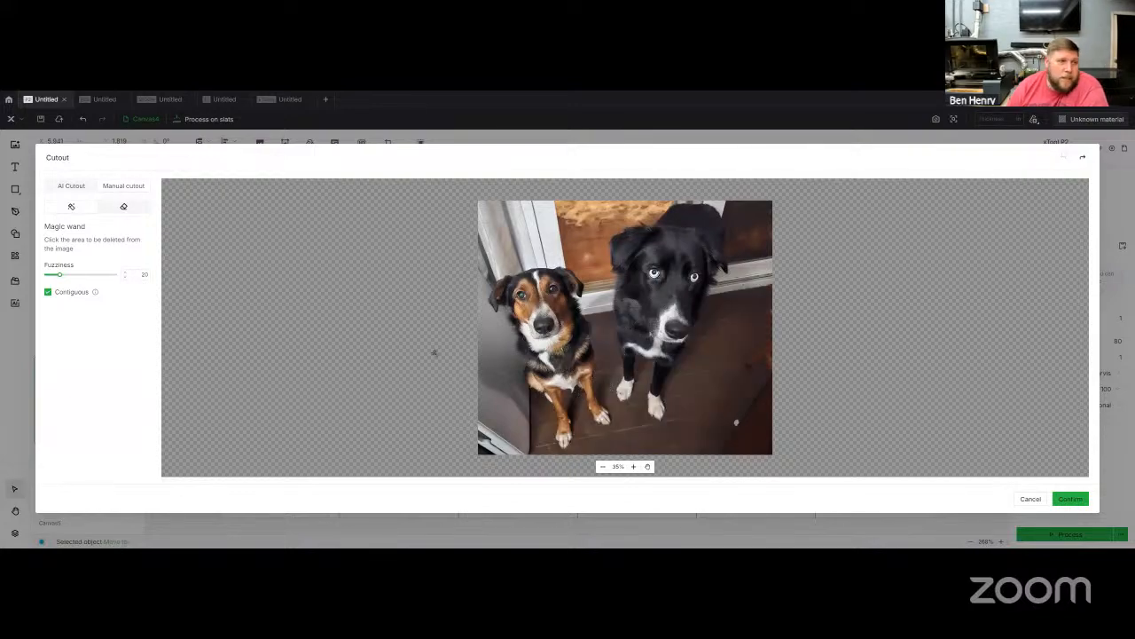
Try erasing the background around the black dog at eraser size 40 and above the brown-faced dog's head at size 15.
left_click(124, 208)
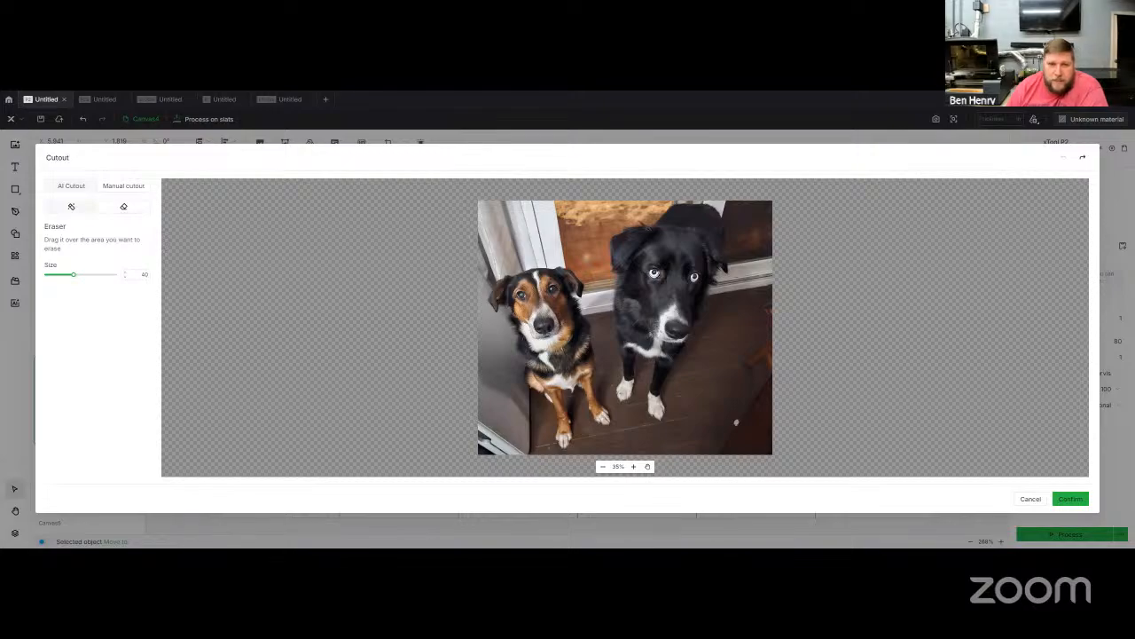
mouse_move(626, 410)
left_mouse_down()
mouse_move(673, 432)
mouse_move(686, 383)
mouse_move(738, 303)
mouse_move(742, 218)
mouse_move(696, 185)
mouse_move(661, 187)
mouse_move(592, 228)
mouse_move(598, 308)
left_mouse_up()
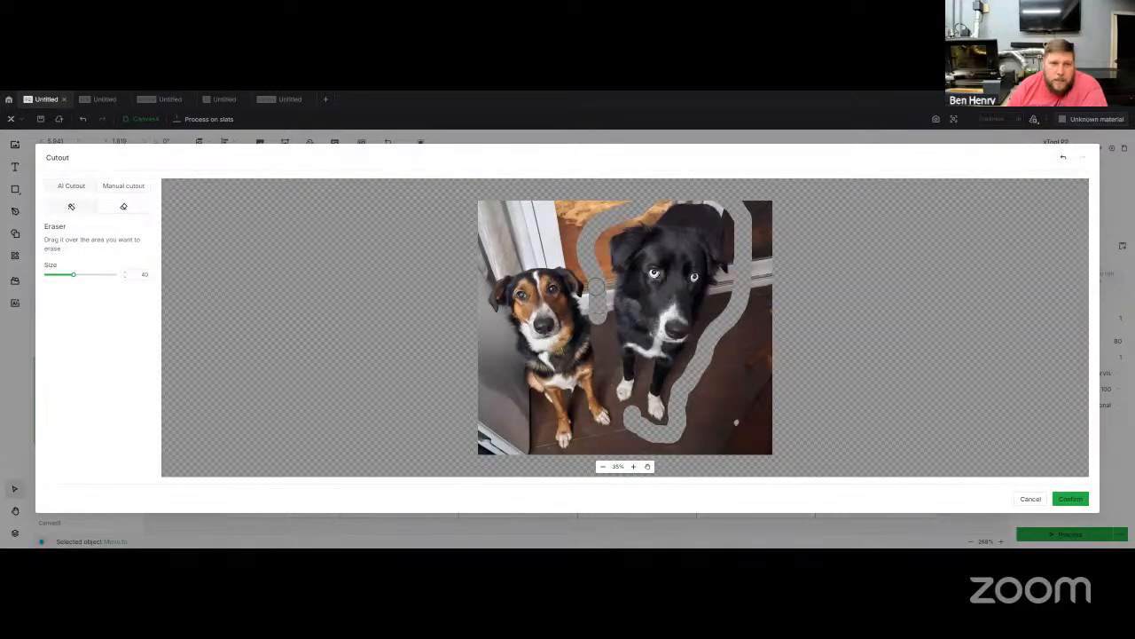
scroll(596, 277, "down", 2)
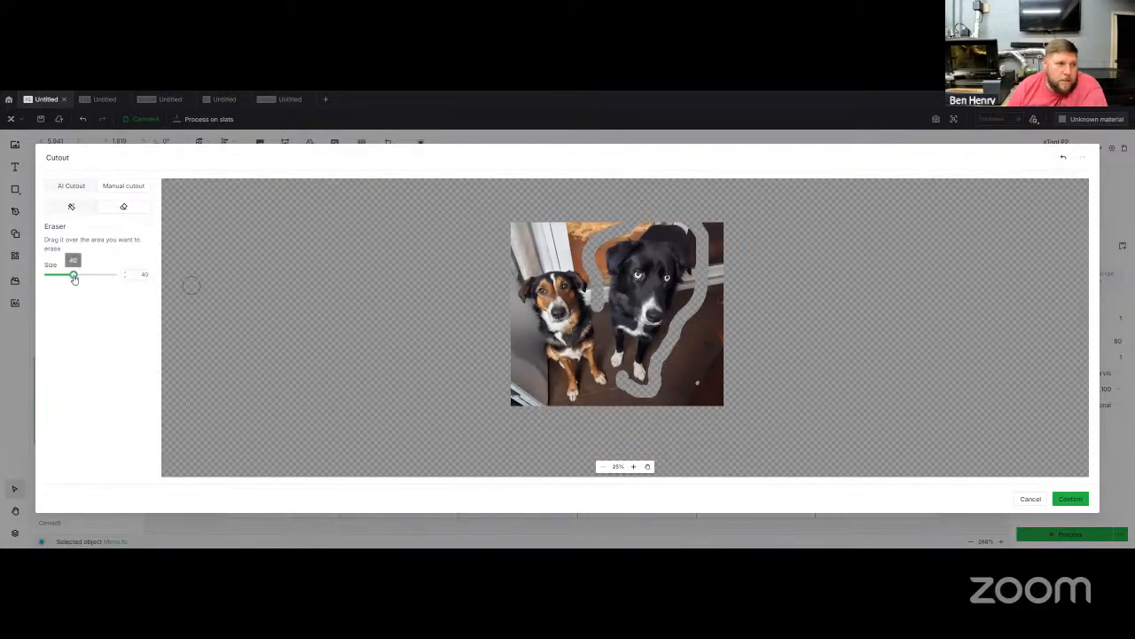
left_click_drag(74, 275, 55, 275)
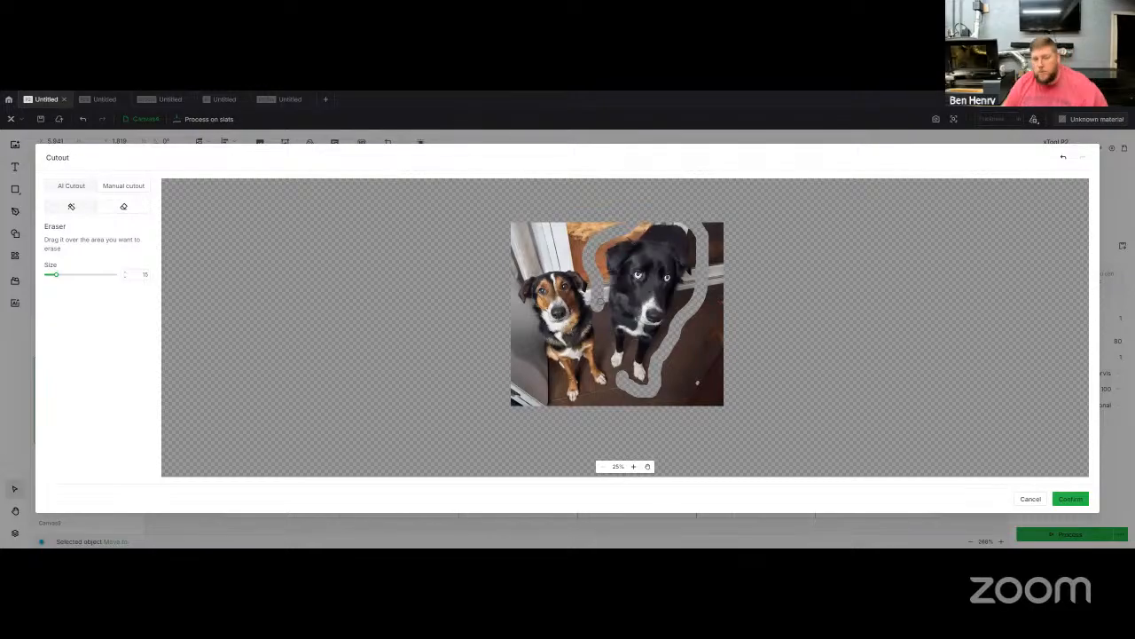
scroll(607, 284, "up", 6)
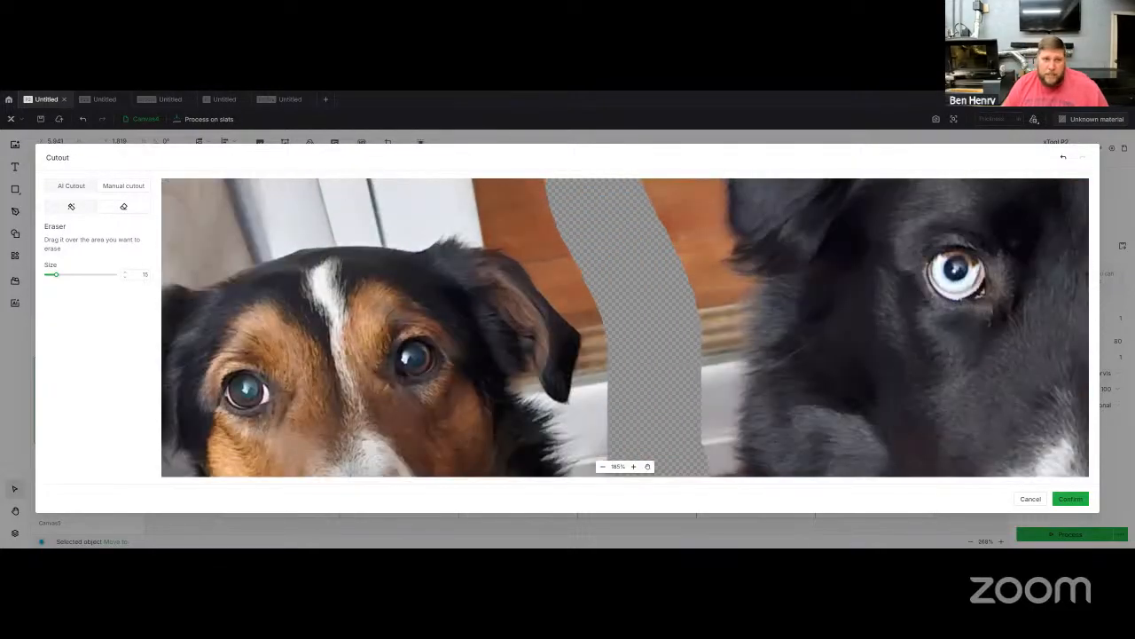
mouse_move(517, 251)
left_mouse_down()
mouse_move(579, 311)
mouse_move(613, 317)
left_mouse_up()
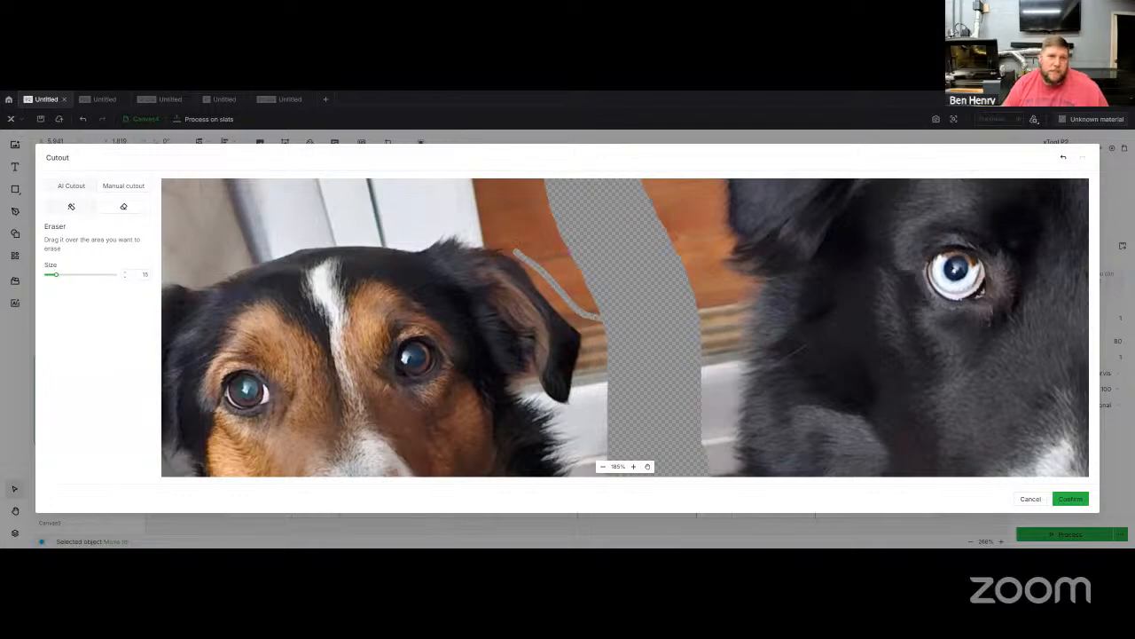
mouse_move(519, 247)
left_mouse_down()
mouse_move(578, 248)
mouse_move(429, 221)
mouse_move(257, 215)
left_mouse_up()
Undo all the eraser strokes on the dog photo.
scroll(387, 215, "down", 3)
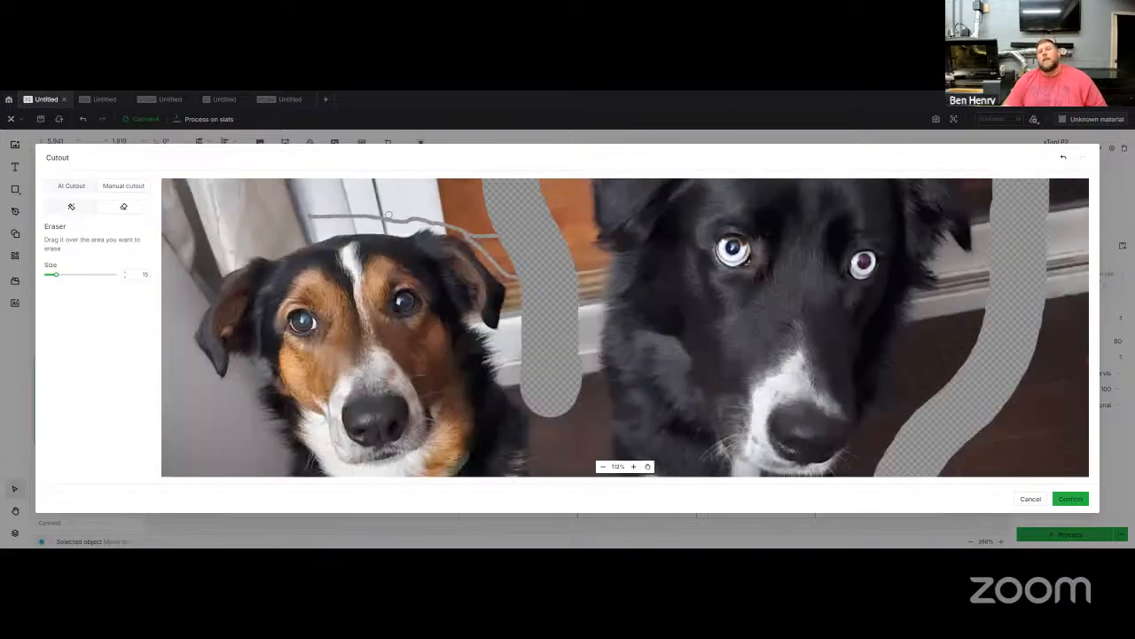
scroll(388, 215, "down", 4)
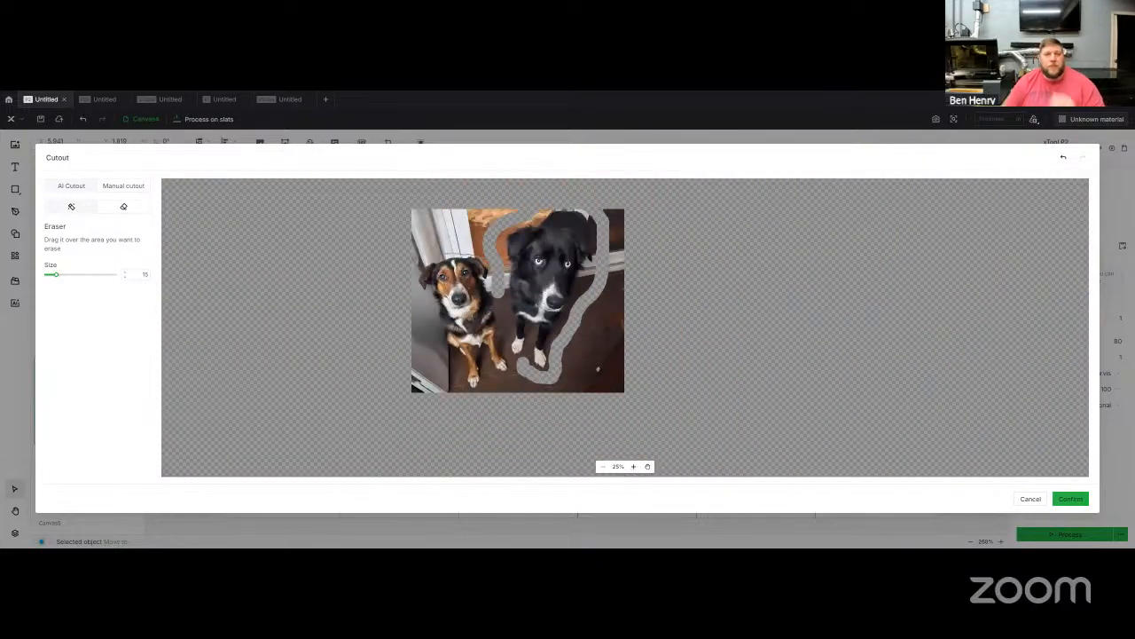
left_click(1061, 160)
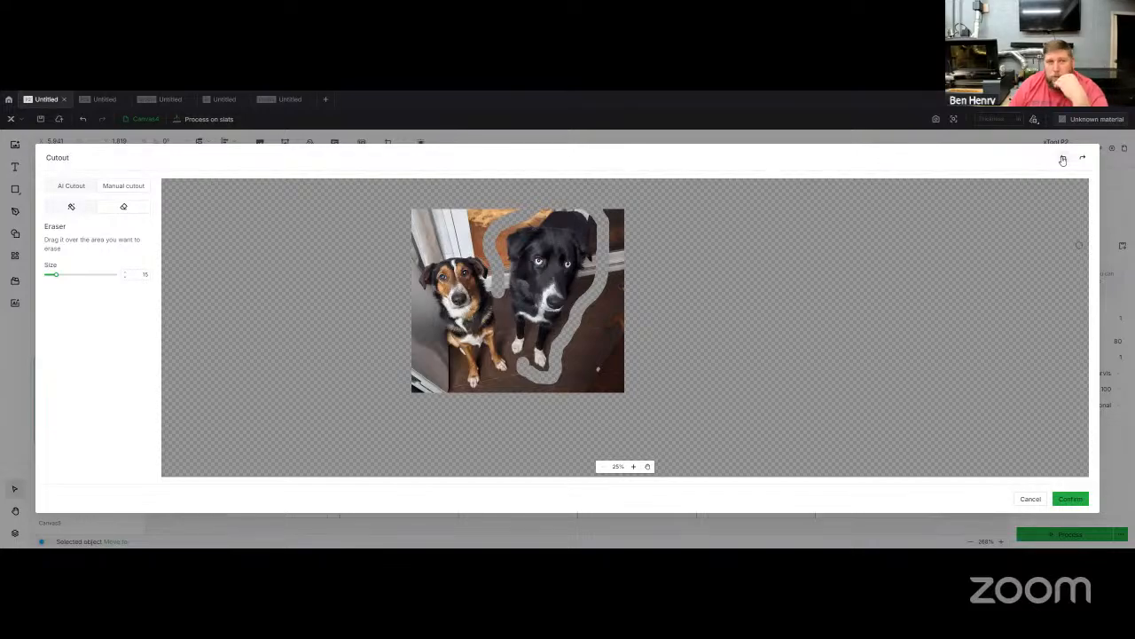
left_click(1063, 160)
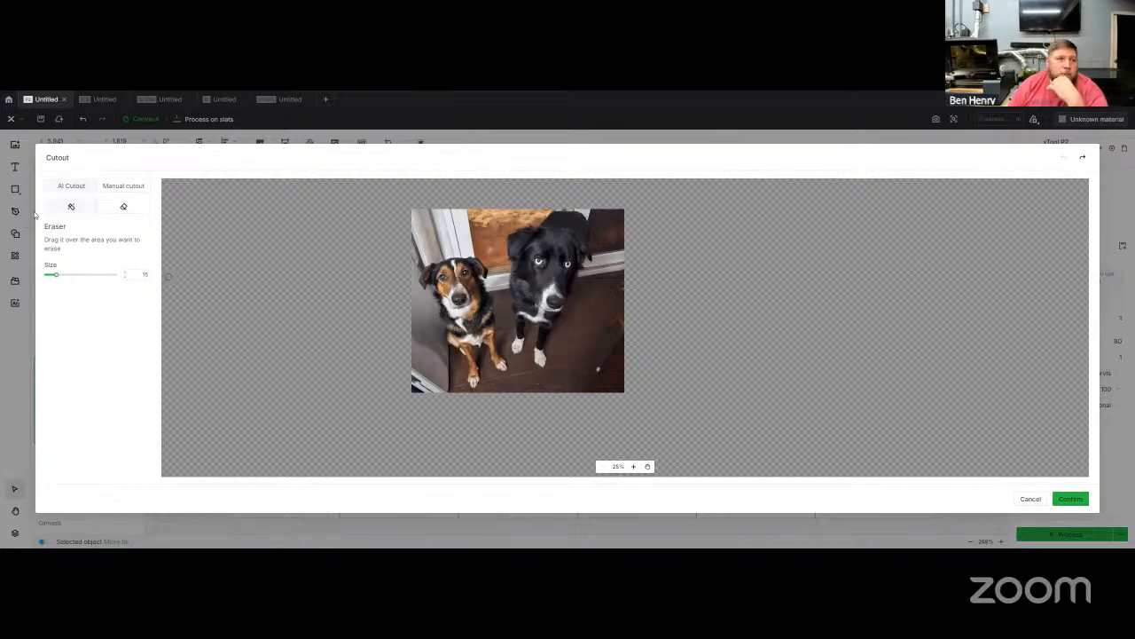
Examine the AI cutout's edge around the black dog's head and leave Cutout without applying it.
left_click(72, 188)
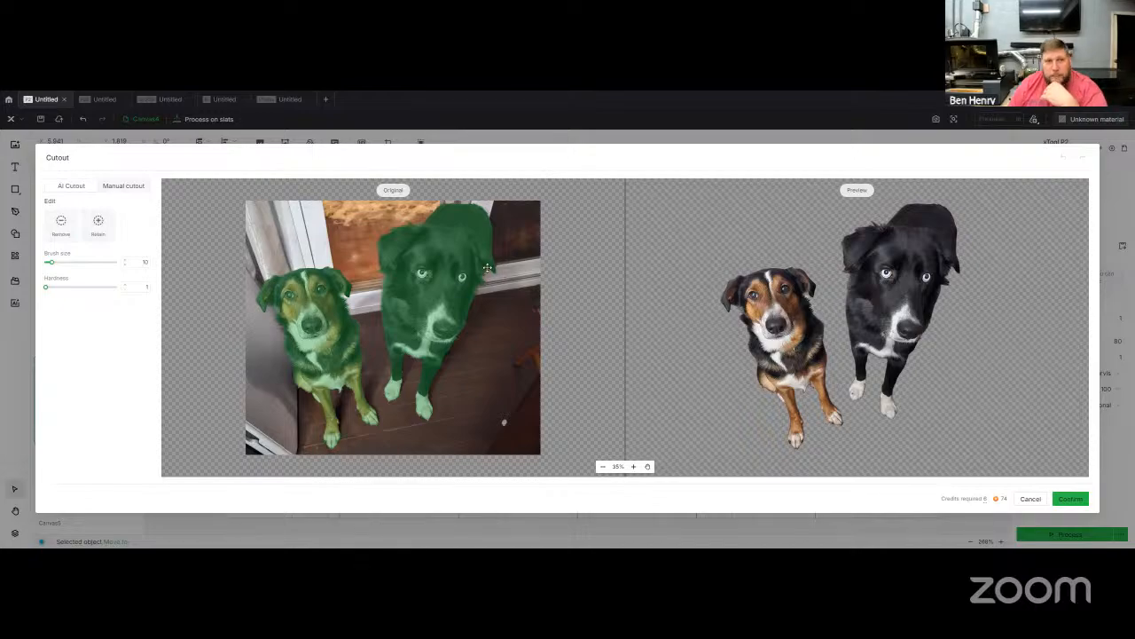
scroll(483, 271, "up", 2)
scroll(482, 270, "up", 4)
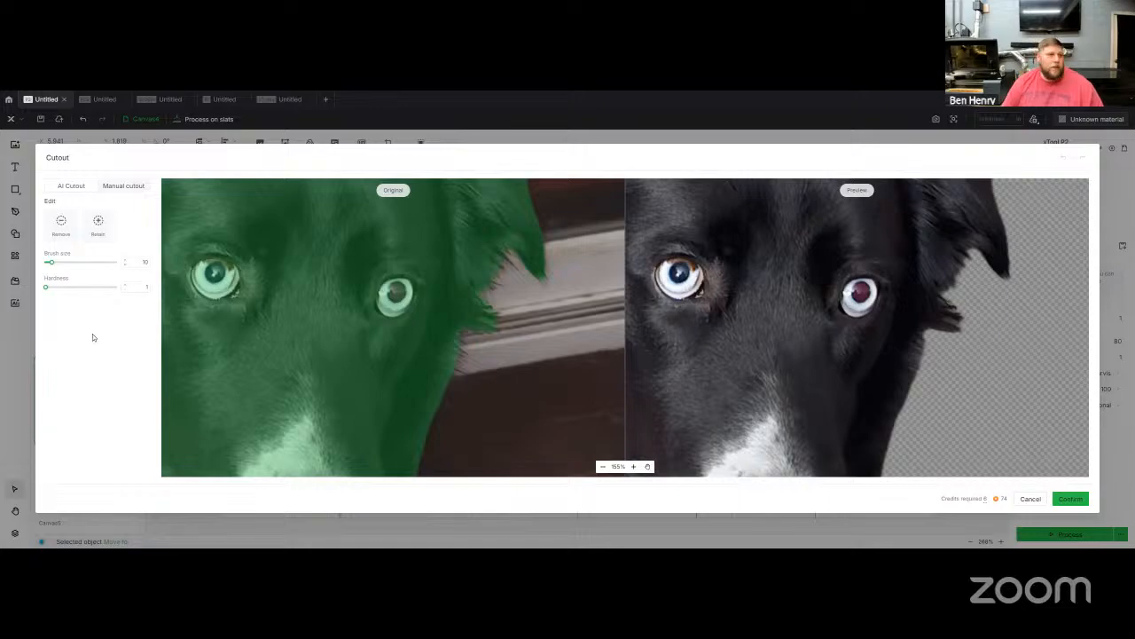
scroll(905, 335, "down", 5)
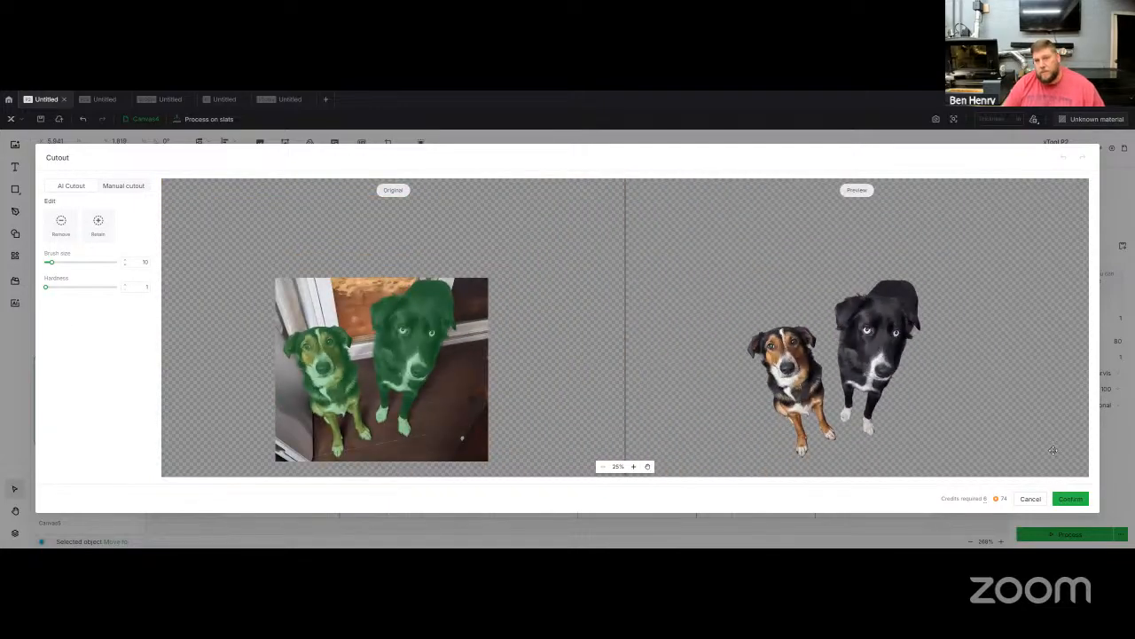
left_click(1031, 498)
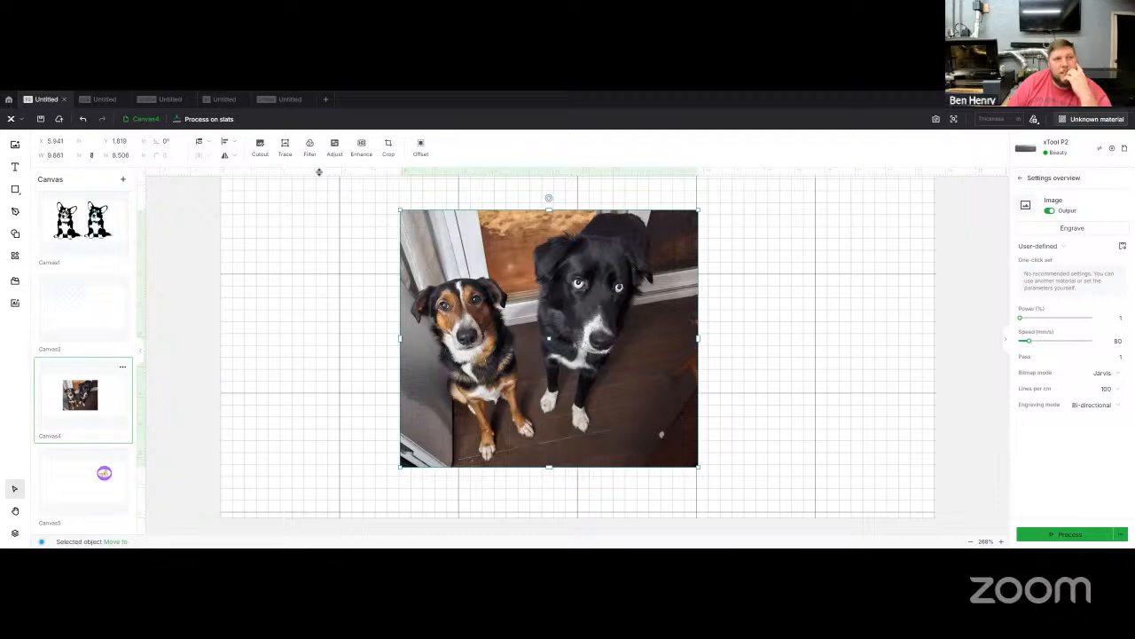
Generate a Black and white AI filter version of the dog photo.
left_click(309, 147)
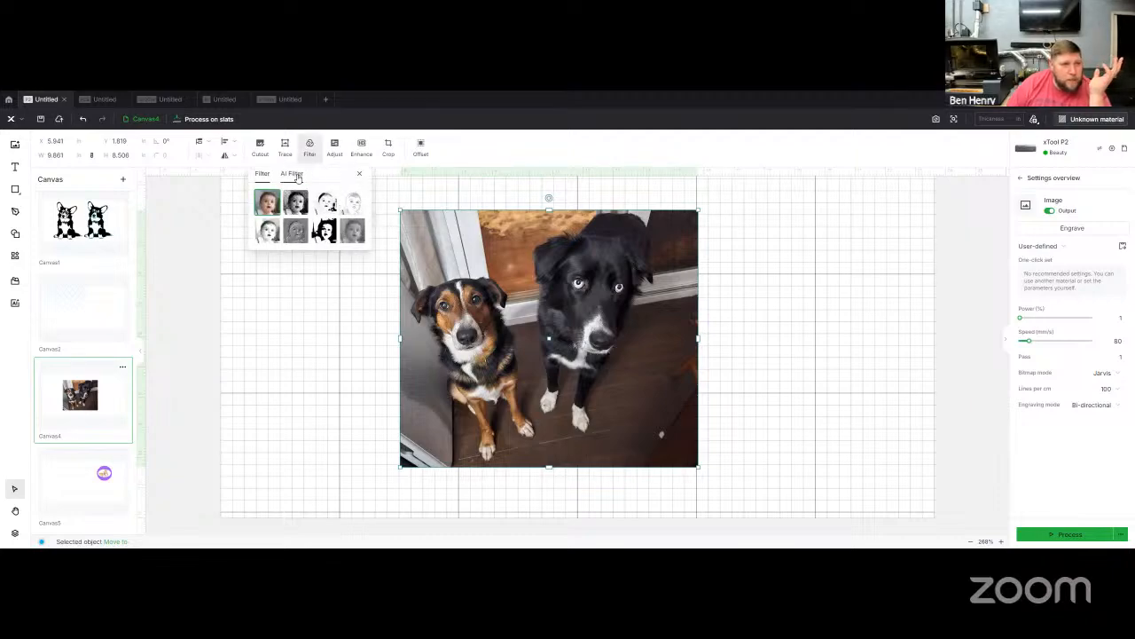
left_click(295, 176)
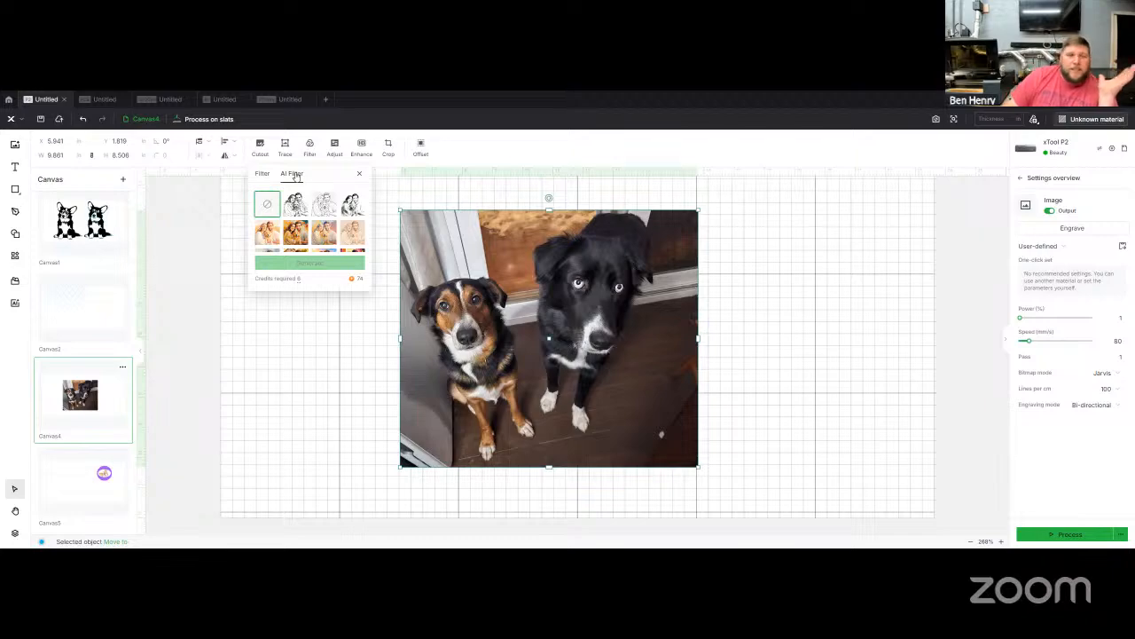
mouse_move(299, 208)
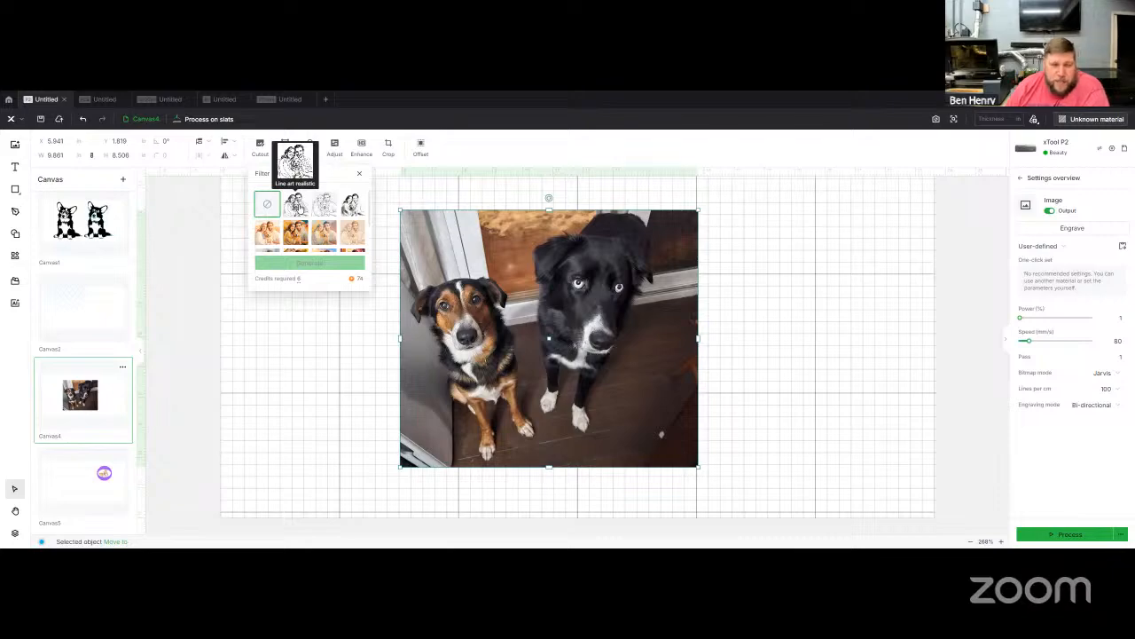
mouse_move(346, 208)
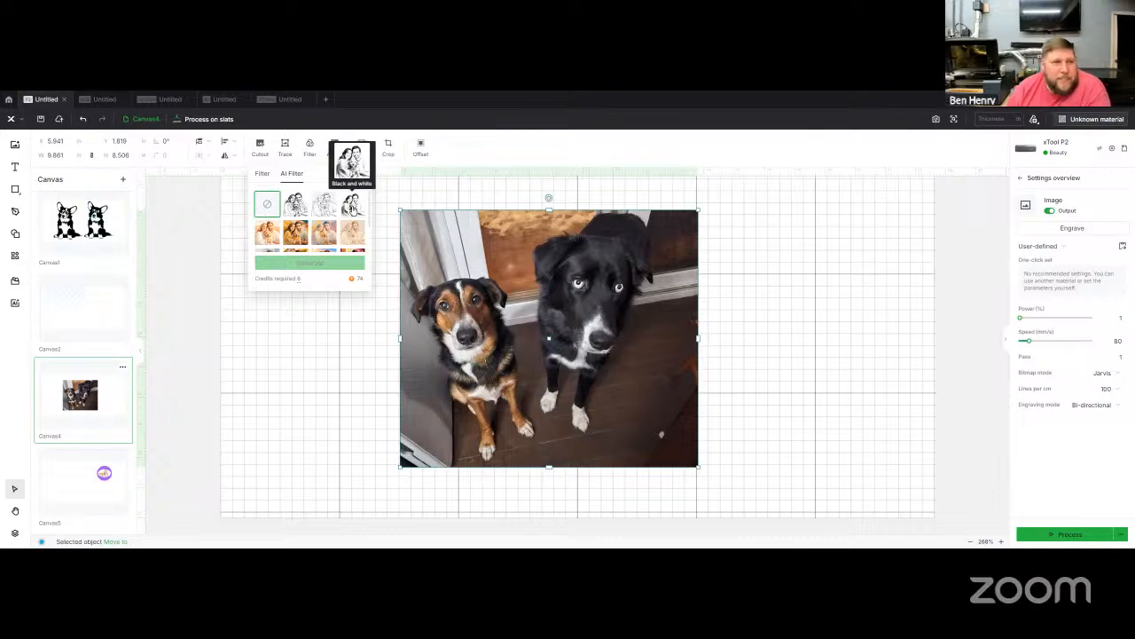
left_click(352, 205)
left_click(312, 263)
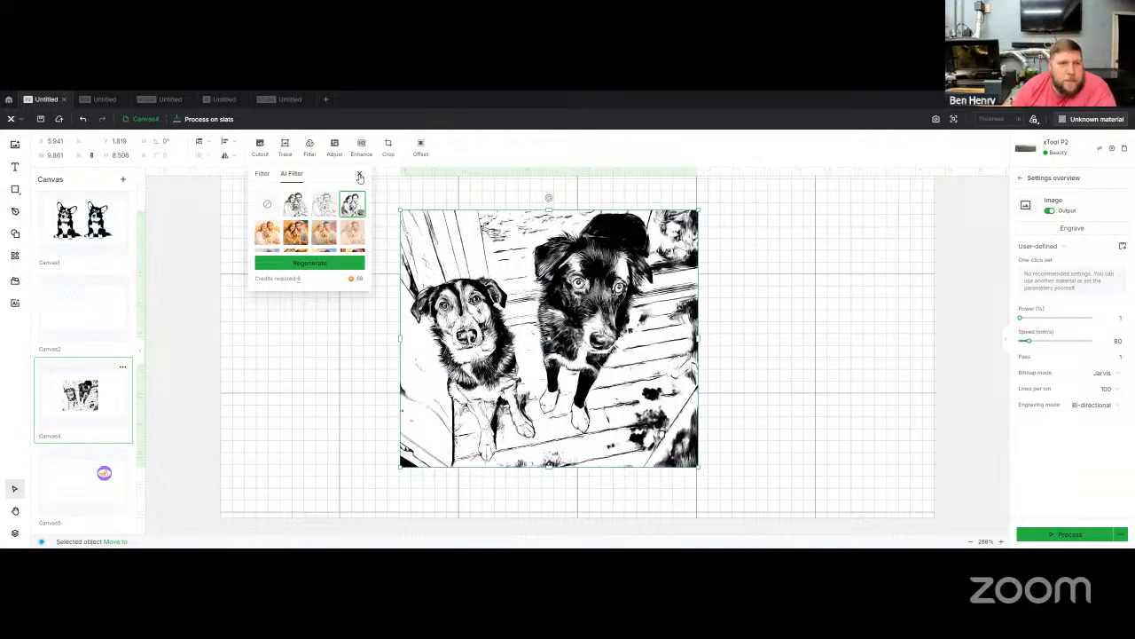
Browse the remaining AI filters and the standard filters, and undo the Black and white filter on the dog photo.
scroll(304, 218, "down", 2)
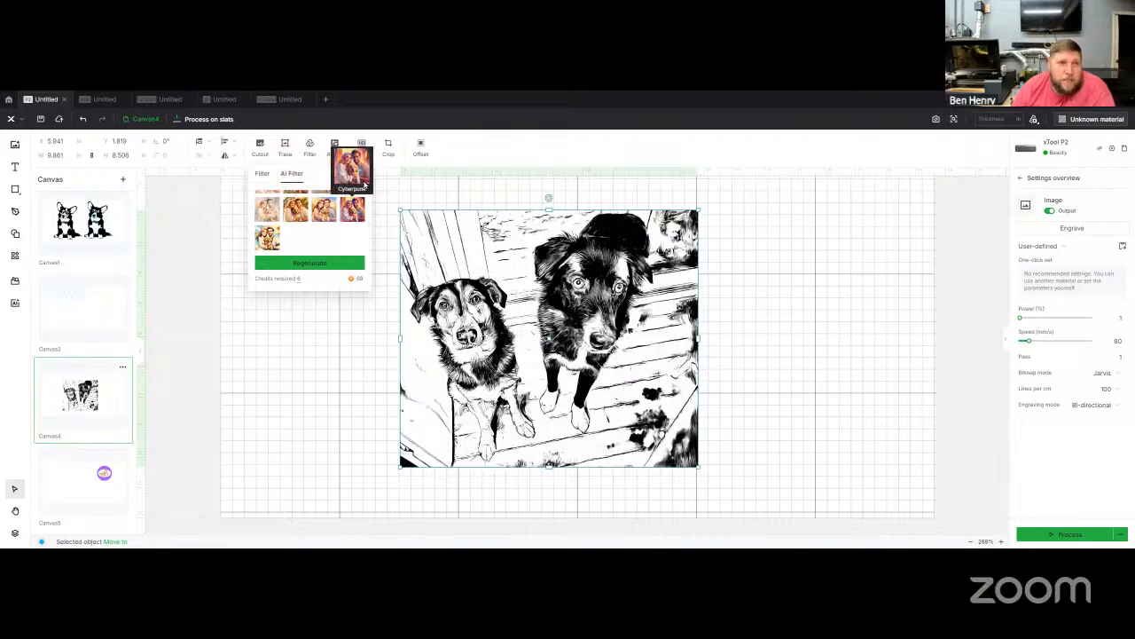
left_click(265, 174)
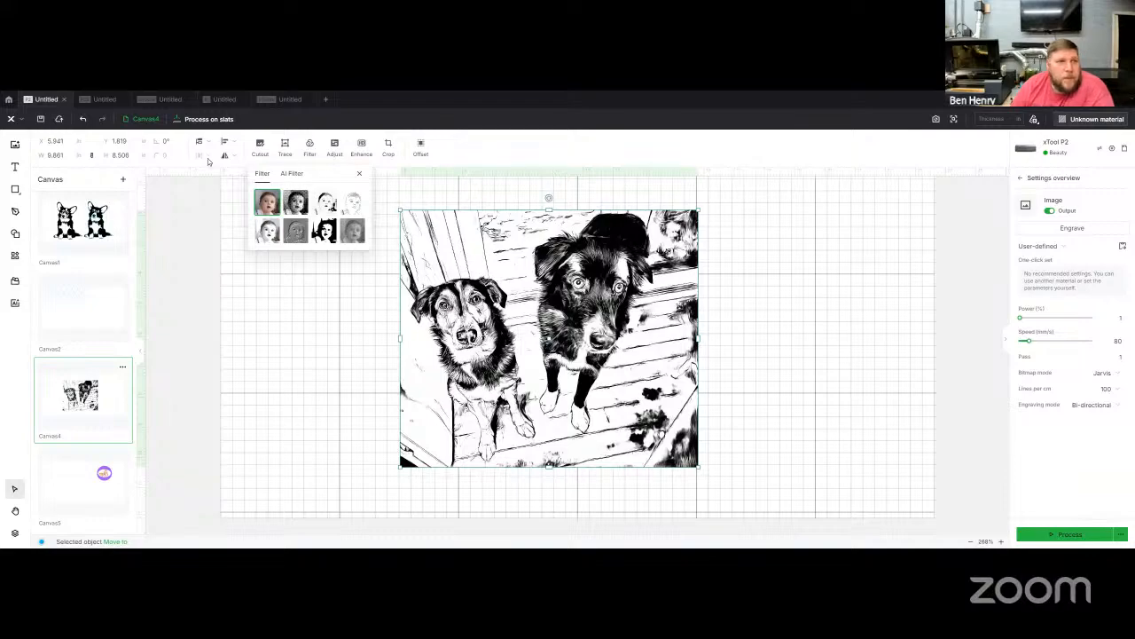
left_click(82, 121)
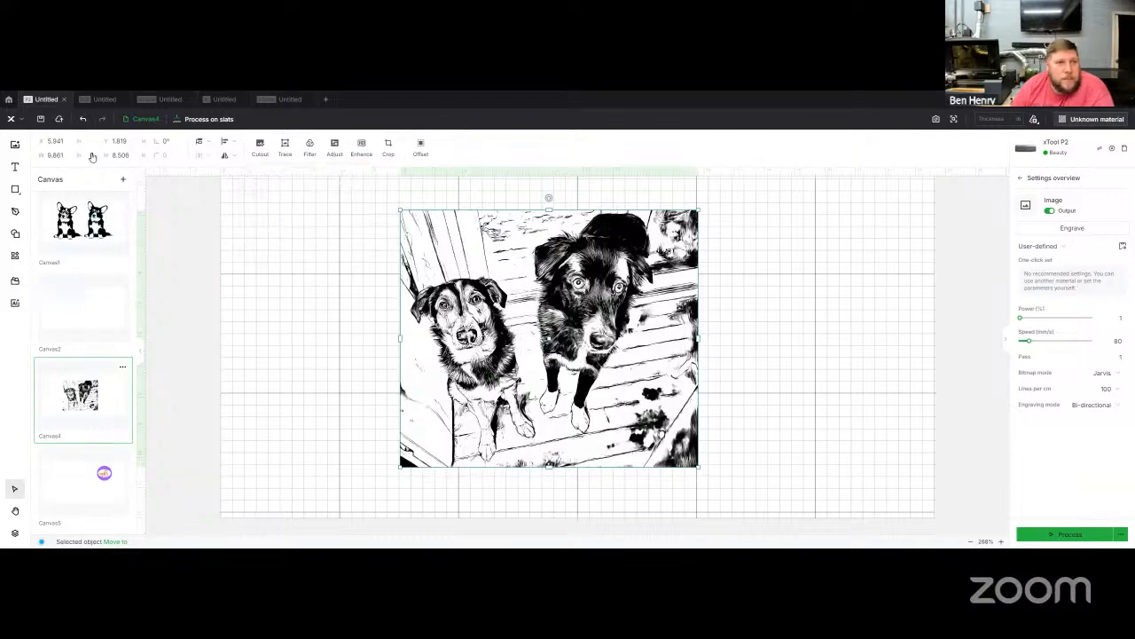
left_click(82, 121)
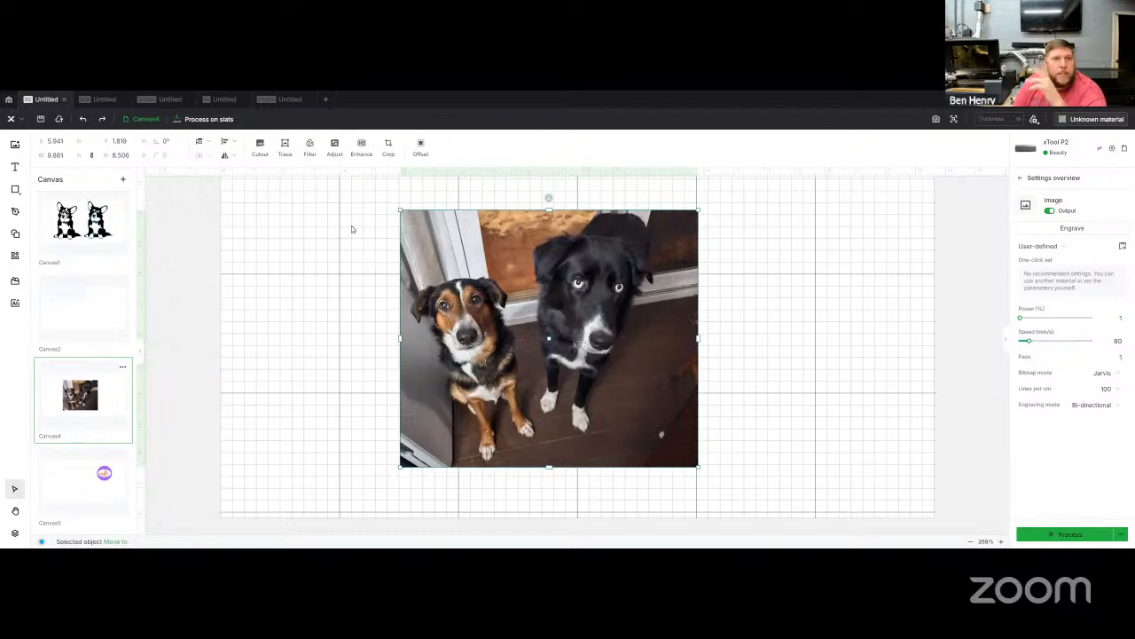
Convert the dog photo to grayscale by narrowing its Grayscale range from both ends, and try Invert before turning it off.
left_click(362, 151)
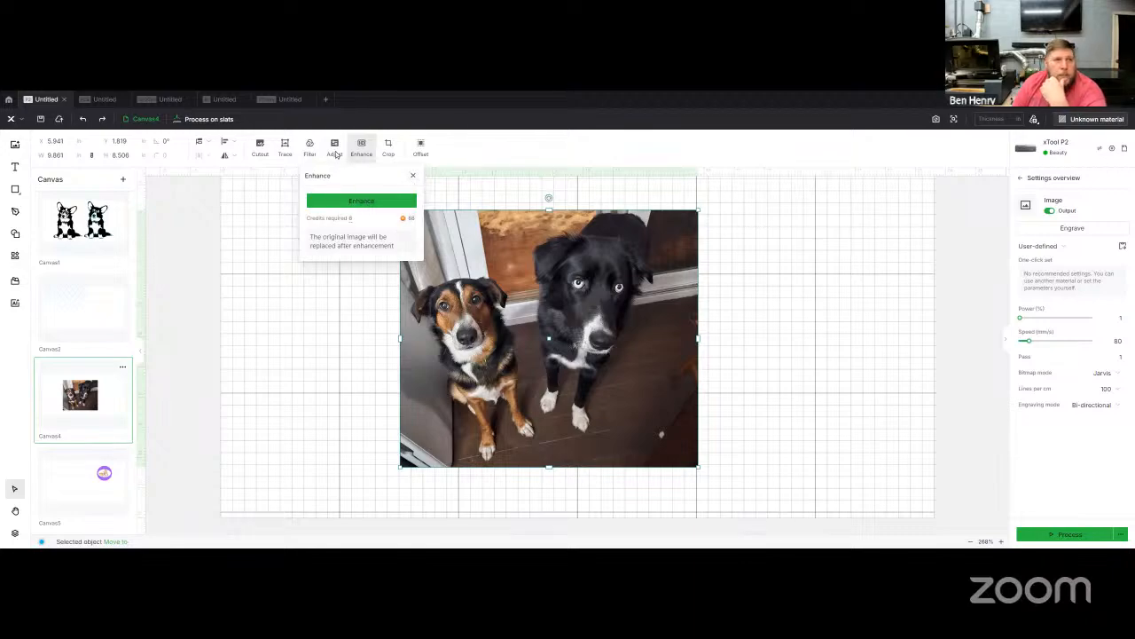
left_click(335, 154)
left_click(335, 154)
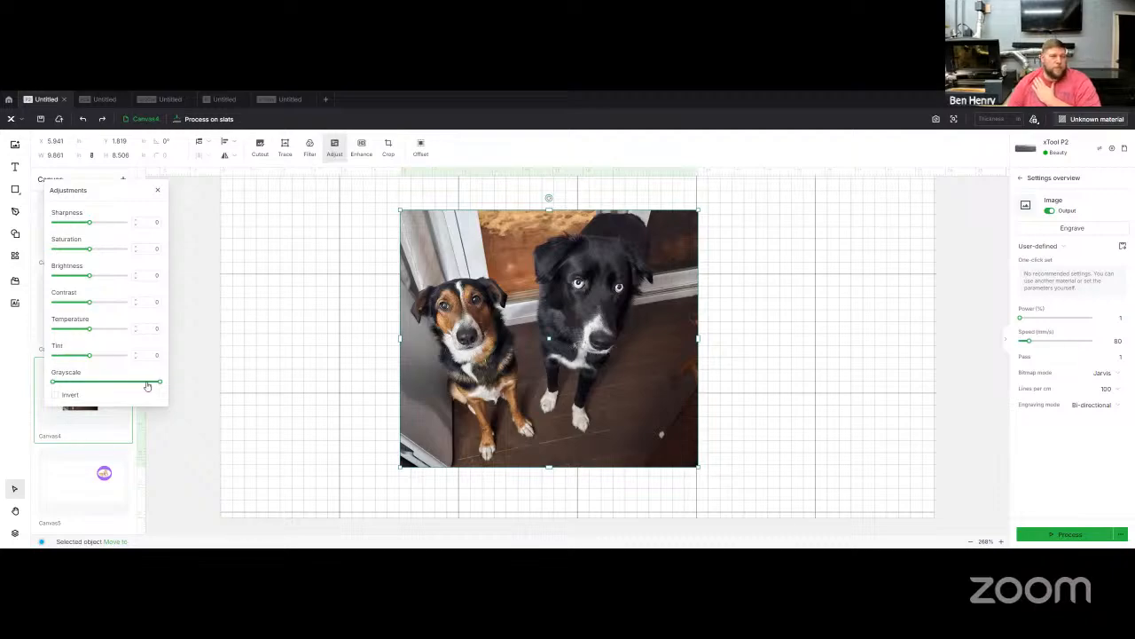
mouse_move(160, 383)
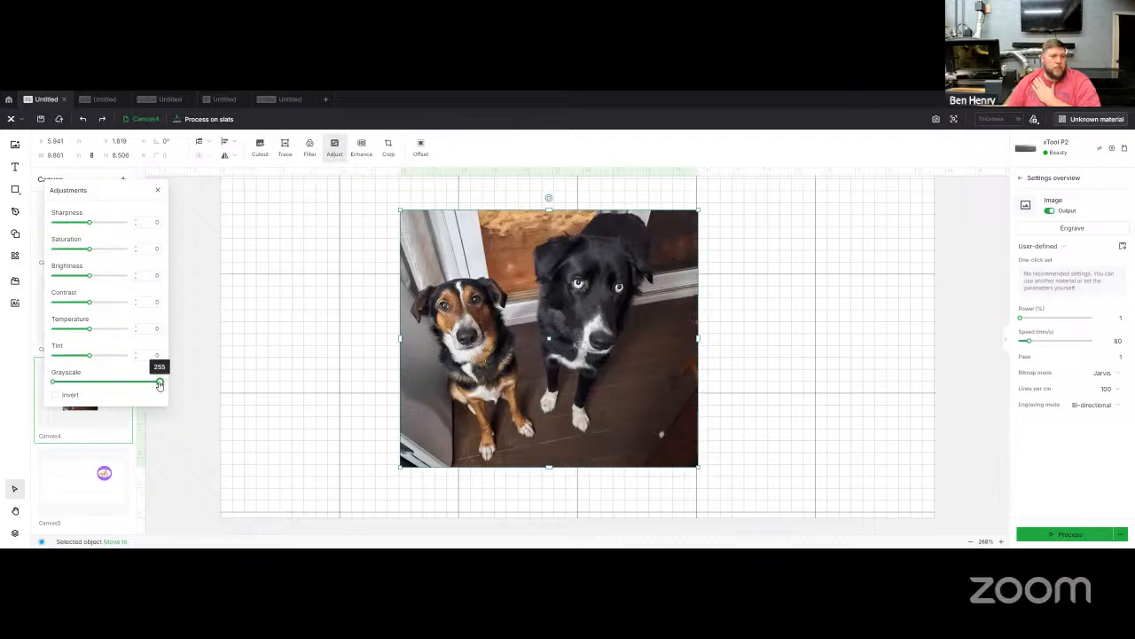
left_click_drag(160, 383, 157, 384)
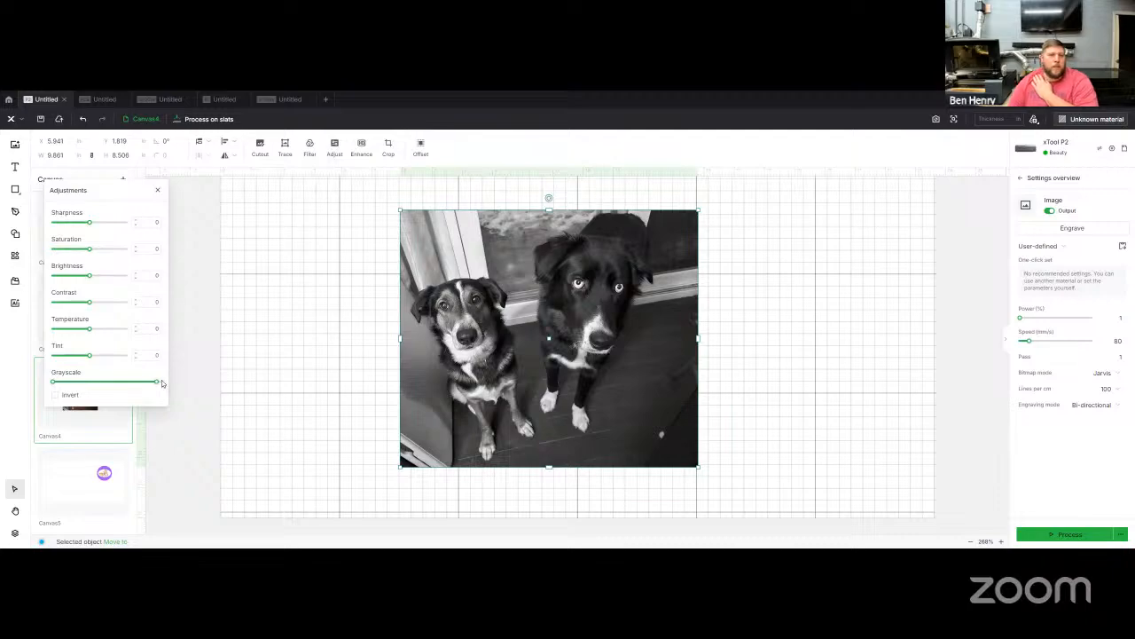
mouse_move(156, 383)
left_click_drag(156, 384, 128, 384)
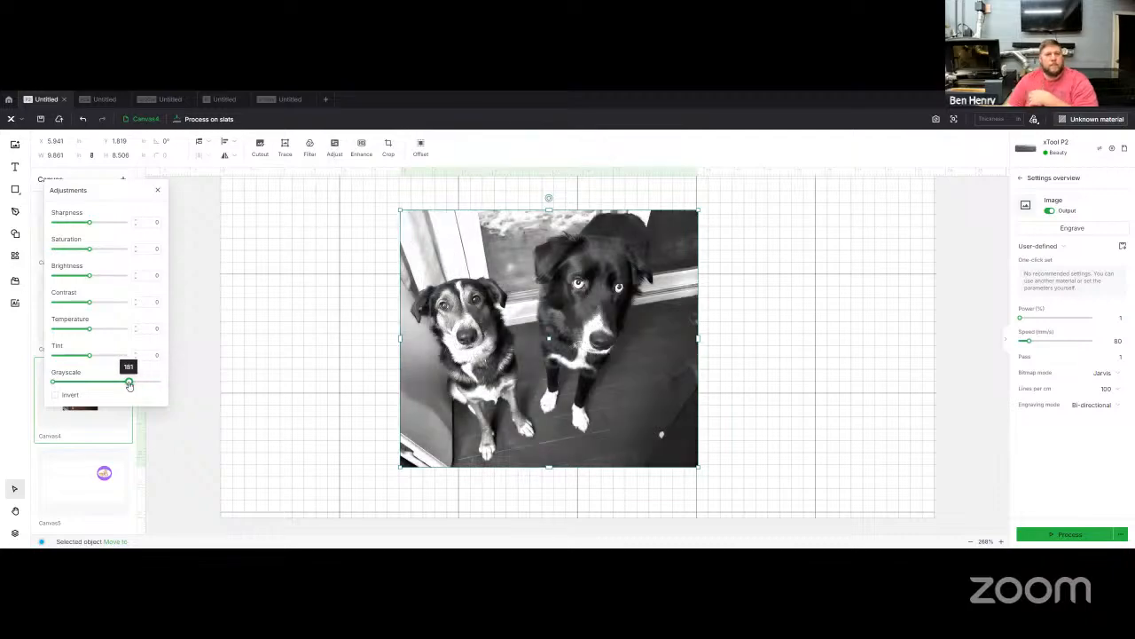
left_click_drag(129, 384, 146, 384)
mouse_move(53, 384)
left_mouse_down()
mouse_move(78, 384)
mouse_move(55, 384)
left_mouse_up()
left_click_drag(147, 383, 136, 385)
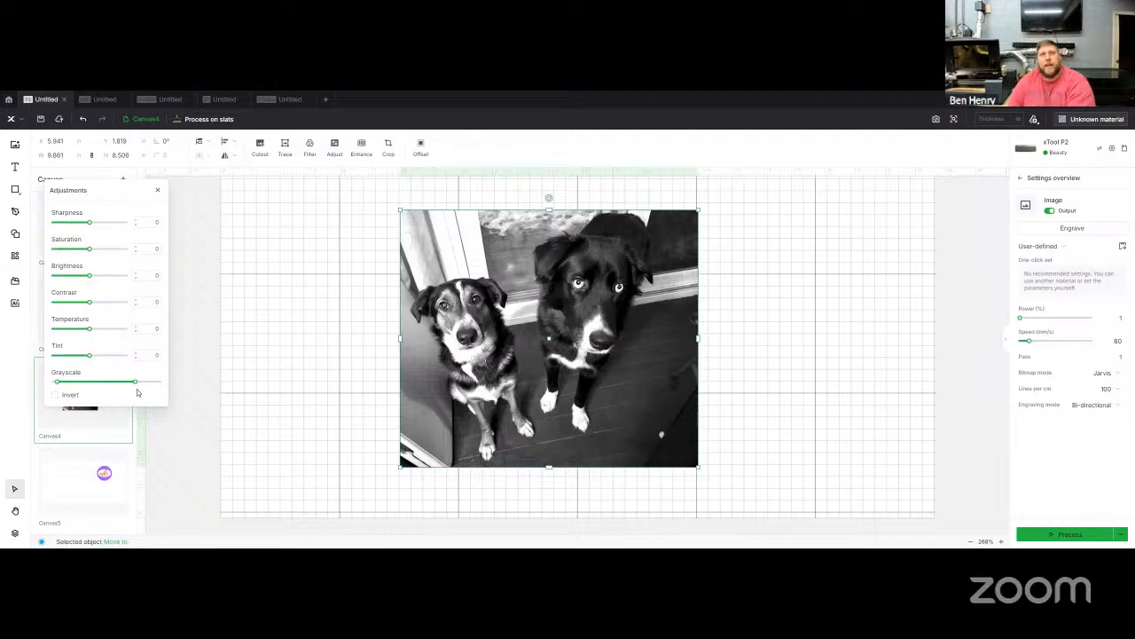
left_click(54, 397)
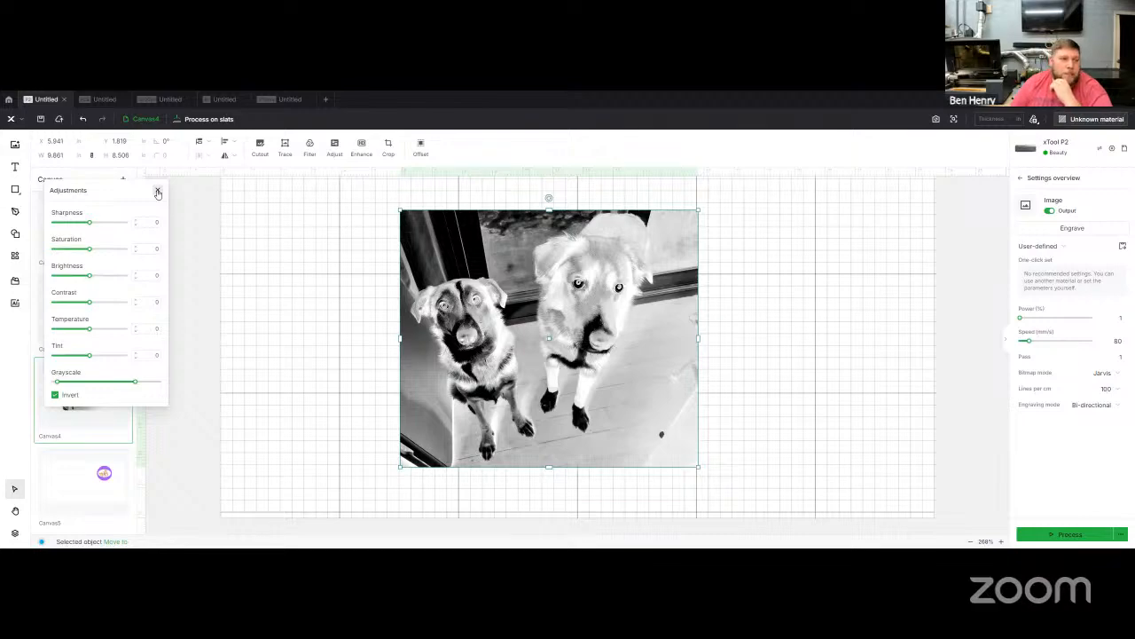
left_click(54, 395)
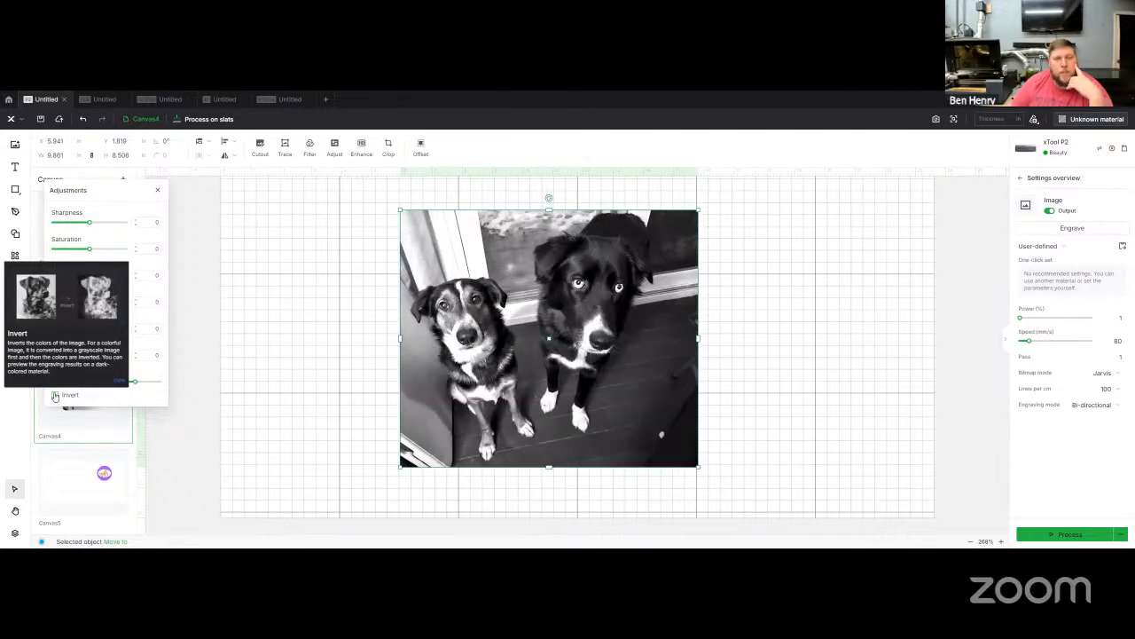
Crop the dog photo's left edge to a width of 9.544 in, and add an external outline with a 0.079 in offset.
left_click(392, 147)
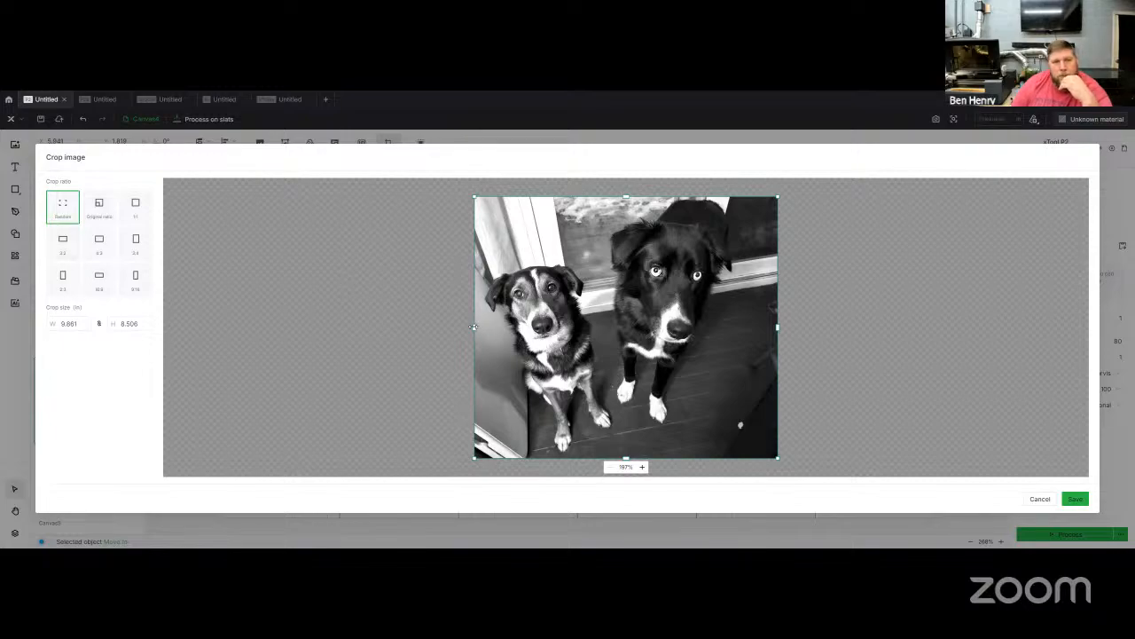
mouse_move(474, 327)
left_mouse_down()
mouse_move(495, 326)
mouse_move(479, 326)
left_mouse_up()
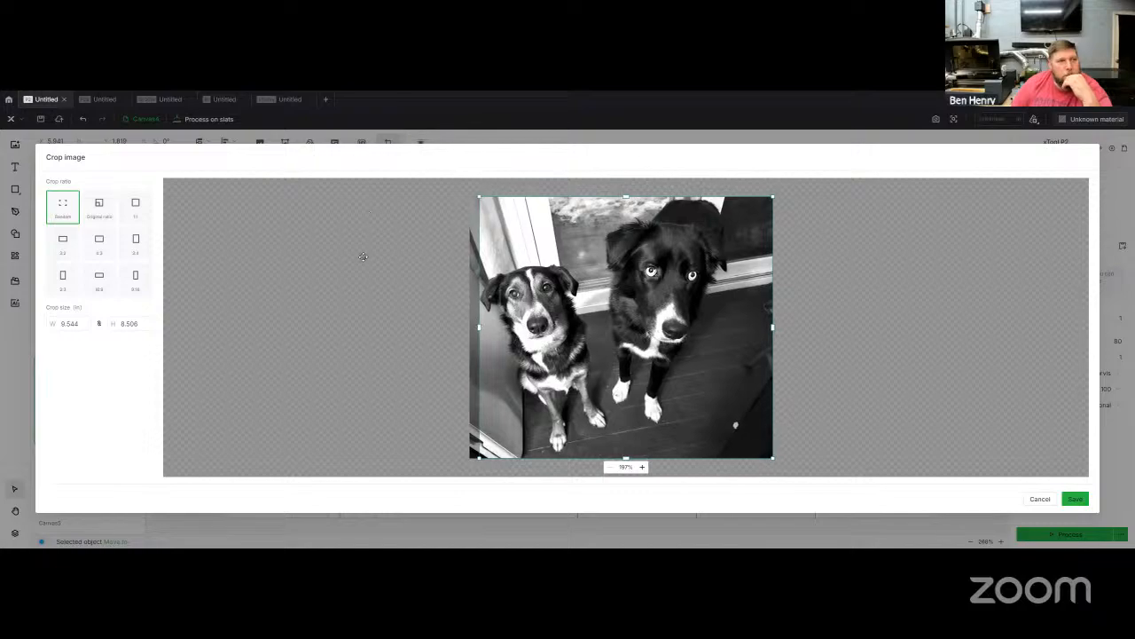
left_click(1073, 501)
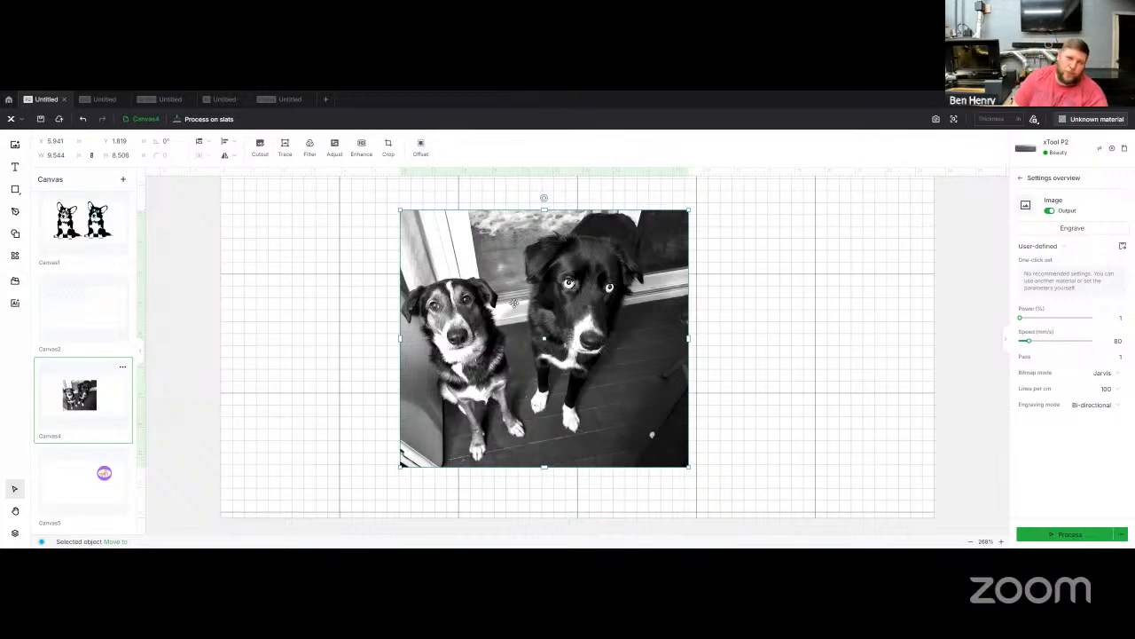
left_click(420, 151)
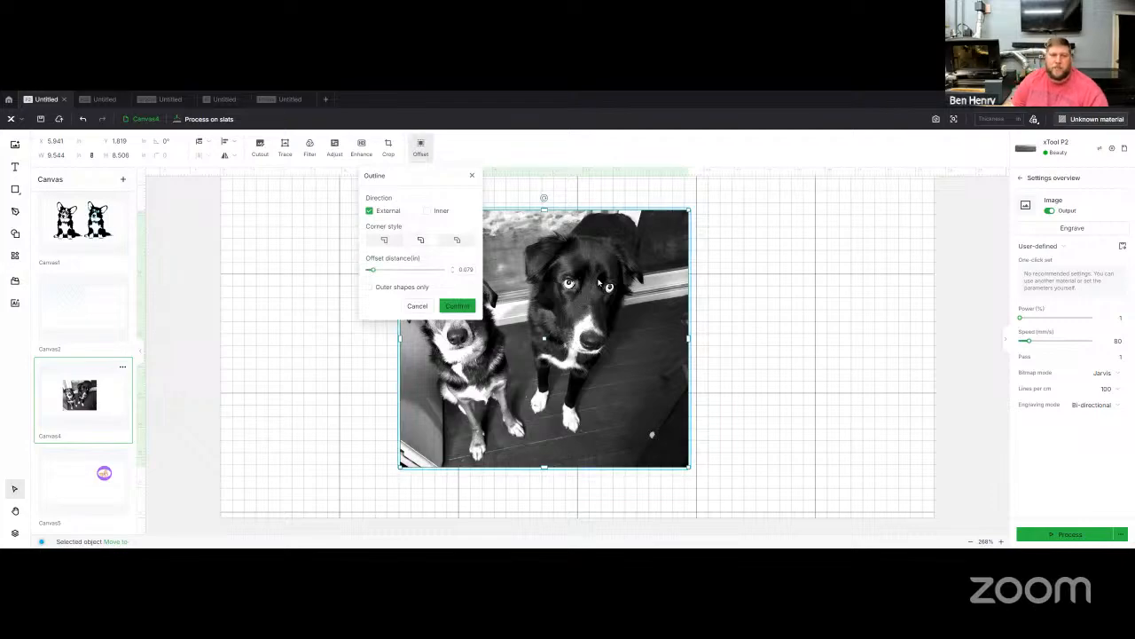
left_click(457, 305)
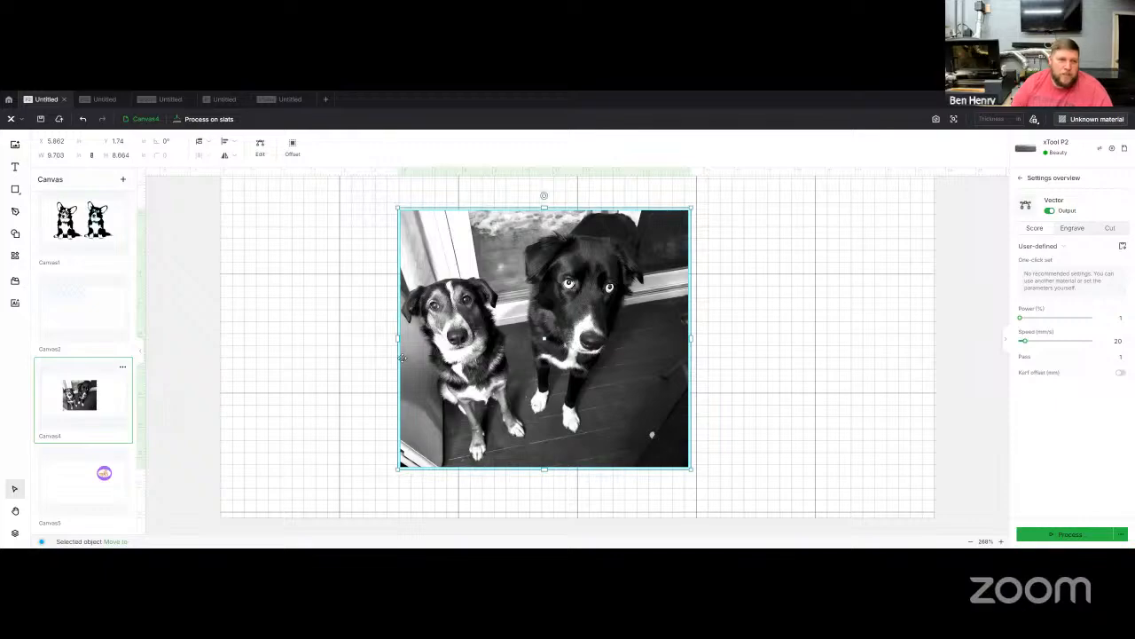
Add an external outline at 0.079 in around the left corgi on Canvas1, limited to outer shapes only.
left_click(78, 221)
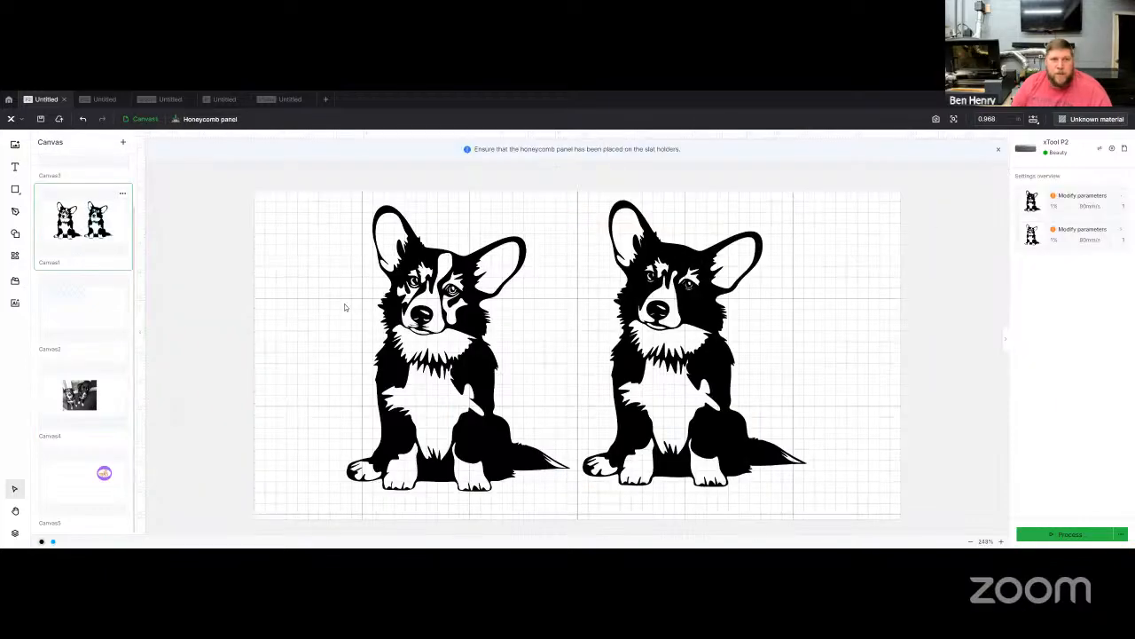
left_click(415, 259)
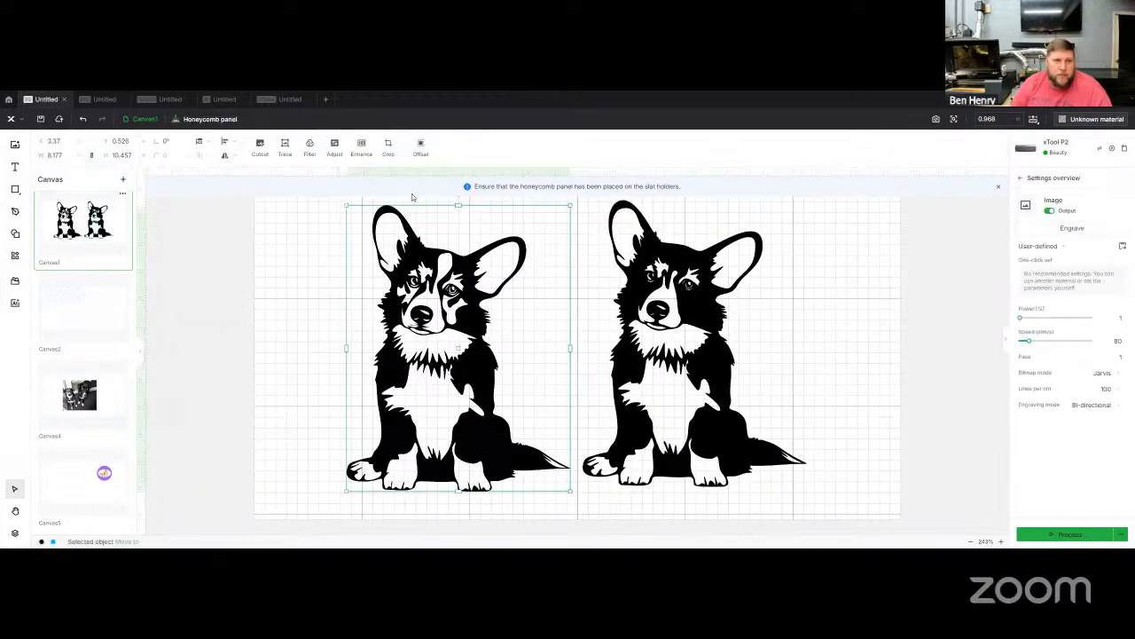
left_click(421, 147)
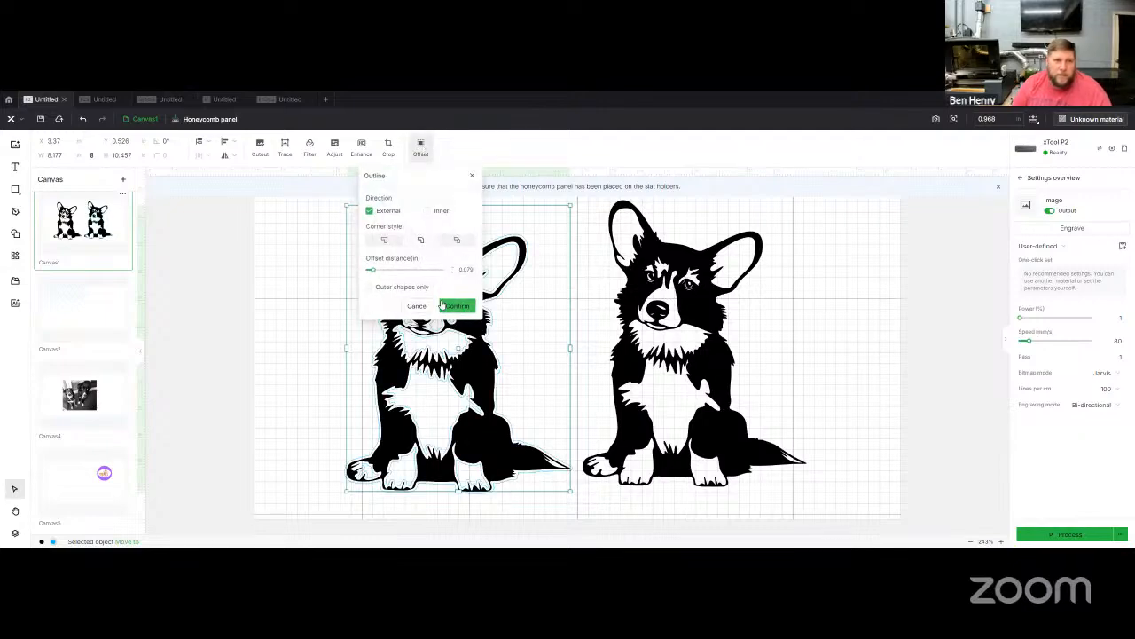
left_click(369, 288)
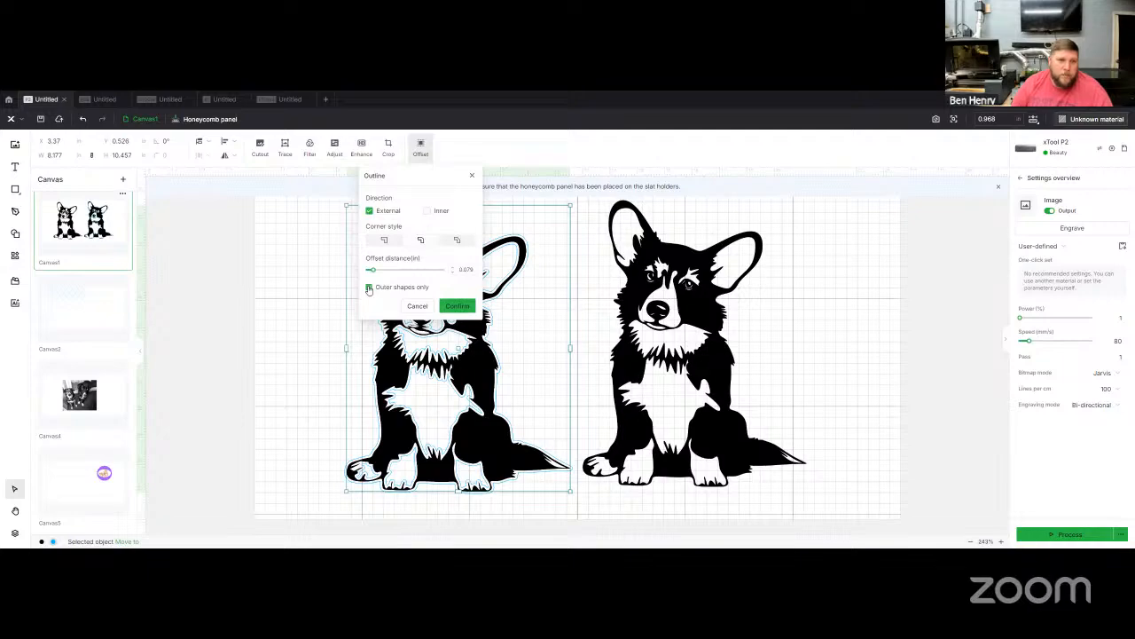
left_click(451, 306)
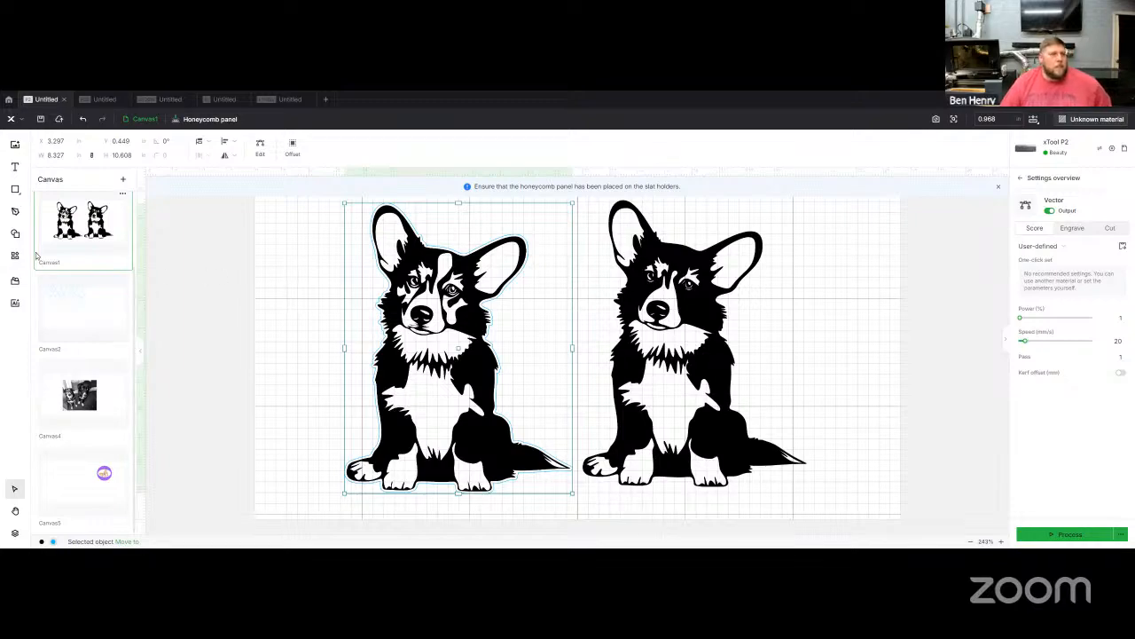
left_click(213, 285)
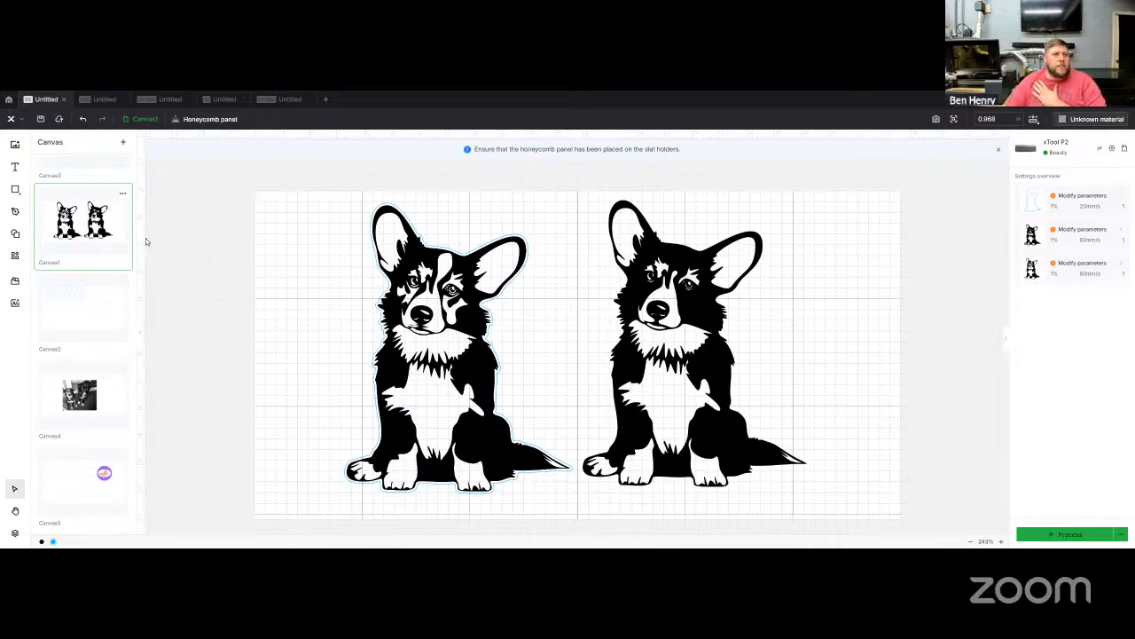
Place vertical guidelines at about 2.65 in and 4.39 in, and two horizontal guidelines across the left corgi's head and feet.
left_click_drag(147, 241, 326, 275)
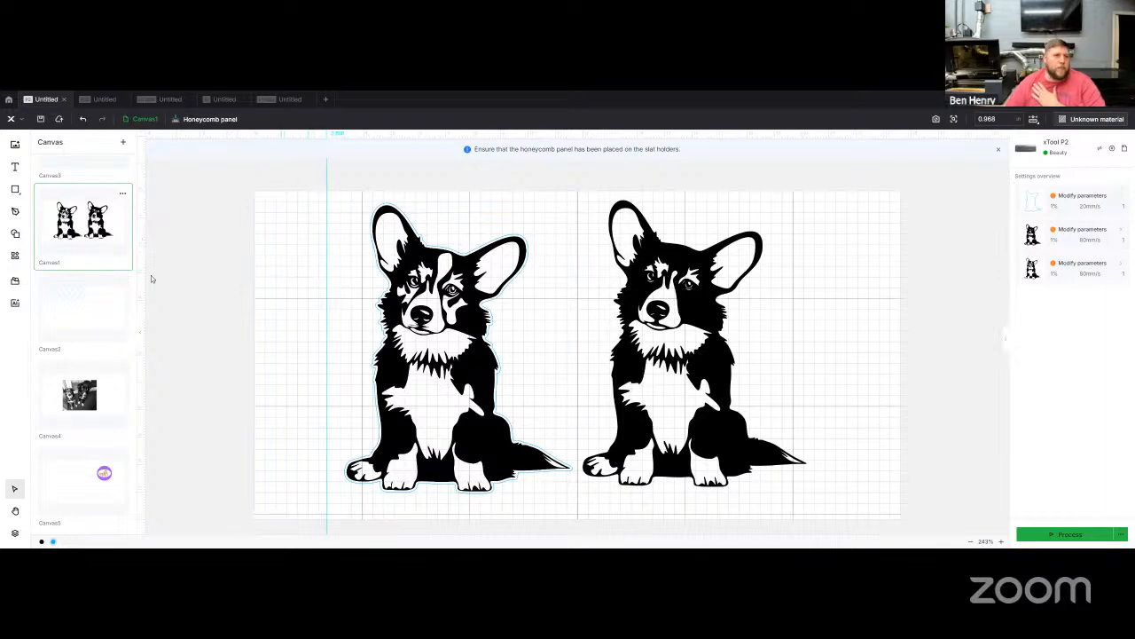
left_click_drag(142, 279, 355, 295)
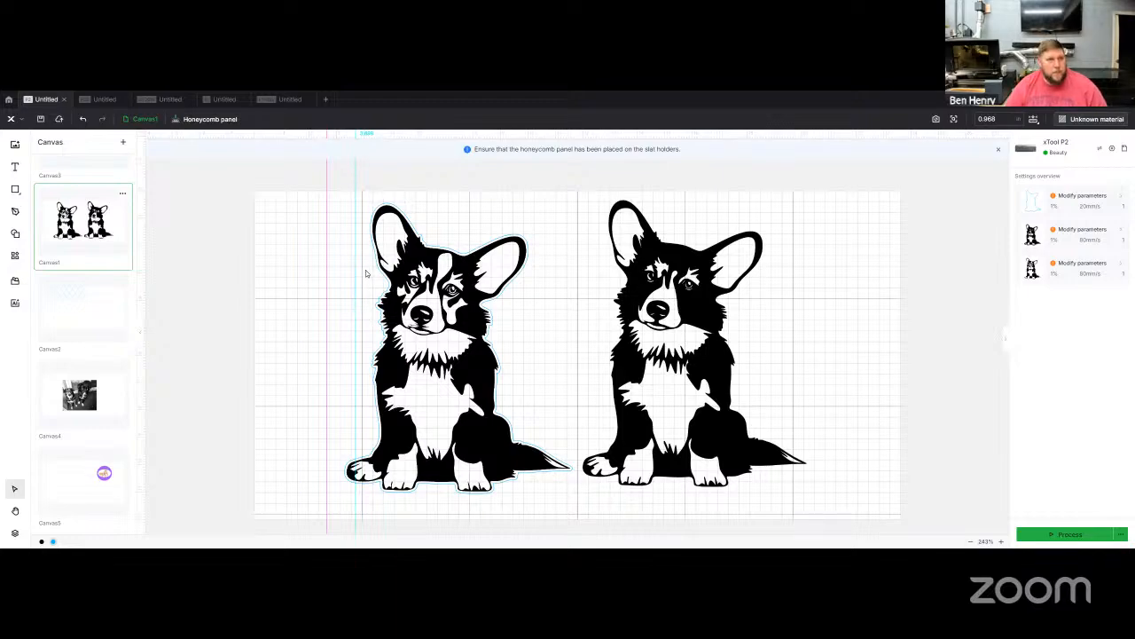
left_click_drag(355, 271, 367, 274)
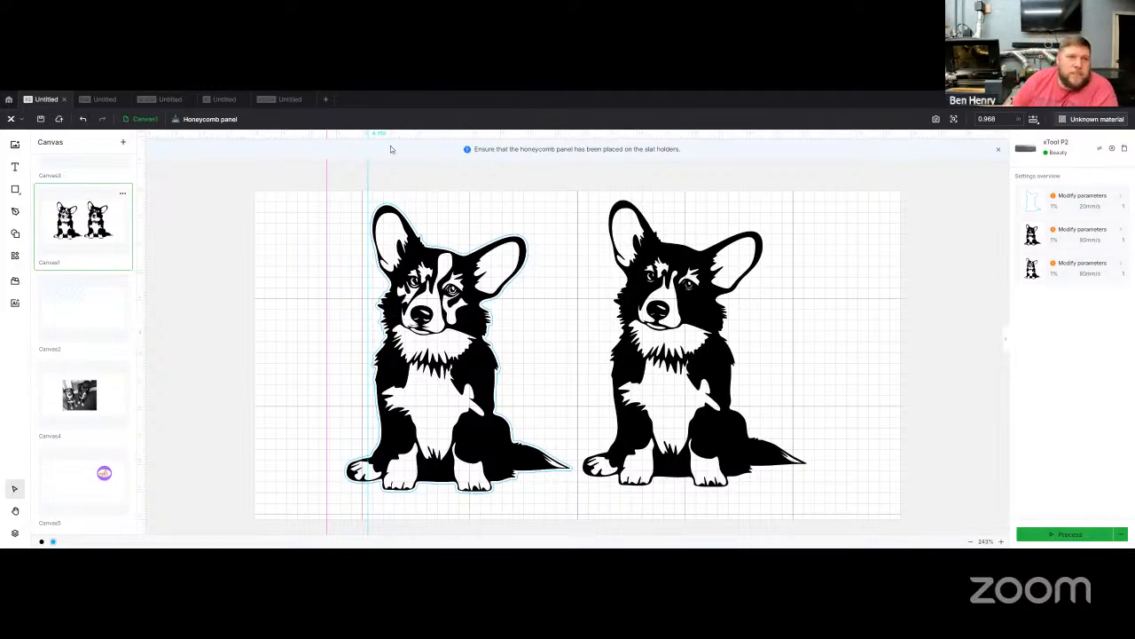
left_click_drag(369, 178, 374, 176)
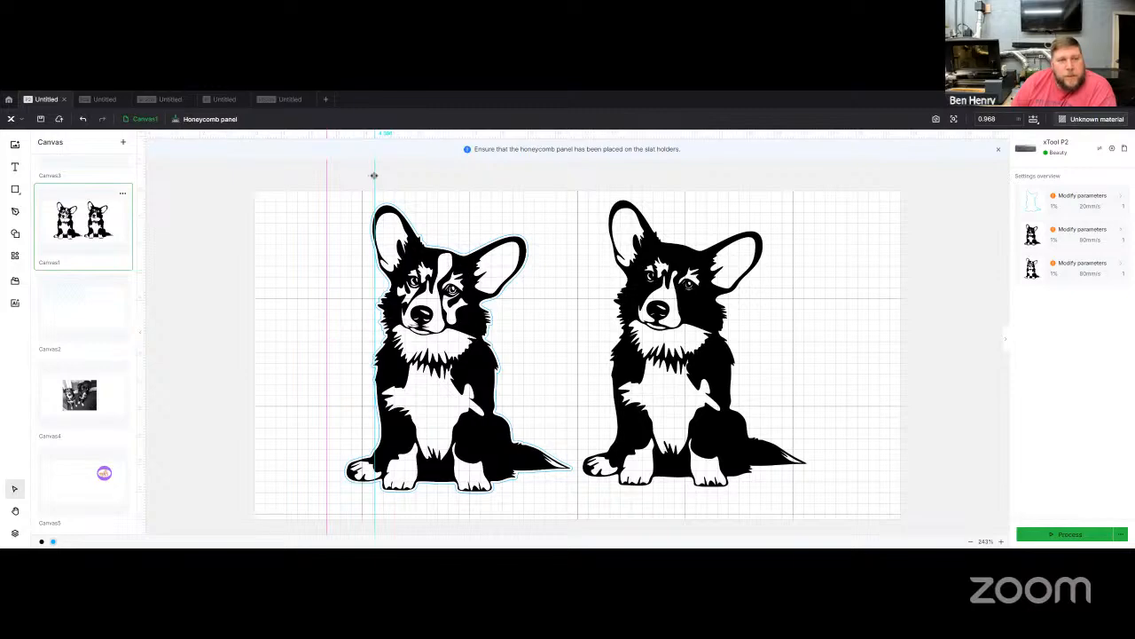
left_click_drag(339, 134, 350, 263)
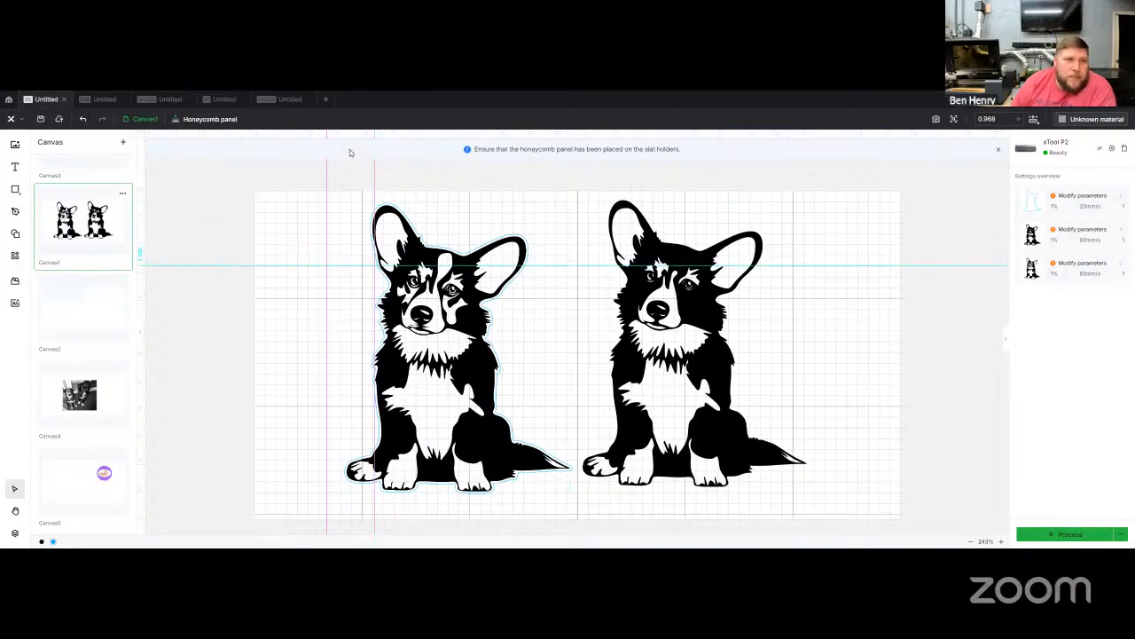
left_click_drag(345, 133, 358, 458)
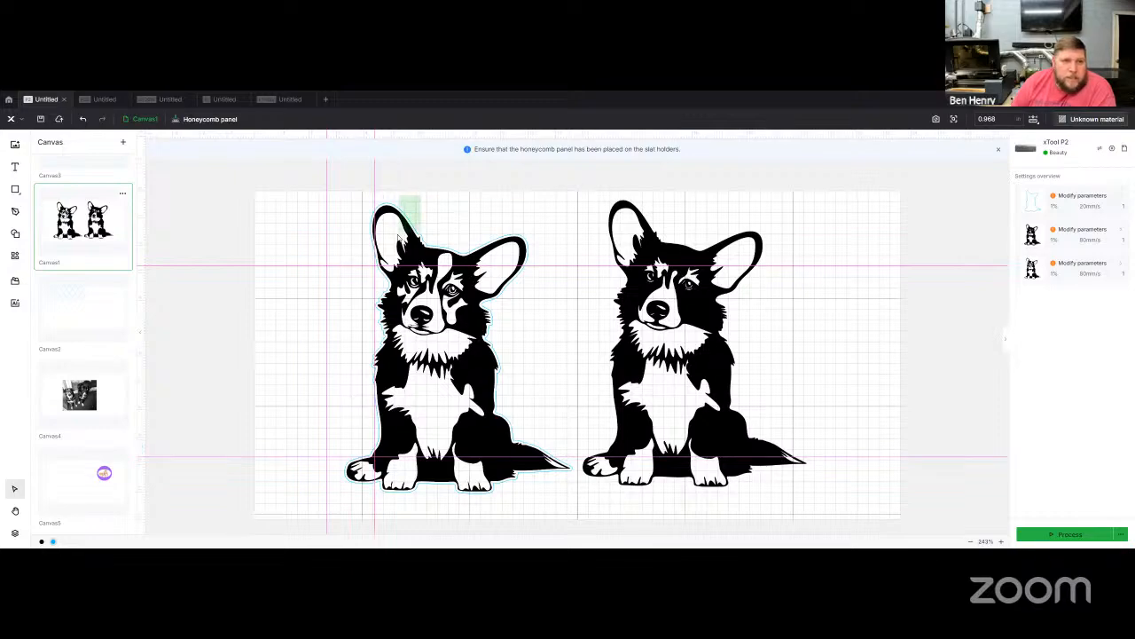
Snap the left corgi and its outline to the guidelines' upper-left intersection, and move them back up to about X 3.554, Y 0.538 in.
left_click(401, 242)
left_click_drag(394, 309, 376, 374)
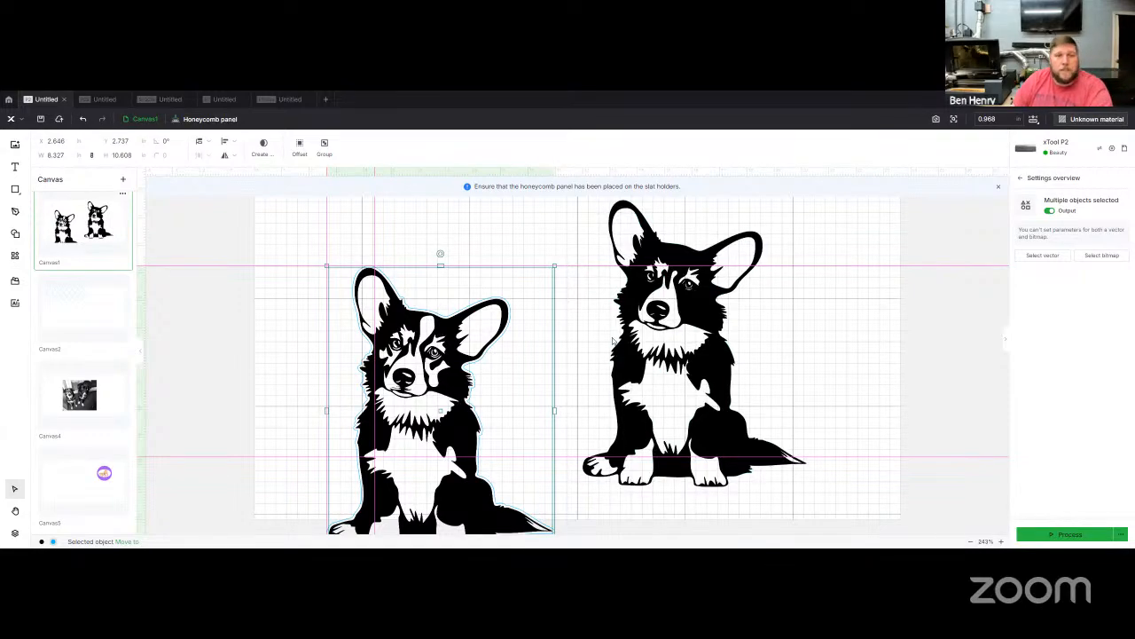
left_click_drag(510, 353, 508, 345)
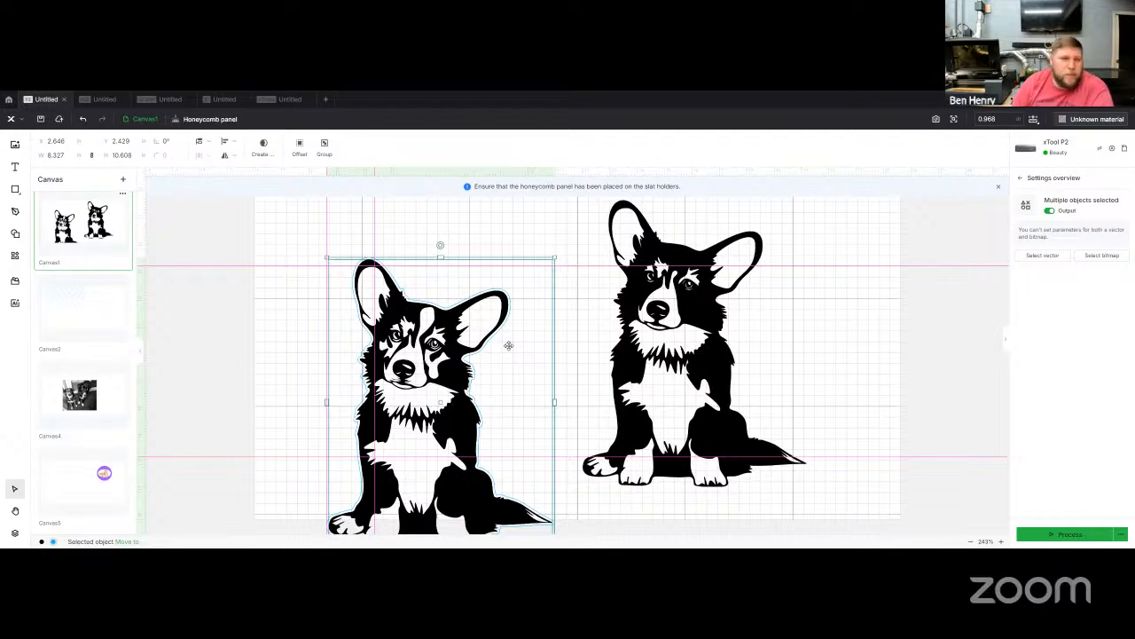
left_click_drag(484, 352, 516, 302)
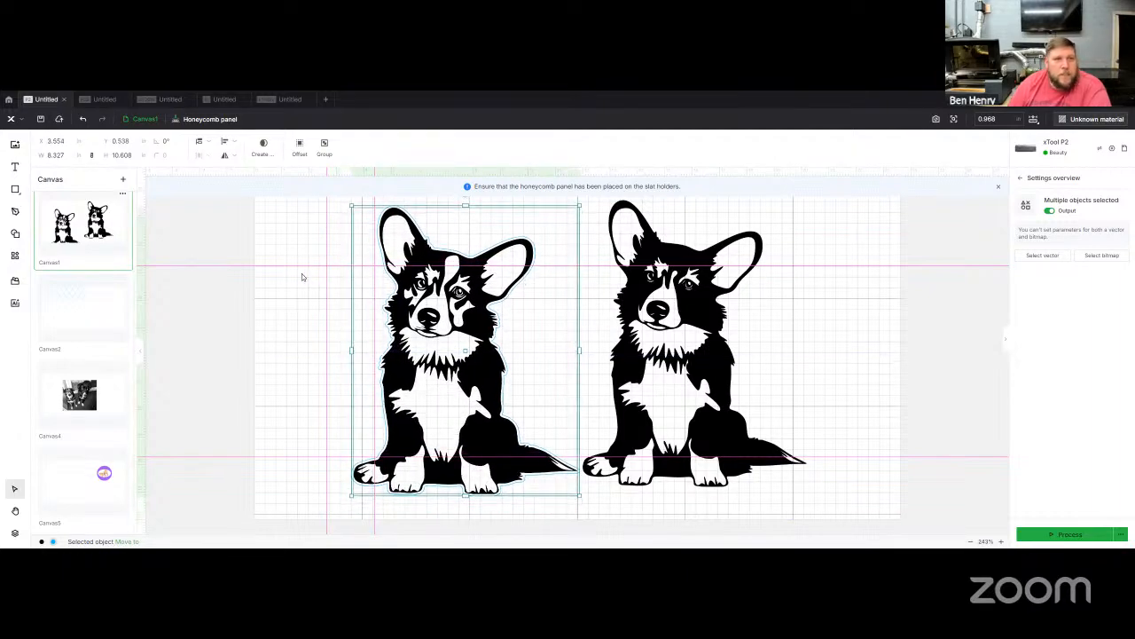
Delete all guidelines from the corgi canvas.
left_click(229, 227)
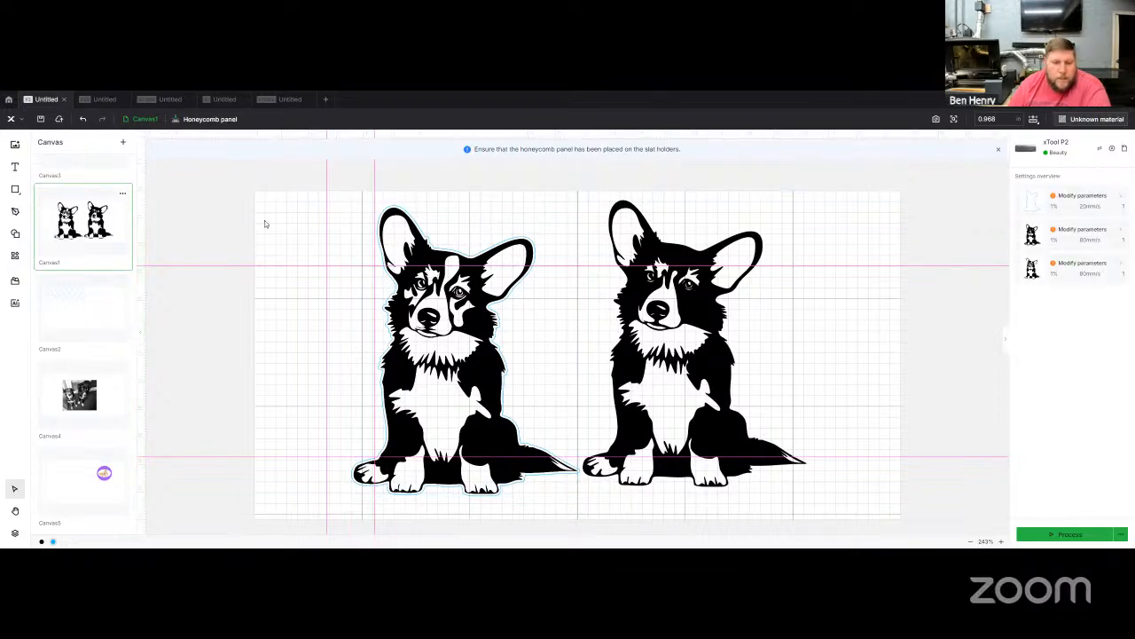
right_click(284, 264)
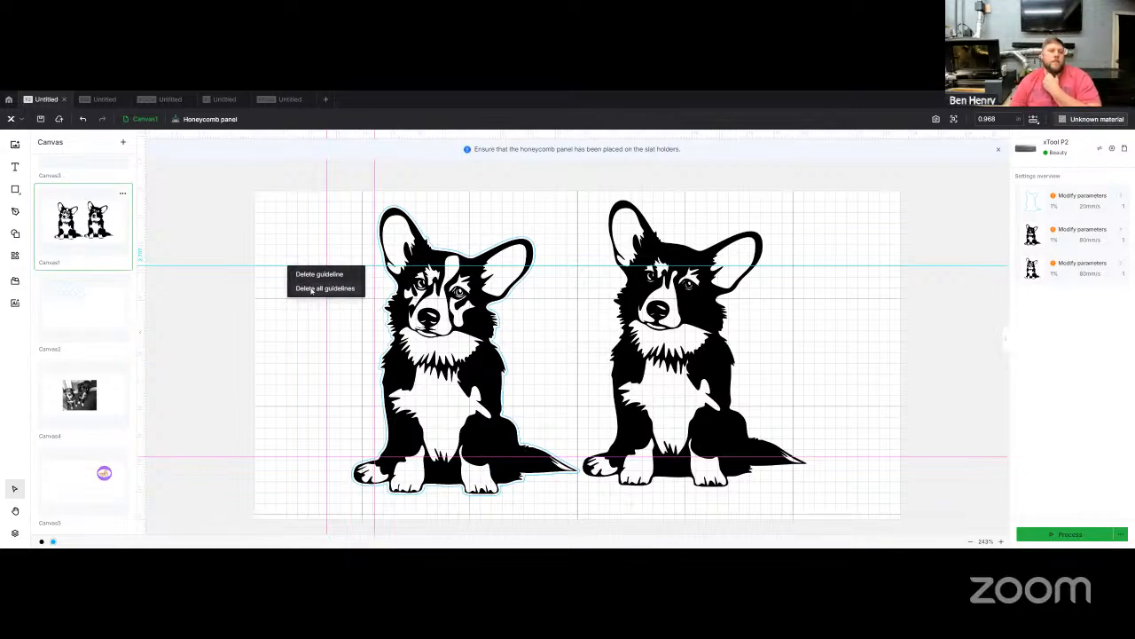
left_click(311, 288)
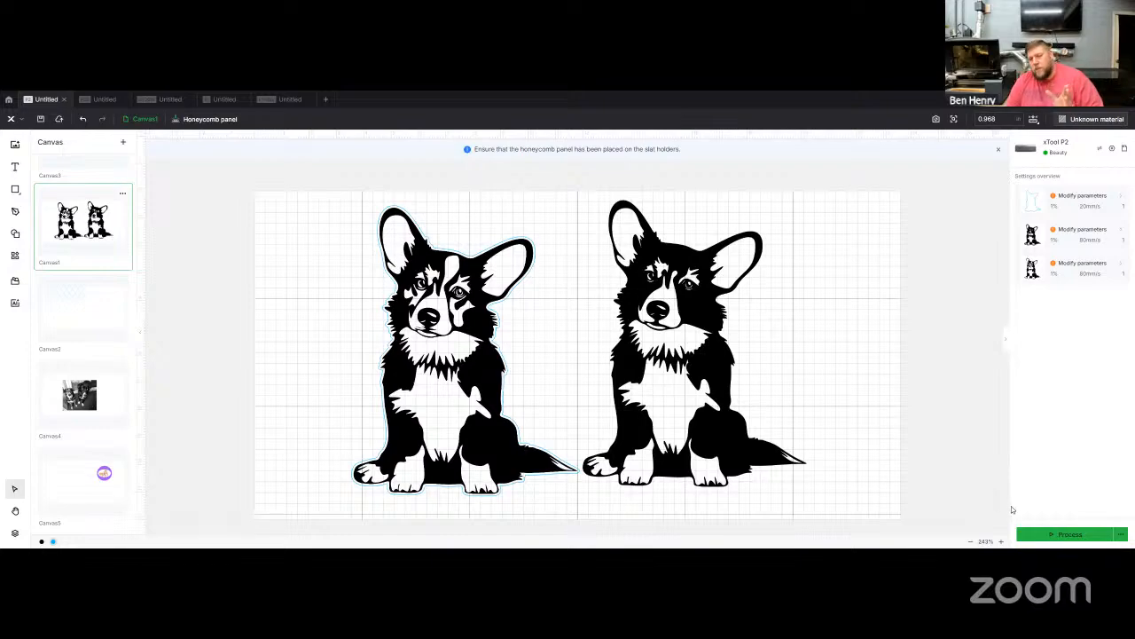
Examine the processing settings and the layer and object lists for the corgi canvas.
left_click(1120, 535)
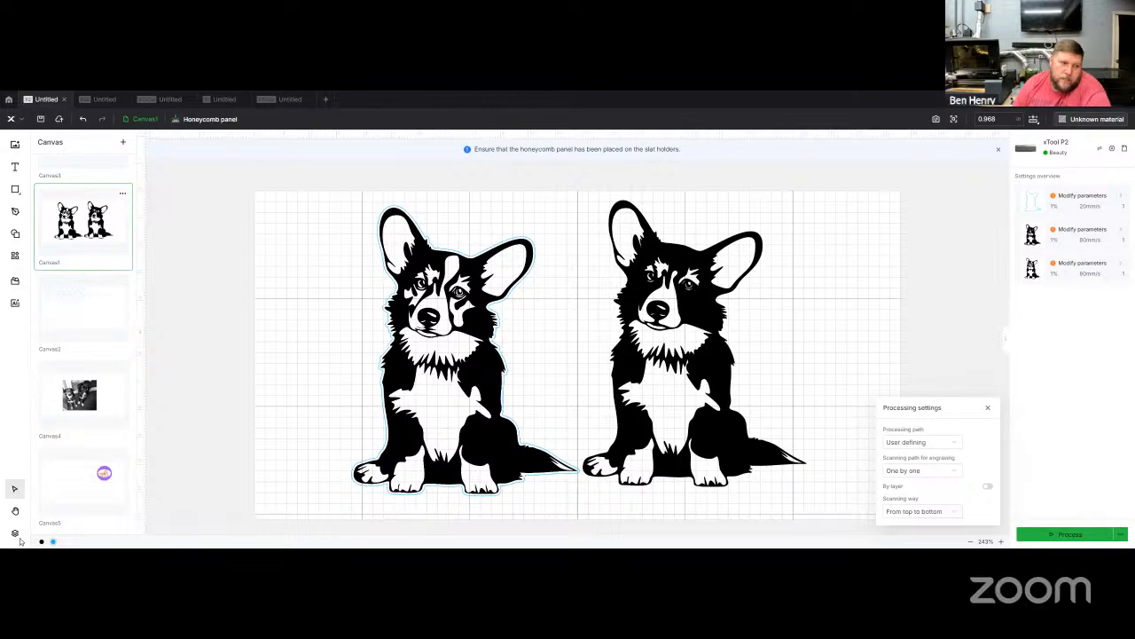
left_click(20, 541)
left_click(14, 532)
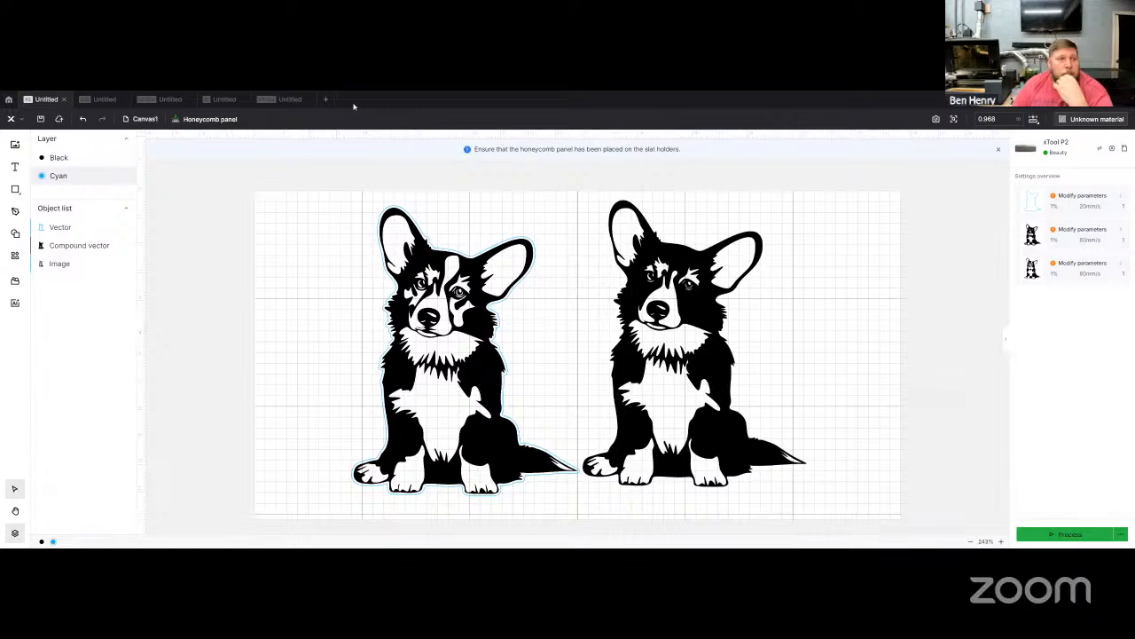
In the F1 Ultra project, arrange all squares, hearts and stars with Smart nesting on the 8 × 8 in sheet.
left_click(285, 99)
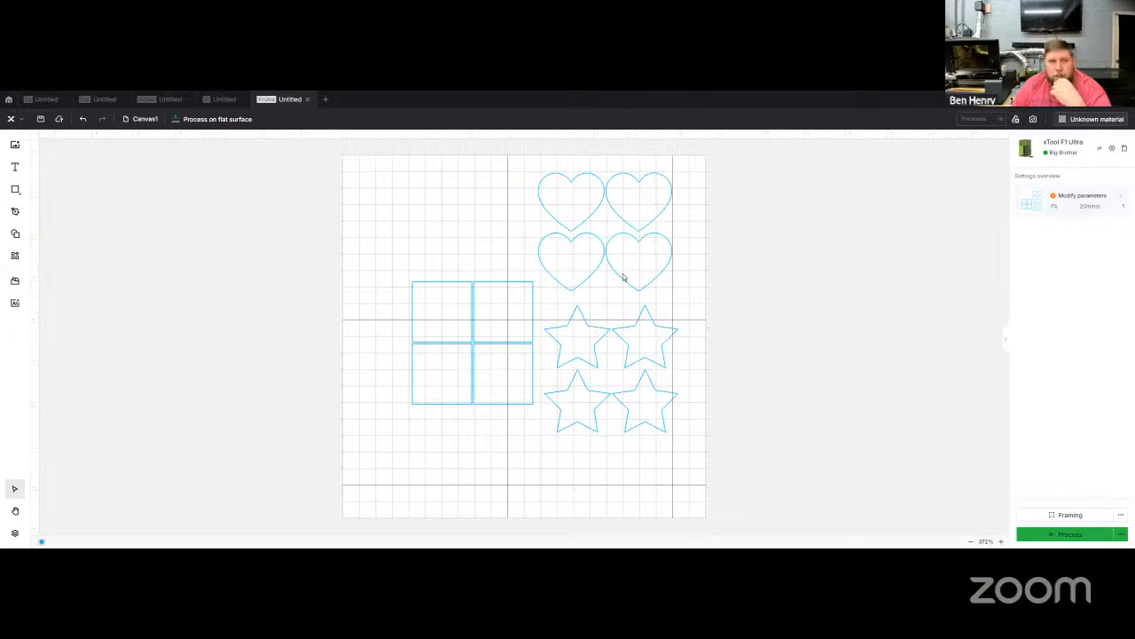
left_click(587, 278)
left_click(584, 326)
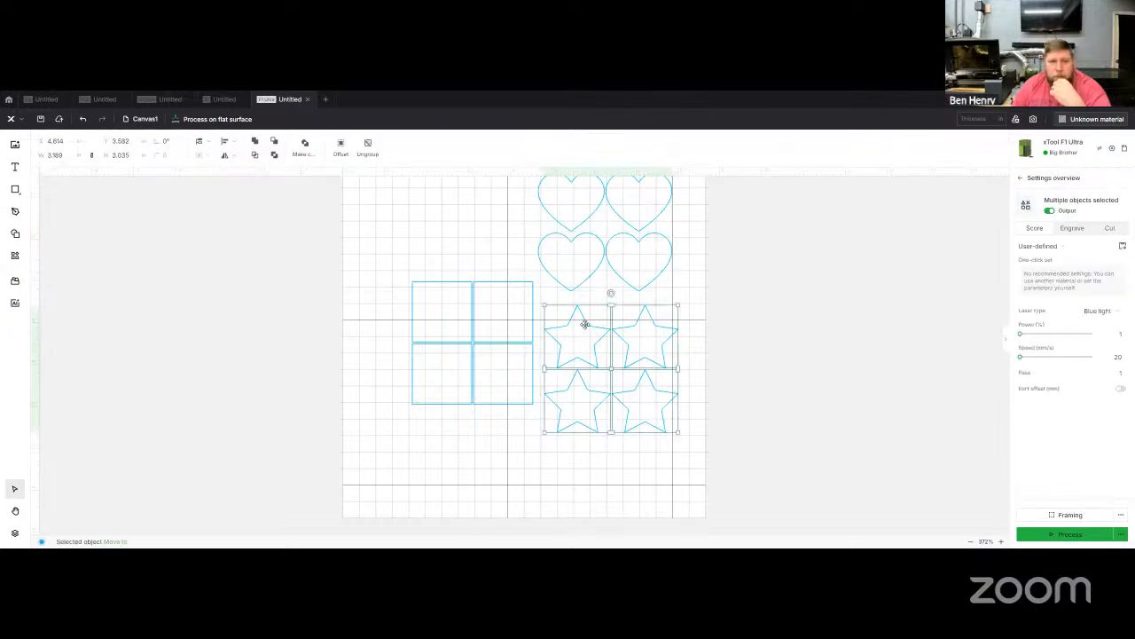
left_click(515, 348)
left_click(458, 228)
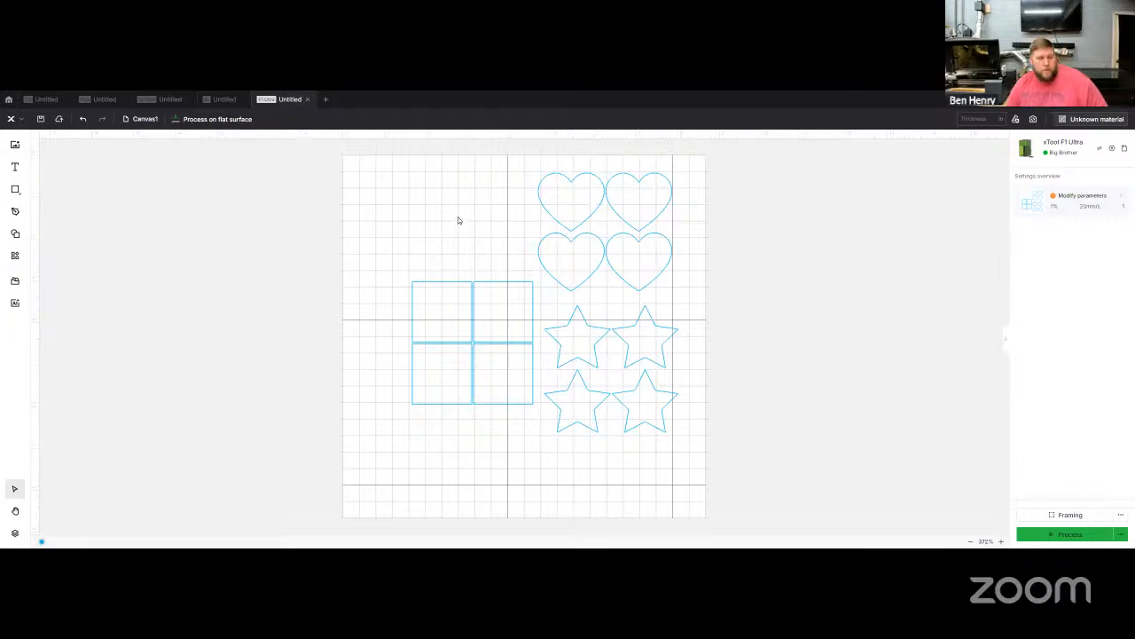
scroll(458, 218, "down", 4)
left_click_drag(417, 181, 636, 355)
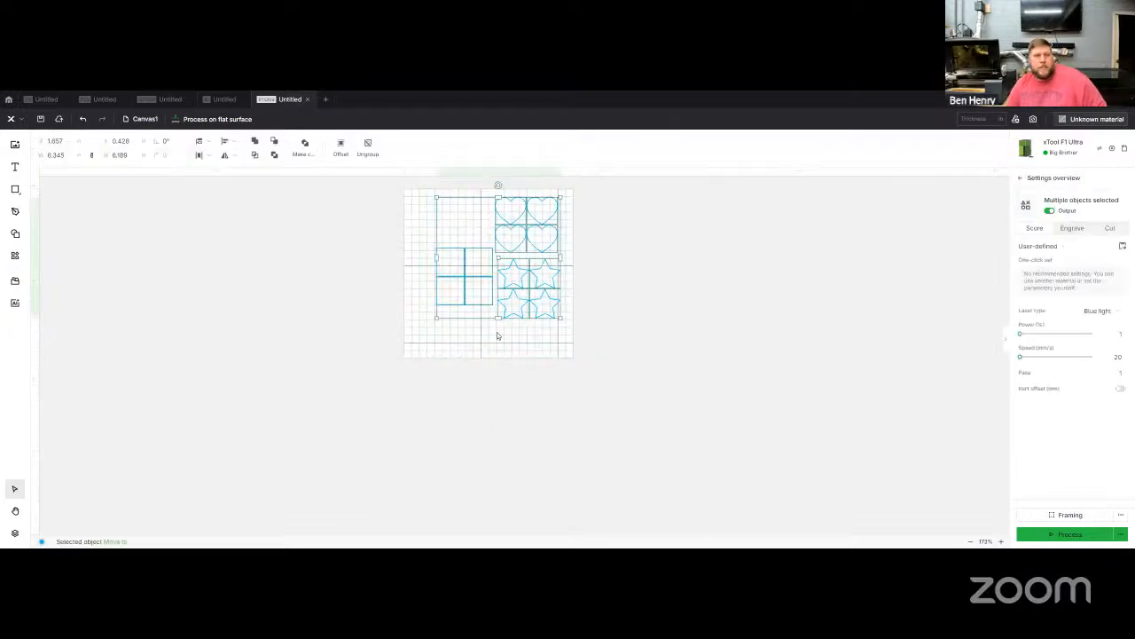
left_click(14, 255)
left_click(68, 292)
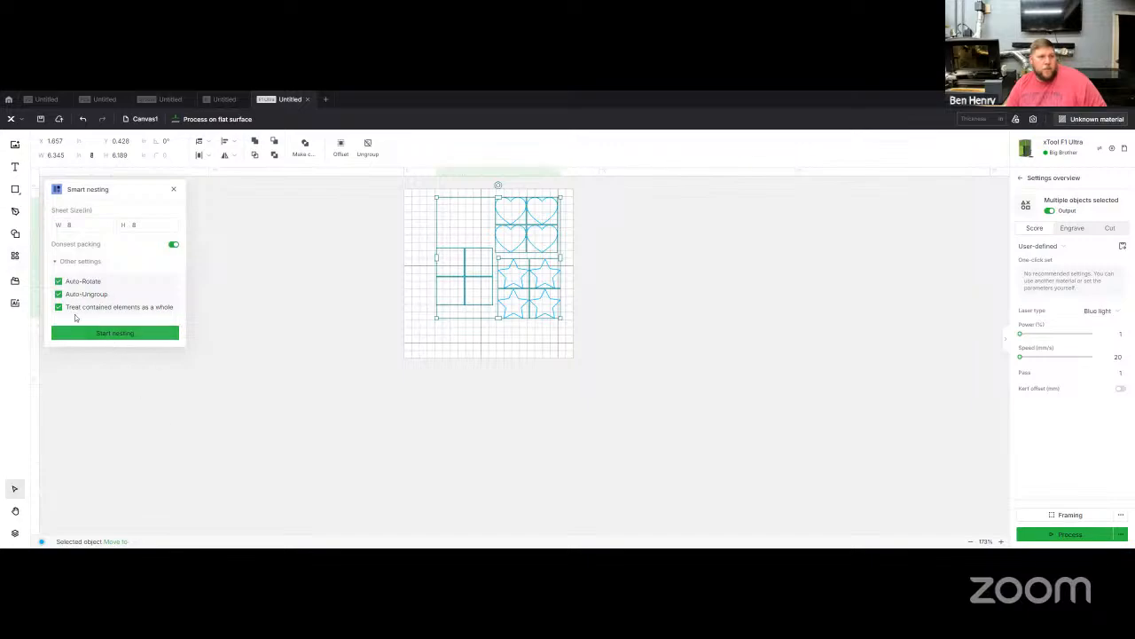
left_click(116, 333)
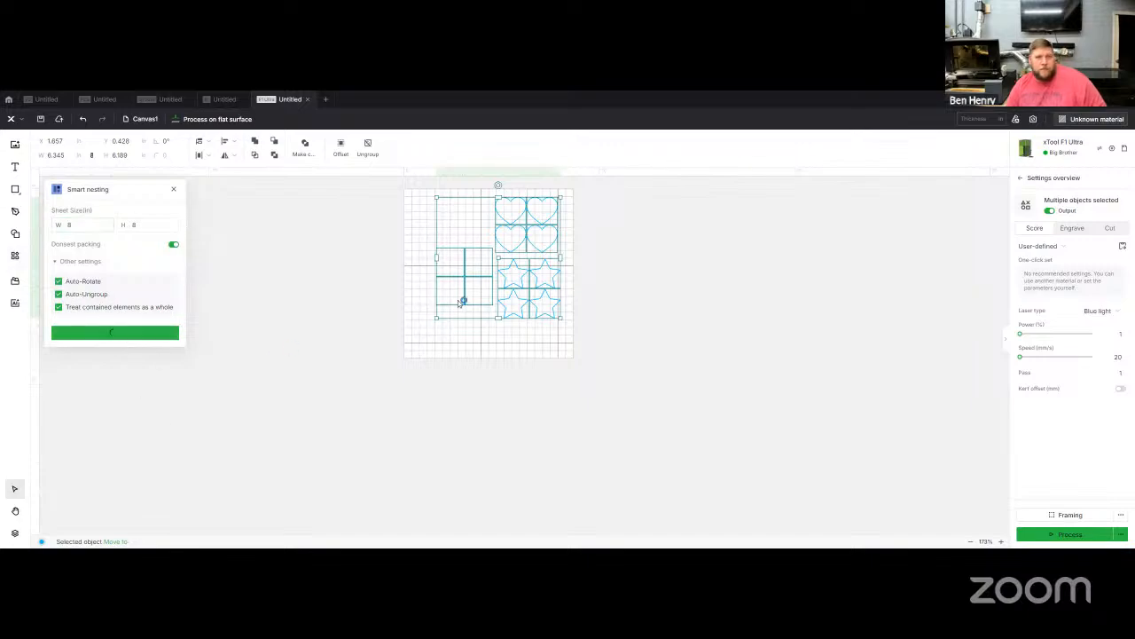
left_click(495, 282)
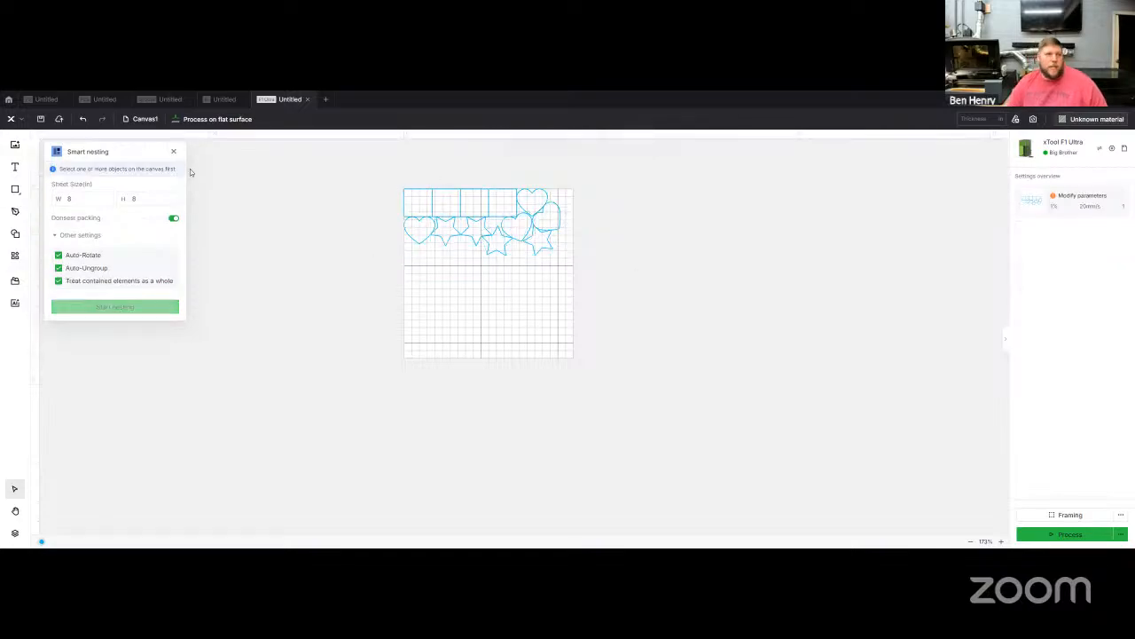
left_click(173, 152)
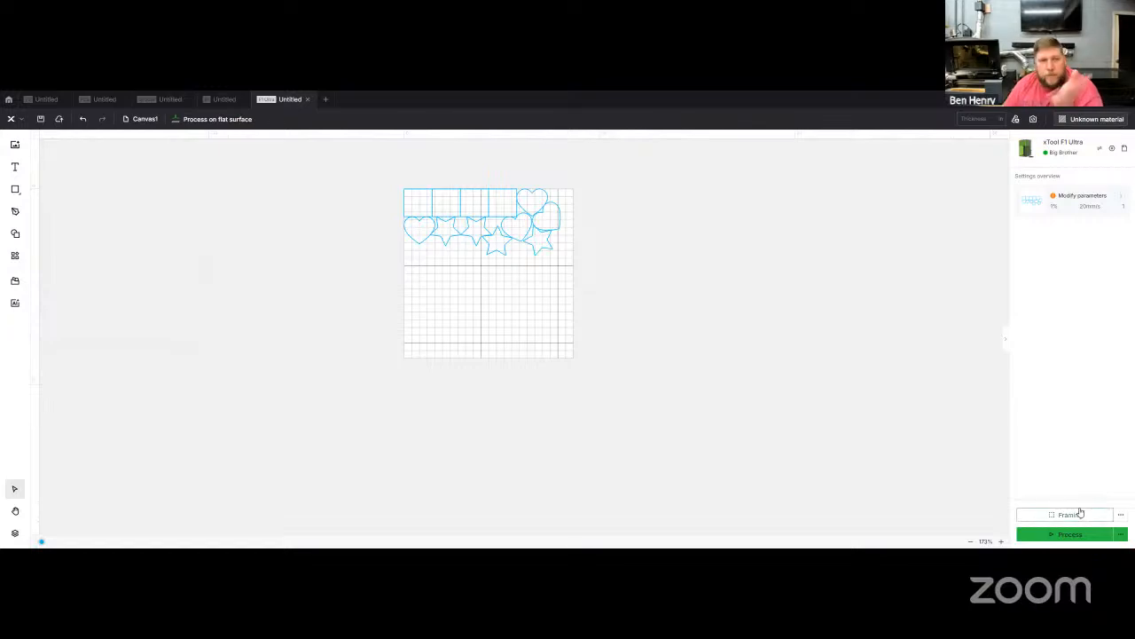
Set the processing path to User defining in the F1 Ultra project's processing settings.
left_click(1122, 536)
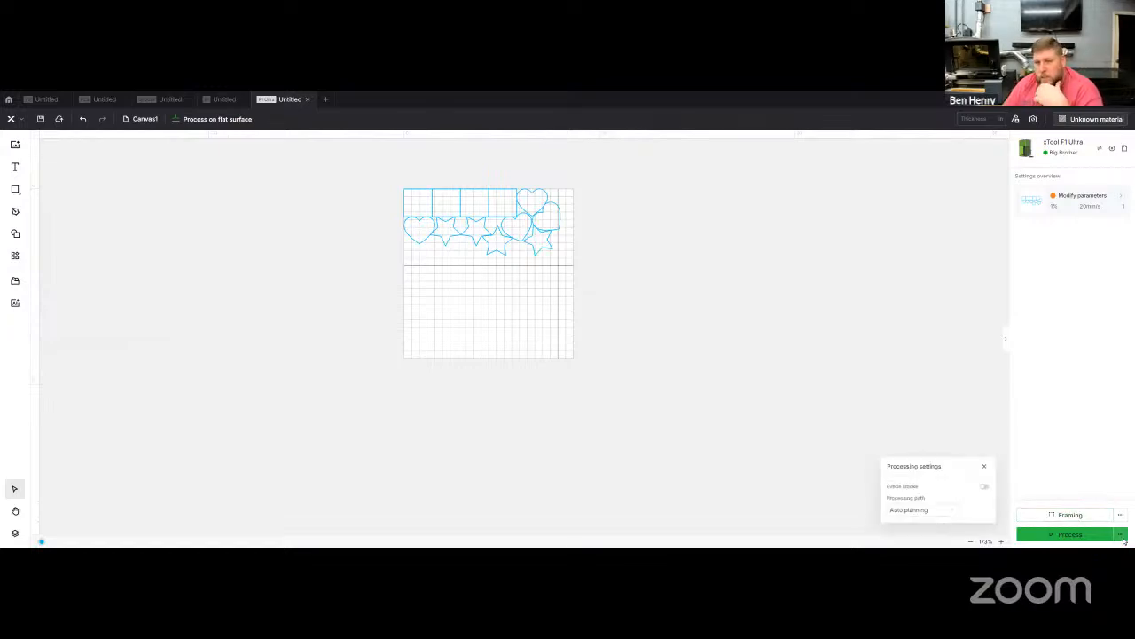
left_click(951, 513)
left_click(914, 494)
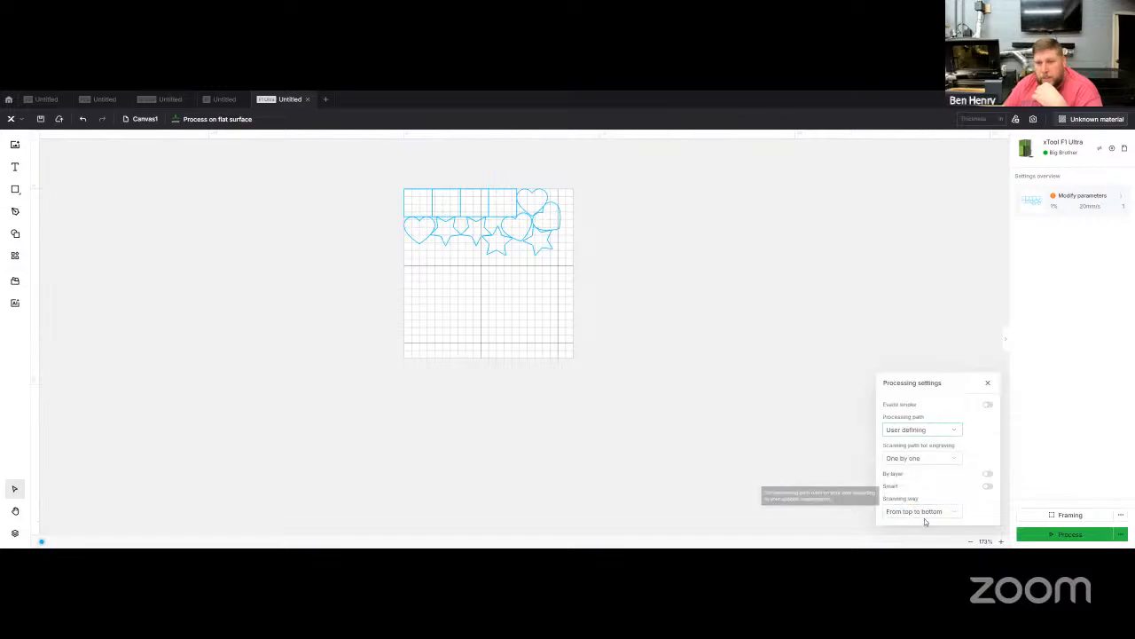
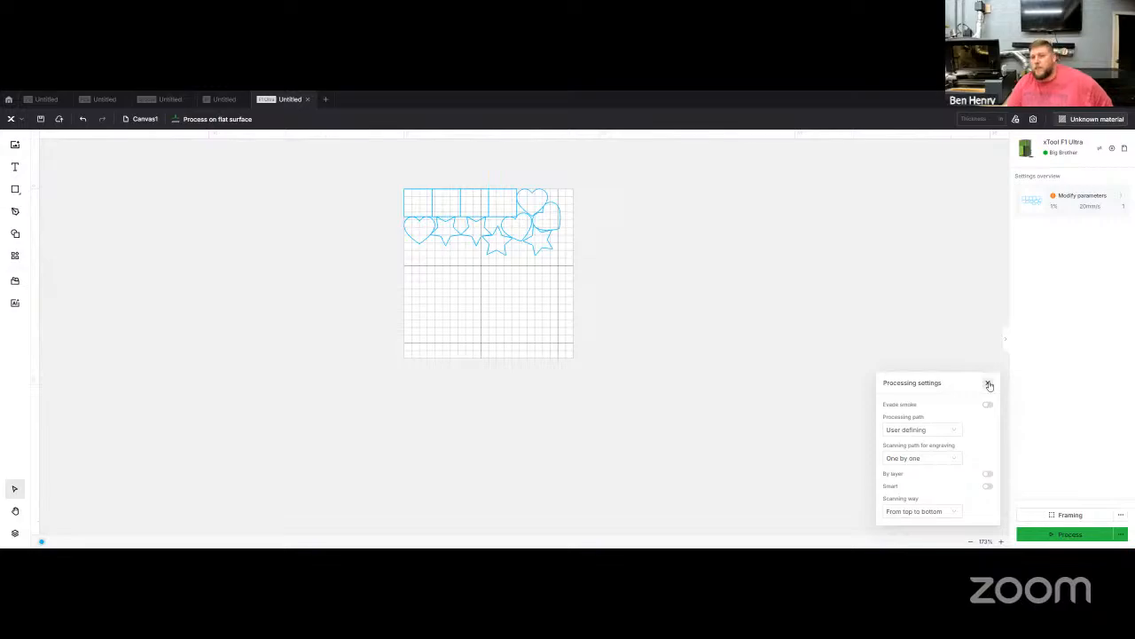
left_click(989, 384)
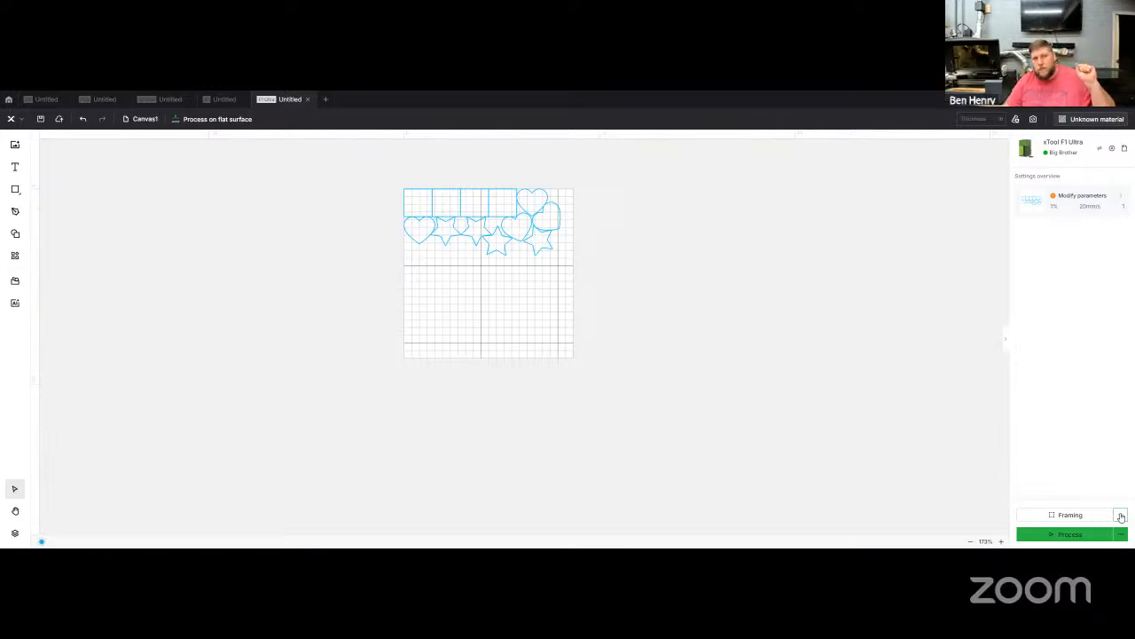
Set the framing mode to Outline in the framing settings.
left_click(1121, 516)
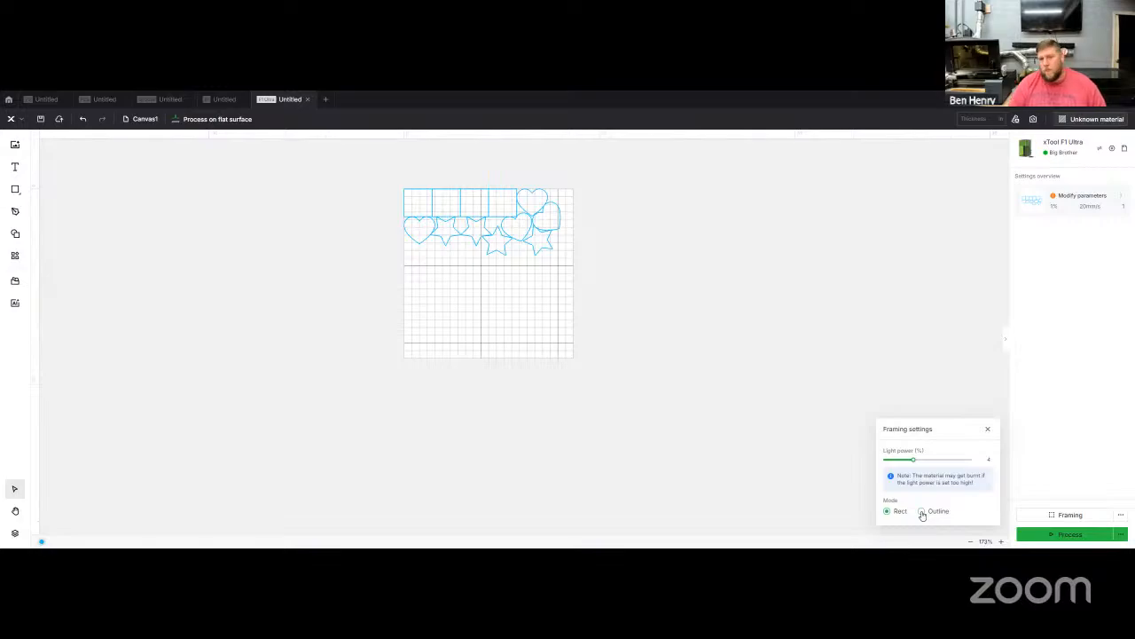
left_click(923, 511)
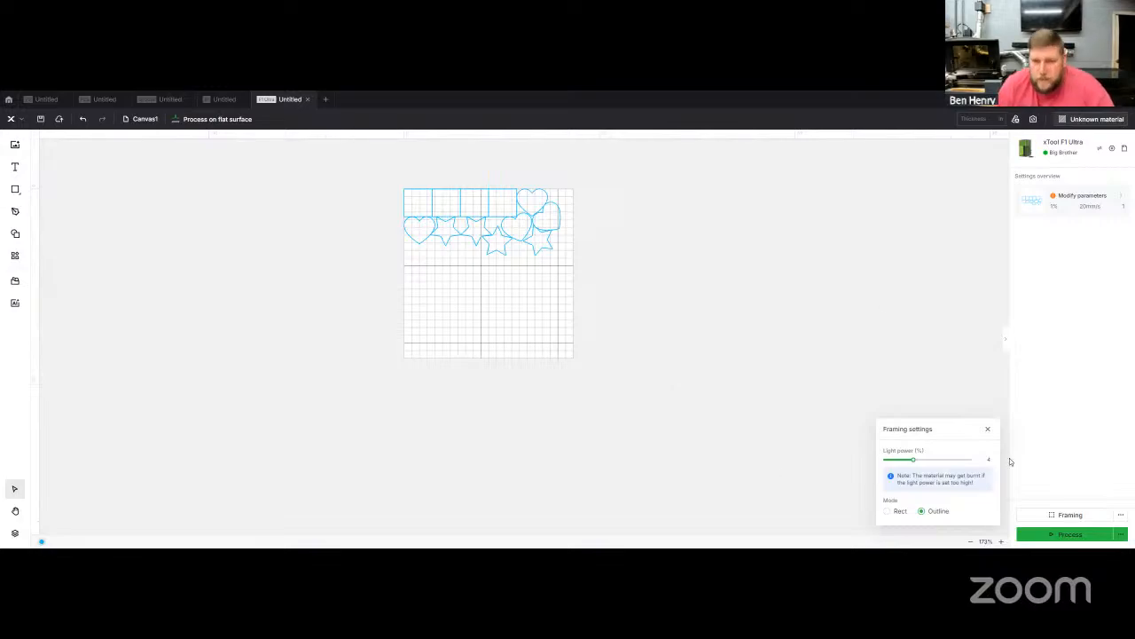
left_click(988, 429)
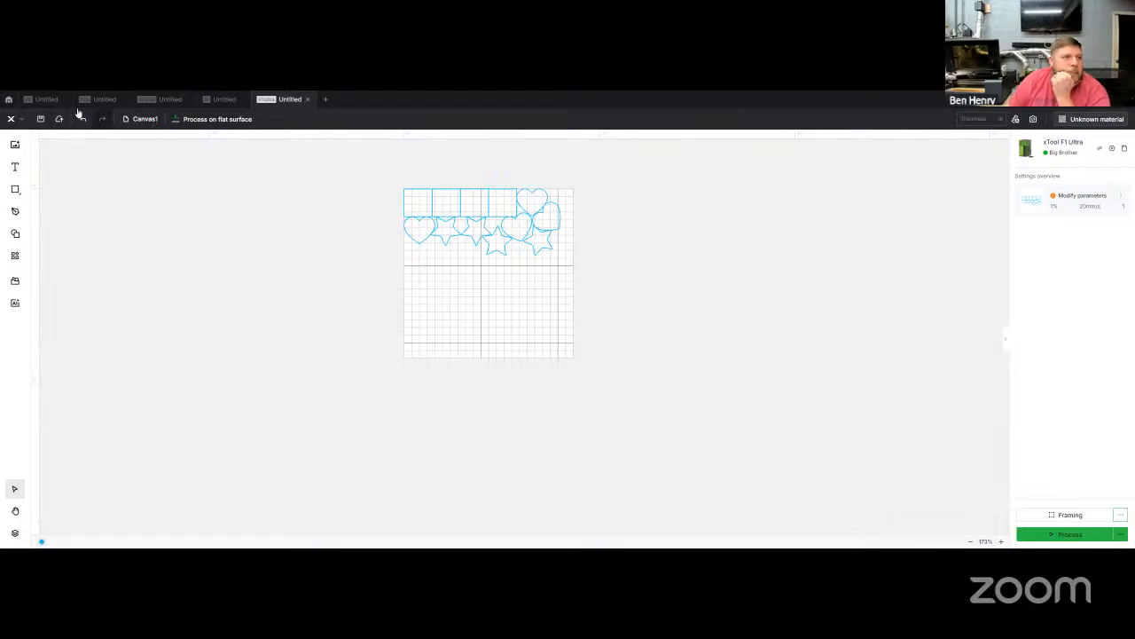
On Canvas4 of the P2 project, place a heart about 8.72 × 7.69 in over both dogs and move the photo's rectangular outline off the work area.
left_click(41, 99)
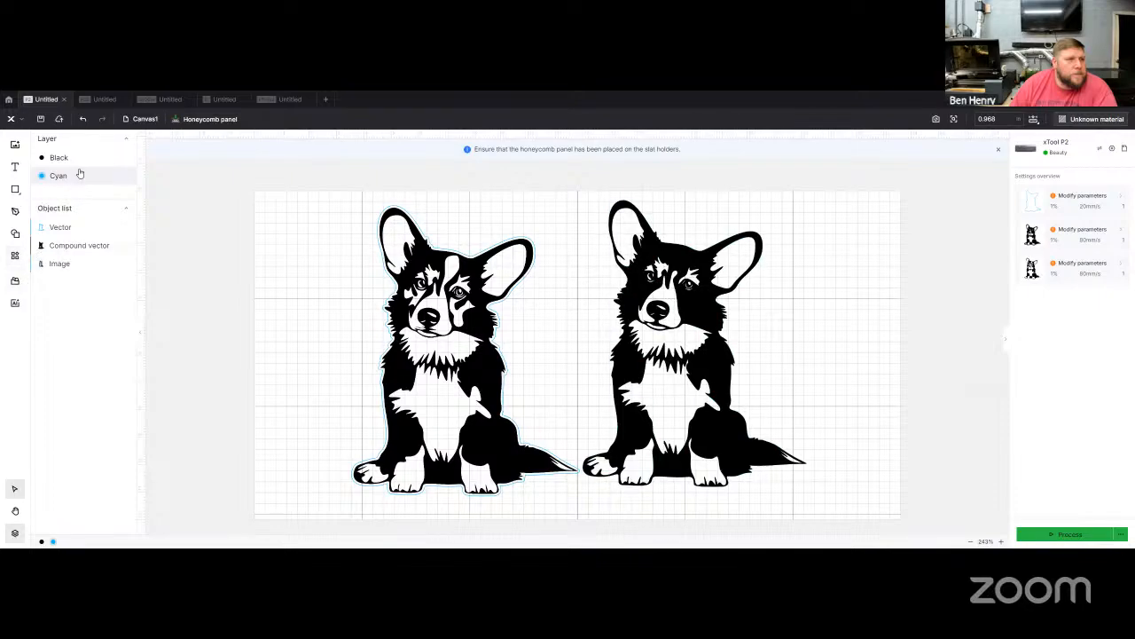
left_click(149, 119)
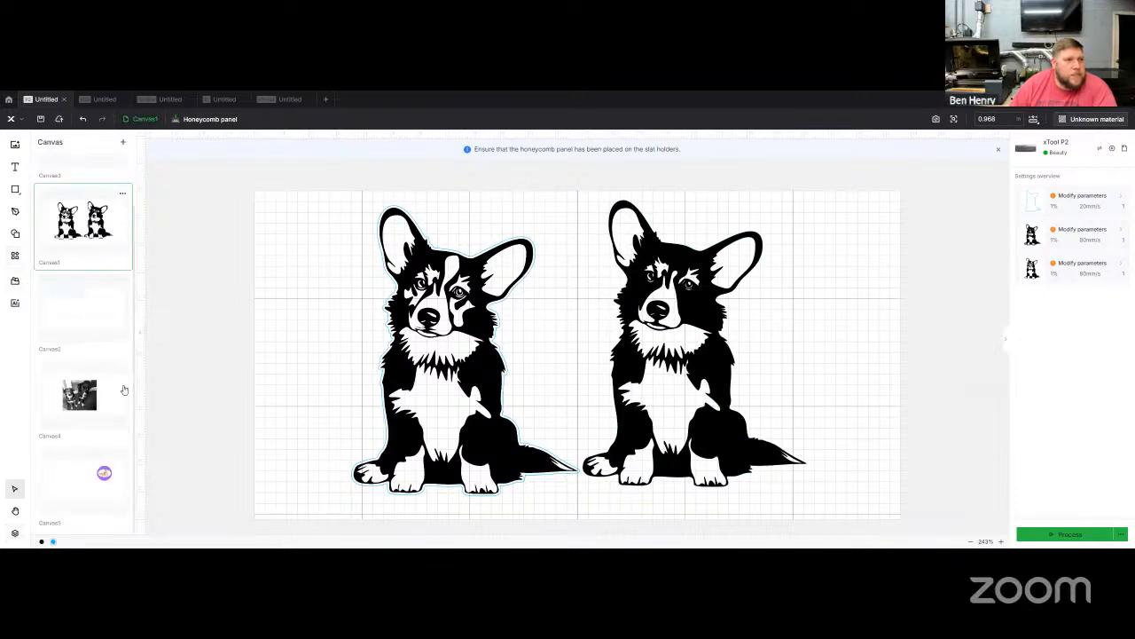
left_click(96, 403)
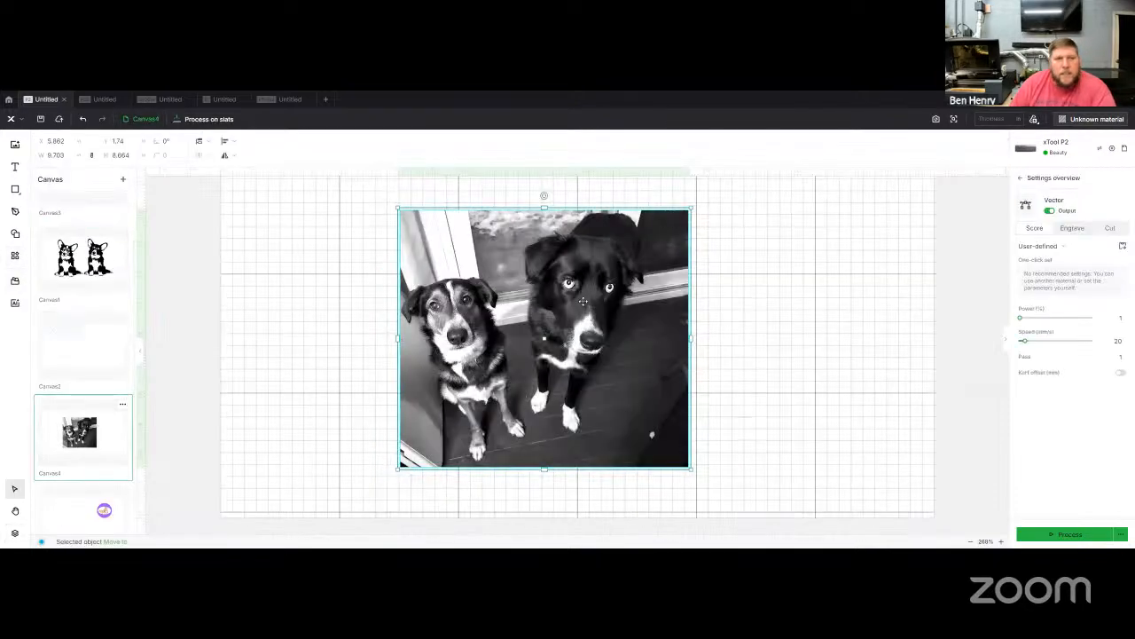
left_click(800, 280)
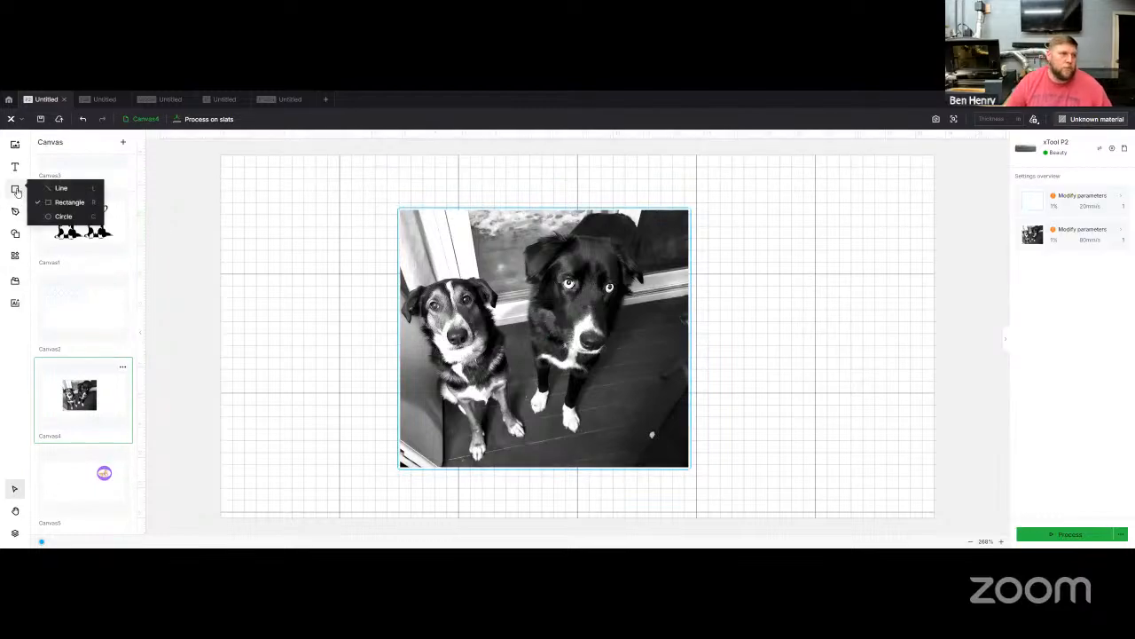
left_click(14, 233)
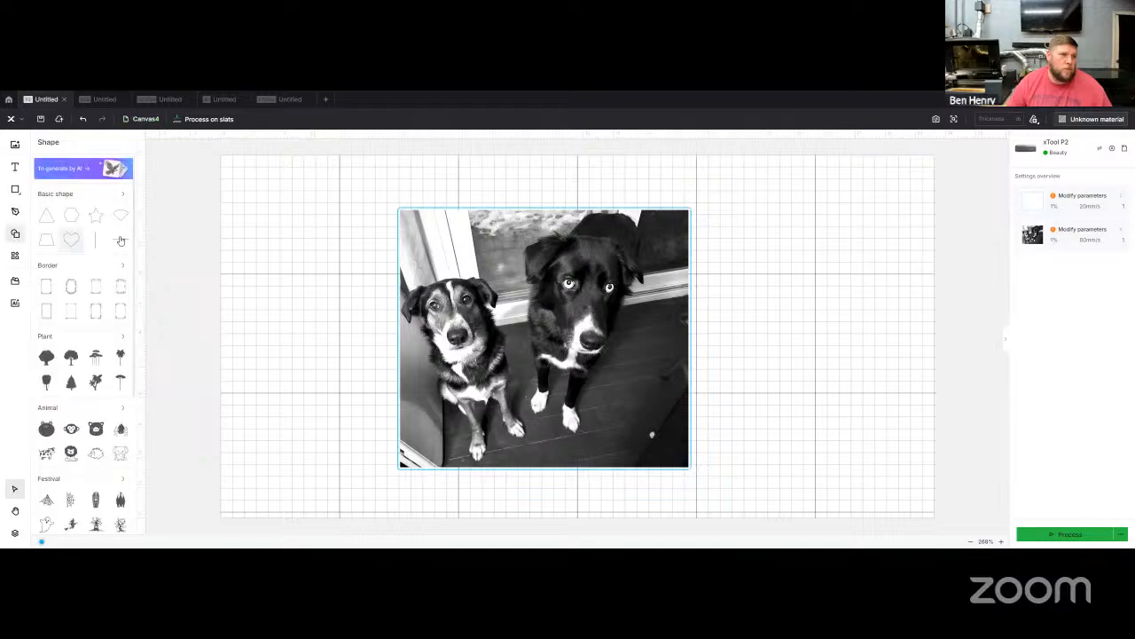
left_click(119, 238)
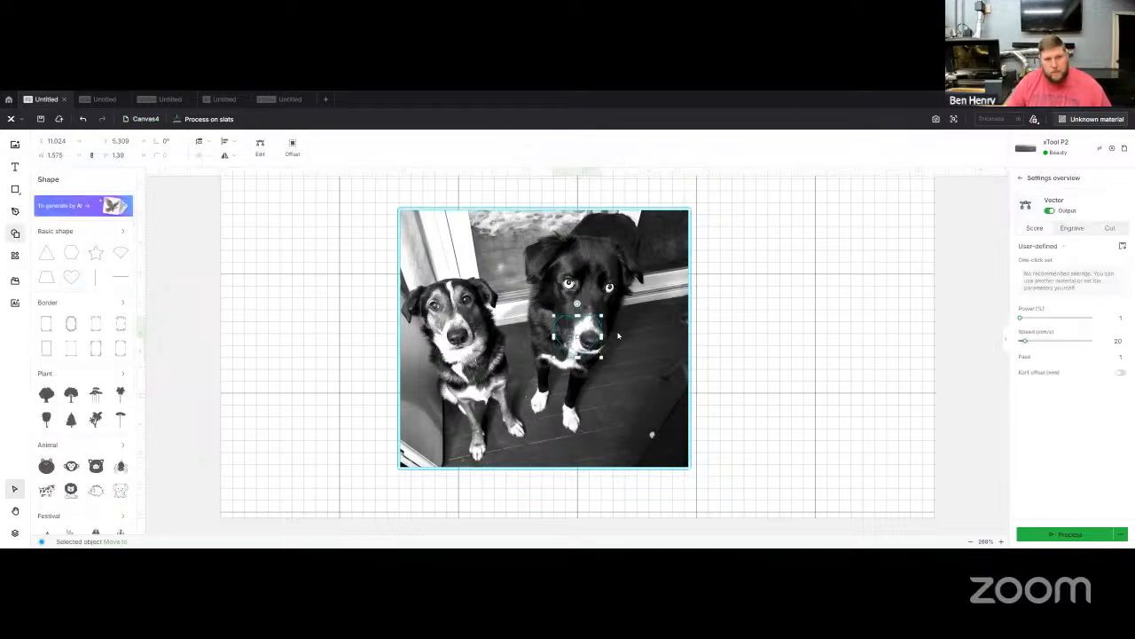
left_click_drag(603, 359, 704, 448)
left_click_drag(632, 403, 477, 312)
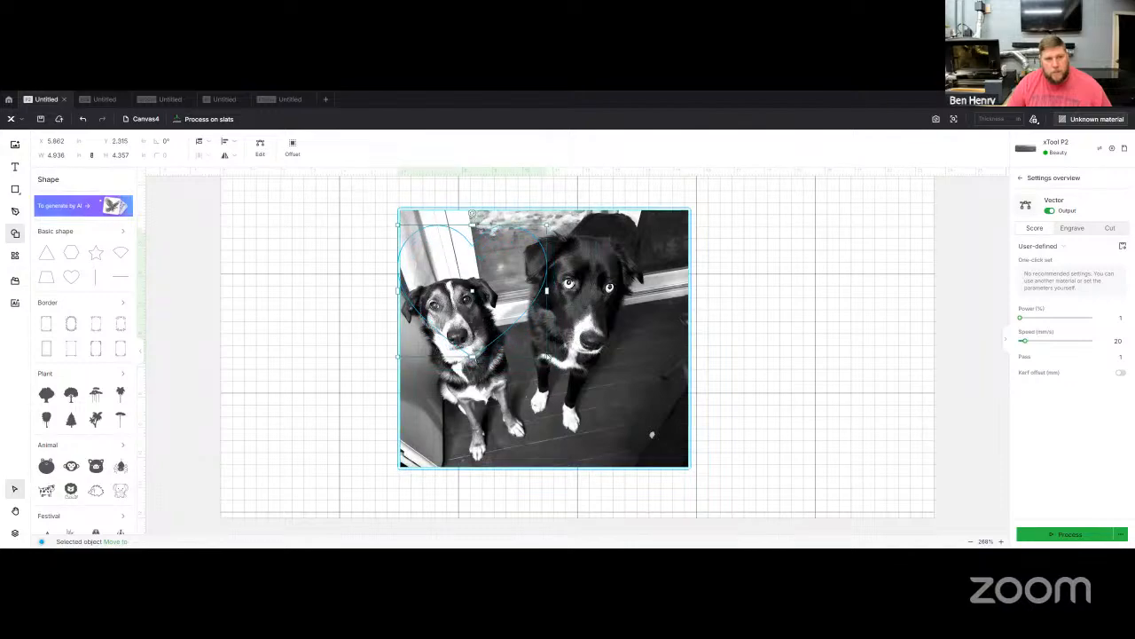
left_click_drag(547, 356, 663, 450)
left_click(355, 252)
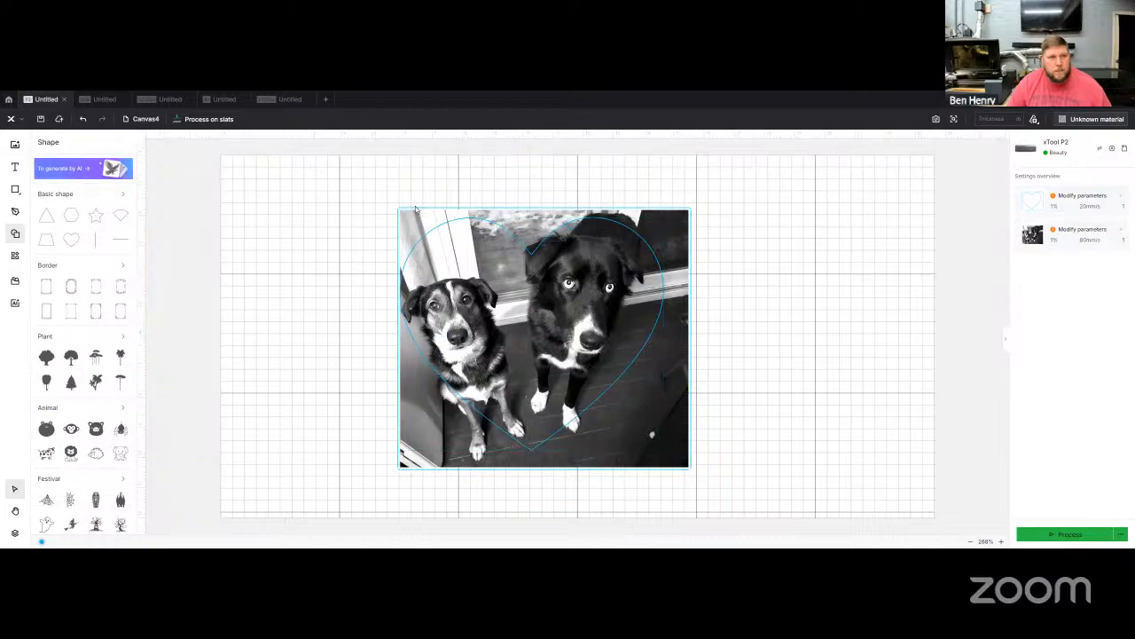
left_click_drag(415, 211, 996, 197)
Mask the dog photo with the heart, shifting the photo to about X 6.308, Y 1.936 in inside the mask, and apply it.
left_click_drag(729, 255, 545, 343)
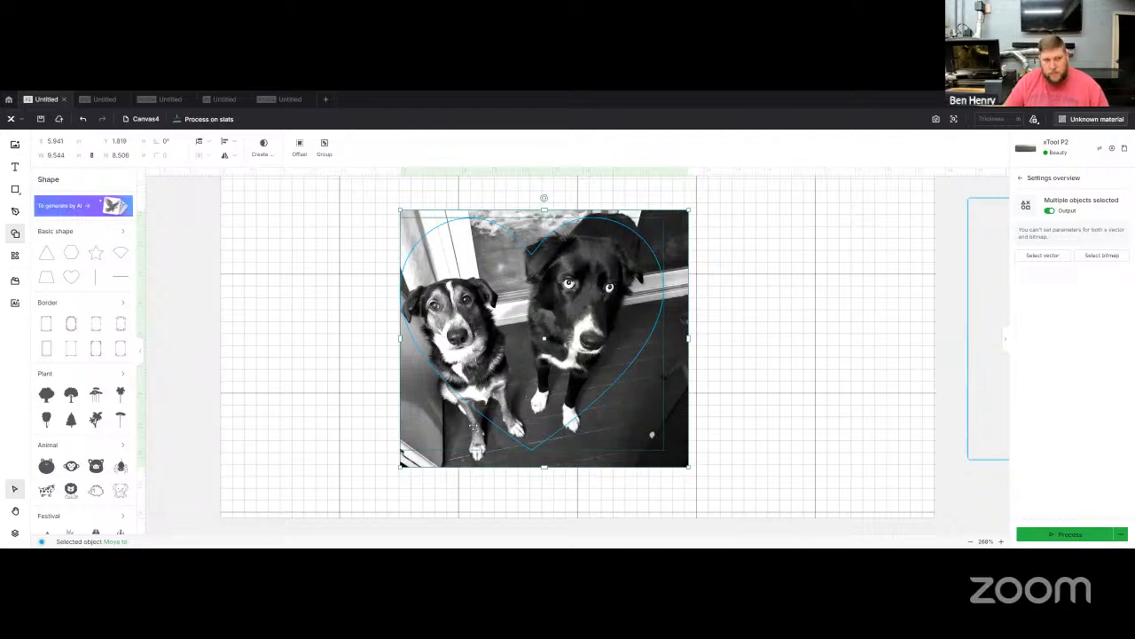
left_click(264, 147)
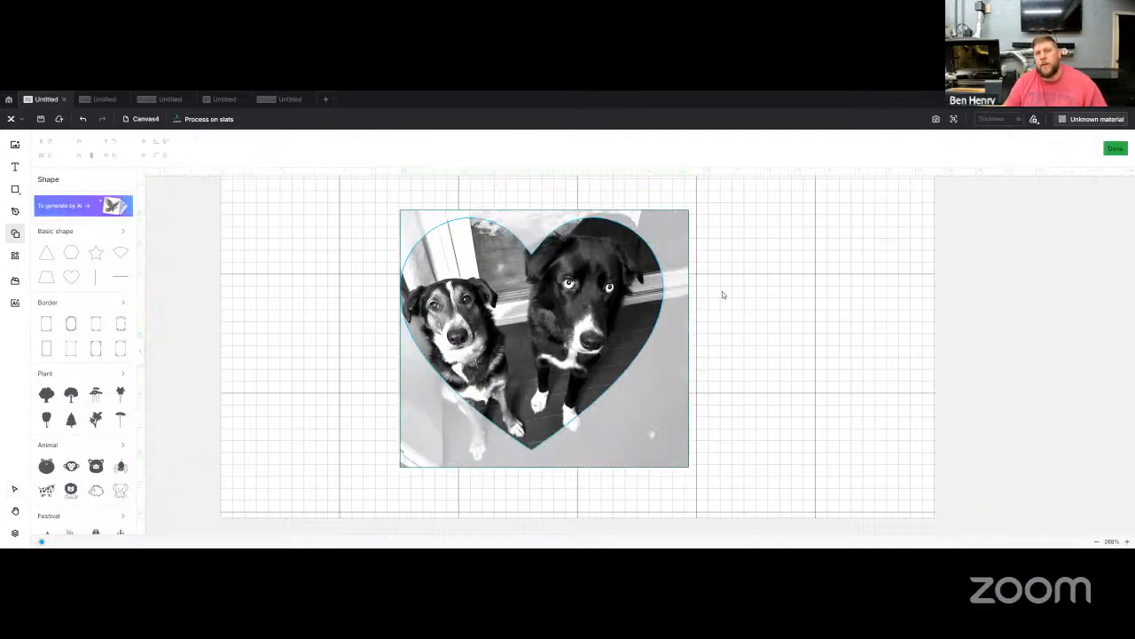
left_click_drag(549, 328, 558, 331)
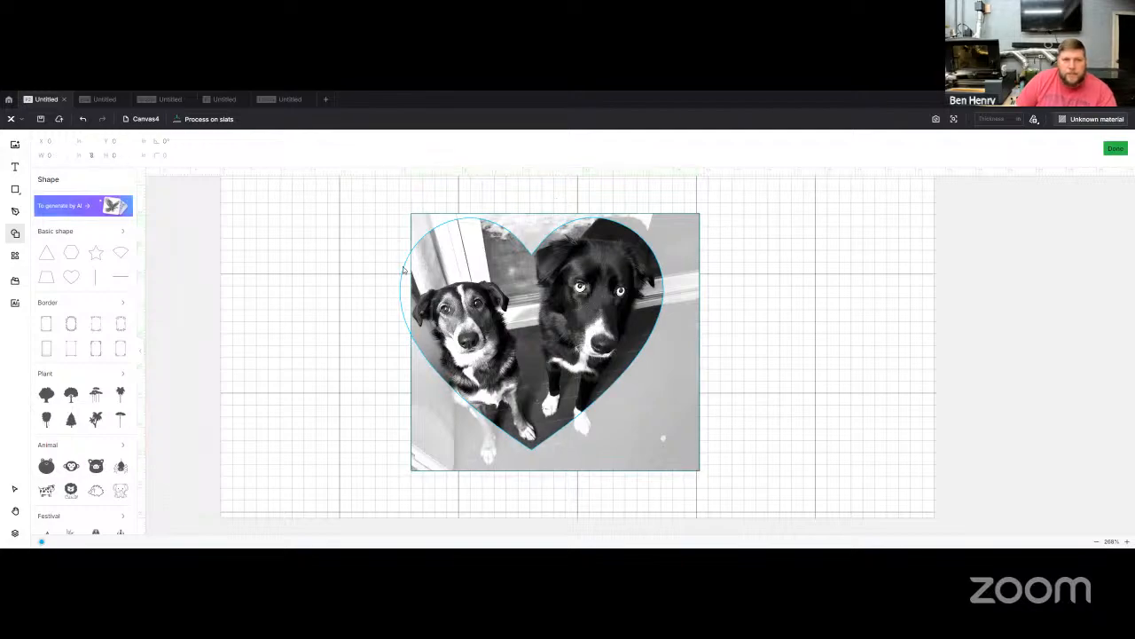
left_click(402, 267)
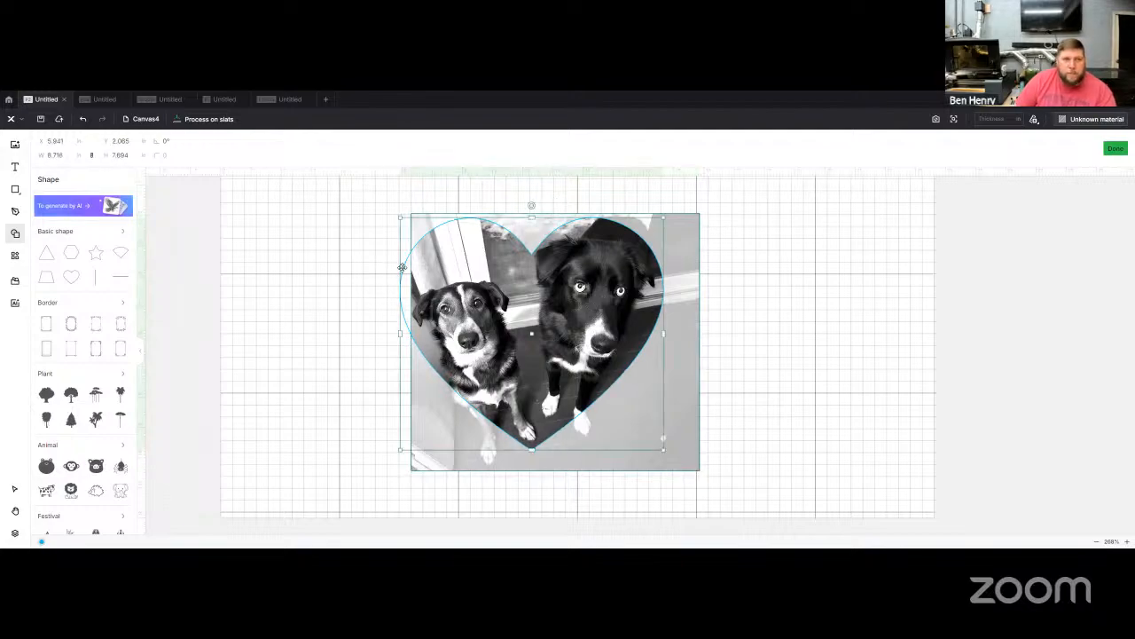
left_click(400, 268)
left_click(401, 269)
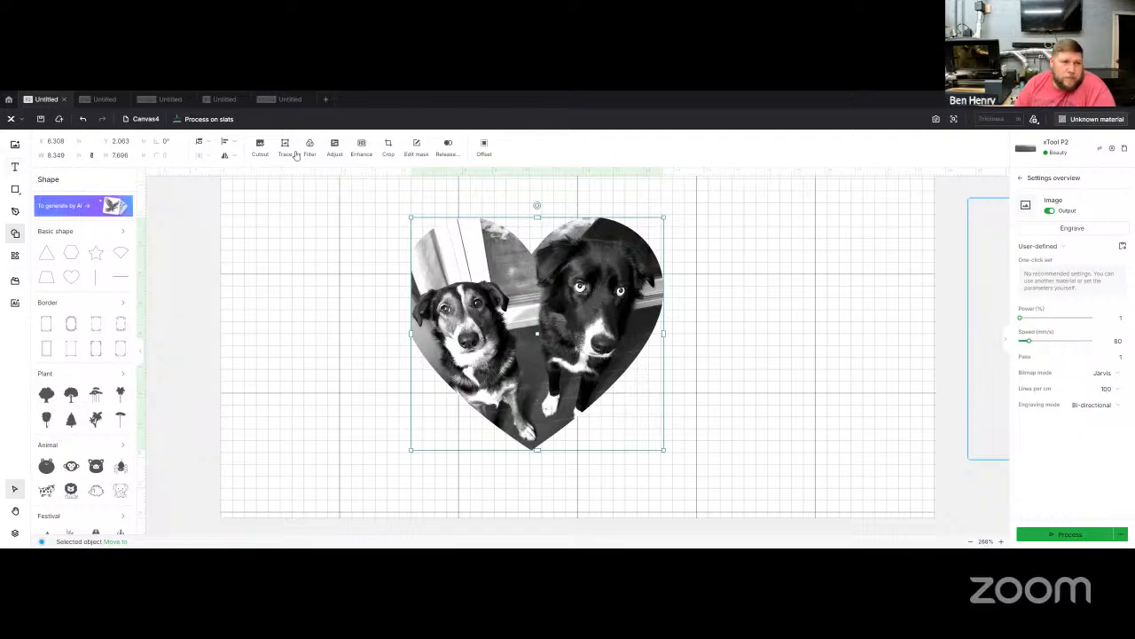
Undo the applied mask and shift the photo slightly up and left so that it fills the heart.
left_click(84, 120)
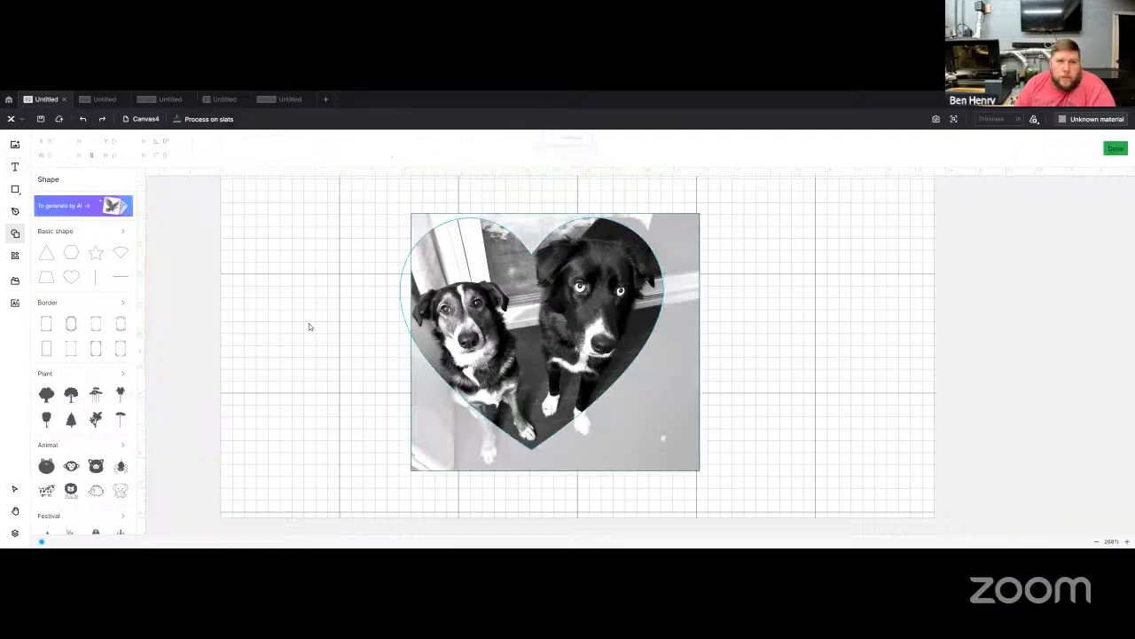
left_click(622, 378)
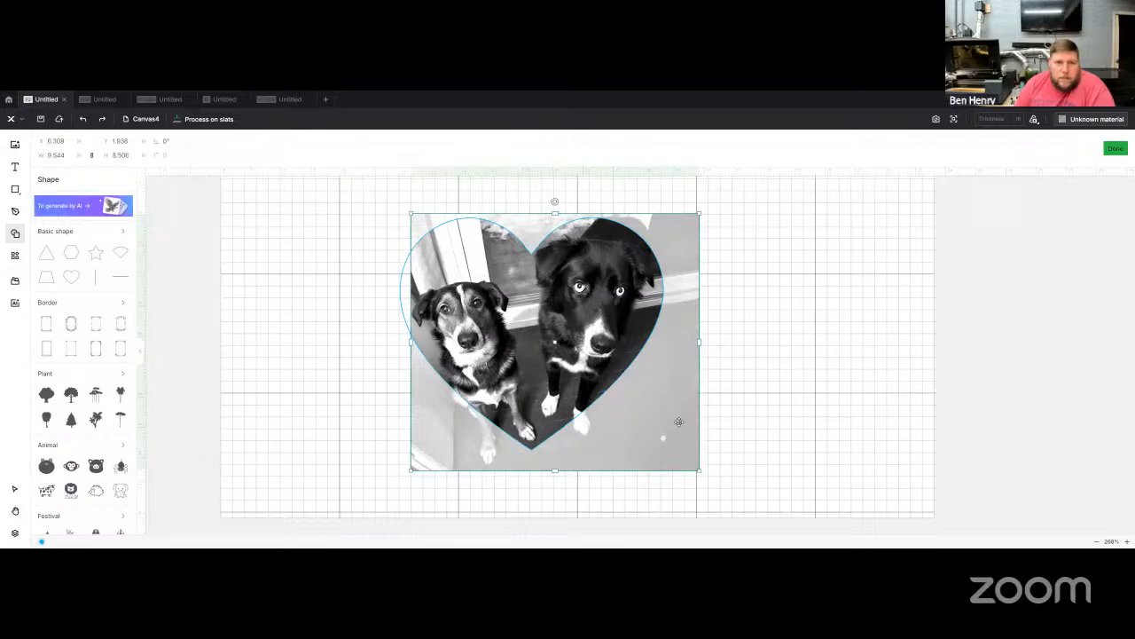
left_click_drag(679, 421, 664, 411)
left_click(911, 211)
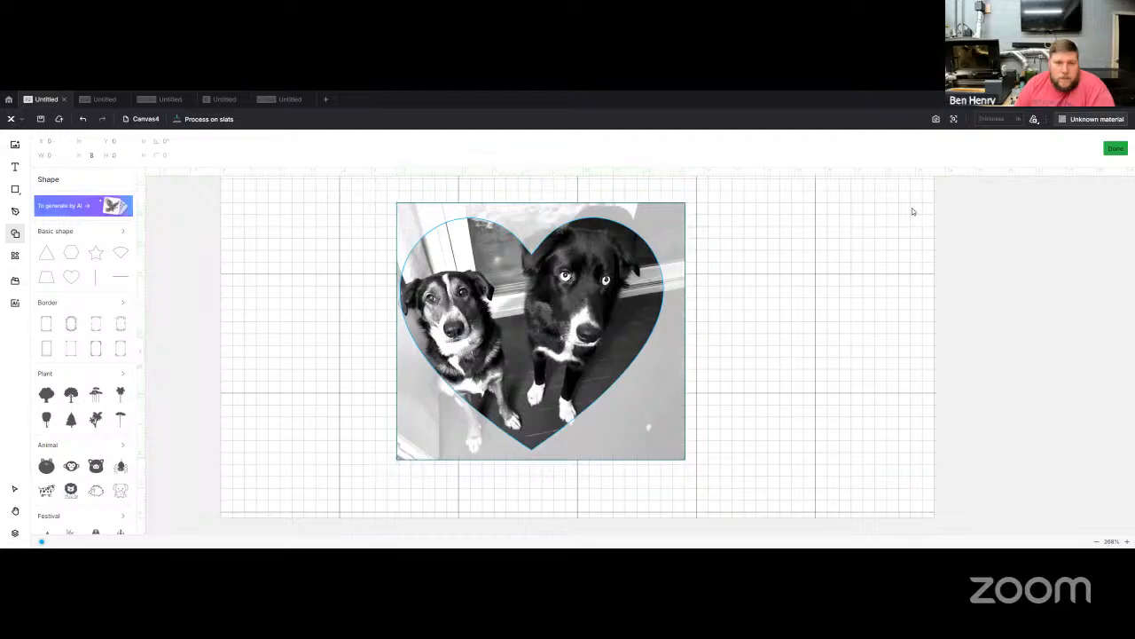
Undo the photo shifts and the heart mask, back to the separate photo and heart.
left_click(84, 119)
left_click(85, 120)
left_click(84, 120)
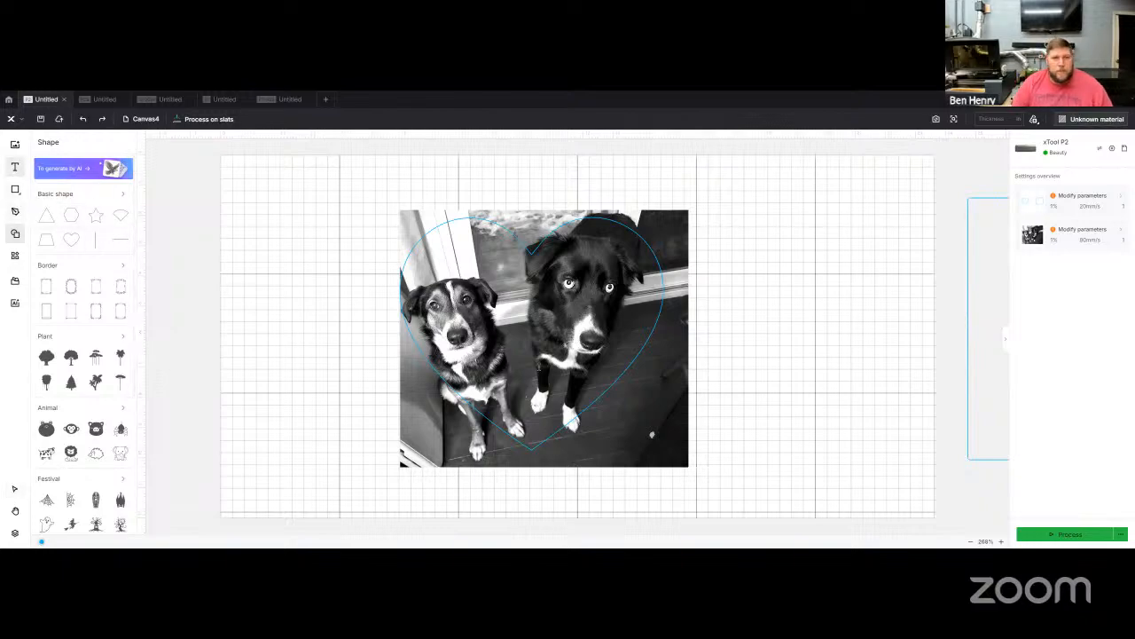
Add the text "Luna" over the front legs of the larger dog in the photo.
left_click(547, 398)
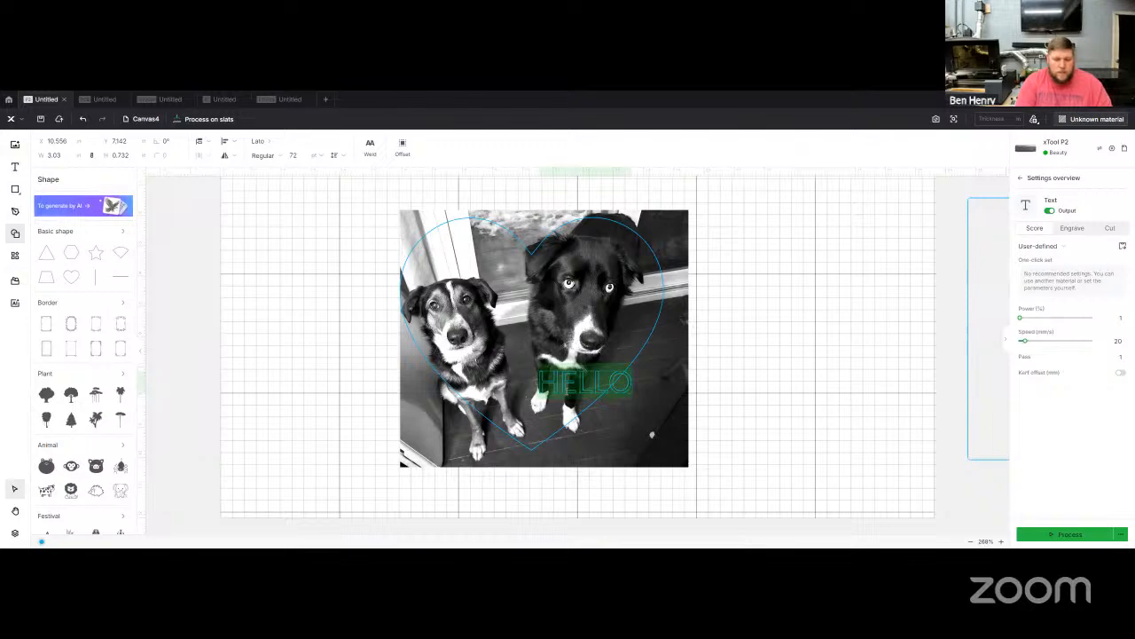
key("BackSpace")
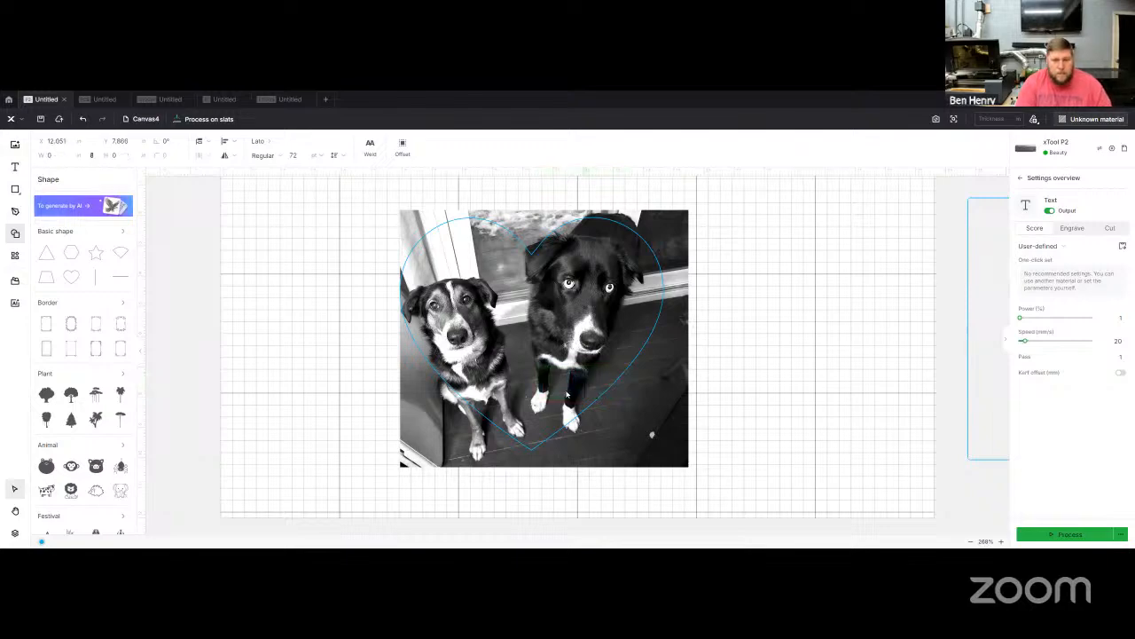
type("Luna")
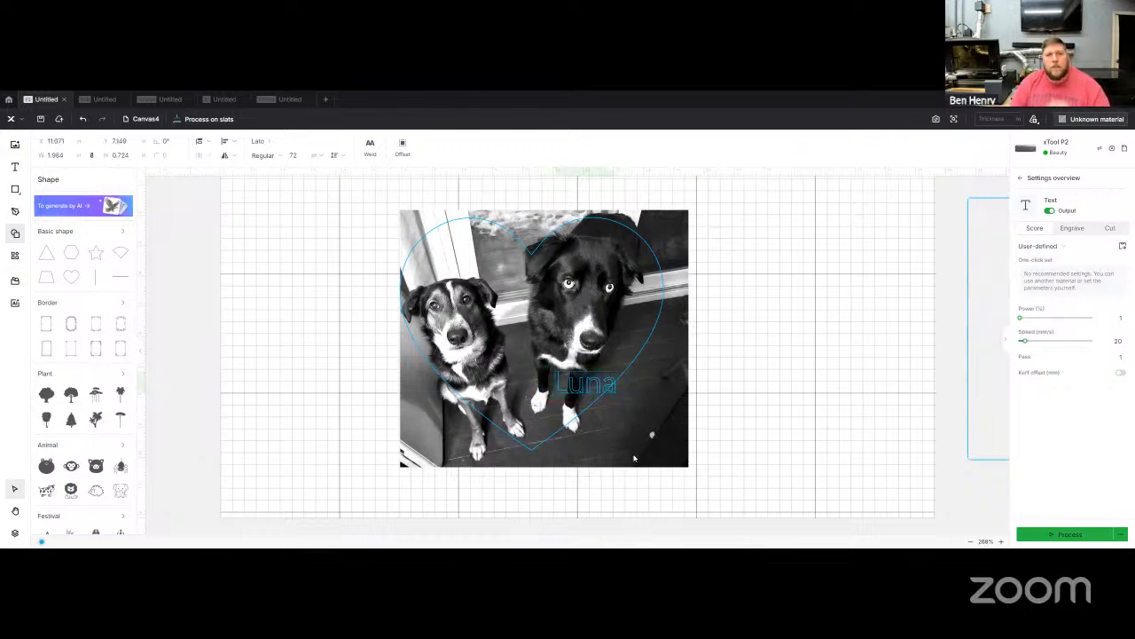
Rotate the text "Luna" and move it along the heart's lower-right edge, at about X 11.427, Y 6.449 in.
left_click(635, 458)
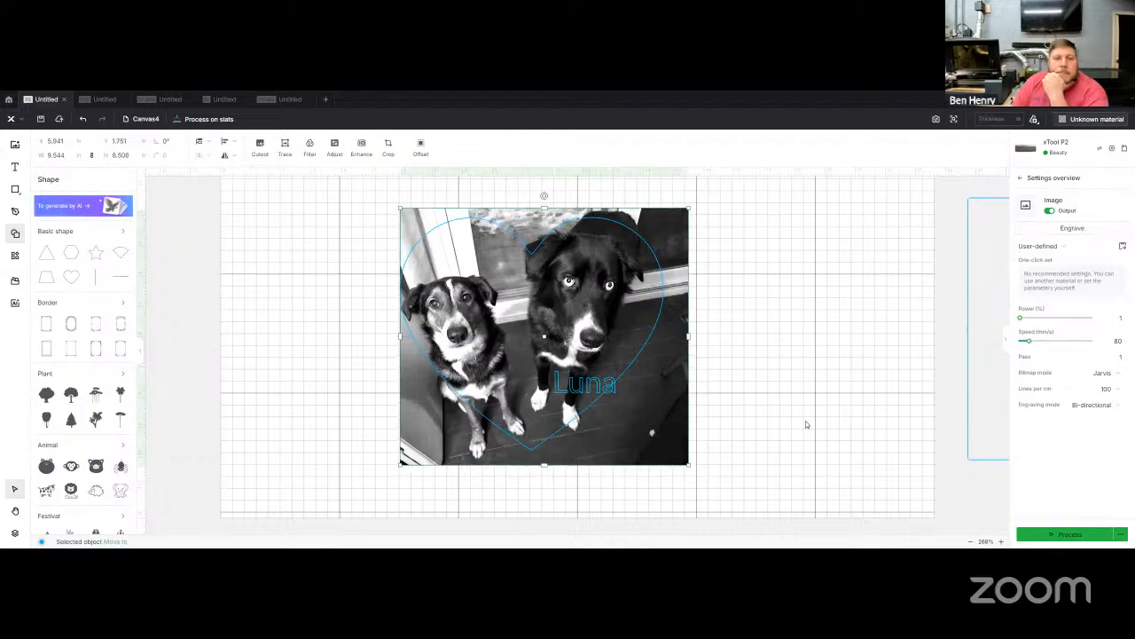
left_click(706, 421)
left_click(585, 382)
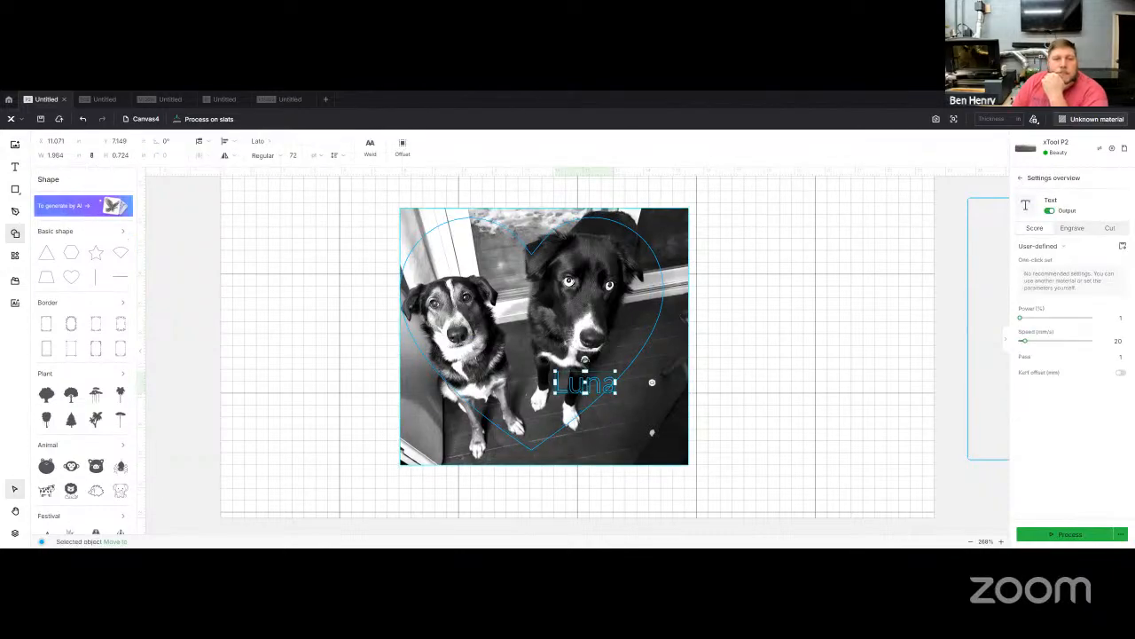
left_click_drag(585, 359, 570, 363)
left_click_drag(587, 379, 589, 342)
left_click(621, 400)
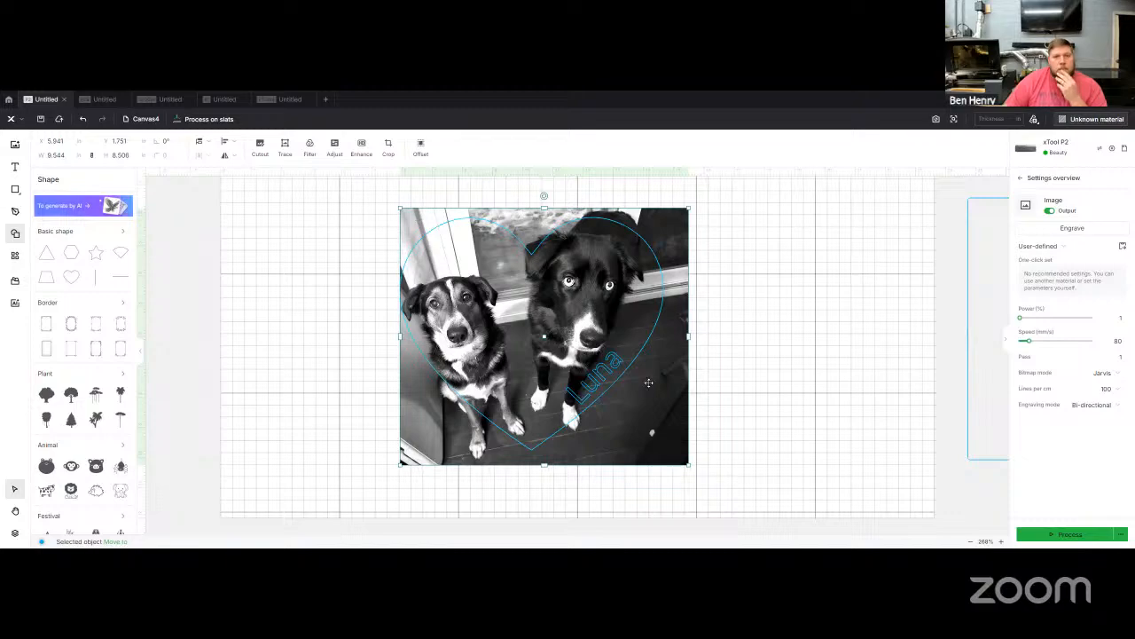
Offset the text "Luna" externally by 0.079 in, with outer shapes only.
left_click(607, 366)
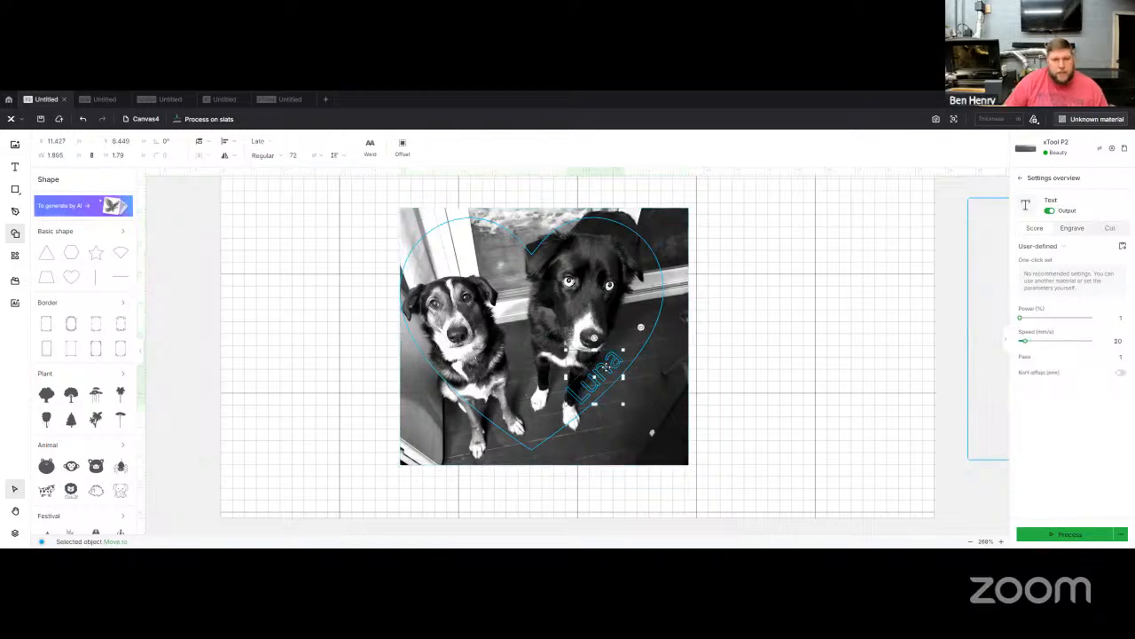
scroll(592, 369, "up", 2)
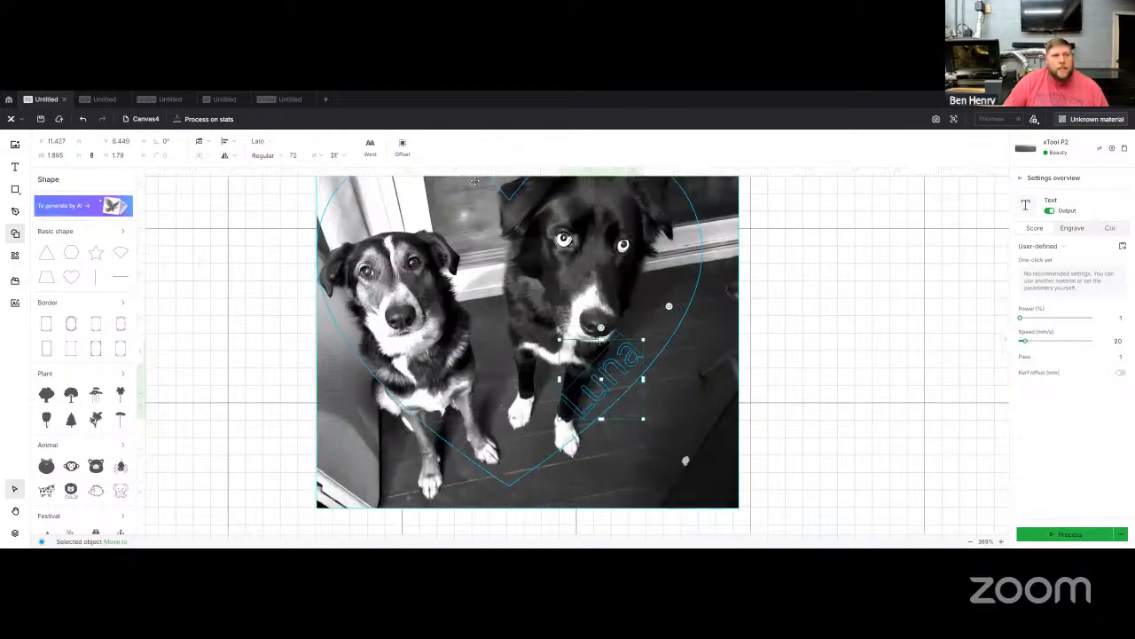
left_click(402, 147)
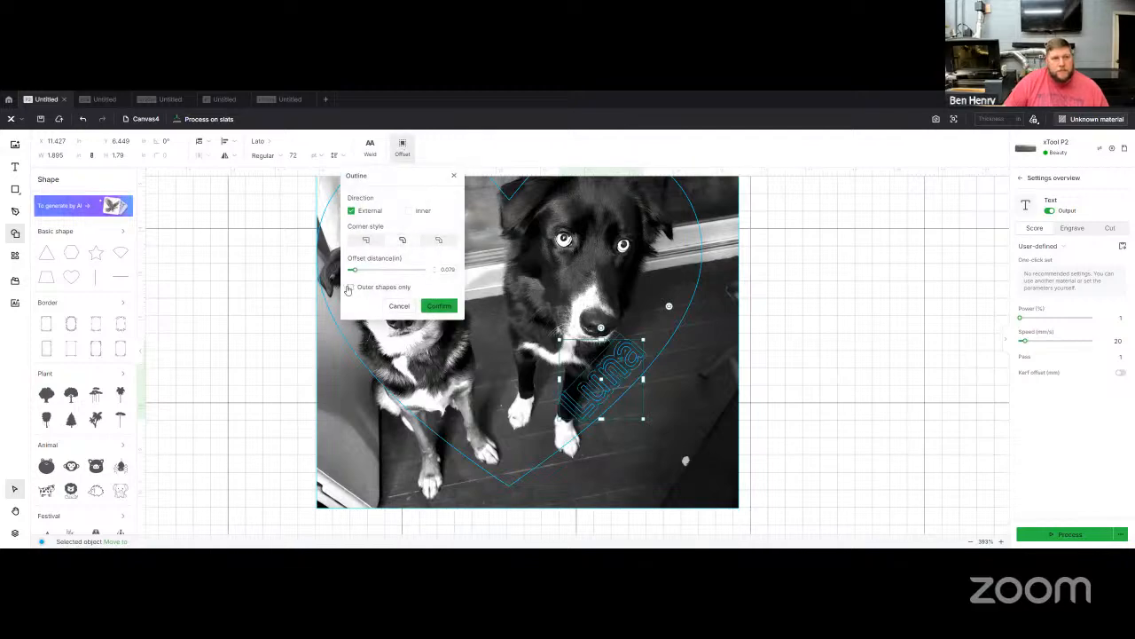
left_click(351, 287)
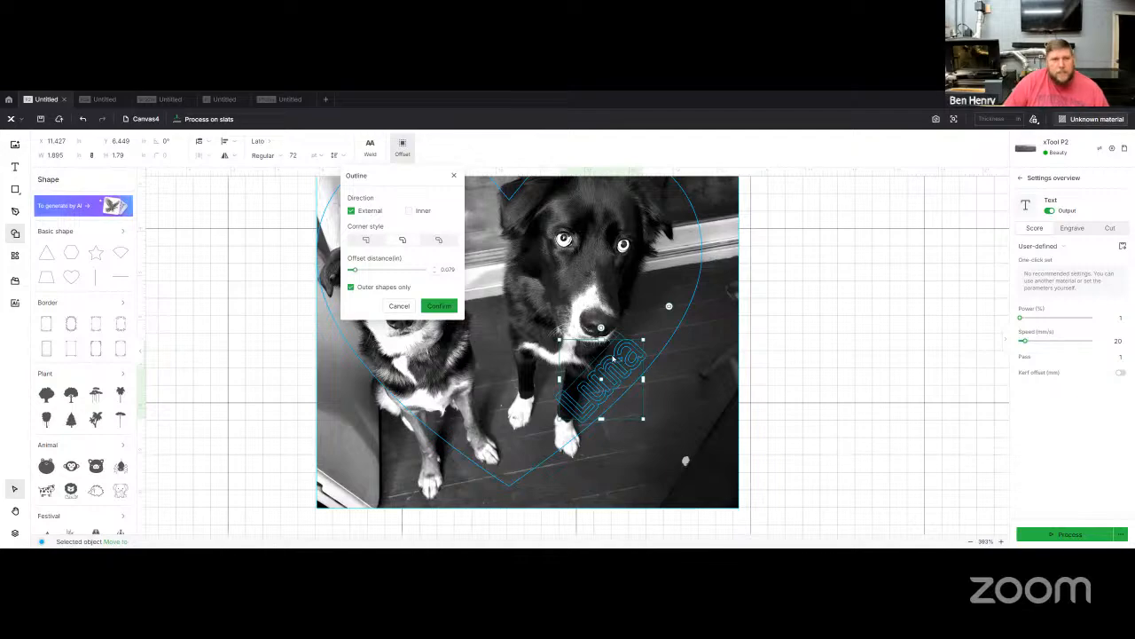
left_click(441, 306)
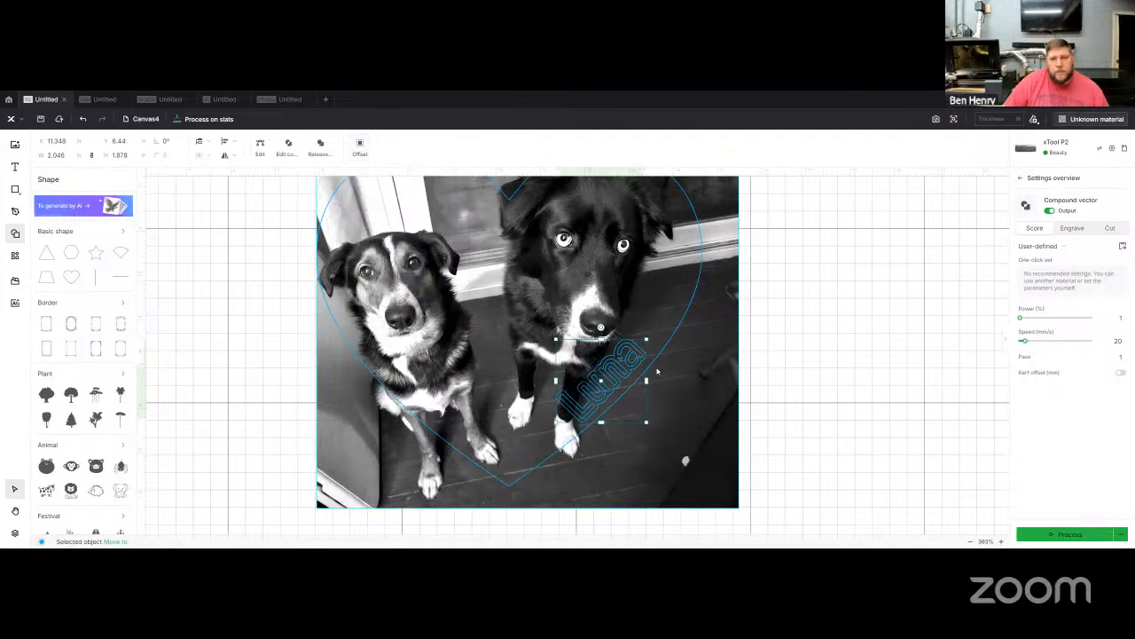
Release the compound outline around "Luna" into separate shapes and select the small inner shape beside the letter a.
scroll(663, 346, "down", 1)
scroll(642, 372, "up", 2)
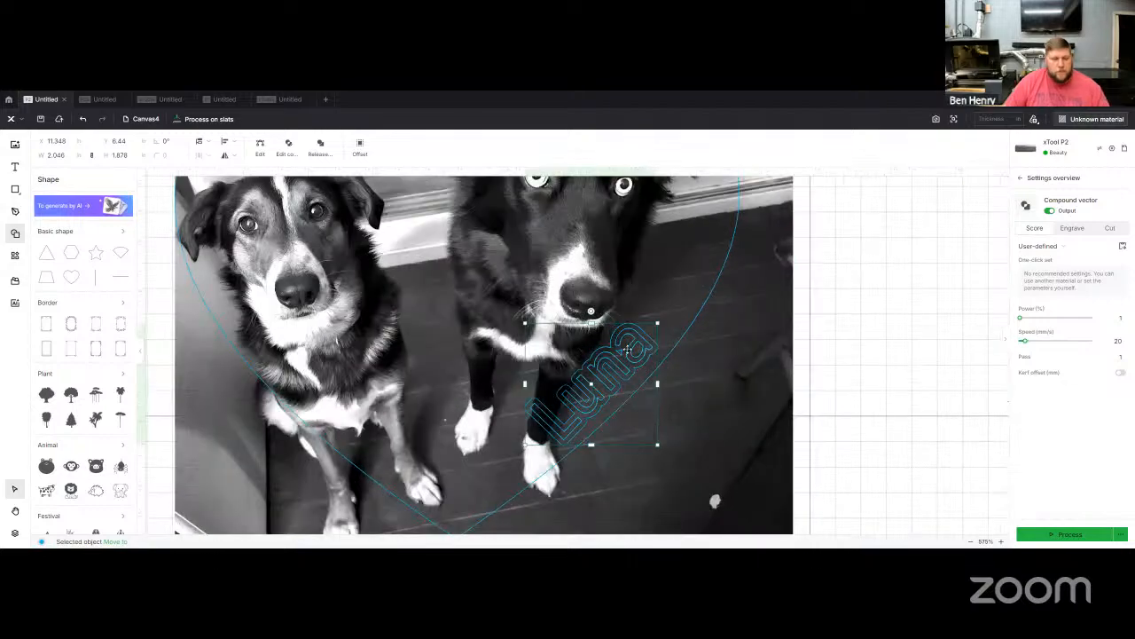
left_click(638, 328)
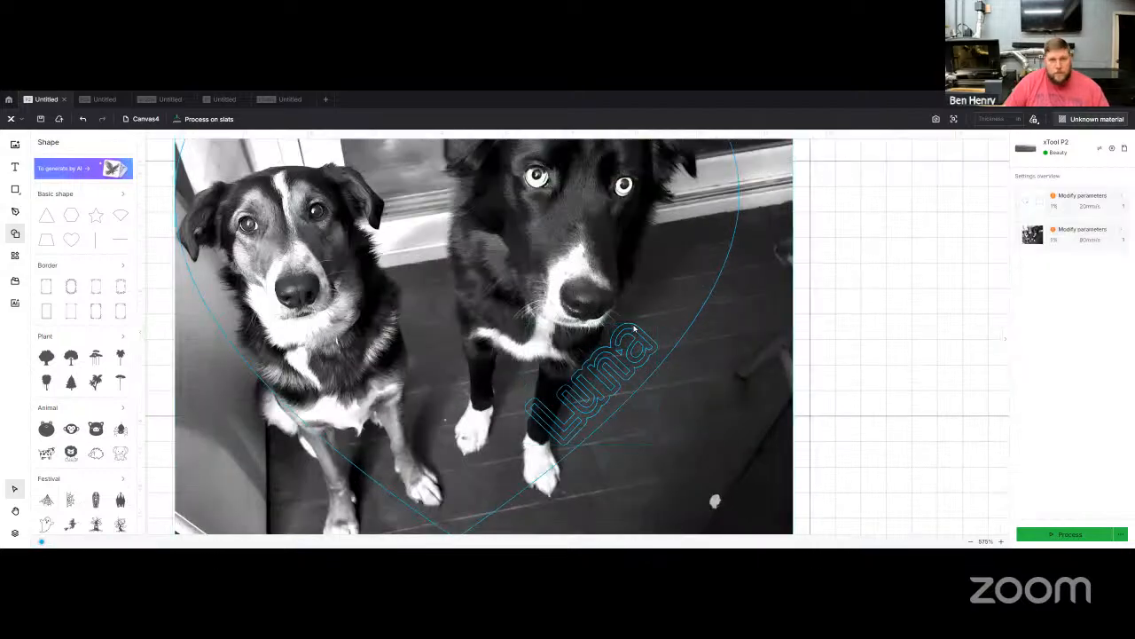
left_click(633, 327)
left_click(318, 147)
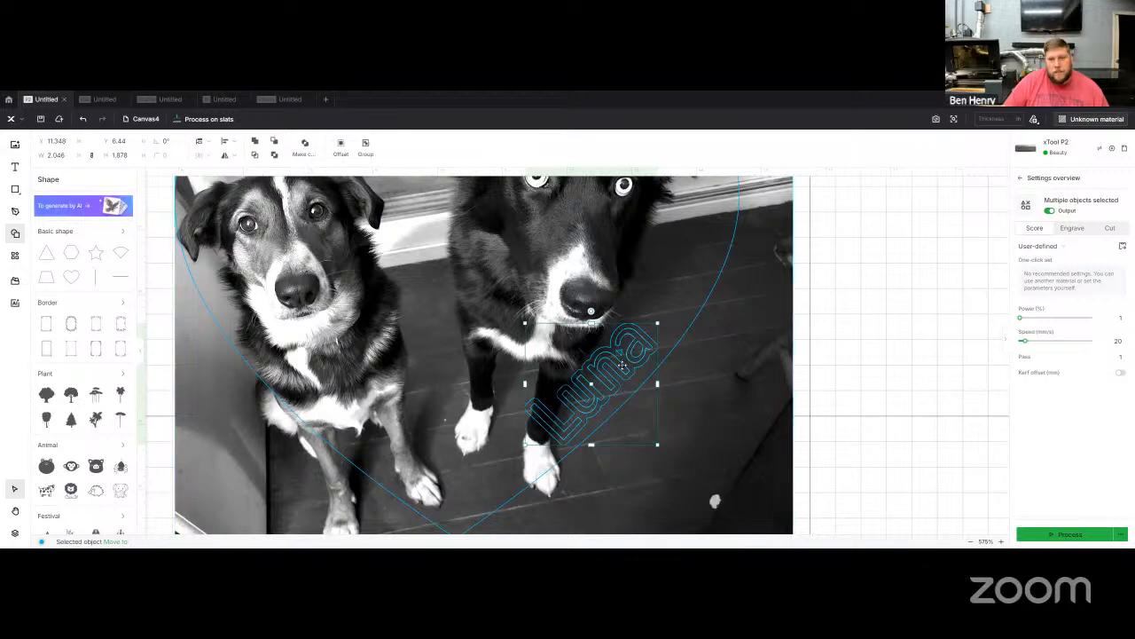
key("Escape")
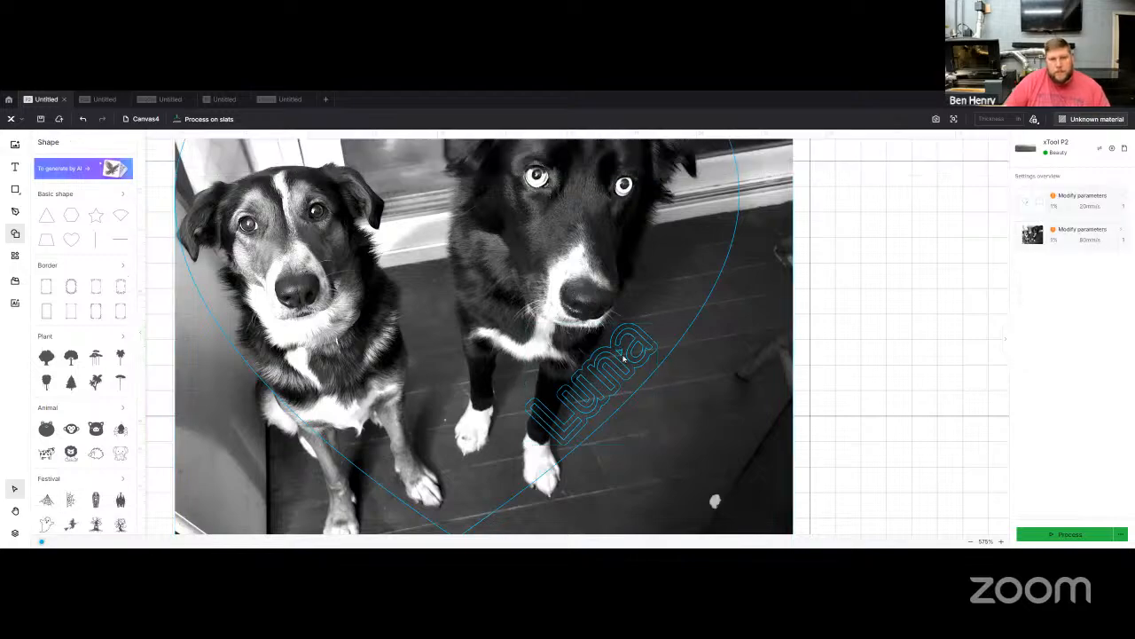
left_click(621, 354)
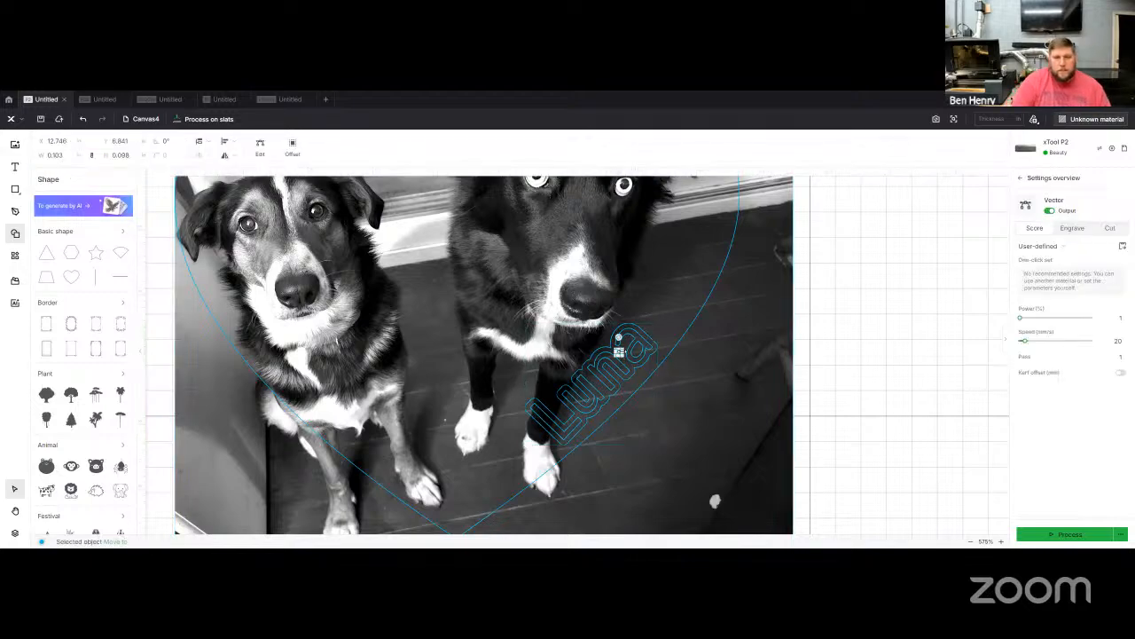
key("Escape")
scroll(621, 355, "down", 5)
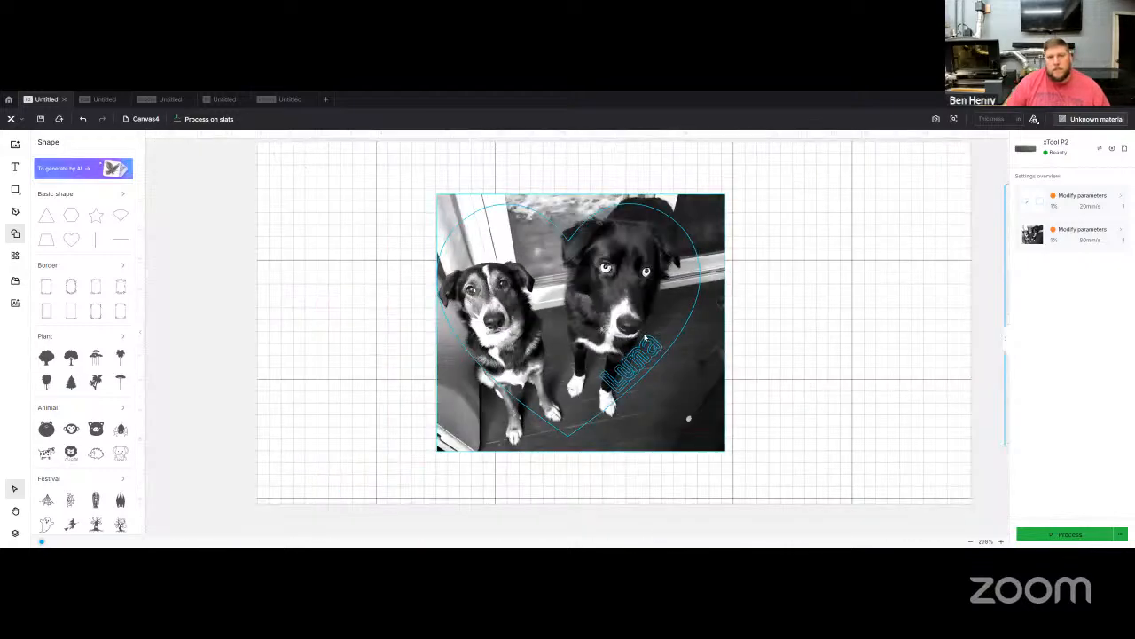
Combine the outer "Luna" outline and the heart into one compound shape.
left_click(644, 340)
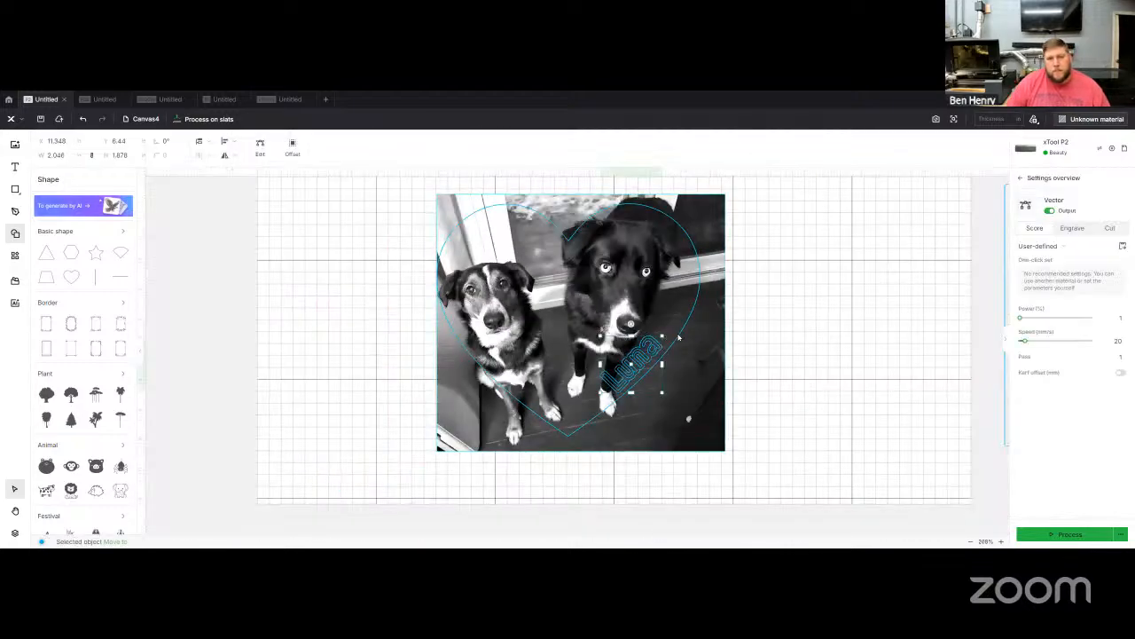
left_click(678, 339, "shift")
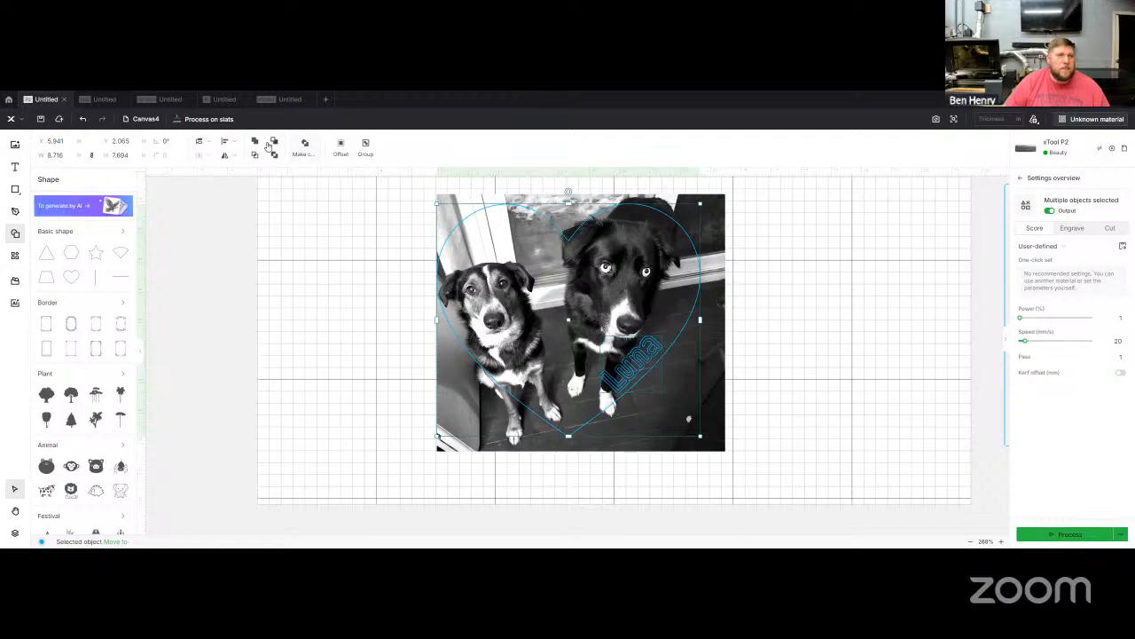
left_click(775, 315)
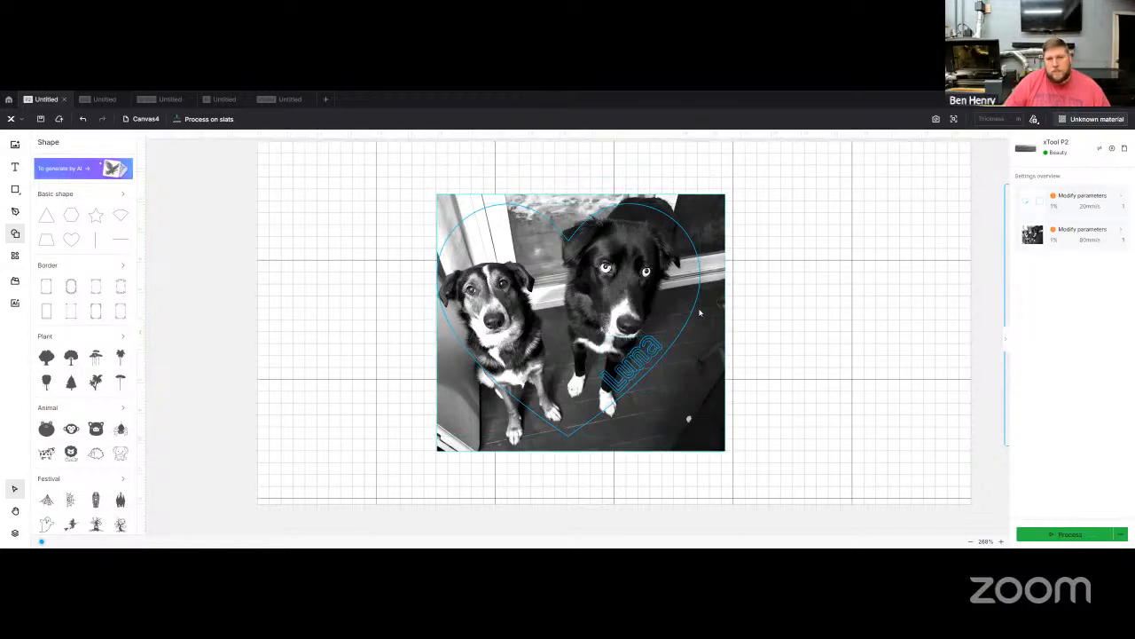
Mask the dog photo with the compound heart and "Luna" outline, and apply the mask.
left_click(689, 317)
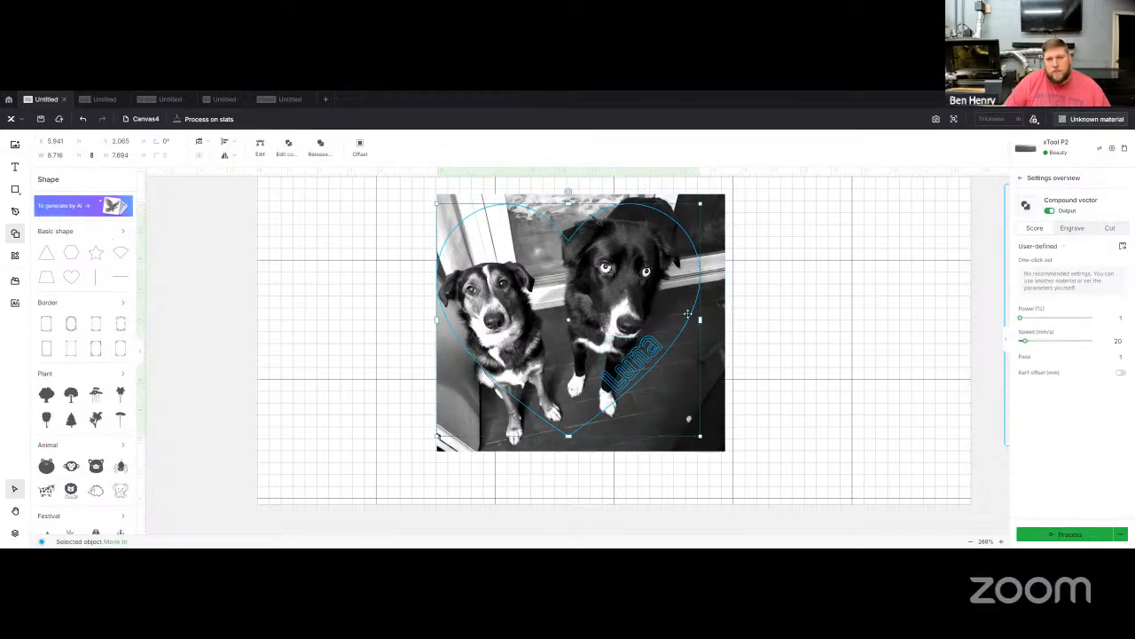
left_click(652, 261, "shift")
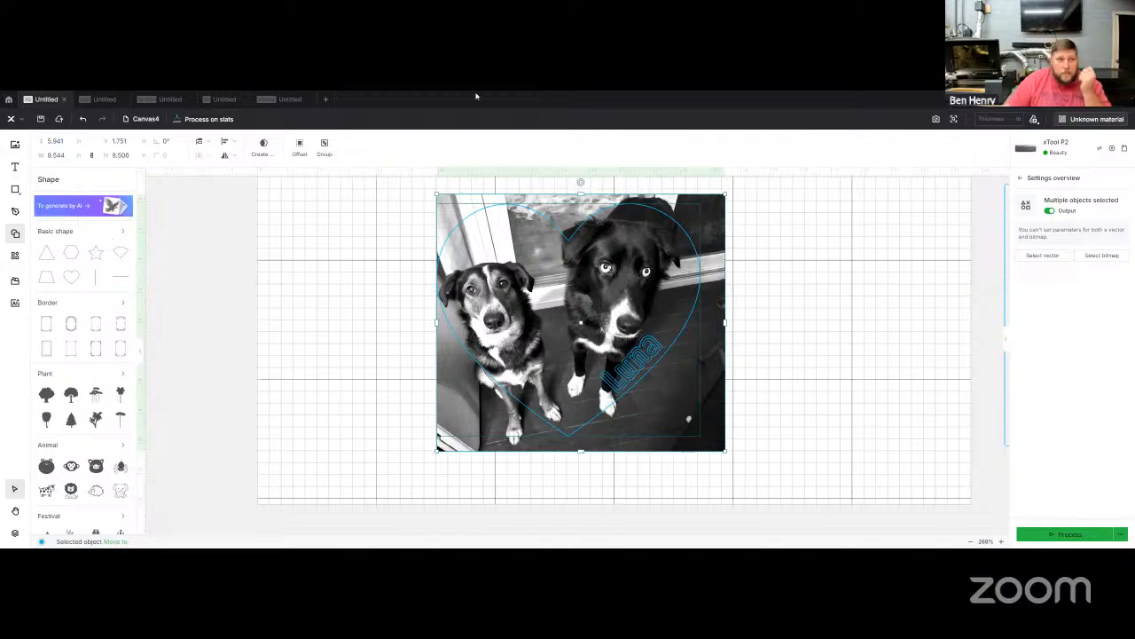
left_click(263, 145)
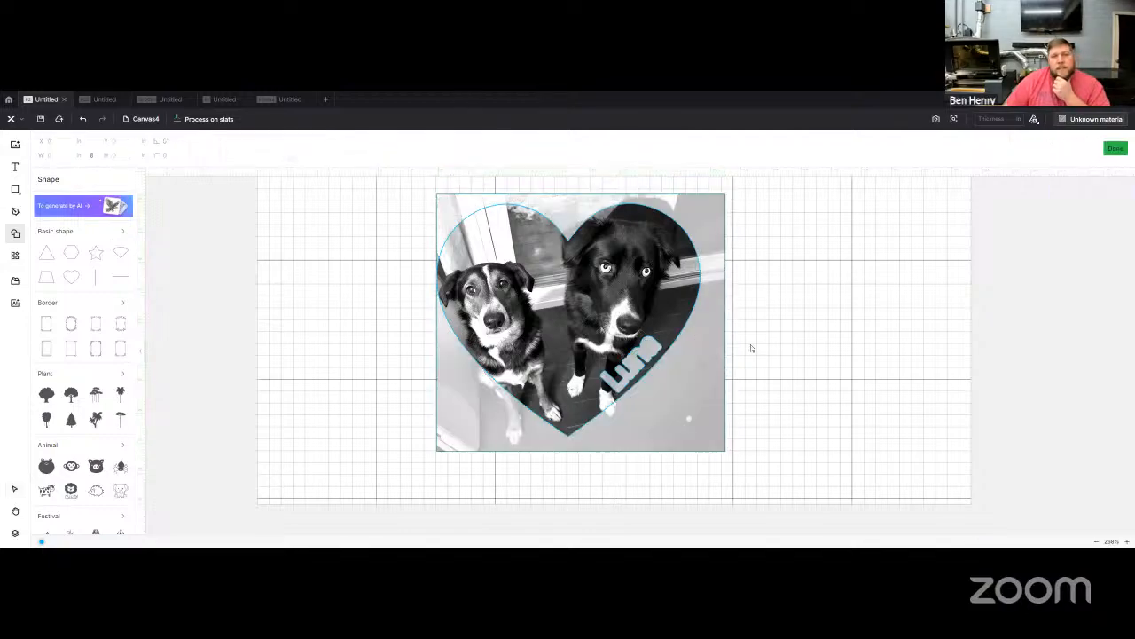
left_click(1111, 148)
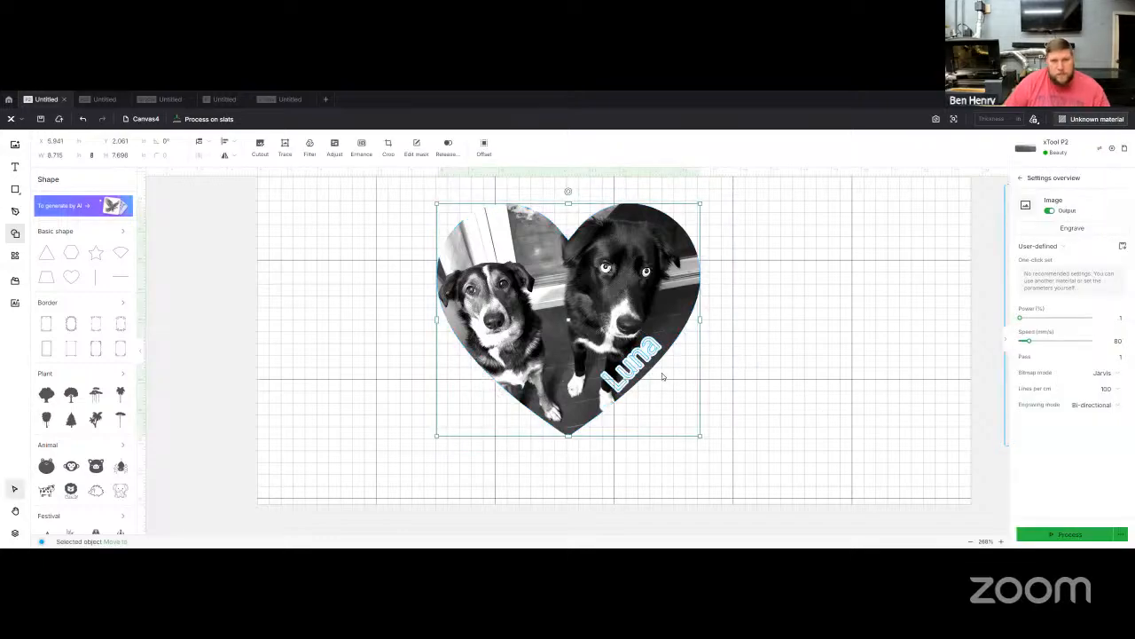
Set the text "Luna" on the masked heart photo to Engrave processing.
left_click(662, 377)
right_click(645, 357)
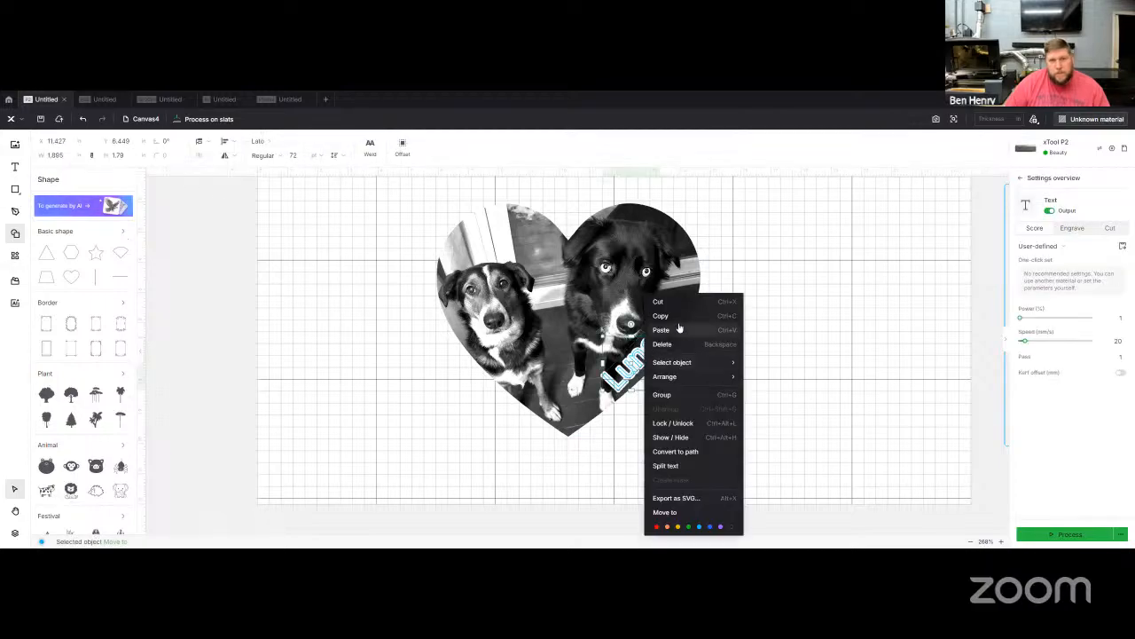
left_click(1076, 230)
left_click(709, 406)
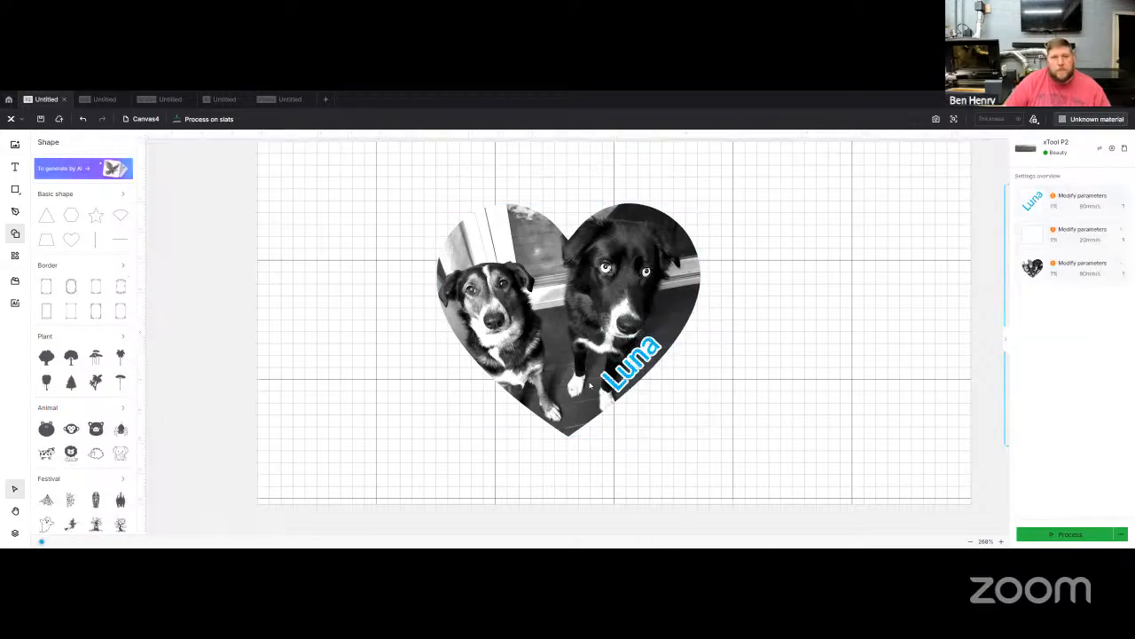